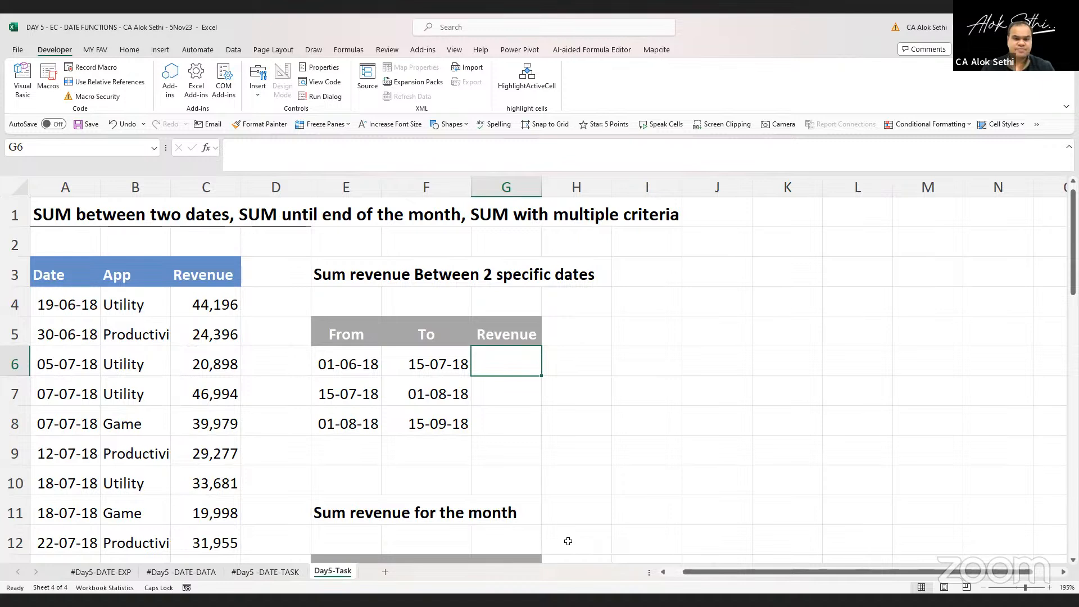
Enter the value 205740 in cell H6 beside the first date range
{"action": "key", "text": "alt+Tab"}
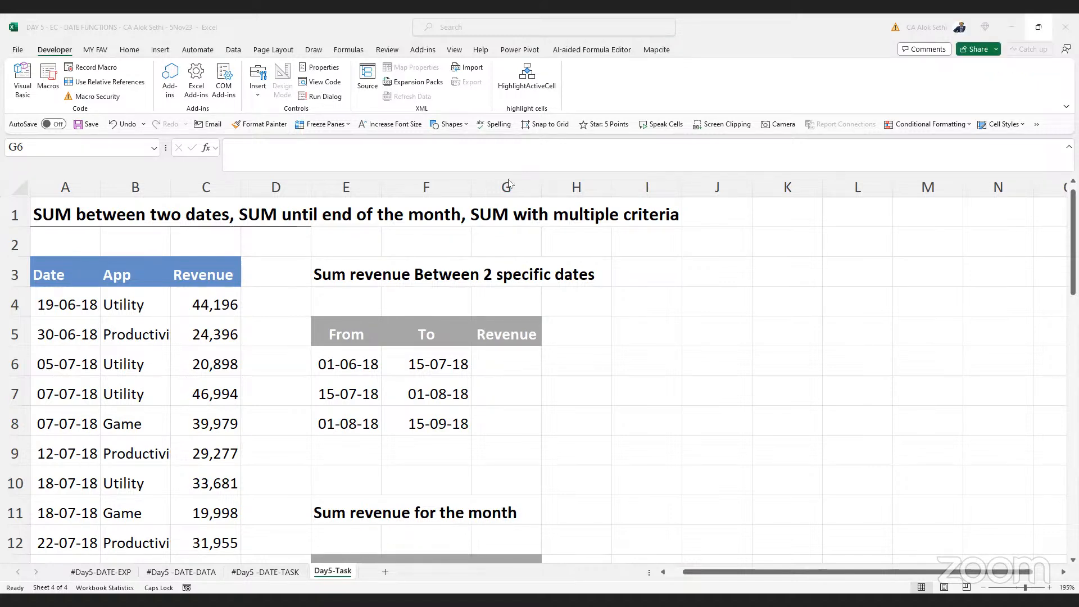
{"action": "left_click", "coordinate": [567, 356]}
{"action": "type", "text": "20"}
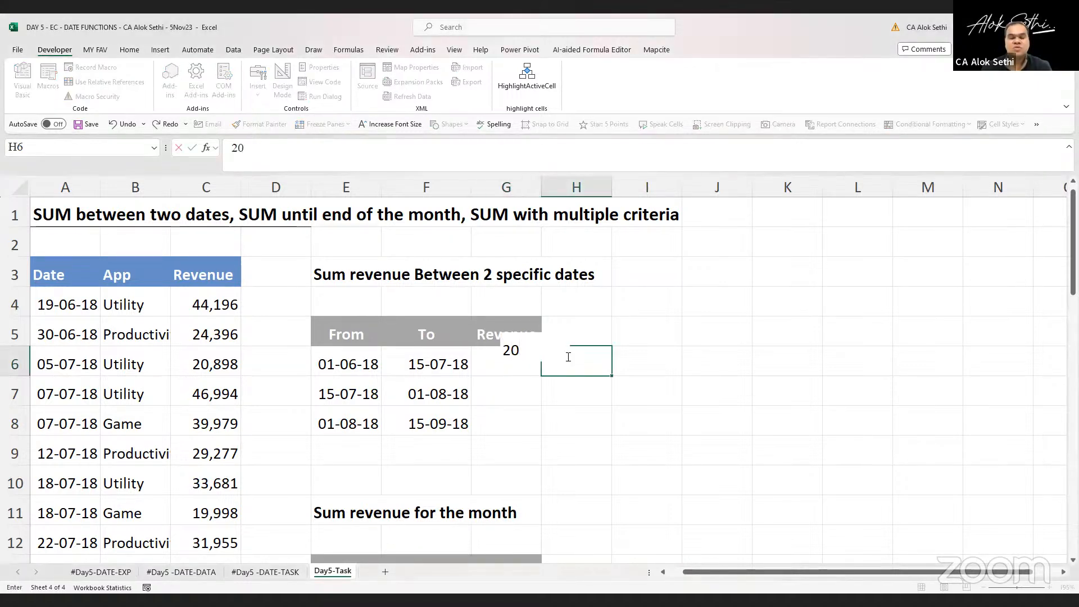
{"action": "type", "text": "47"}
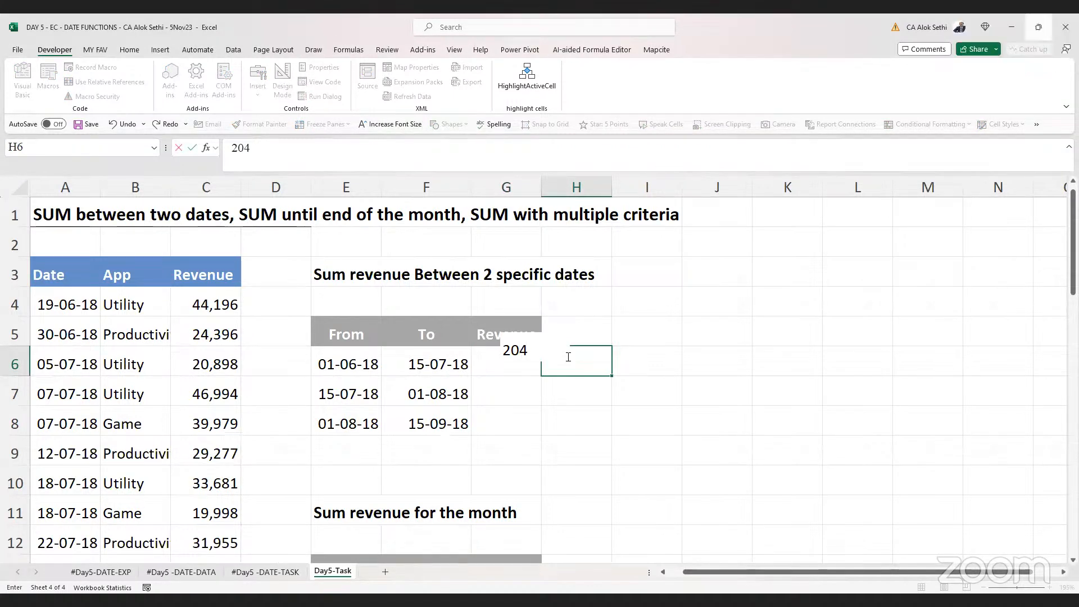
{"action": "key", "text": "BackSpace"}
{"action": "key", "text": "BackSpace"}
{"action": "type", "text": "75"}
{"action": "key", "text": "BackSpace"}
{"action": "key", "text": "BackSpace"}
{"action": "type", "text": "574"}
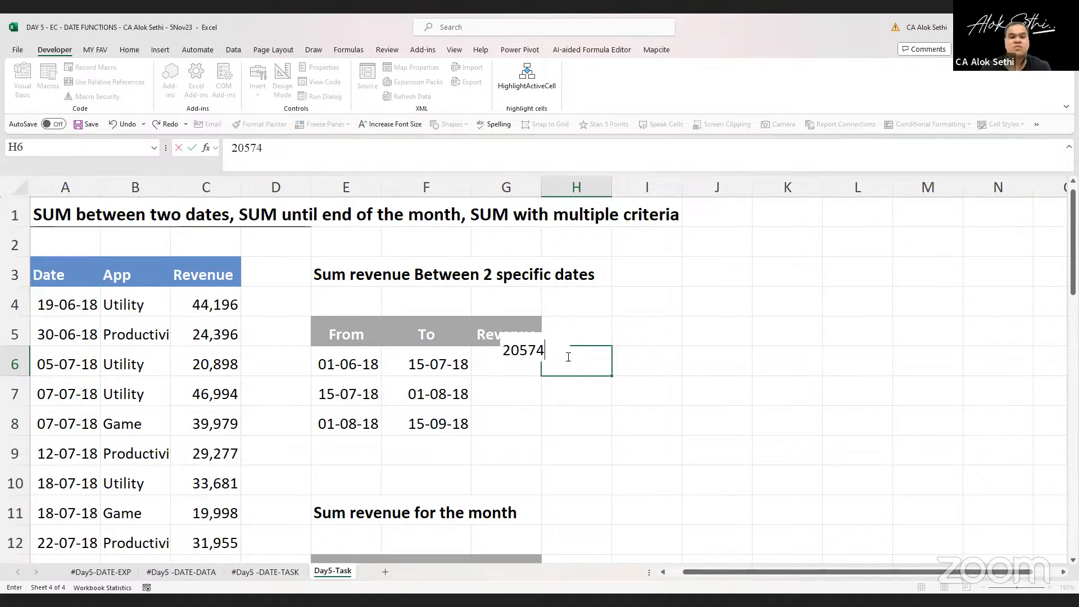
{"action": "type", "text": "0"}
{"action": "key", "text": "Return"}
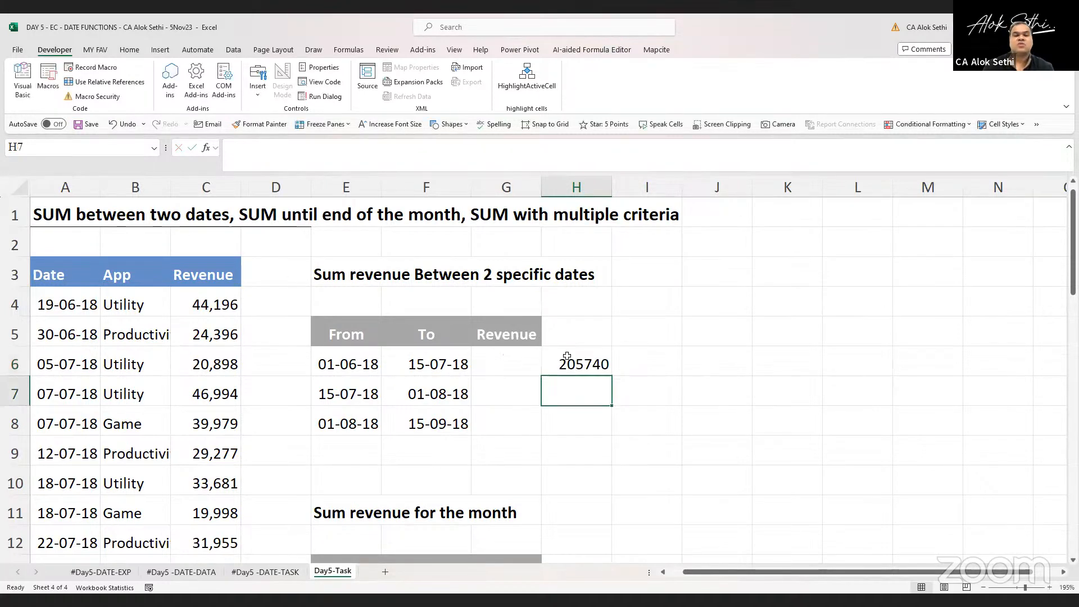
{"action": "left_click", "coordinate": [568, 360]}
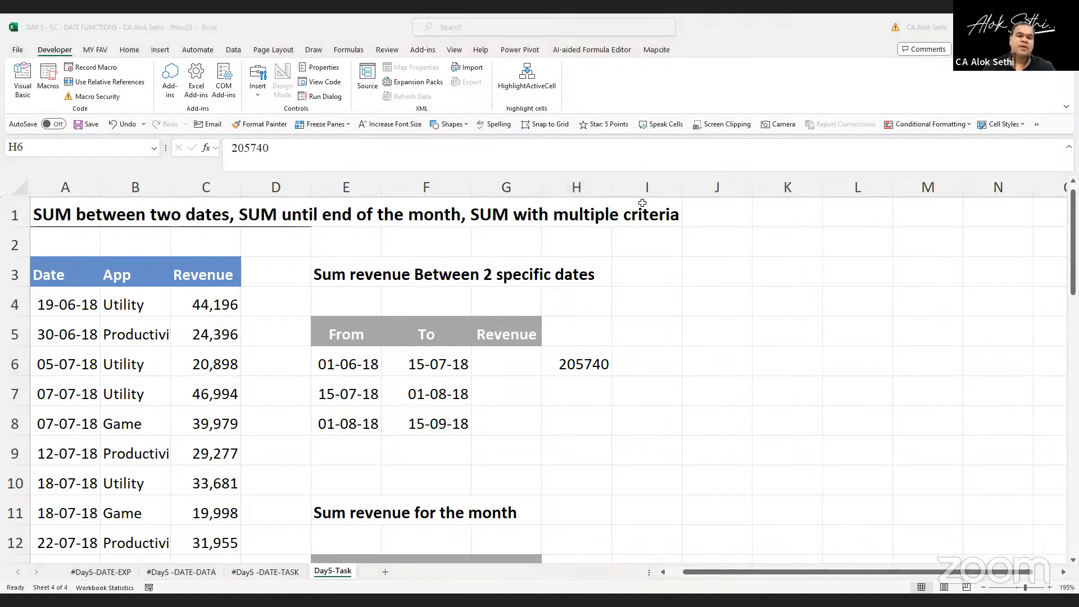
{"action": "key", "text": "Return"}
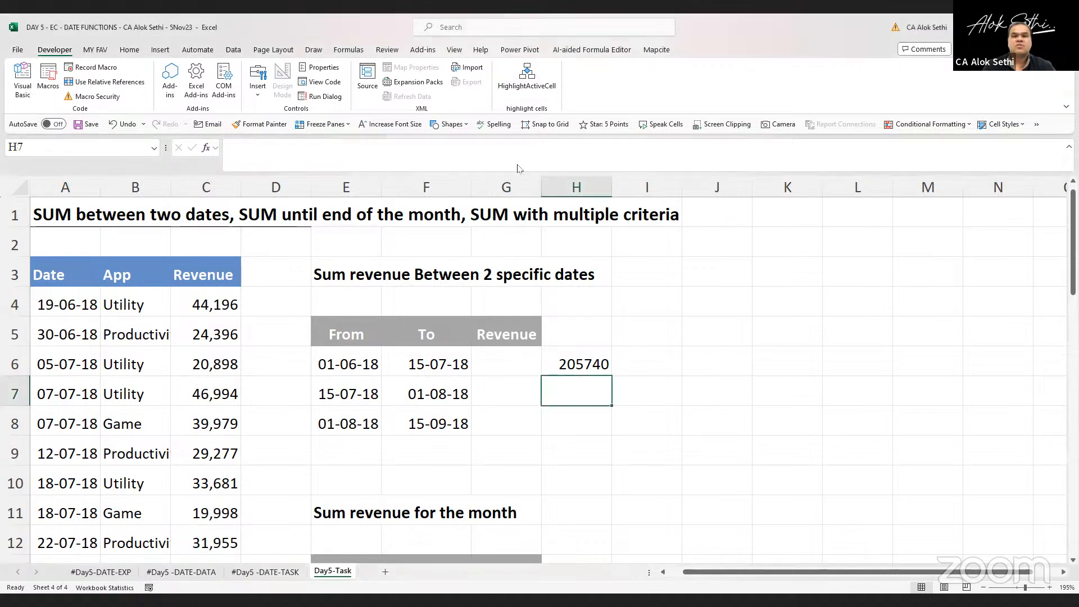
{"action": "left_click_drag", "start_coordinate": [522, 371], "coordinate": [518, 365]}
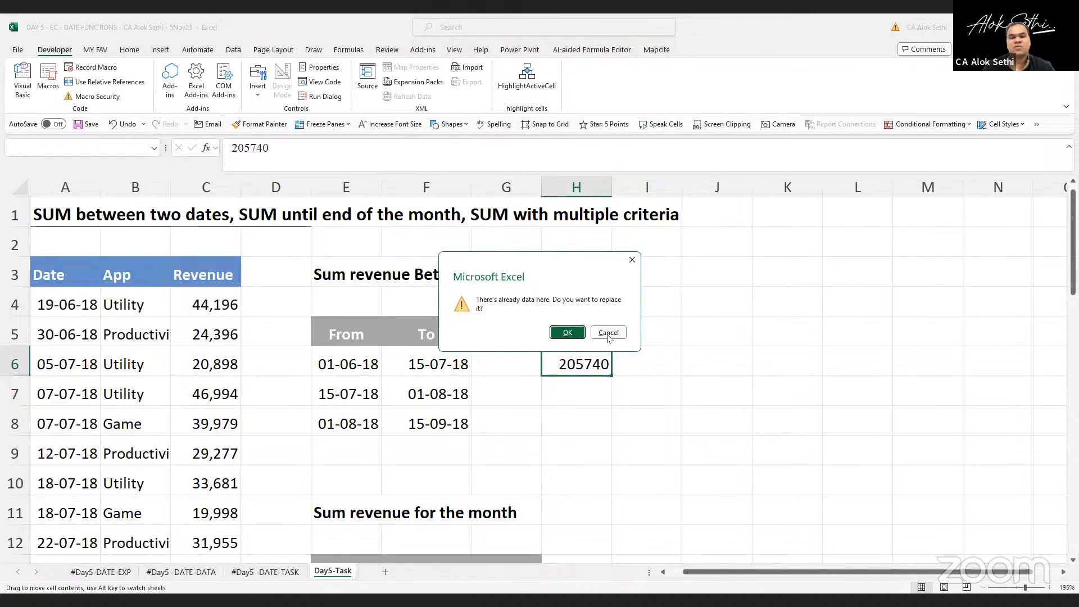
{"action": "left_click", "coordinate": [609, 331]}
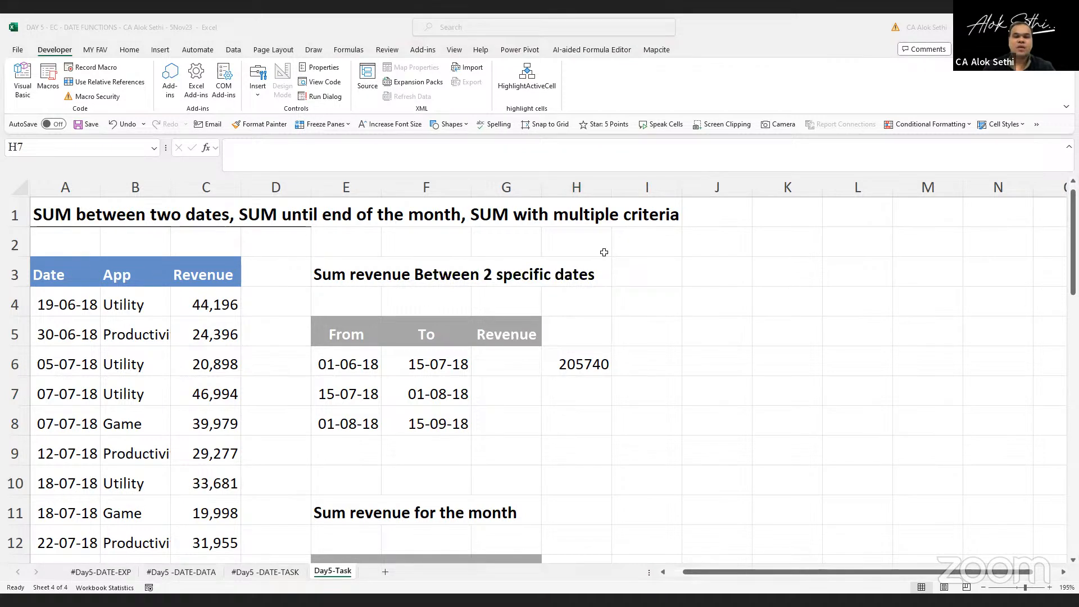
{"action": "key", "text": "alt+Tab"}
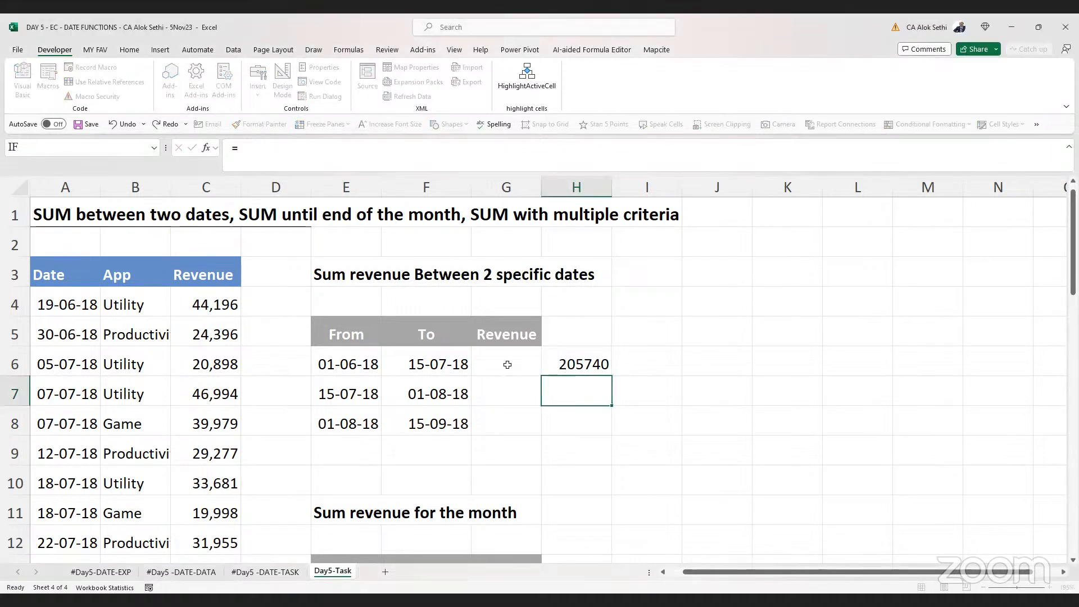
{"action": "left_click", "coordinate": [507, 365]}
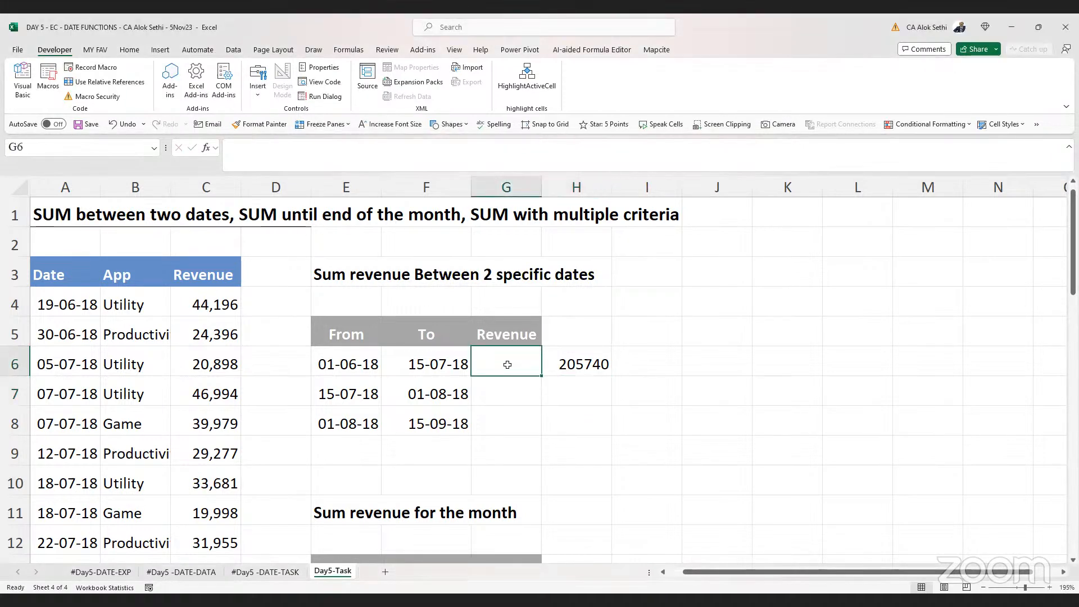
{"action": "type", "text": "="}
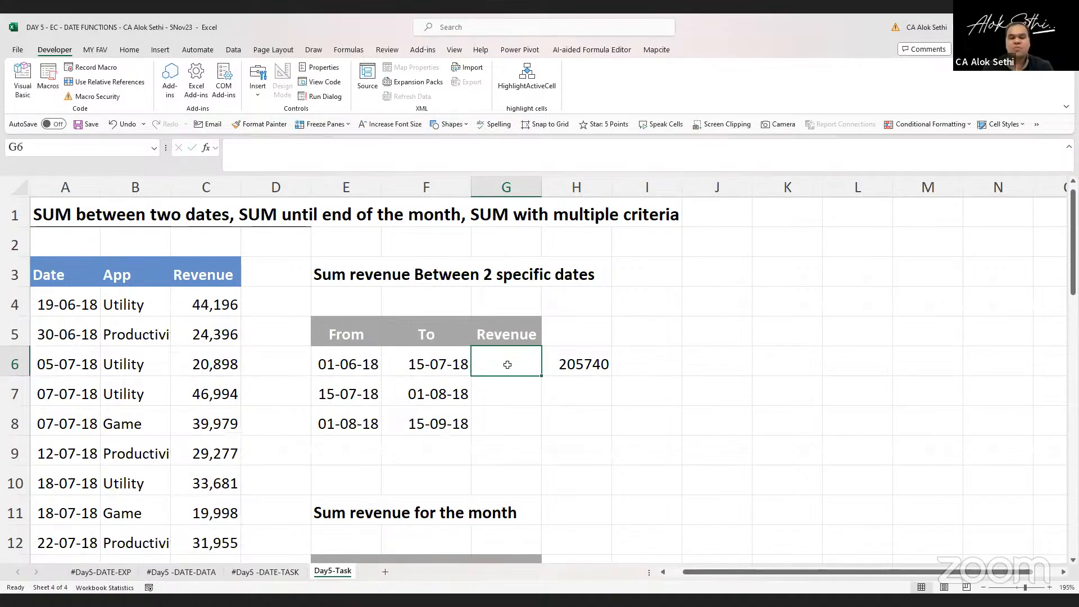
{"action": "type", "text": "s"}
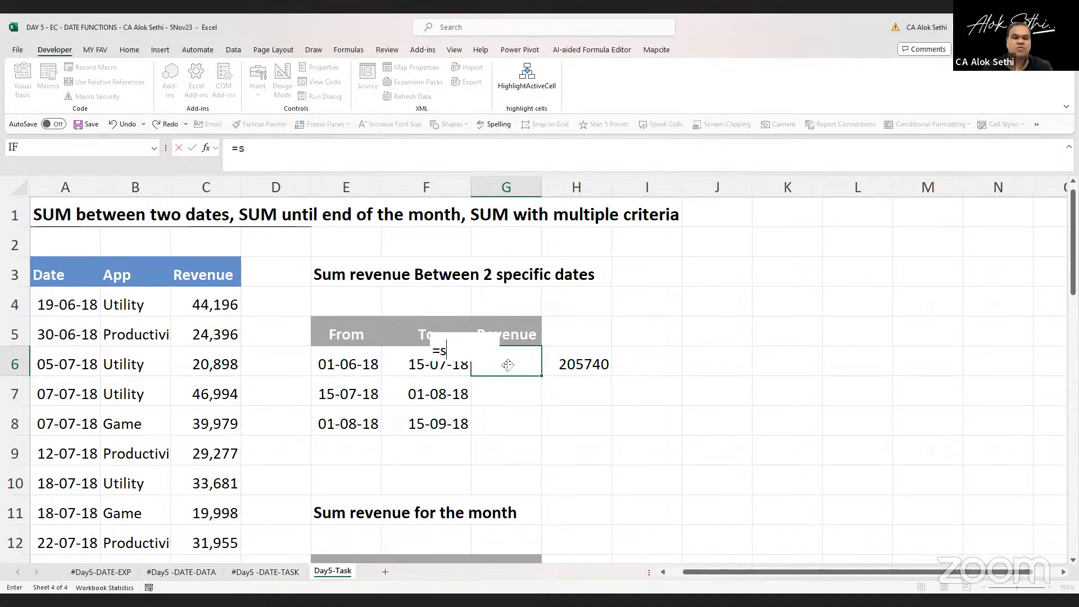
{"action": "type", "text": "umif("}
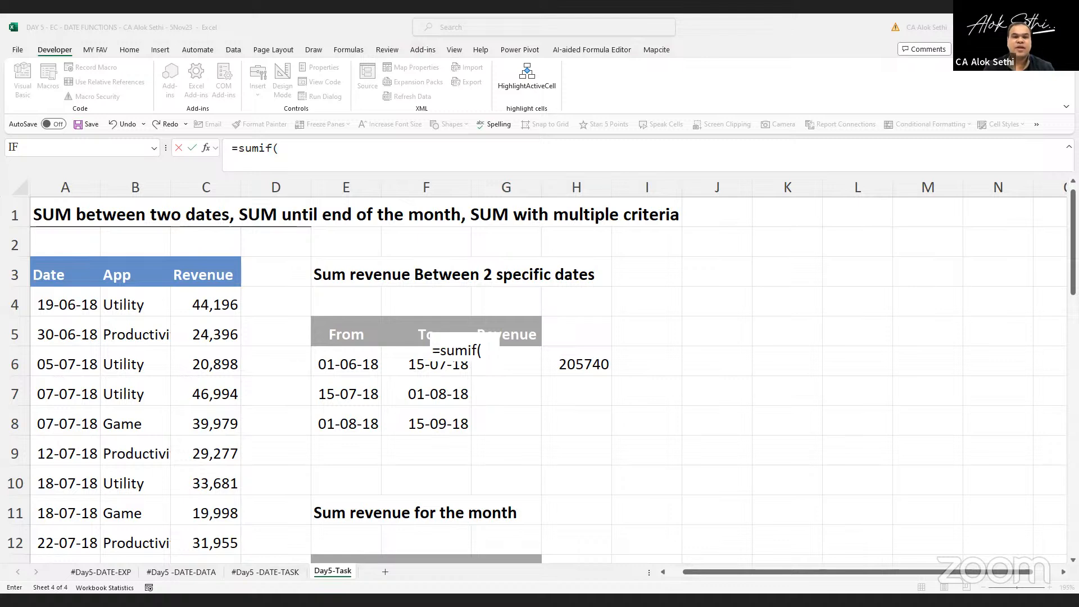
{"action": "left_click", "coordinate": [541, 105]}
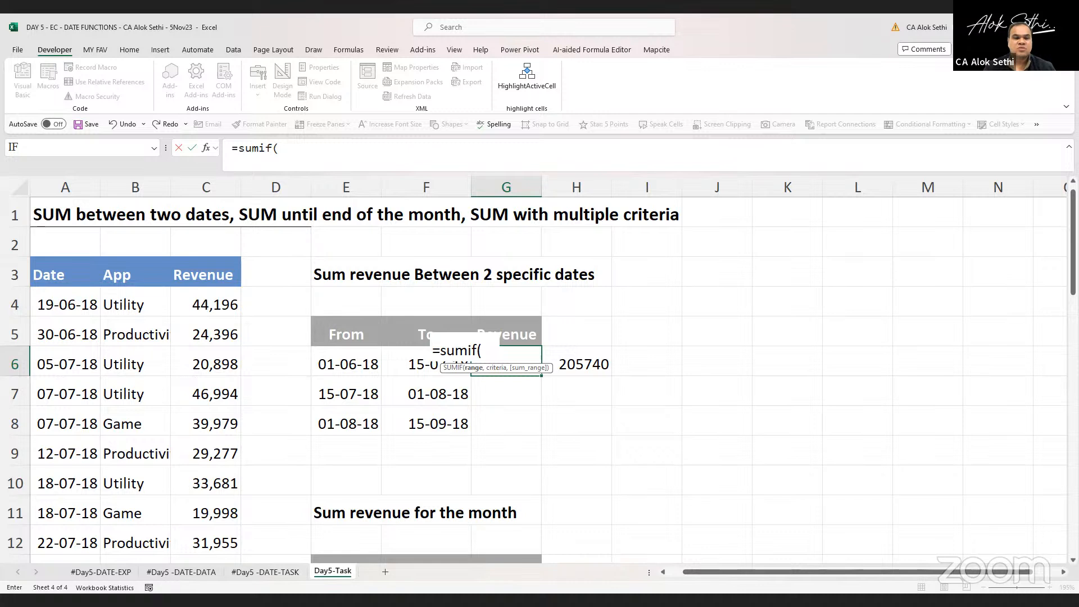
{"action": "key", "text": "alt+Tab"}
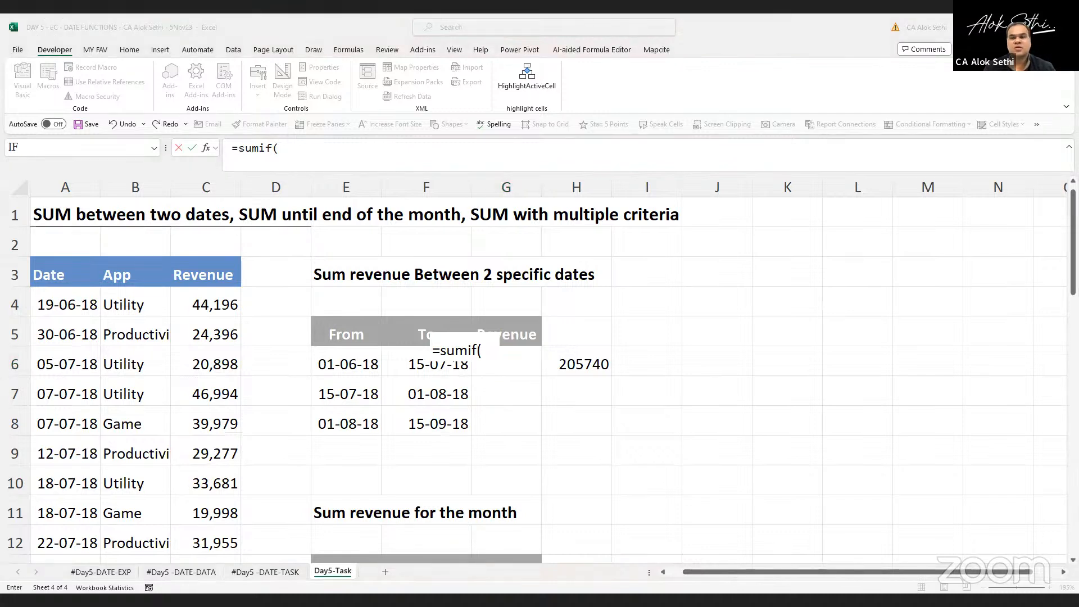
{"action": "key", "text": "alt+Tab"}
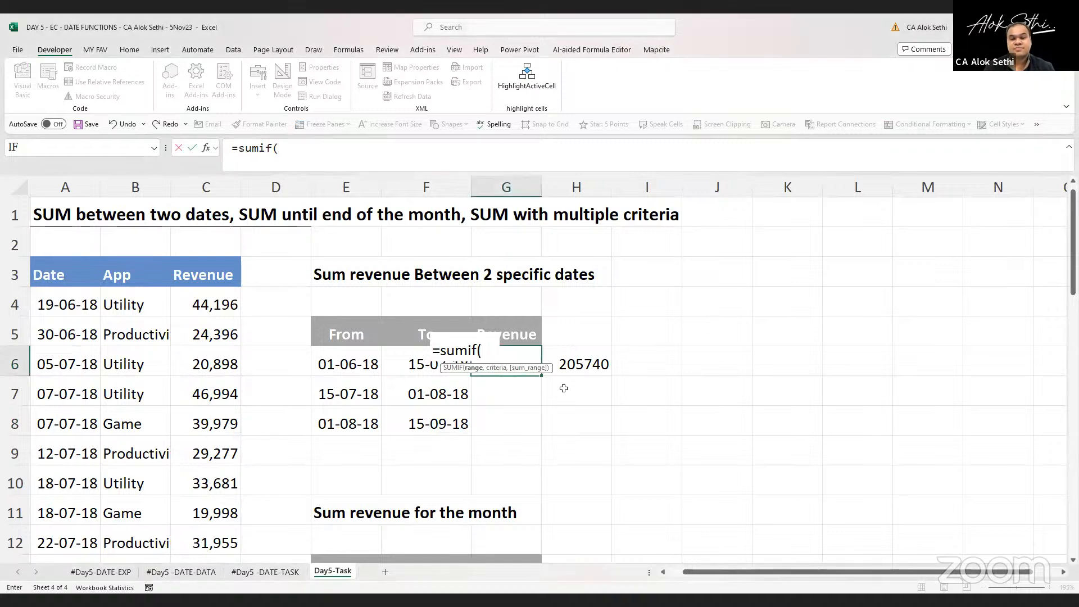
{"action": "key", "text": "Escape"}
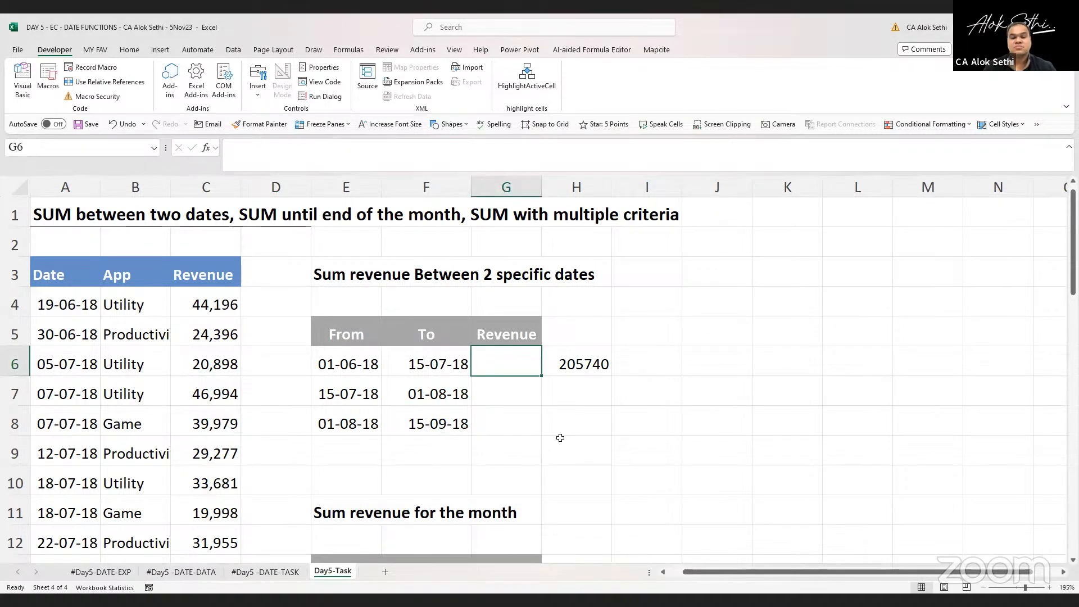
Enter the value 287209 in cell H7 beside the second date range
{"action": "key", "text": "alt+Tab"}
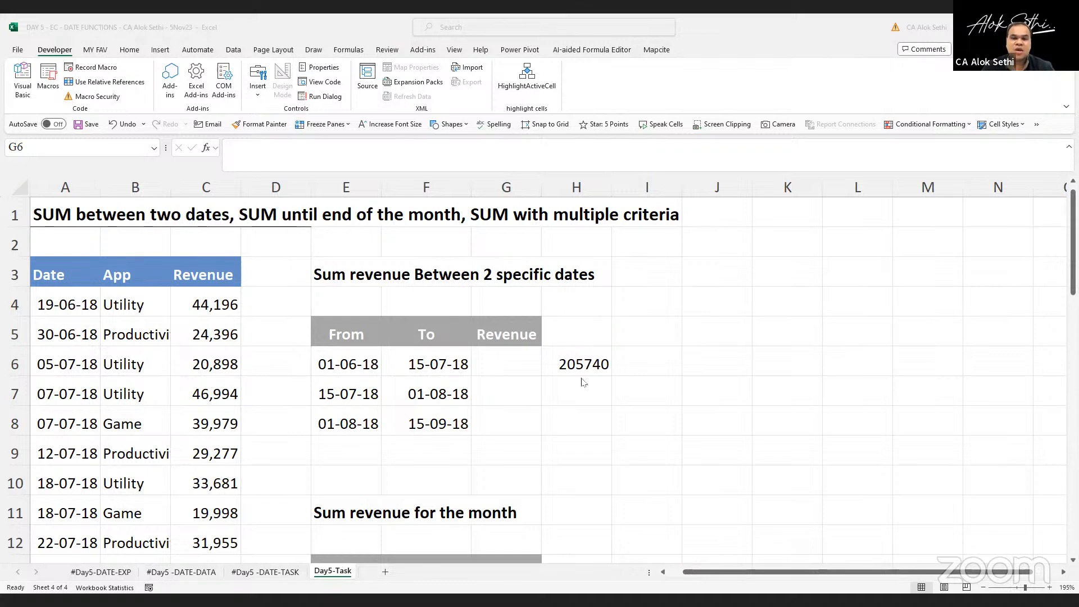
{"action": "key", "text": "Down"}
{"action": "key", "text": "Right"}
{"action": "key", "text": "Right"}
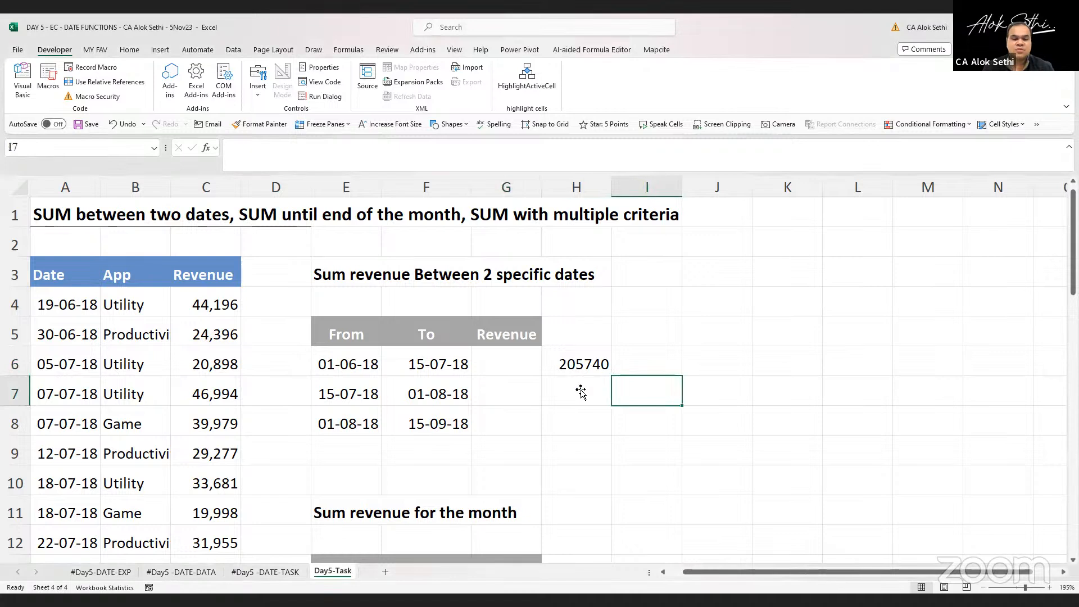
{"action": "left_click", "coordinate": [581, 390]}
{"action": "type", "text": "28"}
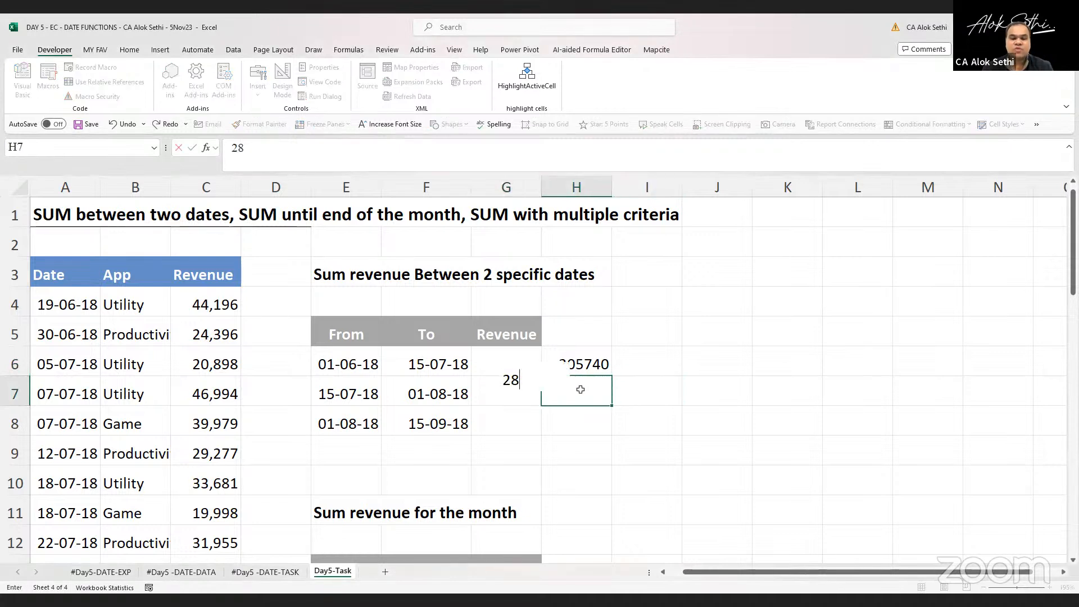
{"action": "type", "text": "7209"}
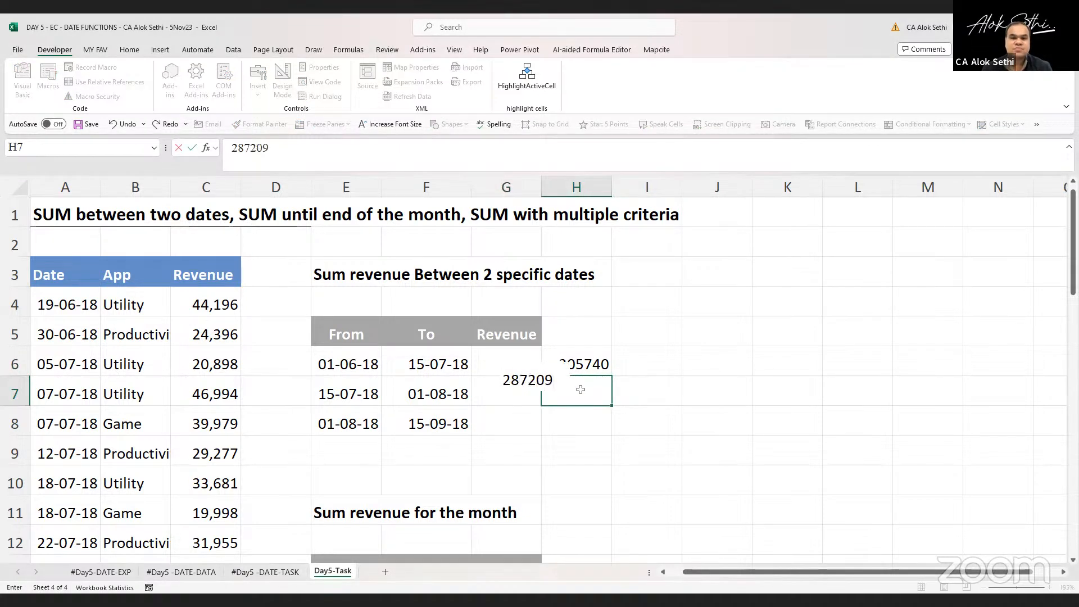
{"action": "key", "text": "ctrl+Return"}
{"action": "key", "text": "Return"}
{"action": "key", "text": "Up"}
{"action": "key", "text": "Up"}
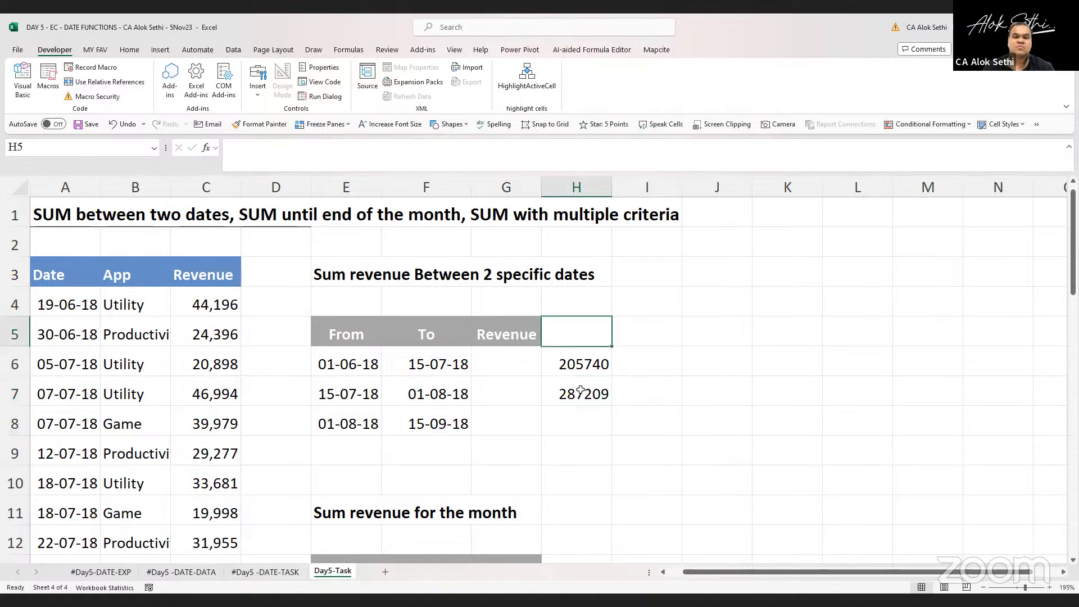
{"action": "key", "text": "Up"}
{"action": "key", "text": "Left"}
{"action": "key", "text": "Down"}
{"action": "type", "text": "="}
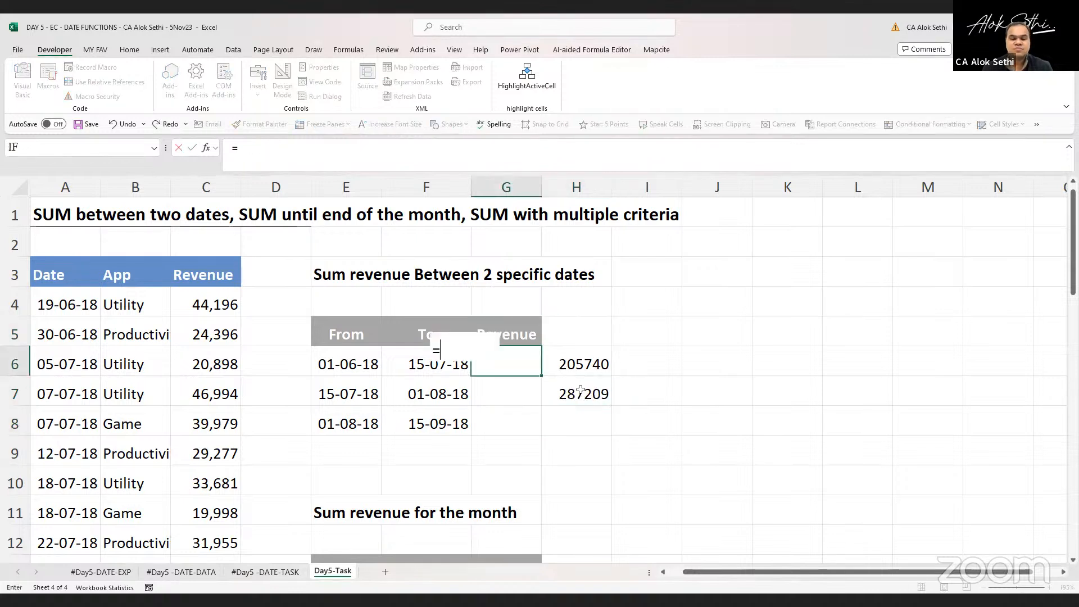
{"action": "type", "text": "sumif("}
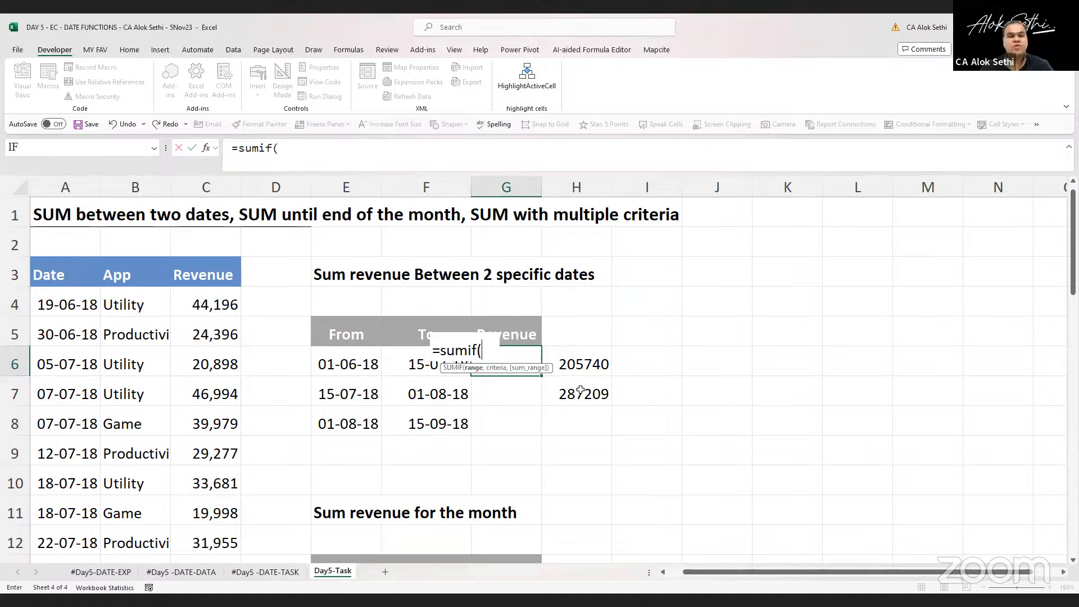
{"action": "left_click", "coordinate": [42, 301]}
{"action": "scroll", "coordinate": [42, 301], "scroll_direction": "down", "scroll_amount": 1}
{"action": "left_click_drag", "start_coordinate": [42, 301], "coordinate": [62, 422]}
{"action": "type", "text": ","}
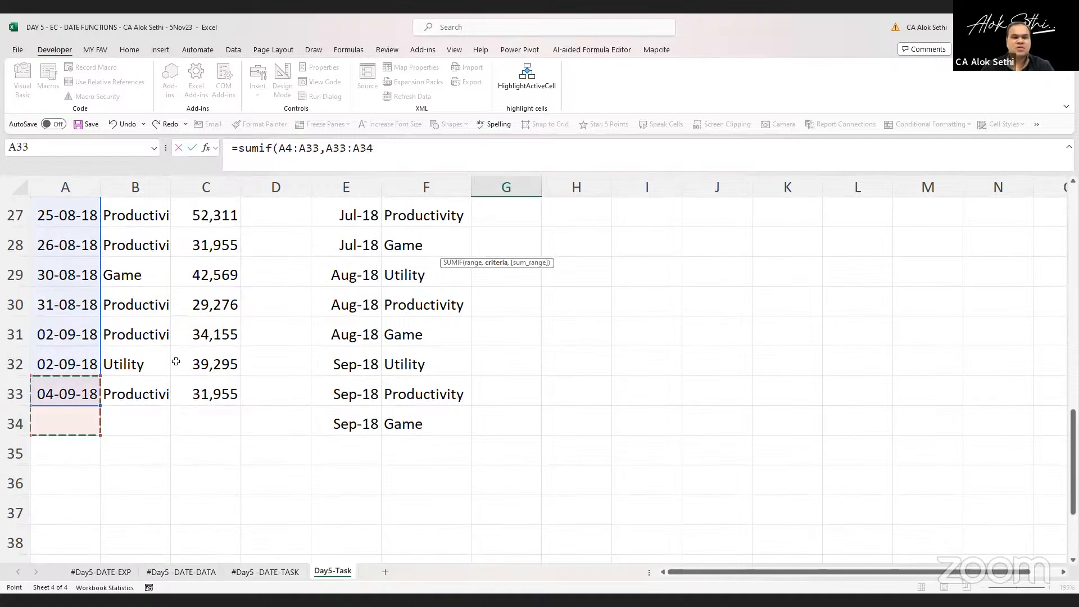
{"action": "scroll", "coordinate": [176, 362], "scroll_direction": "up", "scroll_amount": 9}
{"action": "left_click", "coordinate": [49, 305]}
{"action": "key", "text": "BackSpace"}
{"action": "key", "text": "BackSpace"}
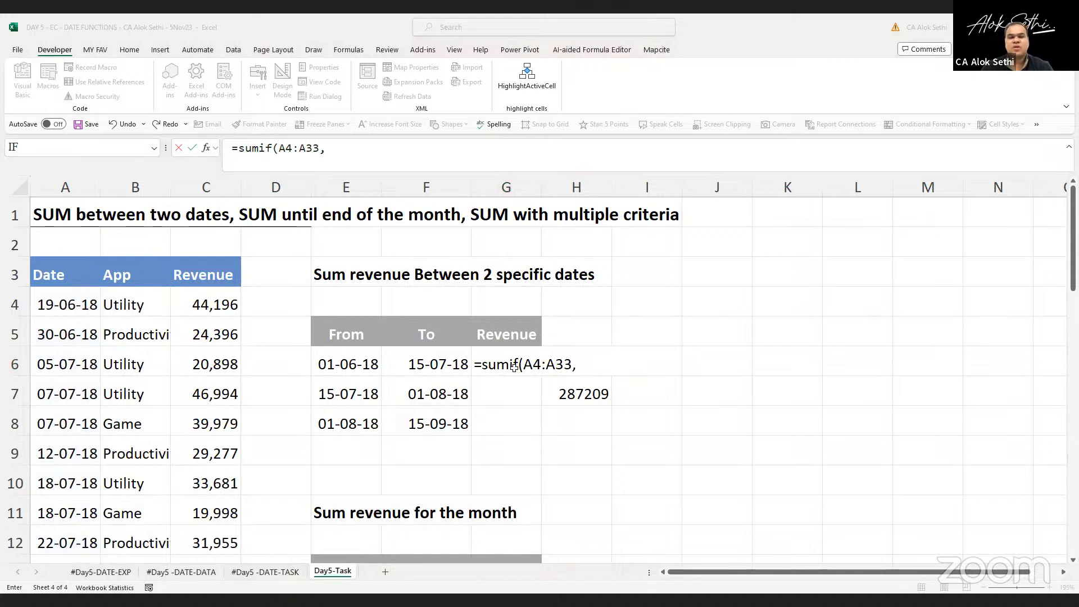
{"action": "key", "text": "Escape"}
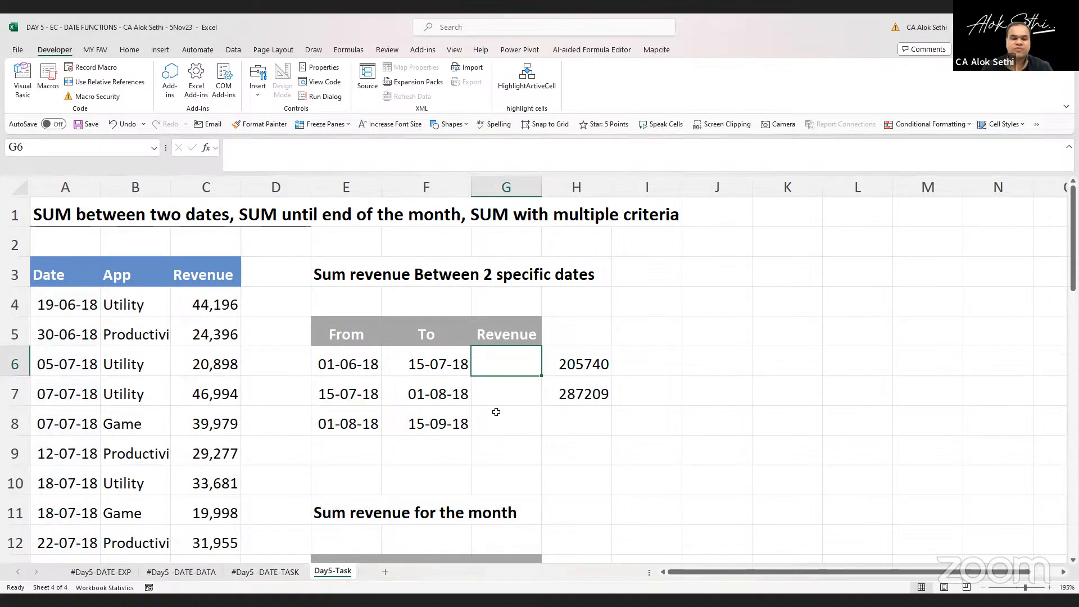
{"action": "double_click", "coordinate": [497, 379]}
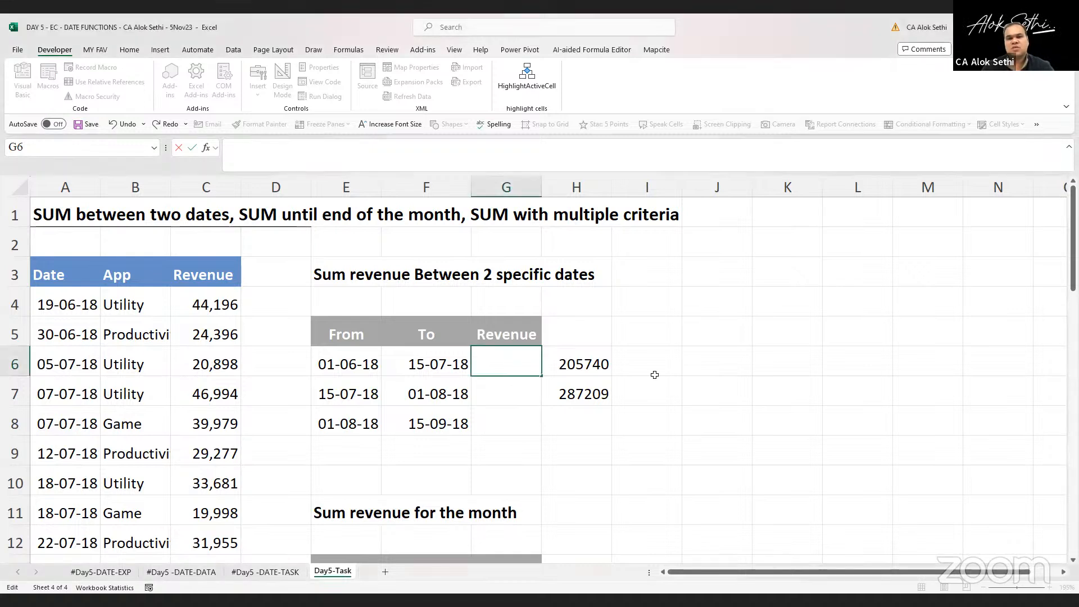
{"action": "key", "text": "Escape"}
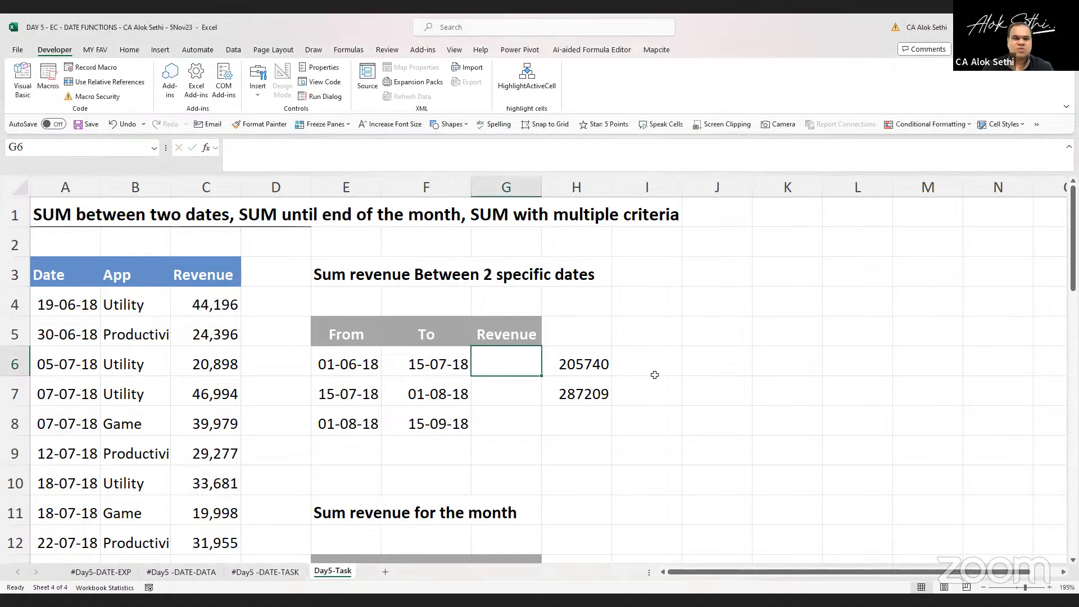
{"action": "left_click", "coordinate": [675, 311]}
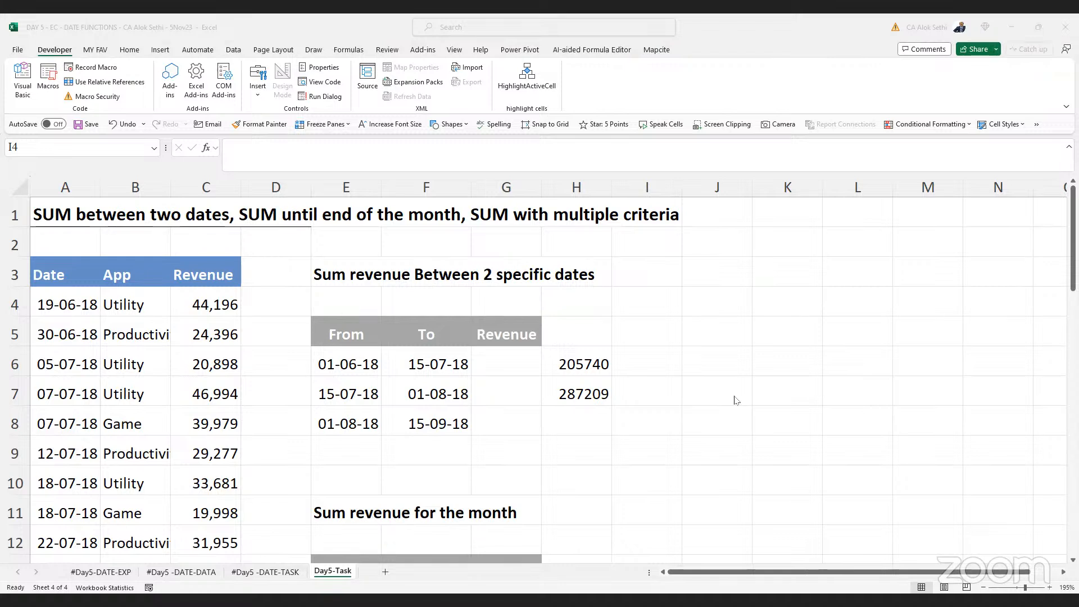
Paste the copied SUMIFS formula into cell I8 using Paste Special as Text
{"action": "left_click", "coordinate": [620, 418]}
{"action": "right_click", "coordinate": [633, 419]}
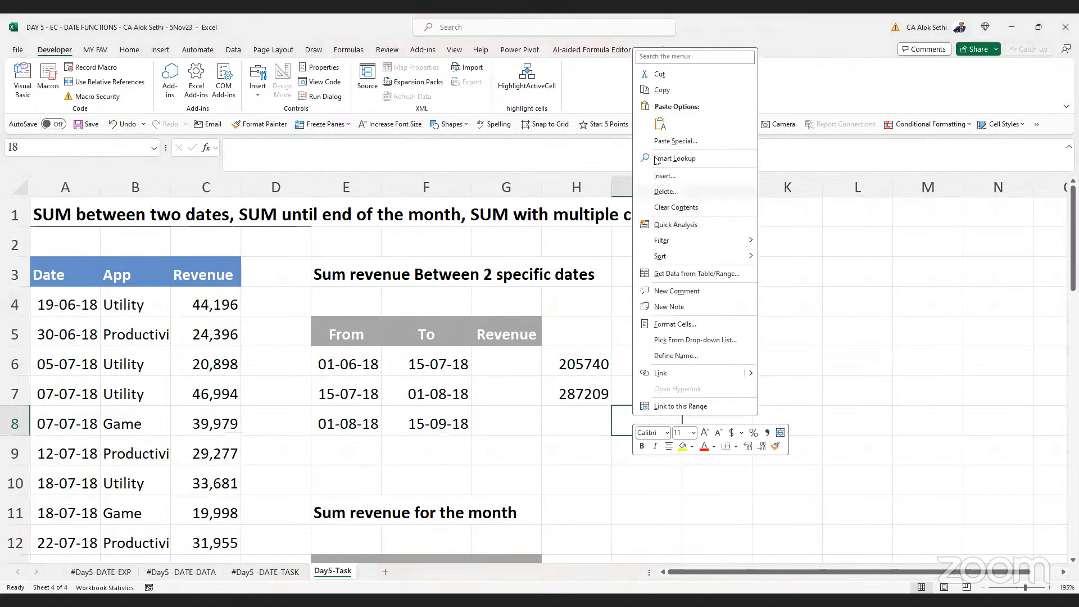
{"action": "left_click", "coordinate": [674, 141]}
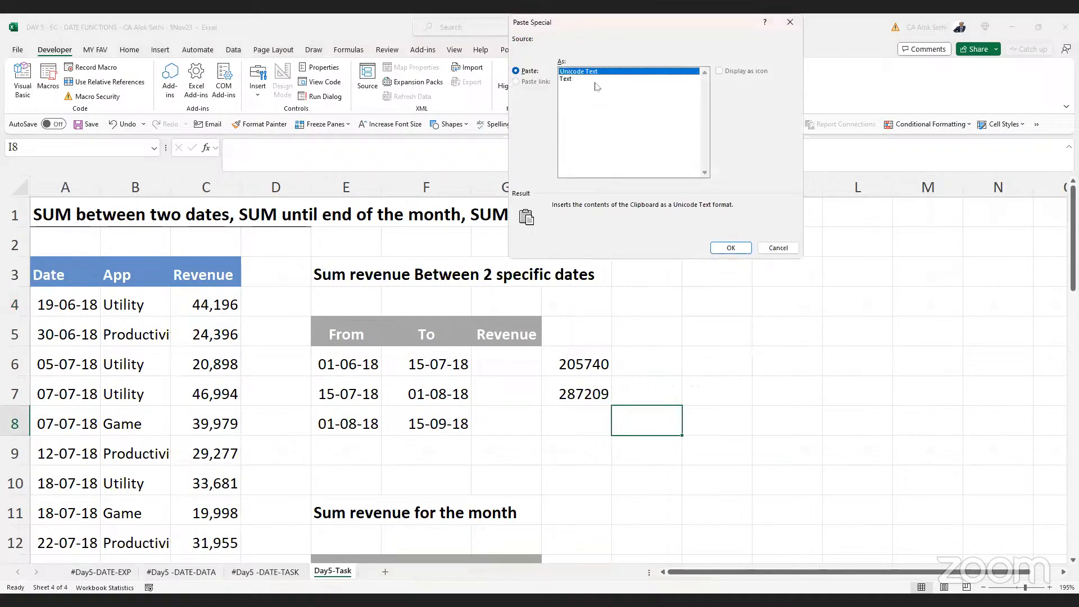
{"action": "left_click", "coordinate": [582, 79]}
{"action": "left_click", "coordinate": [727, 247]}
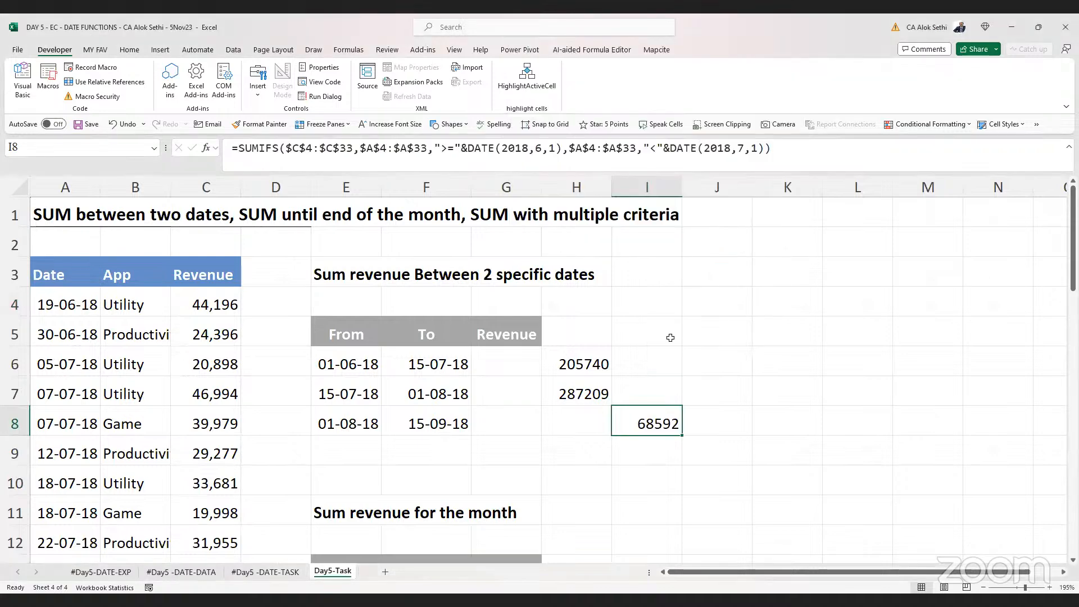
Remove the leading equals sign from the formula in I8 so it displays as text
{"action": "key", "text": "F2"}
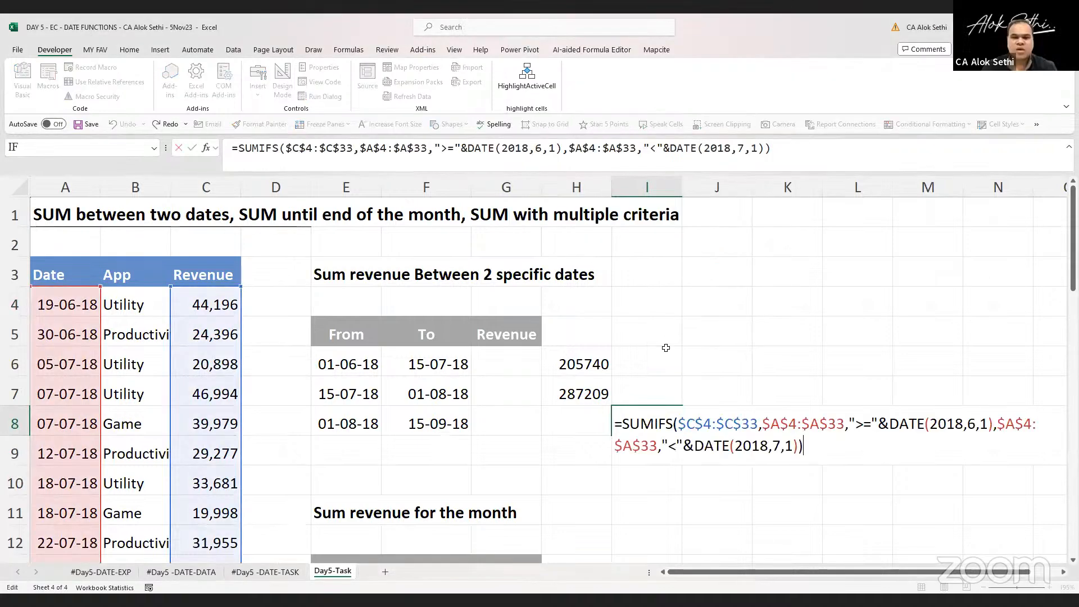
{"action": "key", "text": "ctrl+Home"}
{"action": "key", "text": "Right"}
{"action": "key", "text": "Right"}
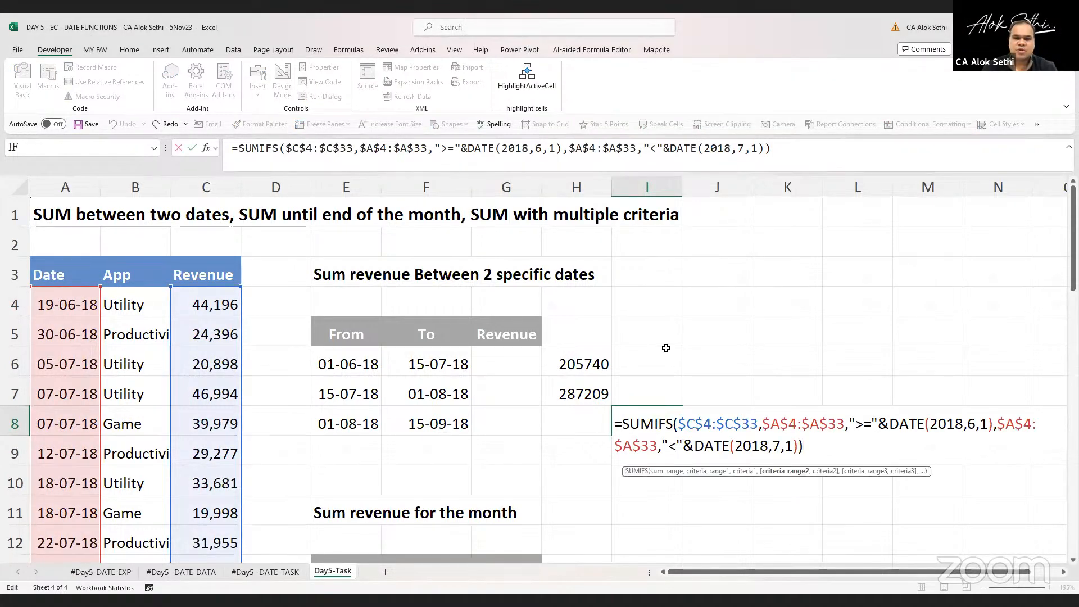
{"action": "key", "text": "Left"}
{"action": "key", "text": "BackSpace"}
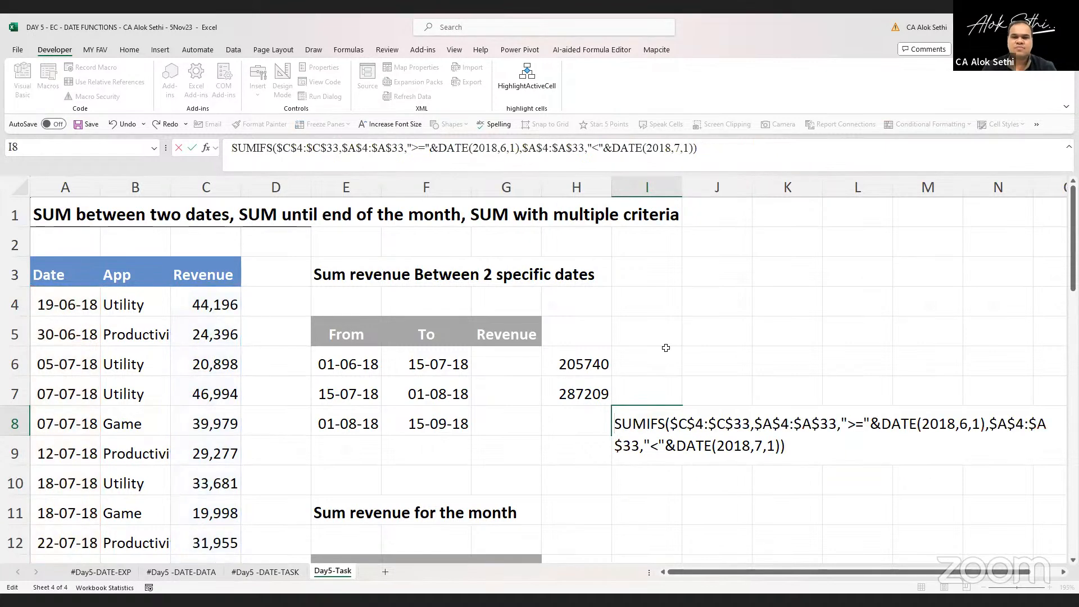
{"action": "key", "text": "Return"}
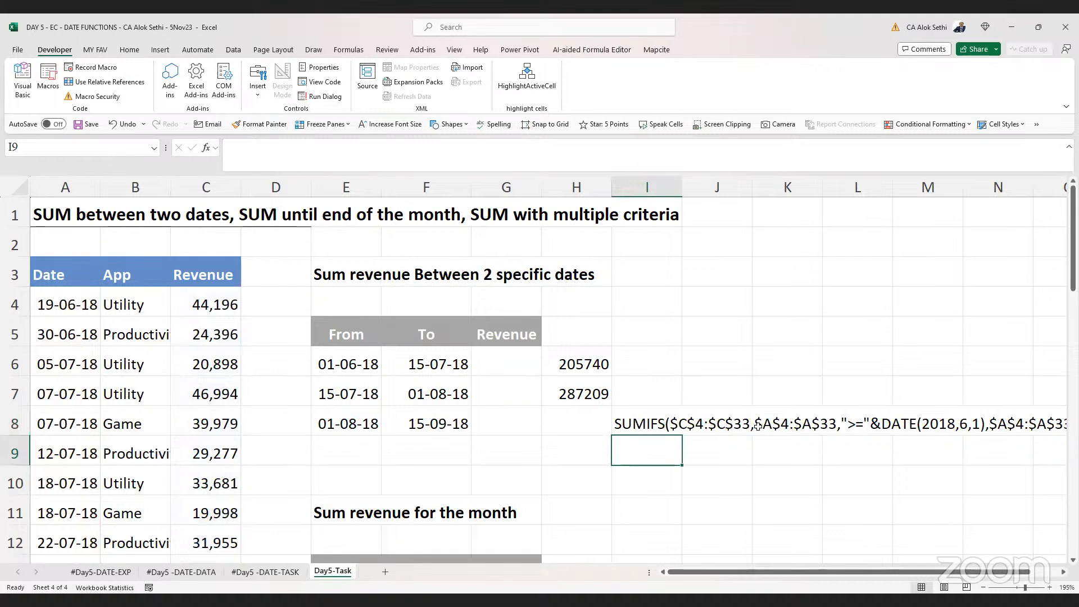
Copy the text formula from I8 into cell I14
{"action": "key", "text": "Up"}
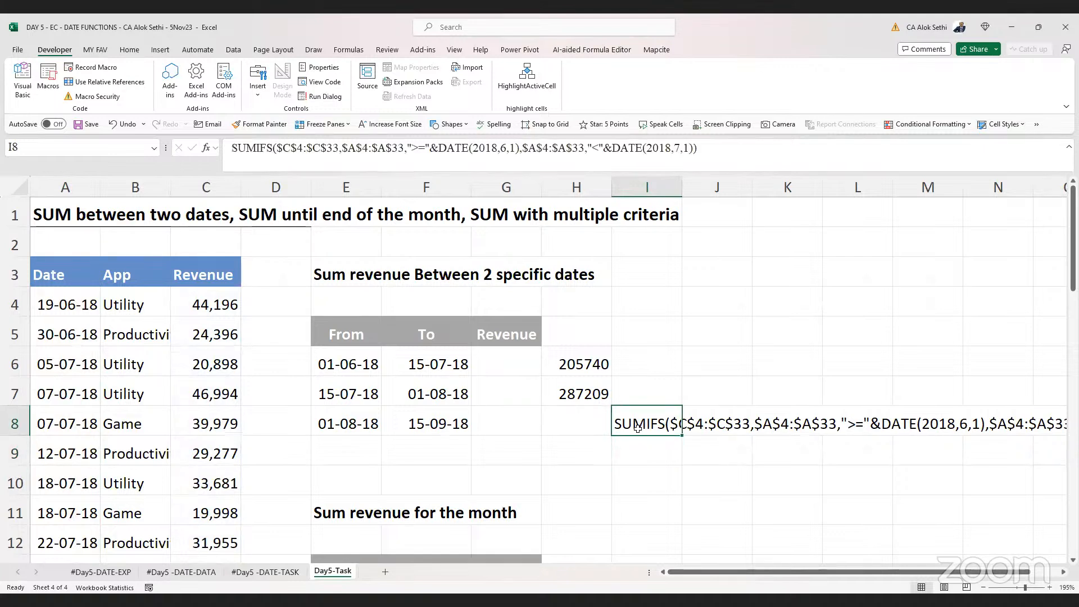
{"action": "key", "text": "ctrl+c"}
{"action": "key", "text": "Down"}
{"action": "key", "text": "Down"}
{"action": "key", "text": "Down"}
{"action": "key", "text": "Down"}
{"action": "key", "text": "Down"}
{"action": "key", "text": "Down"}
{"action": "key", "text": "Down"}
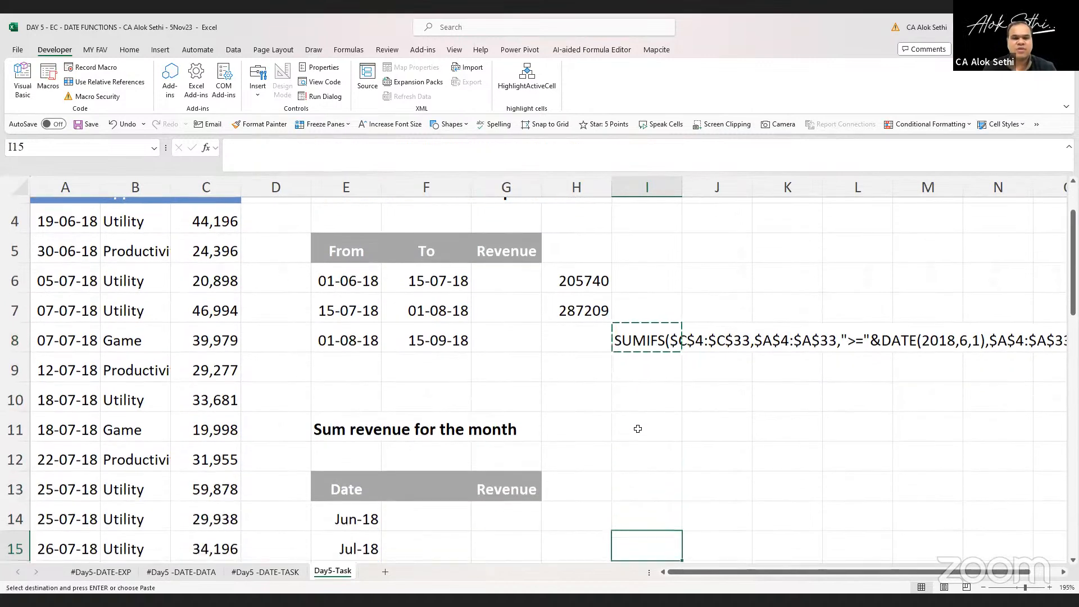
{"action": "key", "text": "Up"}
{"action": "key", "text": "Up"}
{"action": "key", "text": "Down"}
{"action": "key", "text": "Return"}
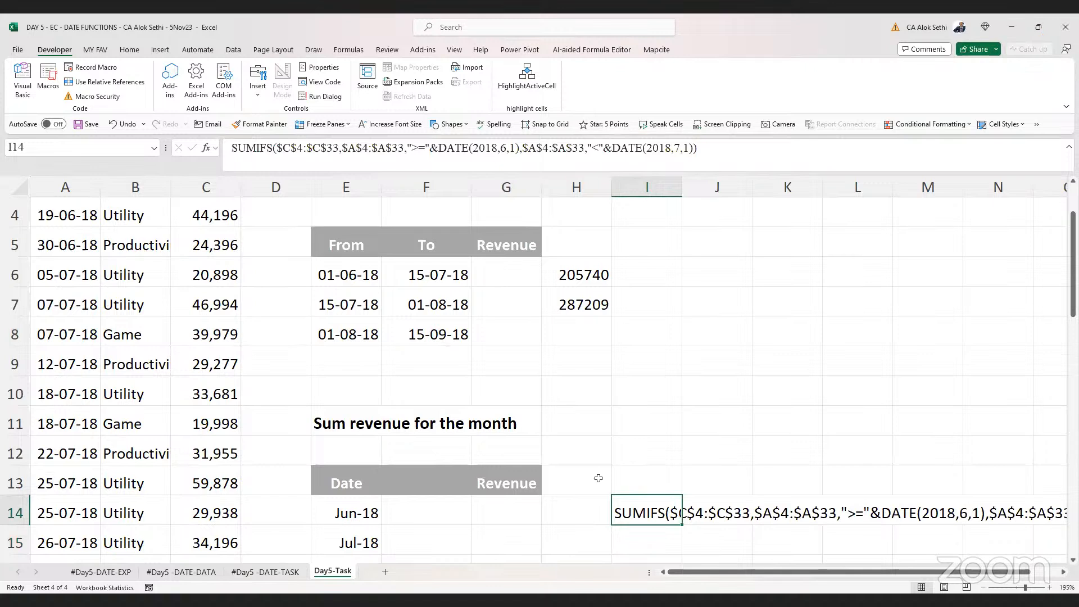
Paste the SUMIFS formula with criteria ">="&DATE(2018,6,1) and "<="&DATE(2018,7,15) into cell I6
{"action": "key", "text": "alt+Tab"}
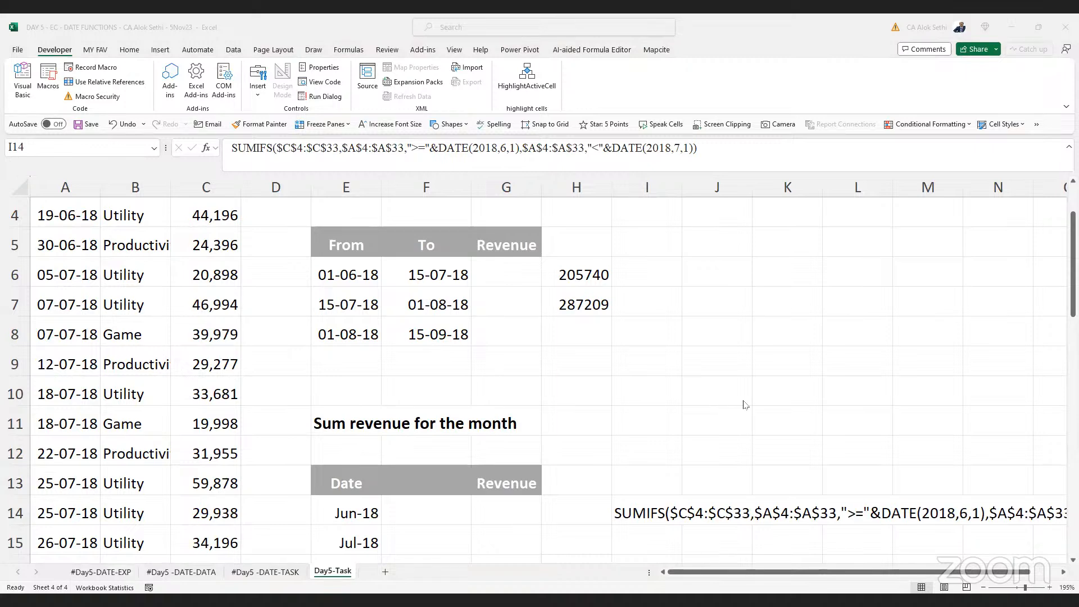
{"action": "left_click", "coordinate": [640, 276]}
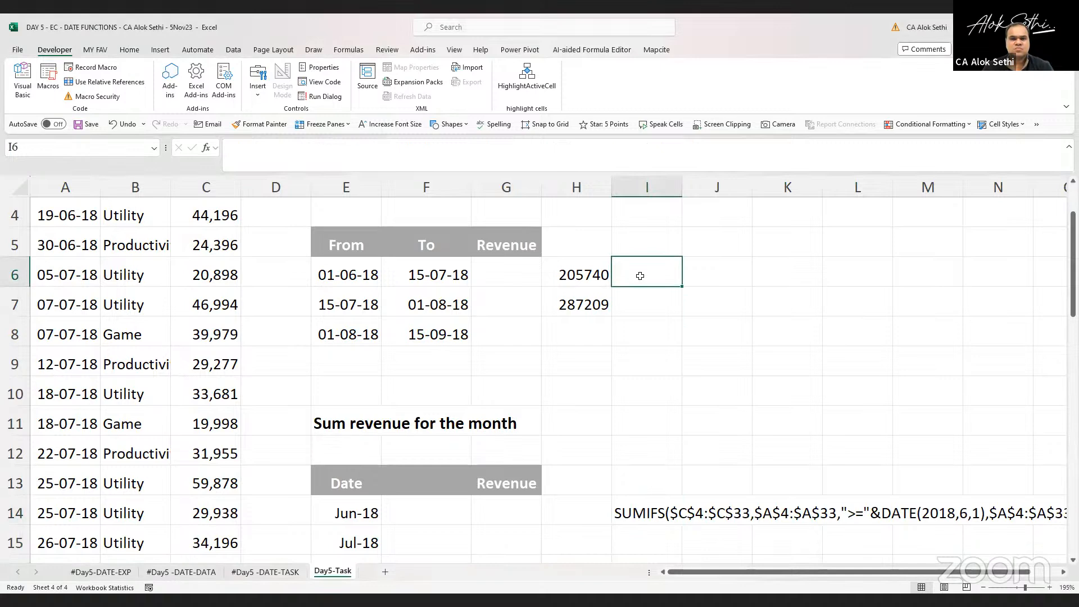
{"action": "key", "text": "ctrl+v"}
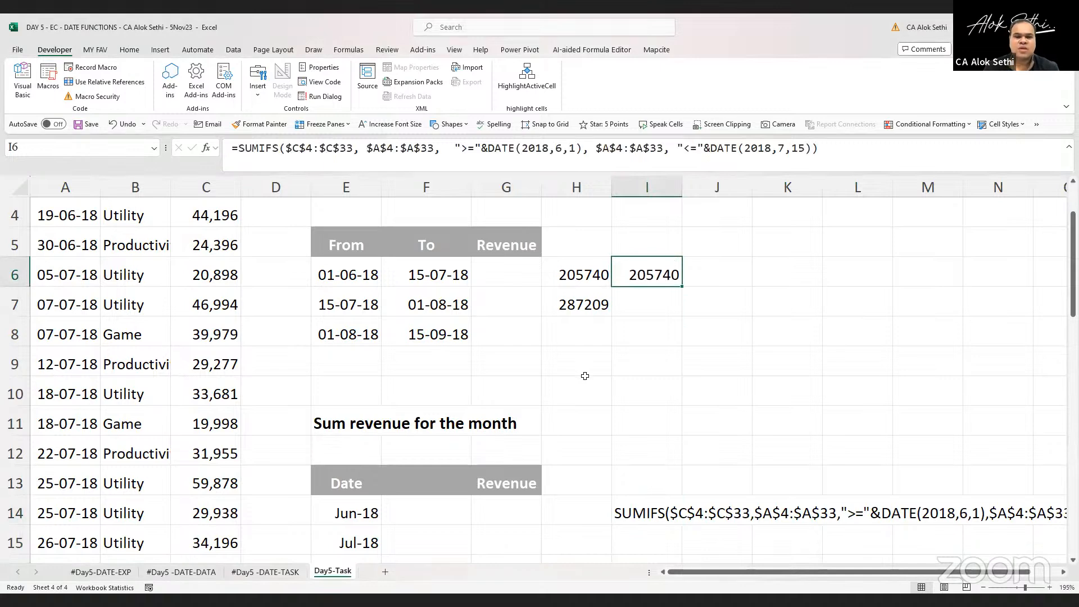
Copy the SUMIFS formula from I6 into cell G6 under Revenue
{"action": "key", "text": "ctrl+c"}
{"action": "key", "text": "Left"}
{"action": "key", "text": "Left"}
{"action": "key", "text": "ctrl+v"}
Examine the ranges and date criteria arguments of the formula in G6 without changing it
{"action": "key", "text": "F2"}
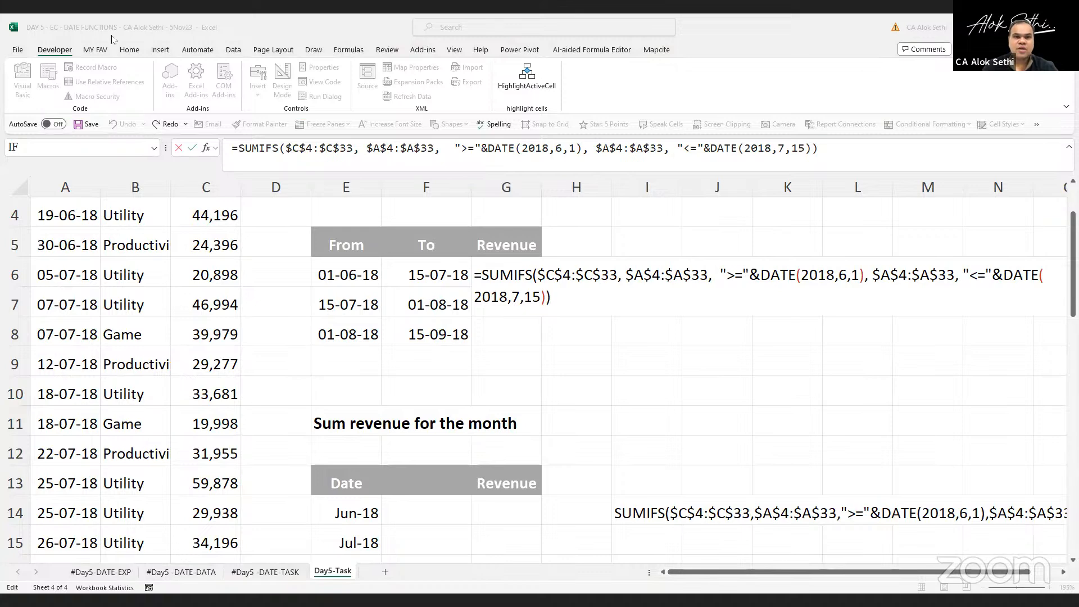
{"action": "left_click", "coordinate": [592, 284]}
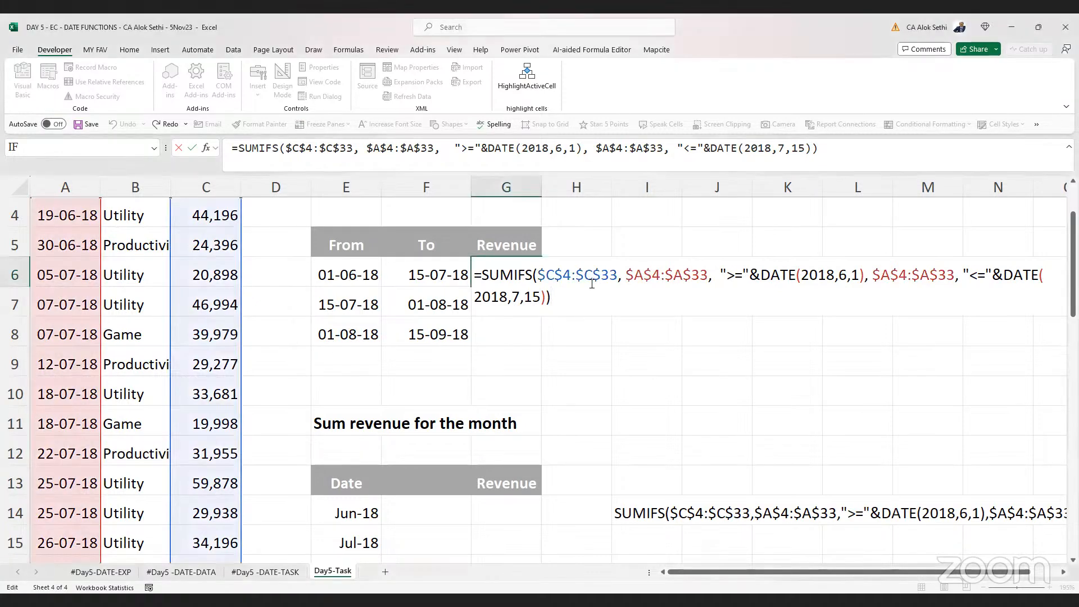
{"action": "left_click", "coordinate": [665, 274]}
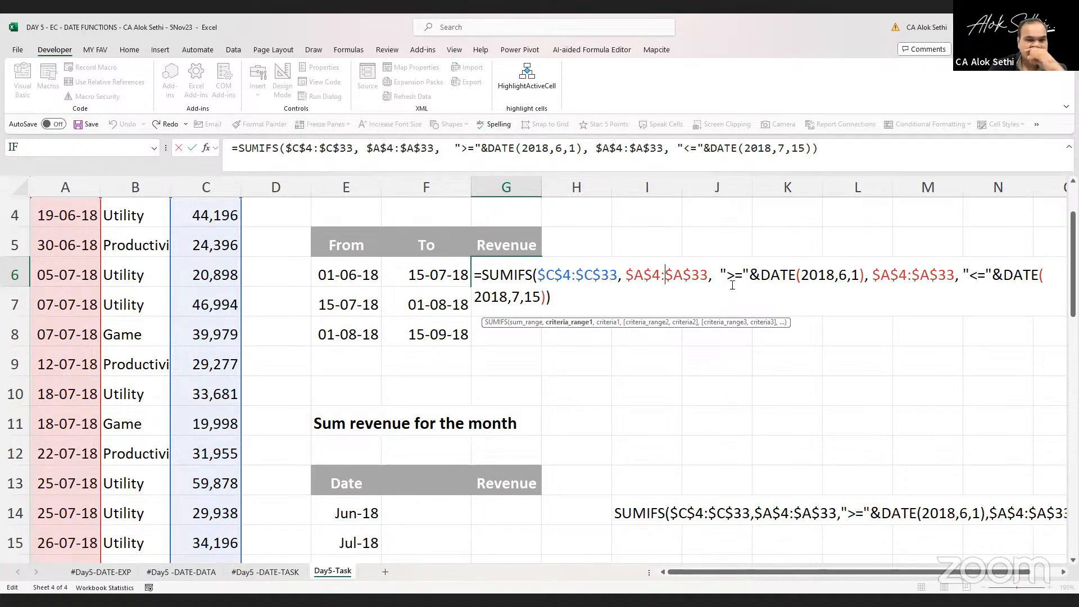
{"action": "left_click", "coordinate": [551, 287]}
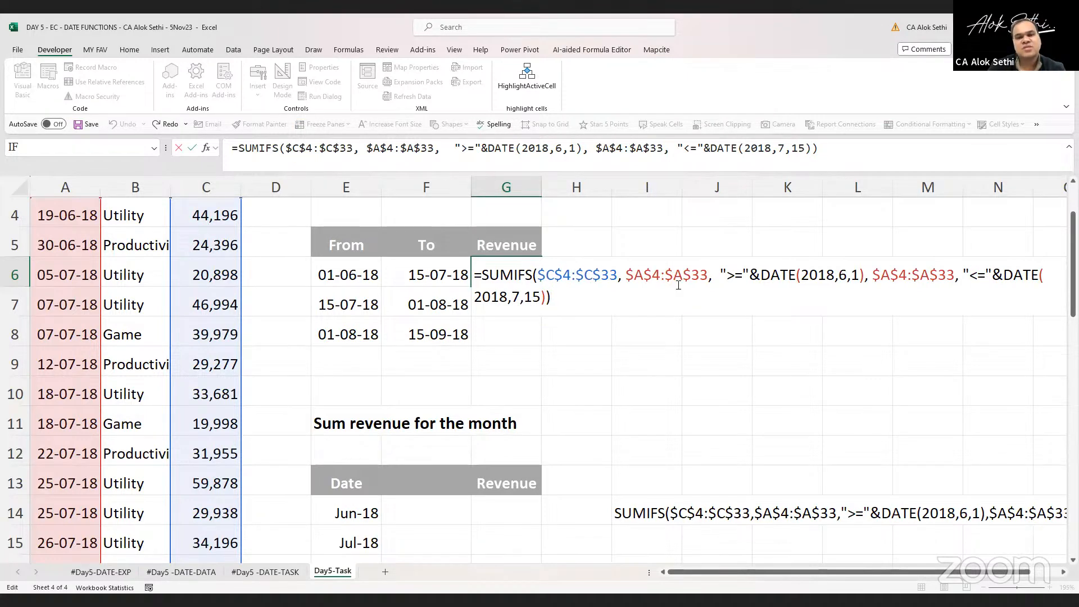
{"action": "left_click", "coordinate": [748, 279]}
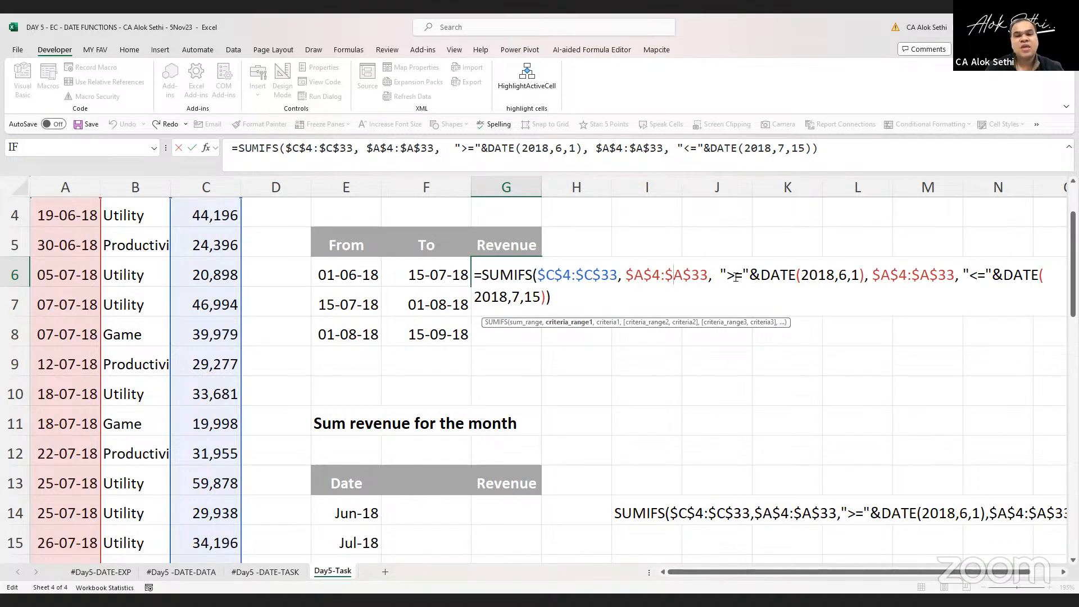
{"action": "left_click_drag", "start_coordinate": [721, 275], "coordinate": [757, 275]}
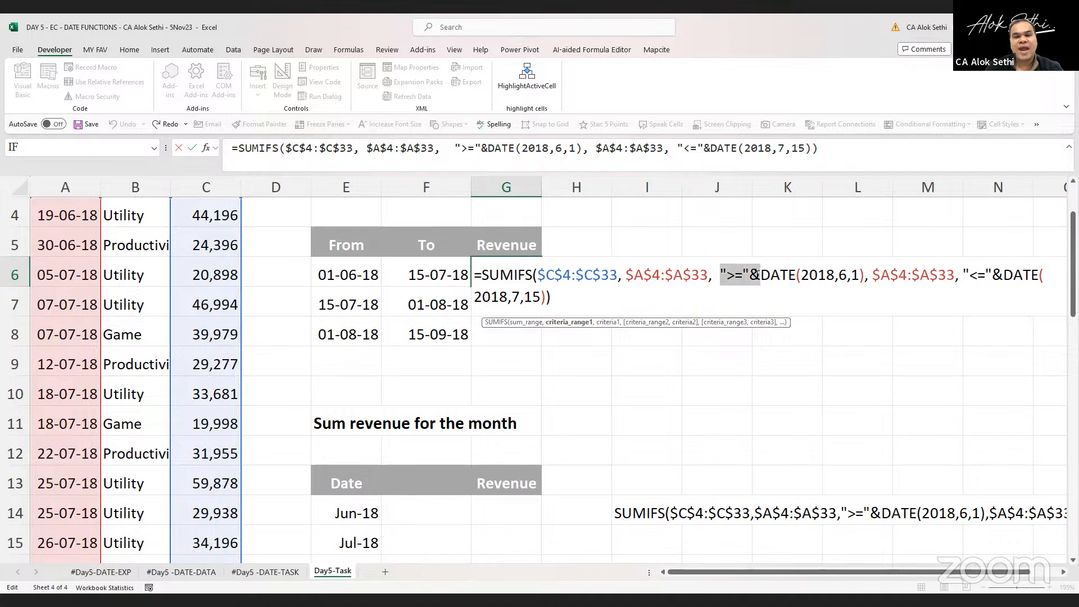
{"action": "left_click", "coordinate": [759, 277]}
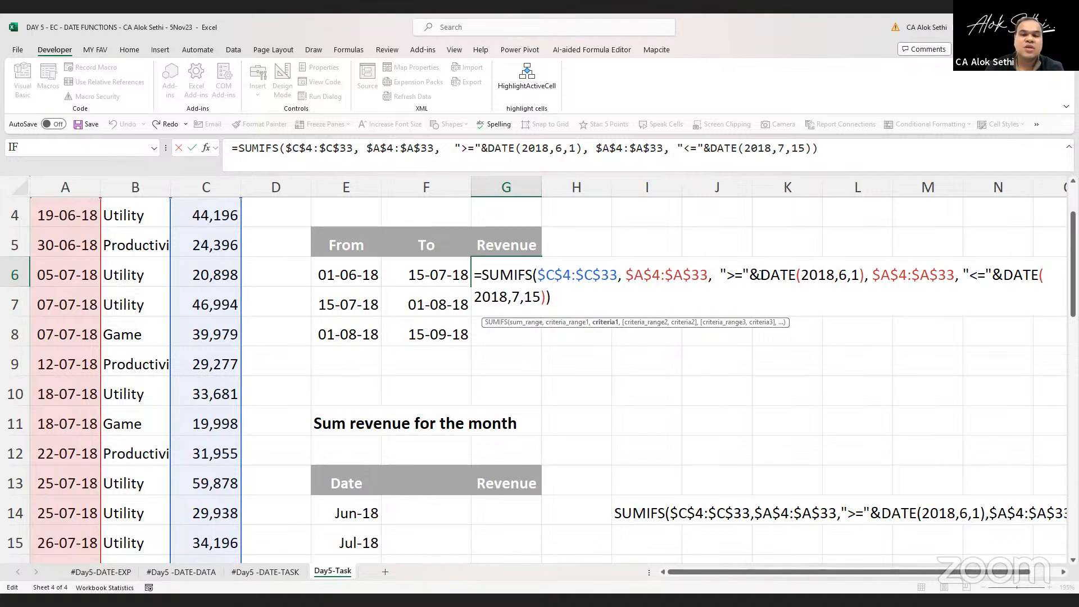
{"action": "left_click", "coordinate": [726, 353]}
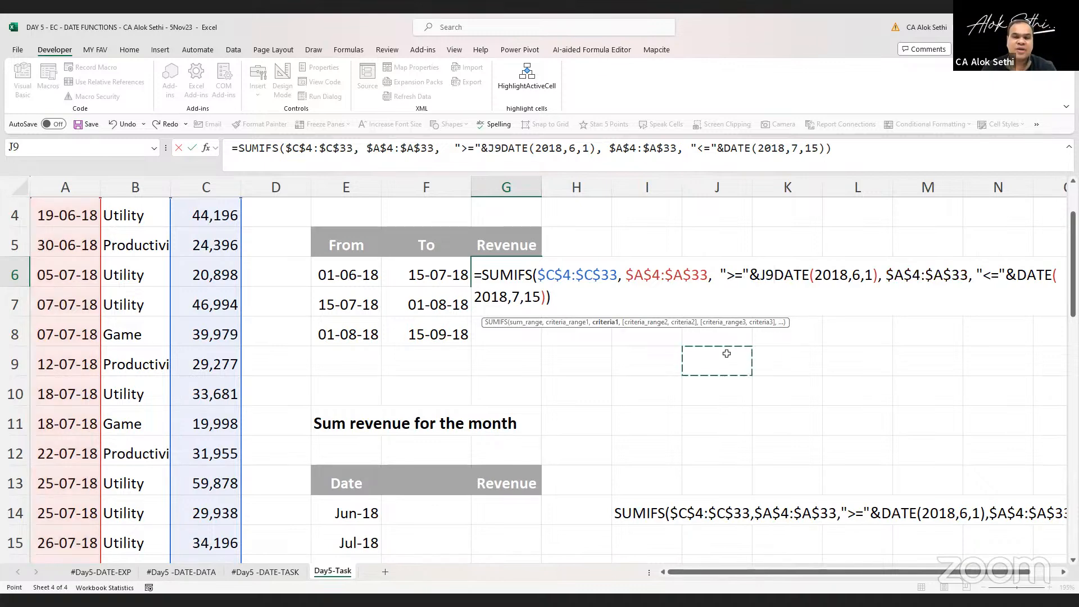
{"action": "key", "text": "Escape"}
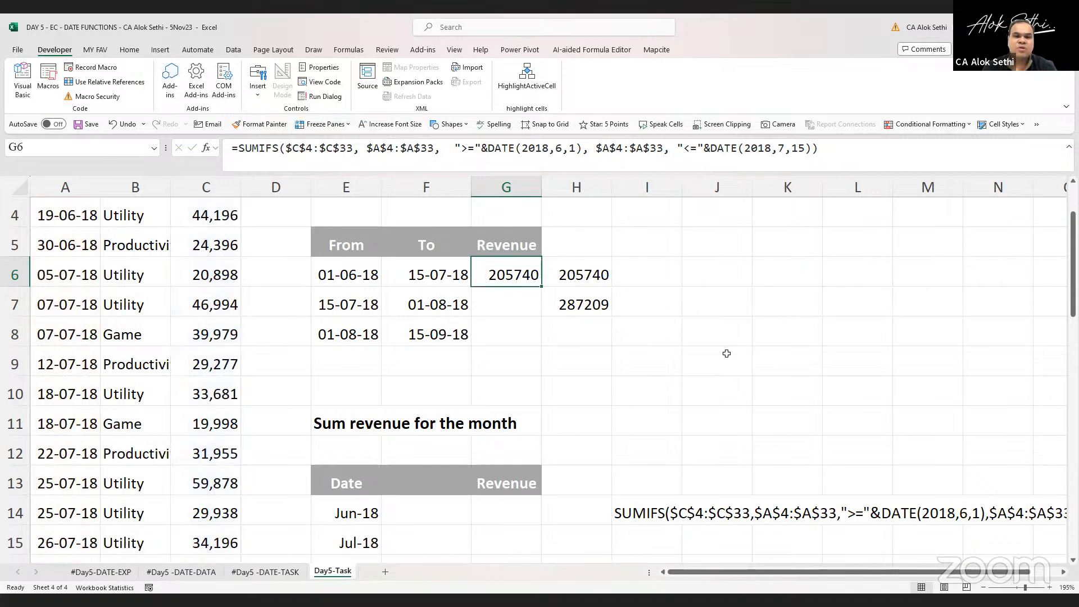
{"action": "key", "text": "Right"}
{"action": "key", "text": "Down"}
{"action": "key", "text": "Down"}
{"action": "key", "text": "Right"}
{"action": "key", "text": "Down"}
{"action": "left_click", "coordinate": [727, 353]}
{"action": "type", "text": "=d"}
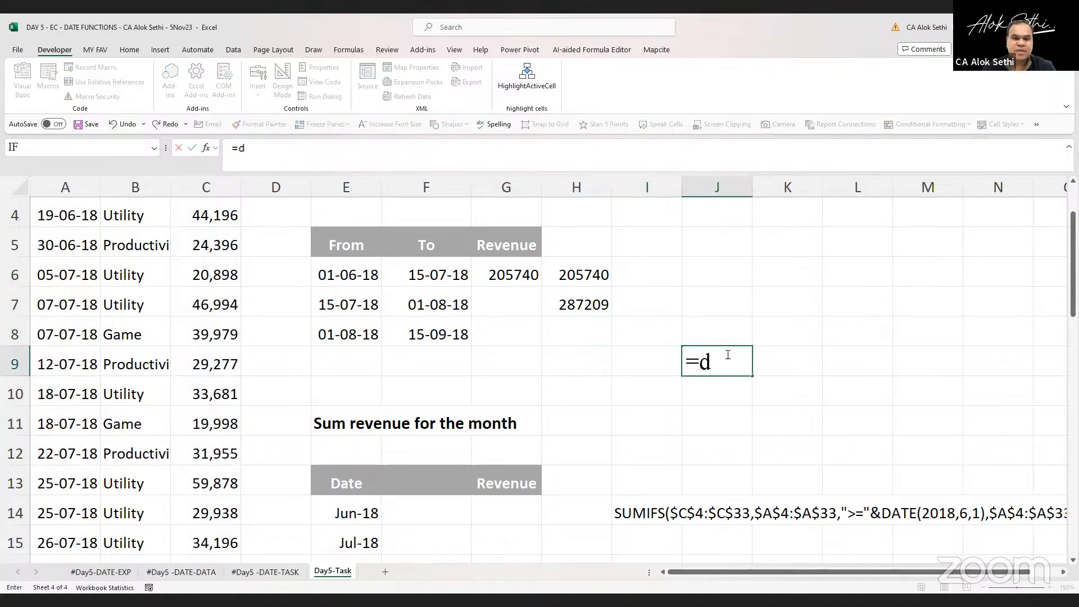
{"action": "key", "text": "Escape"}
Begin a SUMIFS formula in cell J6 with C4:C33 as the sum range
{"action": "key", "text": "Up"}
{"action": "key", "text": "Up"}
{"action": "key", "text": "Up"}
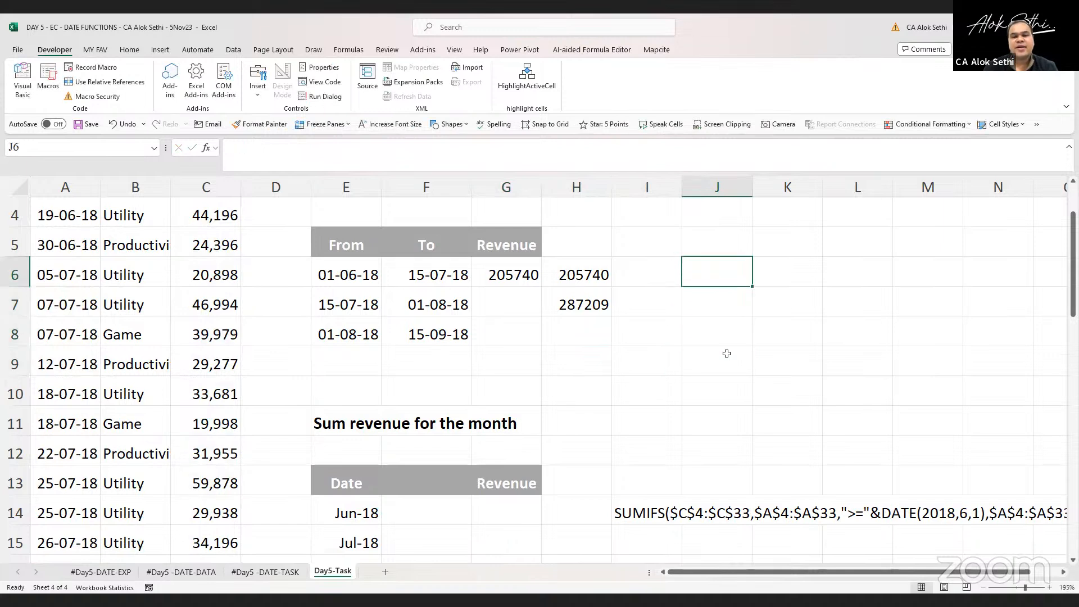
{"action": "type", "text": "=s"}
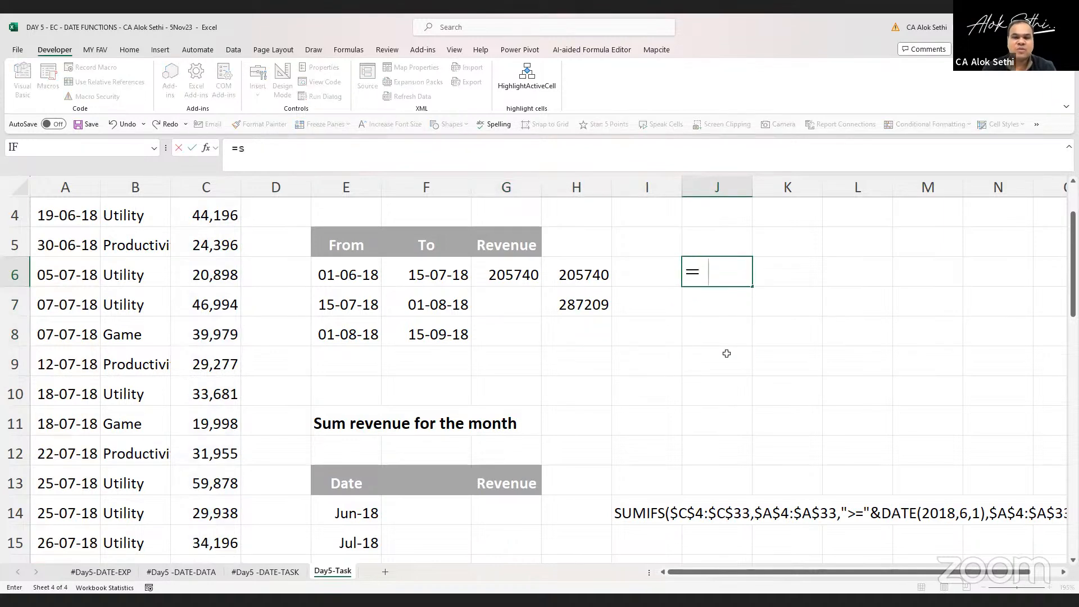
{"action": "type", "text": "umifs("}
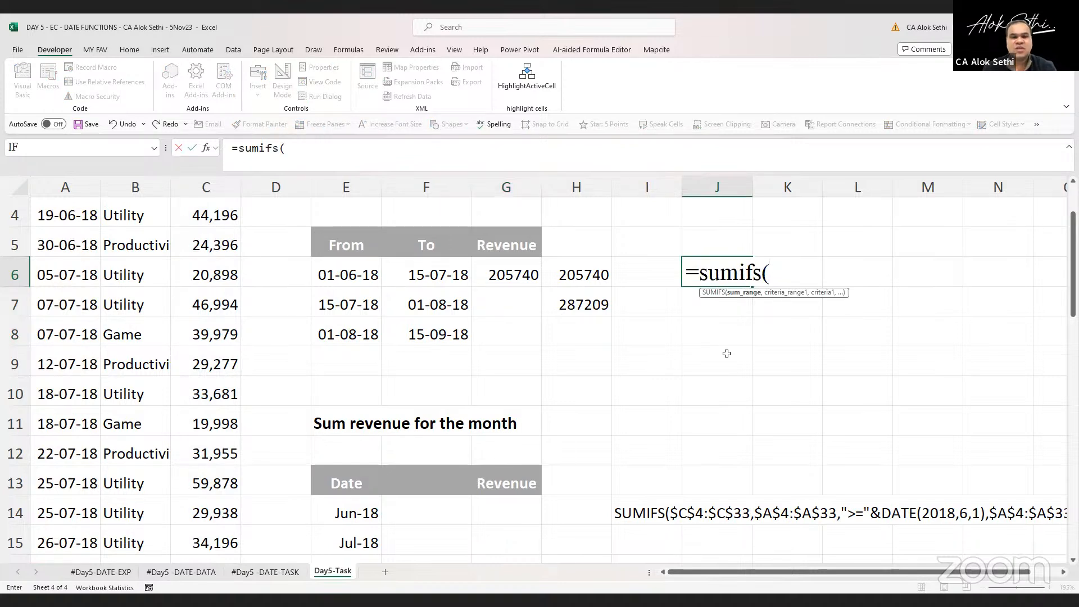
{"action": "type", "text": "c3"}
{"action": "key", "text": "BackSpace"}
{"action": "type", "text": "4\":"}
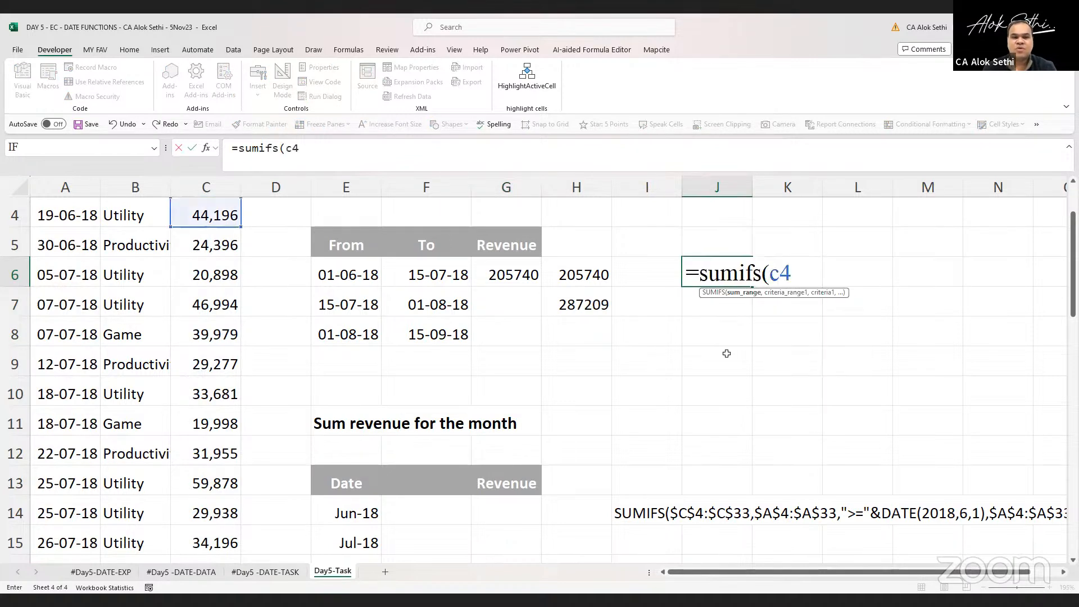
{"action": "key", "text": "BackSpace"}
{"action": "key", "text": "BackSpace"}
{"action": "type", "text": ":"}
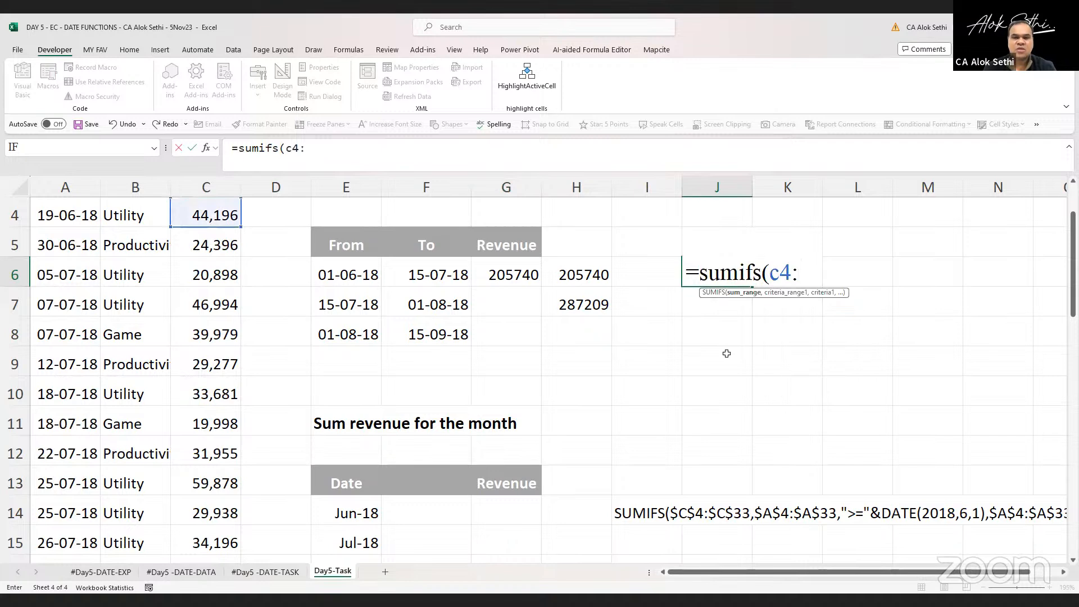
{"action": "type", "text": "c33,"}
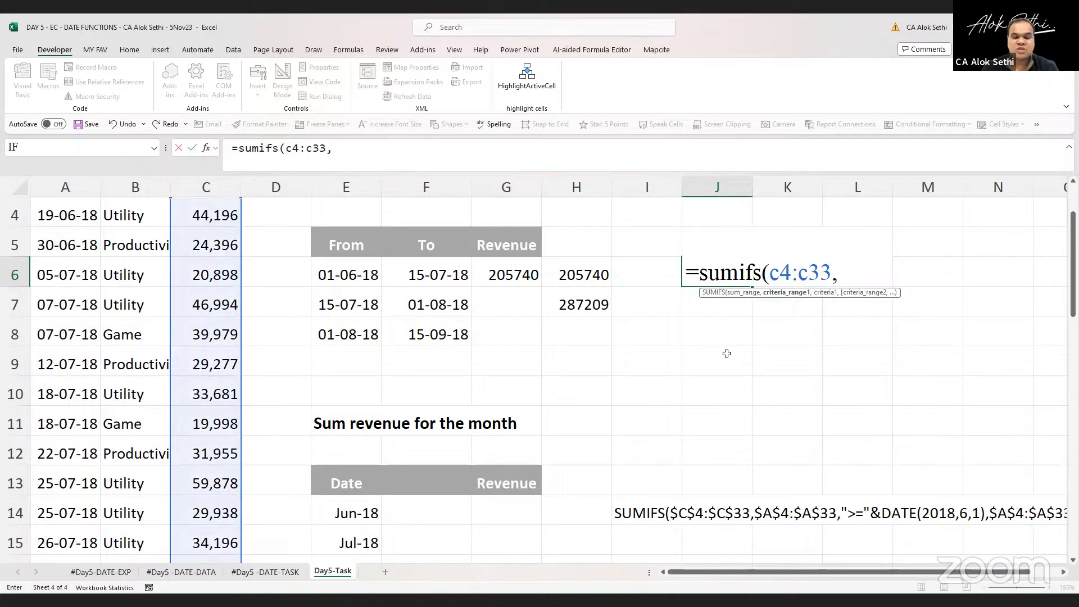
Add A4:A33 as the first criteria range and ">=" as its criterion in the J6 formula
{"action": "type", "text": "a4:"}
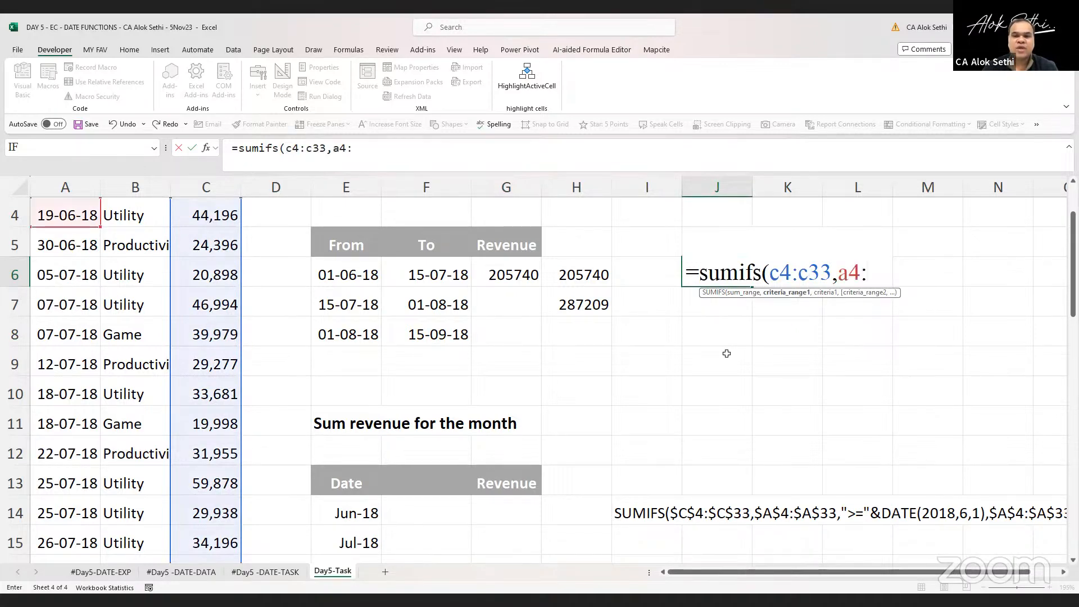
{"action": "type", "text": "a33"}
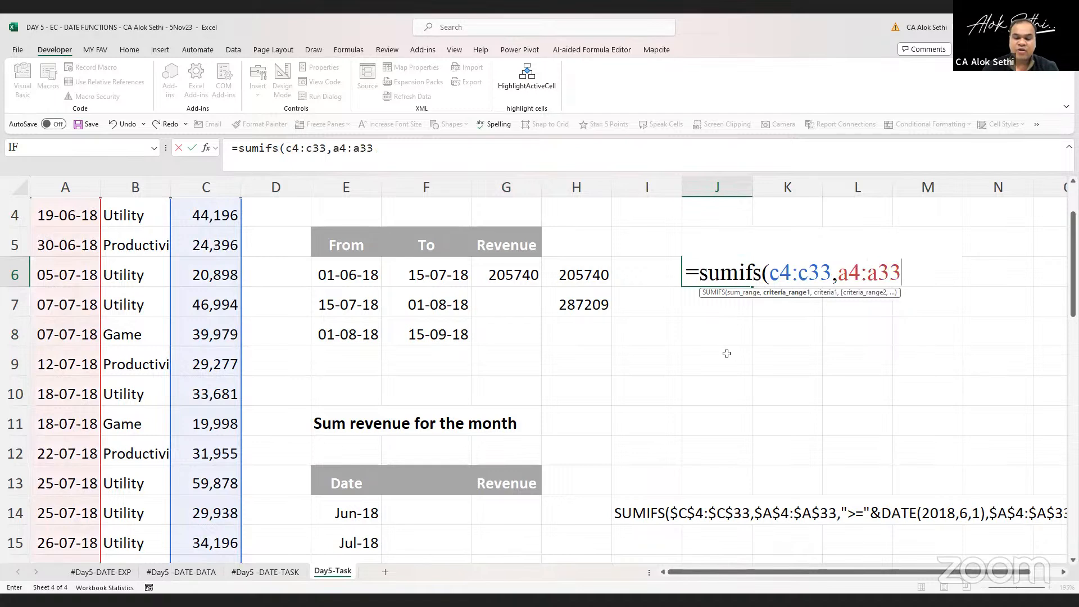
{"action": "type", "text": ">="}
{"action": "key", "text": "BackSpace"}
{"action": "key", "text": "BackSpace"}
{"action": "type", "text": "\">"}
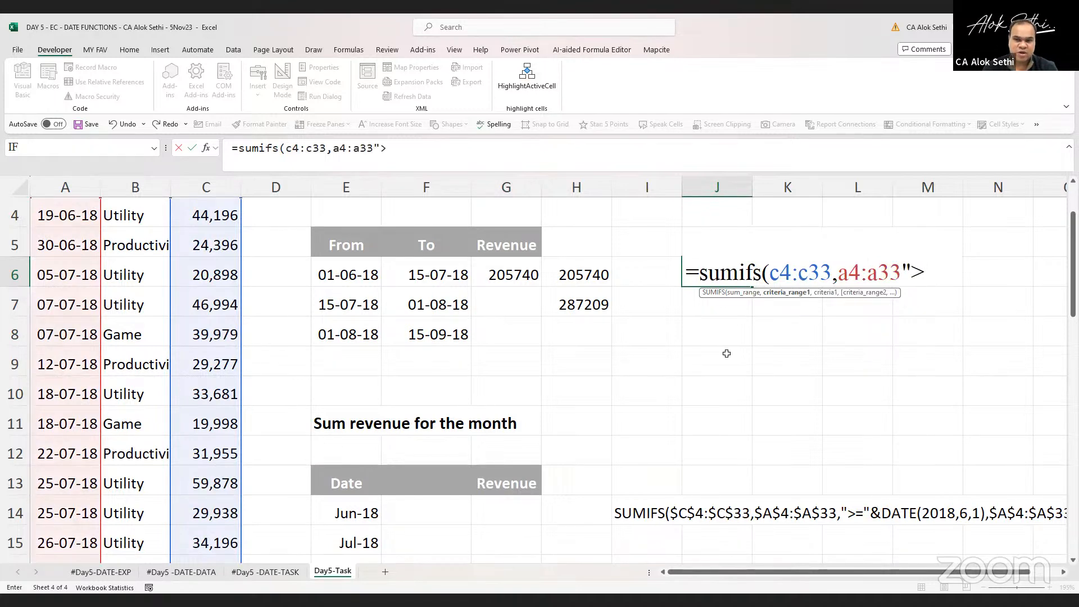
{"action": "type", "text": "=\""}
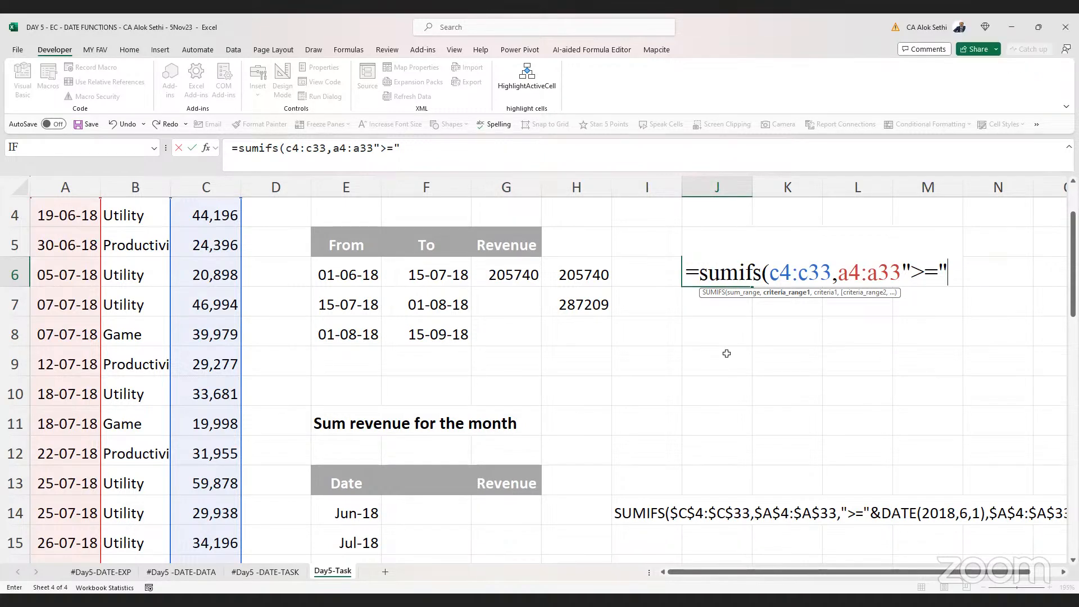
{"action": "key", "text": "Return"}
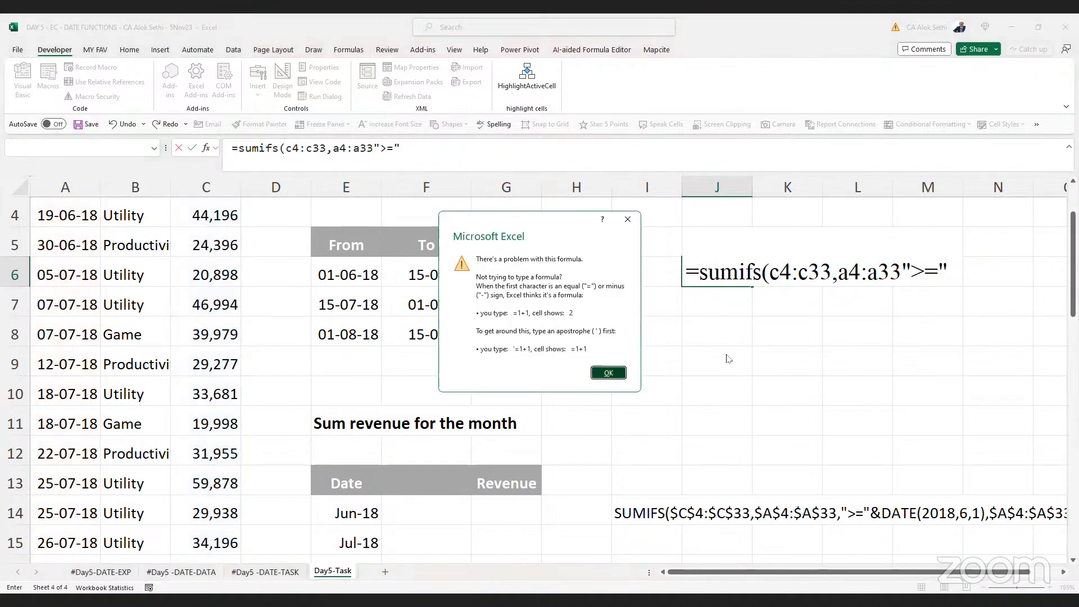
{"action": "key", "text": "Return"}
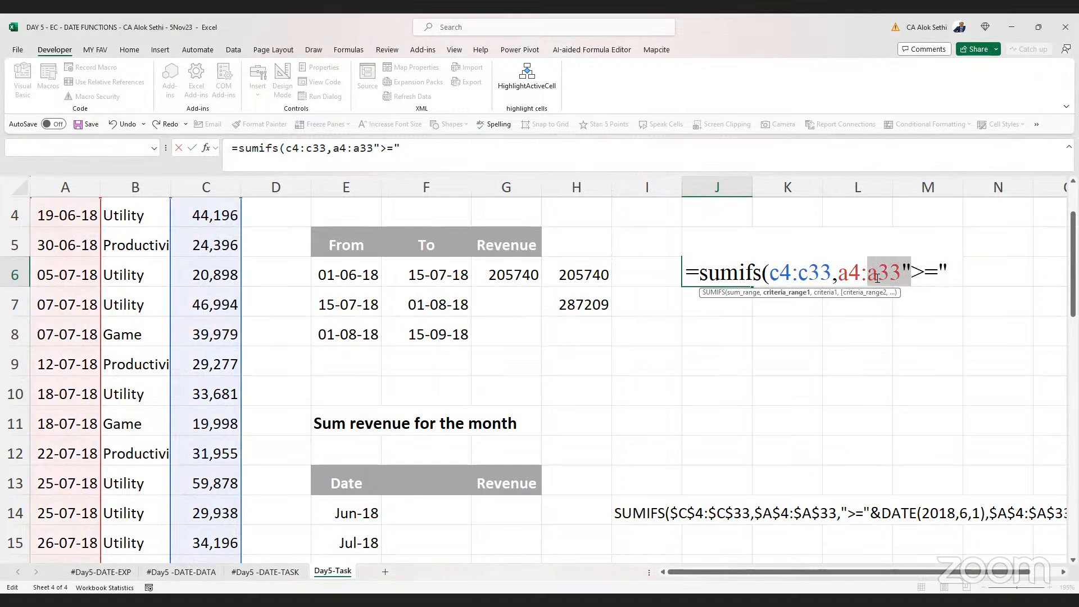
{"action": "left_click", "coordinate": [906, 278]}
{"action": "type", "text": ","}
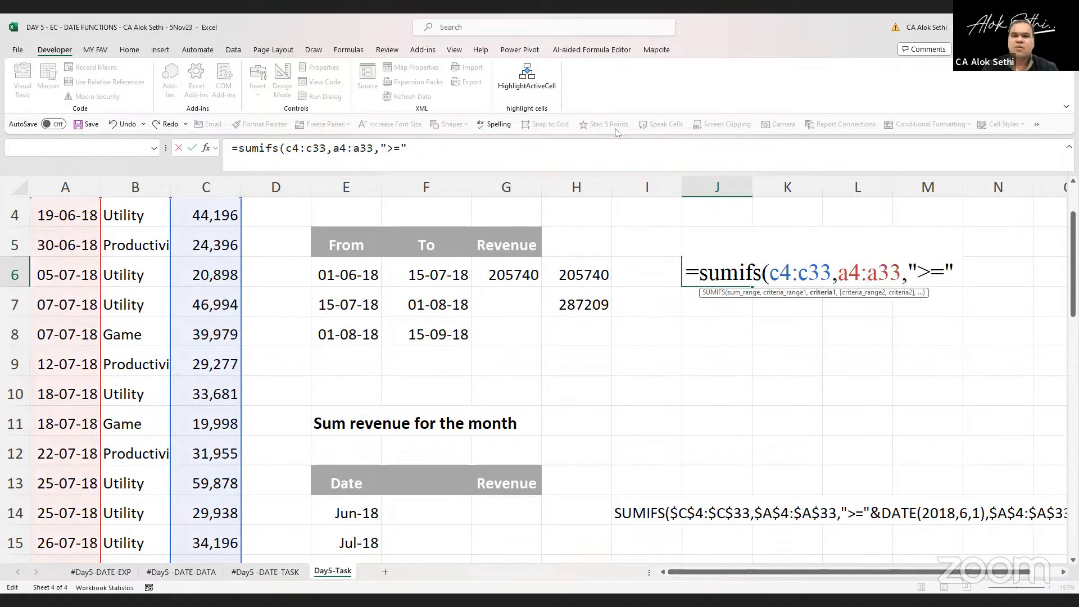
{"action": "left_click", "coordinate": [629, 256]}
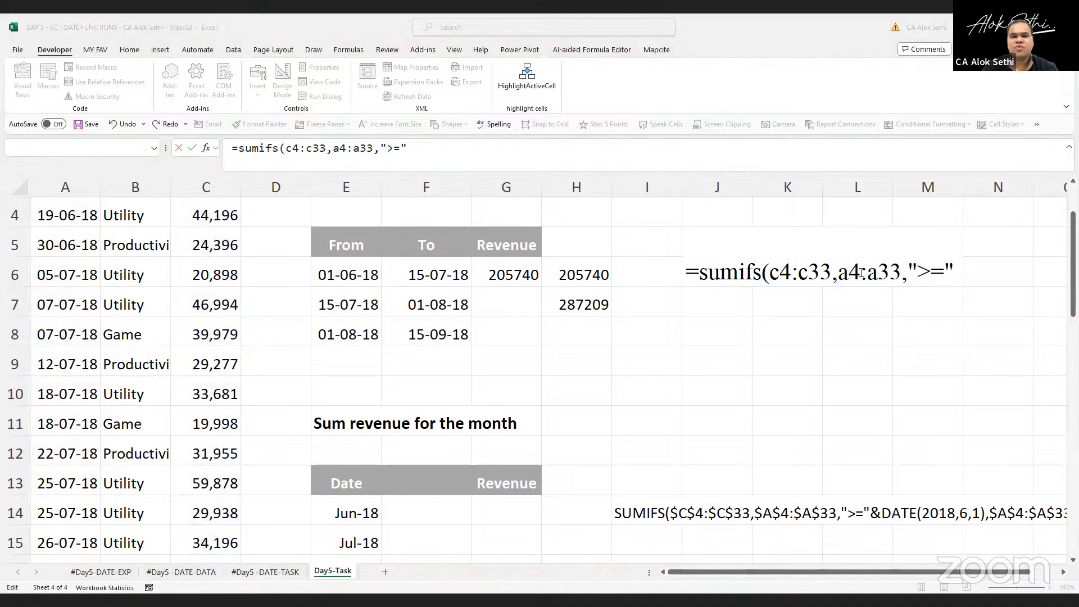
{"action": "left_click", "coordinate": [890, 273]}
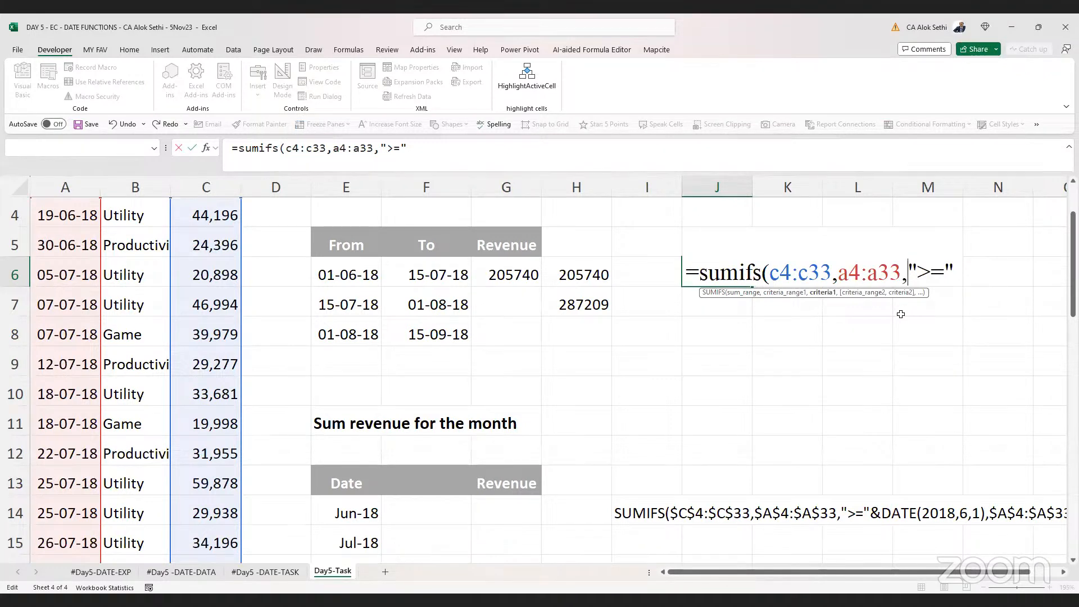
{"action": "type", "text": "a"}
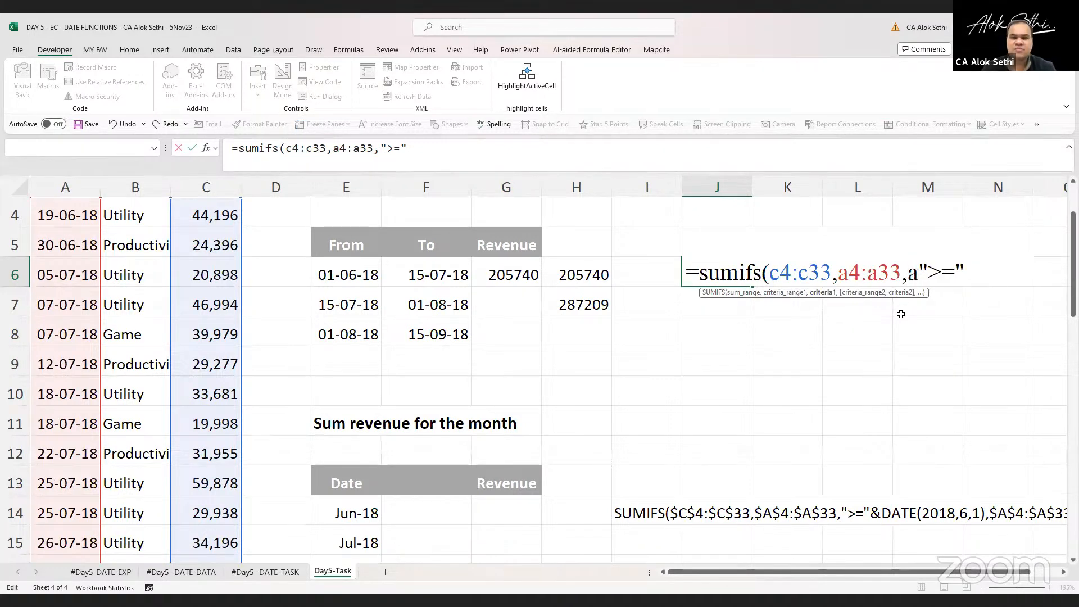
{"action": "type", "text": "4:a33"}
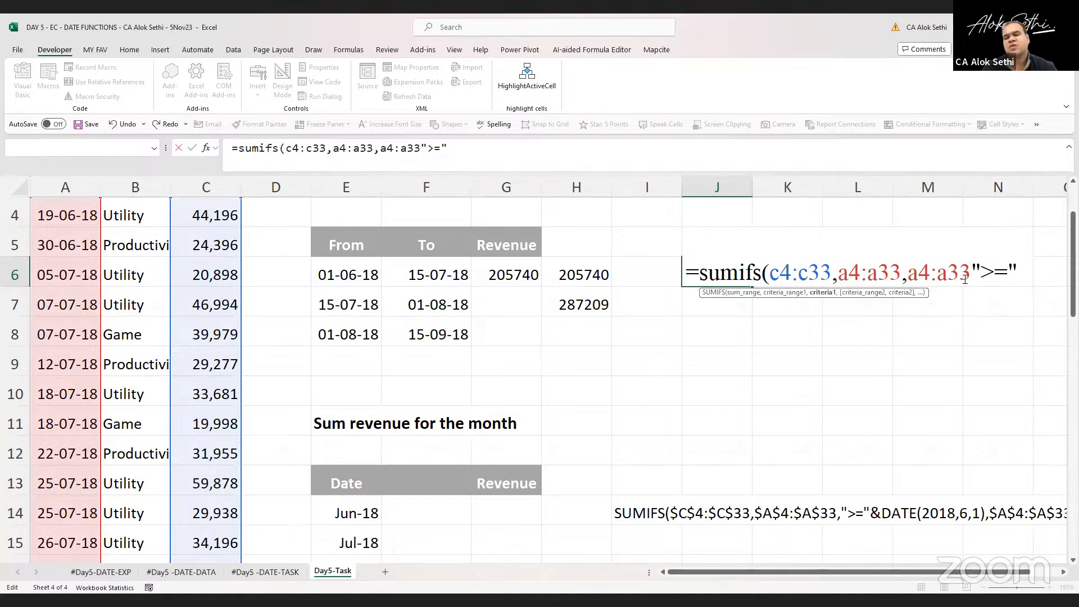
{"action": "key", "text": "BackSpace"}
{"action": "key", "text": "BackSpace"}
{"action": "key", "text": "BackSpace"}
{"action": "key", "text": "BackSpace"}
{"action": "key", "text": "BackSpace"}
{"action": "key", "text": "BackSpace"}
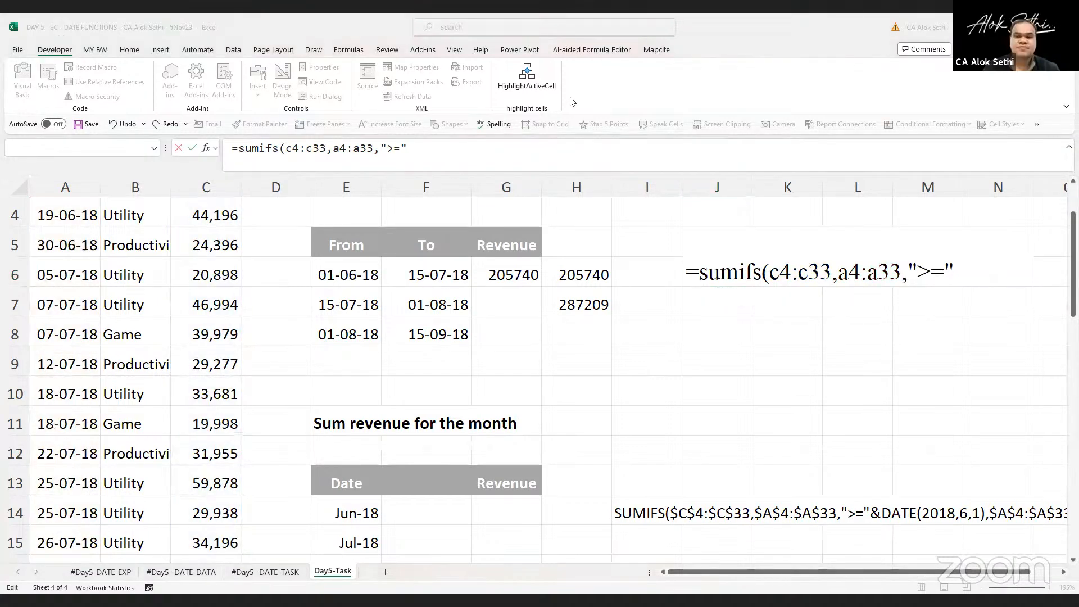
Join the start date 01-06-2008 to the ">=" criterion with an ampersand and add a separator
{"action": "left_click", "coordinate": [902, 271]}
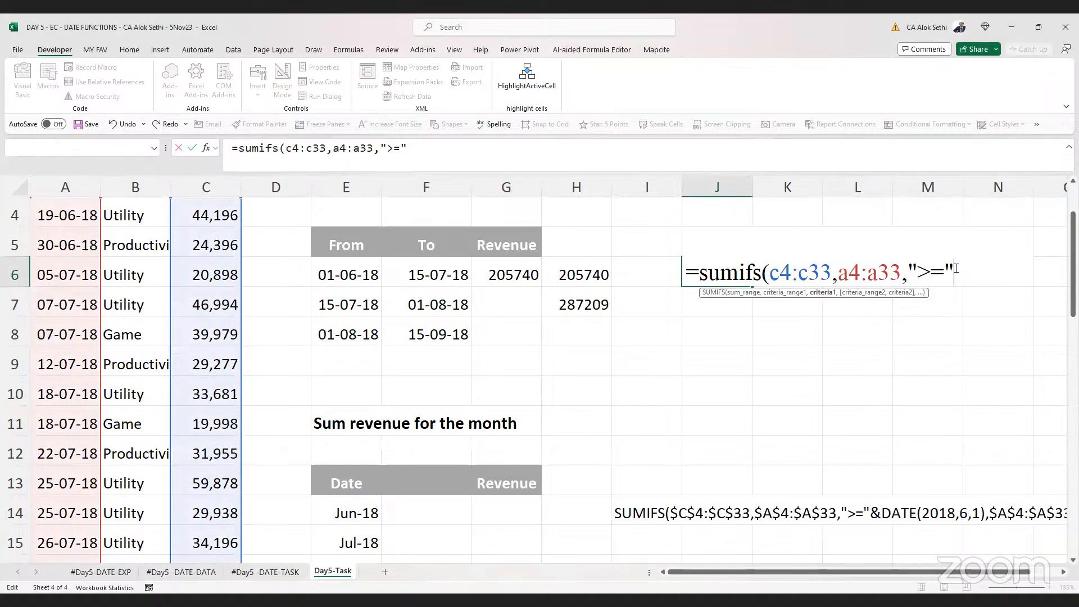
{"action": "type", "text": "&"}
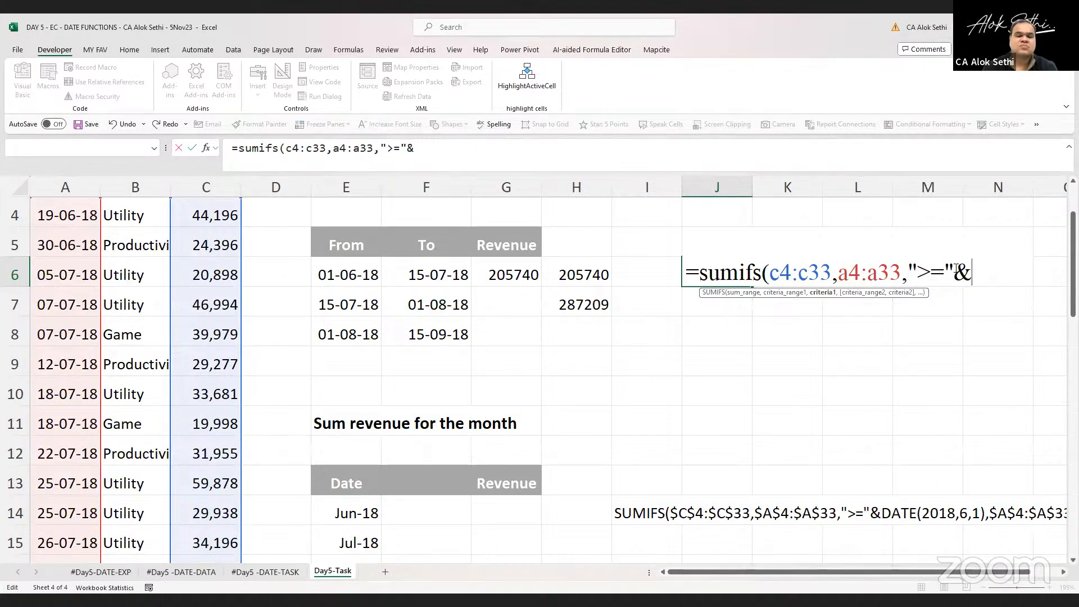
{"action": "key", "text": "BackSpace"}
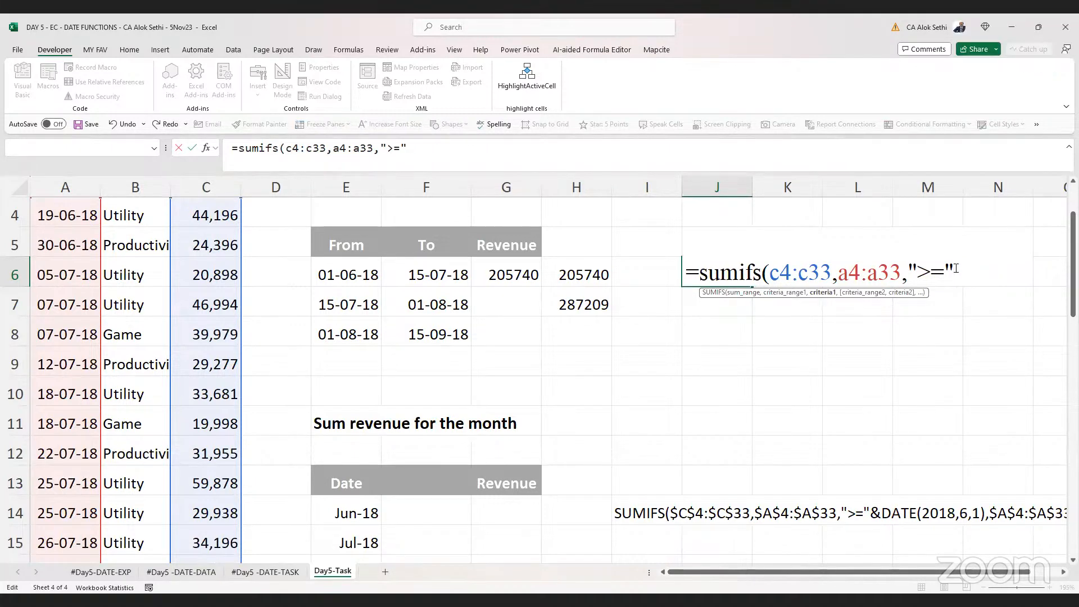
{"action": "type", "text": "&"}
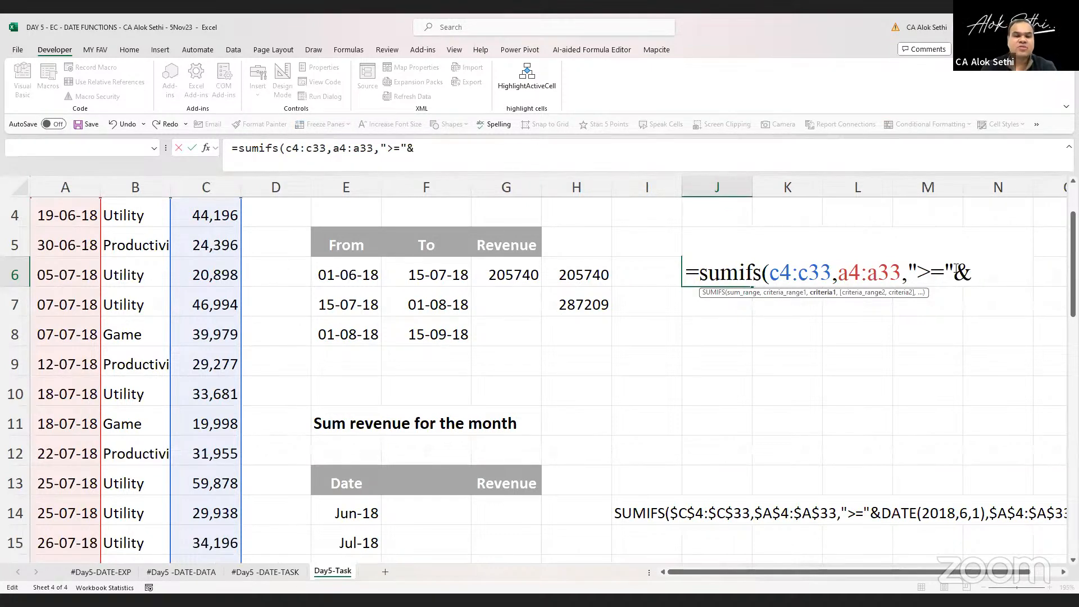
{"action": "type", "text": "01-06-2008"}
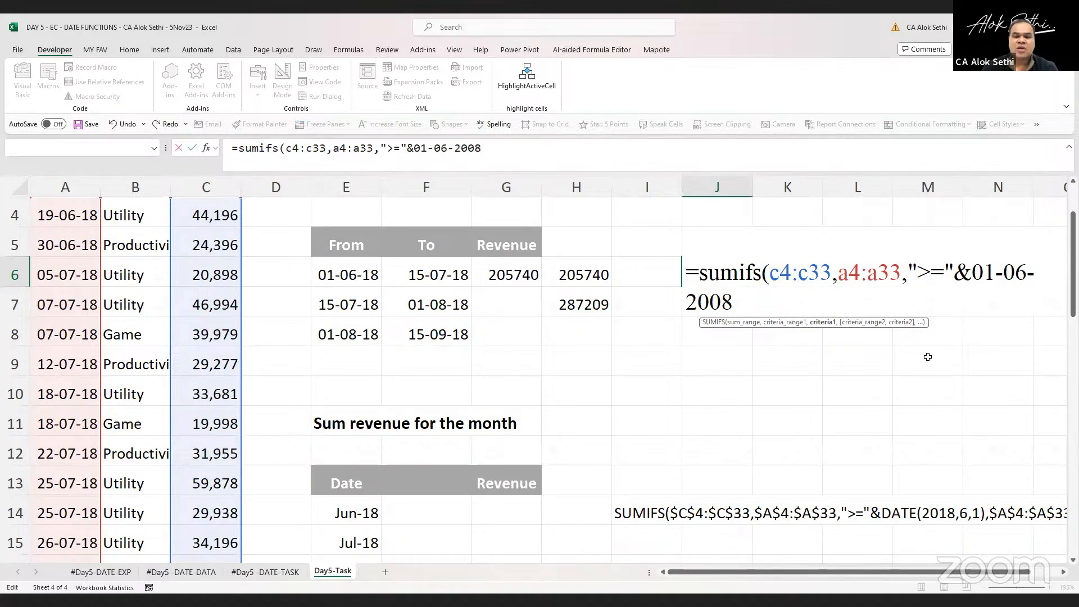
{"action": "type", "text": ","}
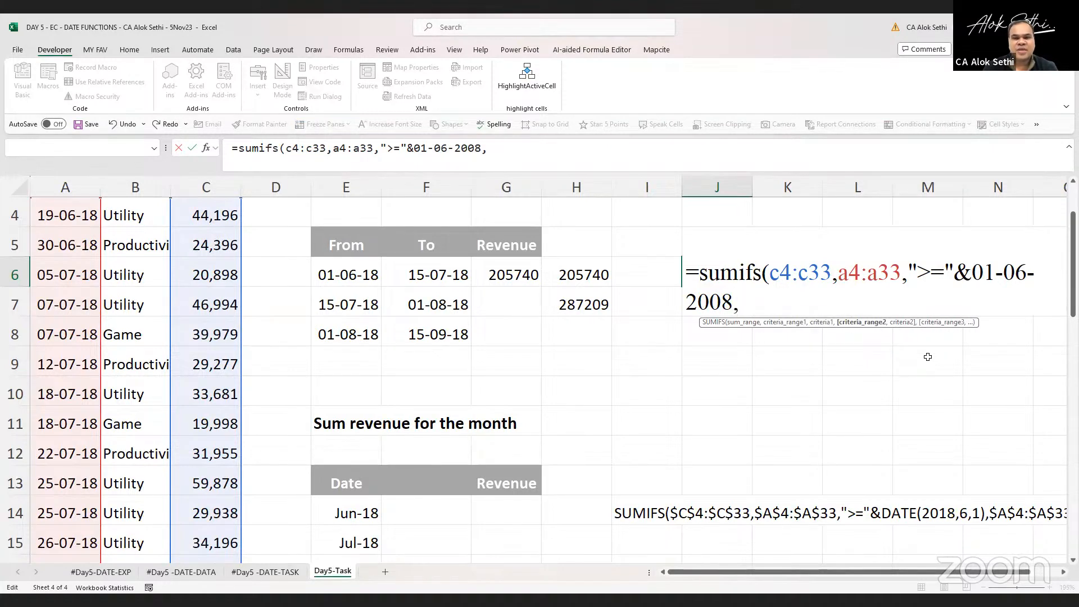
{"action": "type", "text": "\"<=\""}
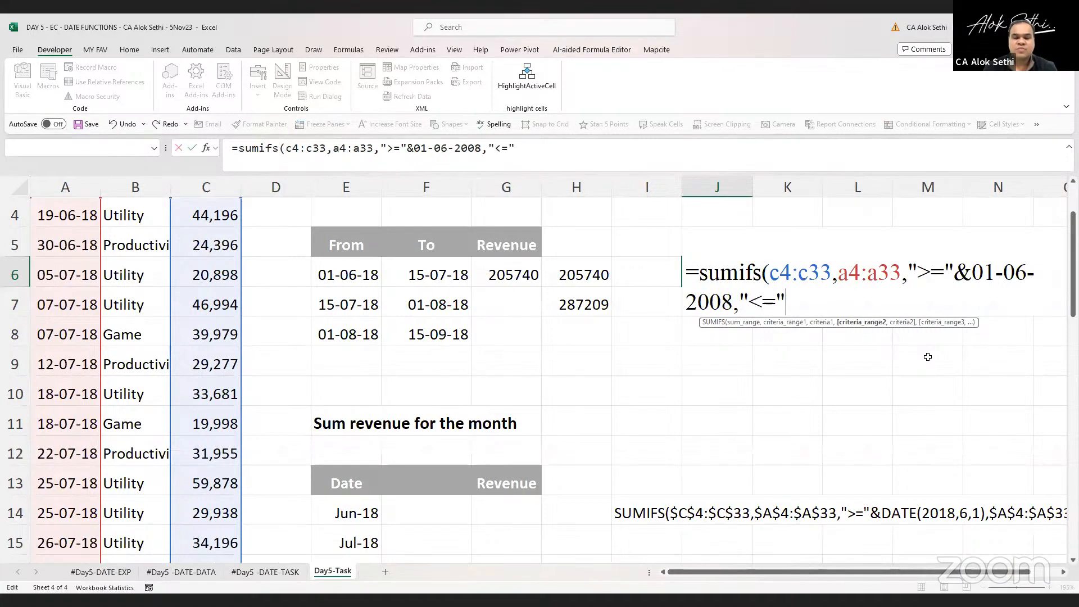
{"action": "type", "text": "&"}
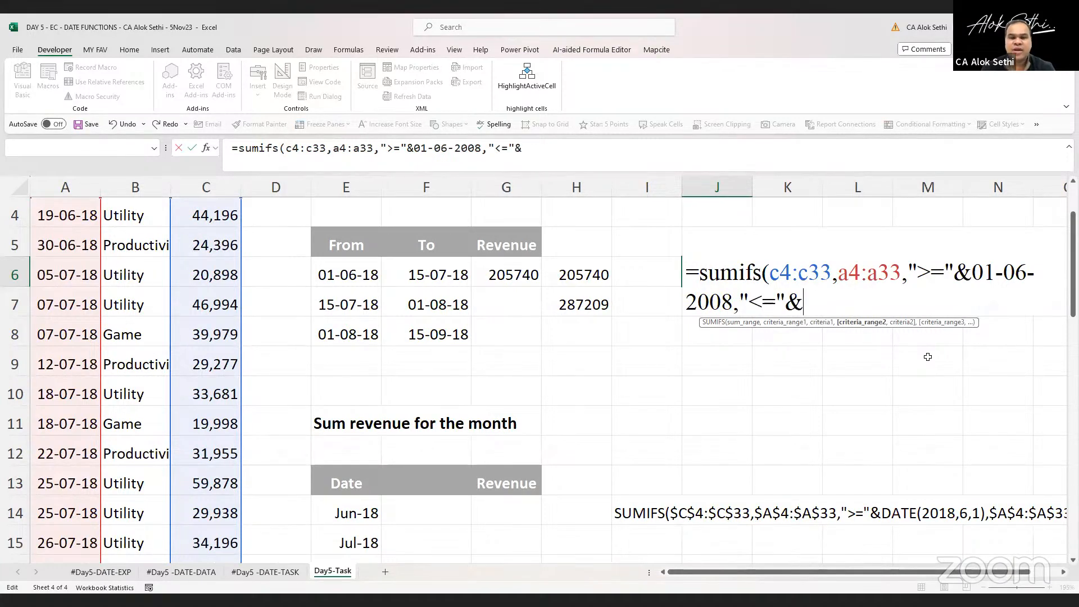
{"action": "type", "text": "15-0"}
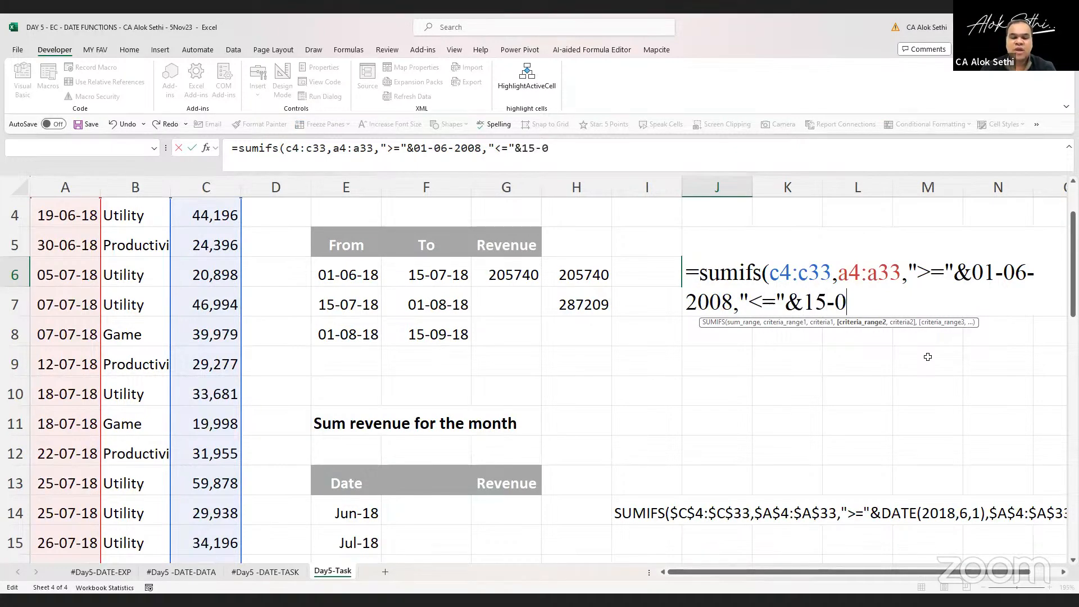
{"action": "type", "text": "702"}
Add a "<=" criterion joined with the end date 15-07-2018
{"action": "key", "text": "BackSpace"}
{"action": "key", "text": "BackSpace"}
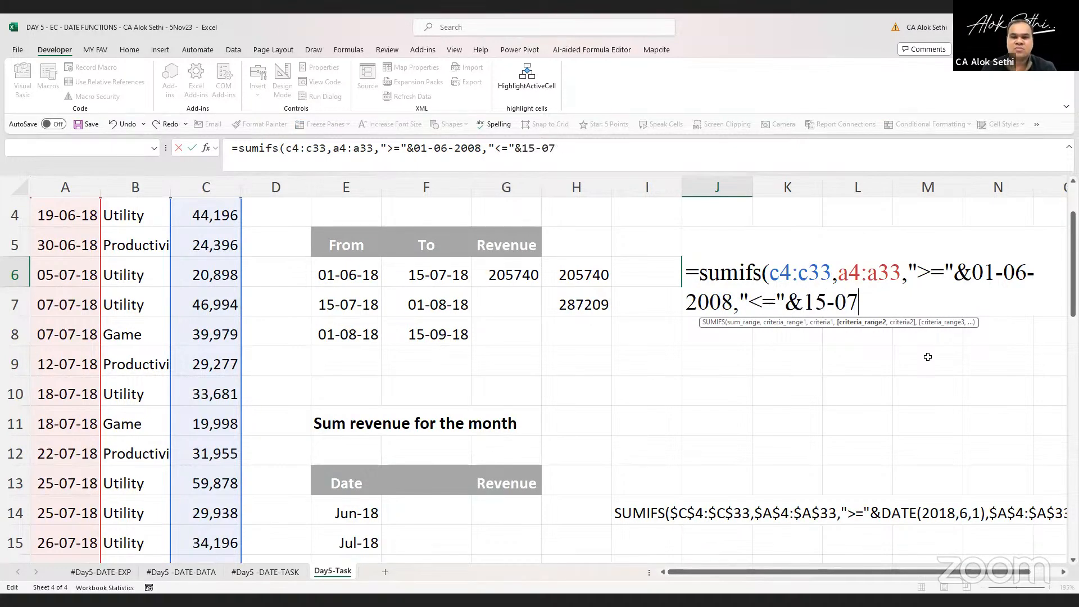
{"action": "type", "text": "-02"}
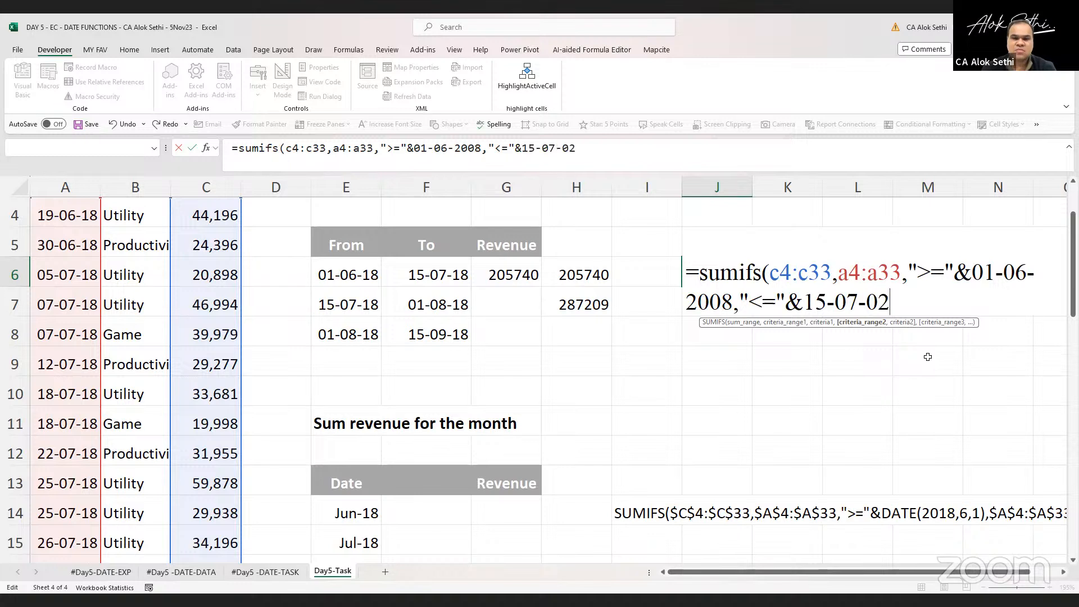
{"action": "key", "text": "BackSpace"}
{"action": "key", "text": "BackSpace"}
{"action": "type", "text": "2017"}
{"action": "key", "text": "BackSpace"}
{"action": "type", "text": "8"}
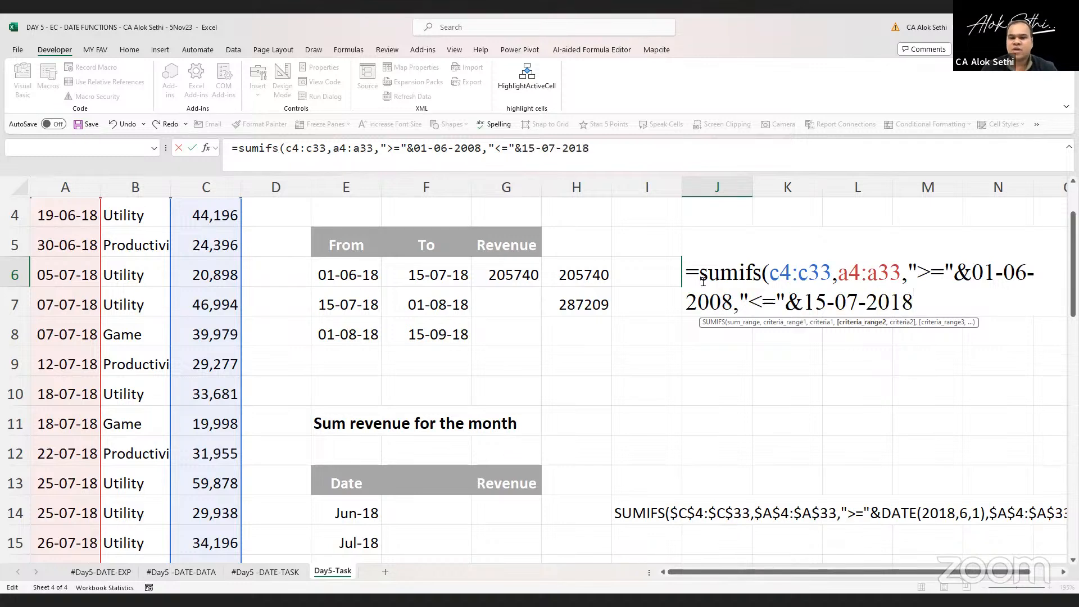
Correct the start date's year to 2018
{"action": "left_click", "coordinate": [724, 296]}
{"action": "key", "text": "BackSpace"}
{"action": "type", "text": "1"}
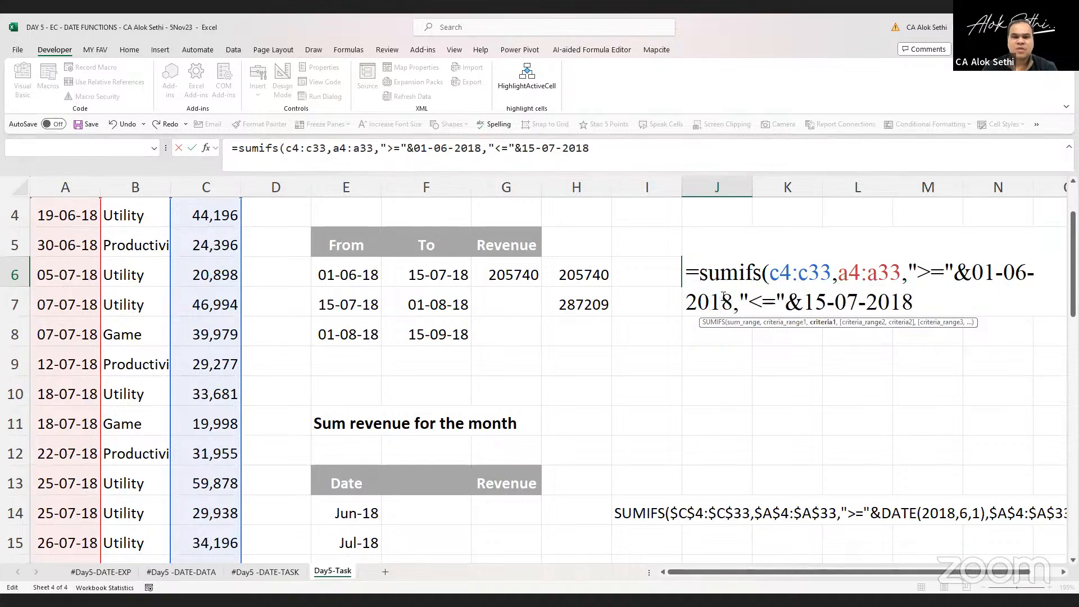
Close the SUMIFS bracket and try to enter the formula
{"action": "left_click", "coordinate": [923, 300]}
{"action": "type", "text": ")"}
{"action": "key", "text": "Return"}
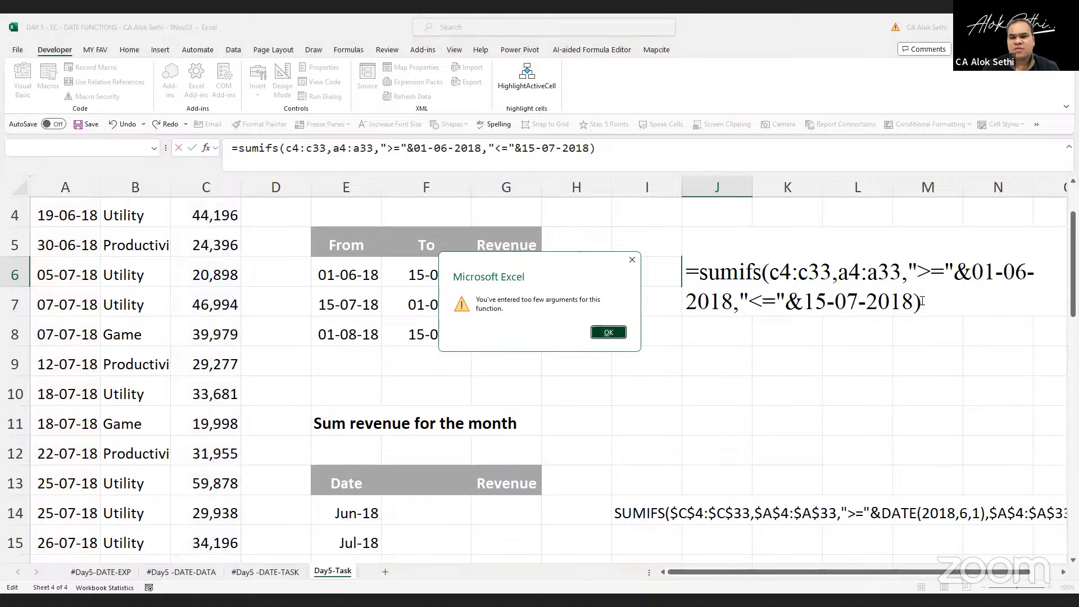
{"action": "key", "text": "Return"}
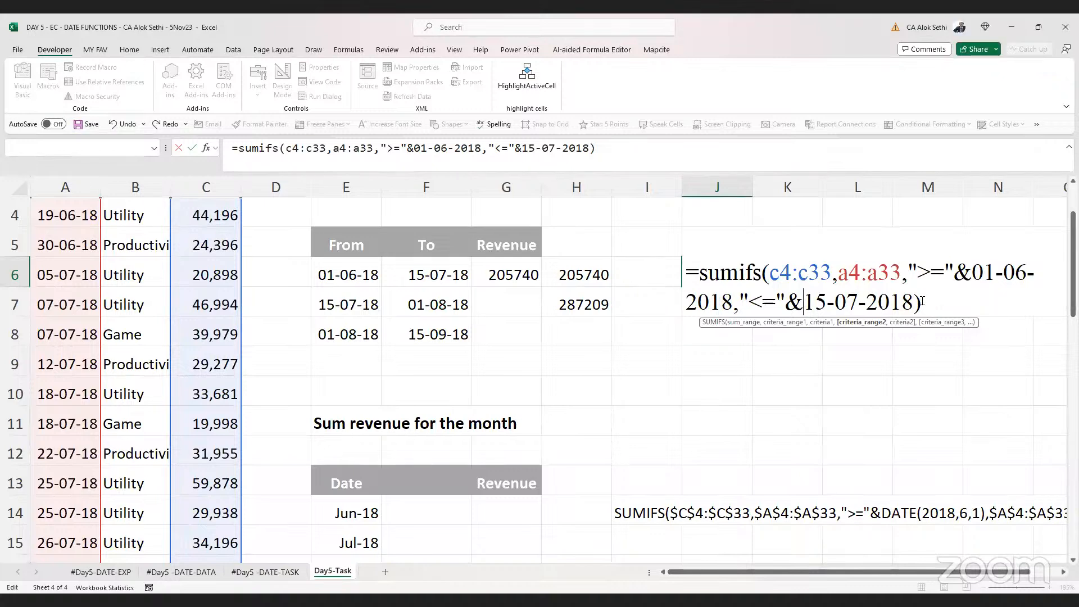
Insert A4:A33 as a second criteria range after the "<=" text in the formula
{"action": "key", "text": "Up"}
{"action": "key", "text": "Right"}
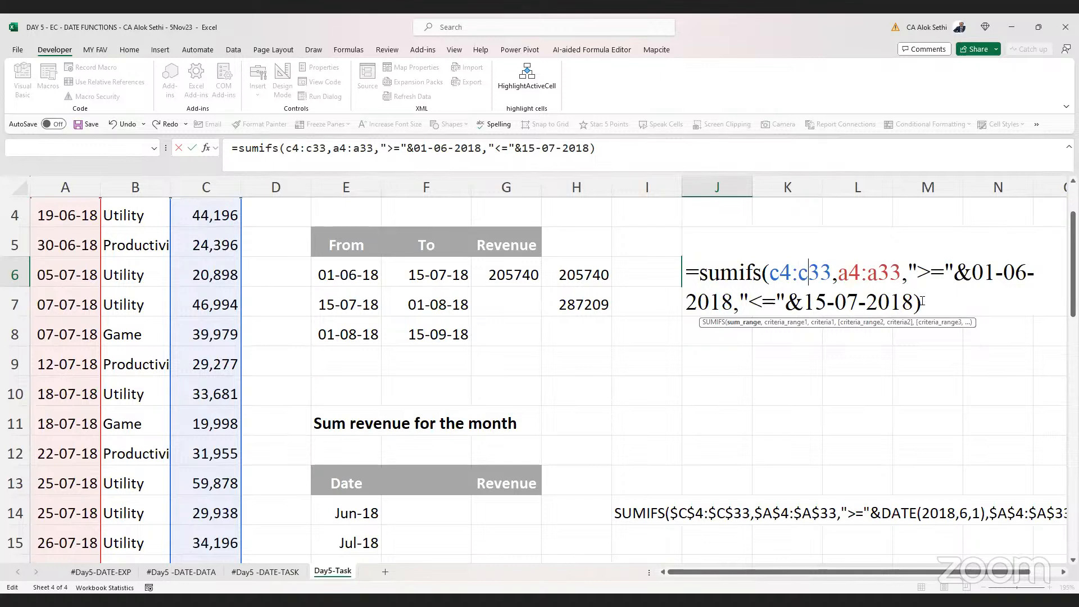
{"action": "key", "text": "Down"}
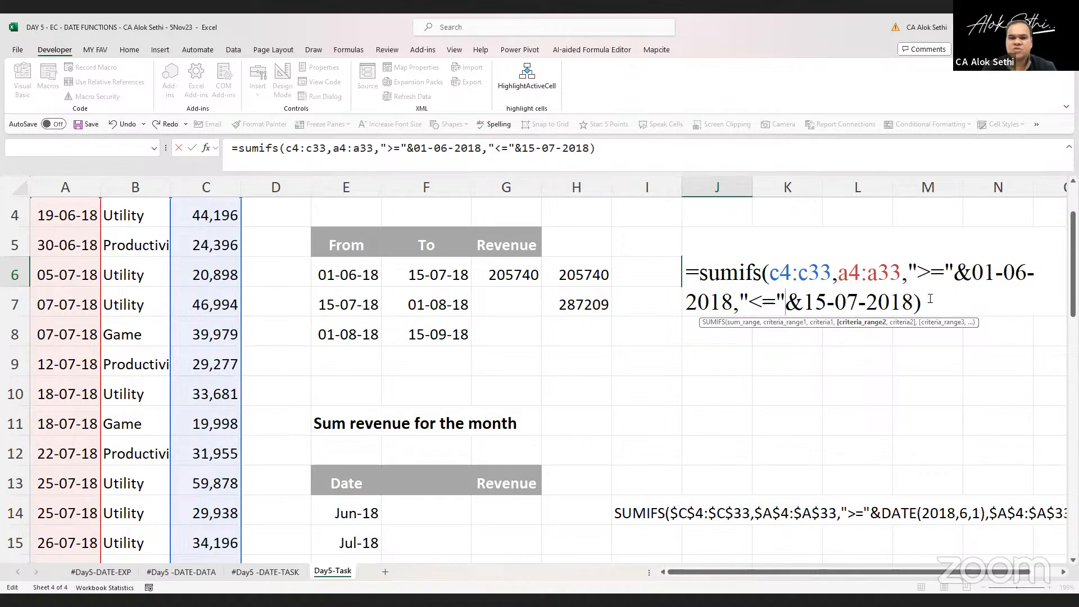
{"action": "type", "text": "a"}
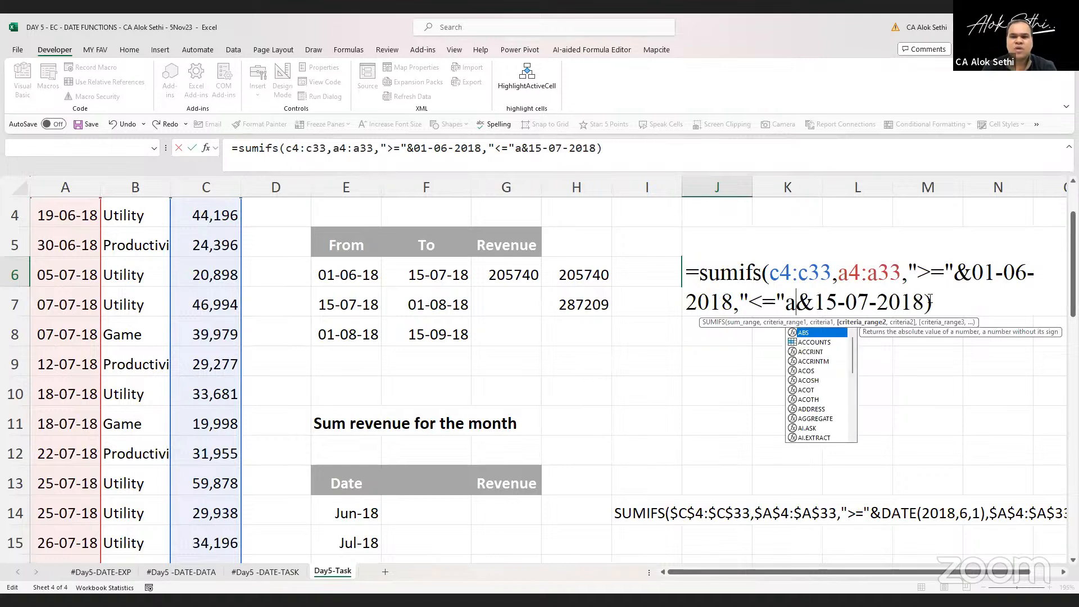
{"action": "type", "text": "4:ad"}
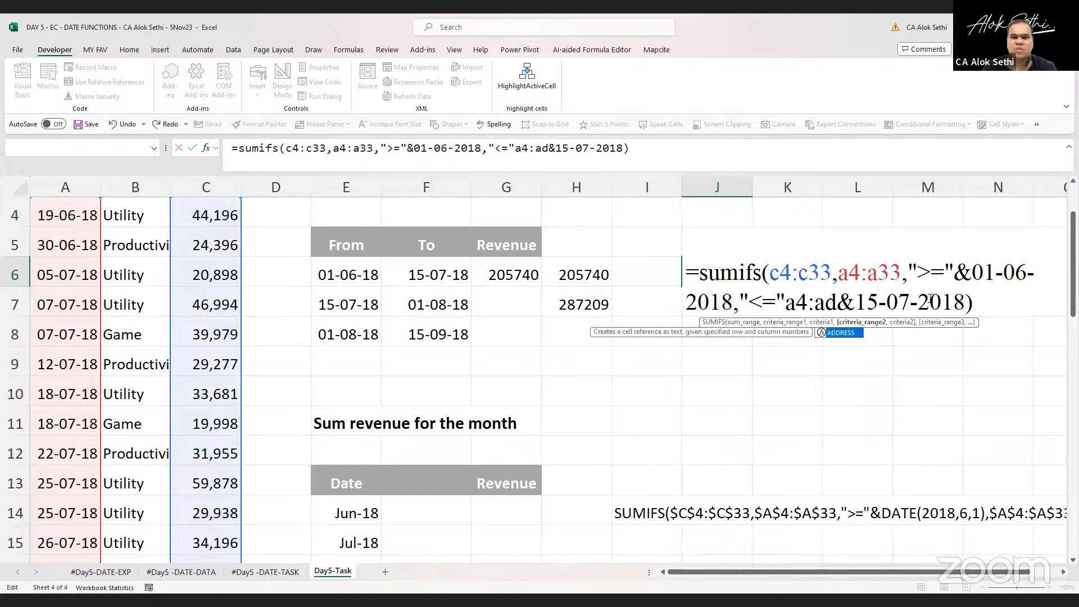
{"action": "key", "text": "BackSpace"}
{"action": "type", "text": "33,"}
{"action": "key", "text": "Left"}
{"action": "key", "text": "Left"}
{"action": "key", "text": "Left"}
{"action": "key", "text": "Left"}
{"action": "key", "text": "Left"}
{"action": "key", "text": "Left"}
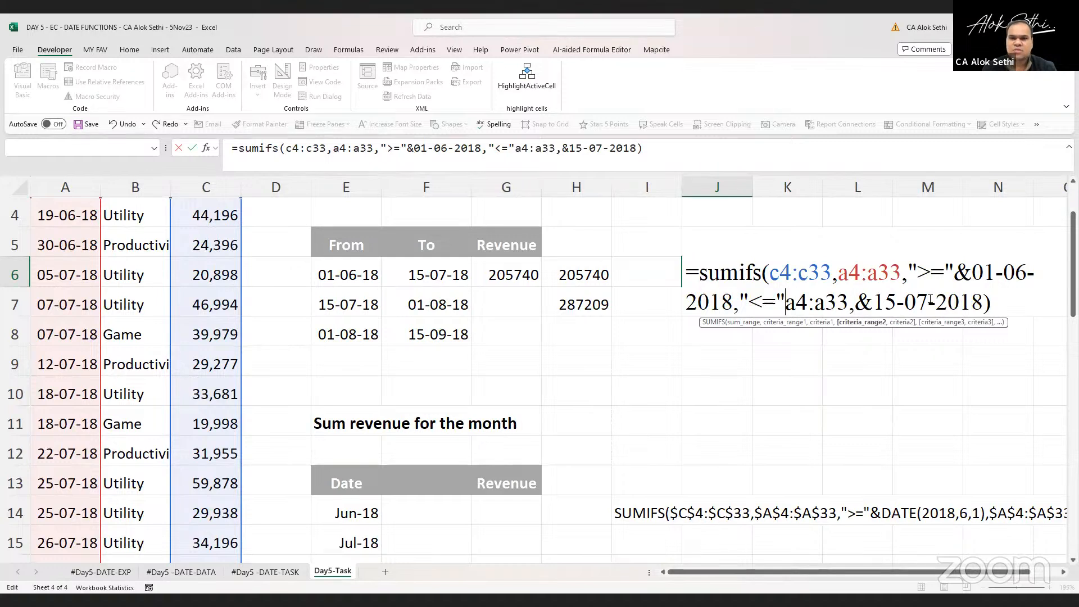
{"action": "type", "text": ","}
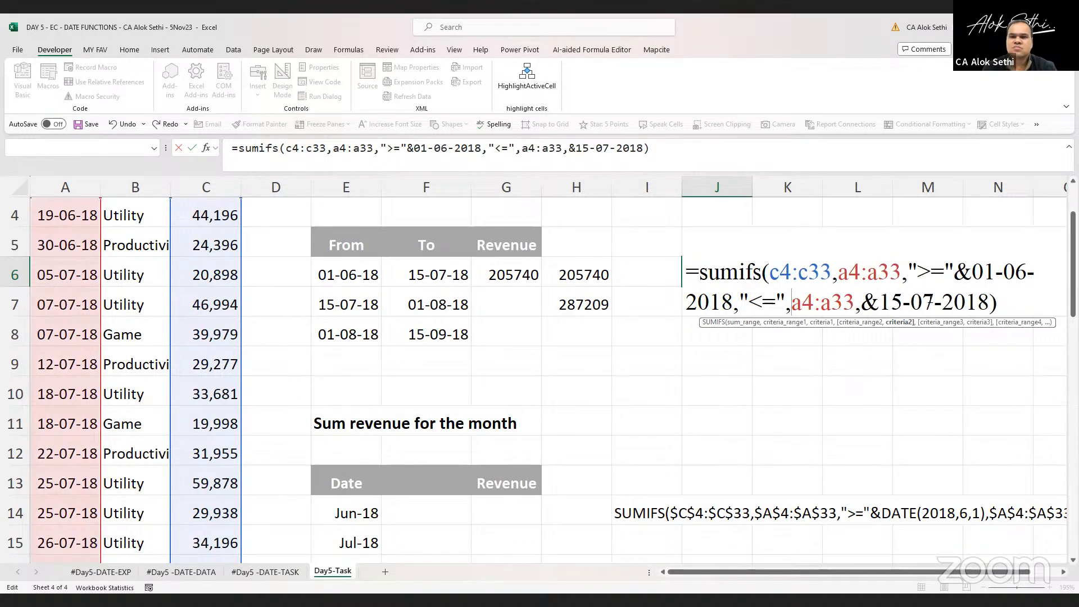
Delete the "<=" text sitting before the second criteria range
{"action": "key", "text": "shift+Left"}
{"action": "key", "text": "shift+Left"}
{"action": "key", "text": "shift+Left"}
{"action": "key", "text": "shift+Left"}
{"action": "key", "text": "shift+Left"}
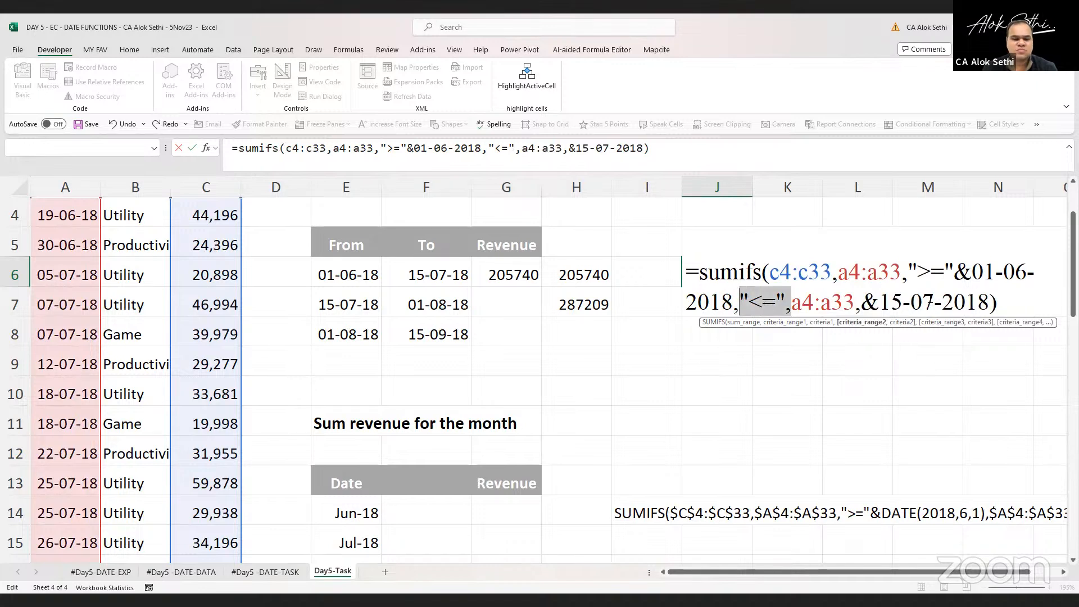
{"action": "key", "text": "BackSpace"}
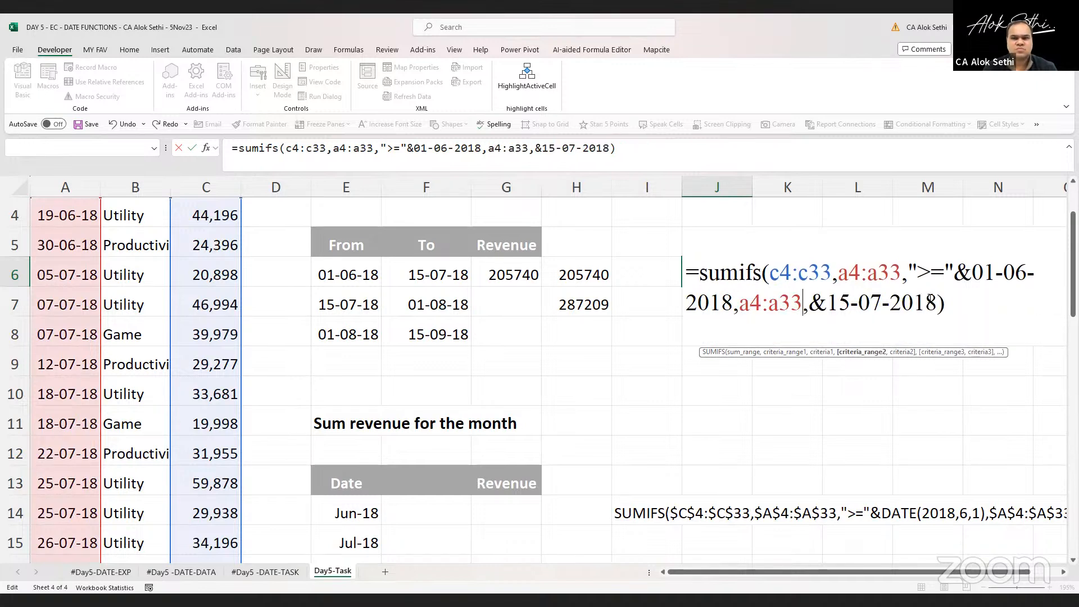
Undo the removal of the "<=" text before the end date and enter the SUMIFS formula in J6
{"action": "key", "text": "ctrl+z"}
{"action": "key", "text": "BackSpace"}
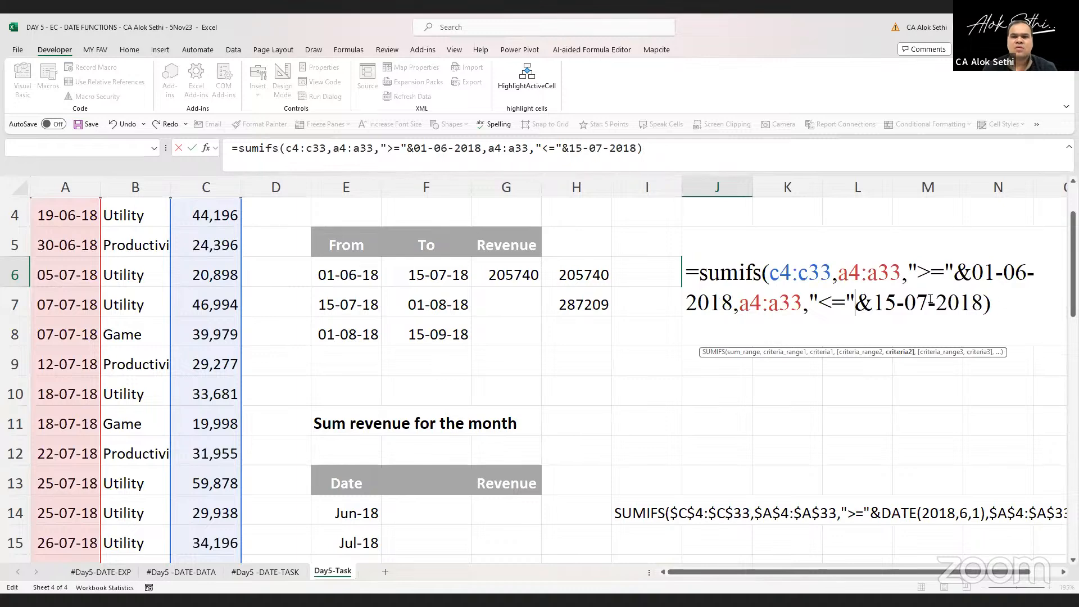
{"action": "key", "text": "Return"}
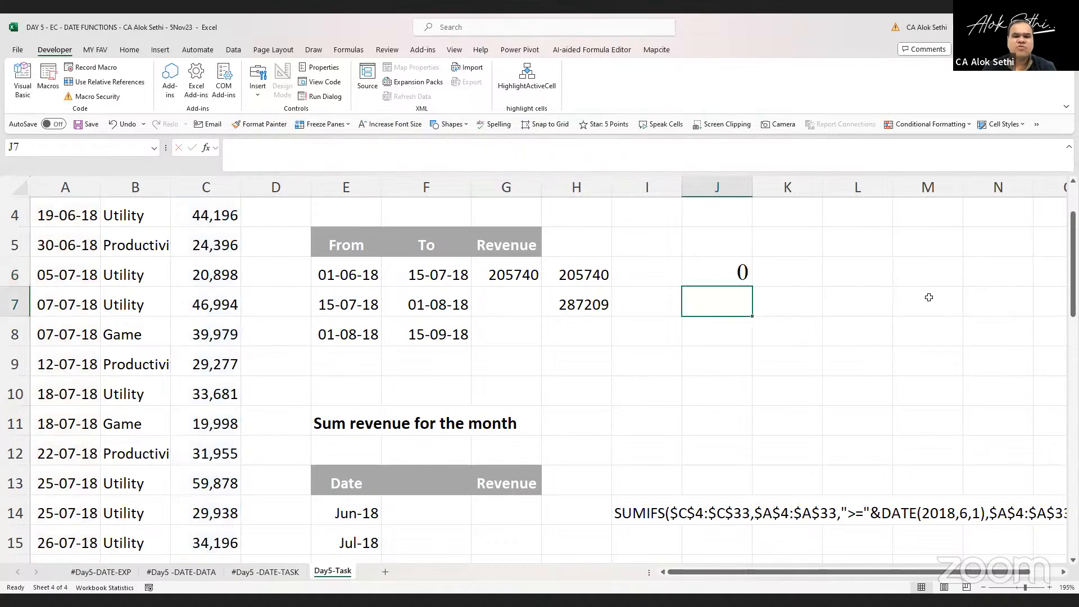
{"action": "key", "text": "Up"}
{"action": "key", "text": "F2"}
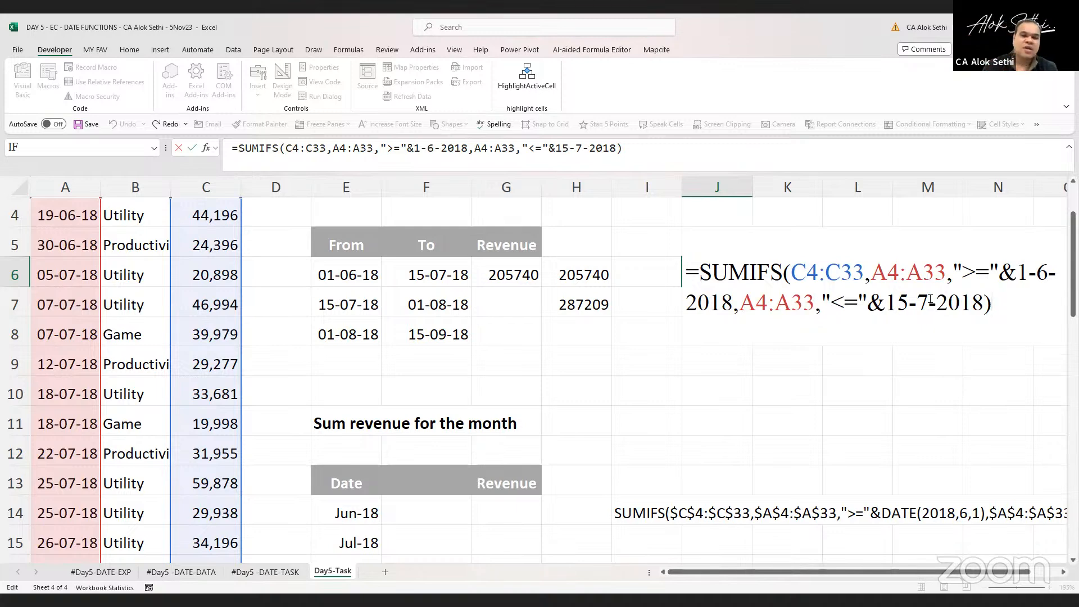
{"action": "key", "text": "ctrl+Return"}
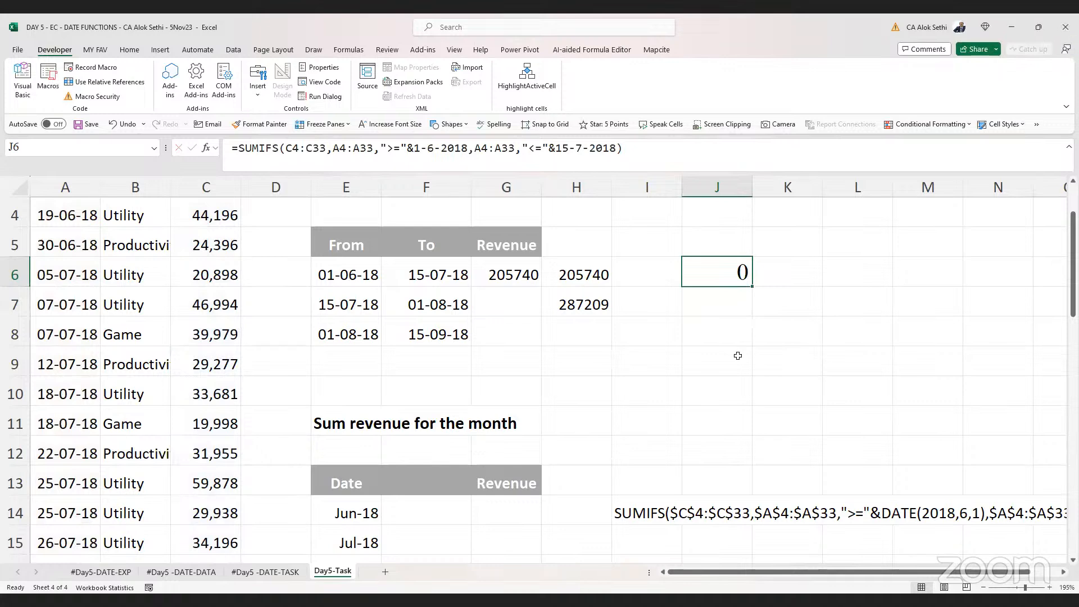
Enclose the start date 1-6-2018 in quotation marks within the first criterion of the J6 formula
{"action": "key", "text": "F2"}
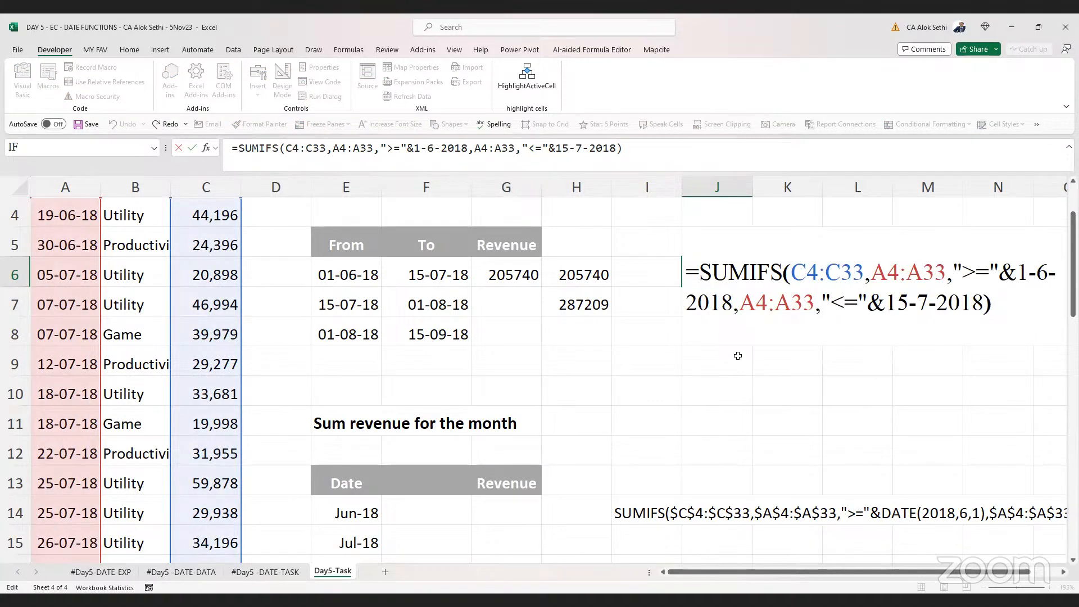
{"action": "key", "text": "Left"}
{"action": "key", "text": "Left"}
{"action": "key", "text": "Left"}
{"action": "key", "text": "Left"}
{"action": "key", "text": "Left"}
{"action": "key", "text": "Left"}
{"action": "key", "text": "Left"}
{"action": "key", "text": "Left"}
{"action": "key", "text": "Left"}
{"action": "key", "text": "Left"}
{"action": "key", "text": "Left"}
{"action": "key", "text": "Left"}
{"action": "key", "text": "Left"}
{"action": "key", "text": "Left"}
{"action": "key", "text": "Left"}
{"action": "key", "text": "Left"}
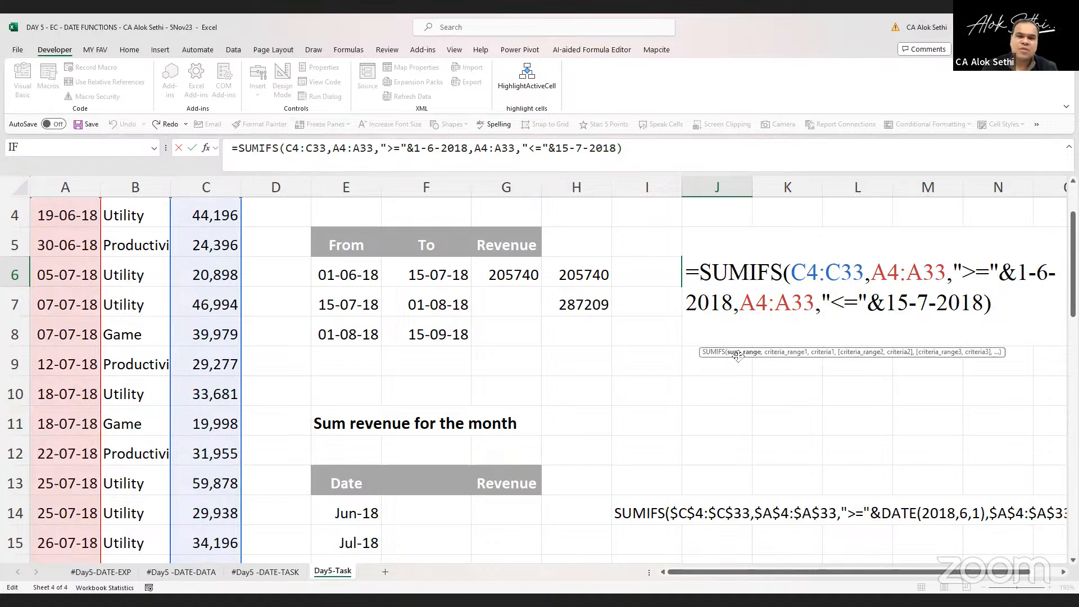
{"action": "key", "text": "Right"}
{"action": "key", "text": "Right"}
{"action": "key", "text": "Right"}
{"action": "key", "text": "Right"}
{"action": "key", "text": "Right"}
{"action": "key", "text": "Right"}
{"action": "key", "text": "Right"}
{"action": "key", "text": "Right"}
{"action": "key", "text": "Right"}
{"action": "key", "text": "Right"}
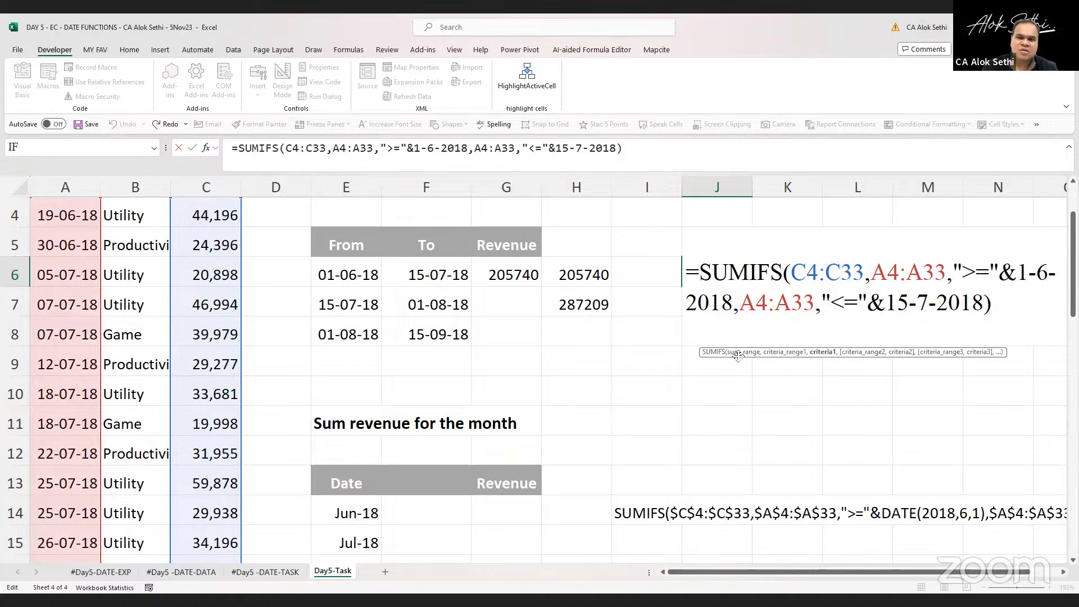
{"action": "key", "text": "Right"}
{"action": "key", "text": "Right"}
{"action": "key", "text": "Right"}
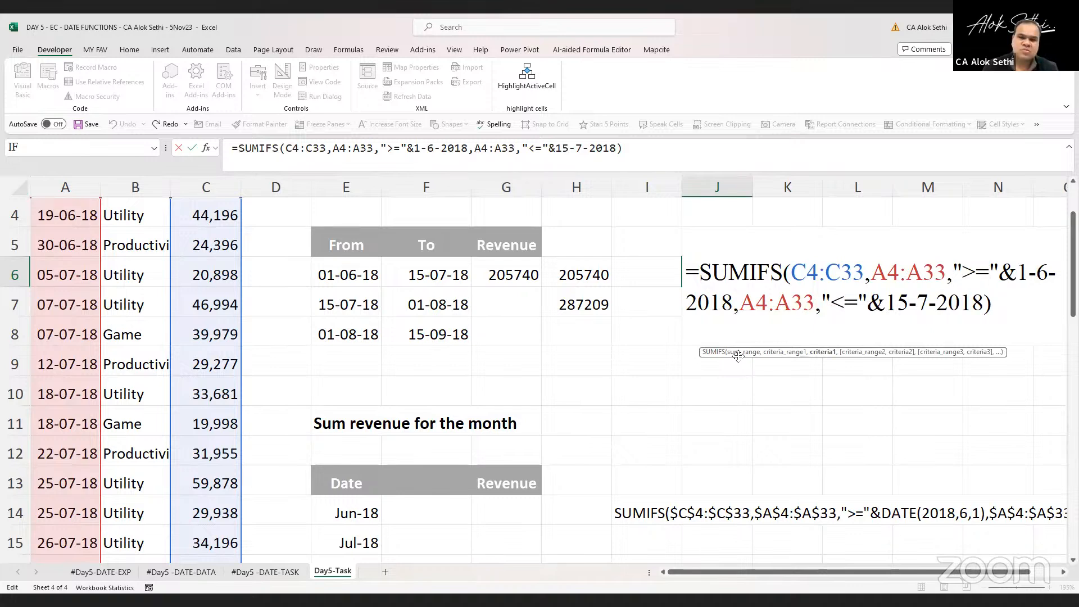
{"action": "key", "text": "Right"}
{"action": "key", "text": "Right"}
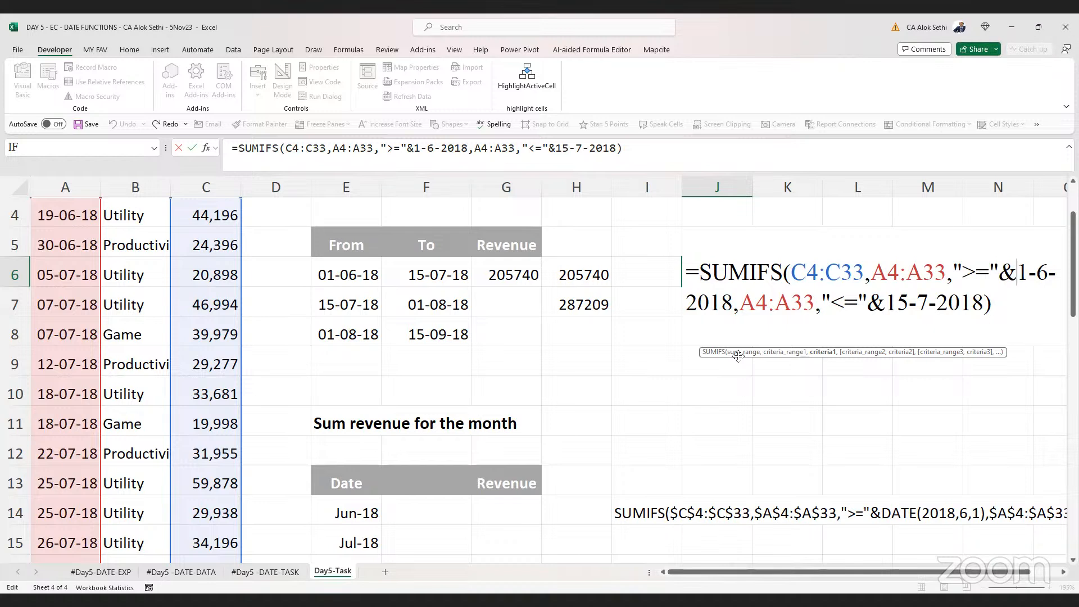
{"action": "type", "text": "\"&"}
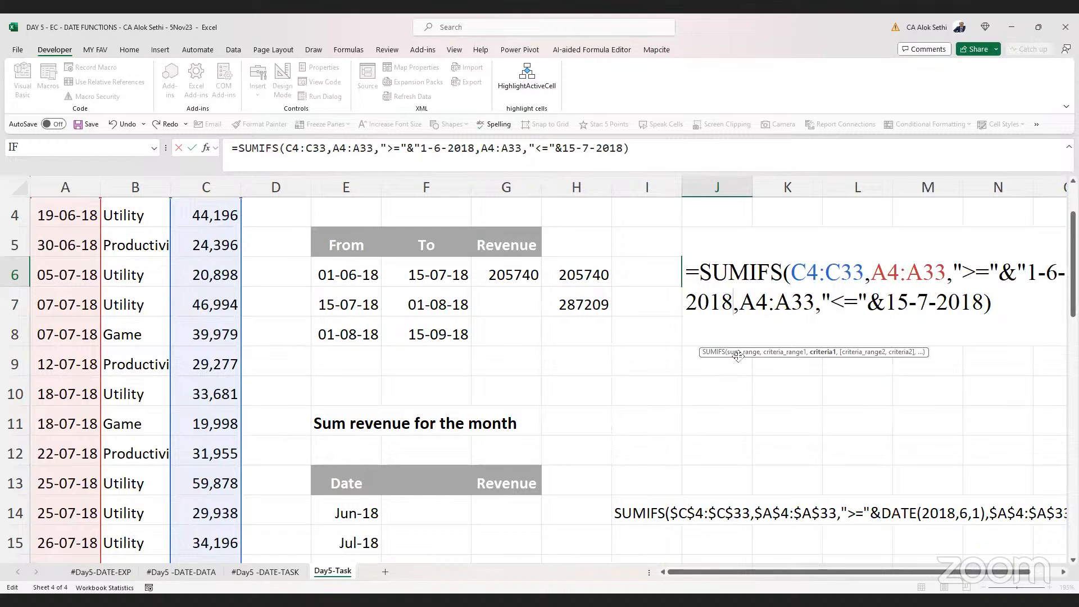
{"action": "type", "text": "\""}
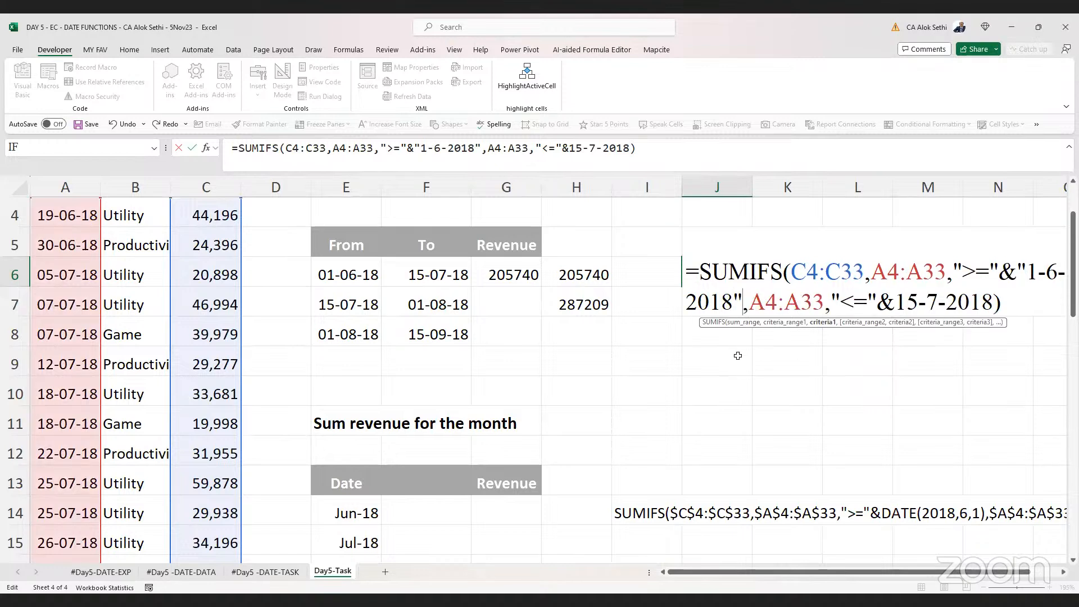
Merge the first criterion into the single text ">=1-6-2018" by removing the ampersand and inner quotes
{"action": "key", "text": "Left"}
{"action": "key", "text": "Left"}
{"action": "key", "text": "Left"}
{"action": "key", "text": "Left"}
{"action": "key", "text": "Left"}
{"action": "key", "text": "Left"}
{"action": "key", "text": "Left"}
{"action": "key", "text": "Left"}
{"action": "key", "text": "Left"}
{"action": "key", "text": "Left"}
{"action": "key", "text": "Left"}
{"action": "key", "text": "Left"}
{"action": "key", "text": "Left"}
{"action": "key", "text": "Left"}
{"action": "key", "text": "Right"}
{"action": "key", "text": "Right"}
{"action": "key", "text": "Right"}
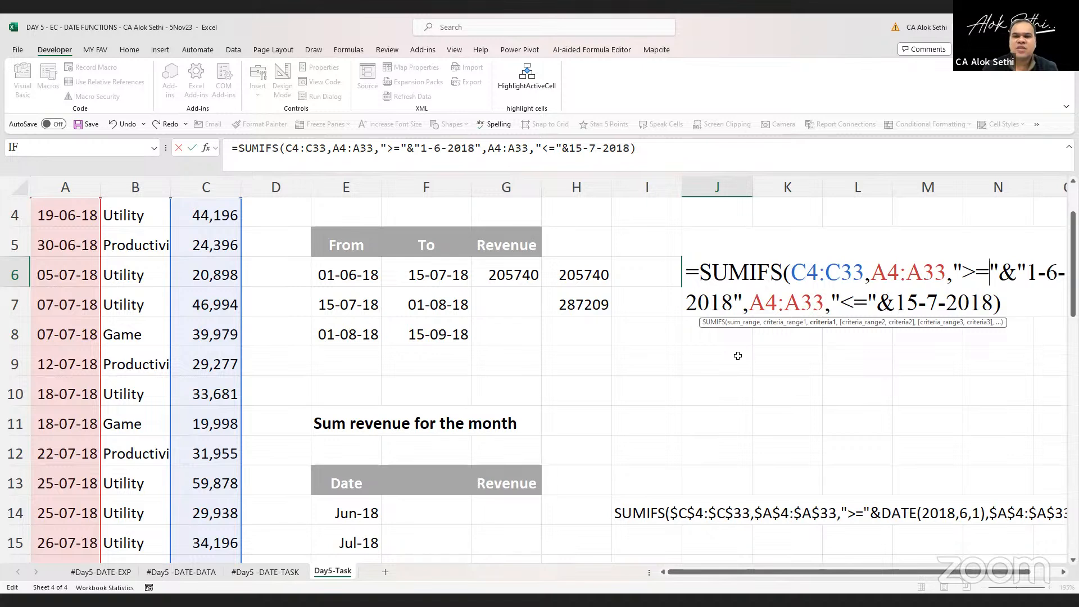
{"action": "key", "text": "Delete"}
{"action": "key", "text": "Delete"}
{"action": "key", "text": "Delete"}
Merge the second criterion into the single text "<=15-7-2018" and enter the formula
{"action": "key", "text": "Right"}
{"action": "key", "text": "Right"}
{"action": "key", "text": "Right"}
{"action": "key", "text": "Right"}
{"action": "key", "text": "Right"}
{"action": "key", "text": "Right"}
{"action": "key", "text": "Right"}
{"action": "key", "text": "Right"}
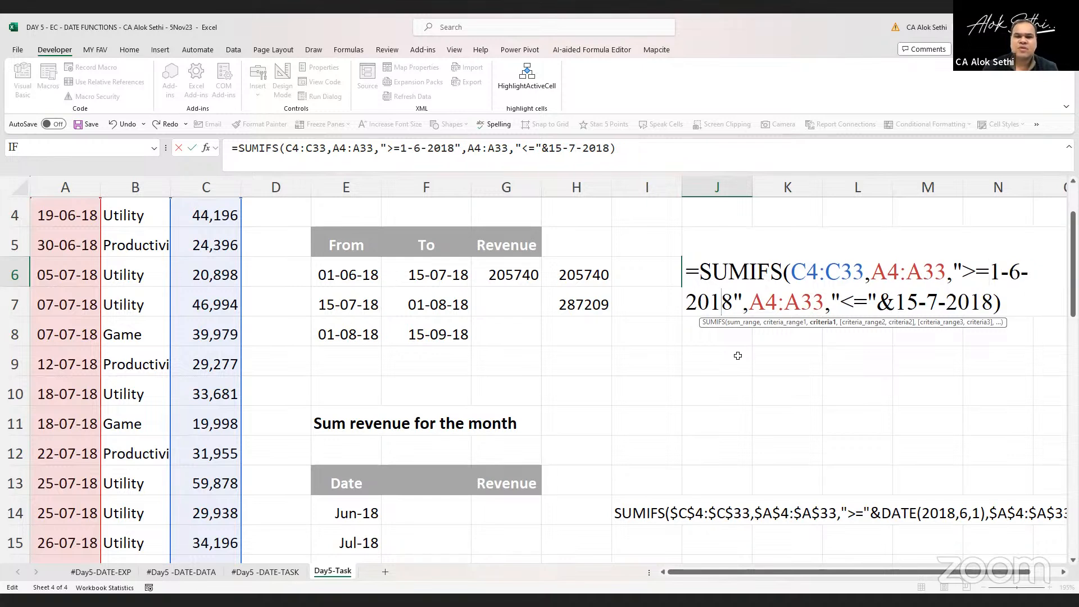
{"action": "key", "text": "Right"}
{"action": "key", "text": "Right"}
{"action": "key", "text": "Right"}
{"action": "key", "text": "Right"}
{"action": "key", "text": "Right"}
{"action": "key", "text": "Right"}
{"action": "key", "text": "Right"}
{"action": "key", "text": "Right"}
{"action": "key", "text": "Right"}
{"action": "key", "text": "Right"}
{"action": "key", "text": "Right"}
{"action": "key", "text": "Right"}
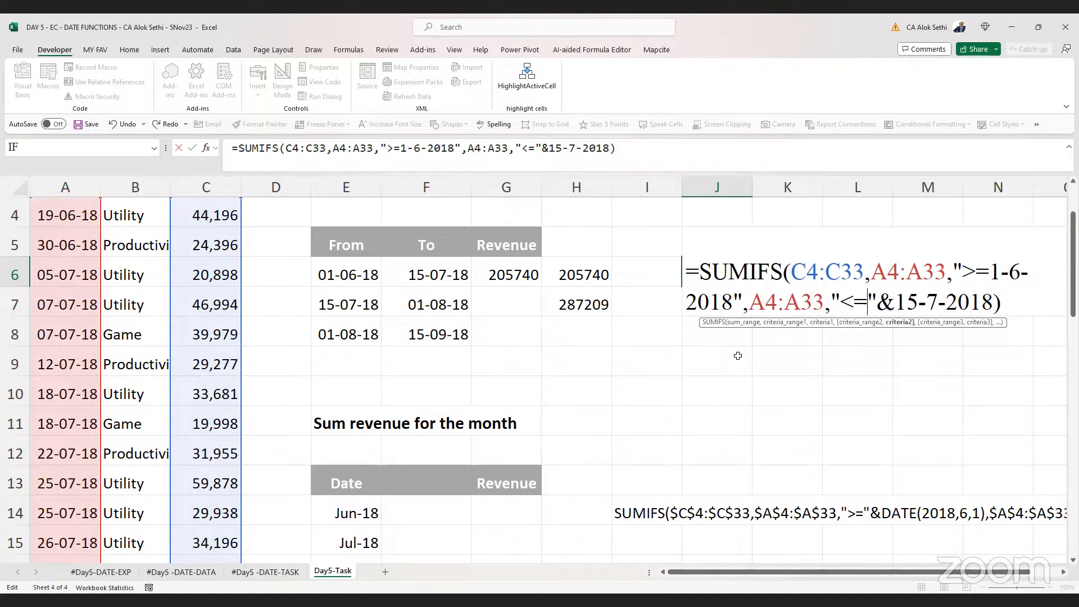
{"action": "key", "text": "BackSpace"}
{"action": "key", "text": "Delete"}
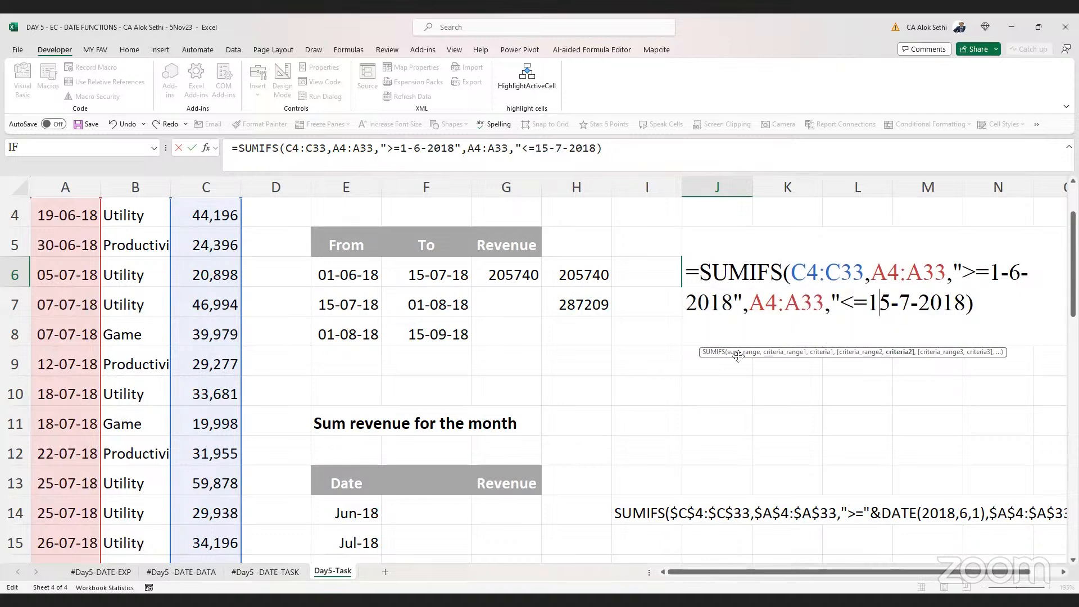
{"action": "key", "text": "End"}
{"action": "key", "text": "Left"}
{"action": "type", "text": "\""}
{"action": "key", "text": "Return"}
Review the corrected SUMIFS formula in J6
{"action": "key", "text": "Up"}
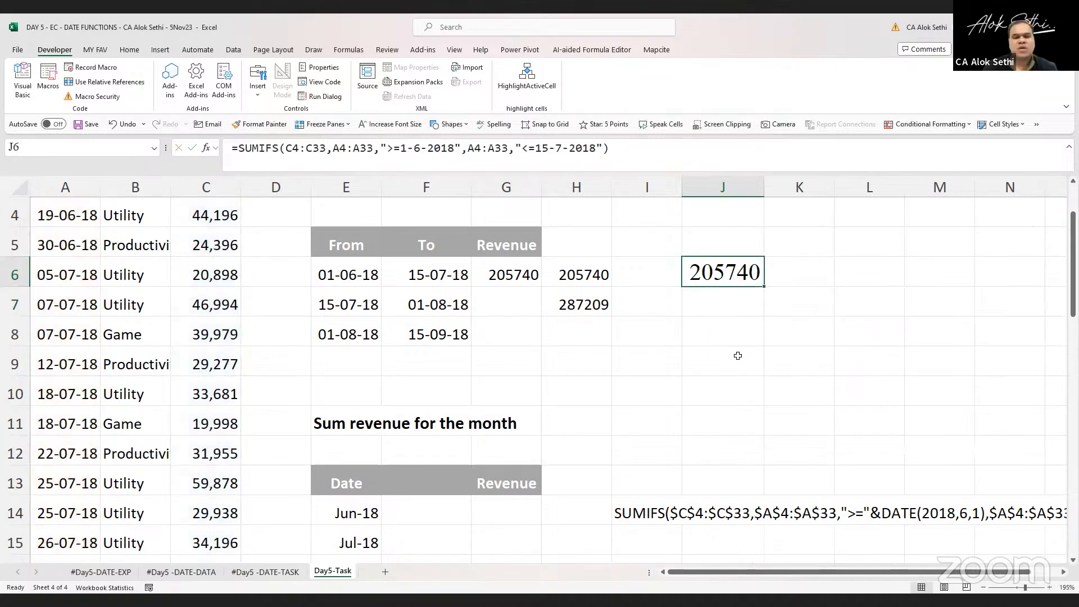
{"action": "key", "text": "F2"}
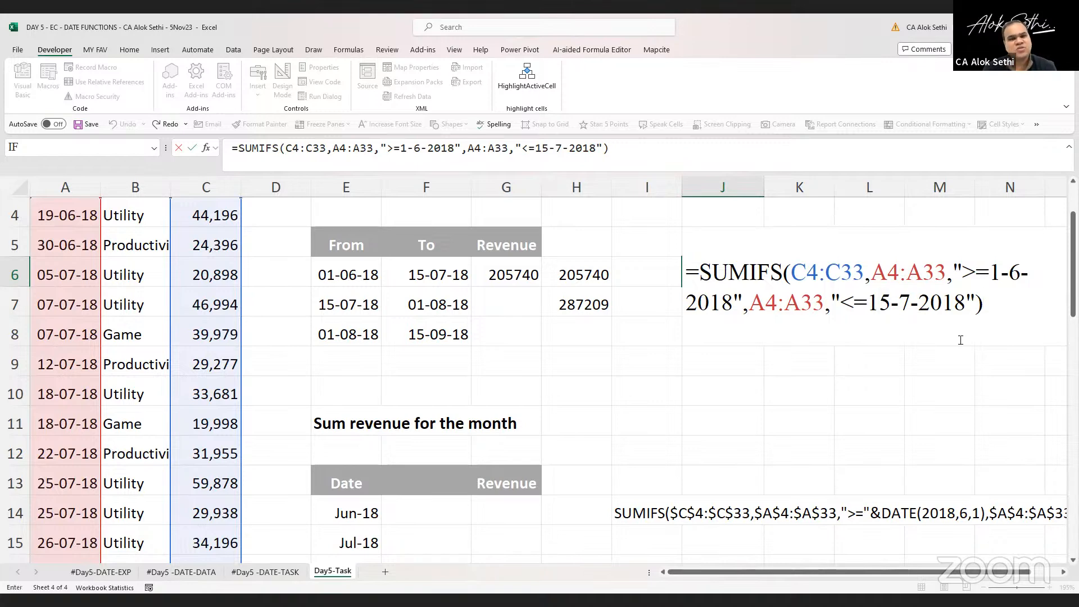
{"action": "key", "text": "Return"}
{"action": "key", "text": "Up"}
{"action": "key", "text": "F2"}
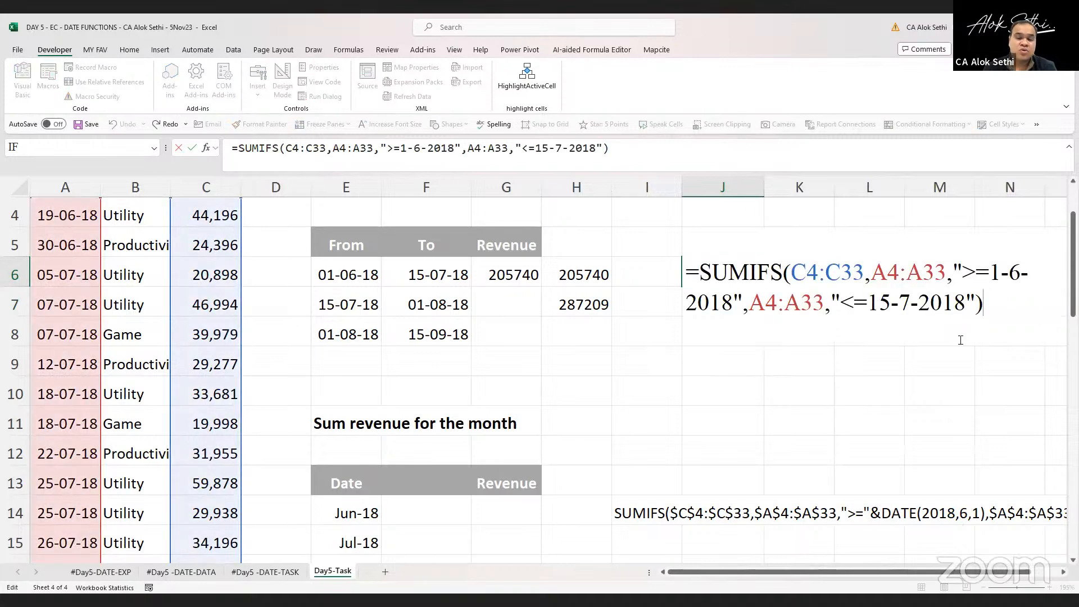
{"action": "key", "text": "Return"}
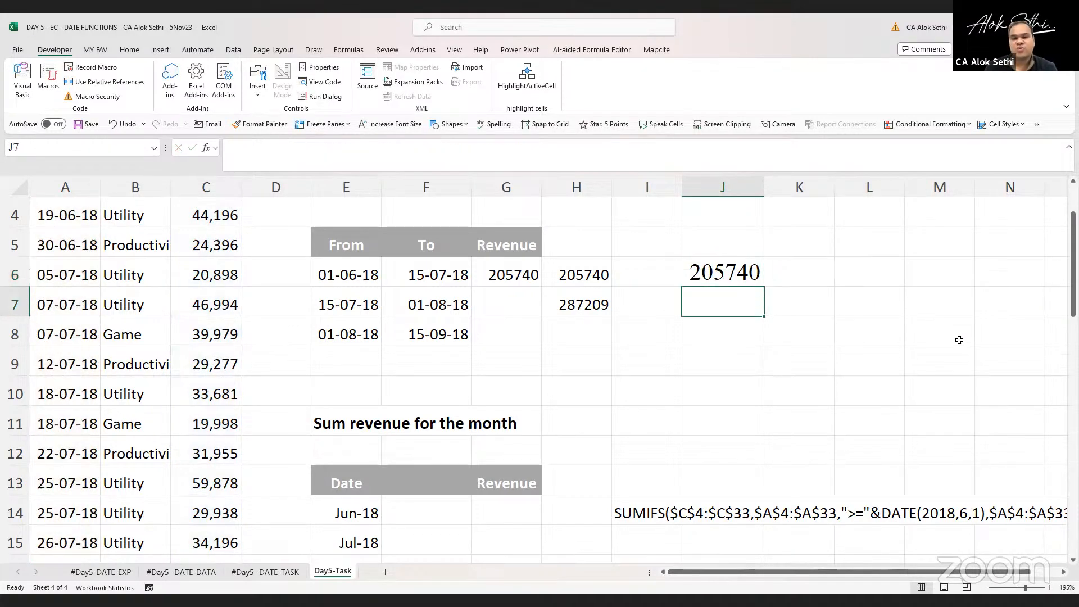
Enter =DATE(2018,6,1) in J7
{"action": "type", "text": "="}
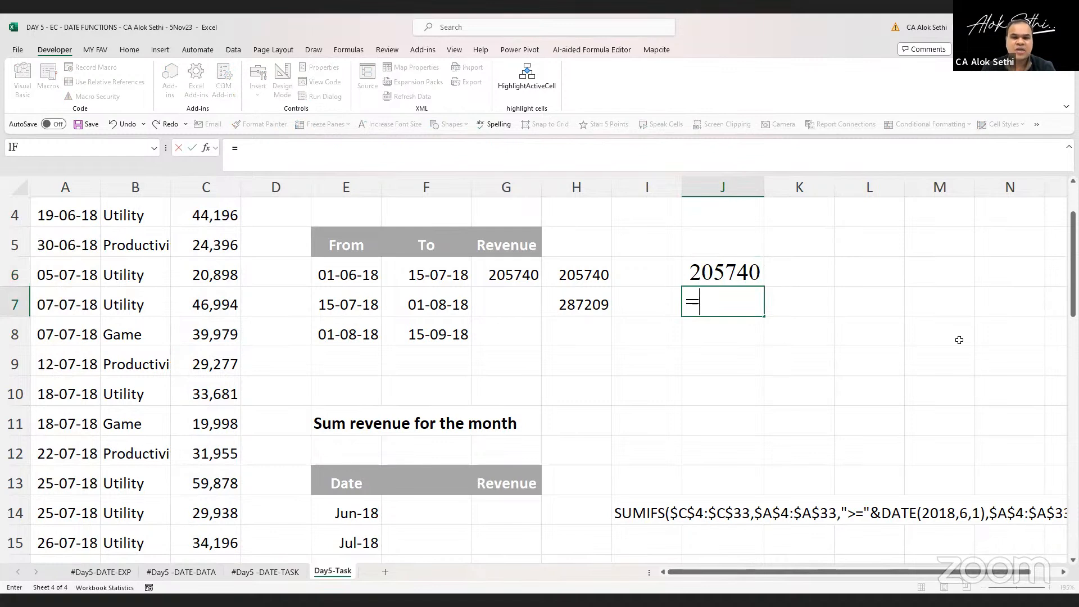
{"action": "type", "text": "date("}
{"action": "type", "text": "18"}
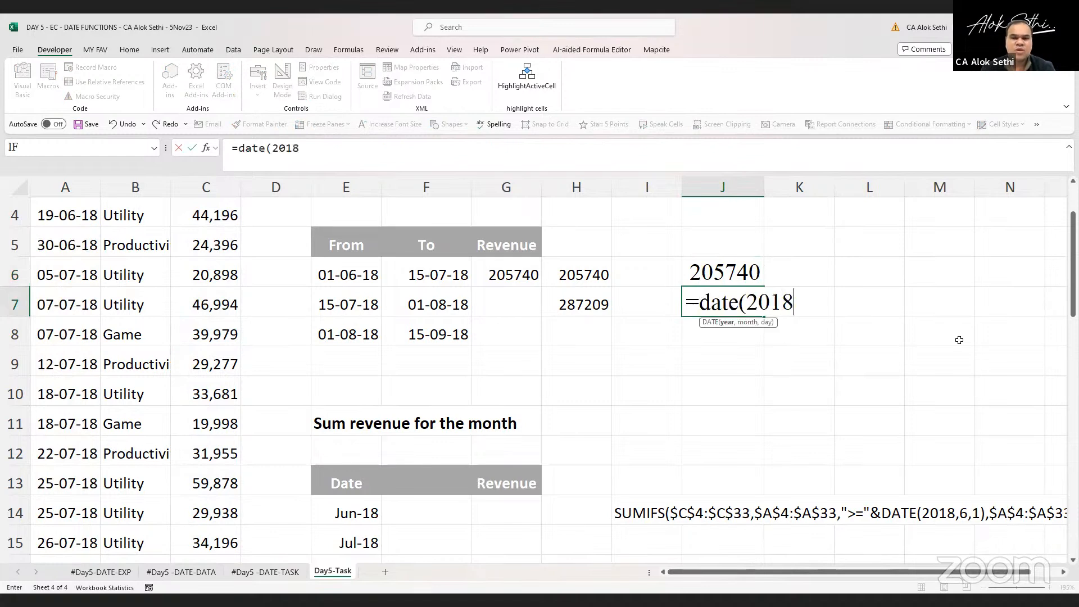
{"action": "type", "text": ","}
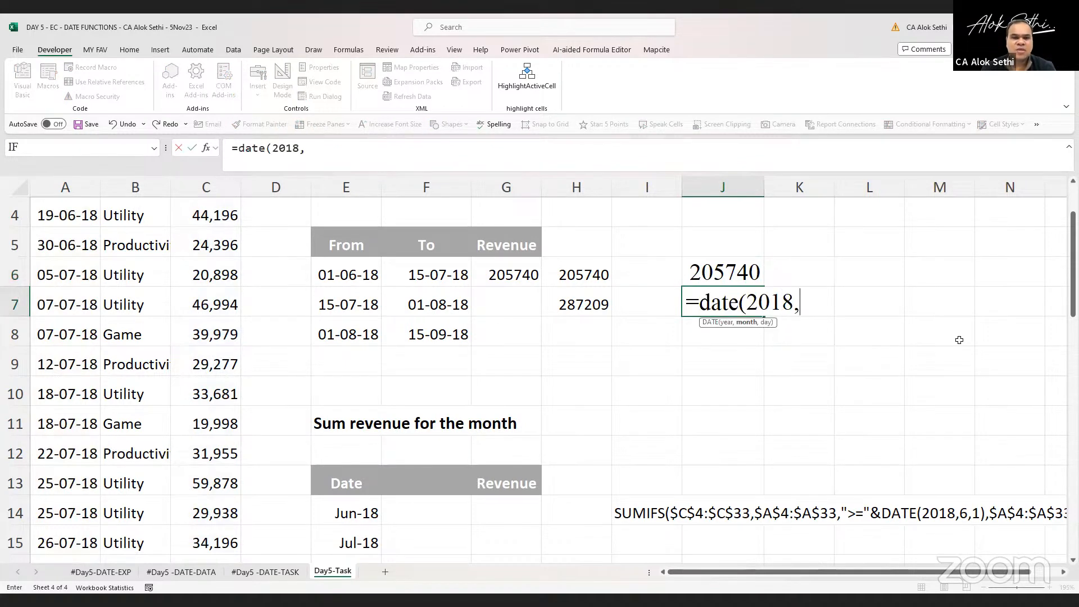
{"action": "type", "text": "6,1)"}
{"action": "key", "text": "Return"}
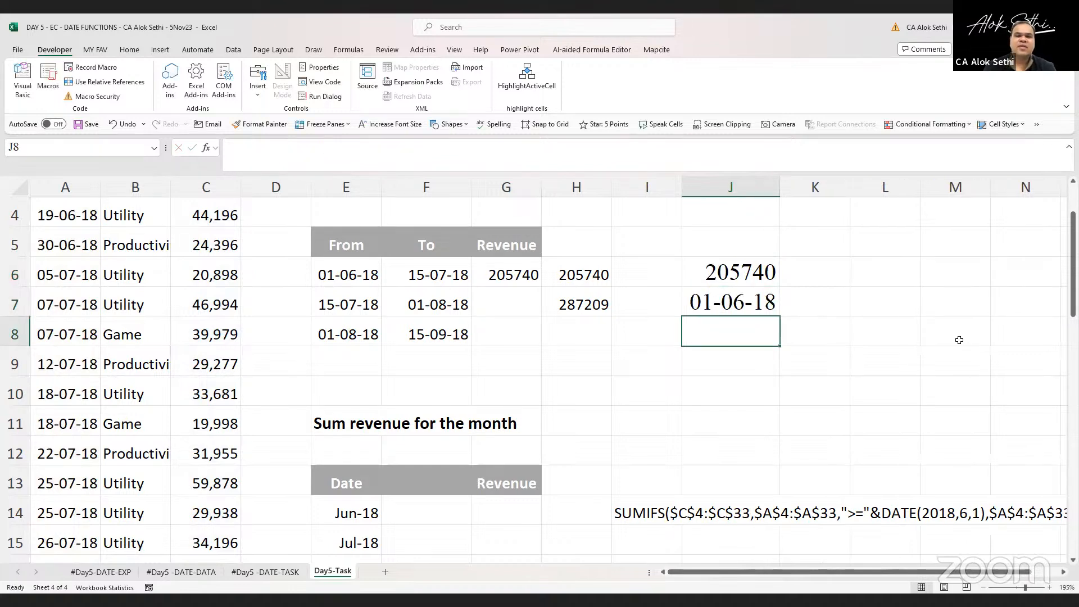
Inspect the DATE formula in J7 and the SUMIFS formula in J6
{"action": "key", "text": "Up"}
{"action": "key", "text": "F2"}
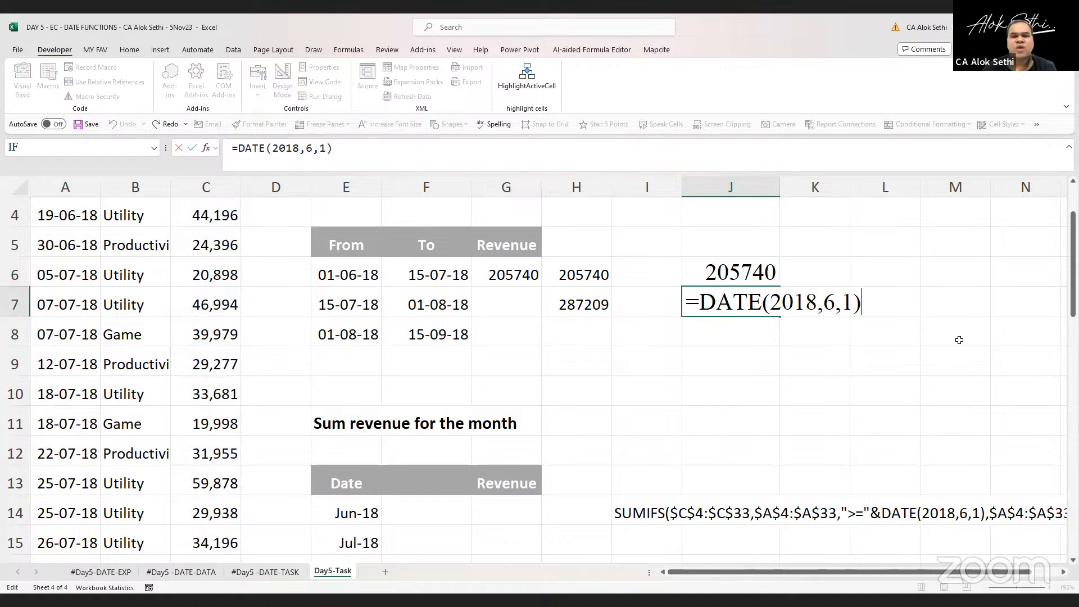
{"action": "key", "text": "Escape"}
{"action": "key", "text": "Up"}
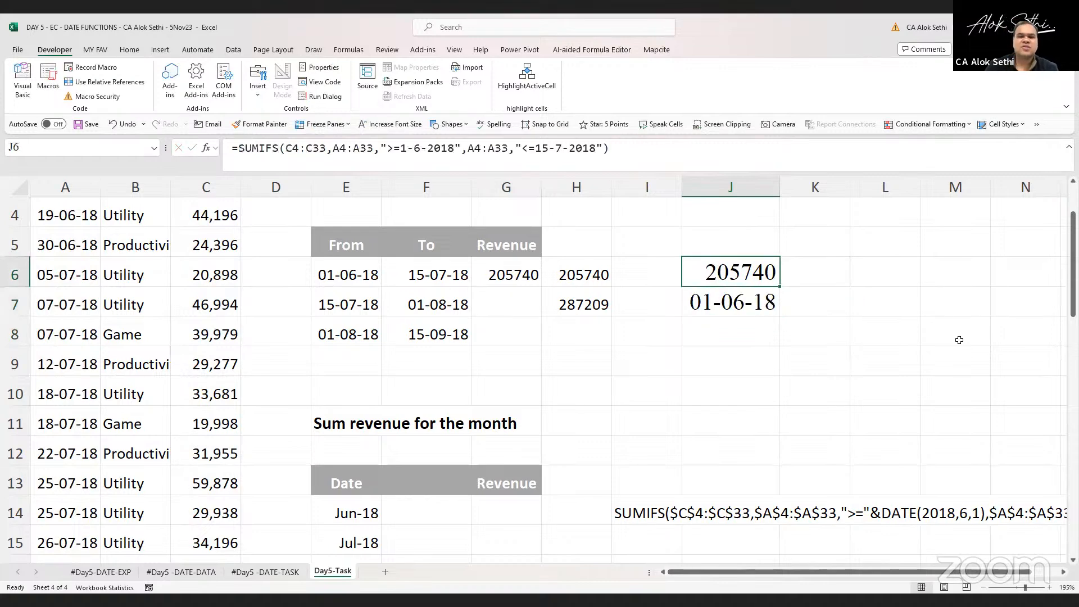
{"action": "key", "text": "F2"}
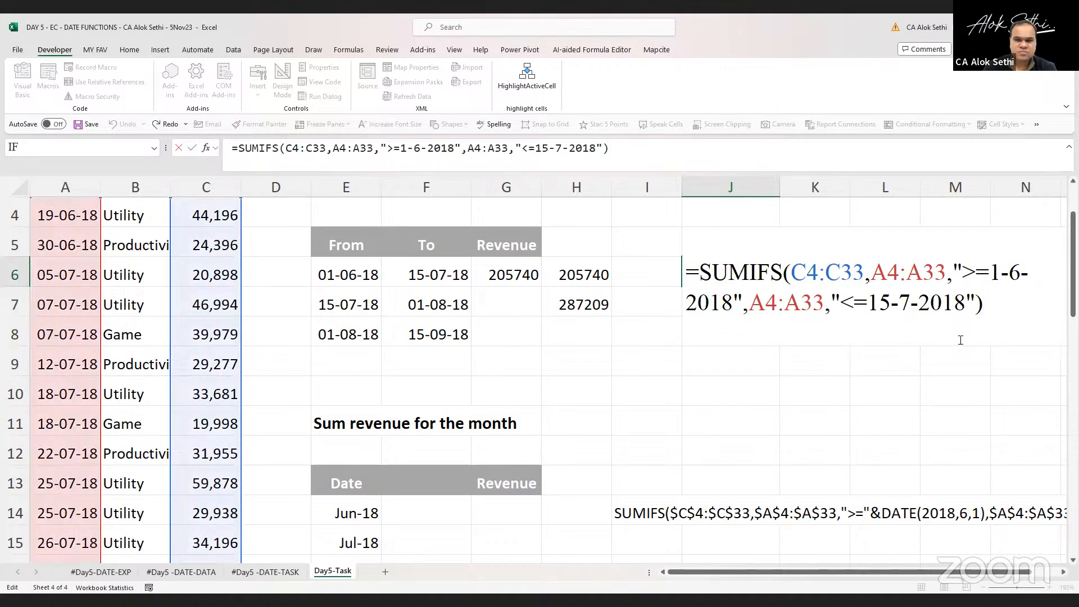
{"action": "key", "text": "Escape"}
Copy the revenue formula from G6 into G7
{"action": "key", "text": "Left"}
{"action": "key", "text": "Left"}
{"action": "key", "text": "Left"}
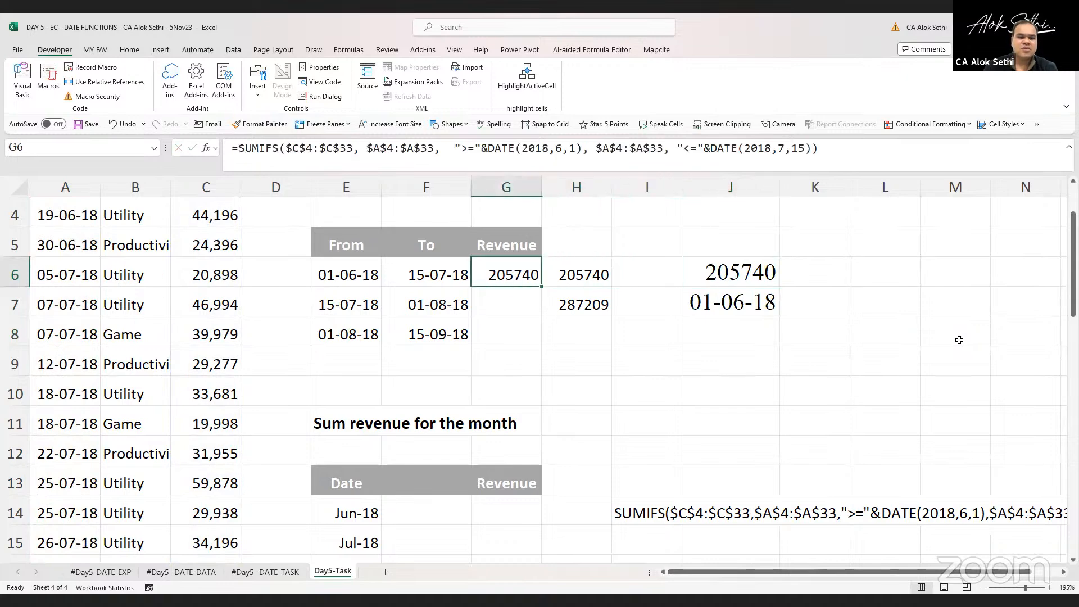
{"action": "key", "text": "ctrl+c"}
{"action": "key", "text": "Down"}
{"action": "key", "text": "ctrl+v"}
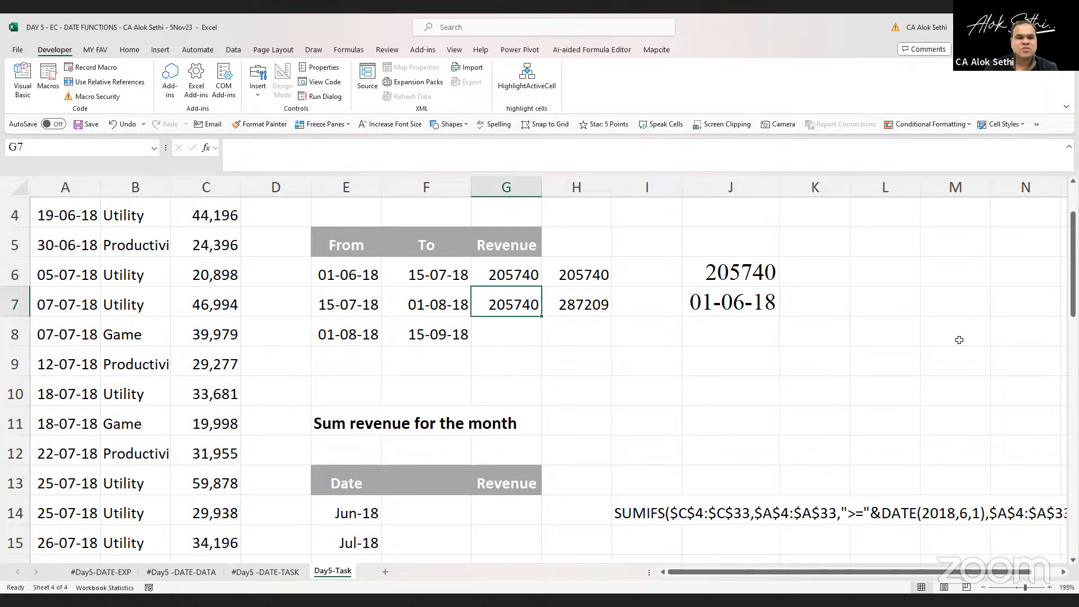
Rewrite G7's SUMIFS criteria as text dates ">=15-07-2018" and "<=01-08-2018" instead of DATE functions
{"action": "key", "text": "F2"}
{"action": "key", "text": "F2"}
{"action": "key", "text": "Up"}
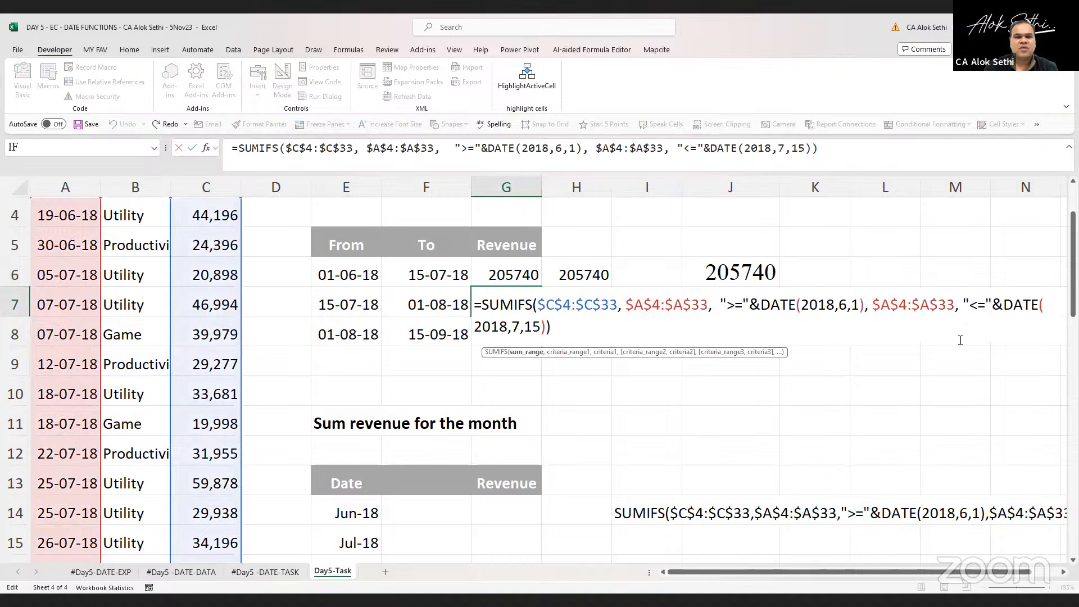
{"action": "key", "text": "Home"}
{"action": "key", "text": "Right"}
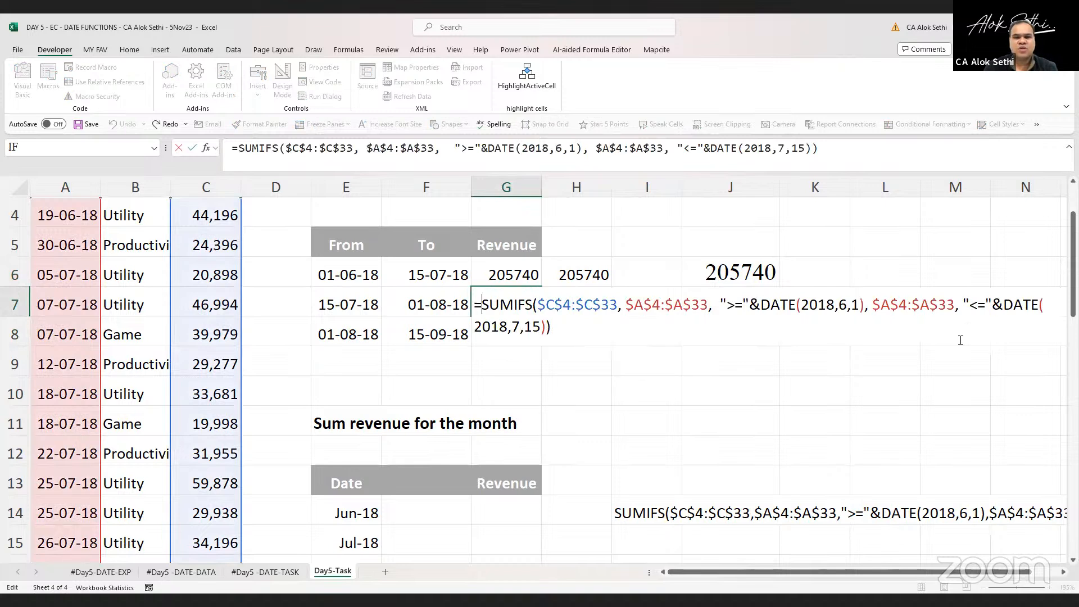
{"action": "key", "text": "ctrl+Right"}
{"action": "key", "text": "ctrl+Right"}
{"action": "key", "text": "ctrl+Right"}
{"action": "key", "text": "ctrl+Right"}
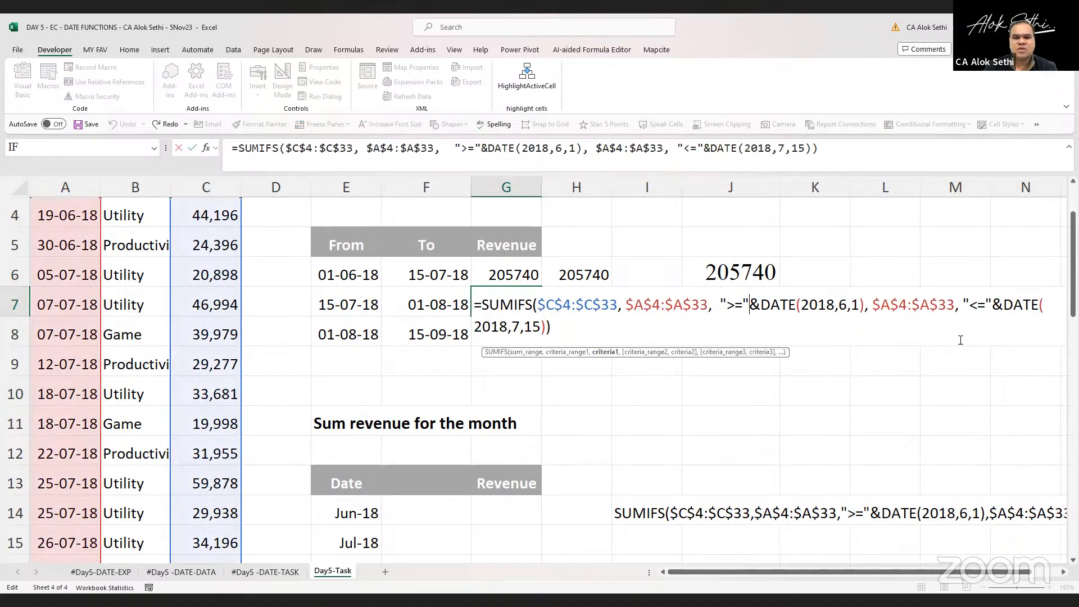
{"action": "key", "text": "BackSpace"}
{"action": "key", "text": "Right"}
{"action": "key", "text": "Right"}
{"action": "key", "text": "Right"}
{"action": "key", "text": "Right"}
{"action": "key", "text": "BackSpace"}
{"action": "key", "text": "BackSpace"}
{"action": "key", "text": "BackSpace"}
{"action": "key", "text": "BackSpace"}
{"action": "key", "text": "BackSpace"}
{"action": "key", "text": "BackSpace"}
{"action": "key", "text": "BackSpace"}
{"action": "key", "text": "BackSpace"}
{"action": "key", "text": "BackSpace"}
{"action": "key", "text": "BackSpace"}
{"action": "key", "text": "BackSpace"}
{"action": "key", "text": "BackSpace"}
{"action": "key", "text": "BackSpace"}
{"action": "key", "text": "BackSpace"}
{"action": "key", "text": "BackSpace"}
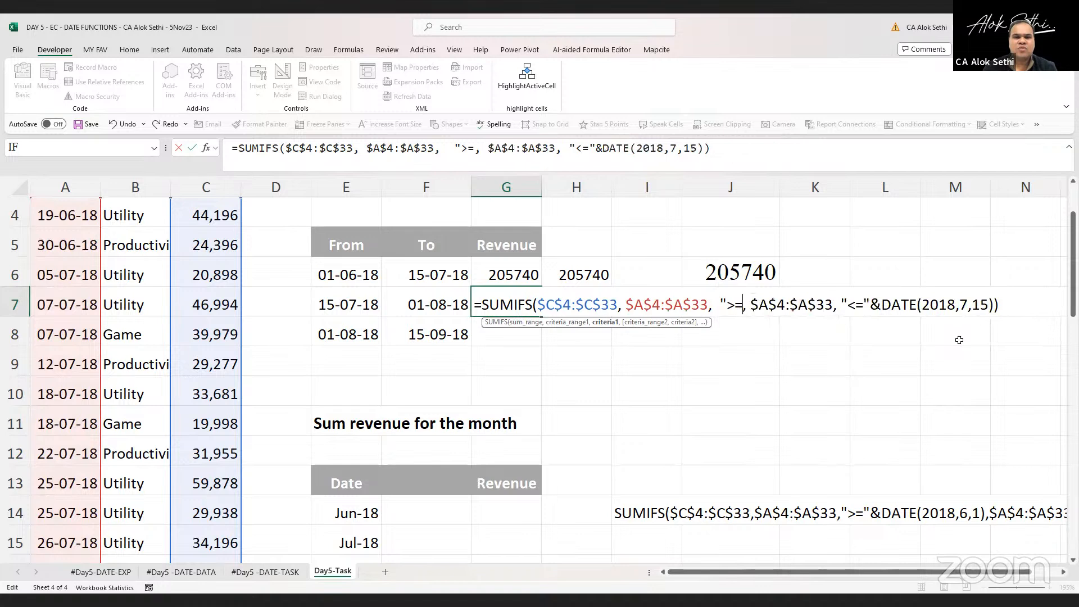
{"action": "type", "text": "15-07"}
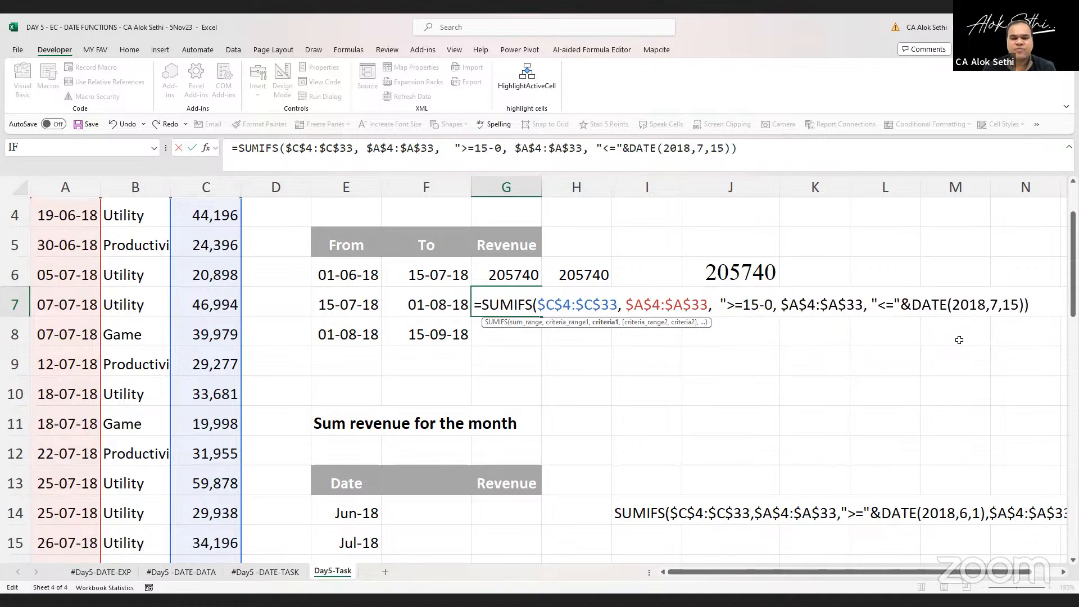
{"action": "type", "text": "-20"}
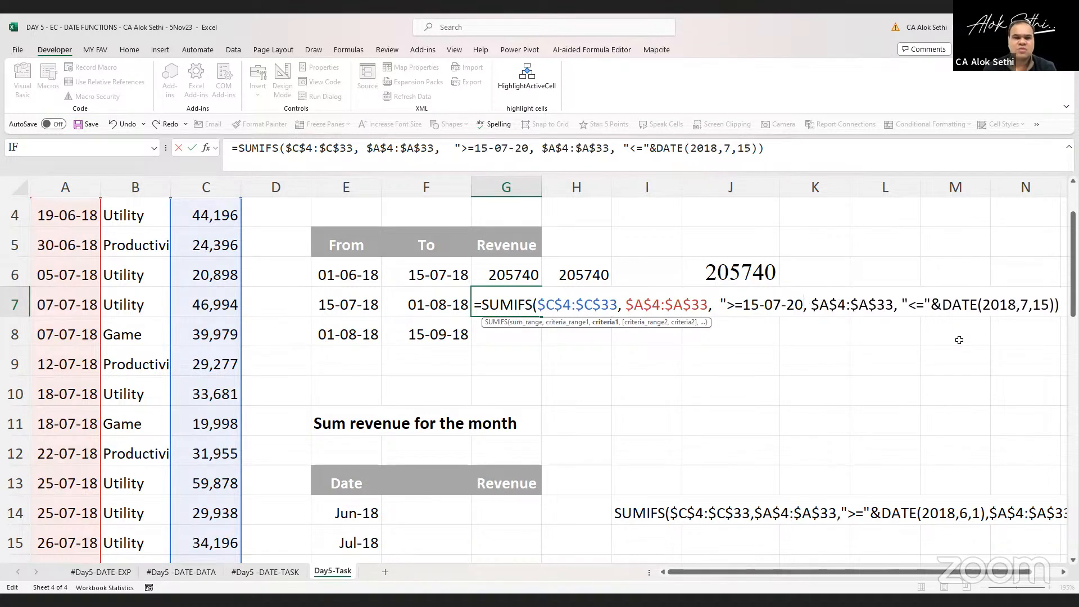
{"action": "type", "text": "18"}
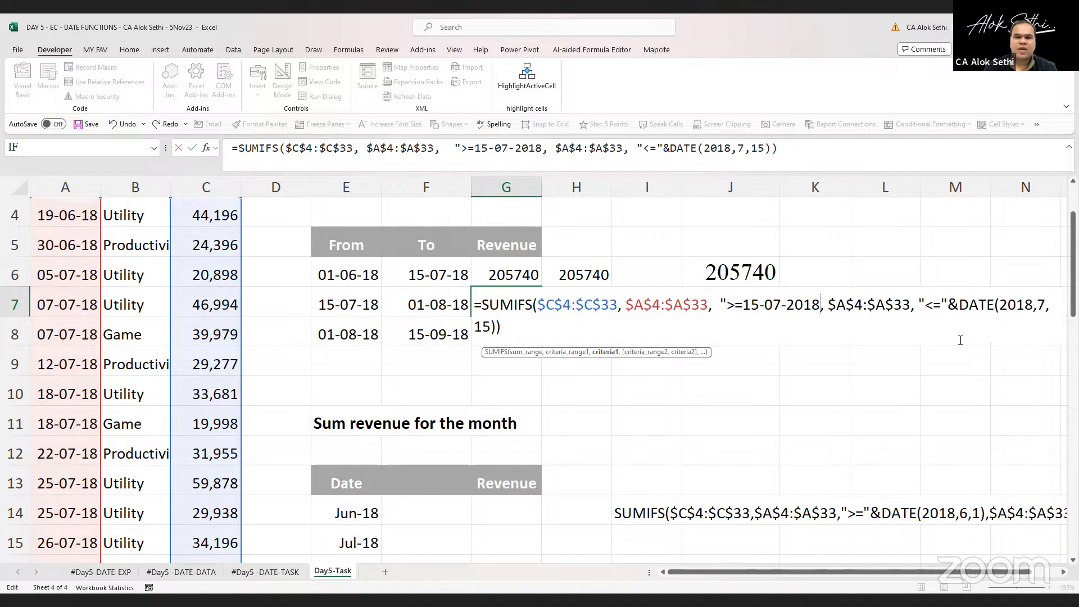
{"action": "type", "text": "\""}
{"action": "left_click", "coordinate": [960, 340]}
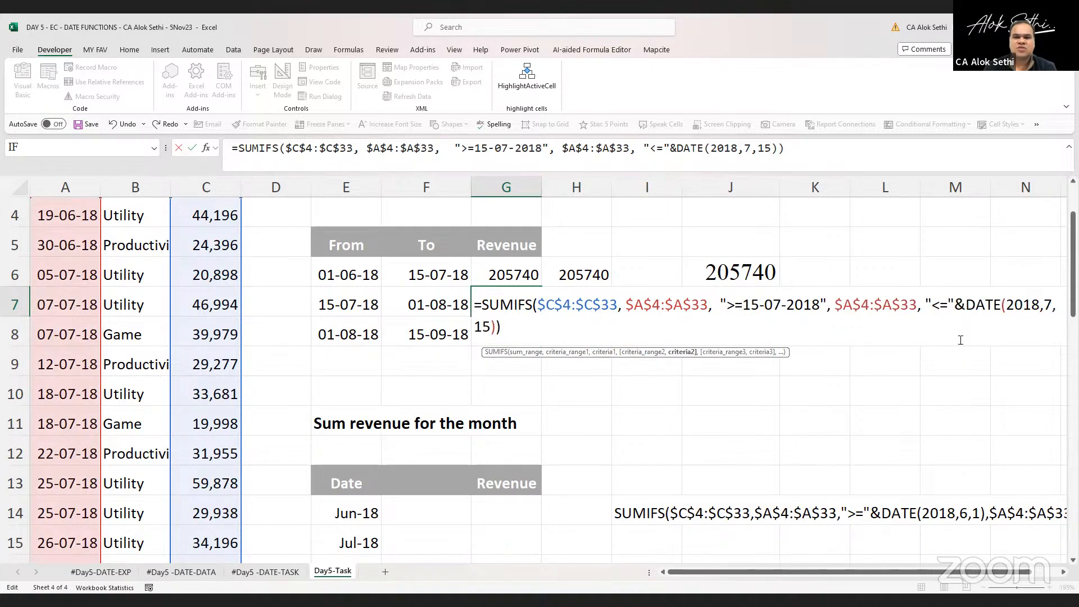
{"action": "key", "text": "BackSpace"}
{"action": "key", "text": "Delete"}
{"action": "key", "text": "Delete"}
{"action": "key", "text": "Delete"}
{"action": "key", "text": "Delete"}
{"action": "key", "text": "Delete"}
{"action": "key", "text": "Delete"}
{"action": "key", "text": "Delete"}
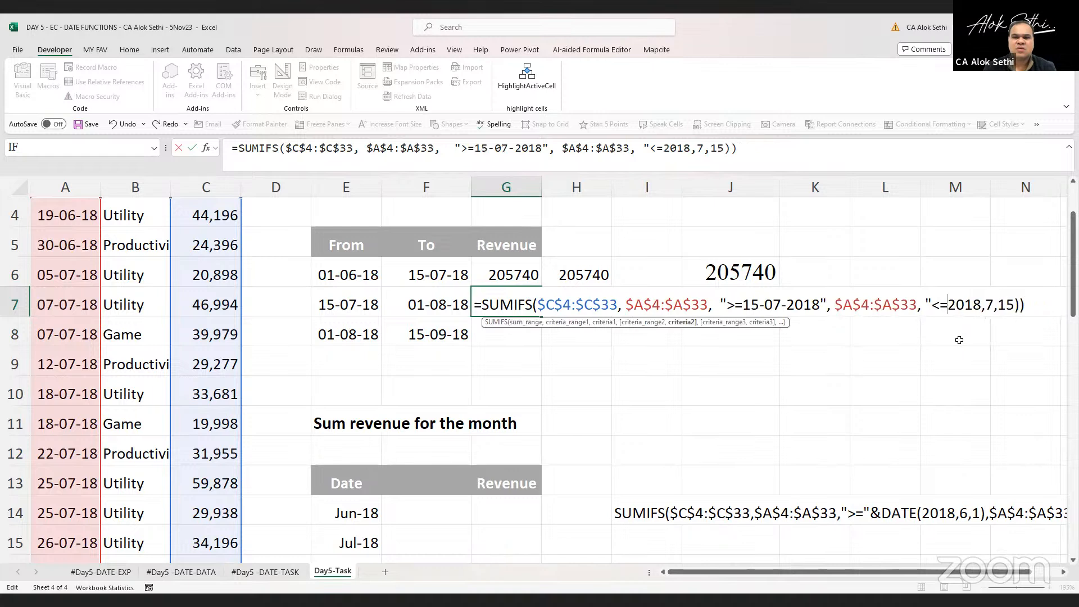
{"action": "key", "text": "Delete"}
{"action": "key", "text": "Delete"}
{"action": "key", "text": "Delete"}
{"action": "key", "text": "Delete"}
{"action": "key", "text": "Delete"}
{"action": "key", "text": "Delete"}
{"action": "key", "text": "Delete"}
{"action": "key", "text": "Delete"}
{"action": "key", "text": "Delete"}
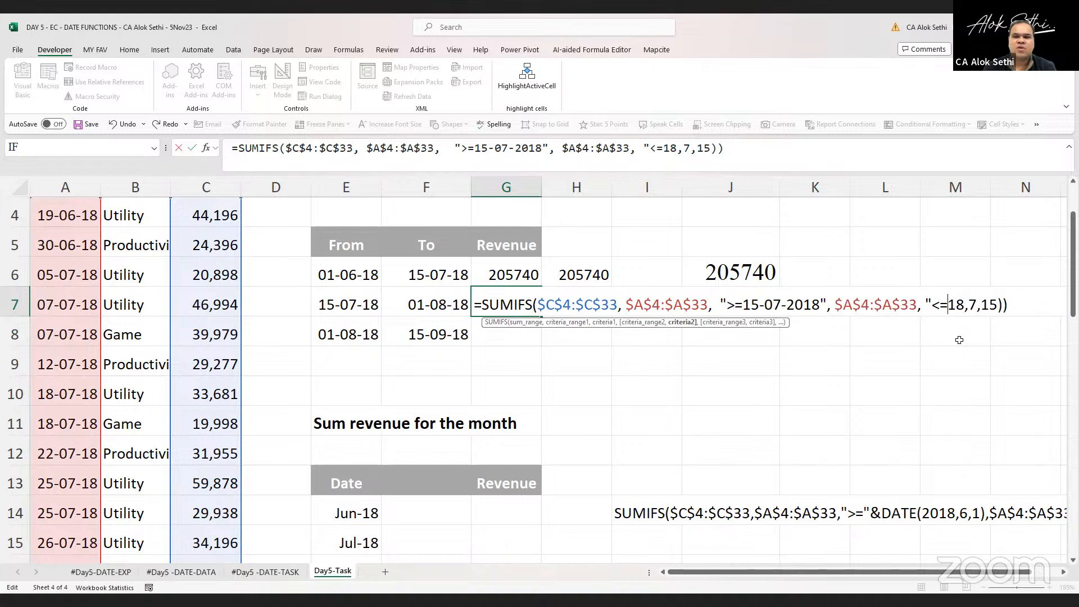
{"action": "type", "text": "01-080"}
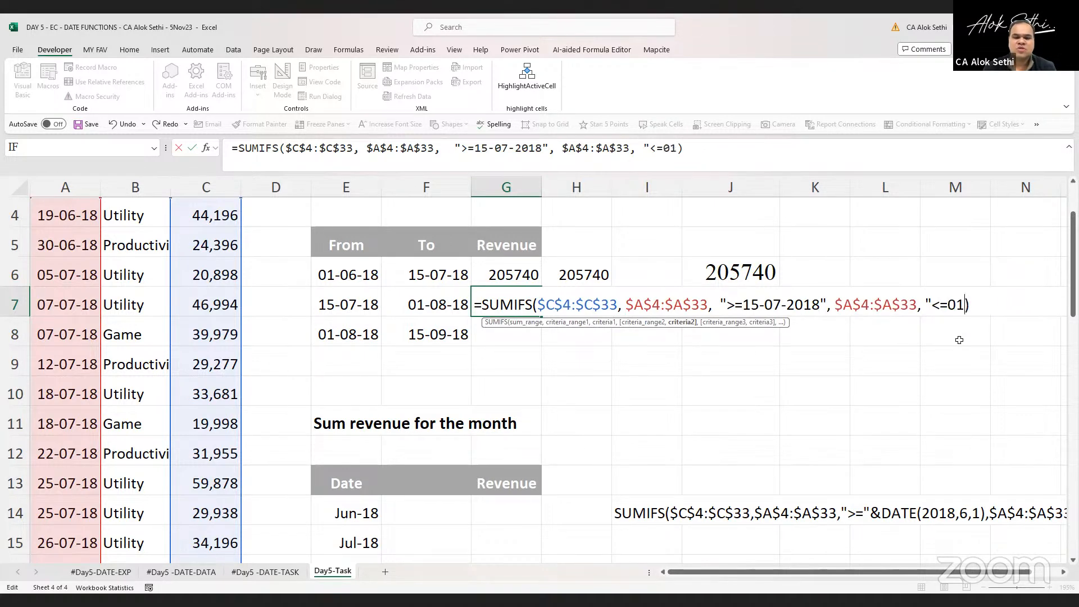
{"action": "key", "text": "BackSpace"}
{"action": "type", "text": "-2018\""}
{"action": "key", "text": "Return"}
Remove the extra space before the first date criterion in G7's SUMIFS formula
{"action": "key", "text": "Up"}
{"action": "key", "text": "F2"}
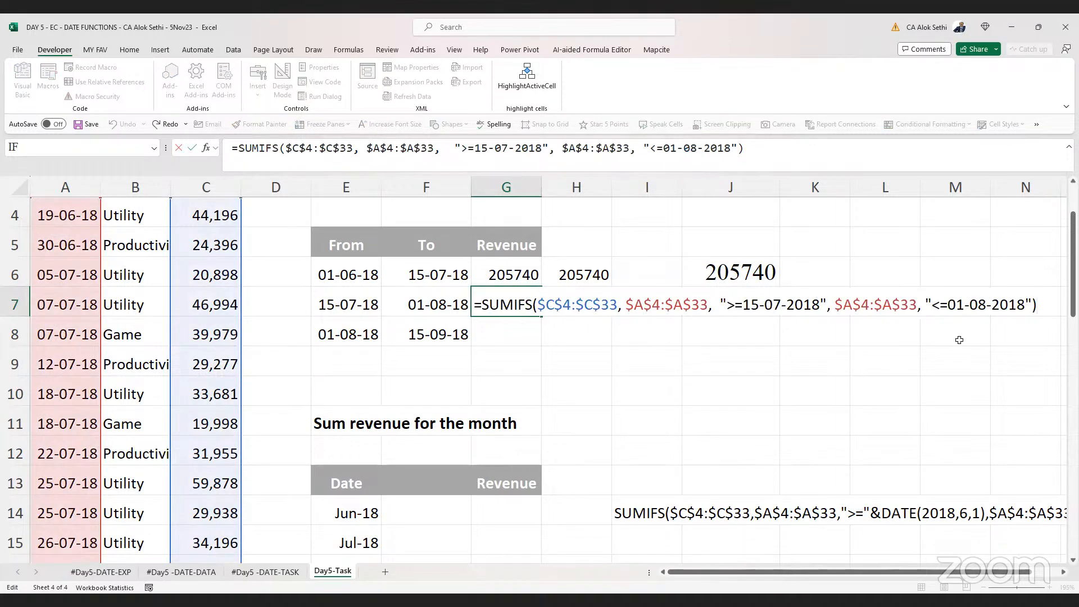
{"action": "key", "text": "Left"}
{"action": "key", "text": "Left"}
{"action": "key", "text": "Left"}
{"action": "key", "text": "Left"}
{"action": "key", "text": "Left"}
{"action": "key", "text": "Left"}
{"action": "key", "text": "Left"}
{"action": "key", "text": "Left"}
{"action": "key", "text": "Left"}
{"action": "key", "text": "Left"}
{"action": "key", "text": "Left"}
{"action": "key", "text": "Left"}
{"action": "key", "text": "Left"}
{"action": "key", "text": "Left"}
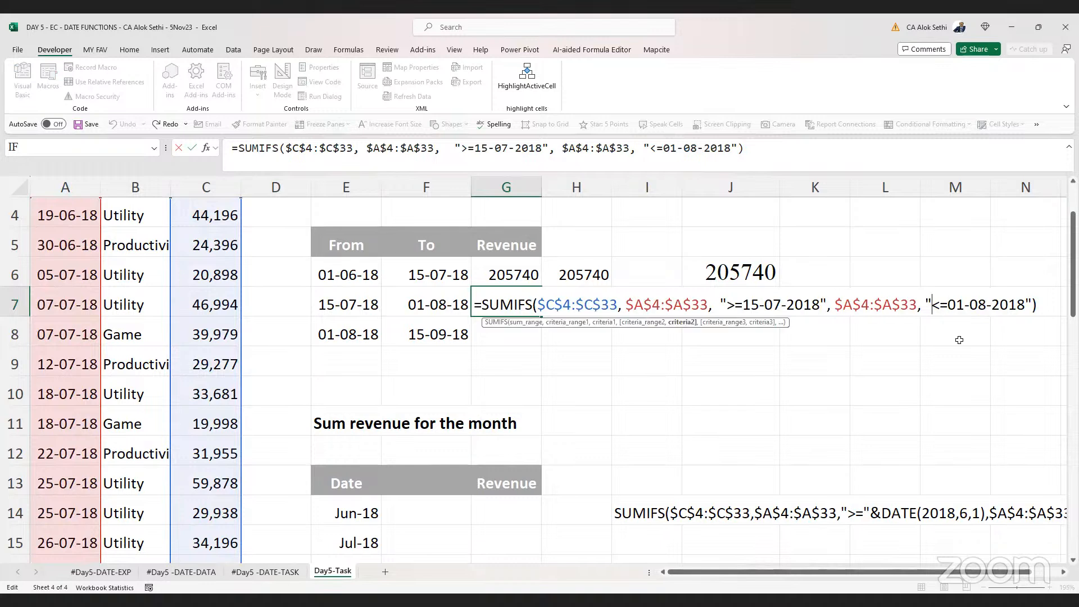
{"action": "key", "text": "Left"}
{"action": "key", "text": "Left"}
{"action": "key", "text": "Left"}
{"action": "key", "text": "Left"}
{"action": "key", "text": "Left"}
{"action": "key", "text": "Left"}
{"action": "key", "text": "Left"}
{"action": "key", "text": "Left"}
{"action": "key", "text": "Left"}
{"action": "key", "text": "Left"}
{"action": "key", "text": "Left"}
{"action": "key", "text": "Left"}
{"action": "key", "text": "Left"}
{"action": "key", "text": "Left"}
{"action": "key", "text": "Left"}
{"action": "key", "text": "Left"}
{"action": "key", "text": "Left"}
{"action": "key", "text": "Left"}
{"action": "key", "text": "Left"}
{"action": "key", "text": "Left"}
{"action": "key", "text": "BackSpace"}
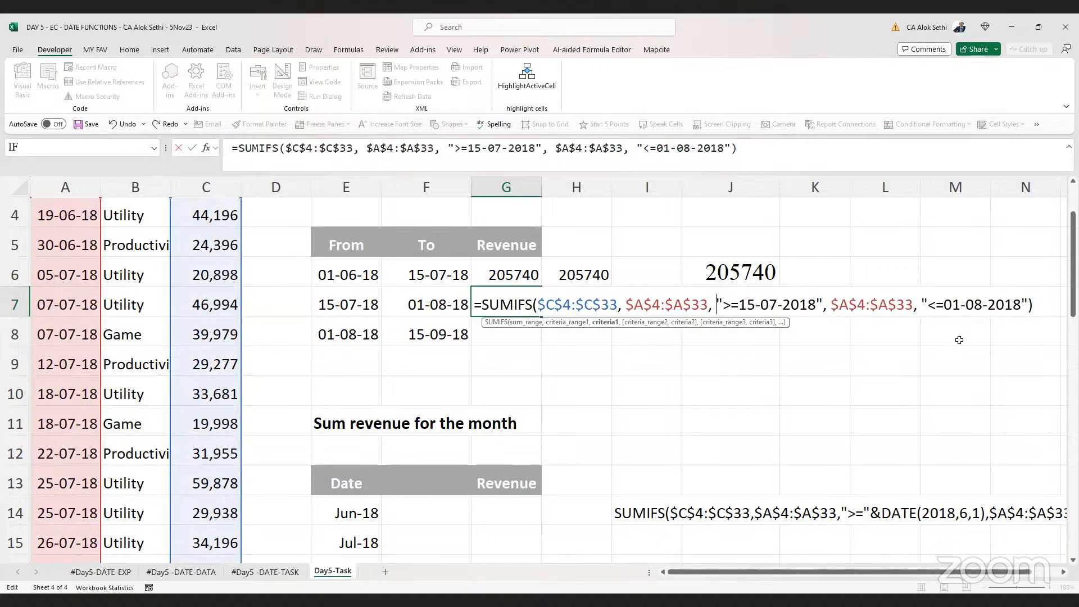
{"action": "key", "text": "Left"}
{"action": "key", "text": "Left"}
{"action": "key", "text": "Left"}
{"action": "key", "text": "Left"}
{"action": "key", "text": "Left"}
{"action": "key", "text": "Left"}
{"action": "key", "text": "Left"}
{"action": "key", "text": "Left"}
{"action": "key", "text": "Left"}
{"action": "key", "text": "Left"}
{"action": "key", "text": "Left"}
{"action": "key", "text": "Left"}
{"action": "key", "text": "Left"}
{"action": "key", "text": "Left"}
{"action": "key", "text": "Left"}
{"action": "key", "text": "Left"}
{"action": "key", "text": "Left"}
{"action": "key", "text": "Left"}
{"action": "key", "text": "Left"}
{"action": "key", "text": "Left"}
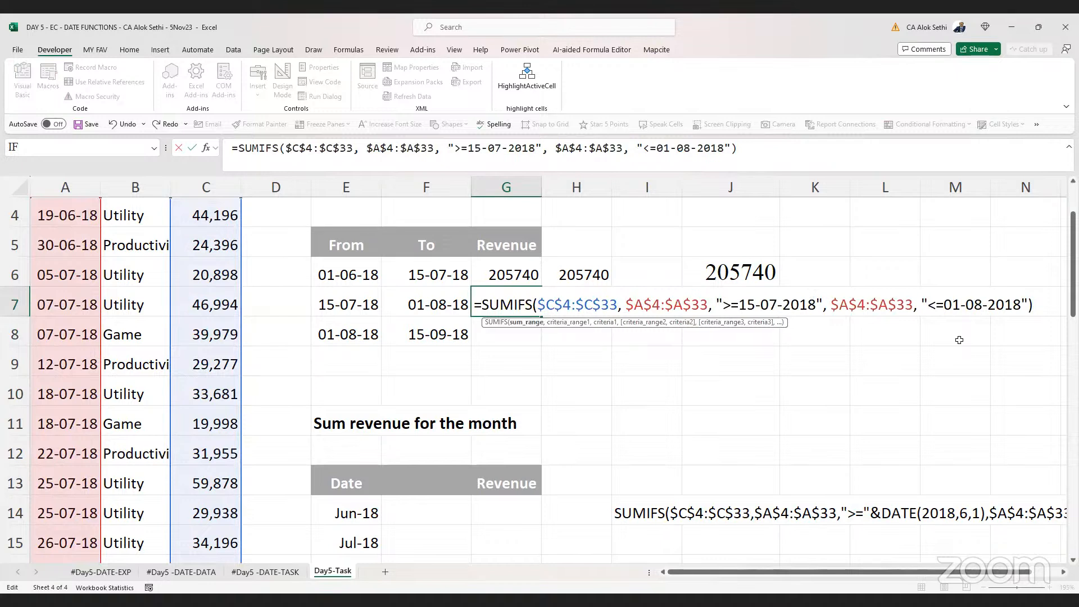
{"action": "key", "text": "Right"}
{"action": "key", "text": "Right"}
{"action": "key", "text": "Right"}
{"action": "key", "text": "Right"}
{"action": "key", "text": "Right"}
{"action": "key", "text": "Right"}
{"action": "key", "text": "Right"}
{"action": "key", "text": "Right"}
{"action": "key", "text": "Right"}
{"action": "key", "text": "Right"}
{"action": "key", "text": "Right"}
{"action": "key", "text": "Right"}
{"action": "key", "text": "Right"}
{"action": "key", "text": "Right"}
{"action": "key", "text": "Right"}
{"action": "key", "text": "Right"}
{"action": "key", "text": "Right"}
{"action": "key", "text": "Right"}
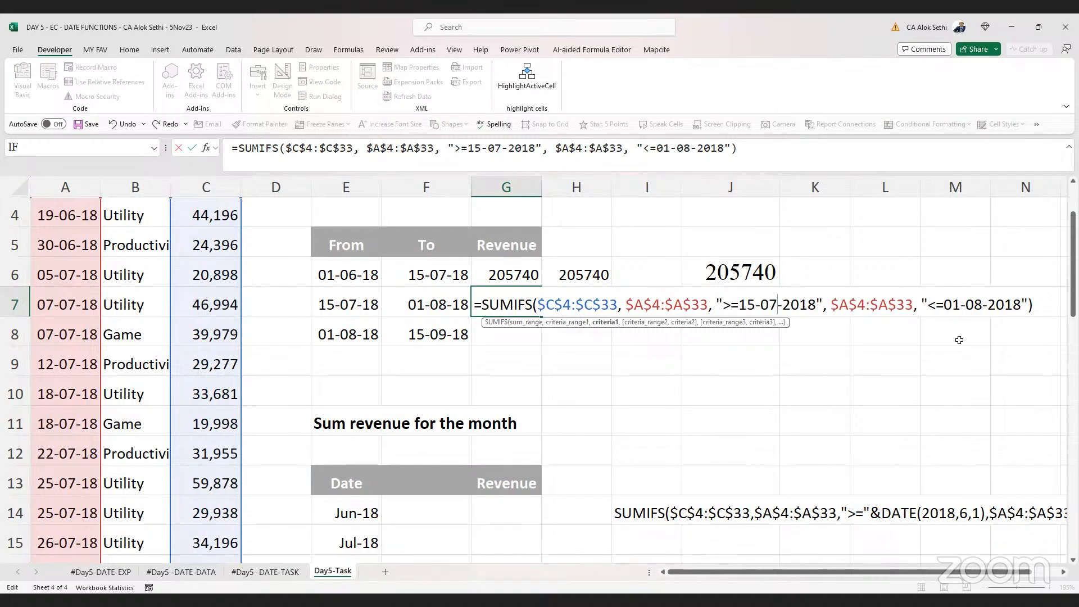
{"action": "key", "text": "Right"}
{"action": "key", "text": "Right"}
{"action": "key", "text": "Right"}
{"action": "key", "text": "Right"}
{"action": "key", "text": "Right"}
{"action": "key", "text": "Right"}
{"action": "key", "text": "Right"}
{"action": "key", "text": "Right"}
{"action": "key", "text": "Right"}
{"action": "key", "text": "Right"}
{"action": "key", "text": "Right"}
{"action": "key", "text": "Right"}
{"action": "key", "text": "Right"}
{"action": "key", "text": "Right"}
{"action": "key", "text": "Right"}
{"action": "key", "text": "Right"}
{"action": "key", "text": "Right"}
{"action": "key", "text": "Right"}
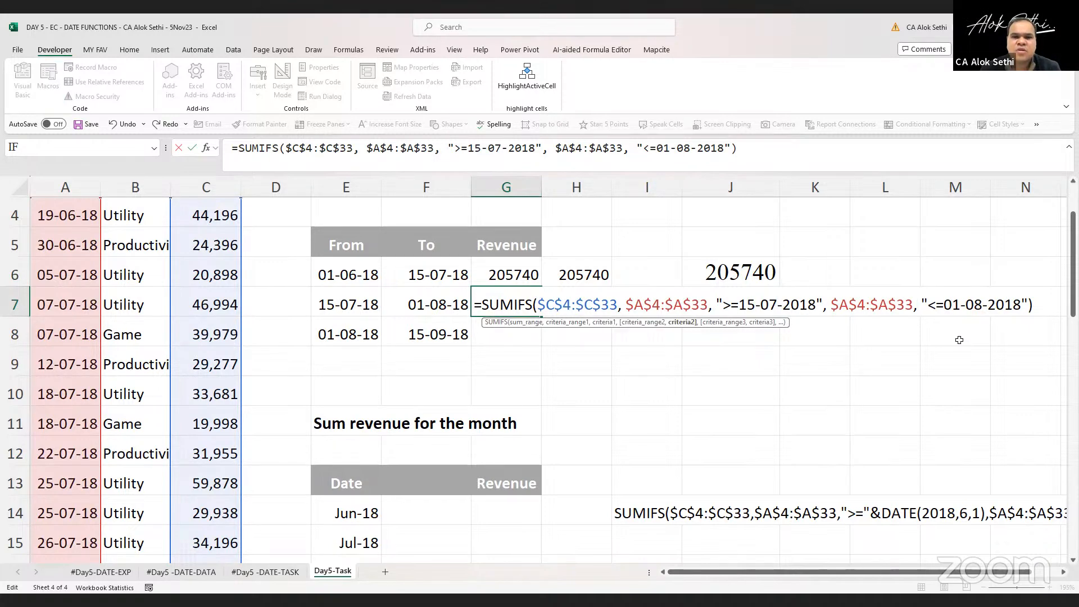
{"action": "key", "text": "Return"}
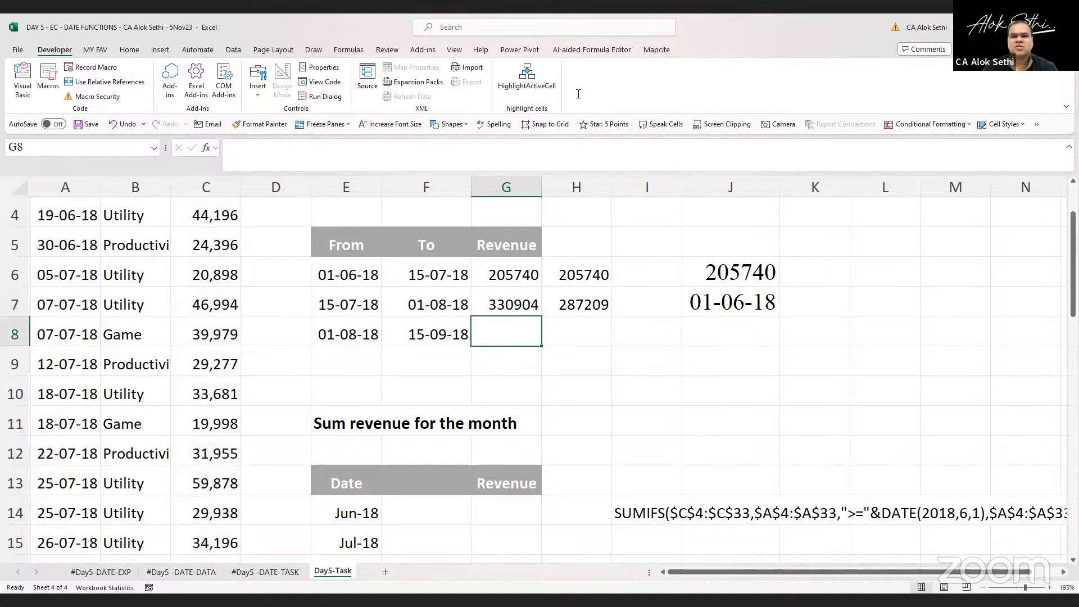
Compare the revenue result in G7 with the value in H7
{"action": "left_click", "coordinate": [488, 311]}
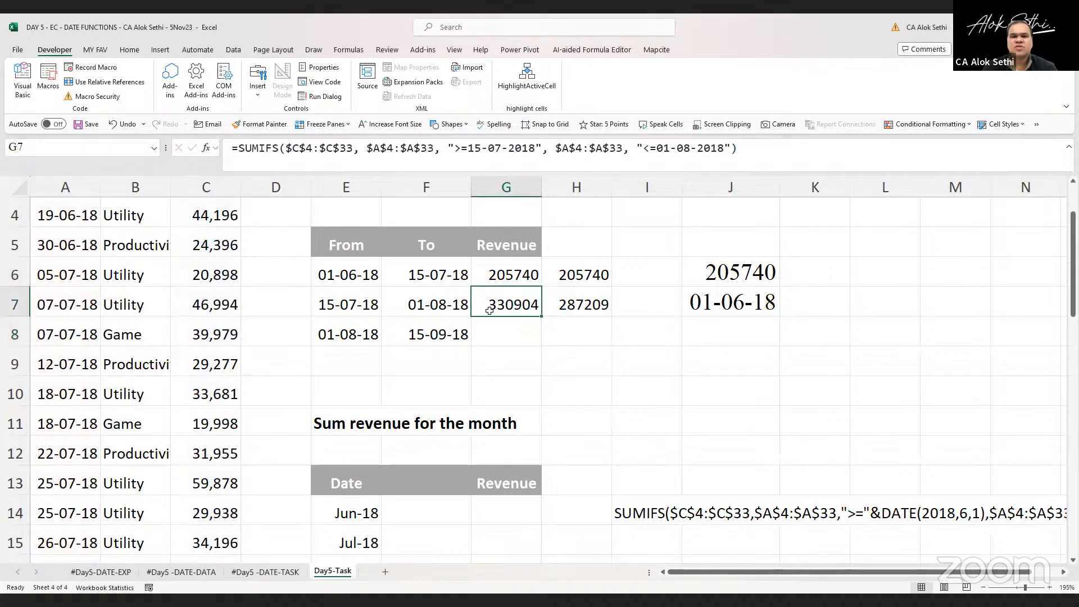
{"action": "left_click", "coordinate": [561, 307]}
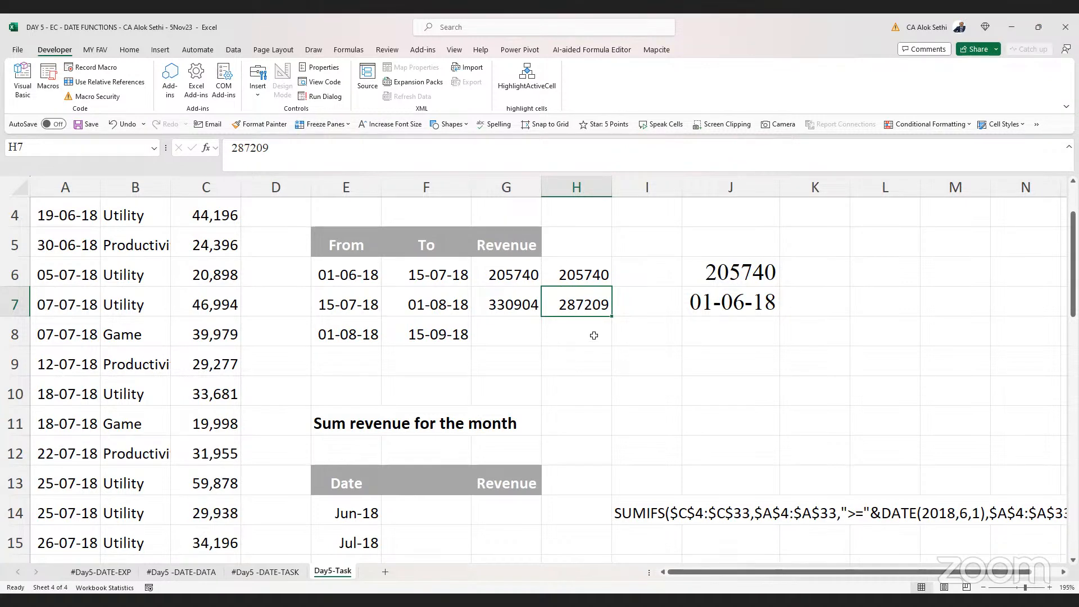
{"action": "key", "text": "F2"}
{"action": "key", "text": "Escape"}
{"action": "key", "text": "Left"}
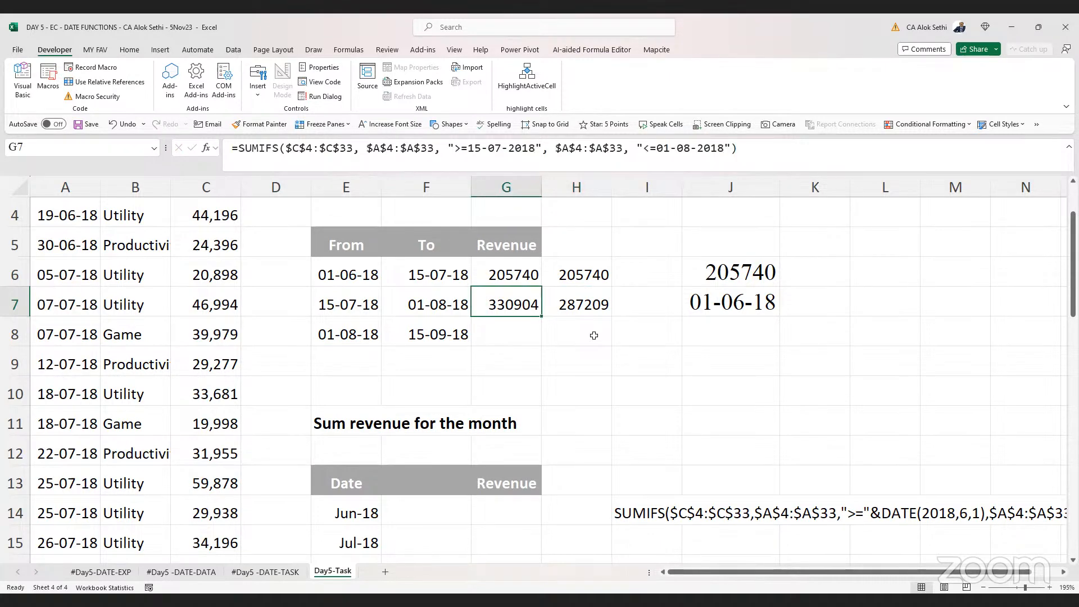
Try changing G7's end criterion to "<01-08-2018" and then restore it to "<=01-08-2018"
{"action": "key", "text": "F2"}
{"action": "scroll", "coordinate": [219, 349], "scroll_direction": "up", "scroll_amount": 3}
{"action": "scroll", "coordinate": [219, 349], "scroll_direction": "down", "scroll_amount": 3}
{"action": "scroll", "coordinate": [219, 350], "scroll_direction": "down", "scroll_amount": 1}
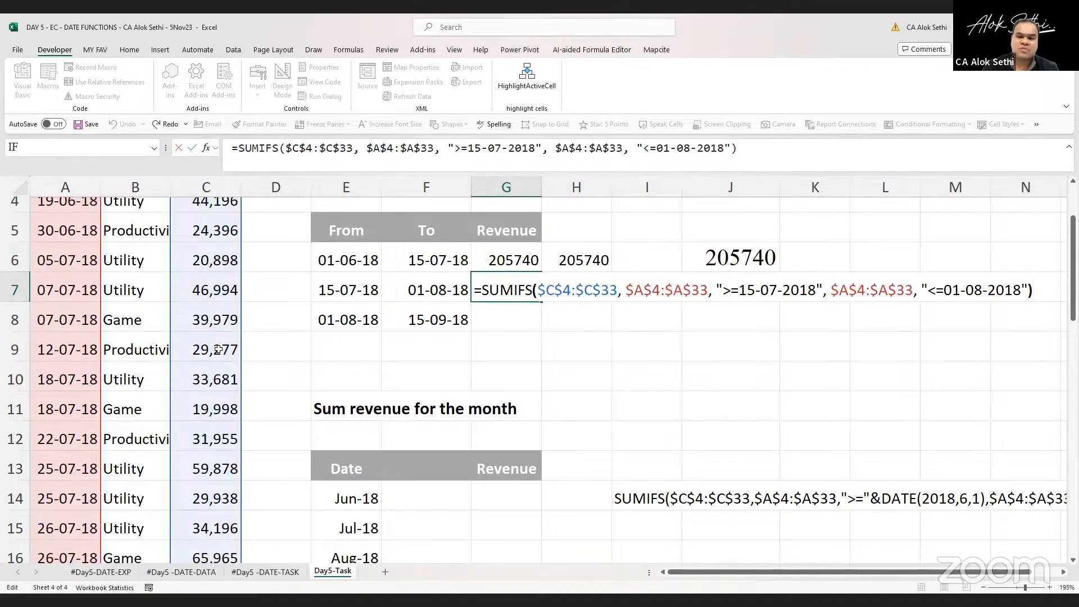
{"action": "key", "text": "Left"}
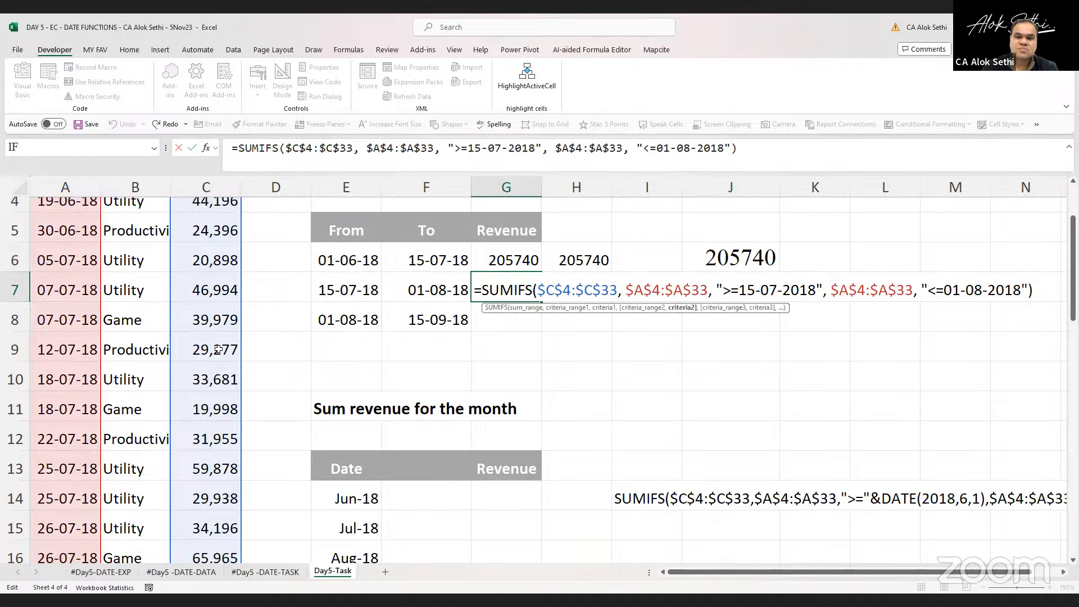
{"action": "key", "text": "Delete"}
{"action": "key", "text": "Return"}
{"action": "key", "text": "Up"}
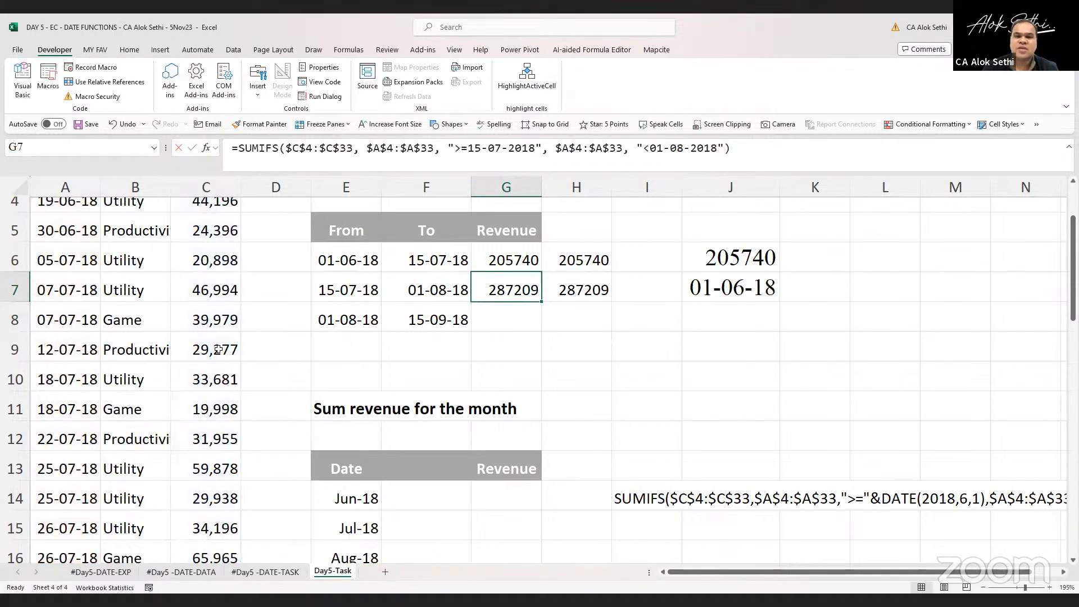
{"action": "key", "text": "F2"}
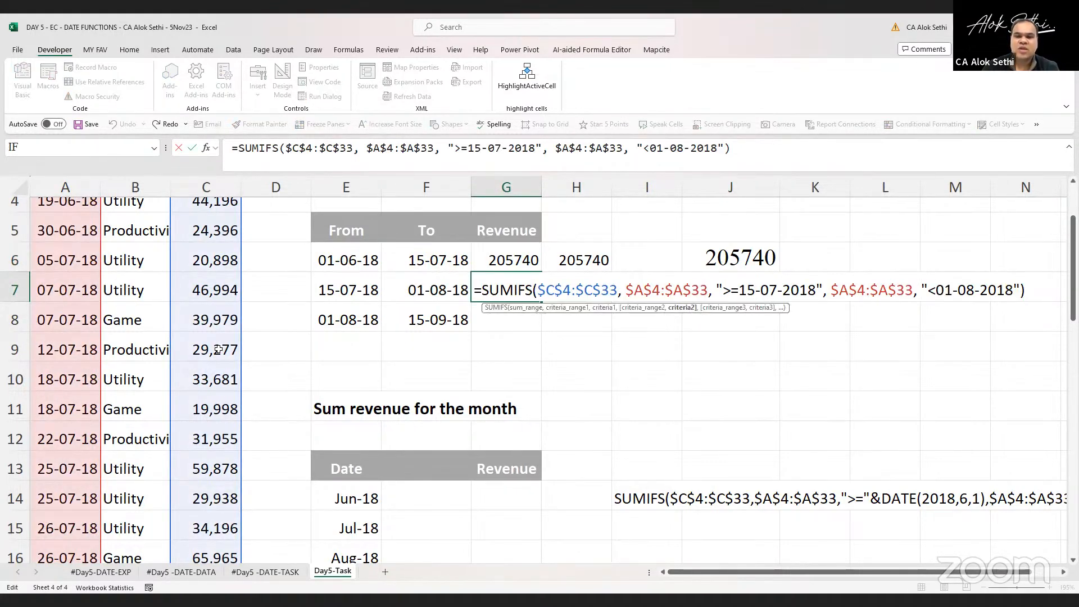
{"action": "type", "text": "="}
{"action": "key", "text": "Return"}
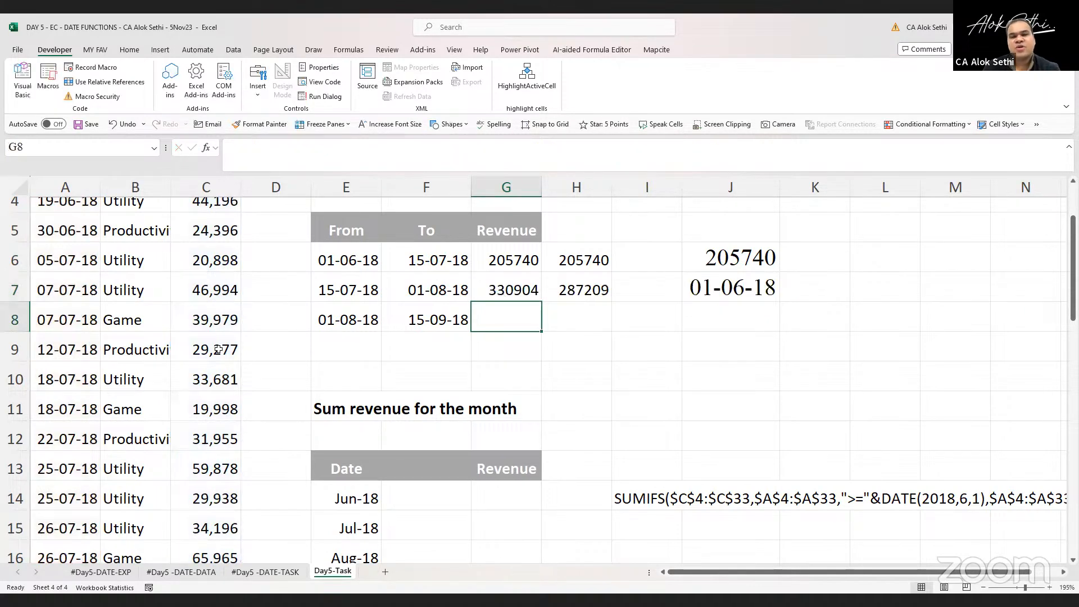
Bold the date cells F6, E7, F7 and E8 in the From/To table
{"action": "key", "text": "Up"}
{"action": "key", "text": "Up"}
{"action": "key", "text": "Left"}
{"action": "key", "text": "ctrl+b"}
{"action": "key", "text": "Down"}
{"action": "key", "text": "Left"}
{"action": "key", "text": "ctrl+b"}
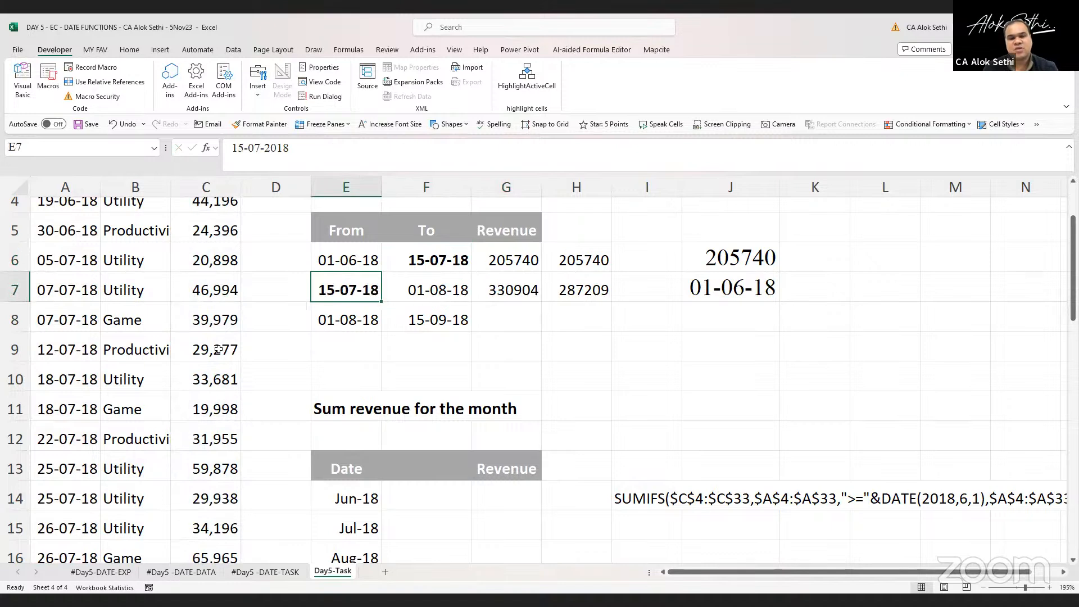
{"action": "key", "text": "Right"}
{"action": "key", "text": "ctrl+b"}
{"action": "key", "text": "Down"}
{"action": "key", "text": "Left"}
{"action": "key", "text": "ctrl+b"}
Inspect the From/To dates and the contents of H6 and G6's SUMIFS formula
{"action": "key", "text": "Up"}
{"action": "key", "text": "Up"}
{"action": "key", "text": "Right"}
{"action": "key", "text": "Right"}
{"action": "key", "text": "Left"}
{"action": "key", "text": "Down"}
{"action": "key", "text": "Left"}
{"action": "key", "text": "Up"}
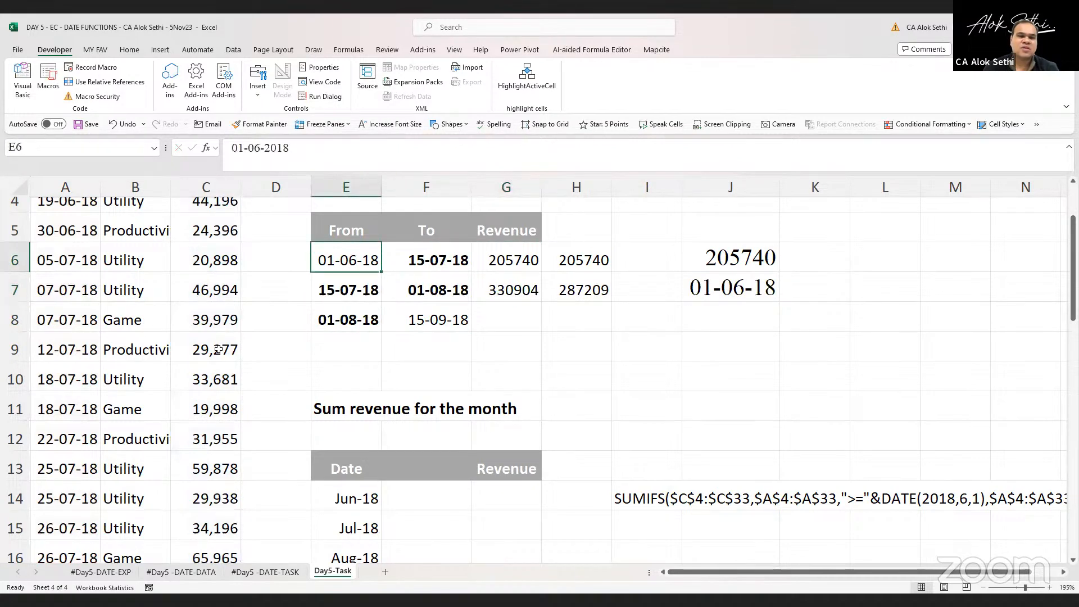
{"action": "key", "text": "Right"}
{"action": "key", "text": "Left"}
{"action": "key", "text": "Down"}
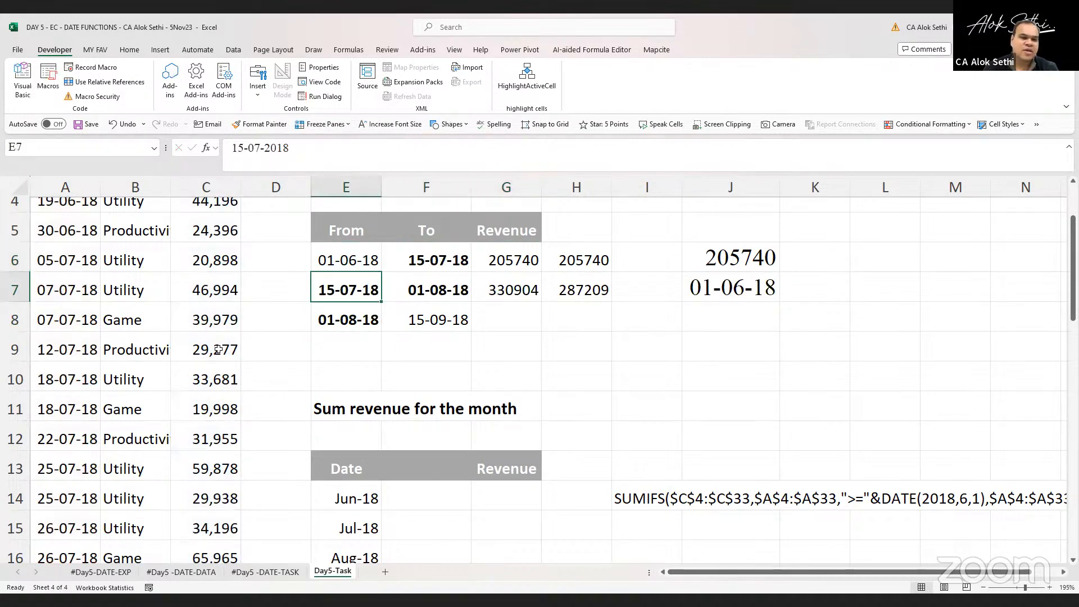
{"action": "key", "text": "Right"}
{"action": "key", "text": "Right"}
{"action": "key", "text": "Right"}
{"action": "key", "text": "Up"}
{"action": "key", "text": "F2"}
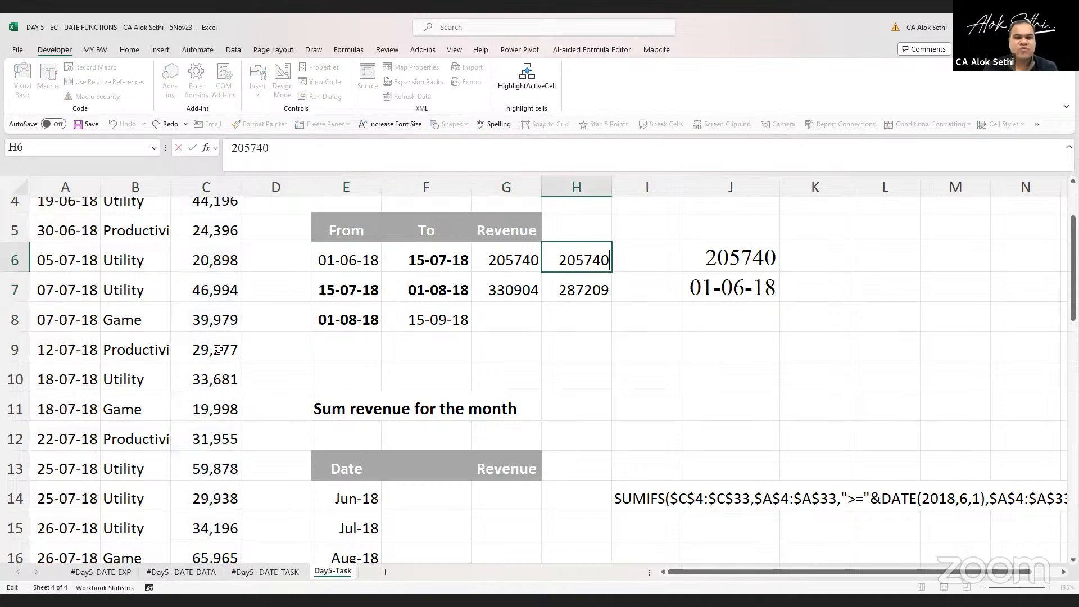
{"action": "key", "text": "Escape"}
{"action": "key", "text": "Left"}
{"action": "key", "text": "F2"}
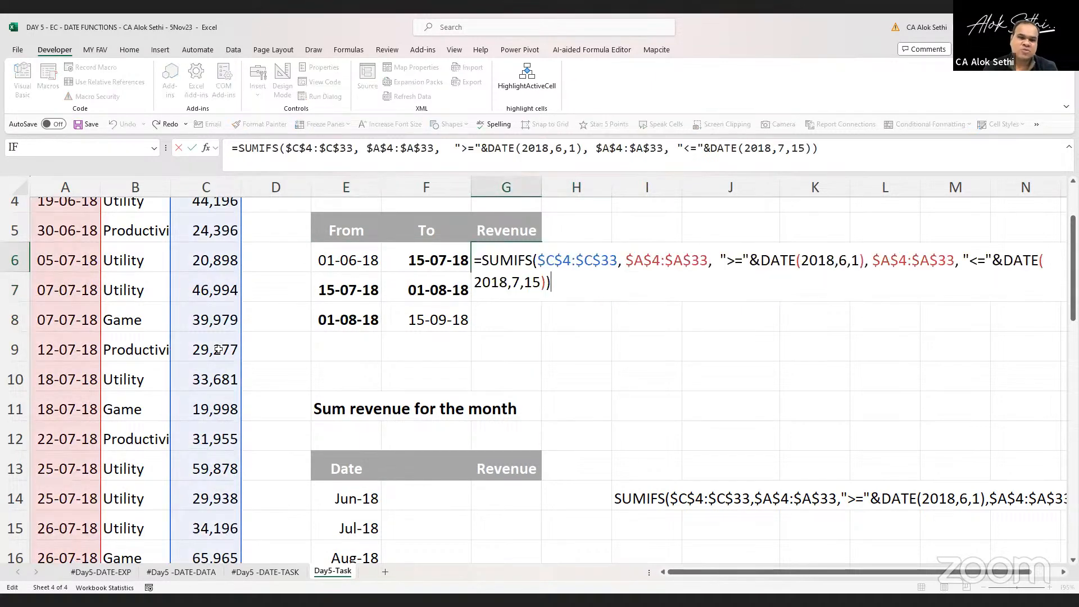
{"action": "key", "text": "Escape"}
Enter 633479 as the revenue in G8
{"action": "key", "text": "Down"}
{"action": "key", "text": "Down"}
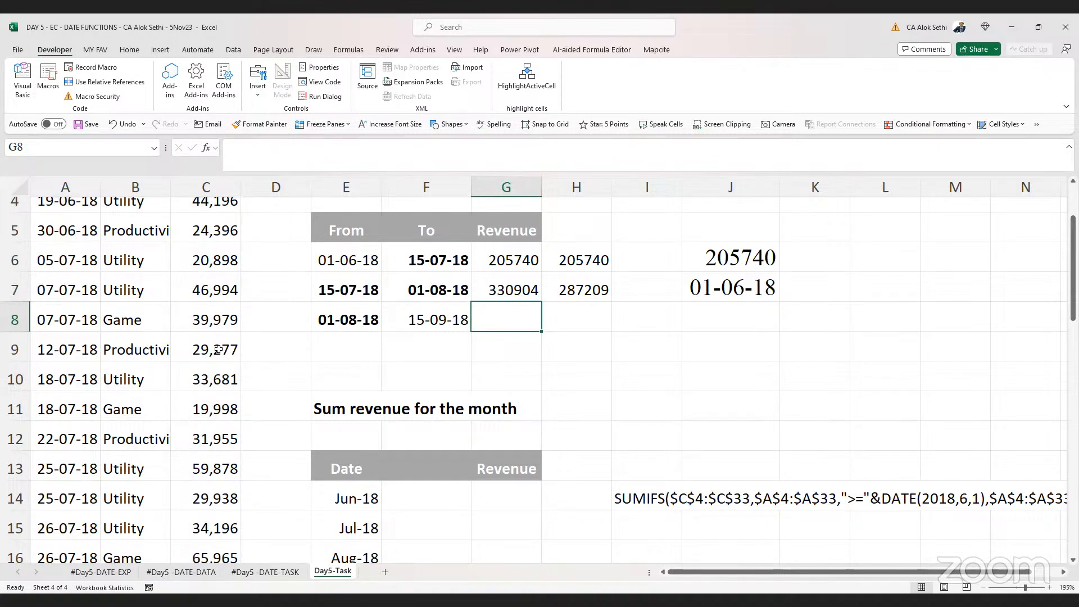
{"action": "type", "text": "6335"}
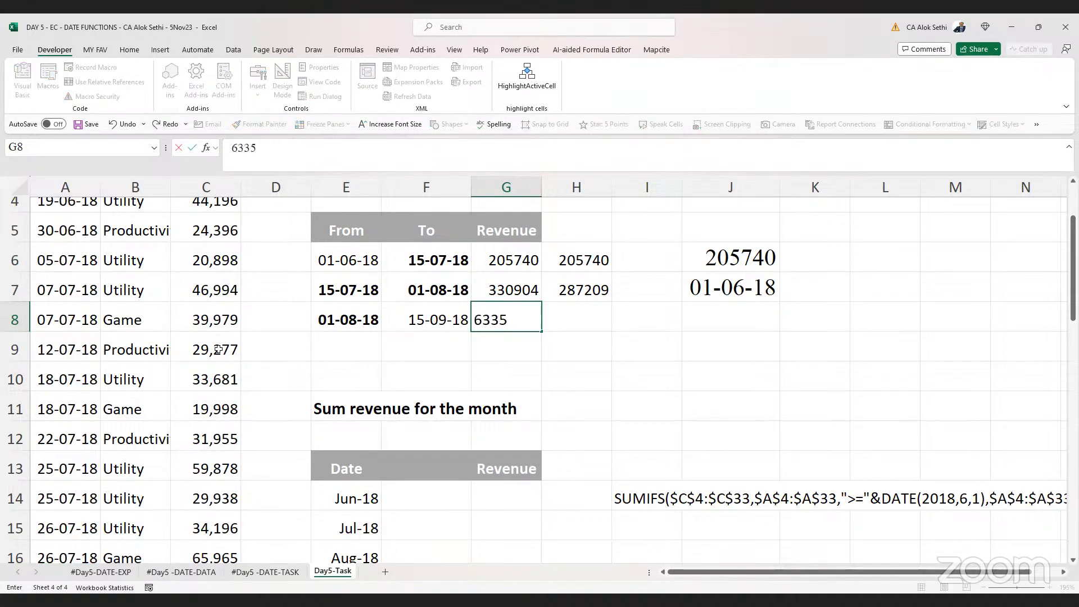
{"action": "key", "text": "BackSpace"}
{"action": "type", "text": "479"}
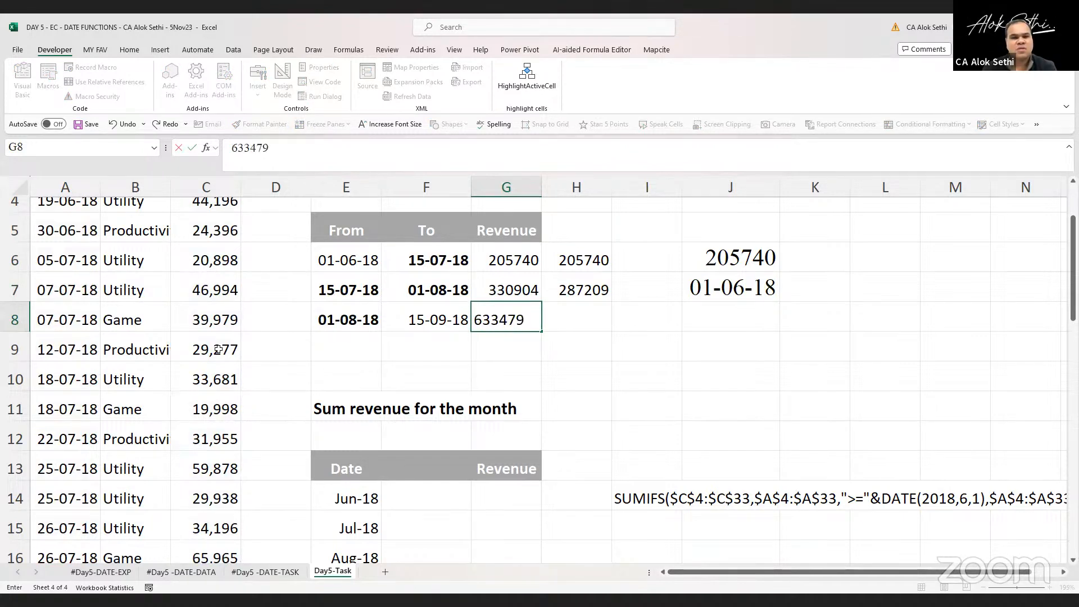
{"action": "key", "text": "Return"}
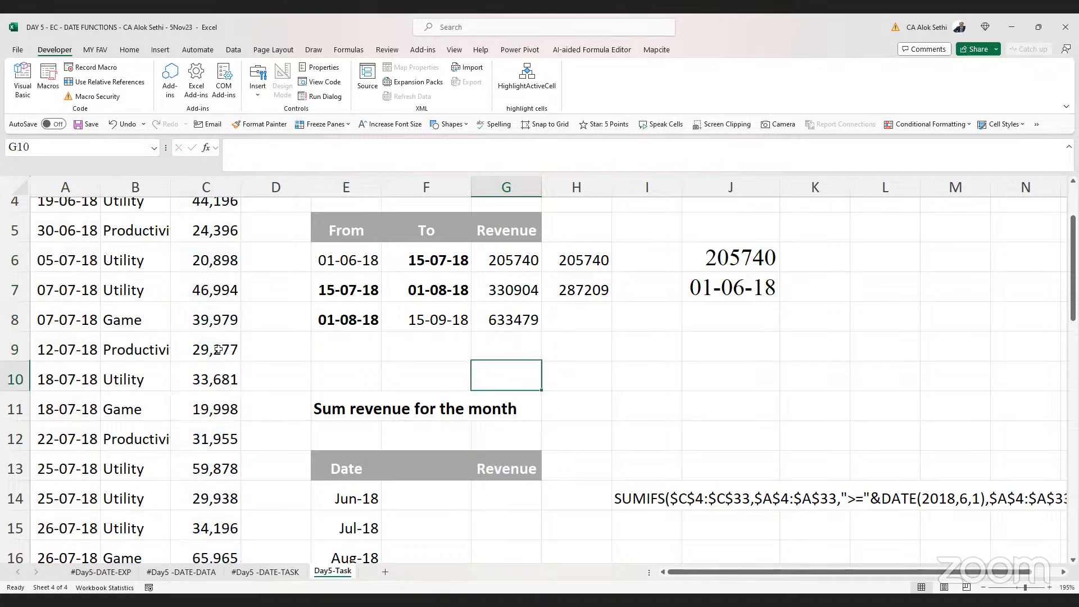
Step through the To dates and revenue cells of the From/To table, ending below the month table
{"action": "key", "text": "Up"}
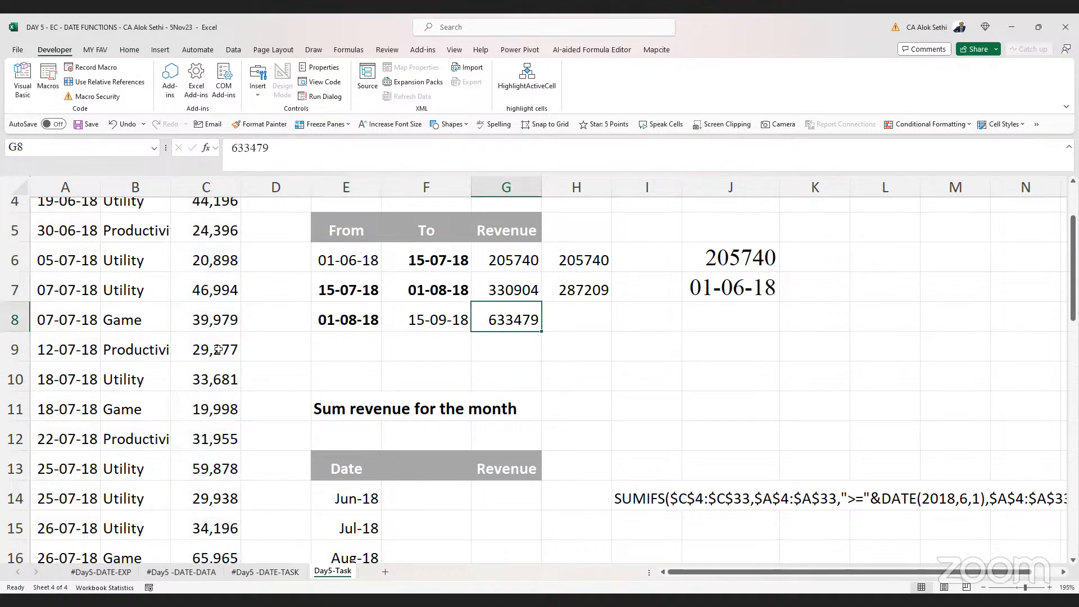
{"action": "key", "text": "Up"}
{"action": "key", "text": "Down"}
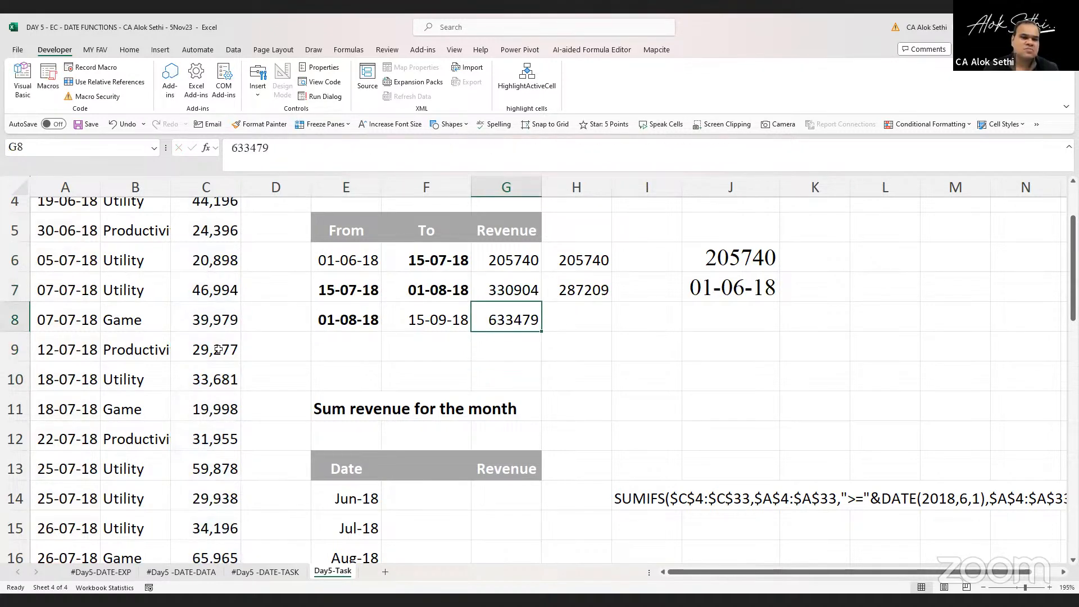
{"action": "key", "text": "Left"}
{"action": "key", "text": "Right"}
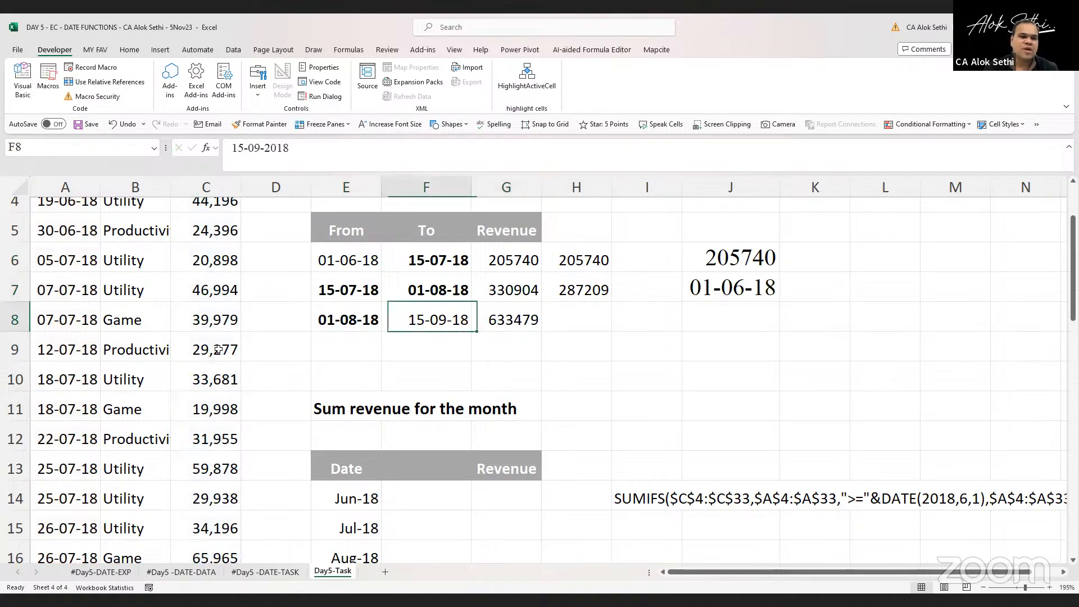
{"action": "key", "text": "Left"}
{"action": "key", "text": "Left"}
{"action": "key", "text": "Left"}
{"action": "key", "text": "Right"}
{"action": "key", "text": "Right"}
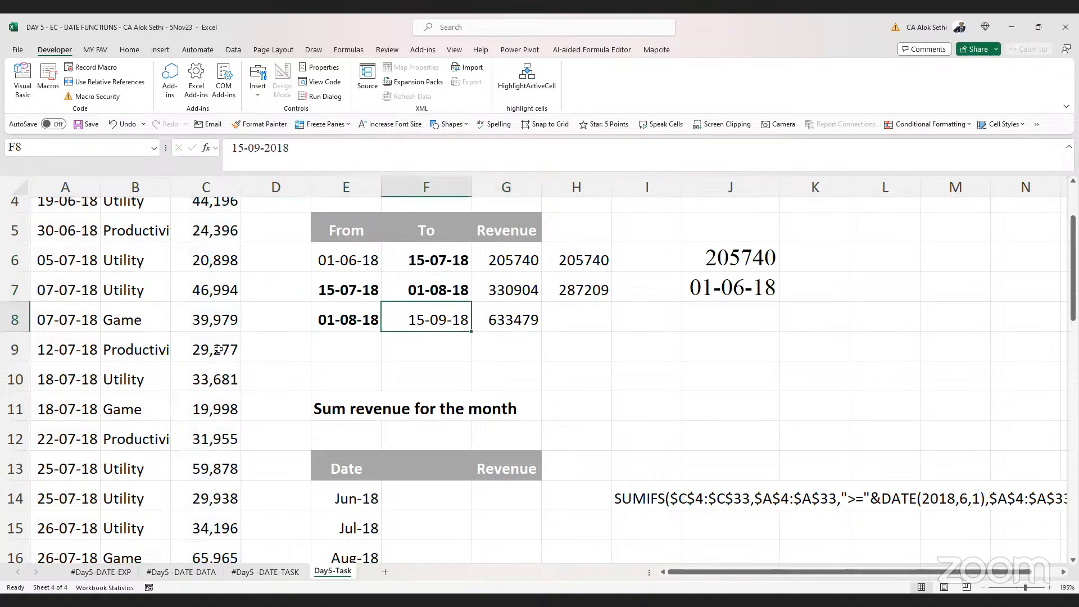
{"action": "key", "text": "Down"}
{"action": "key", "text": "Down"}
{"action": "key", "text": "Down"}
{"action": "key", "text": "Down"}
{"action": "key", "text": "Down"}
{"action": "key", "text": "Down"}
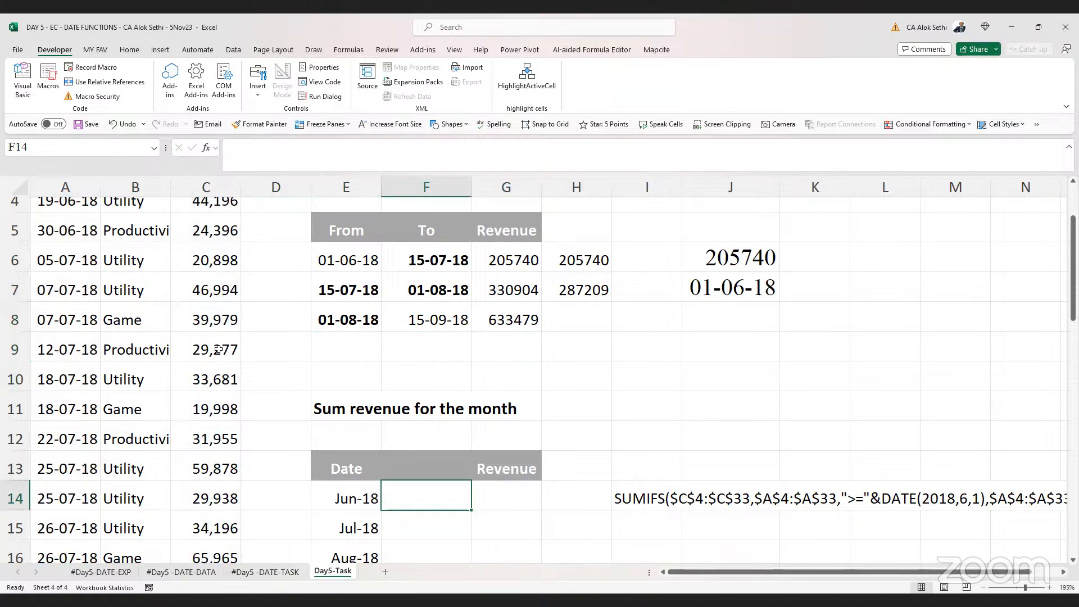
{"action": "key", "text": "Down"}
{"action": "key", "text": "Down"}
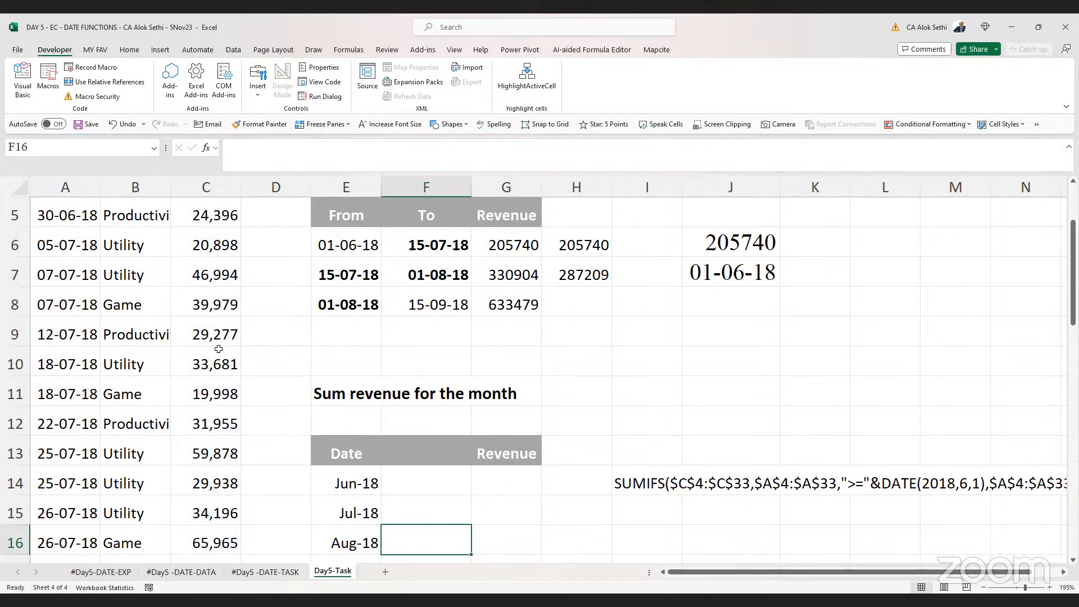
Open the SUMIFS formulas in G6 and G7 for inspection without changing them
{"action": "left_click", "coordinate": [515, 240]}
{"action": "double_click", "coordinate": [514, 240]}
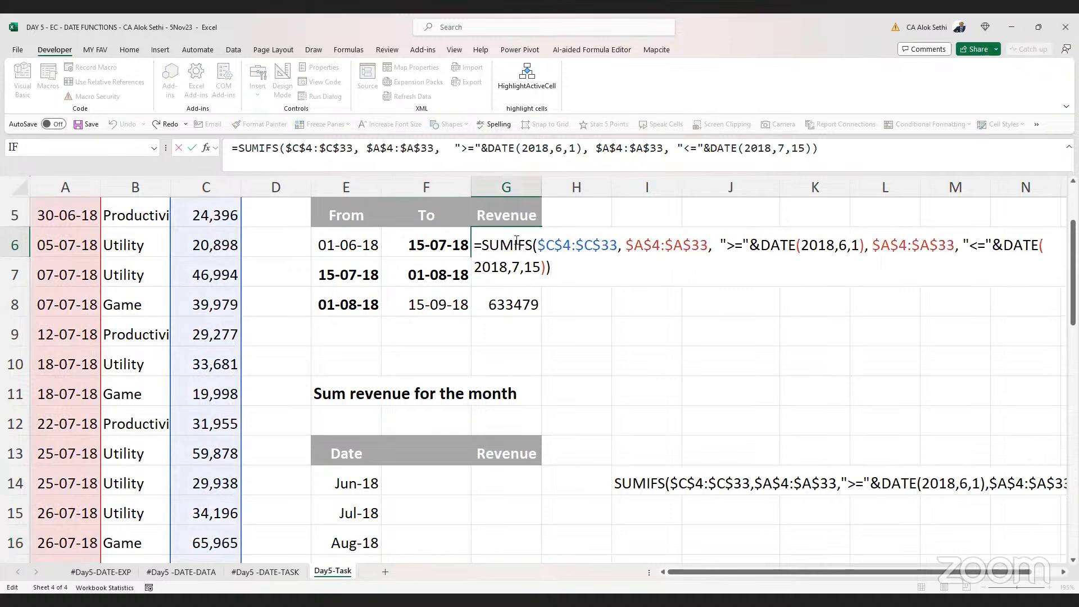
{"action": "key", "text": "Escape"}
{"action": "key", "text": "Down"}
{"action": "key", "text": "F2"}
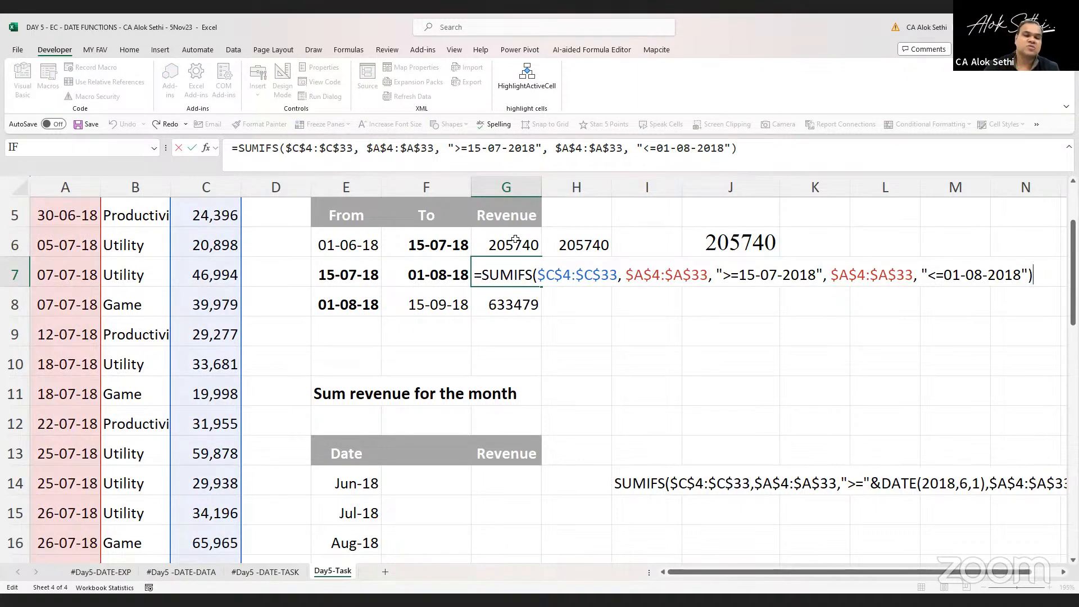
{"action": "key", "text": "Escape"}
Examine the Sum revenue for the month table and the multiple-criteria table below it
{"action": "scroll", "coordinate": [351, 393], "scroll_direction": "down", "scroll_amount": 2}
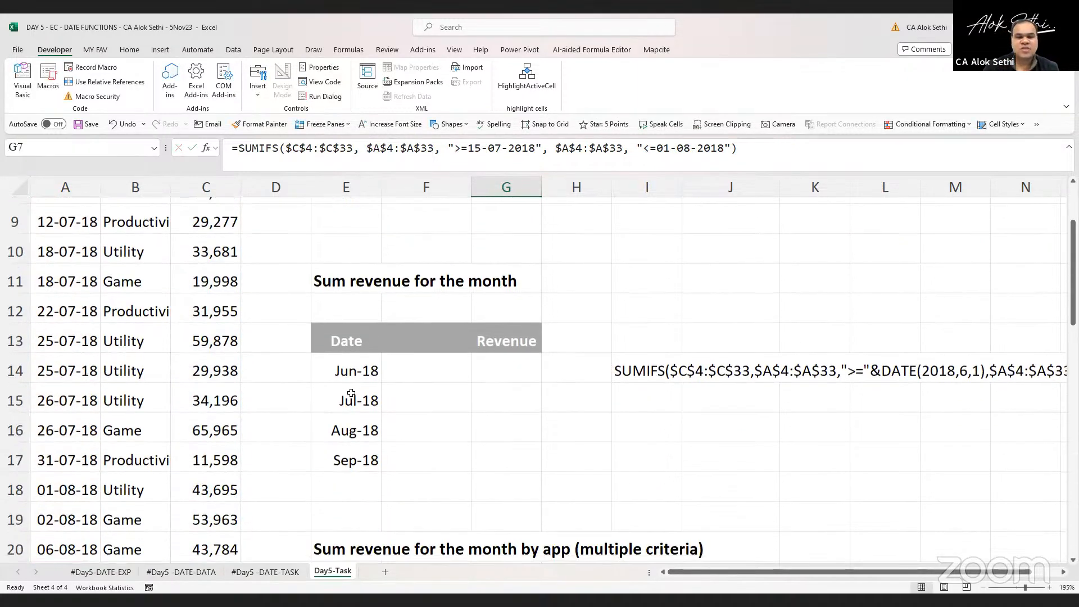
{"action": "scroll", "coordinate": [359, 384], "scroll_direction": "down", "scroll_amount": 2}
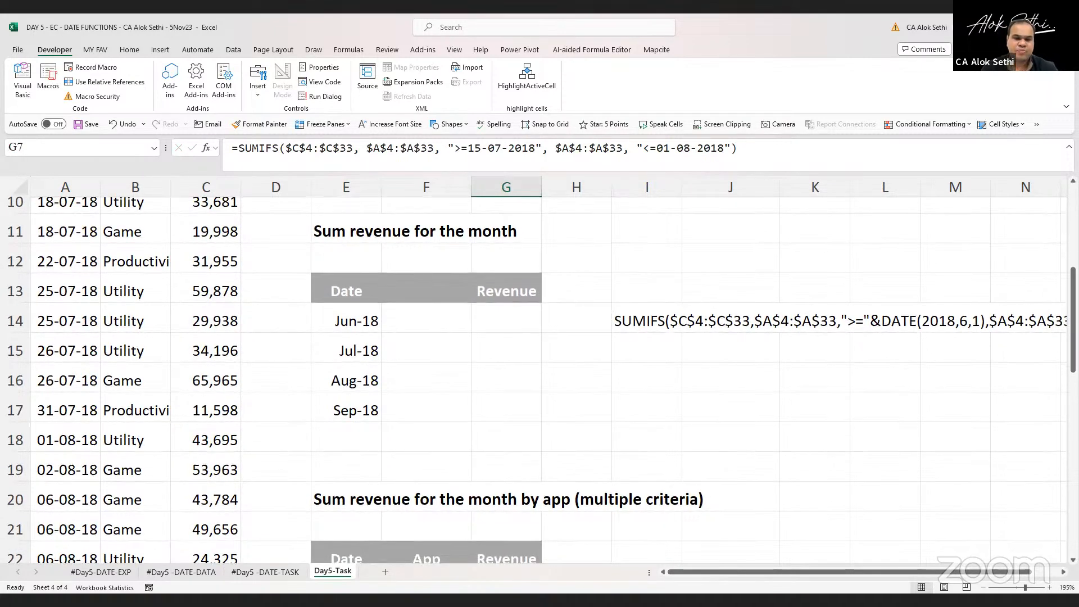
{"action": "left_click", "coordinate": [598, 395]}
{"action": "left_click", "coordinate": [474, 325]}
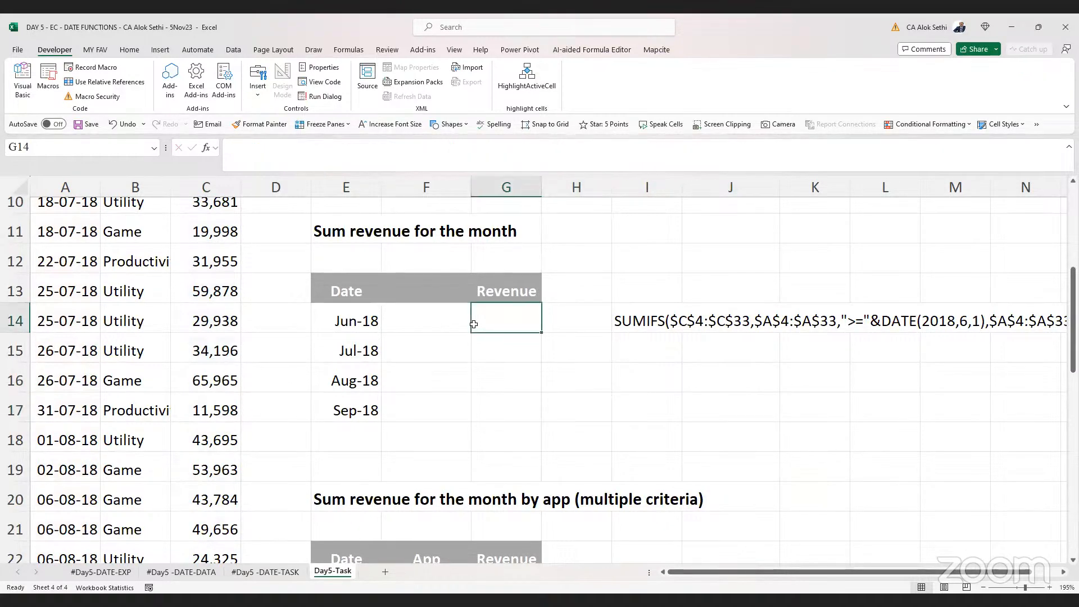
{"action": "scroll", "coordinate": [474, 324], "scroll_direction": "down", "scroll_amount": 2}
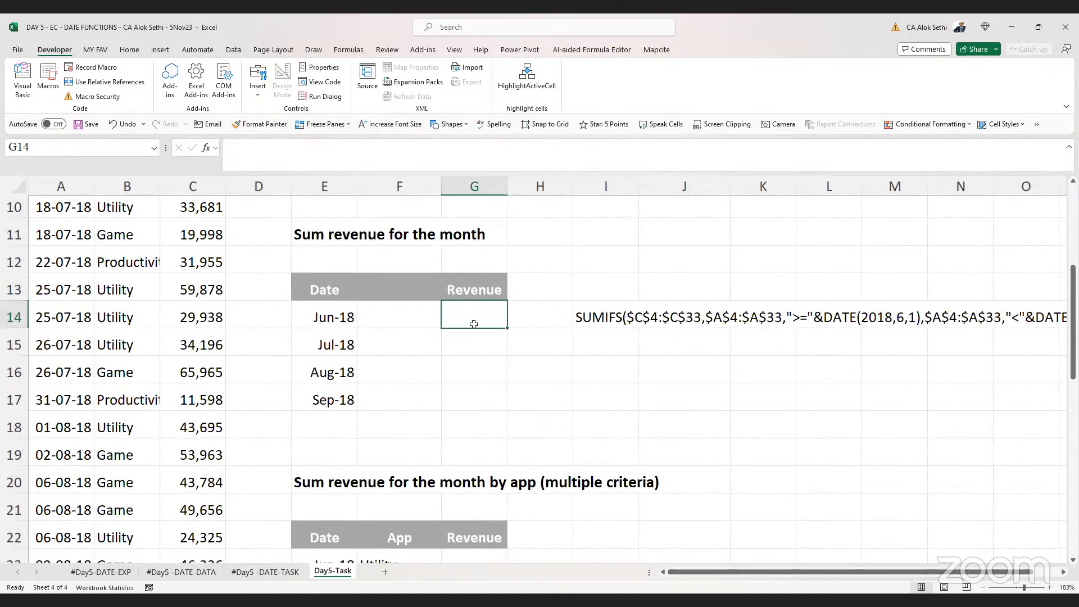
{"action": "scroll", "coordinate": [474, 324], "scroll_direction": "up", "scroll_amount": 1}
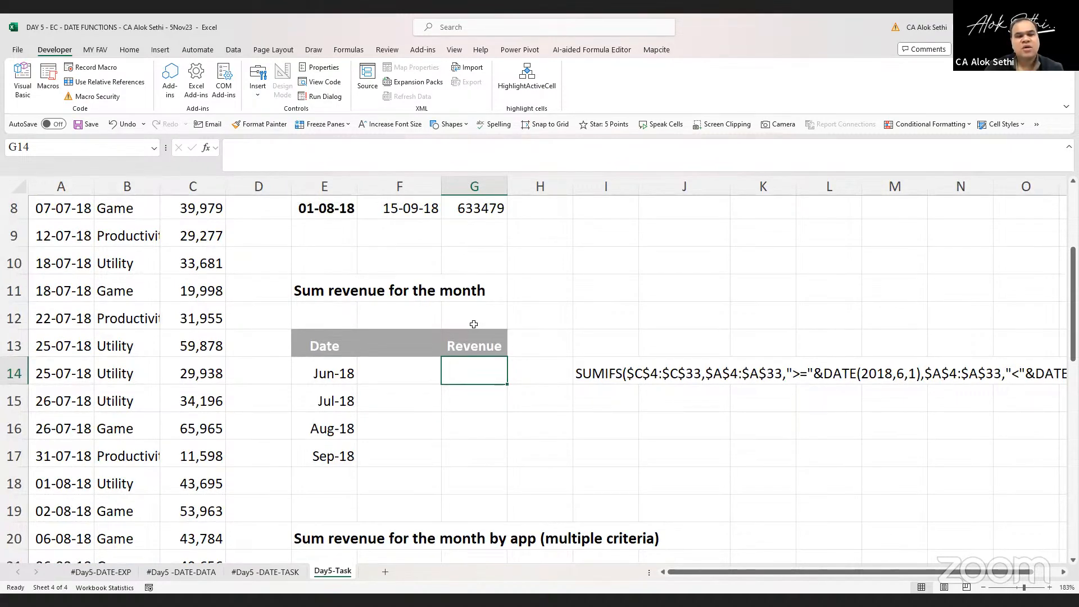
{"action": "scroll", "coordinate": [474, 325], "scroll_direction": "up", "scroll_amount": 1}
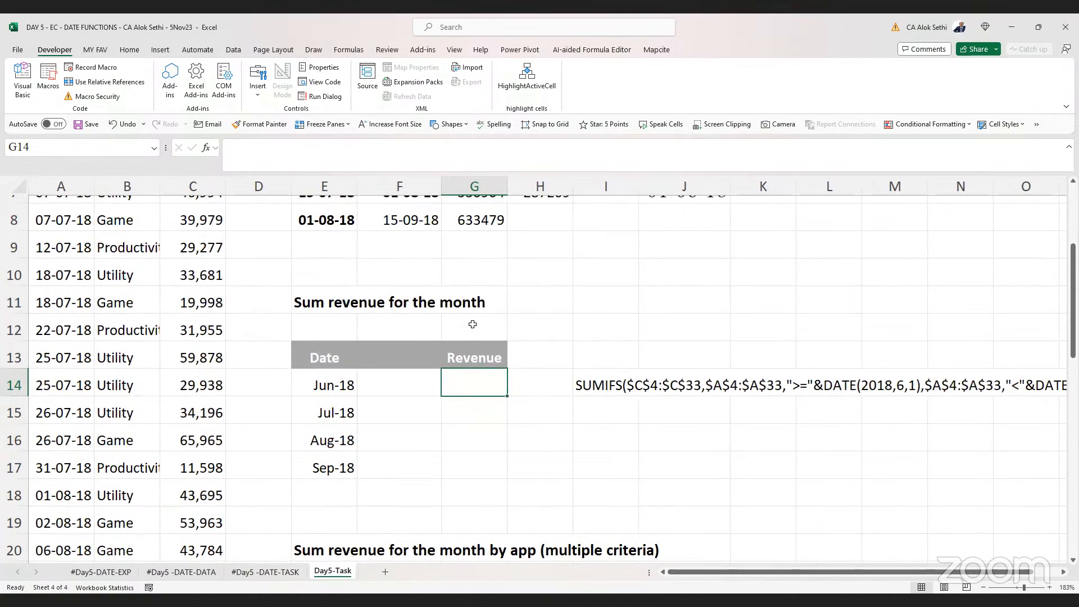
{"action": "scroll", "coordinate": [473, 324], "scroll_direction": "up", "scroll_amount": 1}
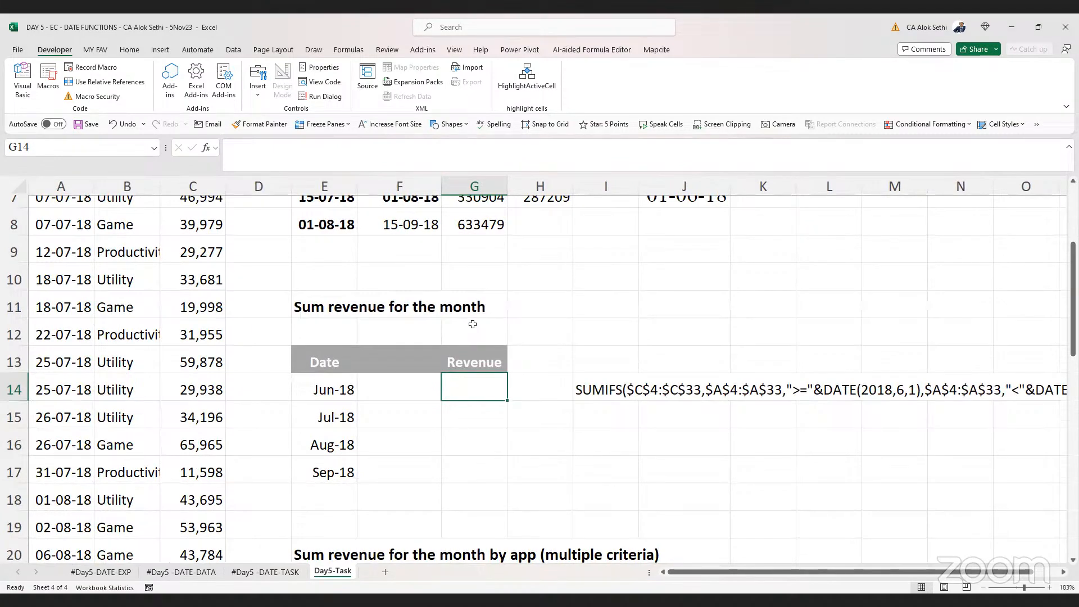
{"action": "left_click", "coordinate": [473, 324]}
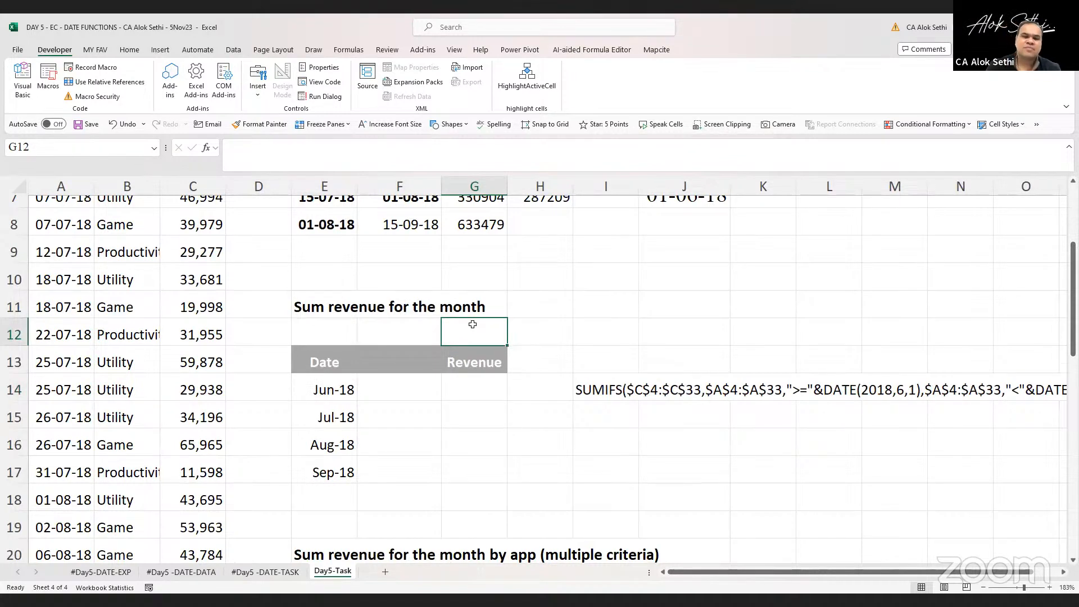
{"action": "key", "text": "Down"}
{"action": "key", "text": "Down"}
{"action": "key", "text": "Left"}
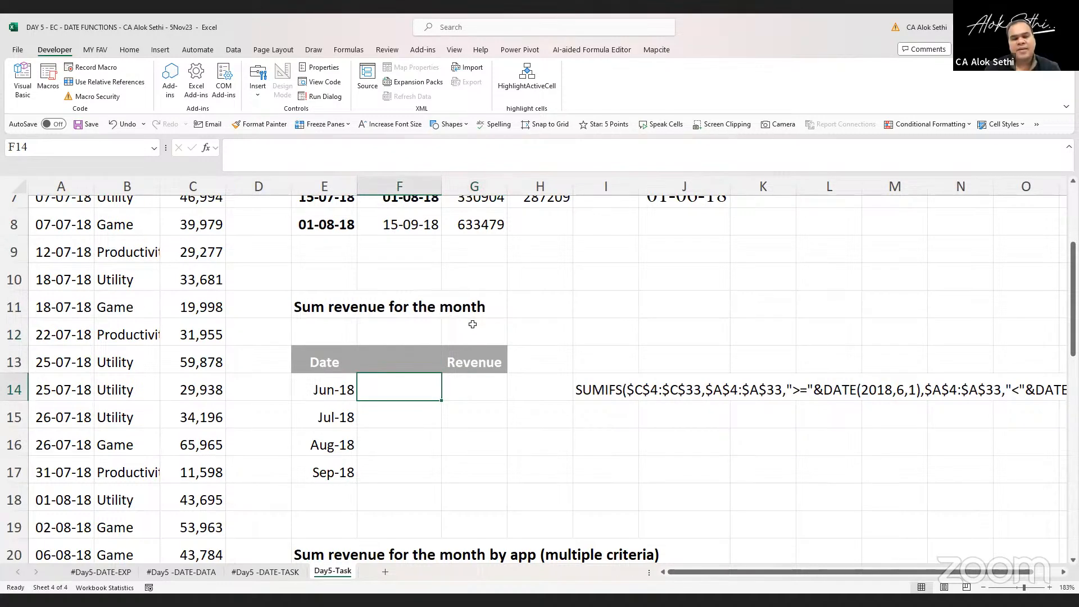
{"action": "key", "text": "Right"}
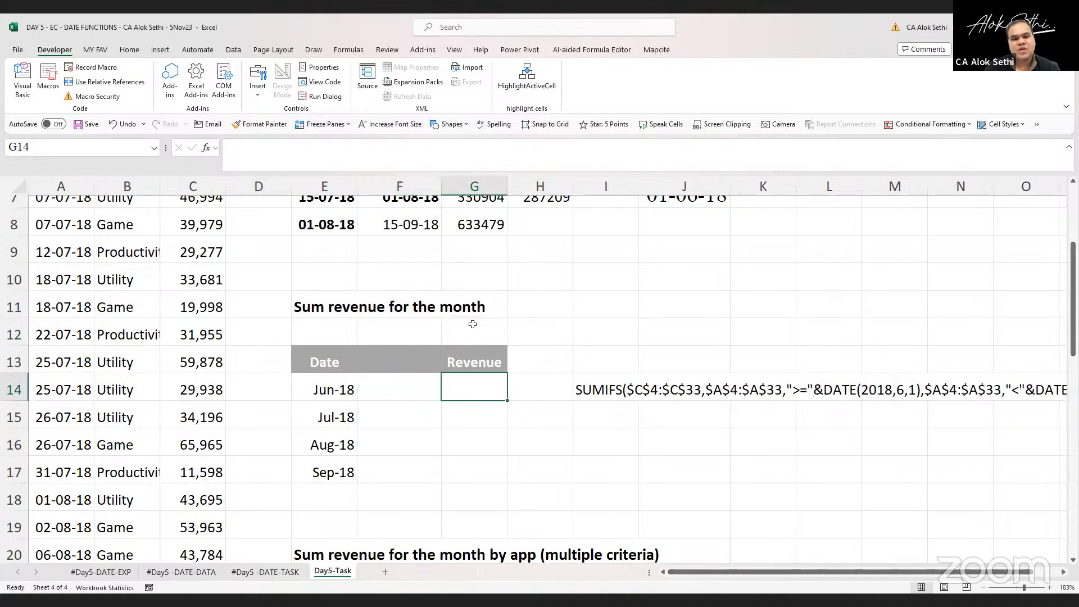
{"action": "key", "text": "Left"}
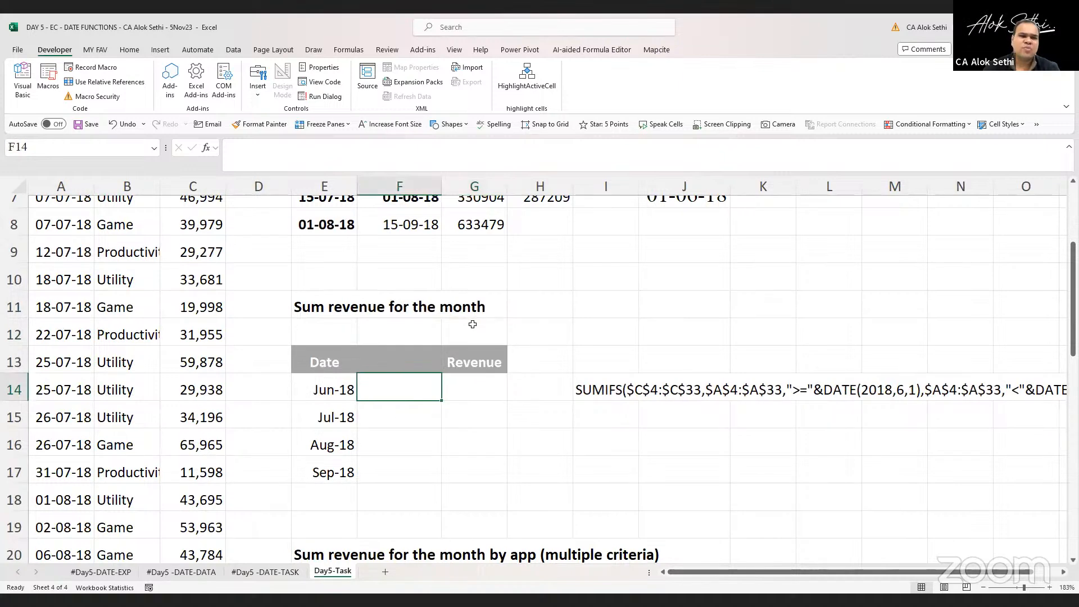
{"action": "scroll", "coordinate": [472, 324], "scroll_direction": "up", "scroll_amount": 3}
{"action": "scroll", "coordinate": [472, 324], "scroll_direction": "down", "scroll_amount": 1}
{"action": "scroll", "coordinate": [473, 324], "scroll_direction": "down", "scroll_amount": 1}
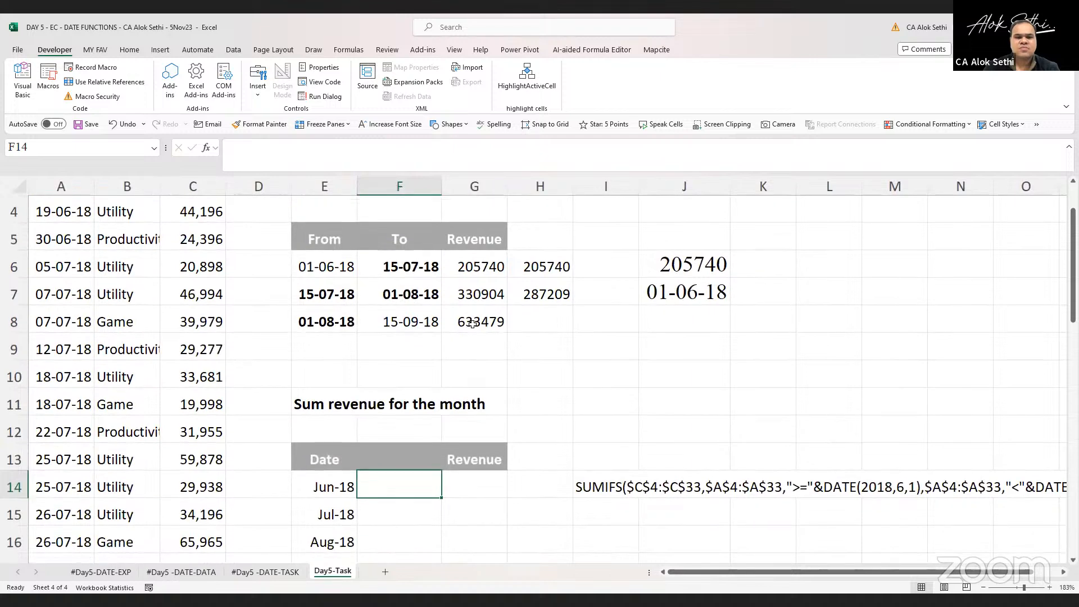
{"action": "left_click", "coordinate": [461, 484]}
{"action": "scroll", "coordinate": [461, 484], "scroll_direction": "up", "scroll_amount": 1}
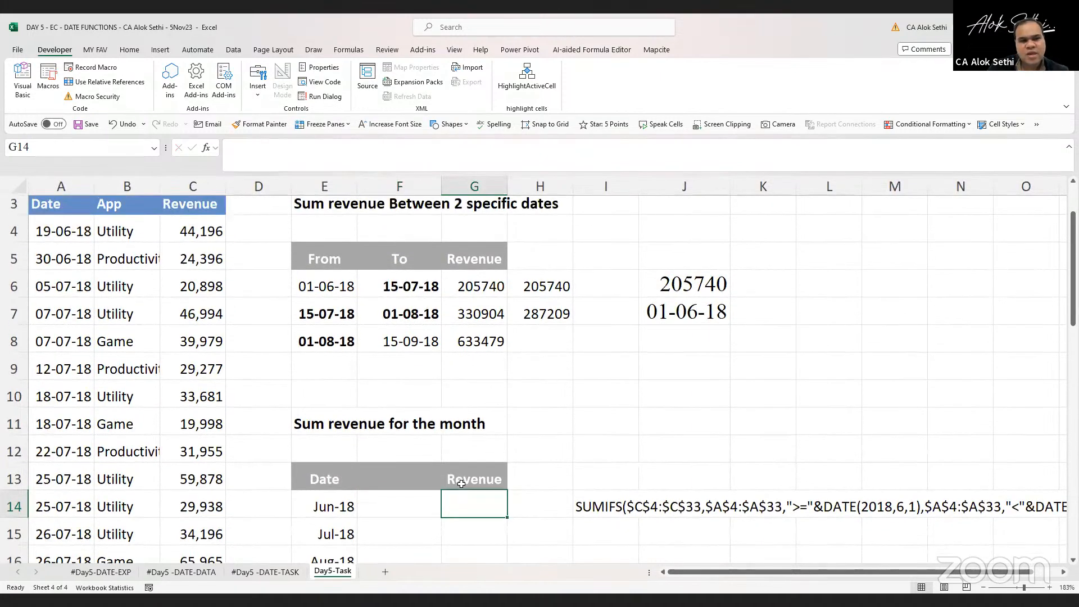
{"action": "scroll", "coordinate": [461, 484], "scroll_direction": "down", "scroll_amount": 1}
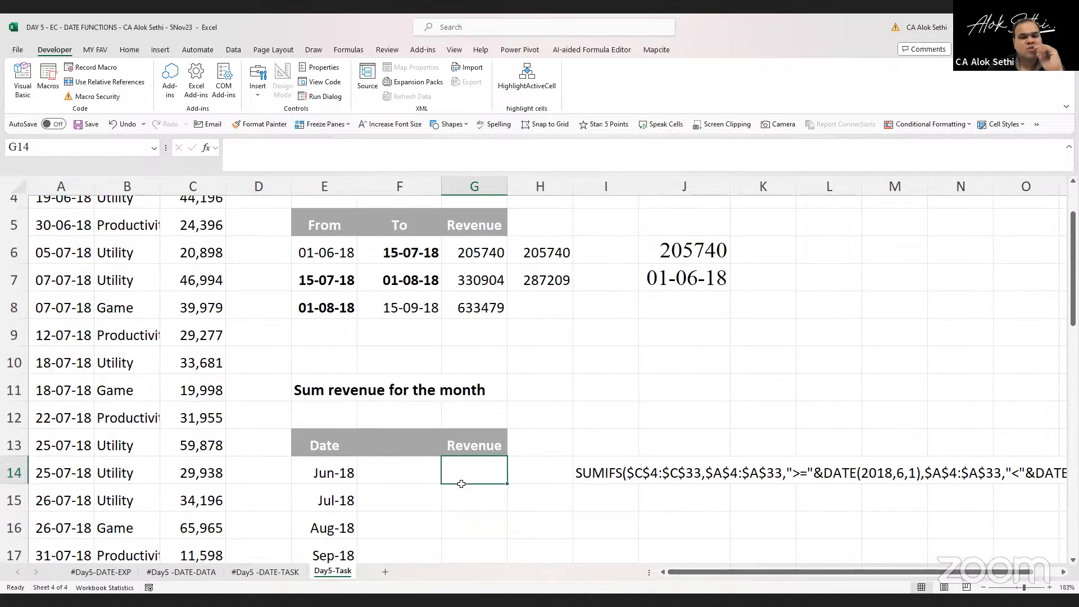
{"action": "type", "text": "="}
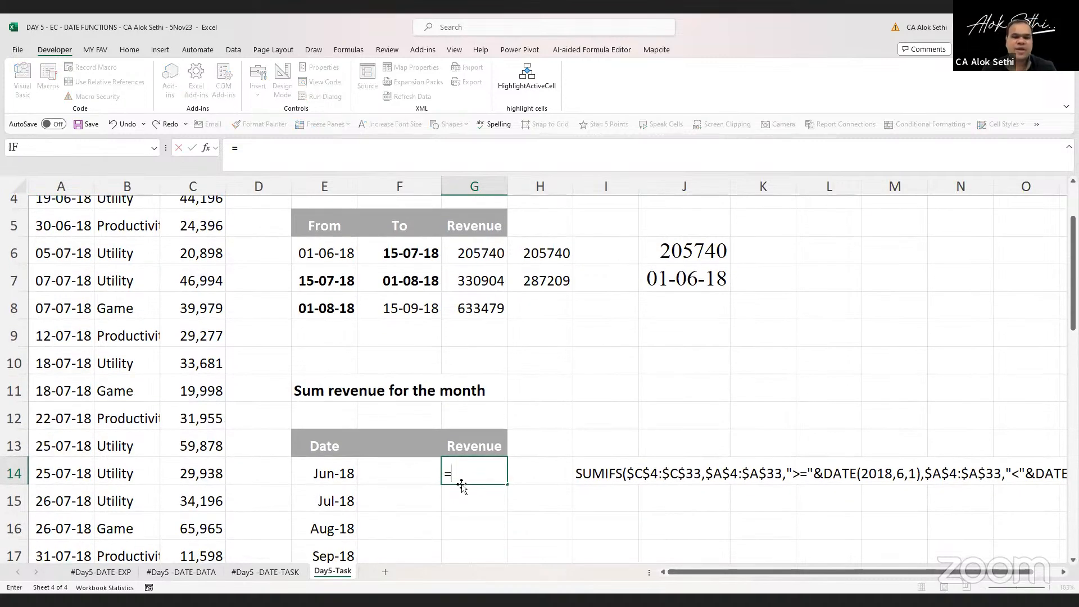
{"action": "type", "text": "sumif("}
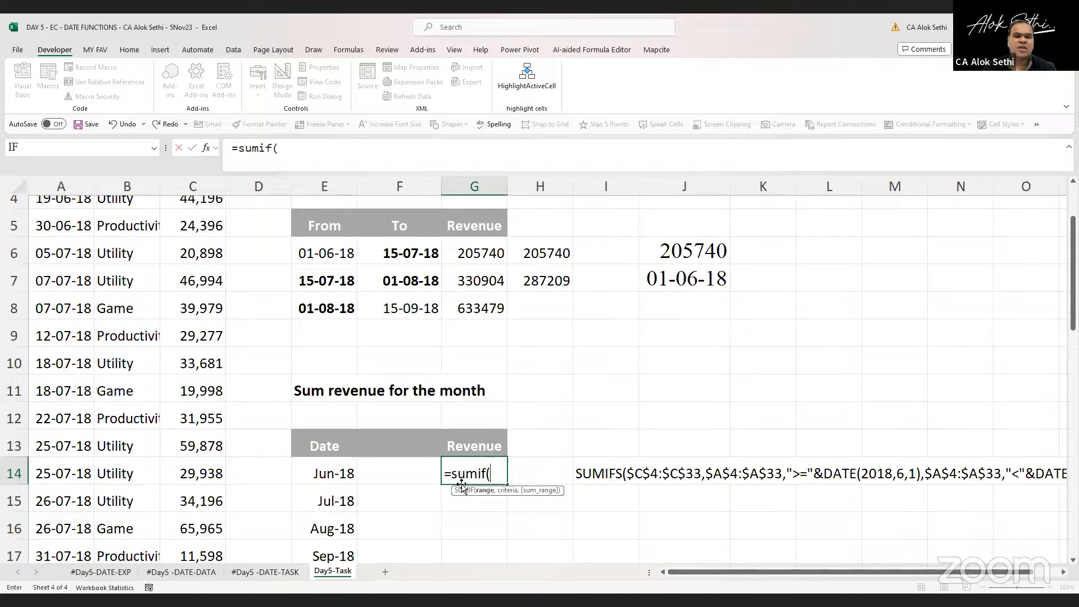
{"action": "scroll", "coordinate": [155, 364], "scroll_direction": "up", "scroll_amount": 3}
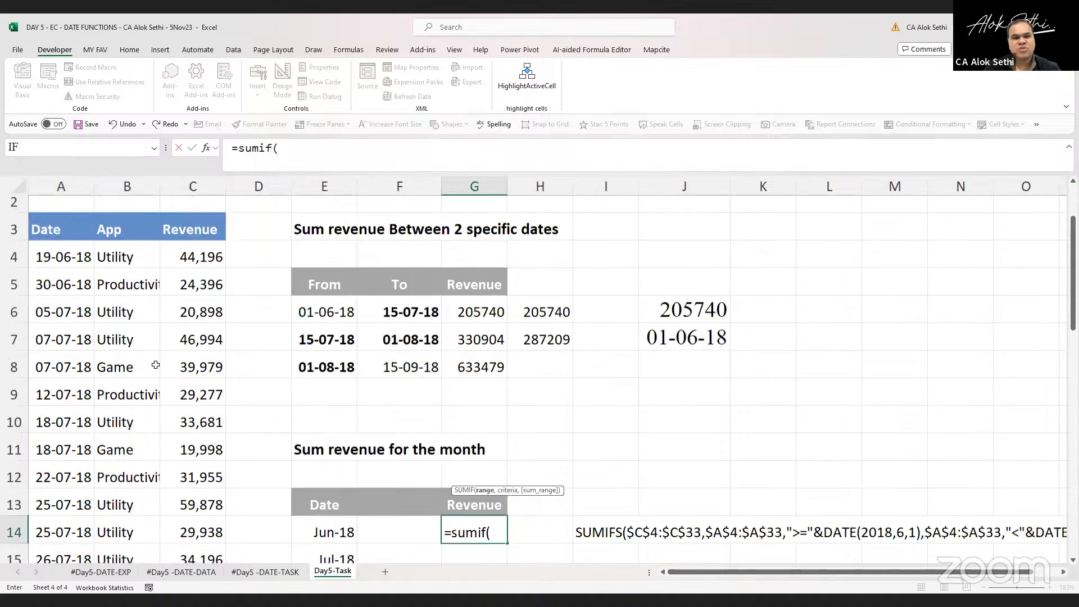
{"action": "left_click", "coordinate": [69, 263]}
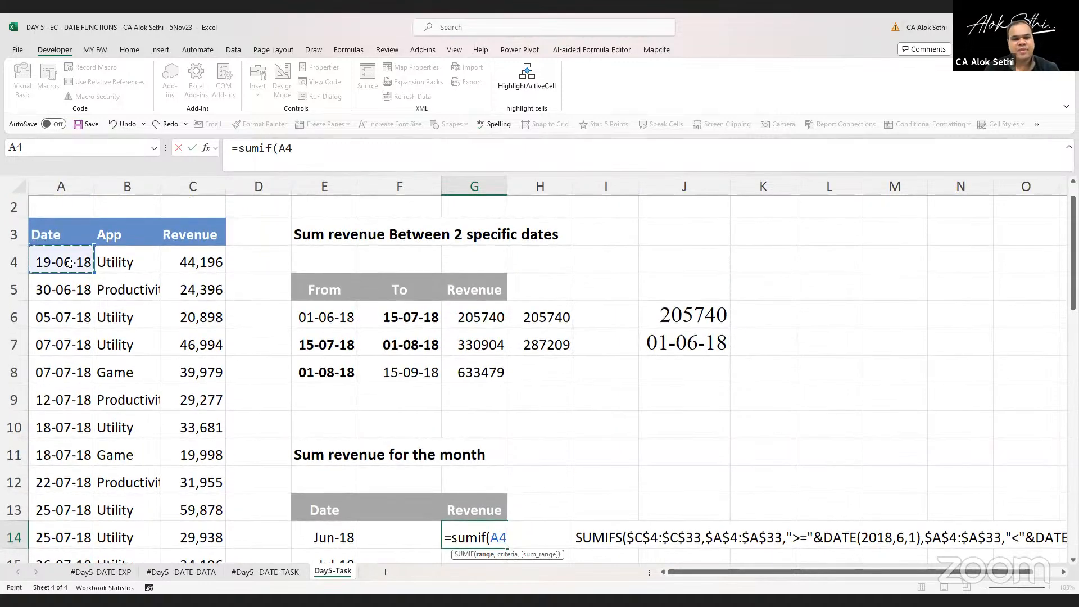
{"action": "key", "text": "ctrl+shift+Down"}
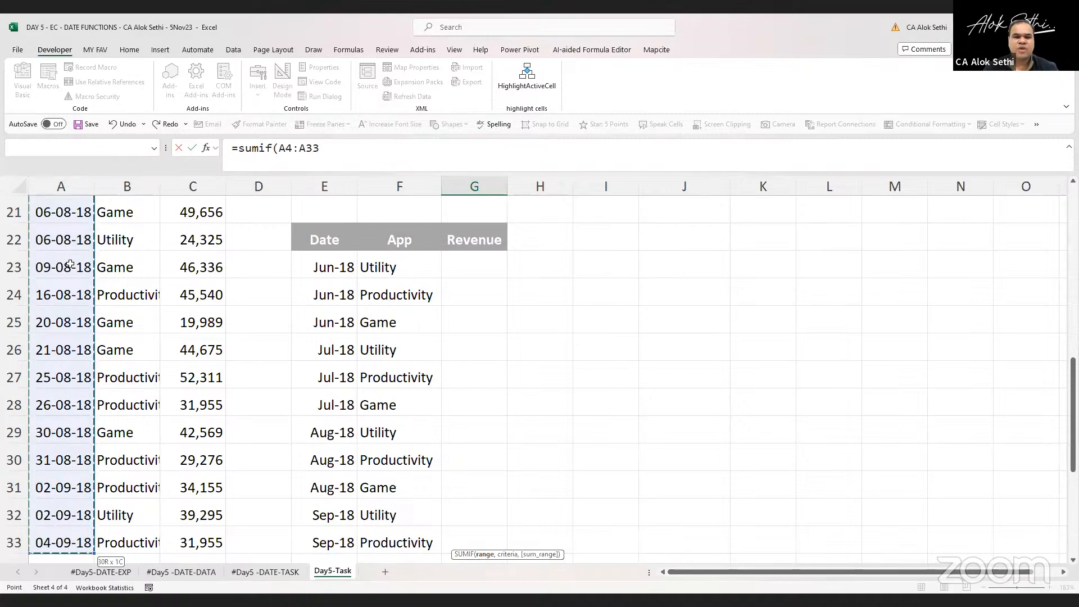
{"action": "key", "text": "ctrl+BackSpace"}
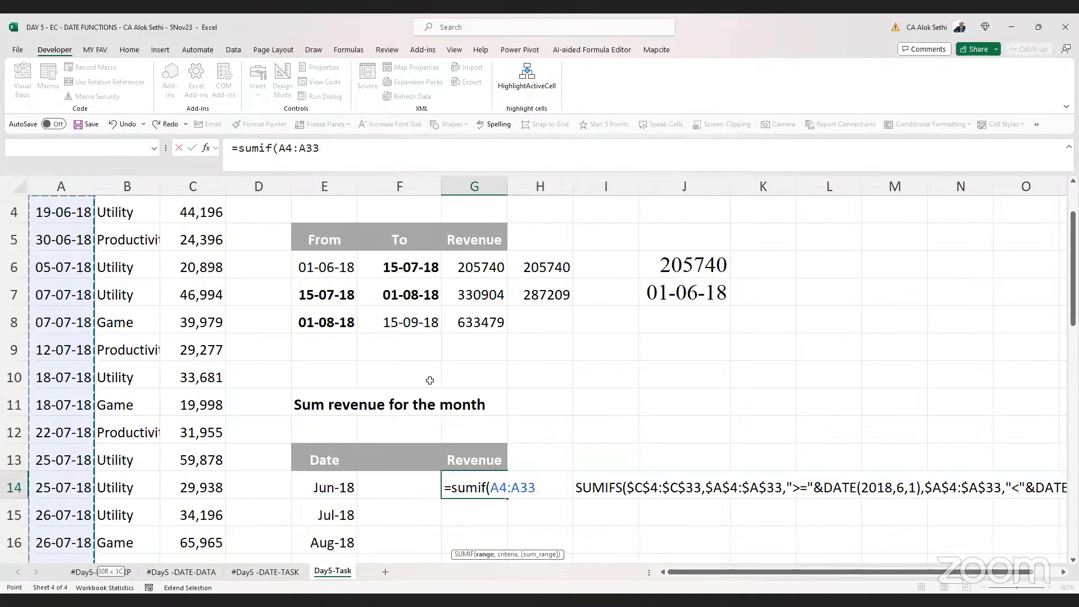
{"action": "type", "text": ","}
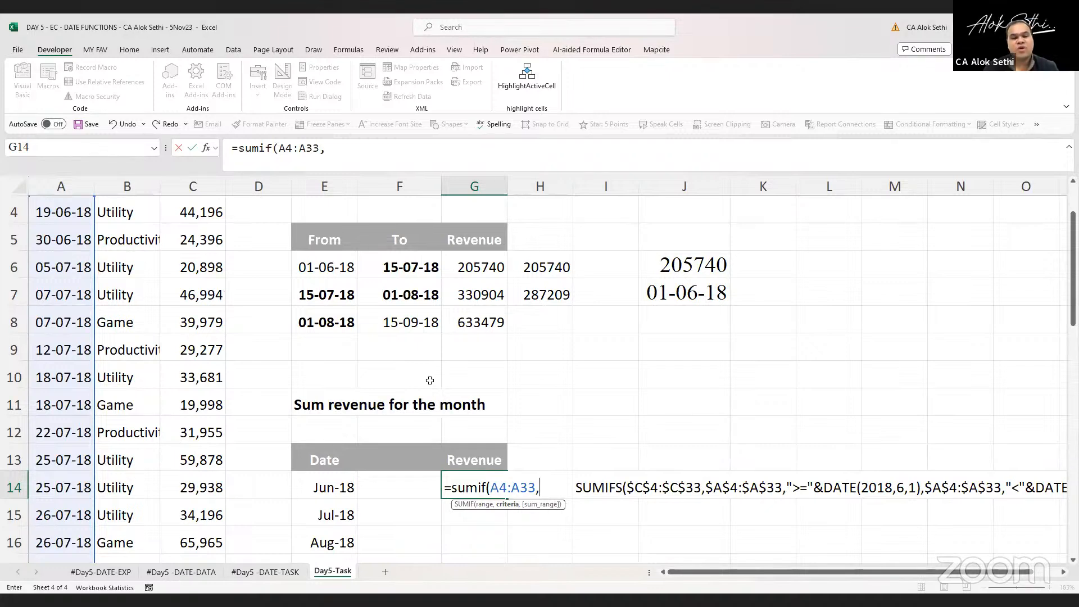
{"action": "key", "text": "Escape"}
Insert a new column D beside the data table and title it Month
{"action": "left_click", "coordinate": [150, 188]}
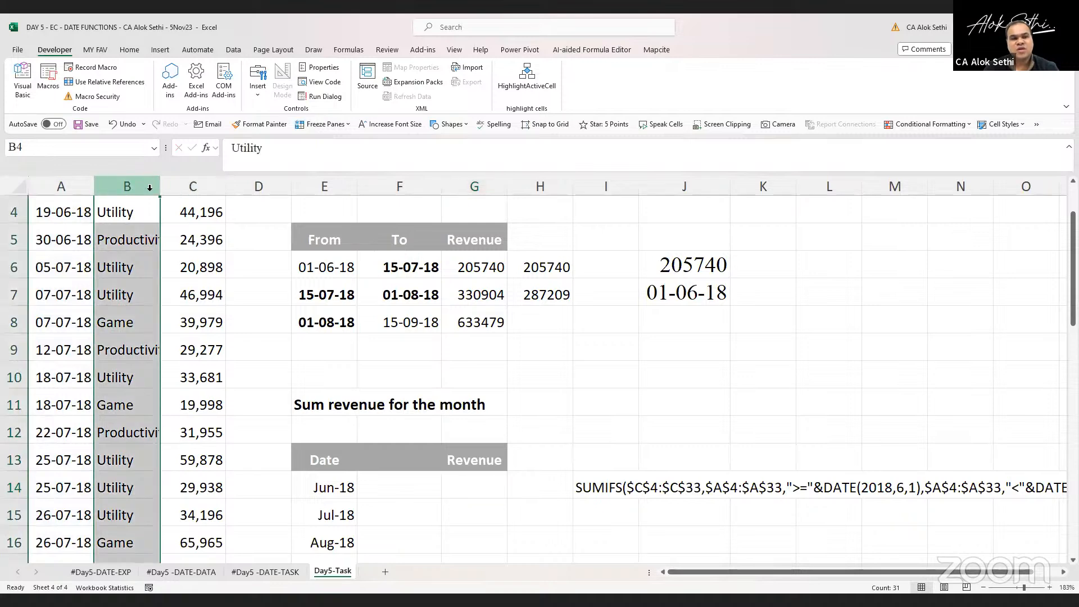
{"action": "left_click", "coordinate": [270, 187]}
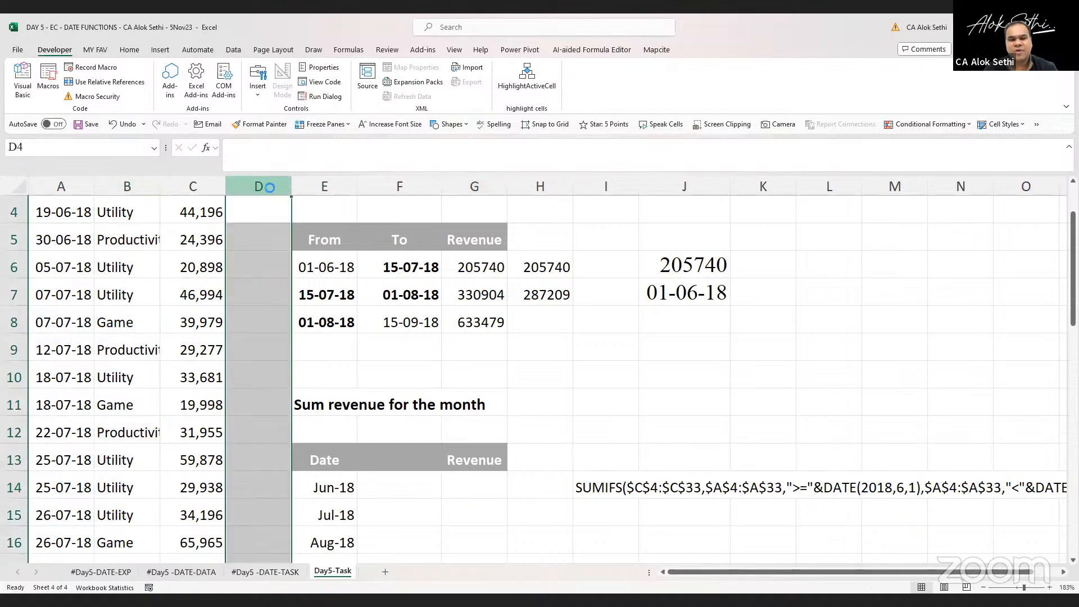
{"action": "key", "text": "ctrl+plus"}
{"action": "key", "text": "Right"}
{"action": "key", "text": "Up"}
{"action": "key", "text": "Up"}
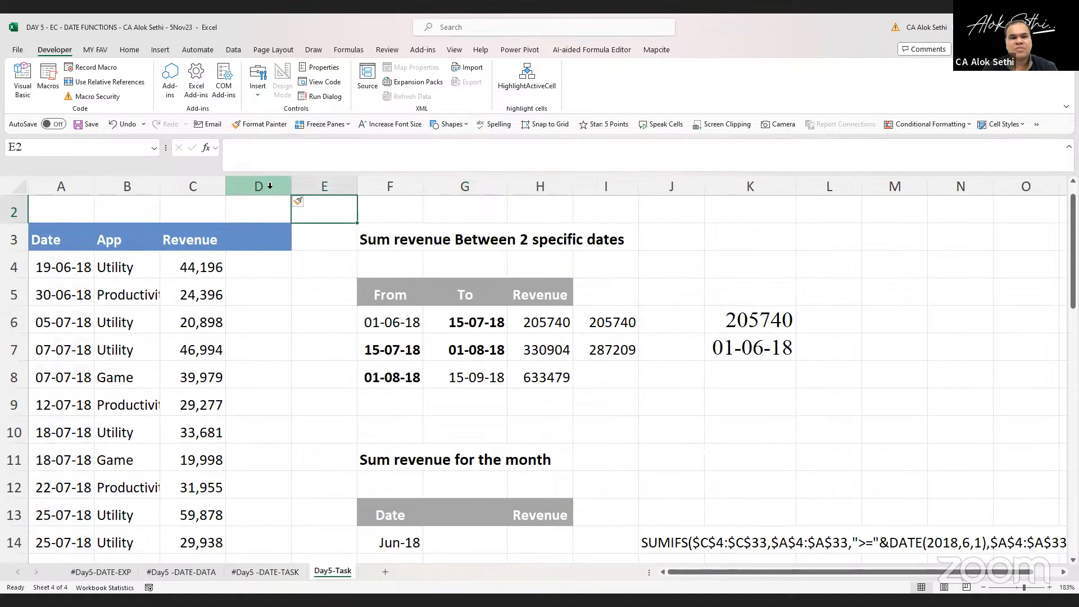
{"action": "key", "text": "Down"}
{"action": "key", "text": "Left"}
{"action": "type", "text": "Month"}
{"action": "key", "text": "Down"}
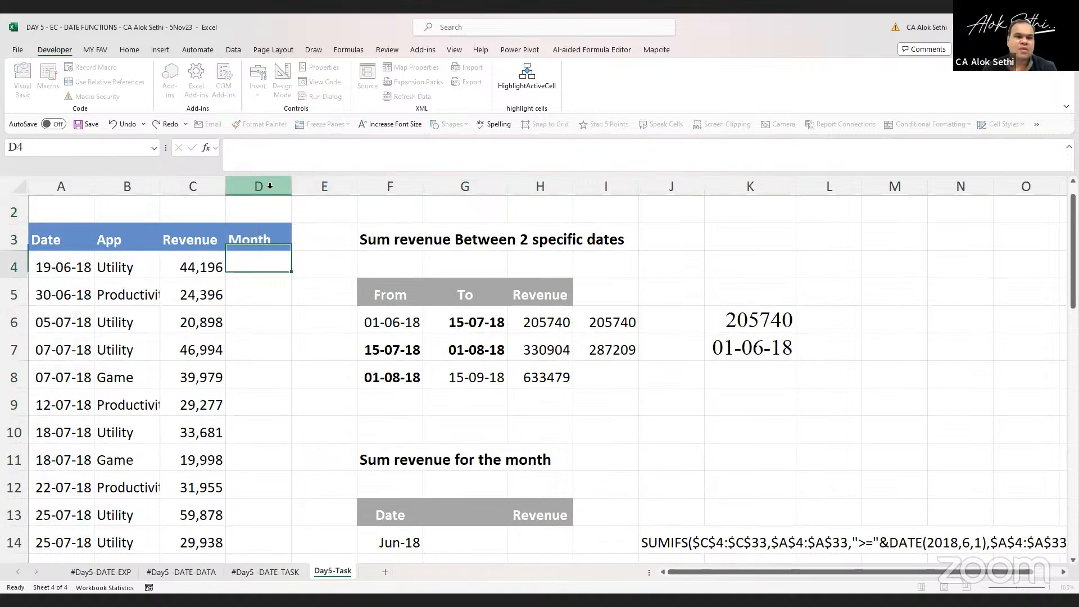
Enter a formula in D4 returning the month of the date in A4 with MONTH
{"action": "type", "text": "="}
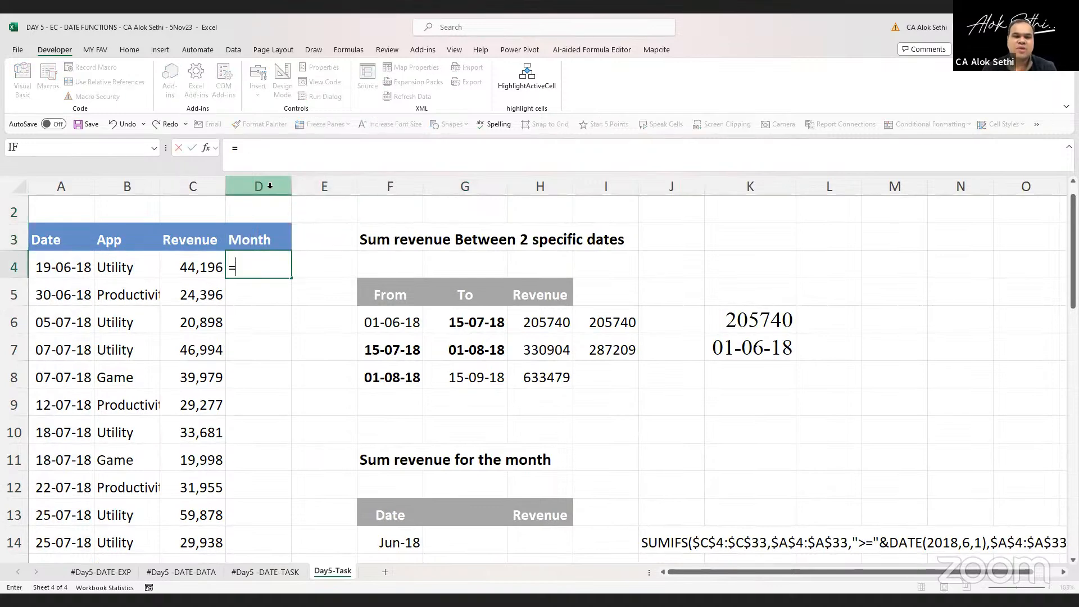
{"action": "type", "text": "month("}
{"action": "key", "text": "Left"}
{"action": "key", "text": "Left"}
{"action": "key", "text": "Left"}
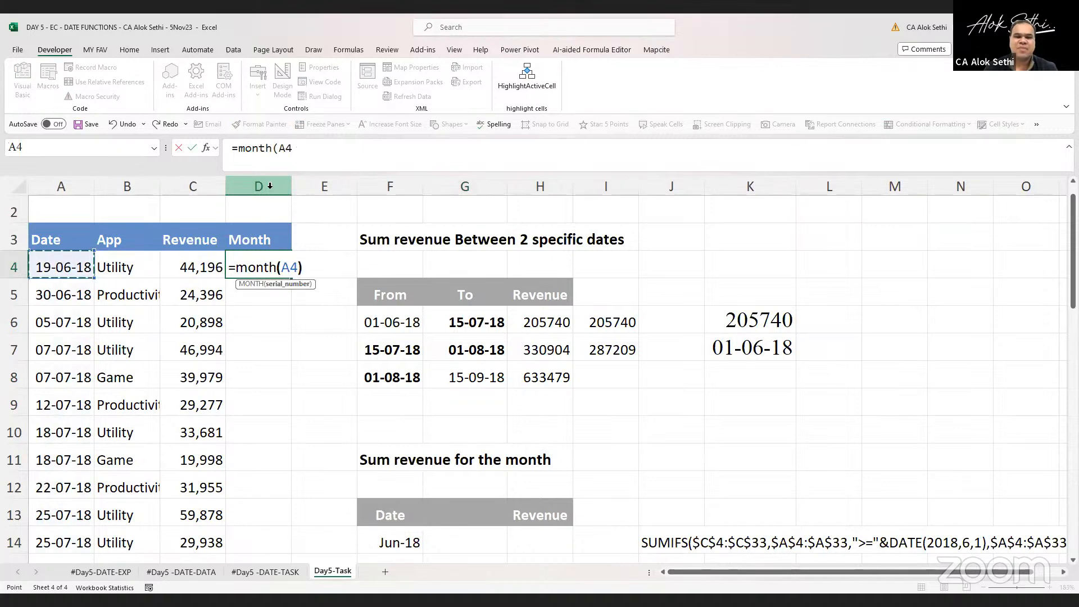
{"action": "key", "text": "Return"}
Fill the MONTH formula down column D to the last data row 33
{"action": "key", "text": "Up"}
{"action": "key", "text": "ctrl+shift+Down"}
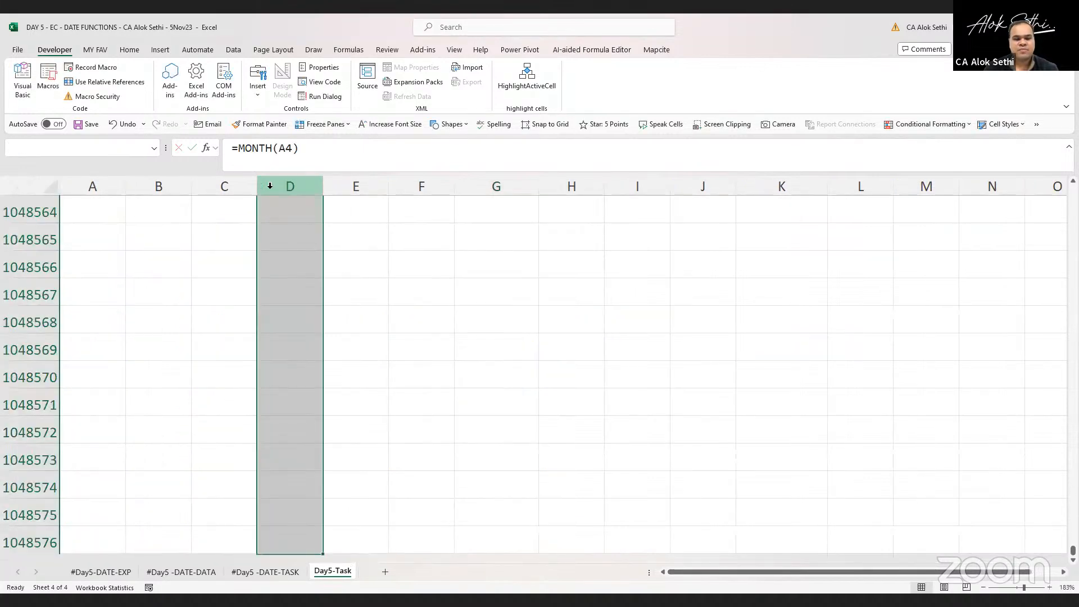
{"action": "key", "text": "ctrl+Up"}
{"action": "key", "text": "Down"}
{"action": "key", "text": "Left"}
{"action": "key", "text": "ctrl+Down"}
{"action": "key", "text": "Right"}
{"action": "key", "text": "ctrl+shift+Up"}
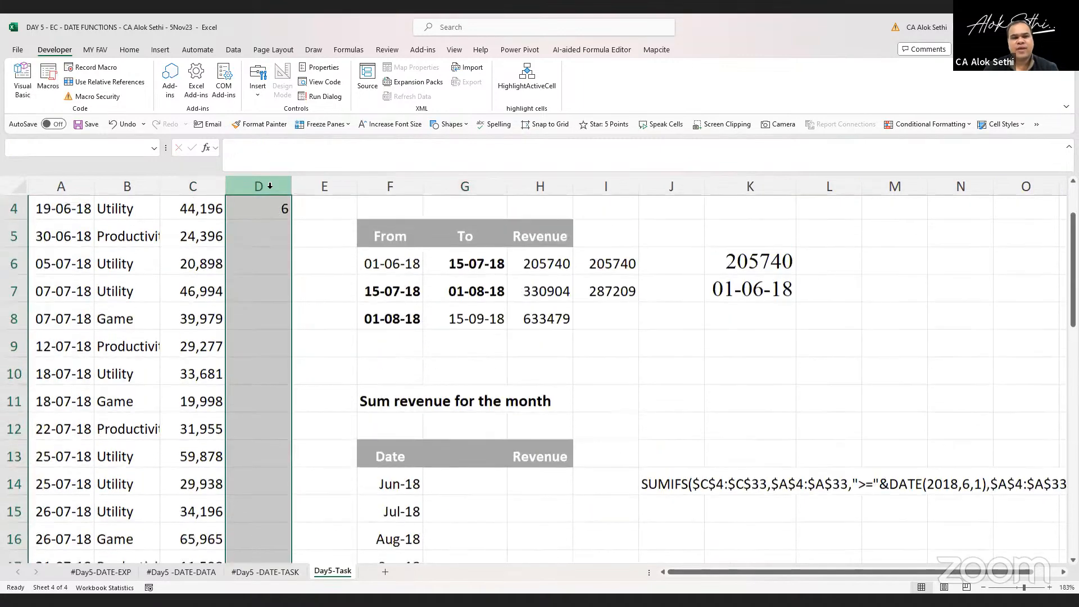
{"action": "key", "text": "shift+Down"}
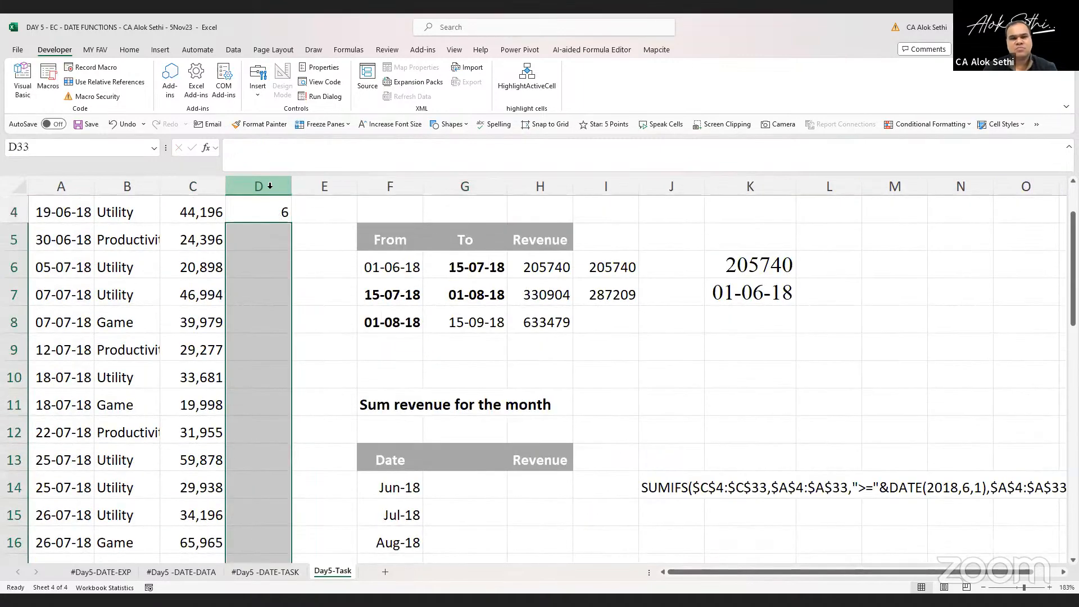
{"action": "key", "text": "shift+Up"}
{"action": "key", "text": "ctrl+d"}
{"action": "key", "text": "shift+Down"}
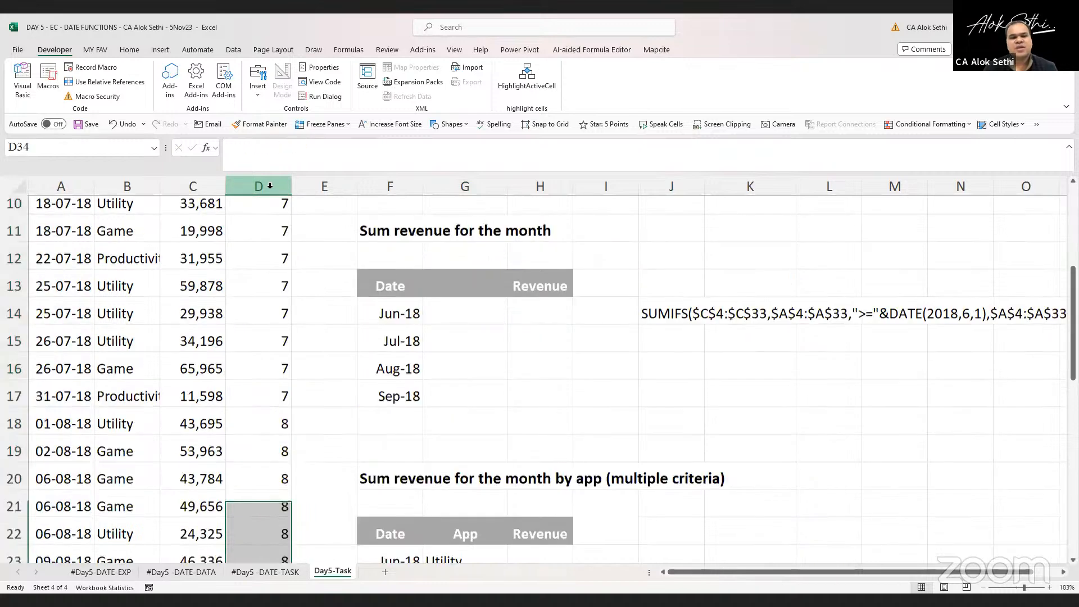
{"action": "key", "text": "Up"}
{"action": "key", "text": "ctrl+Up"}
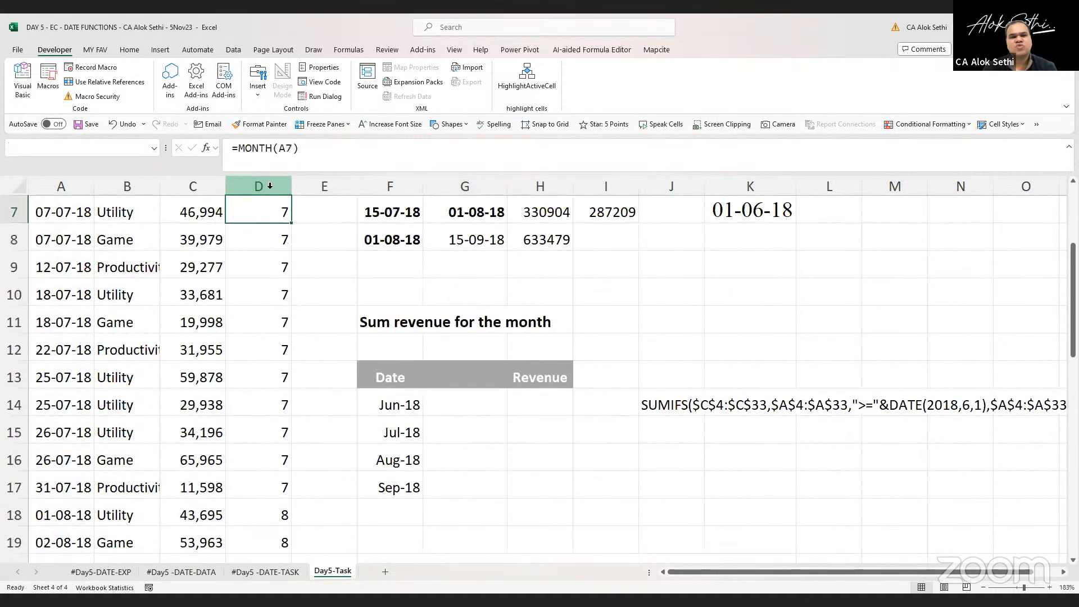
Examine the Month column and the month revenue tables, ending on the Jun-18 revenue cell
{"action": "key", "text": "ctrl+Up"}
{"action": "key", "text": "Down"}
{"action": "key", "text": "Down"}
{"action": "key", "text": "Down"}
{"action": "key", "text": "Down"}
{"action": "key", "text": "Down"}
{"action": "key", "text": "Down"}
{"action": "key", "text": "Down"}
{"action": "key", "text": "Down"}
{"action": "key", "text": "Down"}
{"action": "key", "text": "Down"}
{"action": "key", "text": "Down"}
{"action": "key", "text": "Down"}
{"action": "key", "text": "Down"}
{"action": "key", "text": "Down"}
{"action": "key", "text": "Down"}
{"action": "key", "text": "Down"}
{"action": "key", "text": "Down"}
{"action": "key", "text": "Down"}
{"action": "key", "text": "Down"}
{"action": "key", "text": "Down"}
{"action": "key", "text": "Right"}
{"action": "key", "text": "Right"}
{"action": "key", "text": "Right"}
{"action": "key", "text": "Right"}
{"action": "key", "text": "Right"}
{"action": "key", "text": "Up"}
{"action": "key", "text": "Up"}
{"action": "key", "text": "Up"}
{"action": "key", "text": "Up"}
{"action": "key", "text": "Up"}
{"action": "key", "text": "Left"}
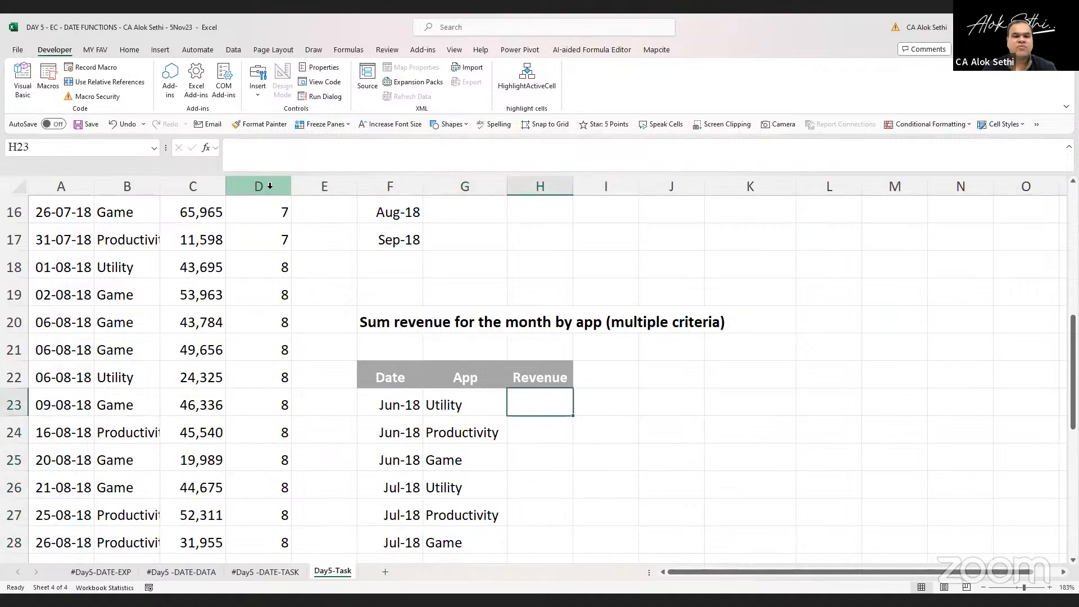
{"action": "key", "text": "Left"}
{"action": "key", "text": "Up"}
{"action": "key", "text": "Up"}
{"action": "key", "text": "Up"}
{"action": "key", "text": "ctrl+Up"}
{"action": "key", "text": "Down"}
{"action": "key", "text": "Down"}
{"action": "key", "text": "Down"}
{"action": "key", "text": "Down"}
{"action": "key", "text": "Down"}
{"action": "key", "text": "Down"}
{"action": "key", "text": "Down"}
{"action": "key", "text": "Down"}
{"action": "key", "text": "Up"}
{"action": "key", "text": "Up"}
{"action": "key", "text": "Up"}
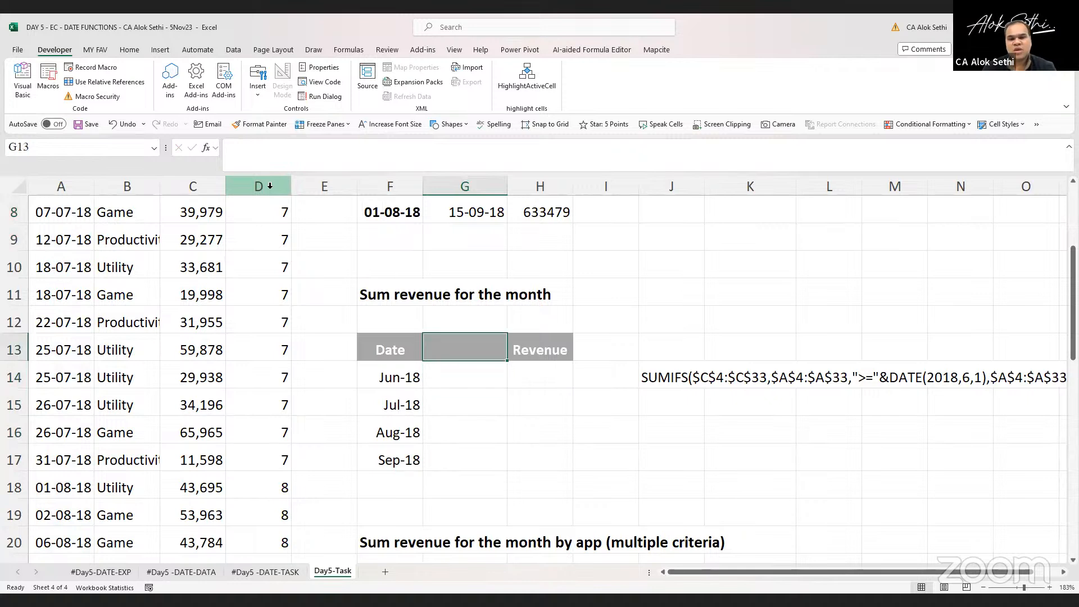
{"action": "key", "text": "Down"}
{"action": "key", "text": "Right"}
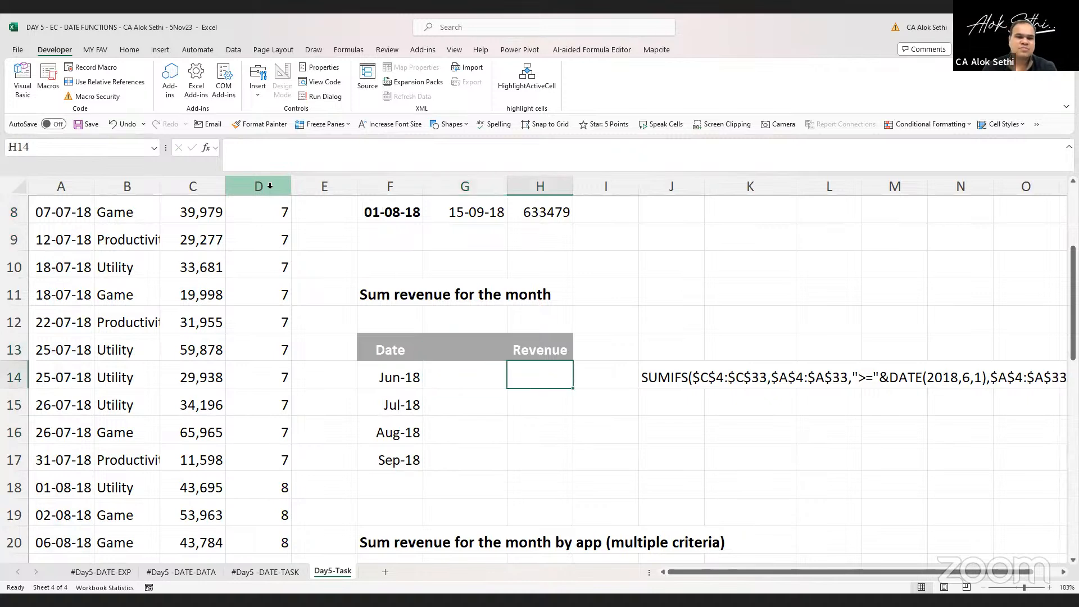
{"action": "type", "text": "="}
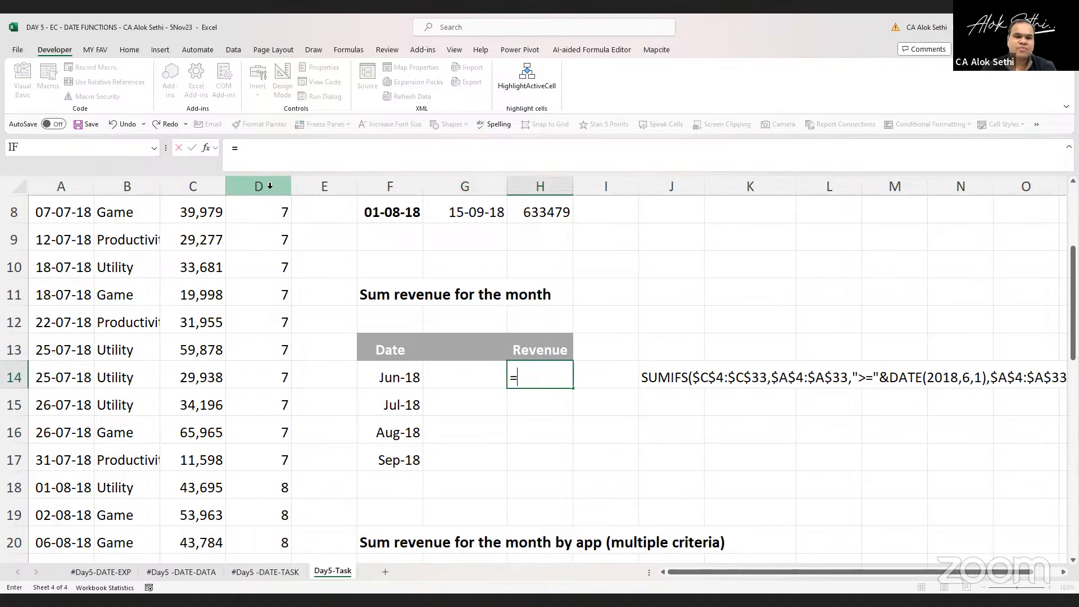
{"action": "type", "text": "sumif("}
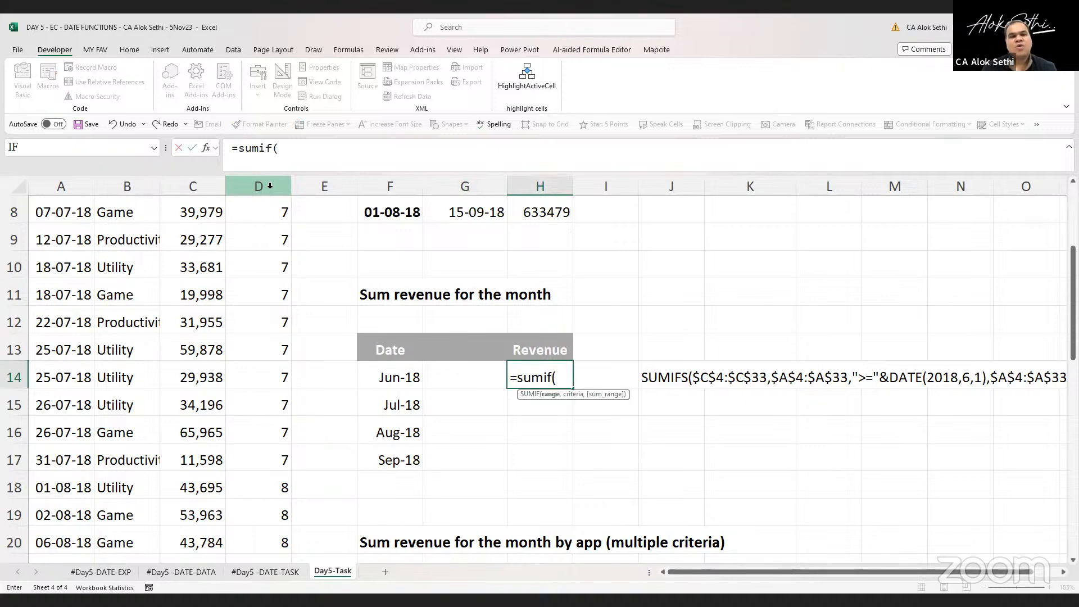
{"action": "key", "text": "Escape"}
Create range names for the data table A3:D33 from its top row only
{"action": "scroll", "coordinate": [168, 245], "scroll_direction": "up", "scroll_amount": 3}
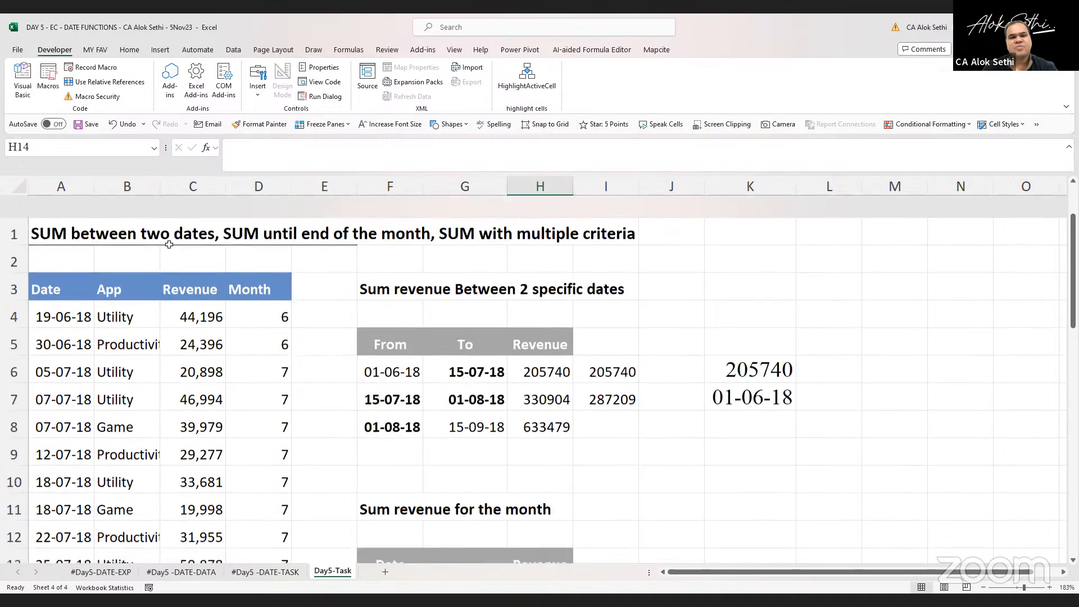
{"action": "left_click", "coordinate": [49, 257]}
{"action": "key", "text": "shift+Right"}
{"action": "key", "text": "shift+Right"}
{"action": "key", "text": "shift+Right"}
{"action": "key", "text": "ctrl+shift+Down"}
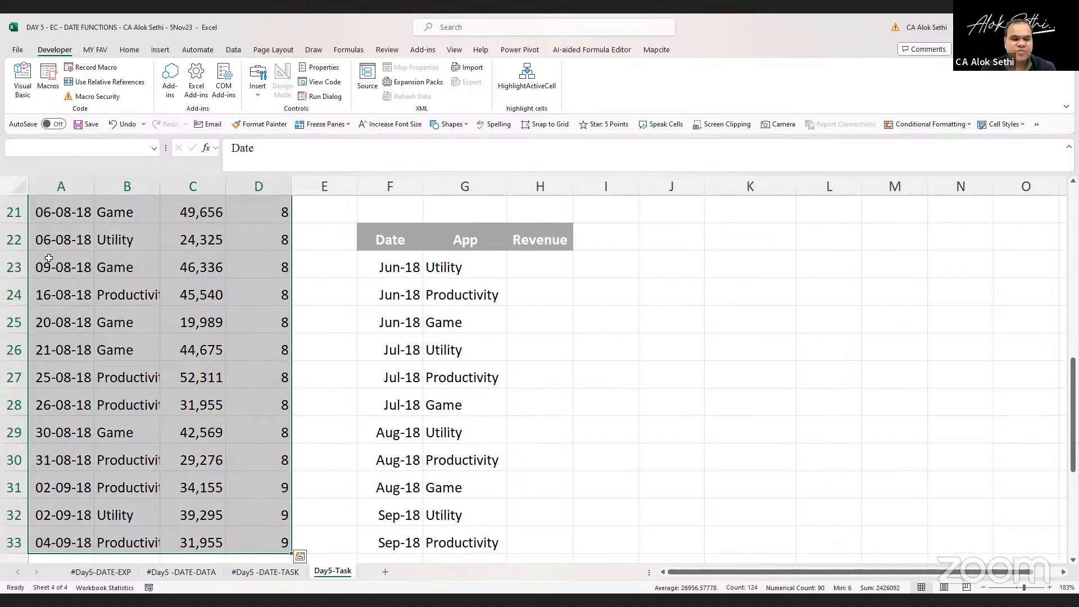
{"action": "key", "text": "ctrl+c"}
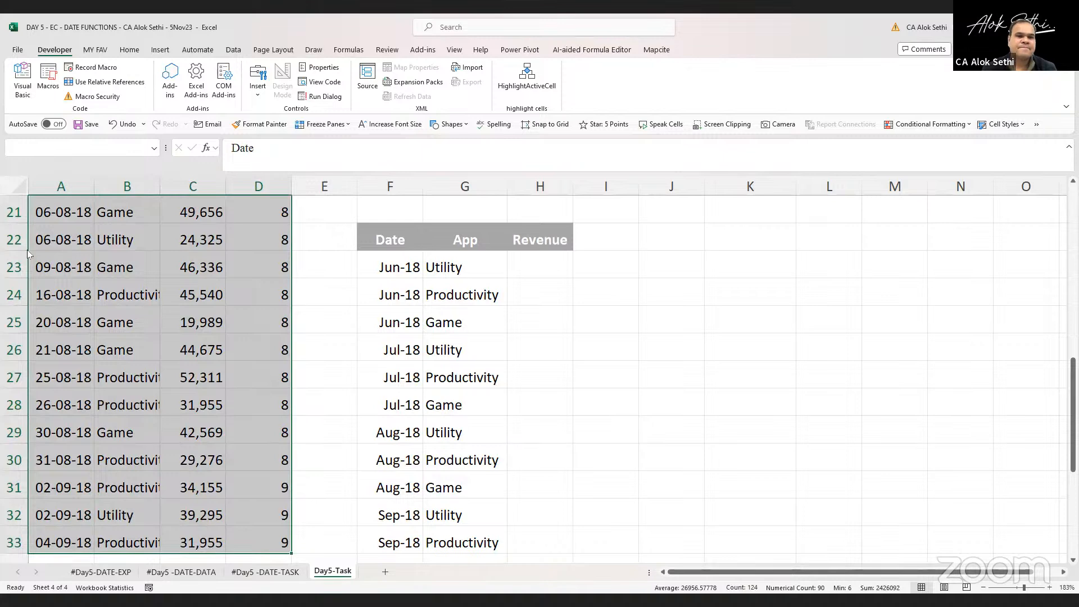
{"action": "key", "text": "ctrl+shift+F3"}
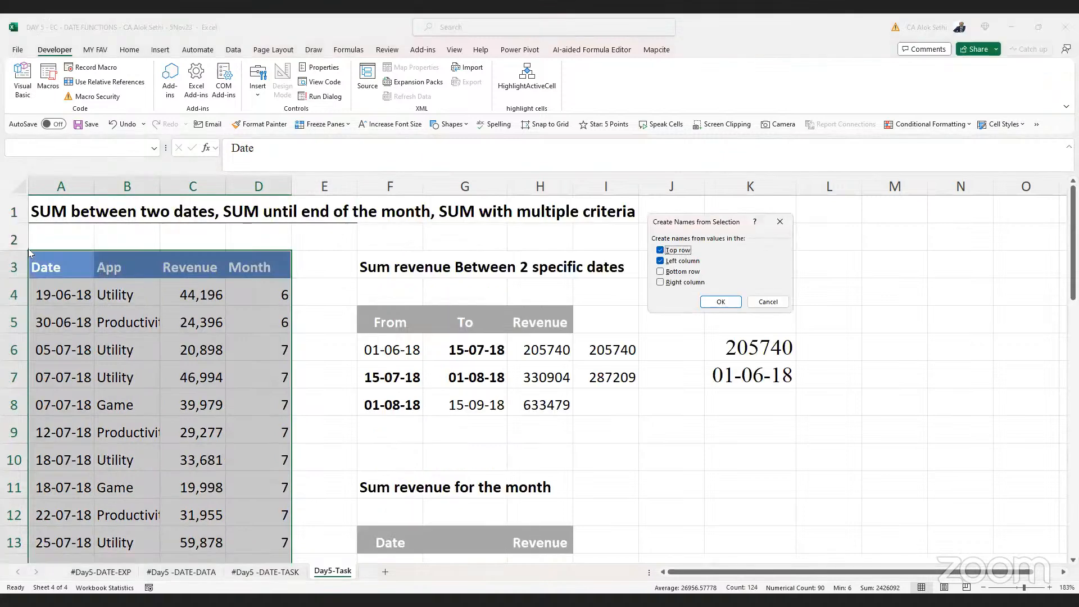
{"action": "left_click", "coordinate": [666, 262]}
{"action": "left_click", "coordinate": [715, 304]}
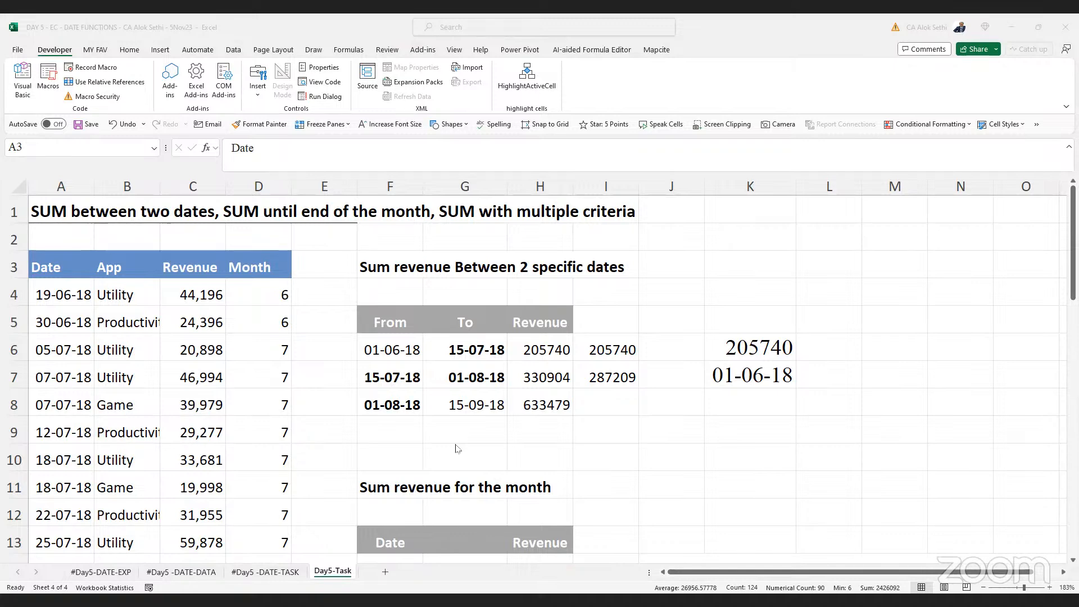
Enter =SUMIF(Month,6,Revenue) as the Jun-18 revenue in H14
{"action": "scroll", "coordinate": [458, 448], "scroll_direction": "down", "scroll_amount": 3}
{"action": "left_click", "coordinate": [538, 316]}
{"action": "type", "text": "="}
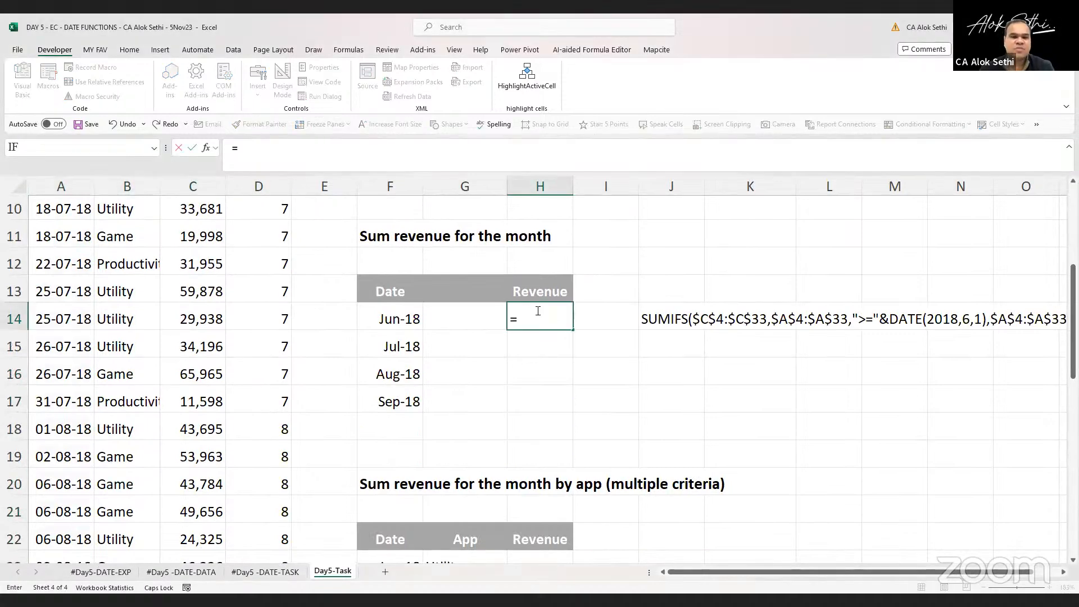
{"action": "type", "text": "SUMIF("}
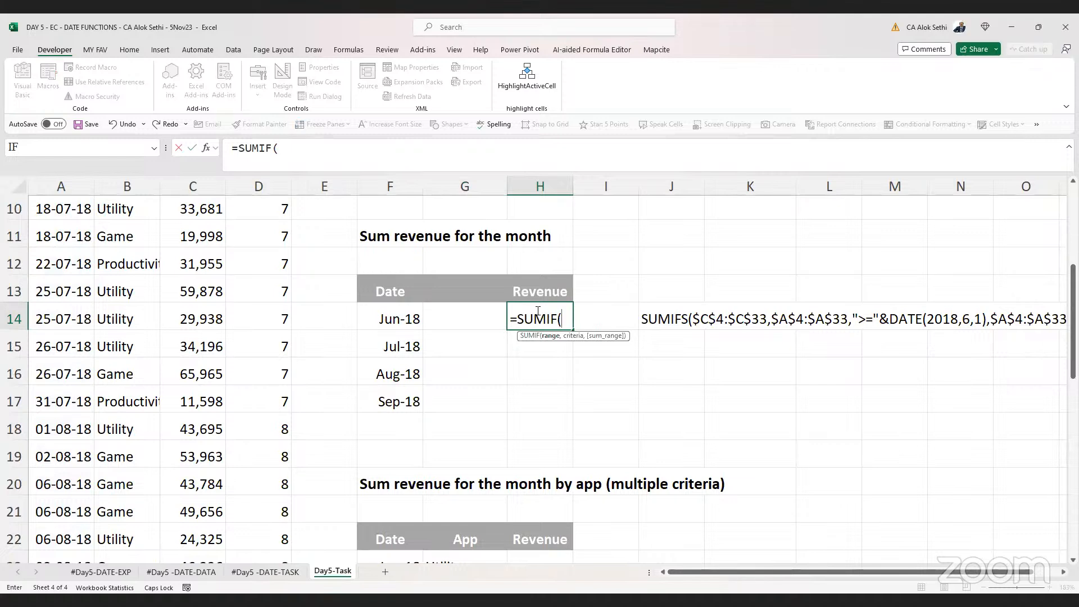
{"action": "type", "text": "Month,"}
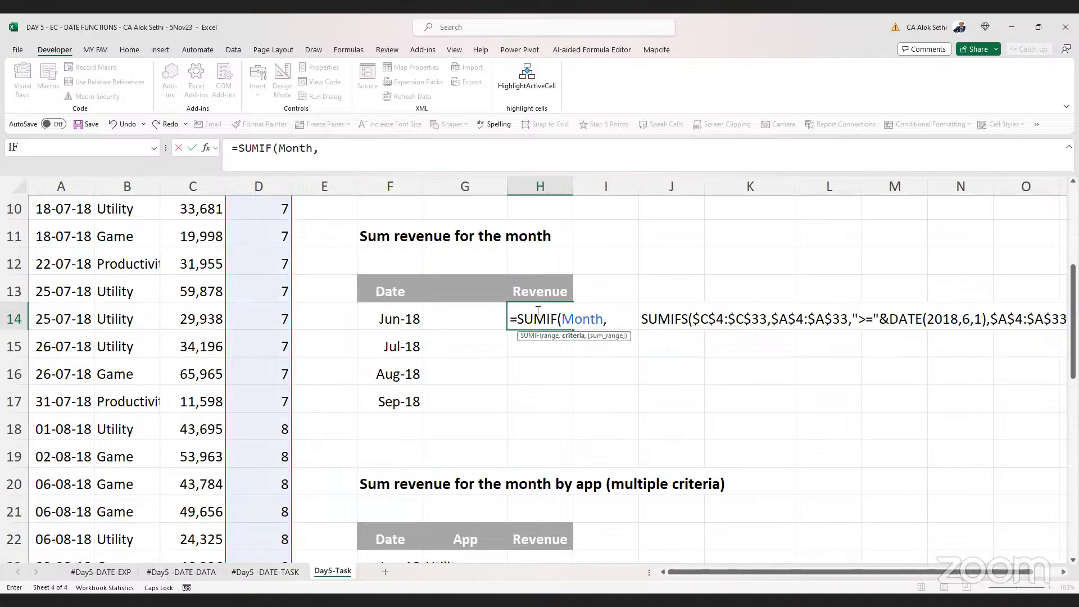
{"action": "type", "text": "JUN"}
{"action": "key", "text": "BackSpace"}
{"action": "key", "text": "BackSpace"}
{"action": "key", "text": "BackSpace"}
{"action": "type", "text": "6,"}
{"action": "scroll", "coordinate": [156, 334], "scroll_direction": "up", "scroll_amount": 3}
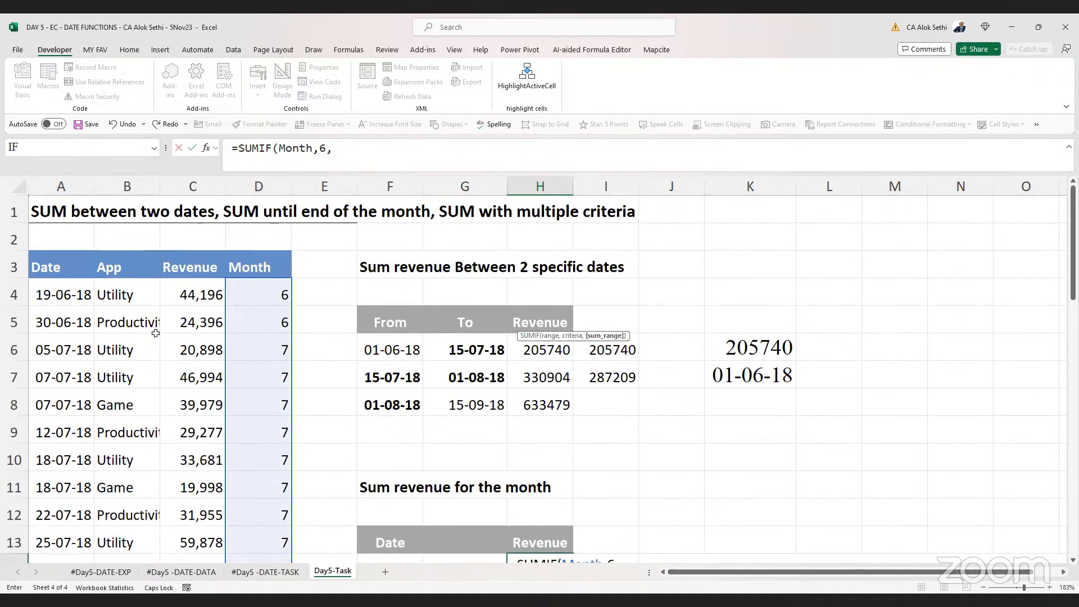
{"action": "type", "text": "REVE"}
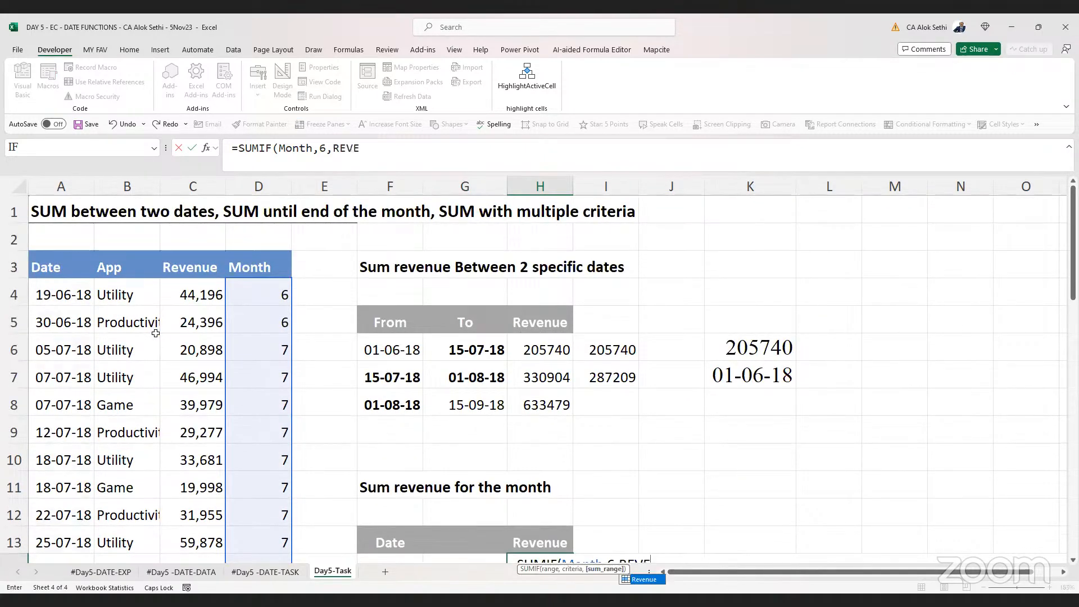
{"action": "key", "text": "Tab"}
{"action": "key", "text": "Return"}
{"action": "key", "text": "Up"}
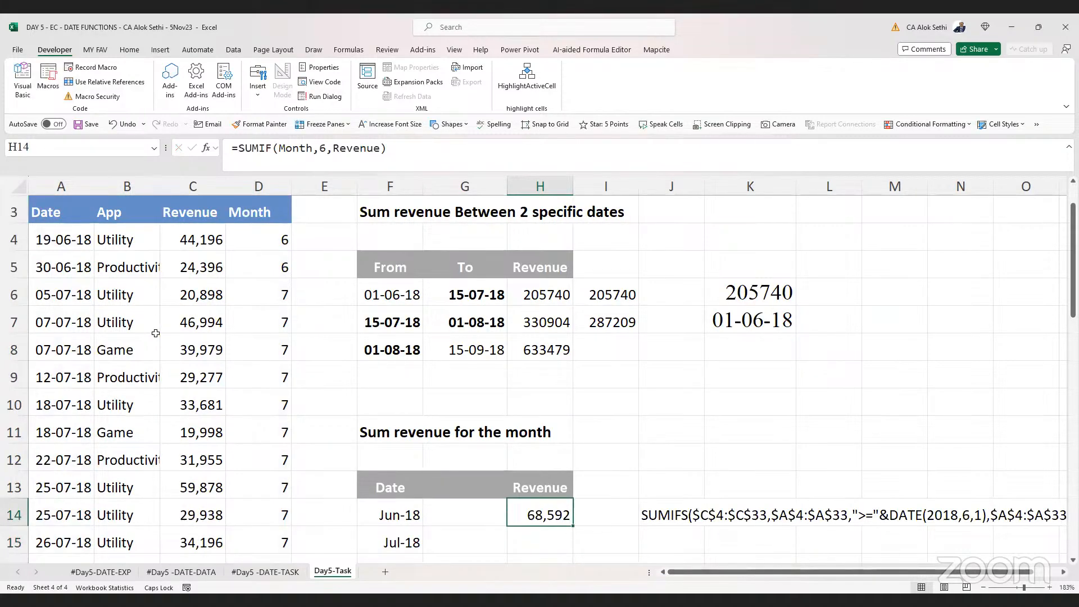
Start a new SUMIF formula in H8, replacing the third From/To revenue value
{"action": "left_click", "coordinate": [610, 348]}
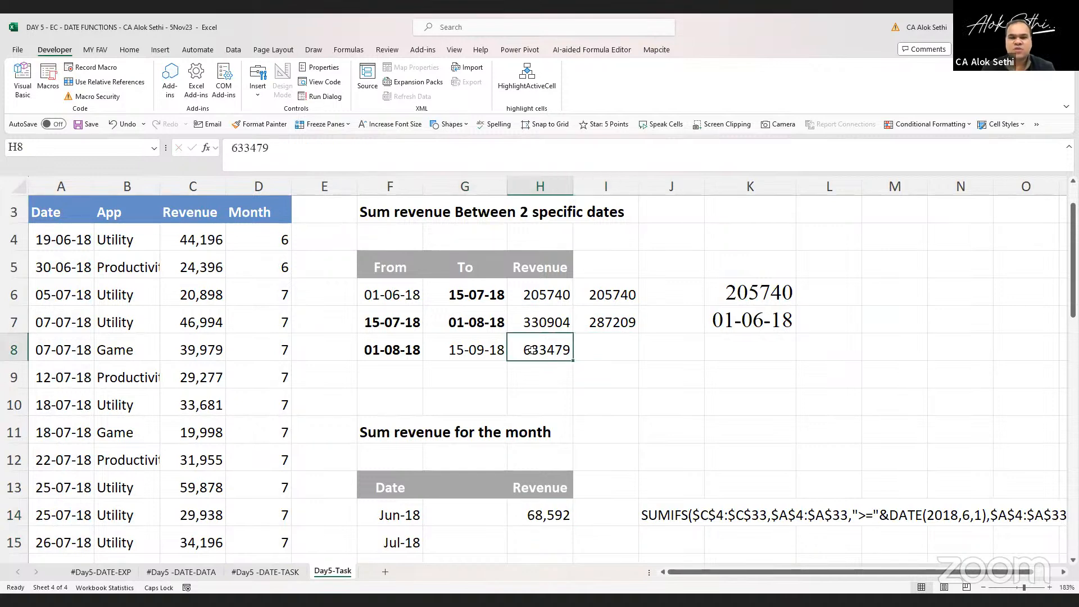
{"action": "type", "text": "="}
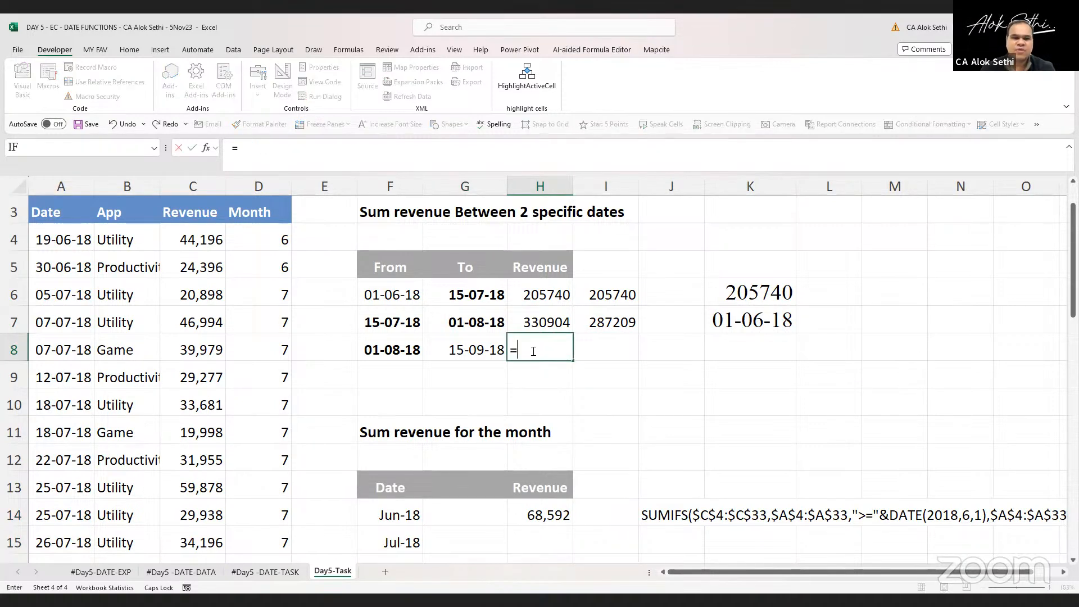
{"action": "type", "text": "SUMIFS("}
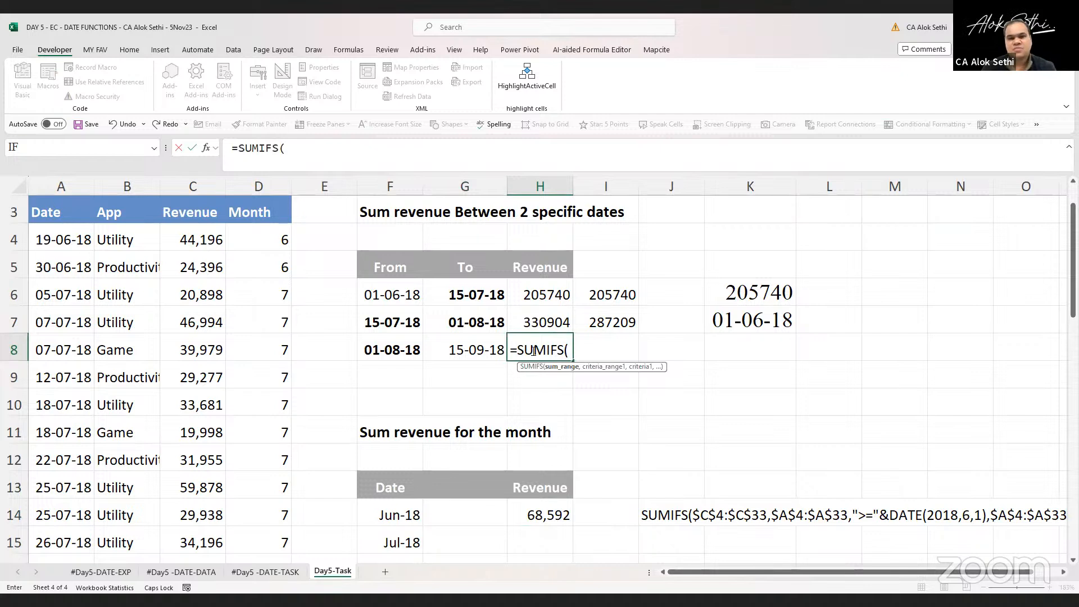
{"action": "key", "text": "BackSpace"}
{"action": "key", "text": "BackSpace"}
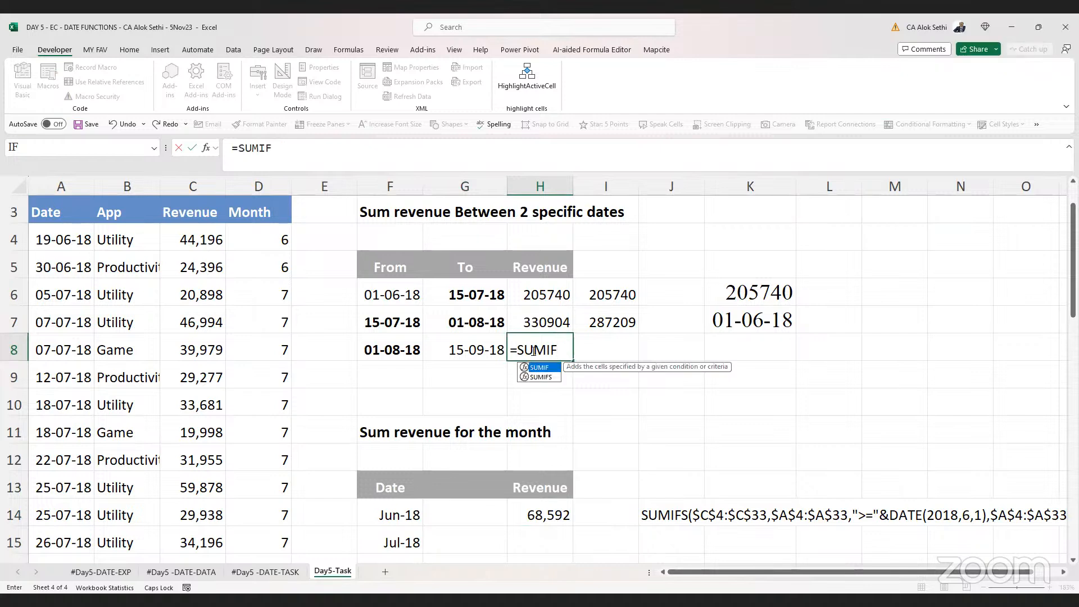
{"action": "type", "text": "(DATE,CONCATE"}
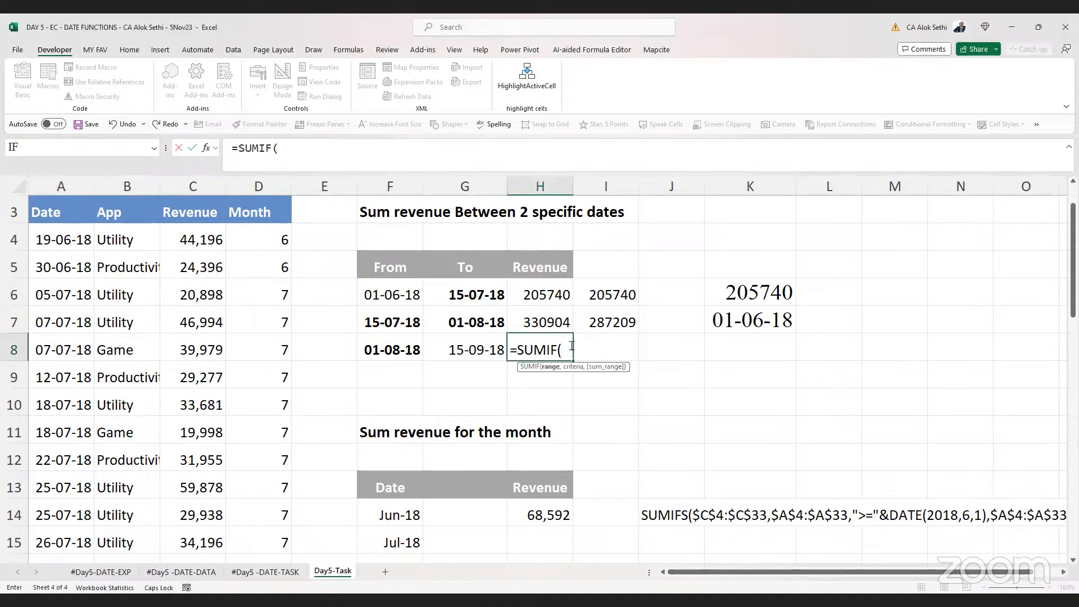
Complete the H8 formula as =SUMIF(Date,CONCAT(">",F8),Revenue) and enter it
{"action": "type", "text": "DATE"}
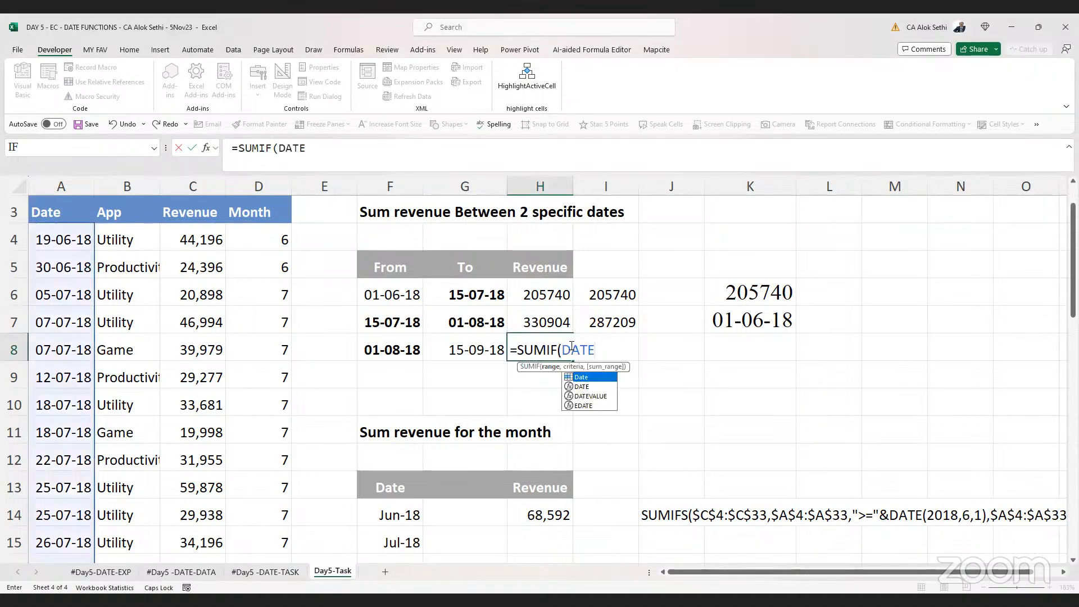
{"action": "type", "text": ","}
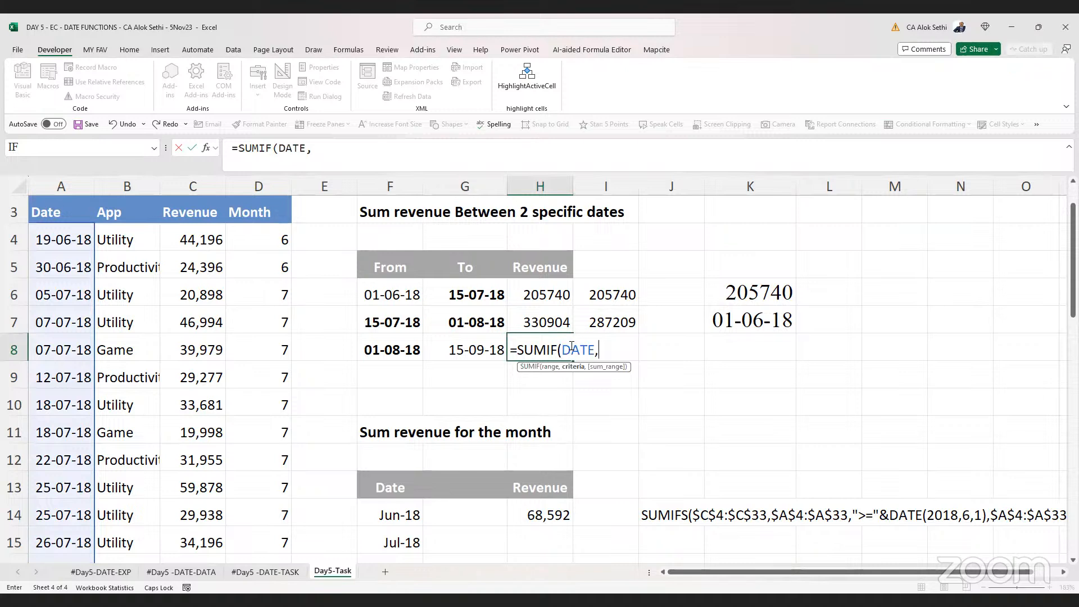
{"action": "type", "text": "C"}
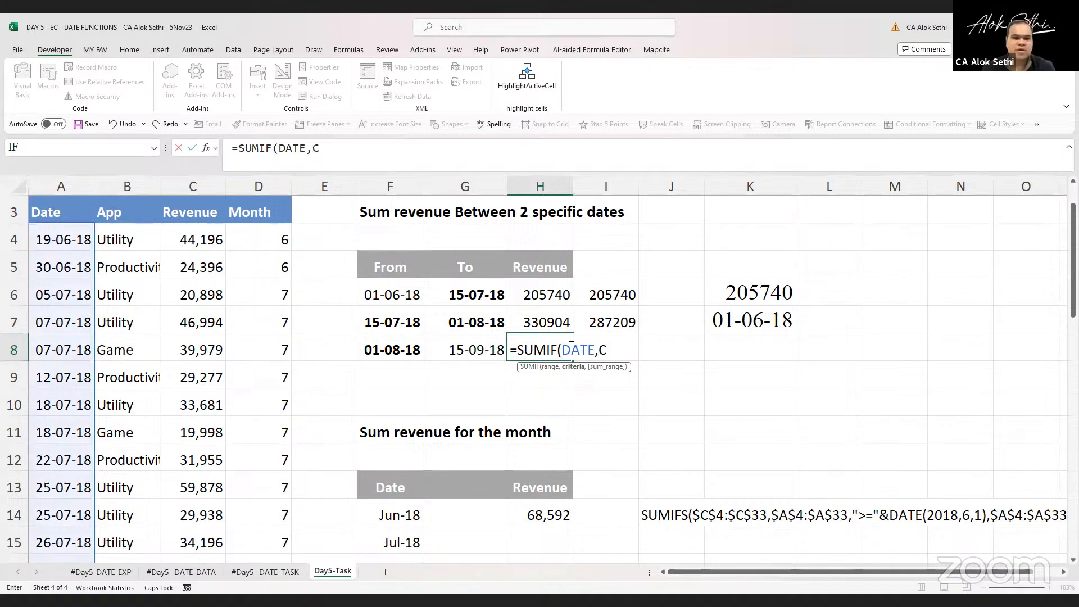
{"action": "type", "text": "ONCATE"}
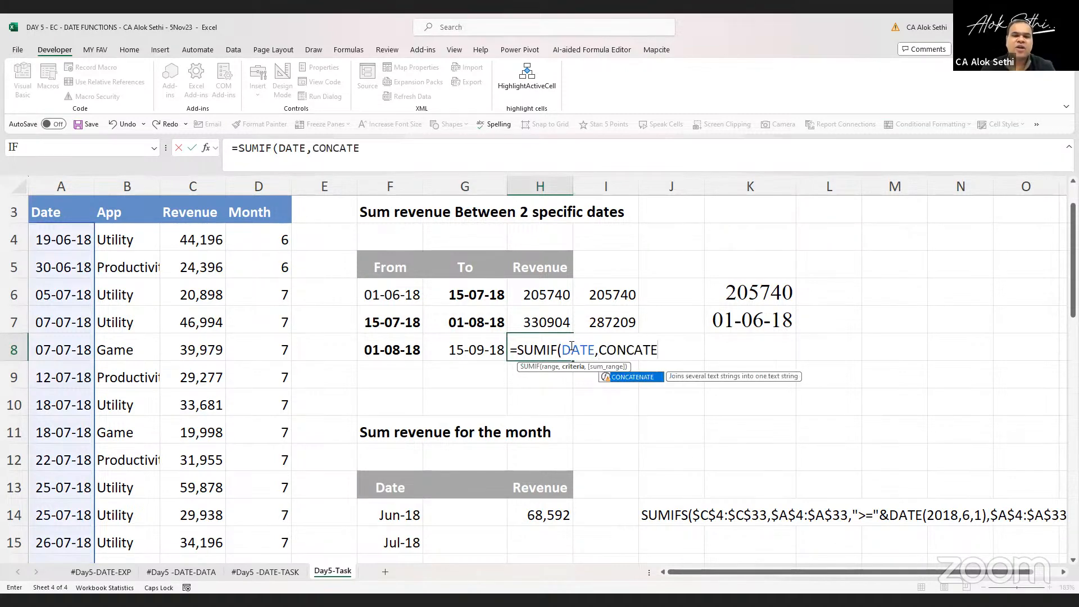
{"action": "key", "text": "BackSpace"}
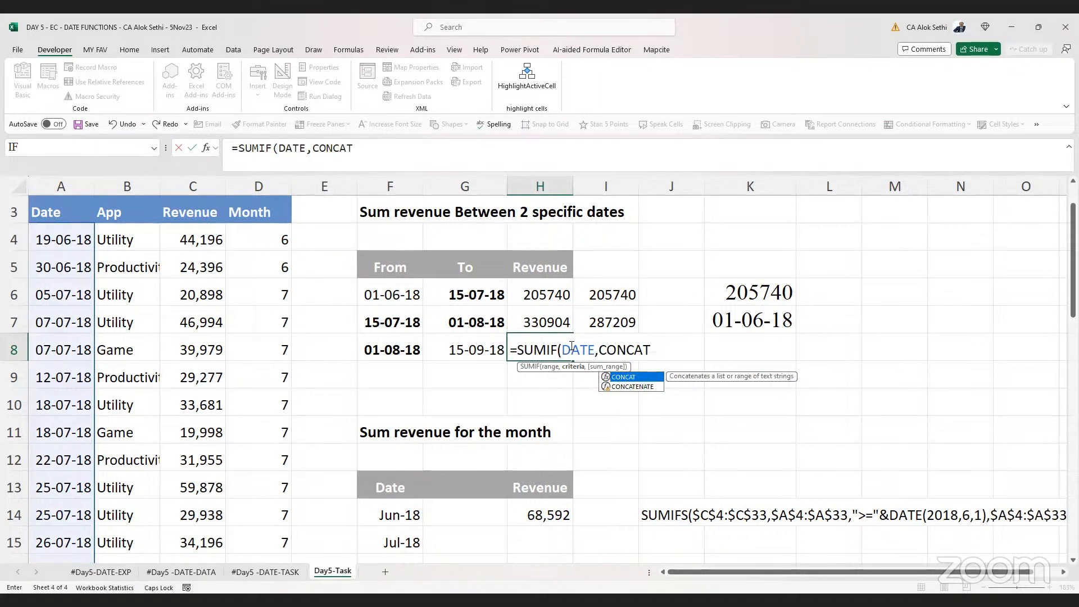
{"action": "type", "text": "("}
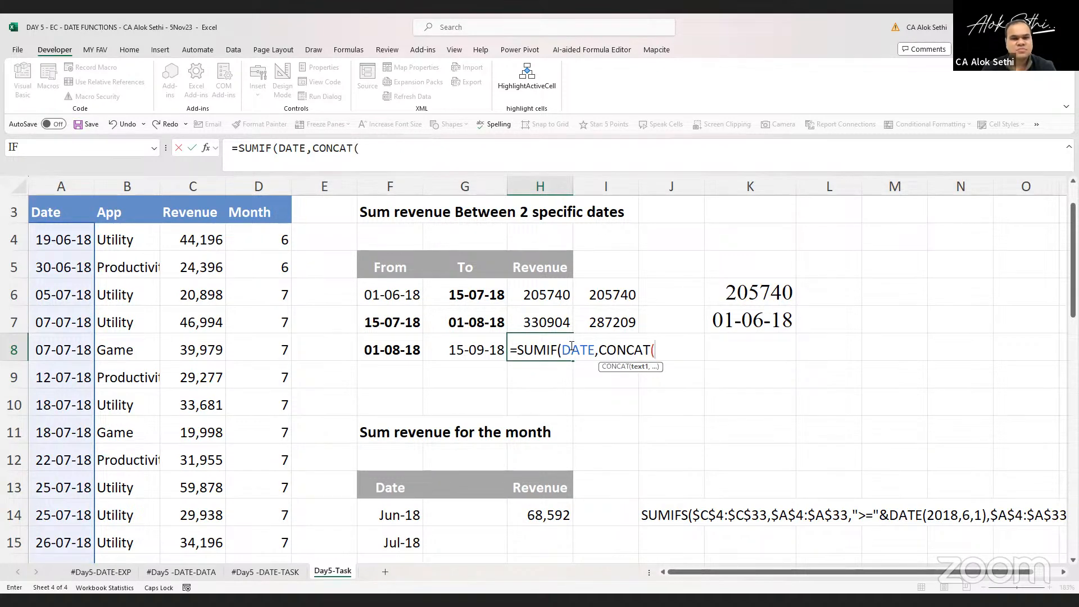
{"action": "type", "text": "\""}
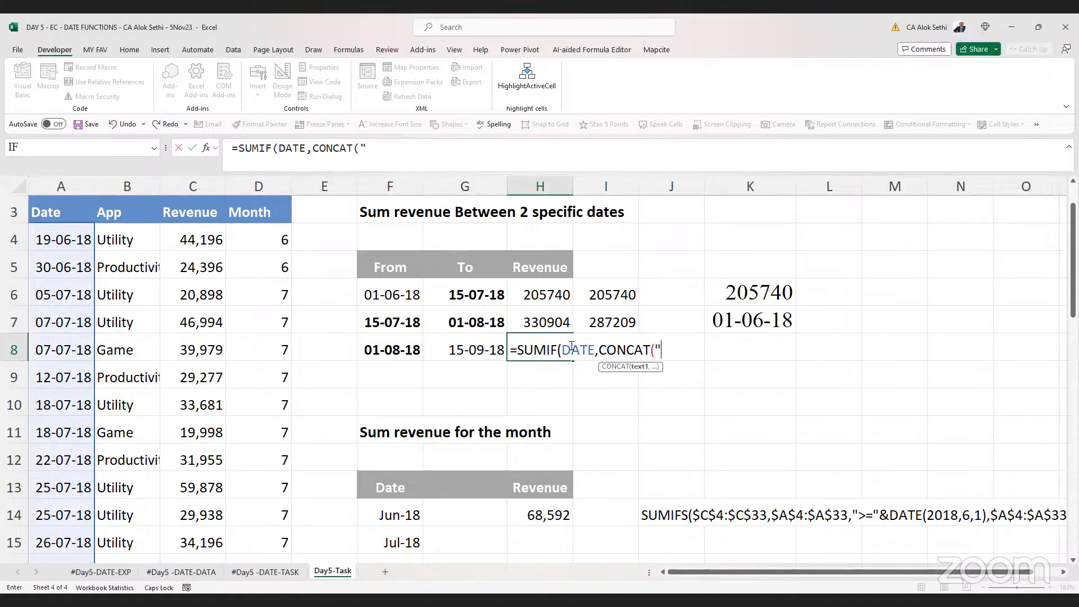
{"action": "type", "text": ">\""}
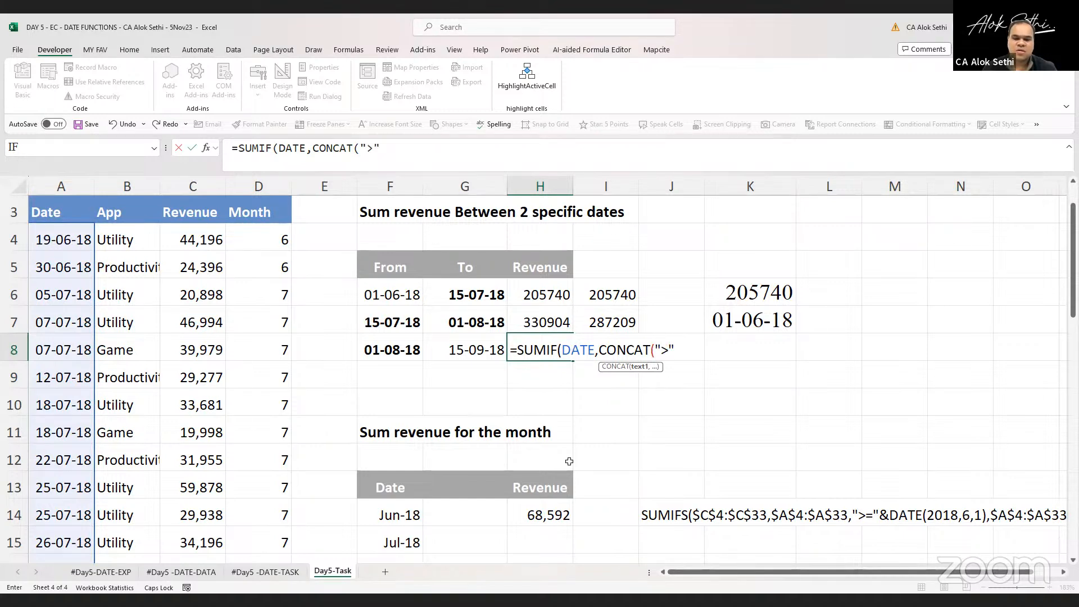
{"action": "type", "text": ","}
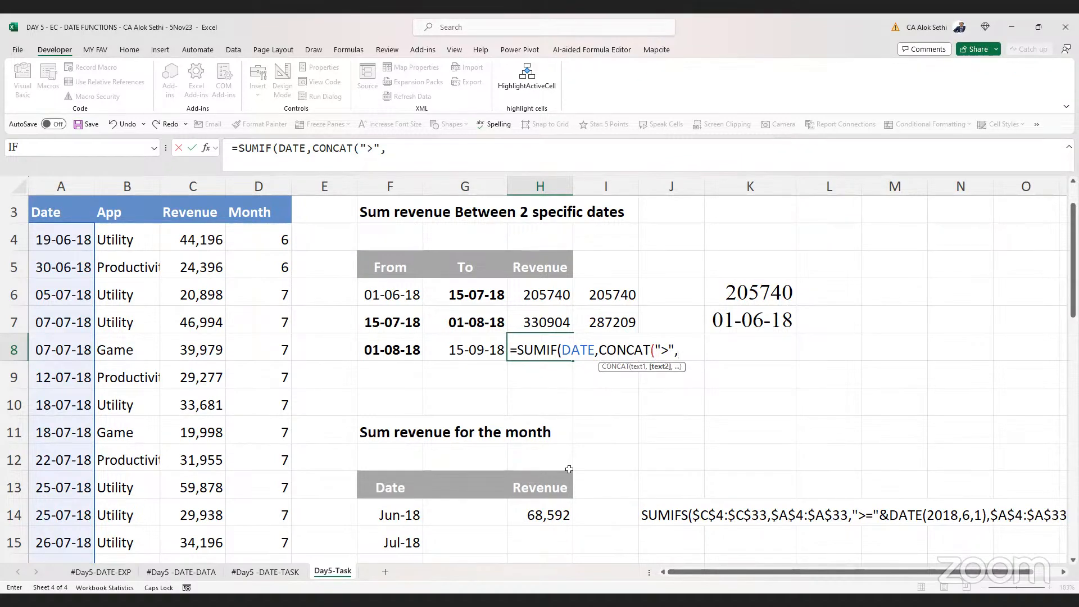
{"action": "left_click", "coordinate": [388, 345]}
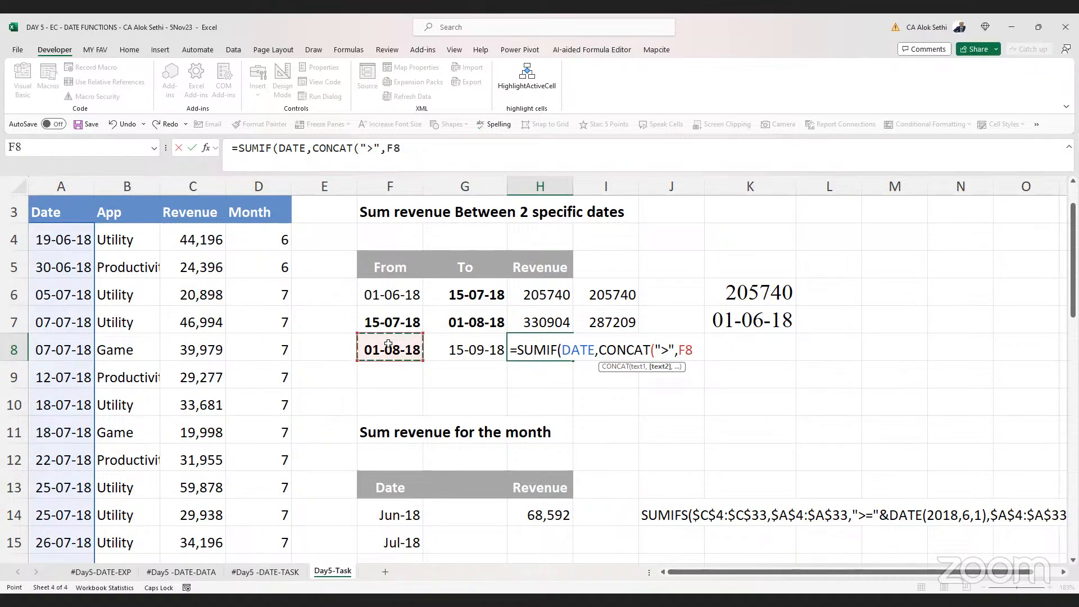
{"action": "type", "text": "),"}
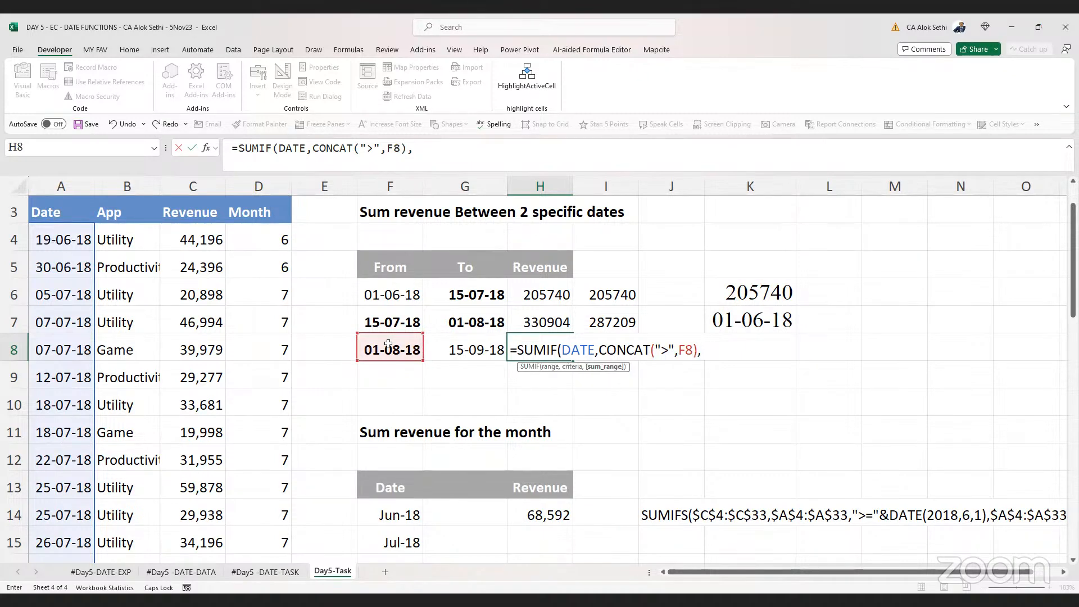
{"action": "type", "text": "Revenue)"}
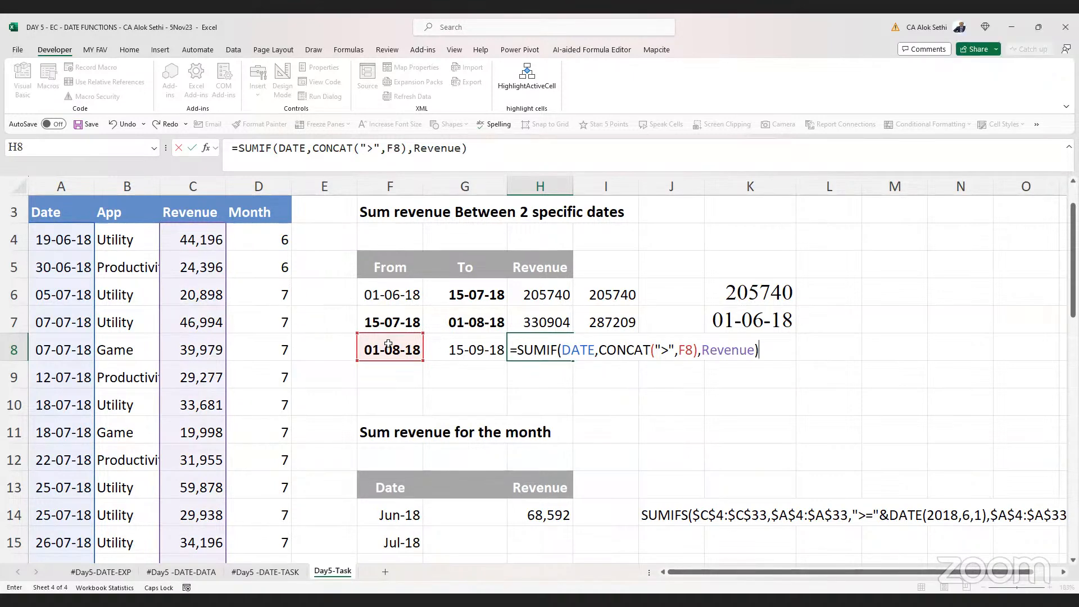
{"action": "key", "text": "Return"}
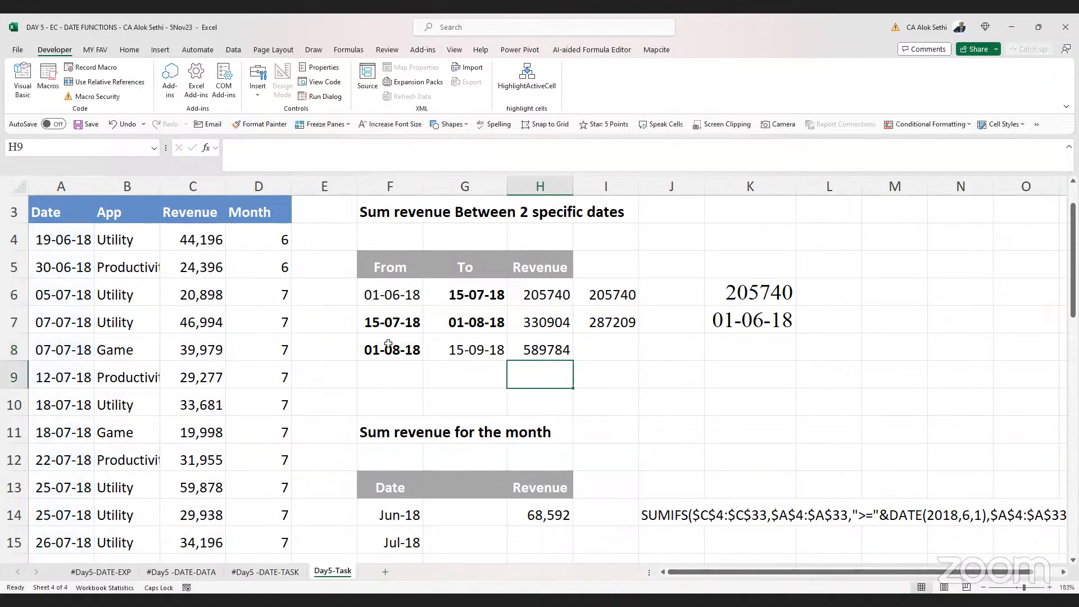
Review the H8 formula, then set the third From date in F8 to 15-08-18
{"action": "key", "text": "Up"}
{"action": "key", "text": "F2"}
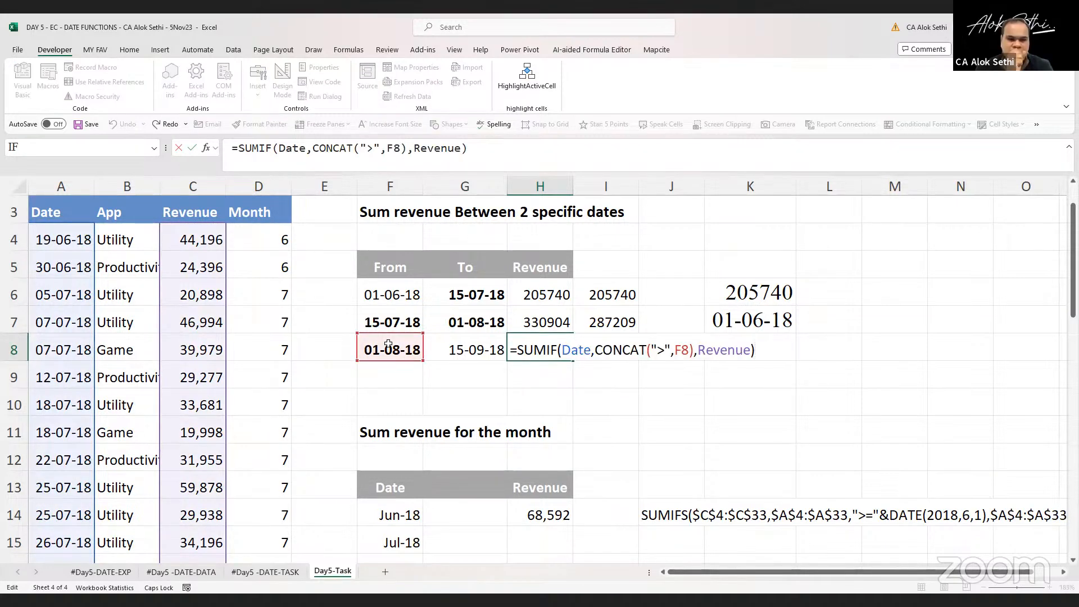
{"action": "key", "text": "Escape"}
{"action": "key", "text": "Left"}
{"action": "key", "text": "Left"}
{"action": "key", "text": "Left"}
{"action": "key", "text": "Right"}
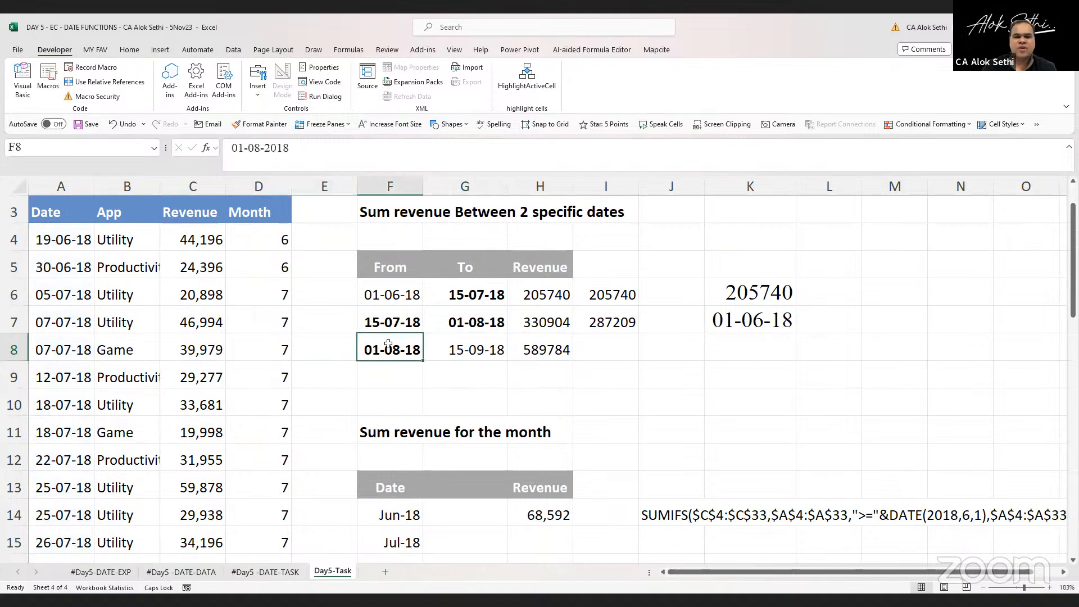
{"action": "type", "text": "15-"}
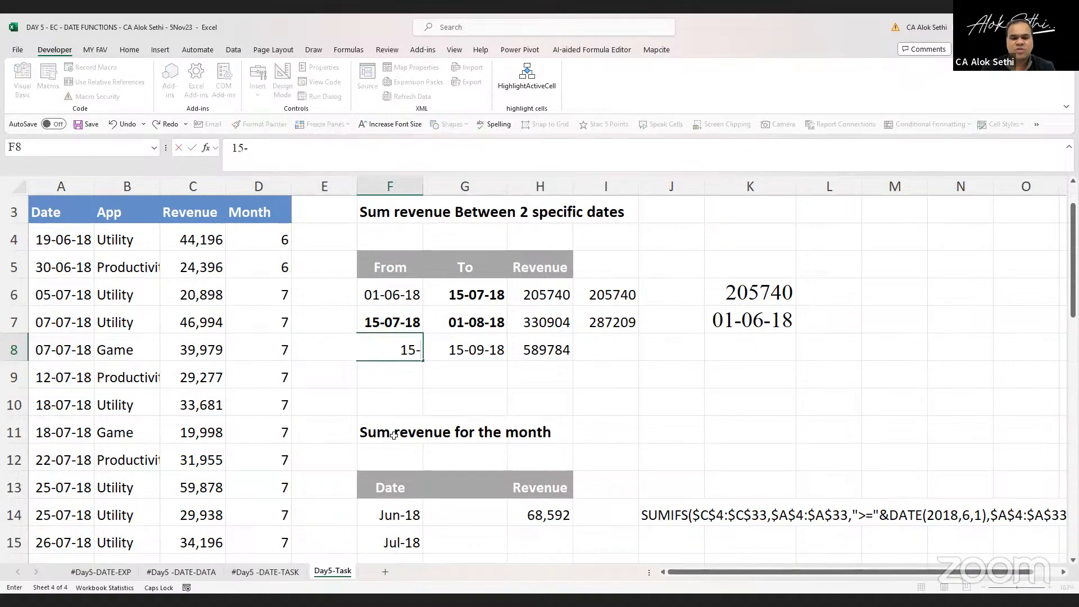
{"action": "type", "text": "08-18"}
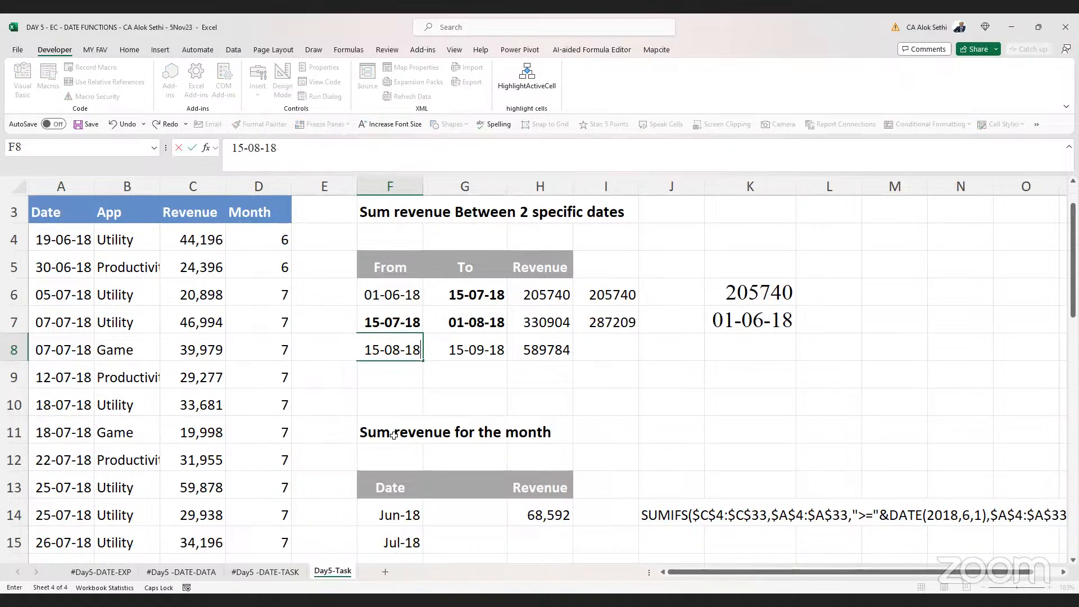
{"action": "key", "text": "Return"}
{"action": "key", "text": "Up"}
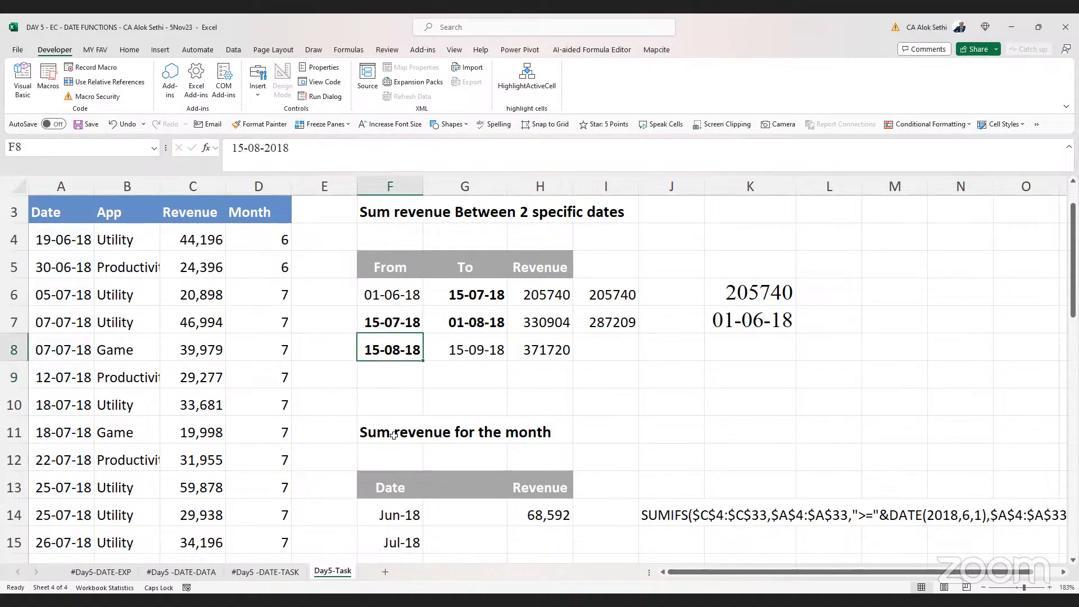
Inspect the third row's From and To dates and the SUMIF formula in H8
{"action": "key", "text": "Right"}
{"action": "key", "text": "Left"}
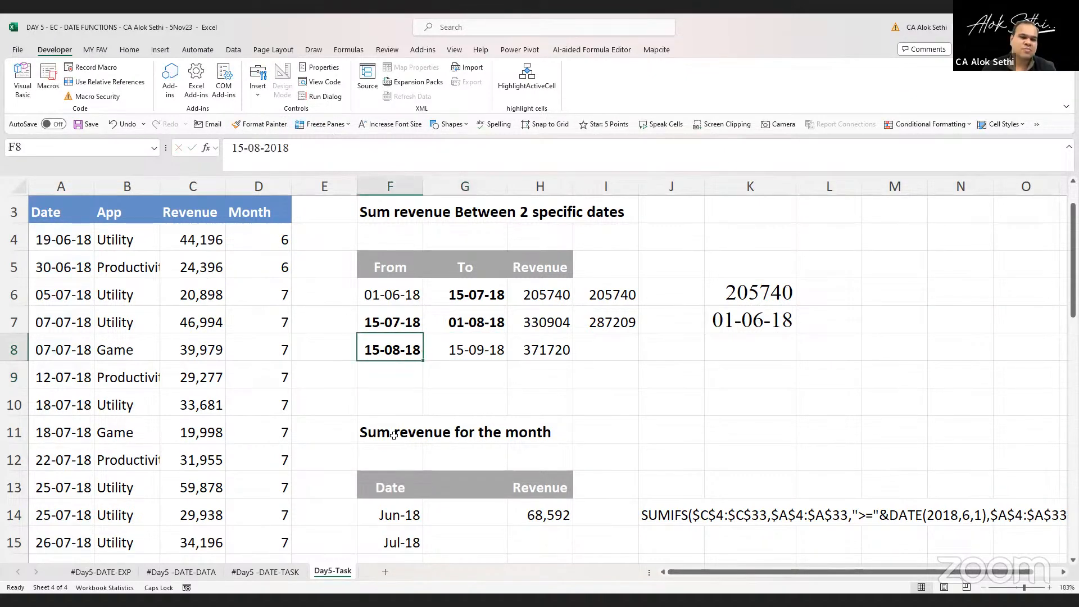
{"action": "key", "text": "Right"}
{"action": "key", "text": "Left"}
{"action": "key", "text": "Right"}
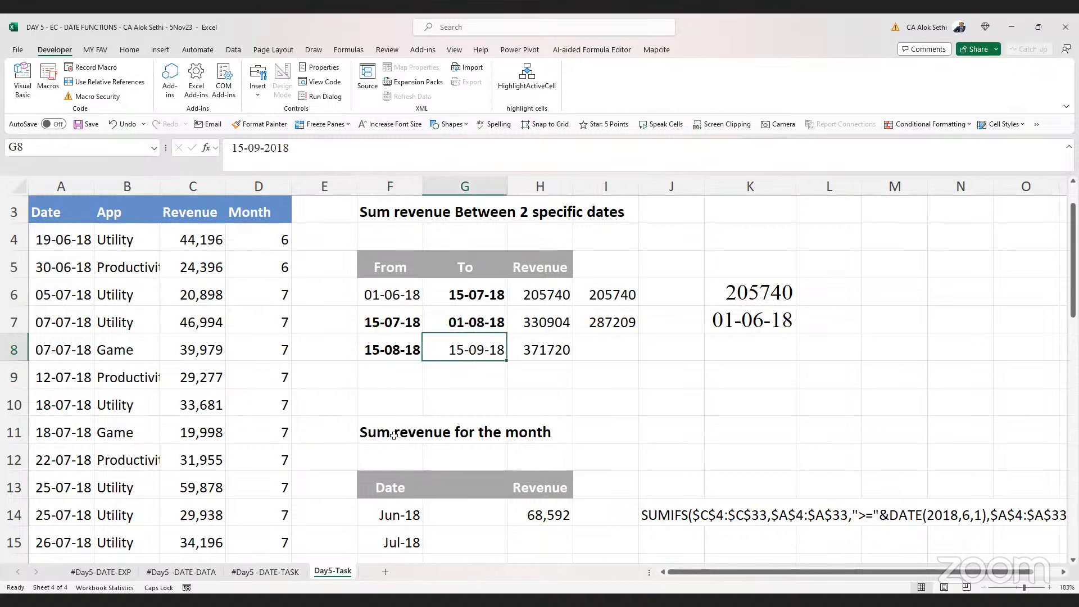
{"action": "key", "text": "Right"}
{"action": "key", "text": "F2"}
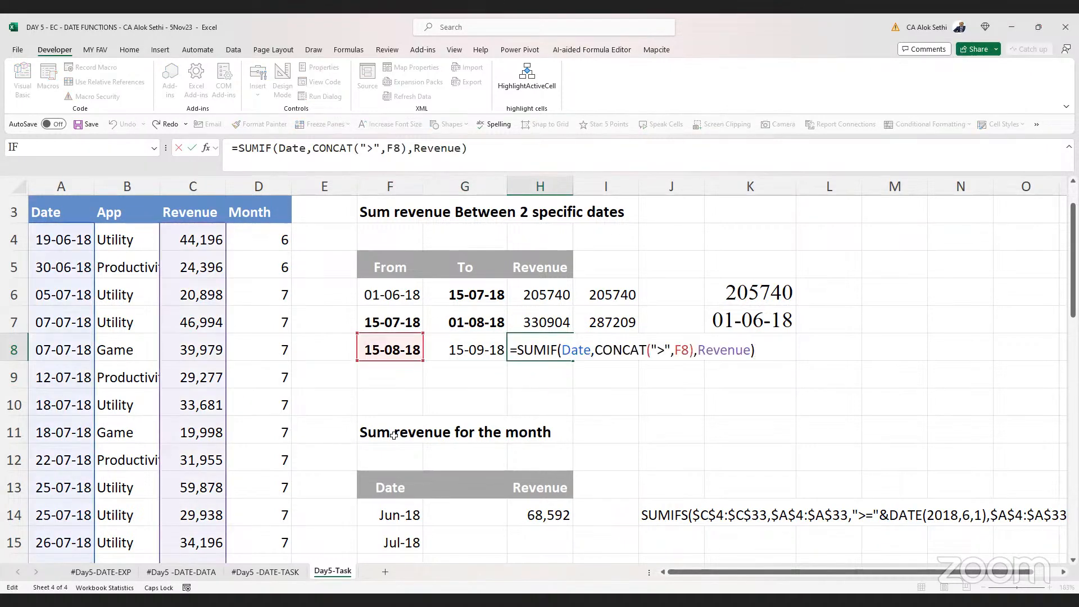
{"action": "key", "text": "ctrl+Return"}
{"action": "key", "text": "Left"}
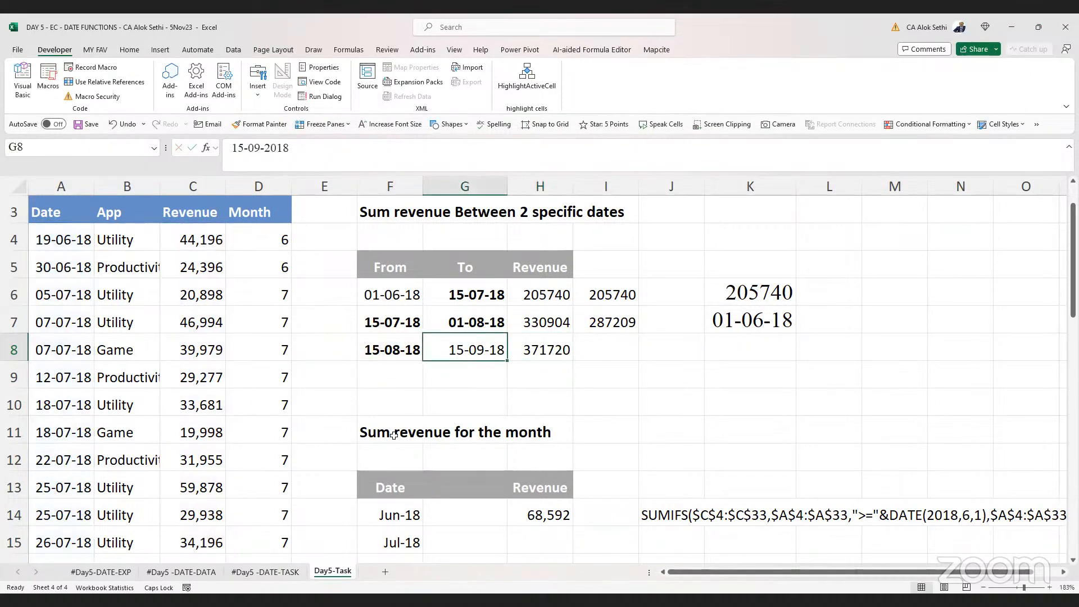
{"action": "key", "text": "Left"}
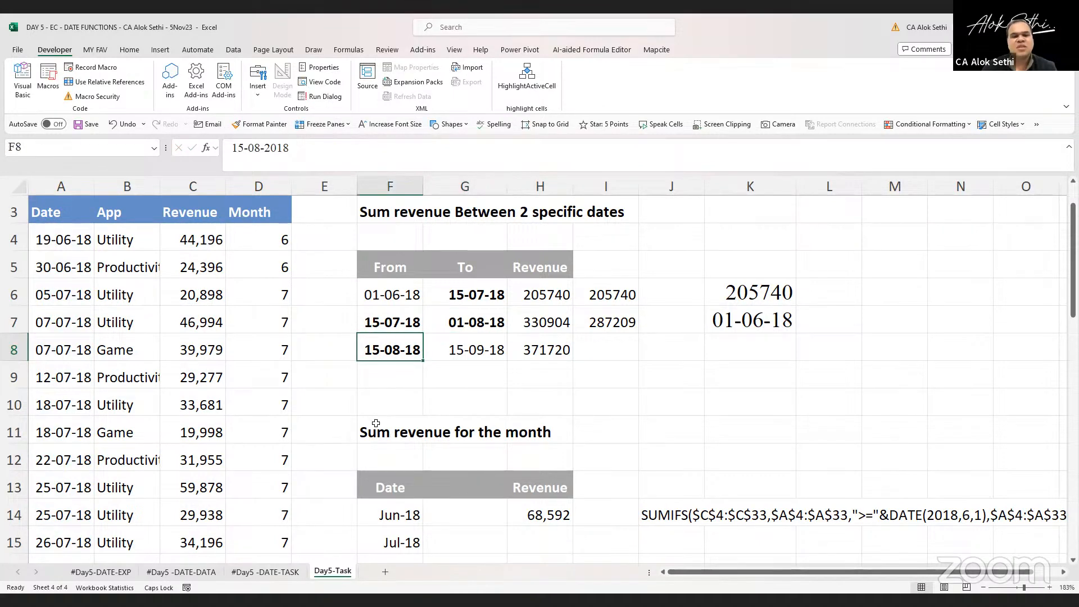
{"action": "scroll", "coordinate": [145, 378], "scroll_direction": "down", "scroll_amount": 1}
{"action": "scroll", "coordinate": [142, 241], "scroll_direction": "up", "scroll_amount": 2}
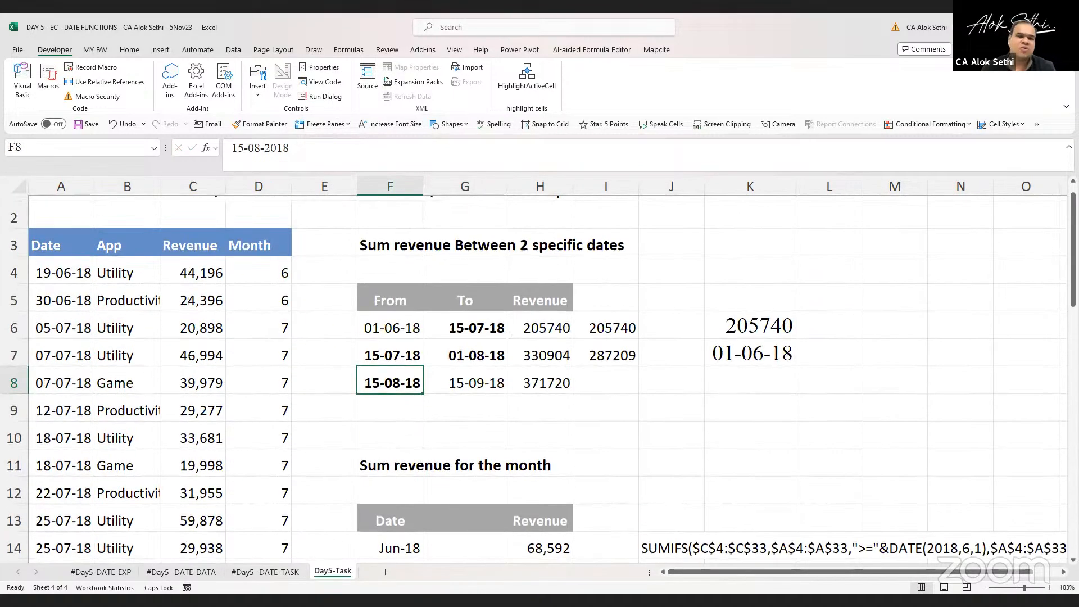
Append a minus sign to the H8 formula and paste a copy of its SUMIF expression into it
{"action": "left_click", "coordinate": [543, 388]}
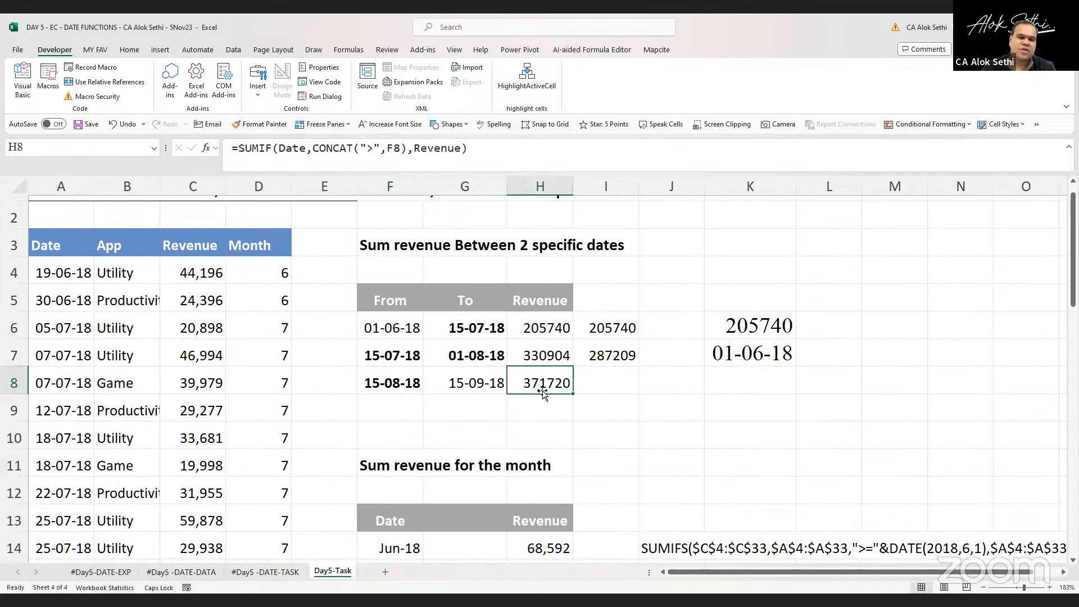
{"action": "double_click", "coordinate": [543, 389]}
{"action": "type", "text": "-"}
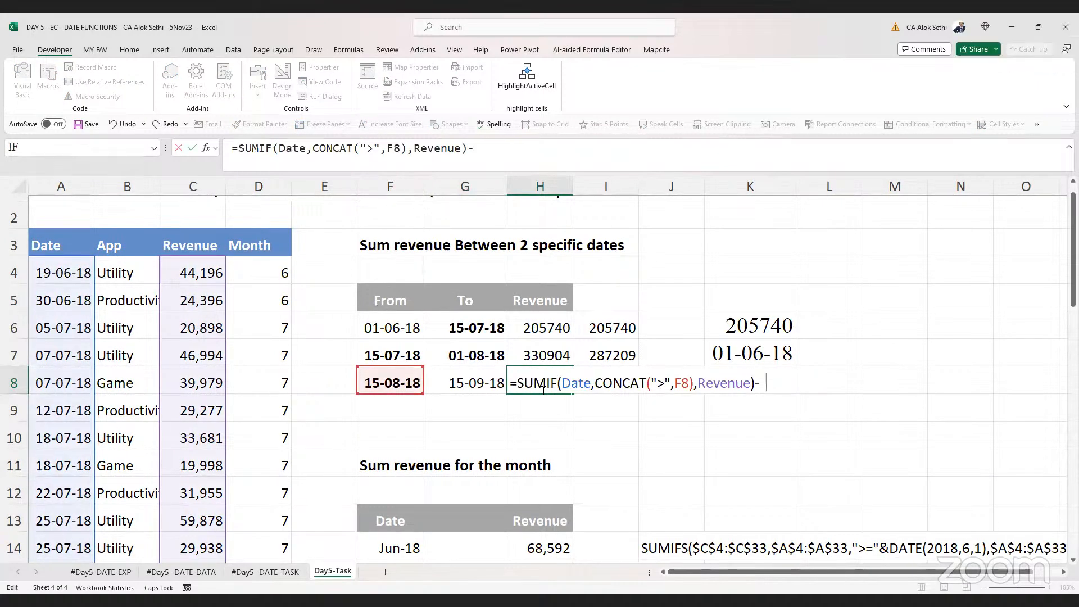
{"action": "type", "text": "SUM"}
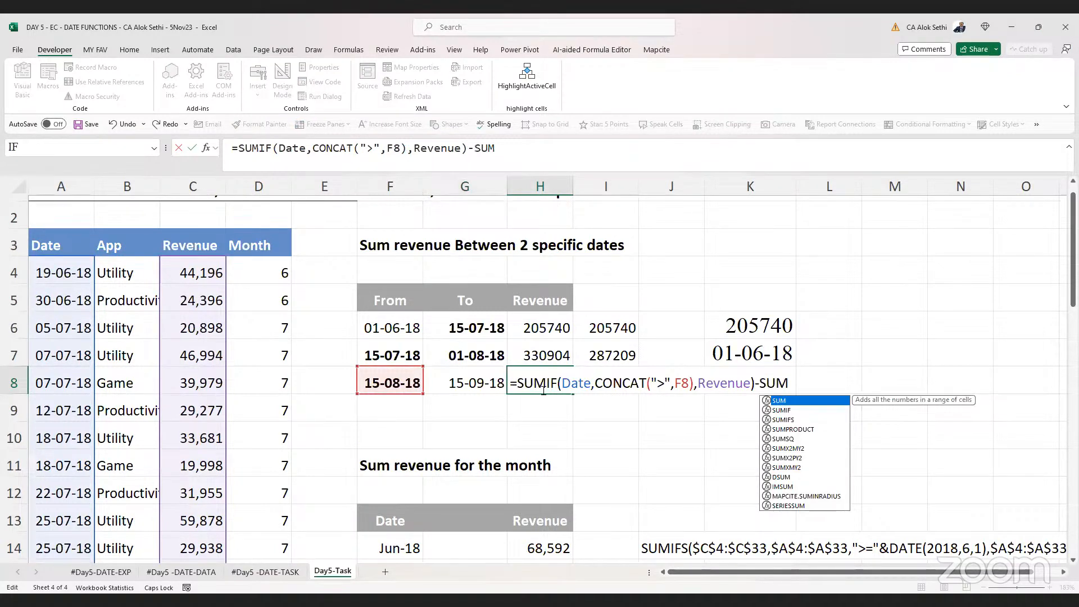
{"action": "key", "text": "BackSpace"}
{"action": "key", "text": "BackSpace"}
{"action": "key", "text": "BackSpace"}
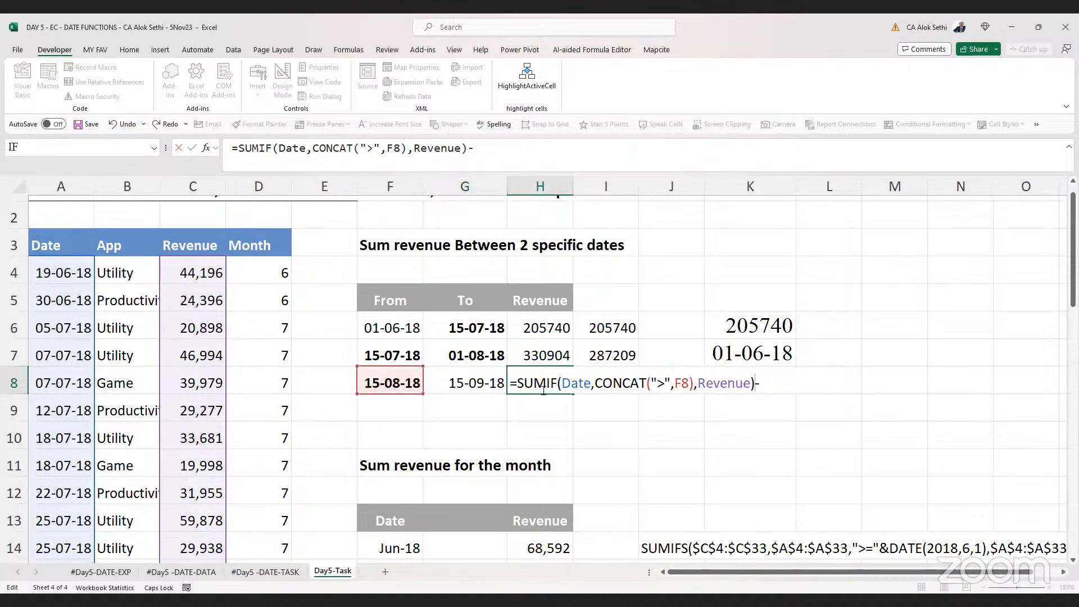
{"action": "key", "text": "Left"}
{"action": "key", "text": "Left"}
{"action": "key", "text": "shift+Left"}
{"action": "key", "text": "shift+Left"}
{"action": "key", "text": "shift+Left"}
{"action": "key", "text": "shift+Left"}
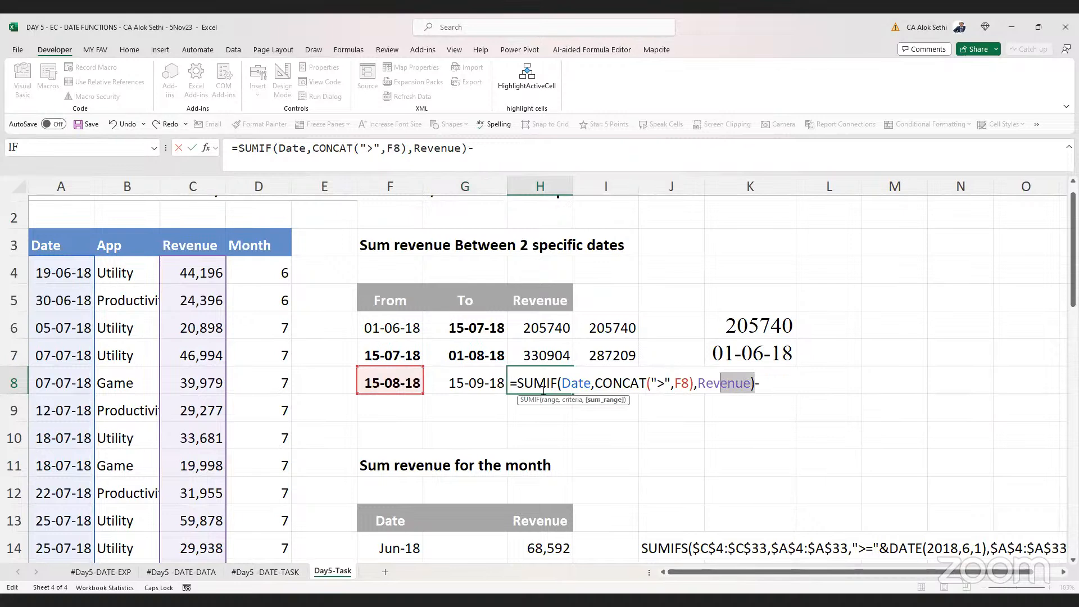
{"action": "key", "text": "shift+Home"}
{"action": "key", "text": "End"}
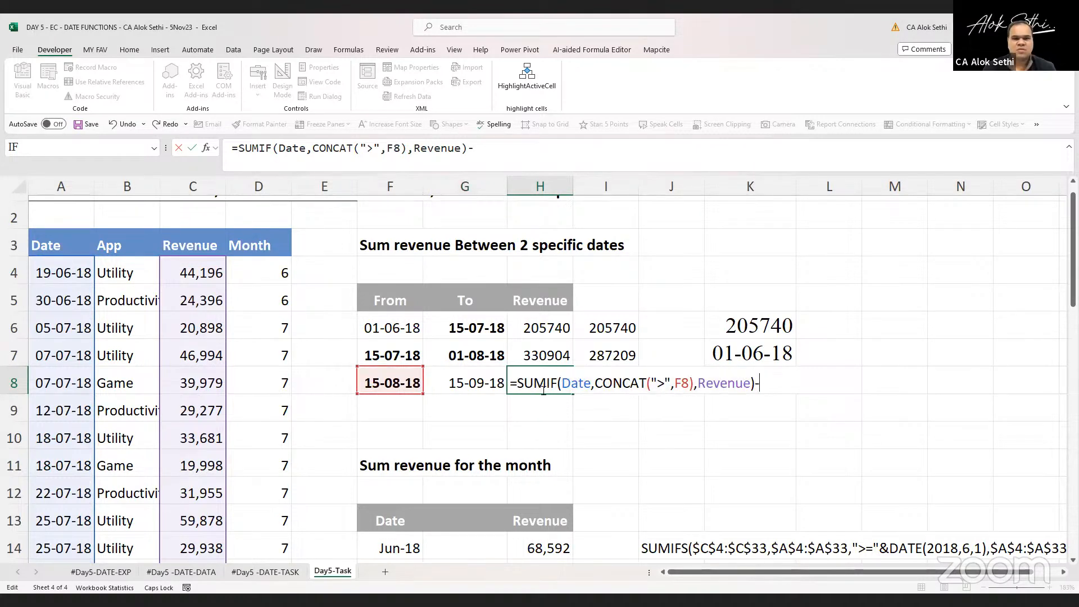
{"action": "left_click", "coordinate": [543, 385]}
{"action": "type", "text": "SUMIF(Date,CONCAT(\">\",F8),Revenue)"}
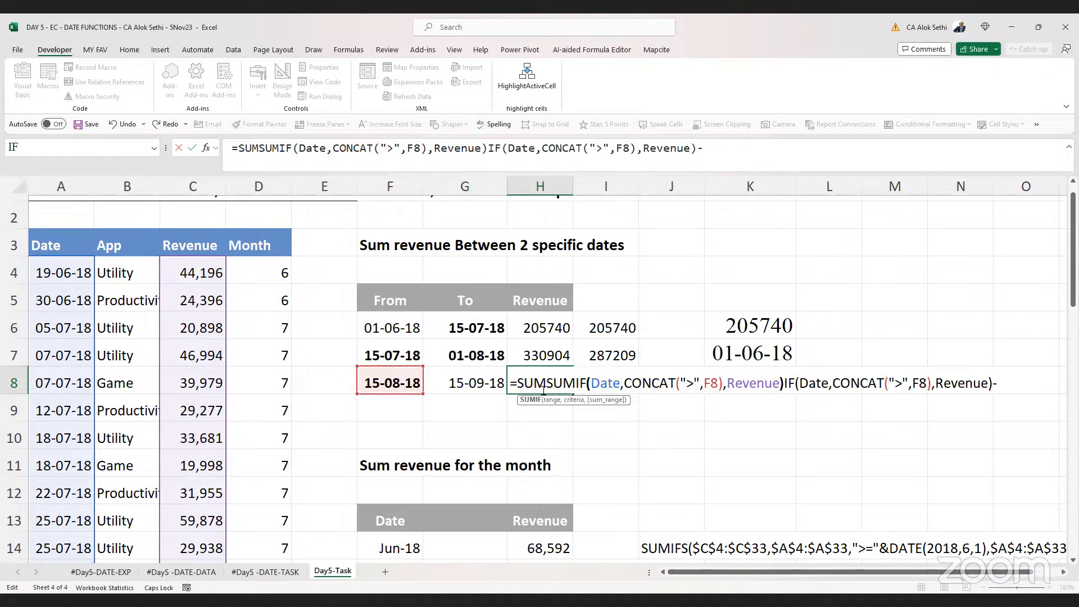
In the H8 formula, change the second CONCAT reference from F8 to G8 and remove the trailing minus sign
{"action": "key", "text": "Left"}
{"action": "key", "text": "Left"}
{"action": "key", "text": "Left"}
{"action": "key", "text": "Left"}
{"action": "key", "text": "Left"}
{"action": "key", "text": "Left"}
{"action": "key", "text": "Left"}
{"action": "key", "text": "Left"}
{"action": "key", "text": "Left"}
{"action": "key", "text": "Left"}
{"action": "key", "text": "Left"}
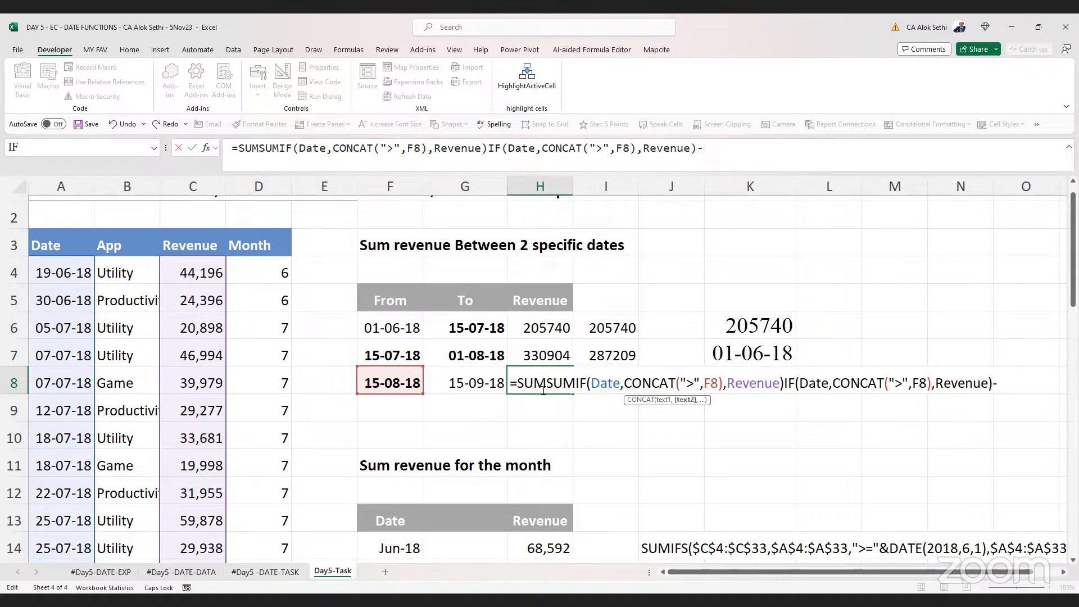
{"action": "key", "text": "End"}
{"action": "key", "text": "Left"}
{"action": "key", "text": "Left"}
{"action": "key", "text": "Left"}
{"action": "key", "text": "Left"}
{"action": "key", "text": "Left"}
{"action": "key", "text": "Left"}
{"action": "key", "text": "Left"}
{"action": "key", "text": "Left"}
{"action": "key", "text": "Left"}
{"action": "key", "text": "Left"}
{"action": "key", "text": "Left"}
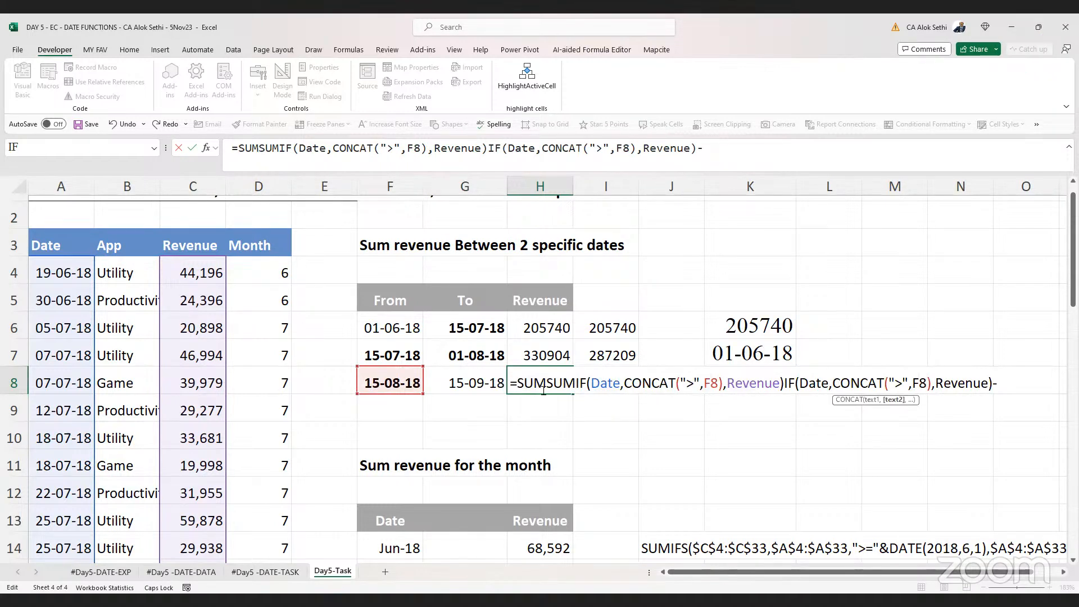
{"action": "key", "text": "BackSpace"}
{"action": "type", "text": "G"}
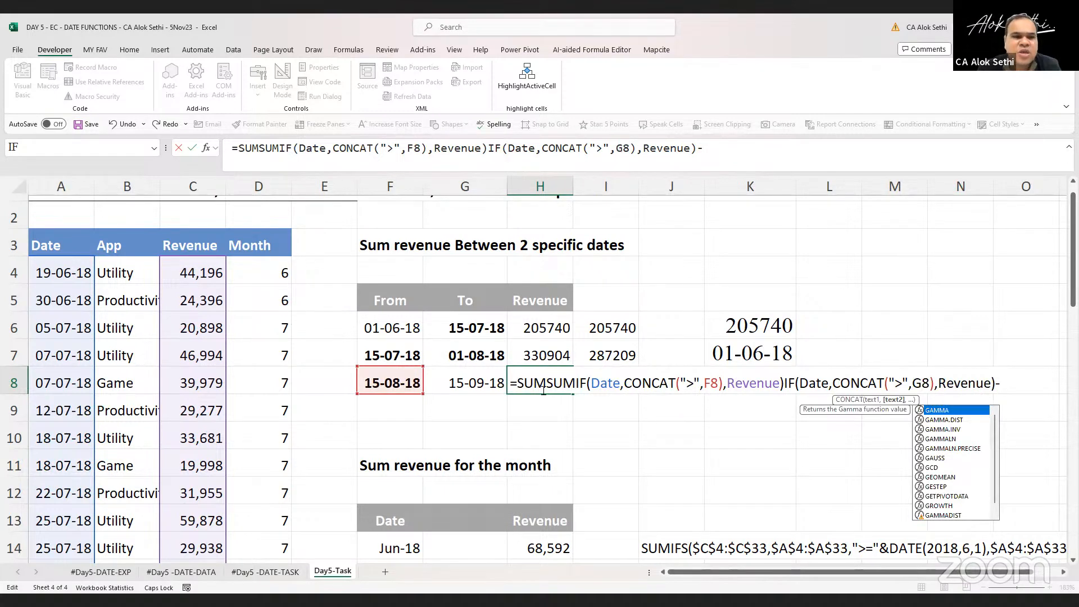
{"action": "key", "text": "Left"}
{"action": "key", "text": "Left"}
{"action": "key", "text": "Left"}
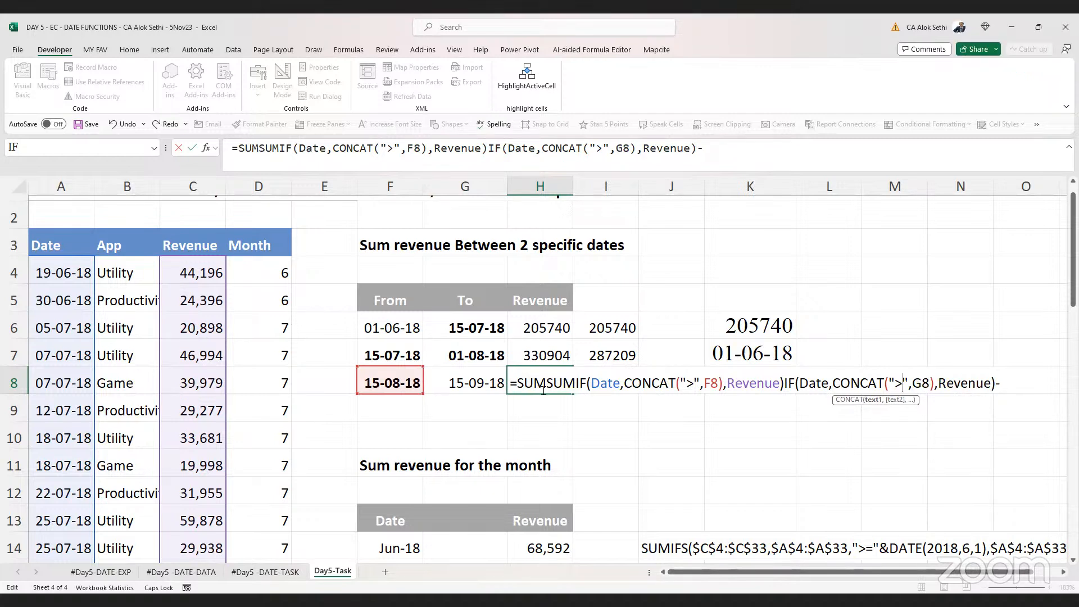
{"action": "key", "text": "Right"}
{"action": "key", "text": "End"}
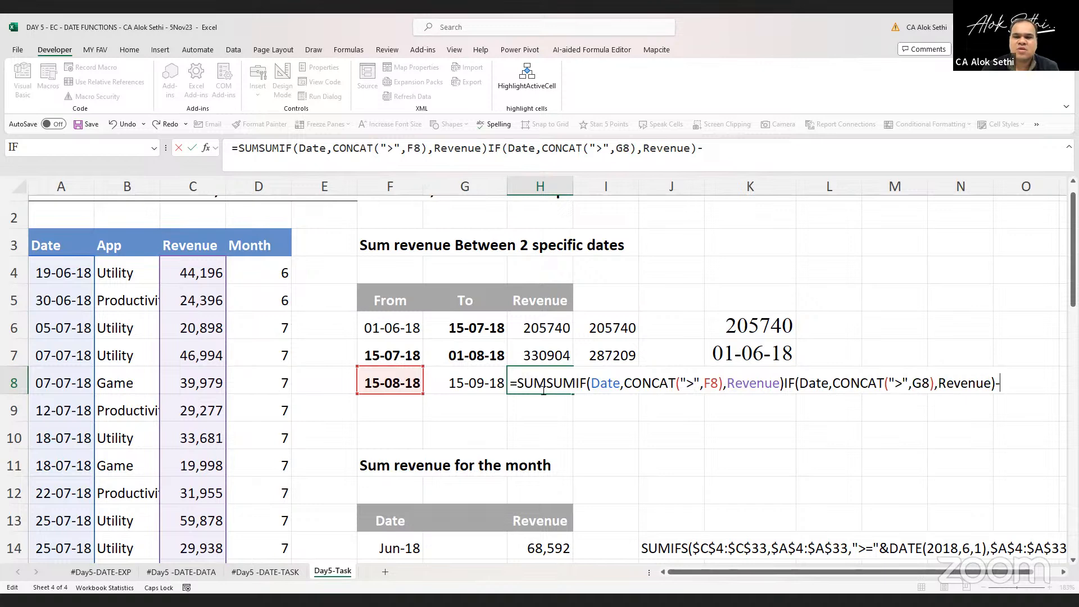
{"action": "key", "text": "BackSpace"}
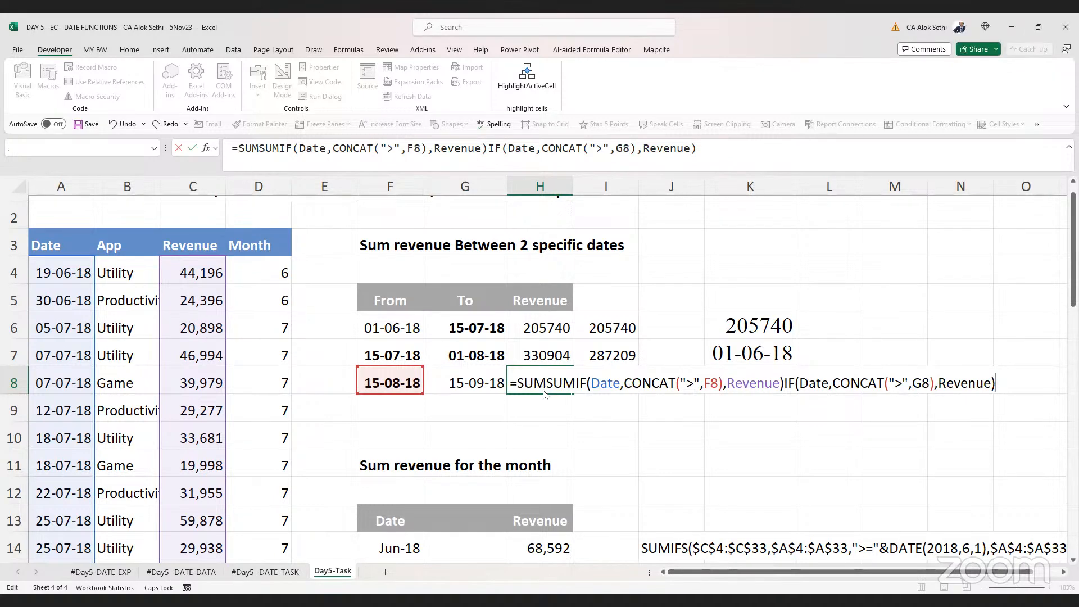
Correct the H8 formula to =SUMIF(Date,CONCAT(">",F8),Revenue)-IF(Date,CONCAT(">",G8),Revenue) and enter it
{"action": "key", "text": "Return"}
{"action": "key", "text": "Return"}
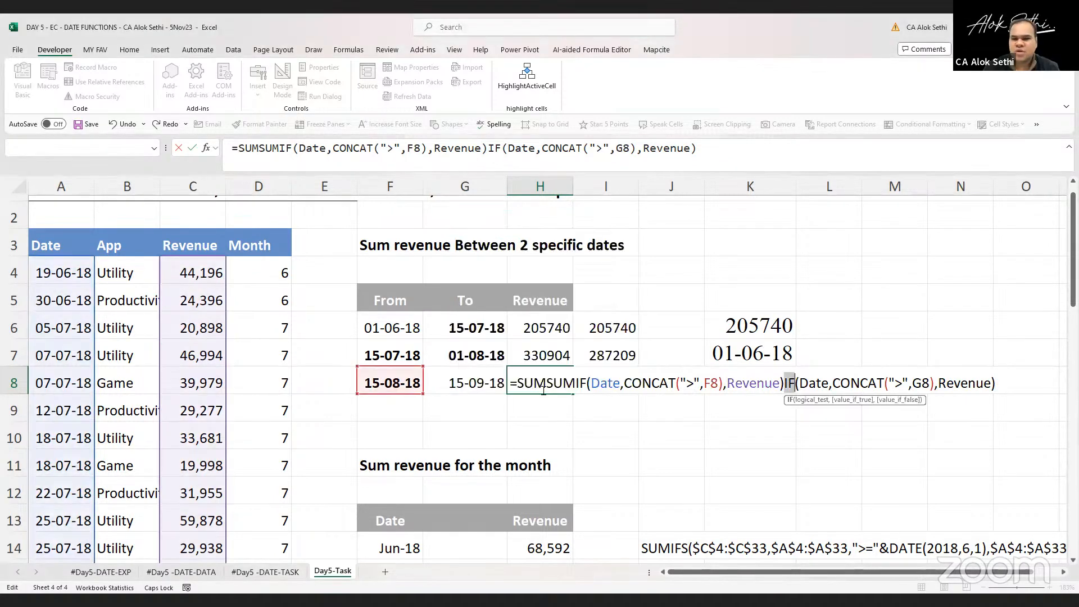
{"action": "key", "text": "Left"}
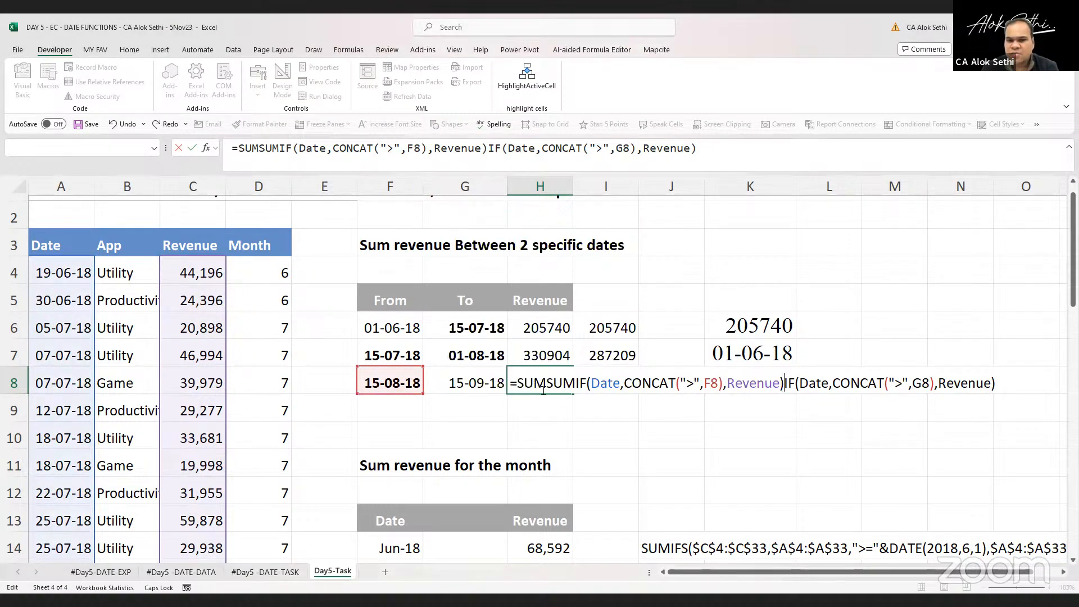
{"action": "type", "text": "-"}
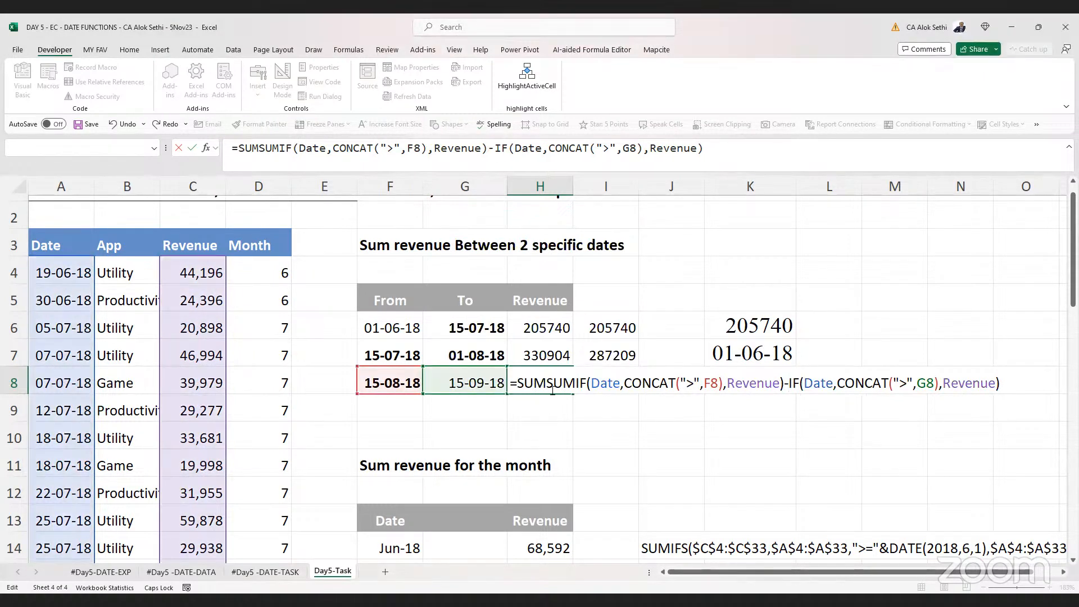
{"action": "left_click", "coordinate": [553, 390]}
{"action": "key", "text": "BackSpace"}
{"action": "key", "text": "BackSpace"}
{"action": "key", "text": "BackSpace"}
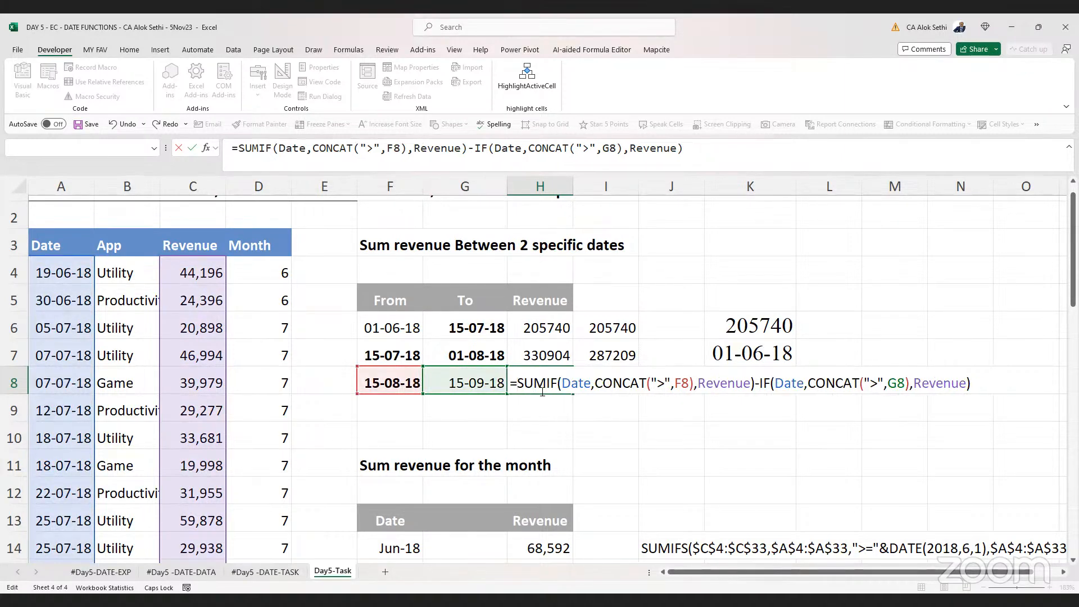
{"action": "key", "text": "Return"}
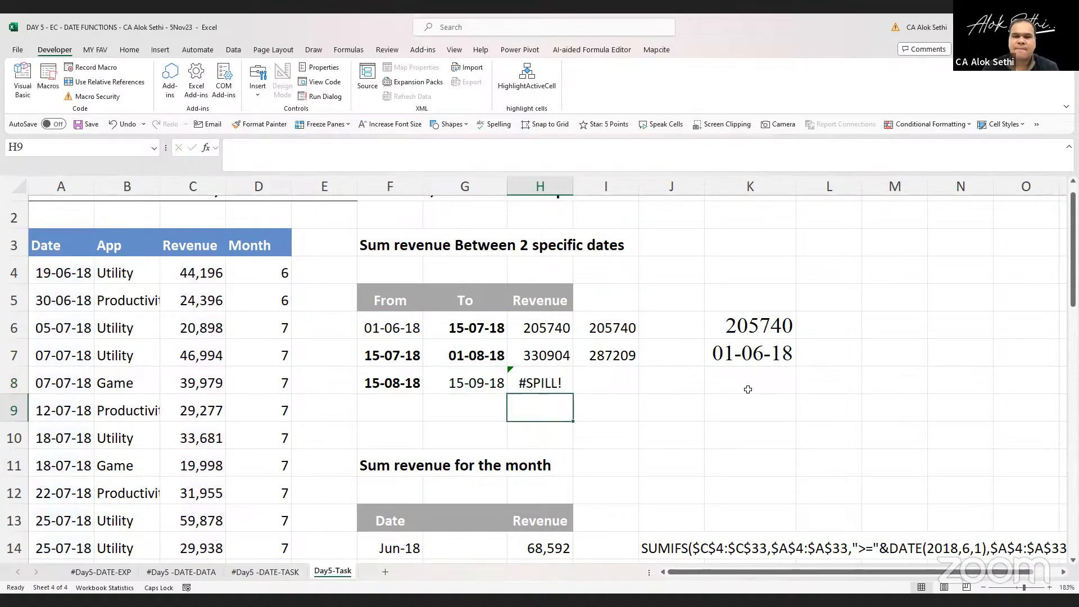
Replace the second IF in the H8 formula with SUMIF and enter the formula
{"action": "key", "text": "Up"}
{"action": "key", "text": "F2"}
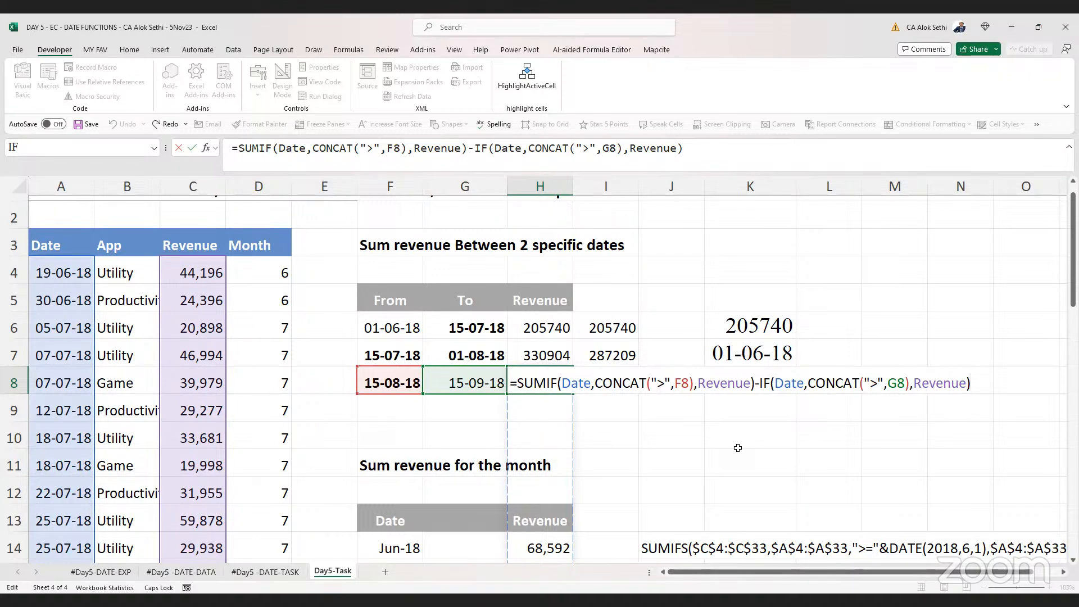
{"action": "left_click", "coordinate": [762, 384]}
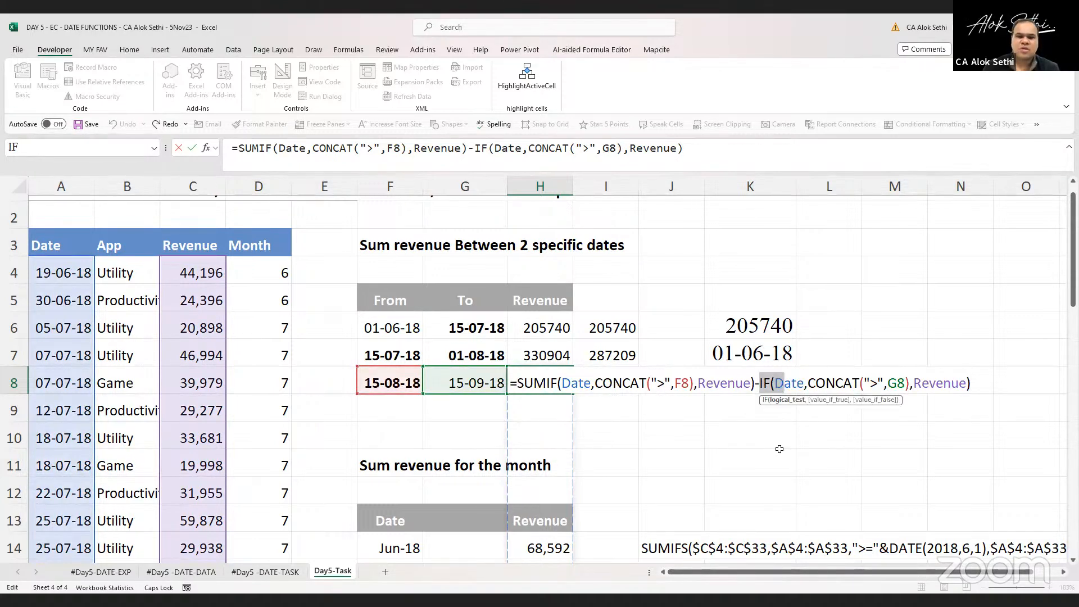
{"action": "type", "text": "SUMIF"}
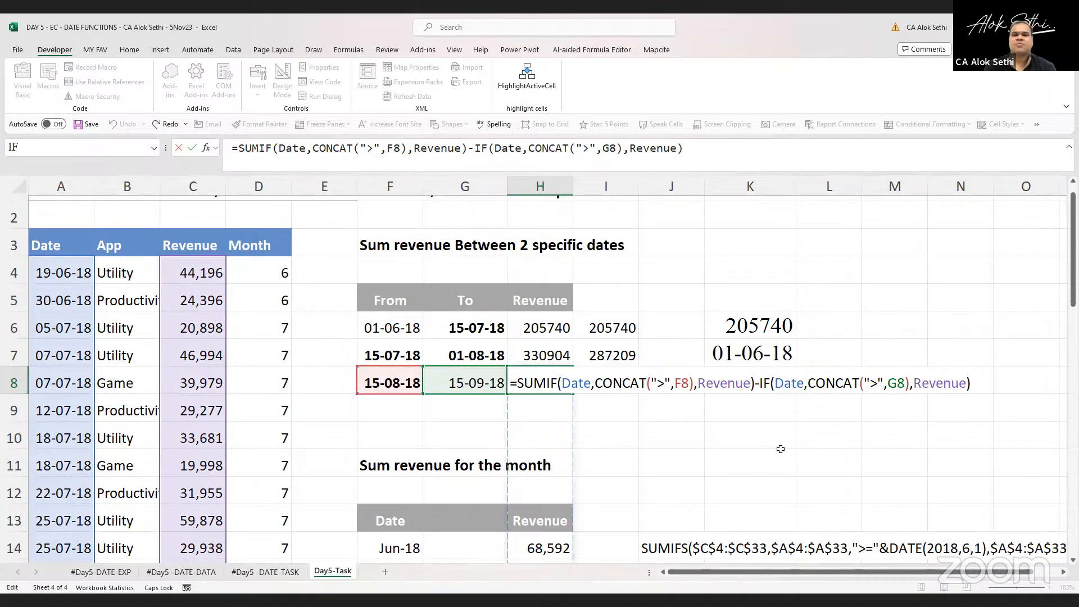
{"action": "key", "text": "Return"}
{"action": "key", "text": "Up"}
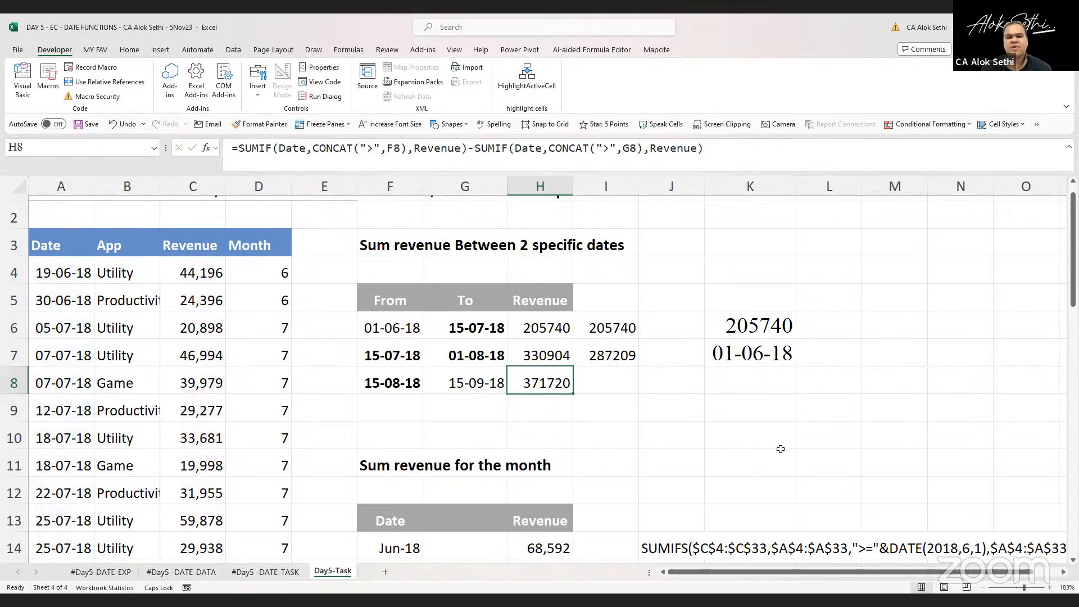
Copy the To date from G7 into F8, then review the H8 formula
{"action": "key", "text": "Left"}
{"action": "key", "text": "Left"}
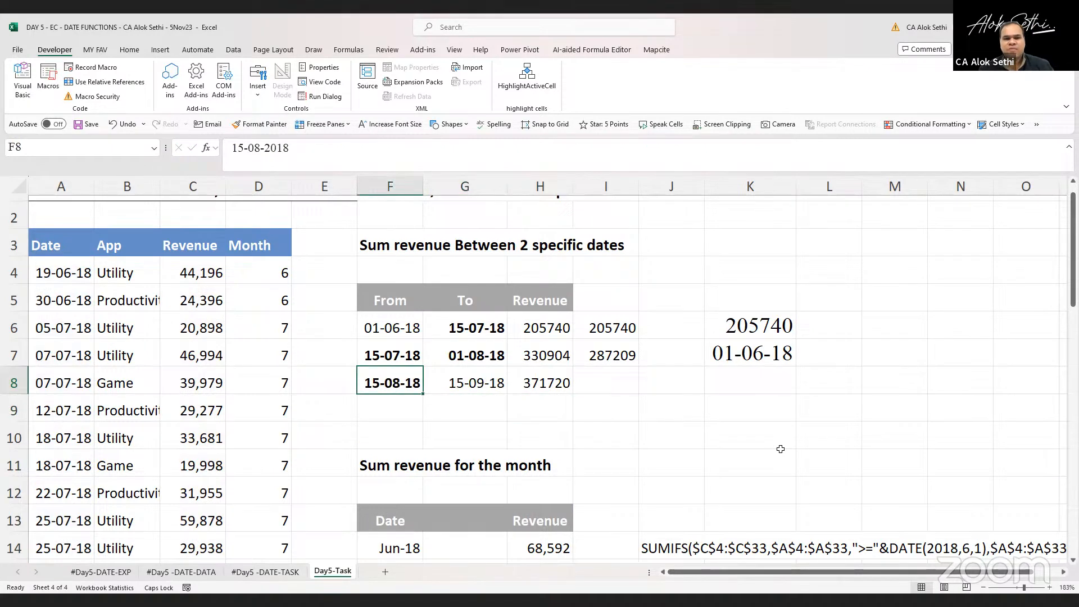
{"action": "key", "text": "Up"}
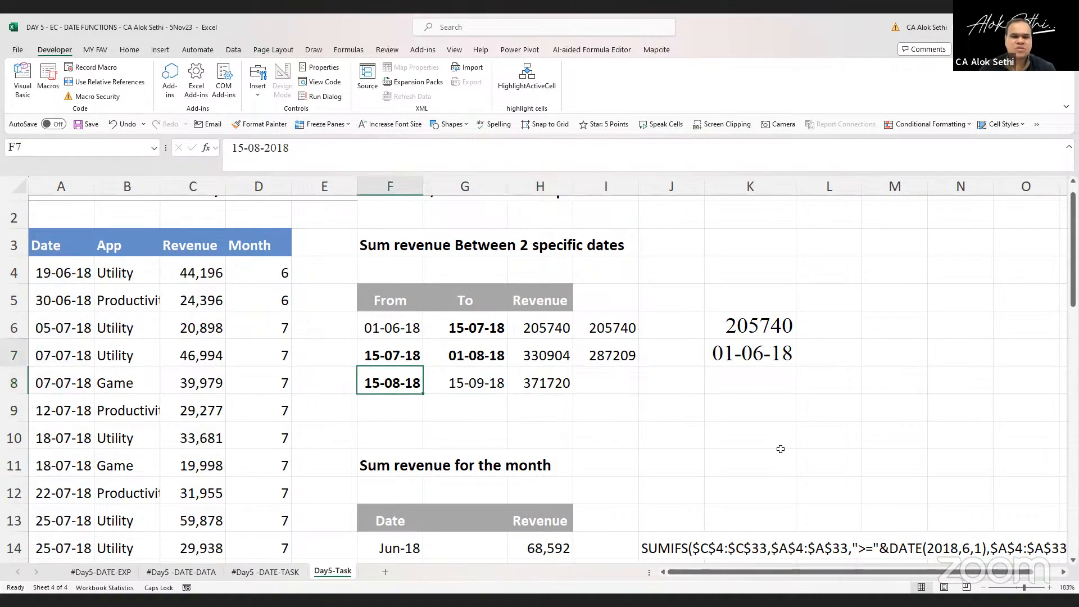
{"action": "key", "text": "Right"}
{"action": "key", "text": "ctrl+c"}
{"action": "key", "text": "Down"}
{"action": "key", "text": "Left"}
{"action": "key", "text": "Return"}
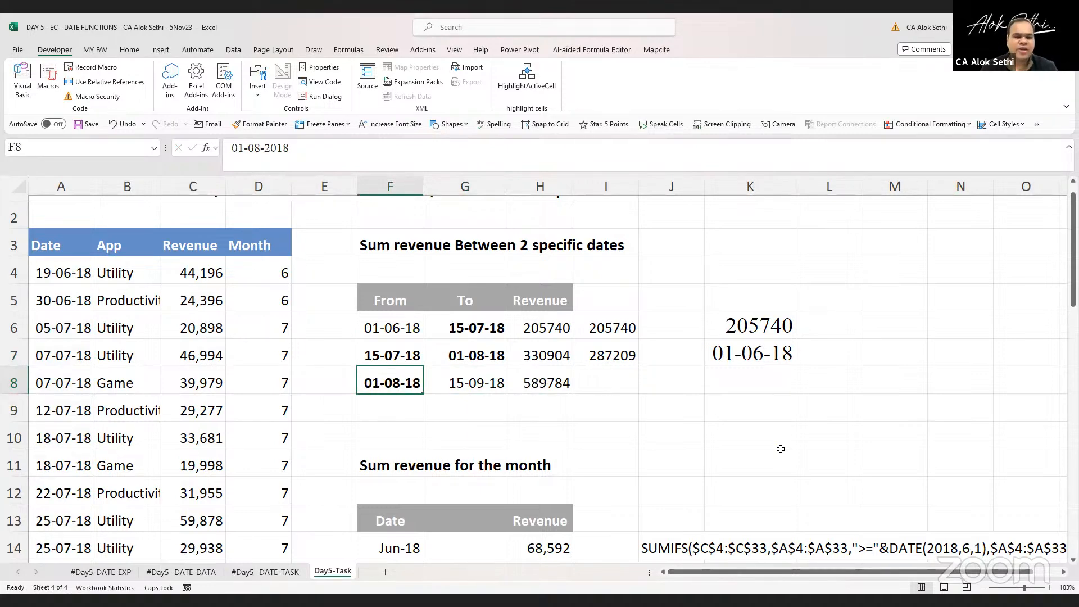
{"action": "key", "text": "Right"}
{"action": "key", "text": "Right"}
{"action": "key", "text": "F2"}
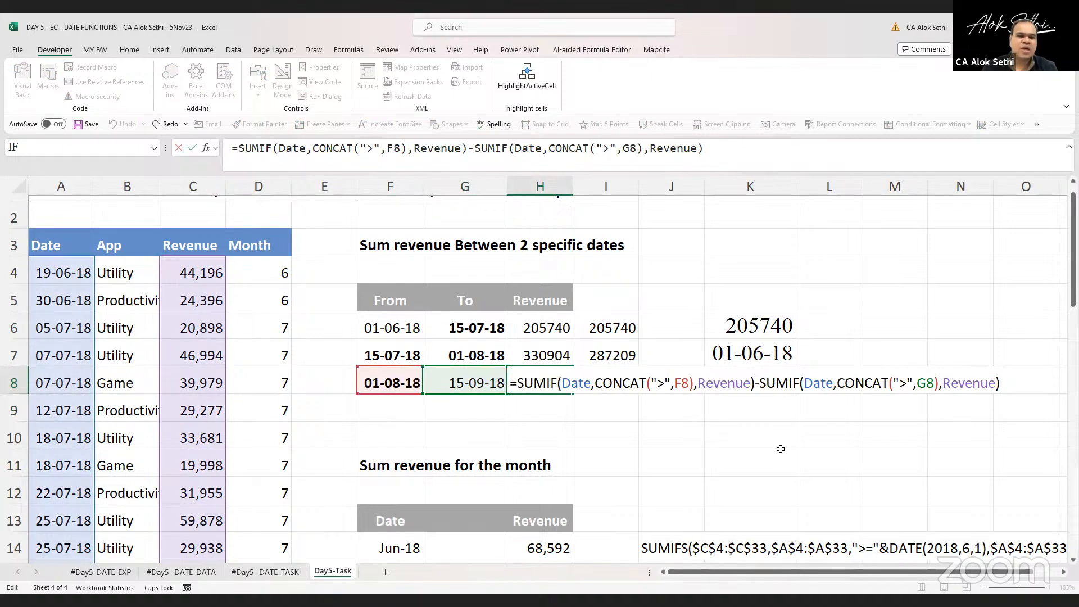
{"action": "key", "text": "shift+Home"}
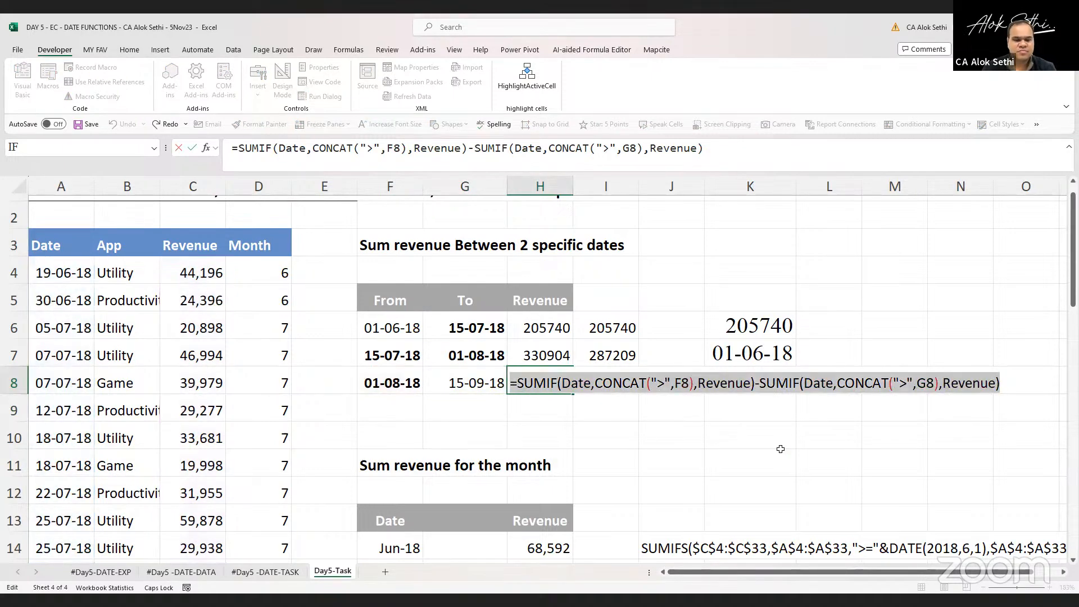
{"action": "key", "text": "Return"}
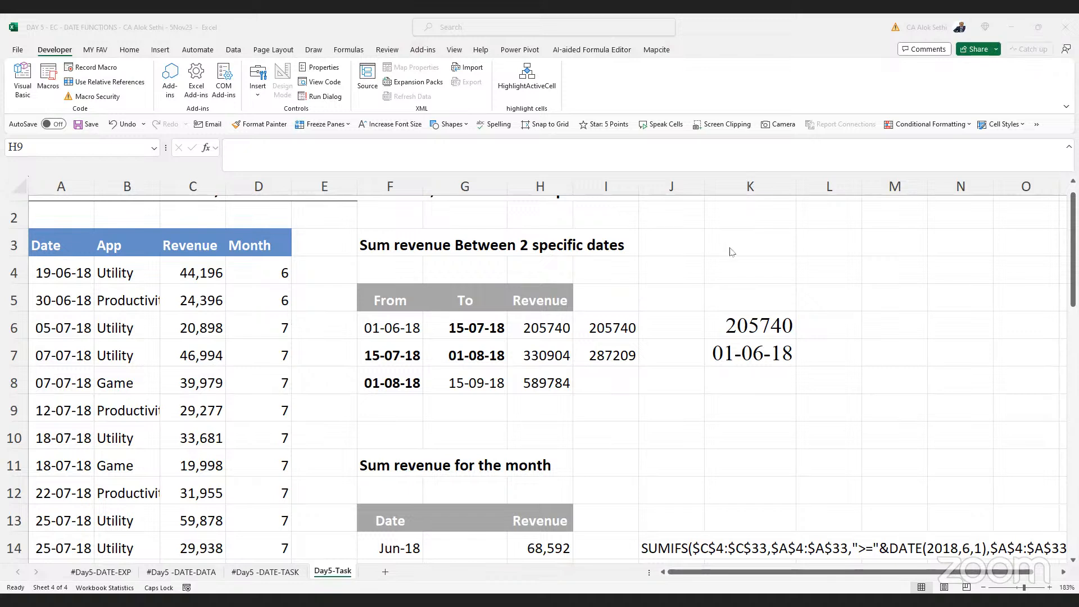
Copy the data table's header row A3:D3 and paste it into K3:N3 as a criteria table
{"action": "left_click_drag", "start_coordinate": [49, 243], "coordinate": [248, 251]}
{"action": "key", "text": "ctrl+c"}
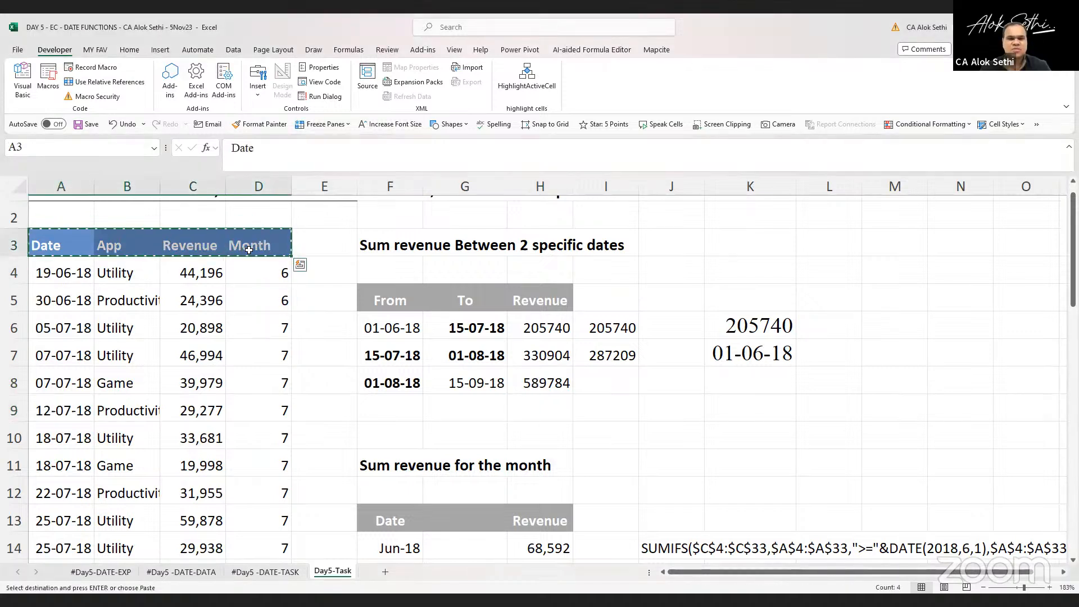
{"action": "left_click", "coordinate": [735, 238]}
{"action": "key", "text": "ctrl+v"}
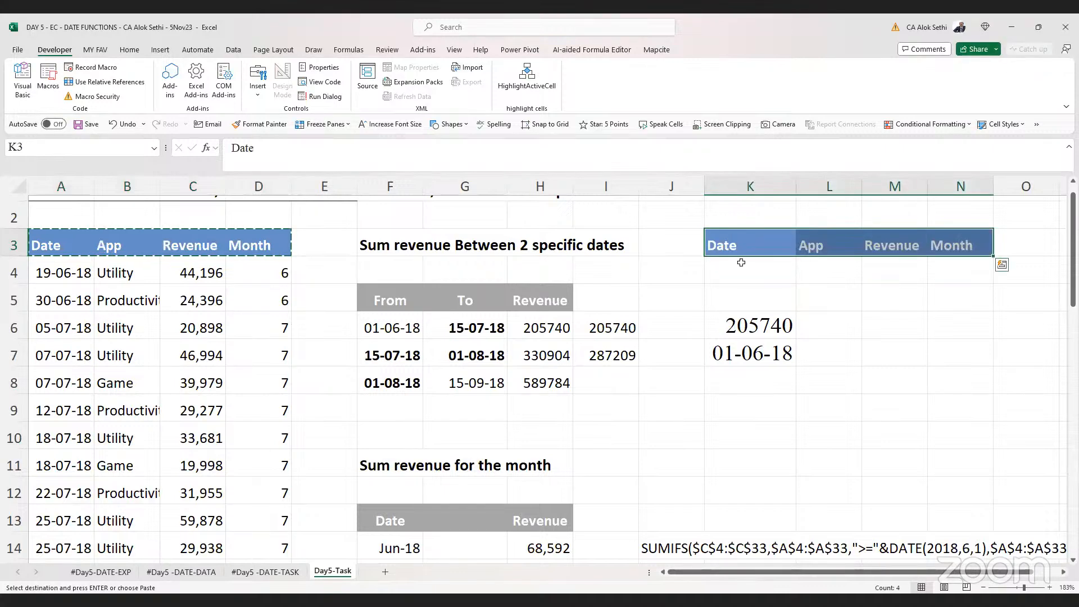
Clear the old contents of cells K6 and K7
{"action": "left_click", "coordinate": [742, 263]}
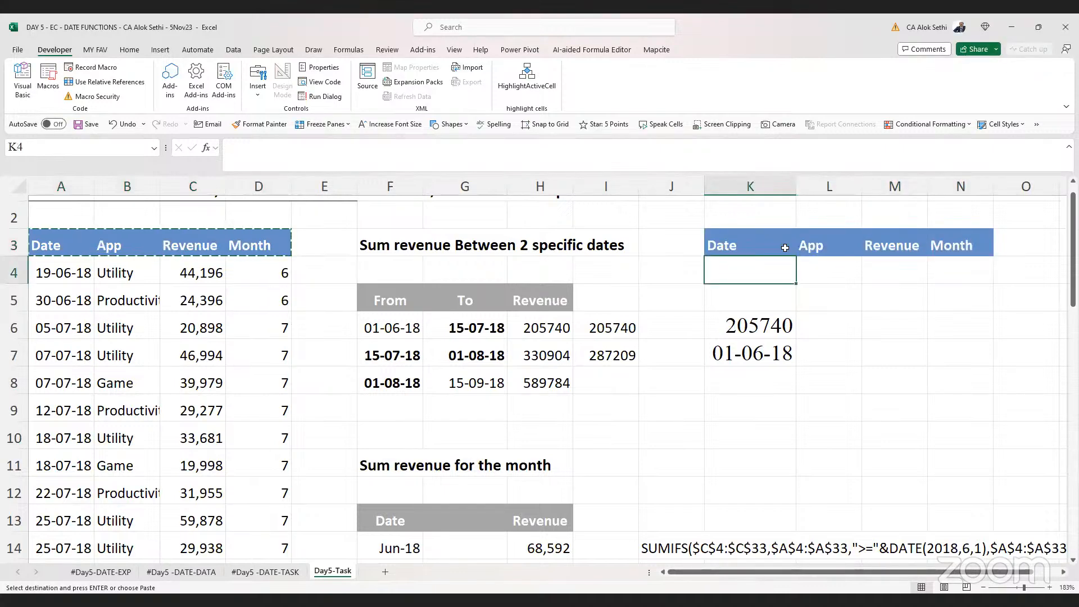
{"action": "left_click", "coordinate": [739, 246]}
{"action": "key", "text": "Right"}
{"action": "key", "text": "Right"}
{"action": "key", "text": "Right"}
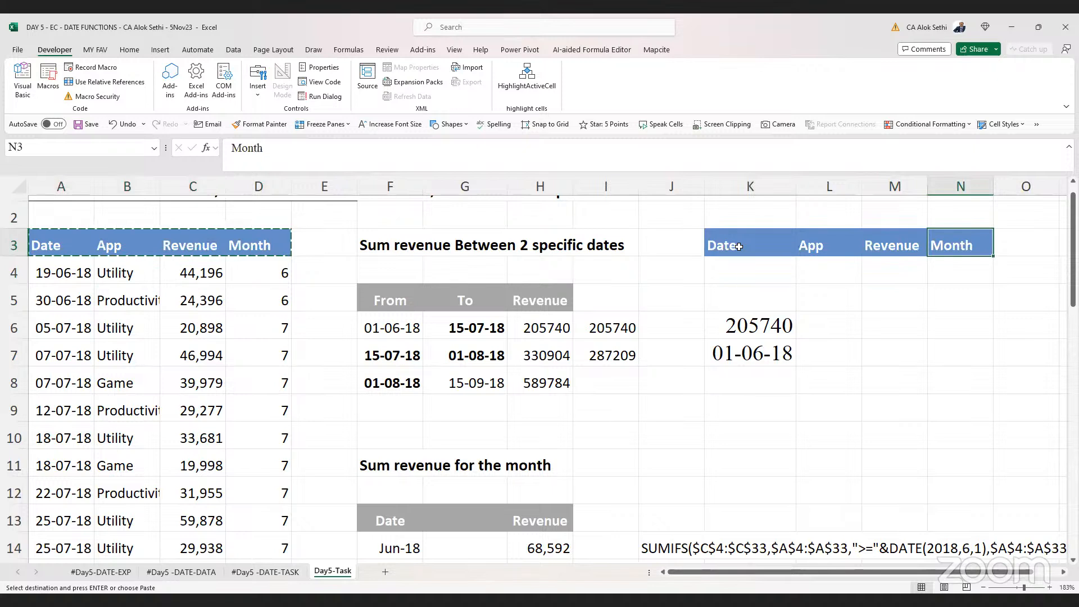
{"action": "key", "text": "Left"}
{"action": "key", "text": "Left"}
{"action": "key", "text": "Left"}
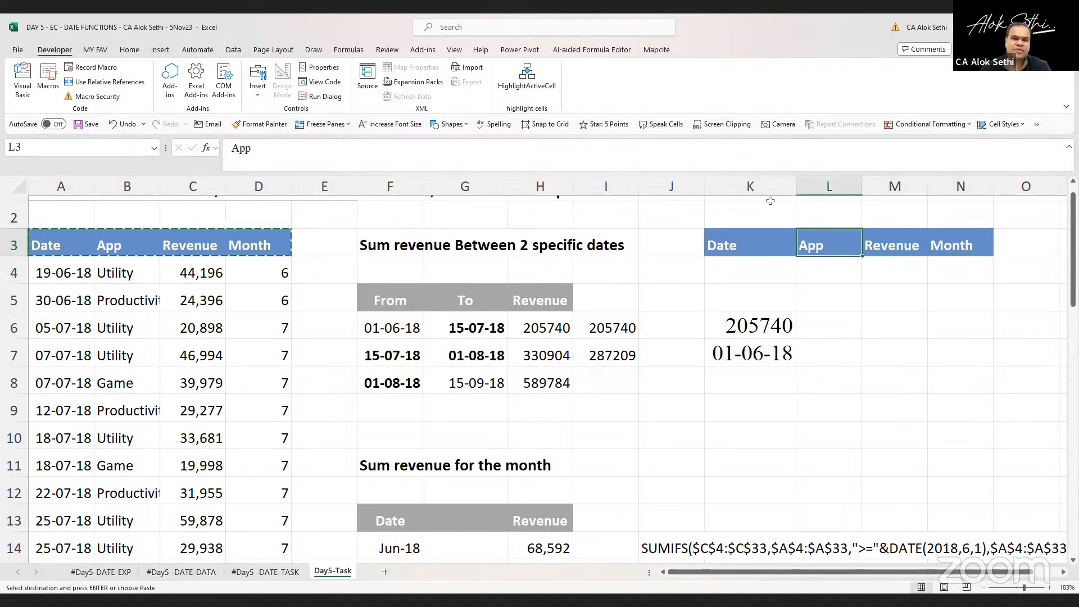
{"action": "key", "text": "Down"}
{"action": "key", "text": "Down"}
{"action": "key", "text": "Down"}
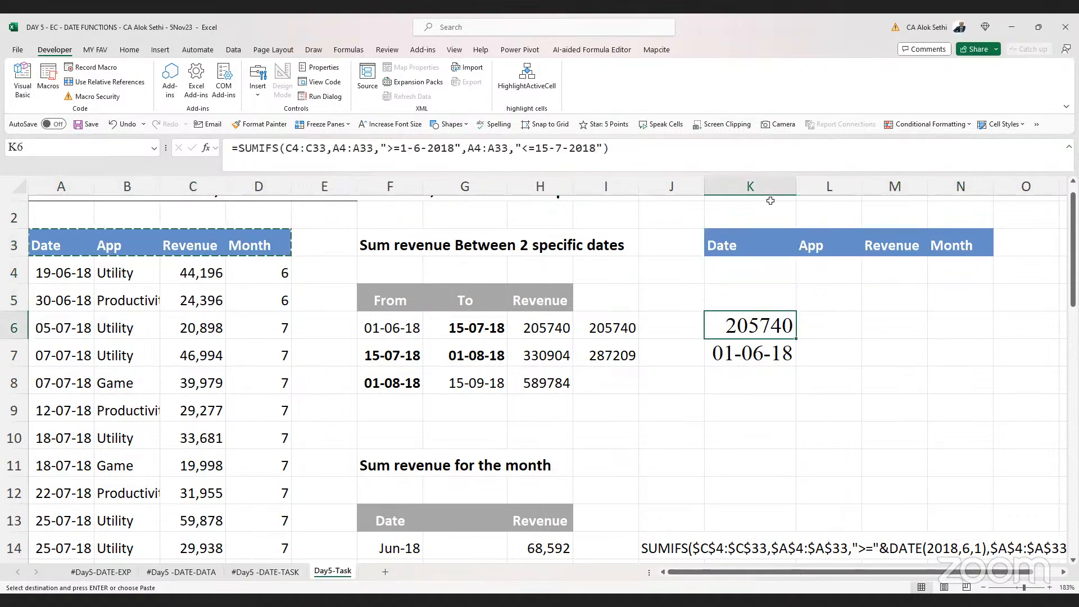
{"action": "key", "text": "Delete"}
{"action": "key", "text": "Down"}
{"action": "key", "text": "Delete"}
{"action": "key", "text": "Up"}
{"action": "key", "text": "Up"}
{"action": "key", "text": "Up"}
{"action": "key", "text": "Up"}
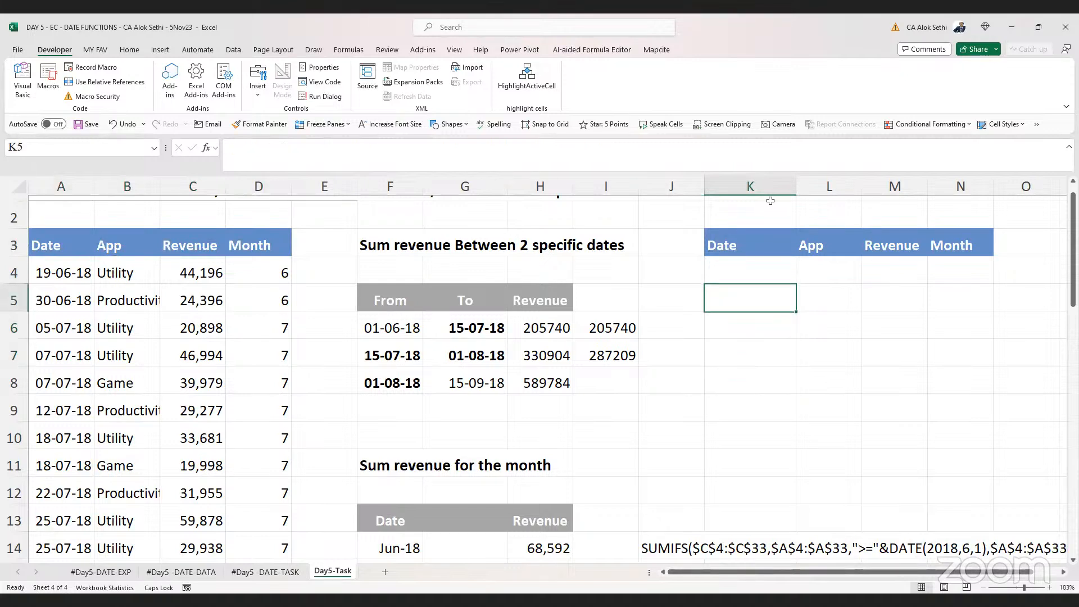
Rename the criteria table's L3 header from App to Date
{"action": "key", "text": "Right"}
{"action": "type", "text": "dATE"}
{"action": "key", "text": "BackSpace"}
{"action": "key", "text": "BackSpace"}
{"action": "key", "text": "BackSpace"}
{"action": "key", "text": "BackSpace"}
{"action": "type", "text": "D"}
{"action": "key", "text": "Caps_Lock"}
{"action": "type", "text": "ate"}
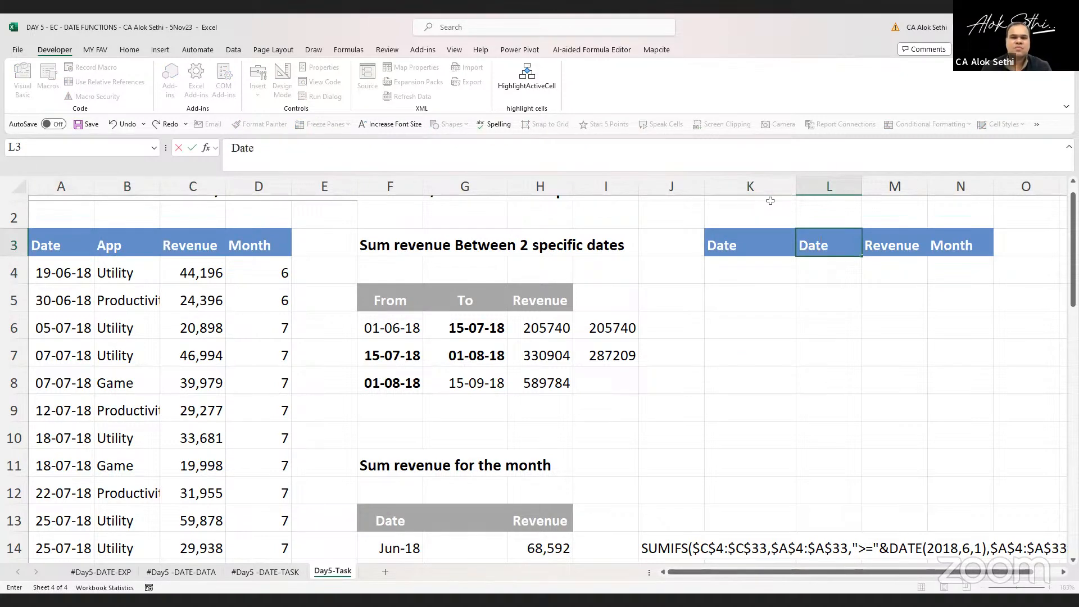
{"action": "key", "text": "Return"}
Enter a DSUM formula in M4 using database A3:D33, field C3 and criteria K3:L4
{"action": "key", "text": "Down"}
{"action": "key", "text": "Down"}
{"action": "key", "text": "Down"}
{"action": "key", "text": "Down"}
{"action": "key", "text": "Left"}
{"action": "key", "text": "Left"}
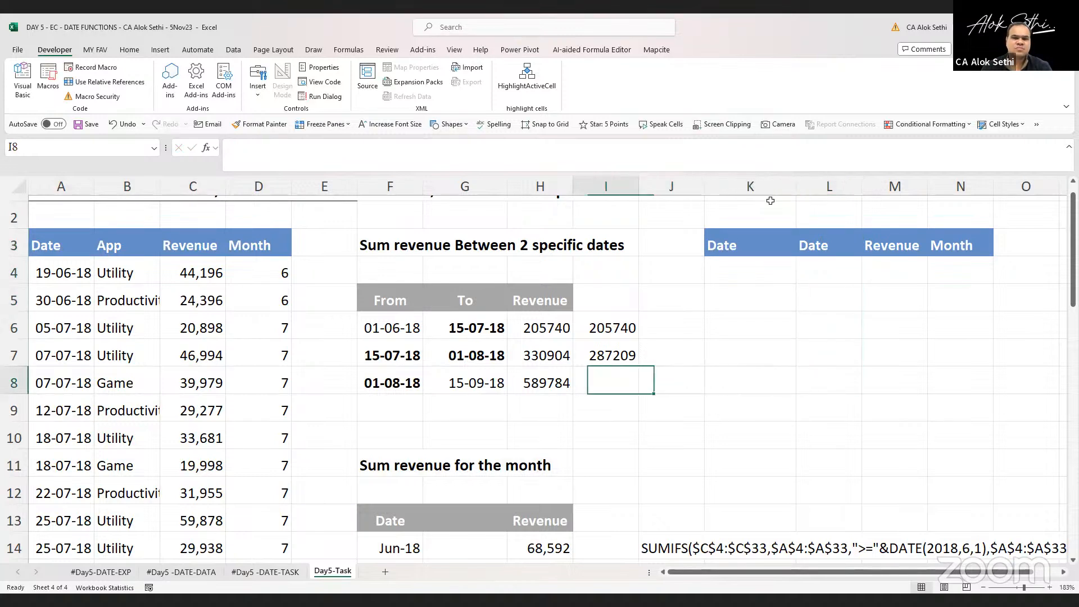
{"action": "key", "text": "Left"}
{"action": "key", "text": "Up"}
{"action": "key", "text": "Up"}
{"action": "key", "text": "Up"}
{"action": "key", "text": "Up"}
{"action": "key", "text": "Right"}
{"action": "key", "text": "Right"}
{"action": "key", "text": "Right"}
{"action": "key", "text": "Right"}
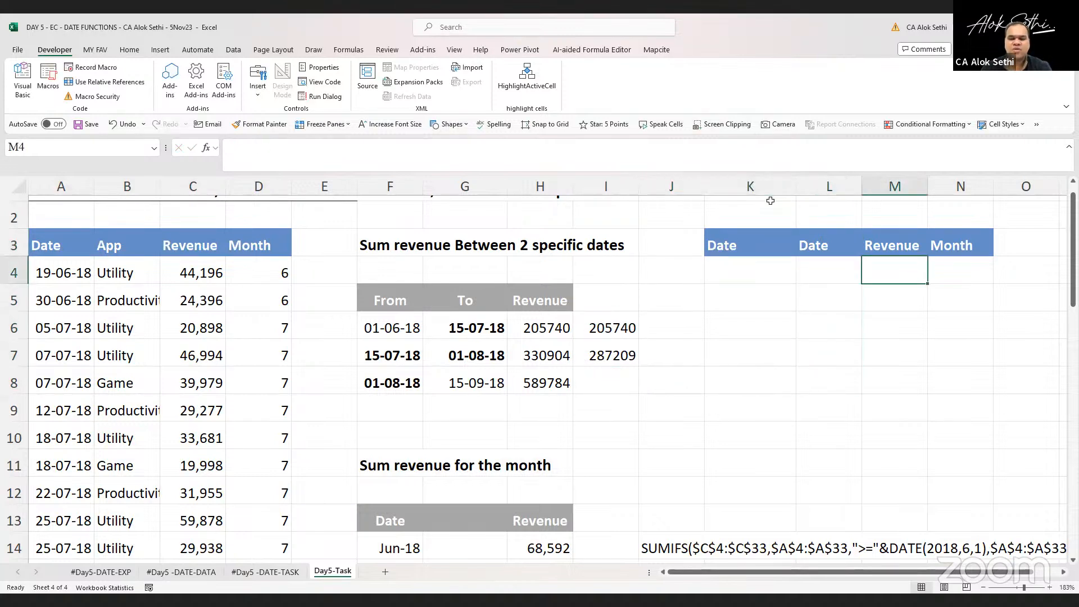
{"action": "type", "text": "=dcount"}
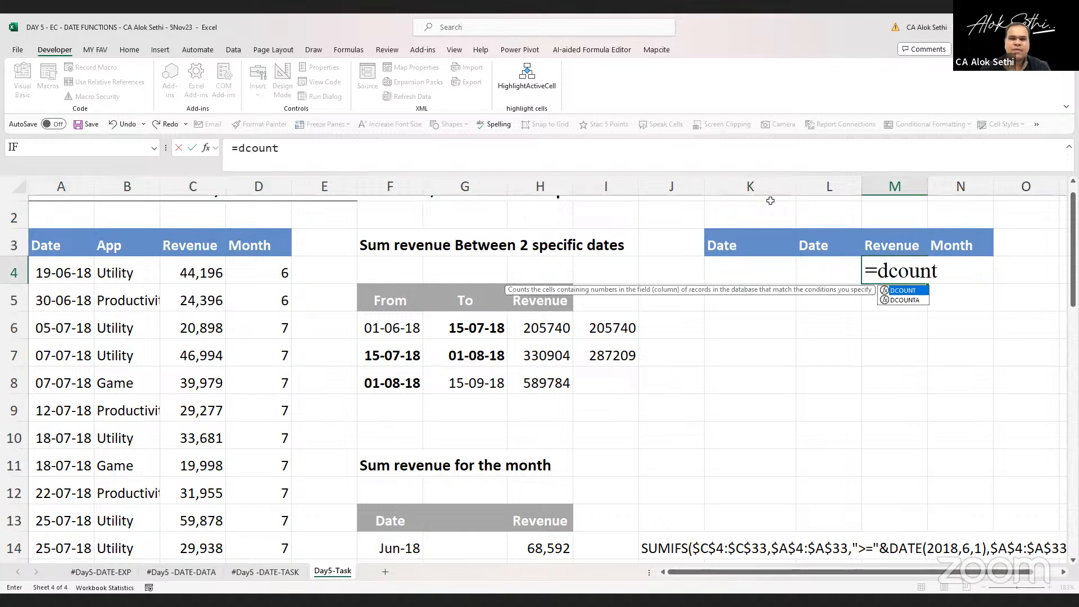
{"action": "type", "text": "("}
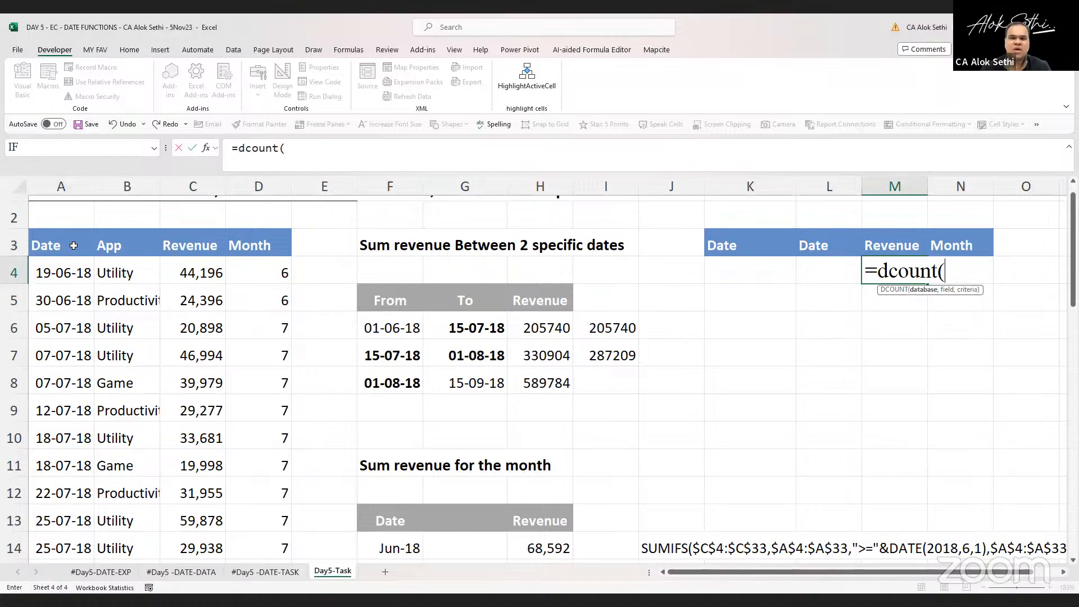
{"action": "key", "text": "BackSpace"}
{"action": "key", "text": "BackSpace"}
{"action": "key", "text": "BackSpace"}
{"action": "key", "text": "BackSpace"}
{"action": "key", "text": "BackSpace"}
{"action": "key", "text": "BackSpace"}
{"action": "type", "text": "sum("}
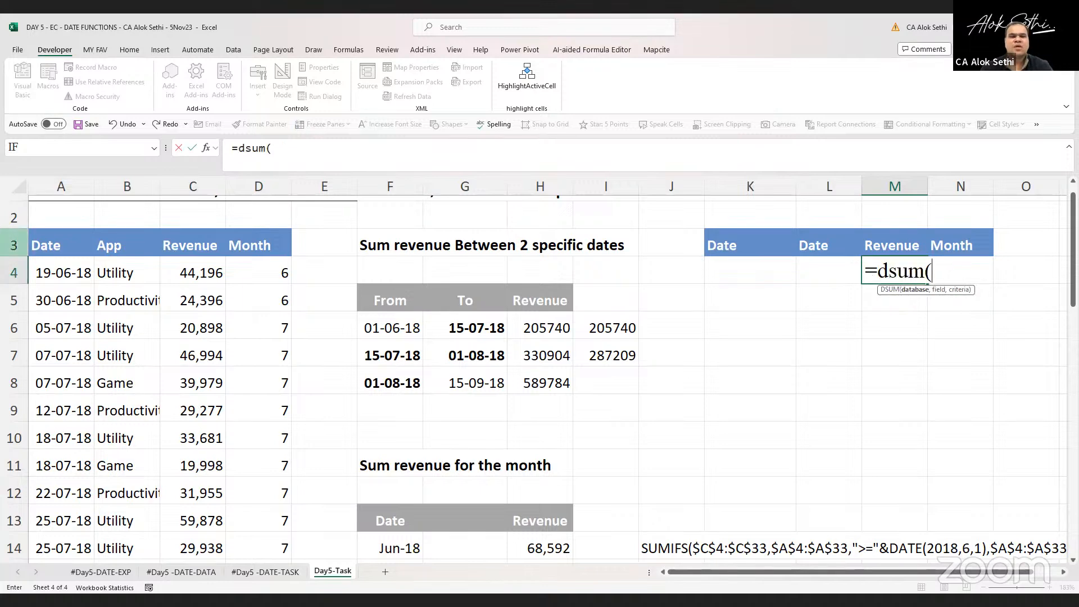
{"action": "left_click", "coordinate": [62, 242]}
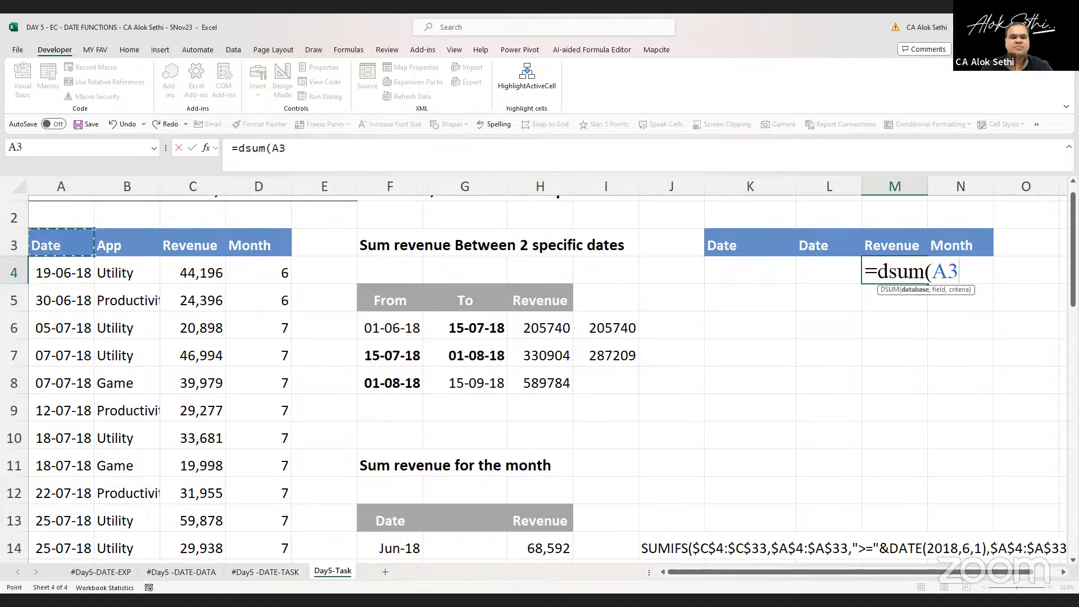
{"action": "left_click_drag", "start_coordinate": [62, 241], "coordinate": [258, 486]}
{"action": "type", "text": ","}
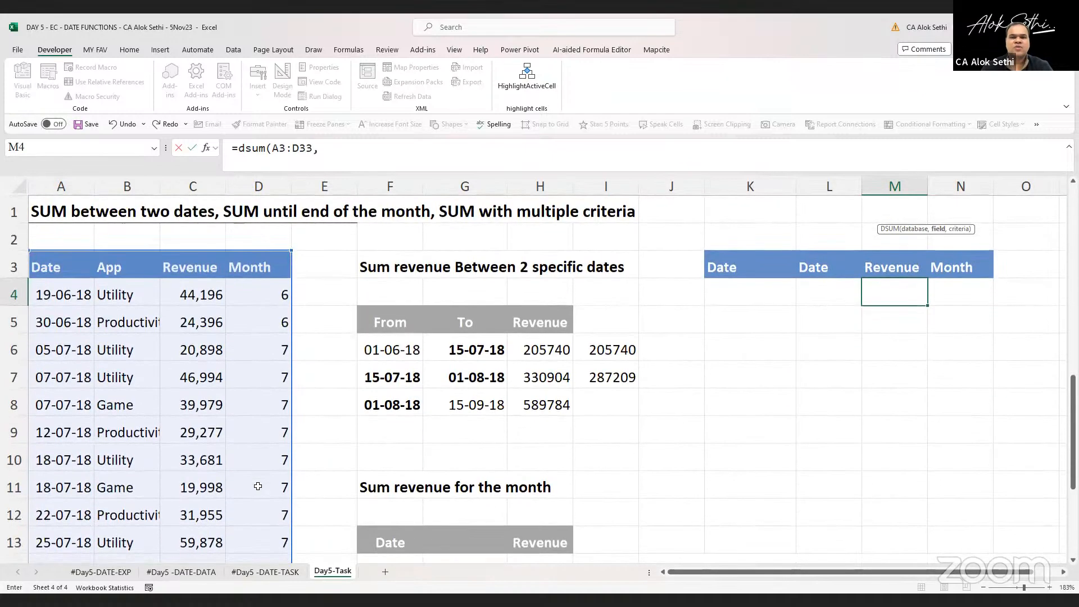
{"action": "left_click", "coordinate": [188, 268]}
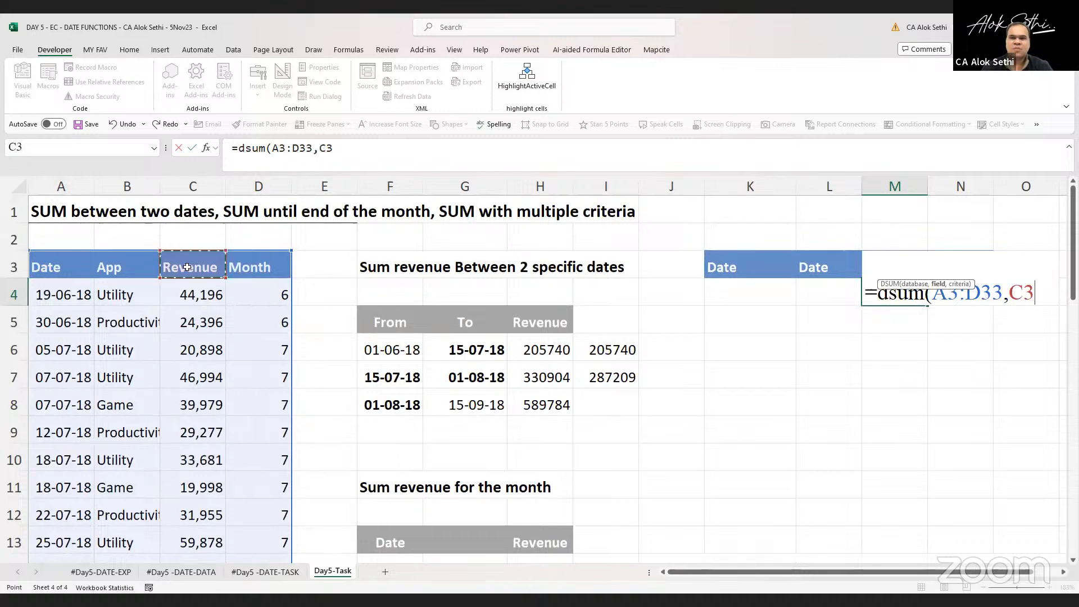
{"action": "type", "text": ","}
{"action": "left_click_drag", "start_coordinate": [724, 260], "coordinate": [815, 295]}
{"action": "type", "text": ")"}
{"action": "key", "text": "Return"}
Enter the date 01-06-2018 in the criteria cell K4
{"action": "key", "text": "Up"}
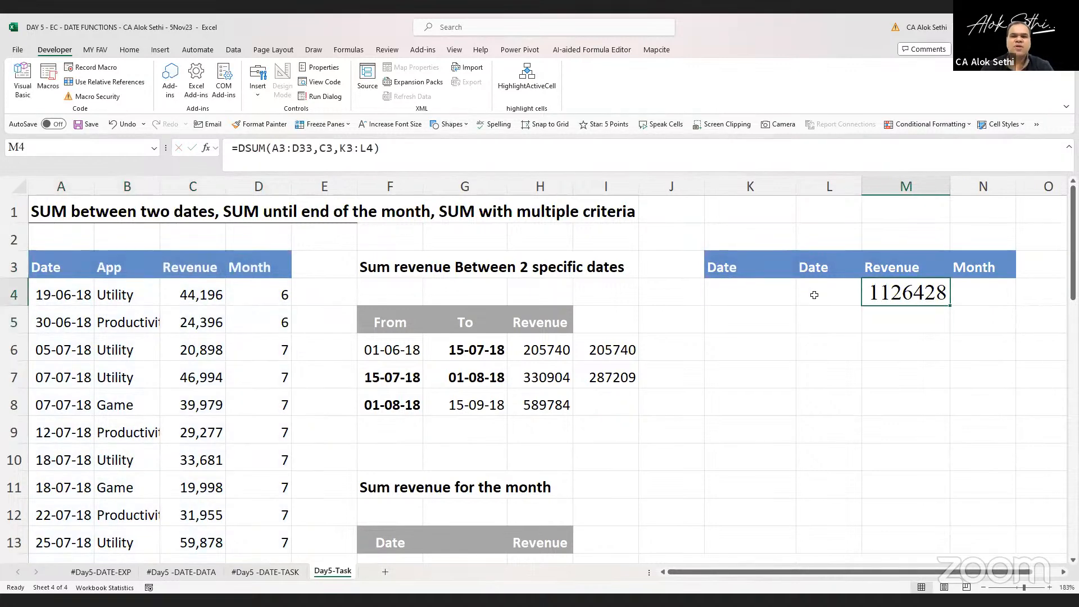
{"action": "key", "text": "Left"}
{"action": "key", "text": "Left"}
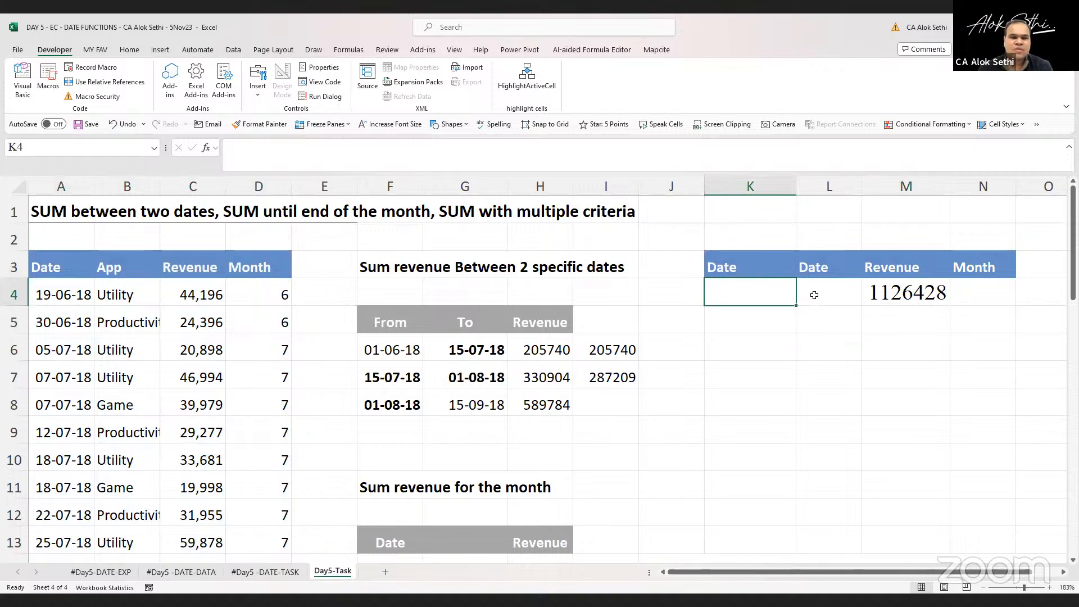
{"action": "type", "text": "01"}
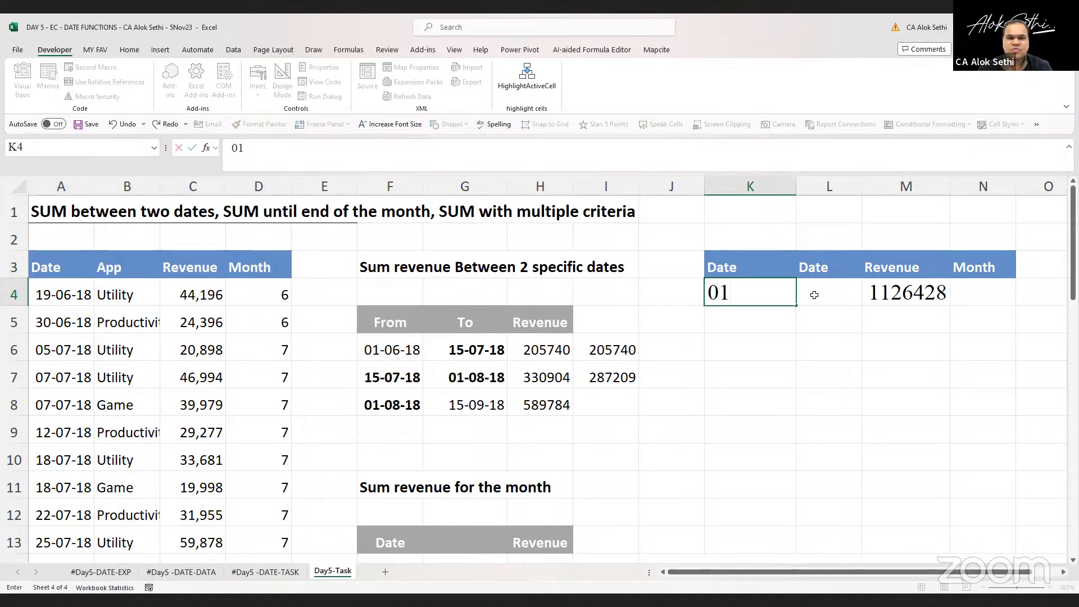
{"action": "type", "text": "-06-2"}
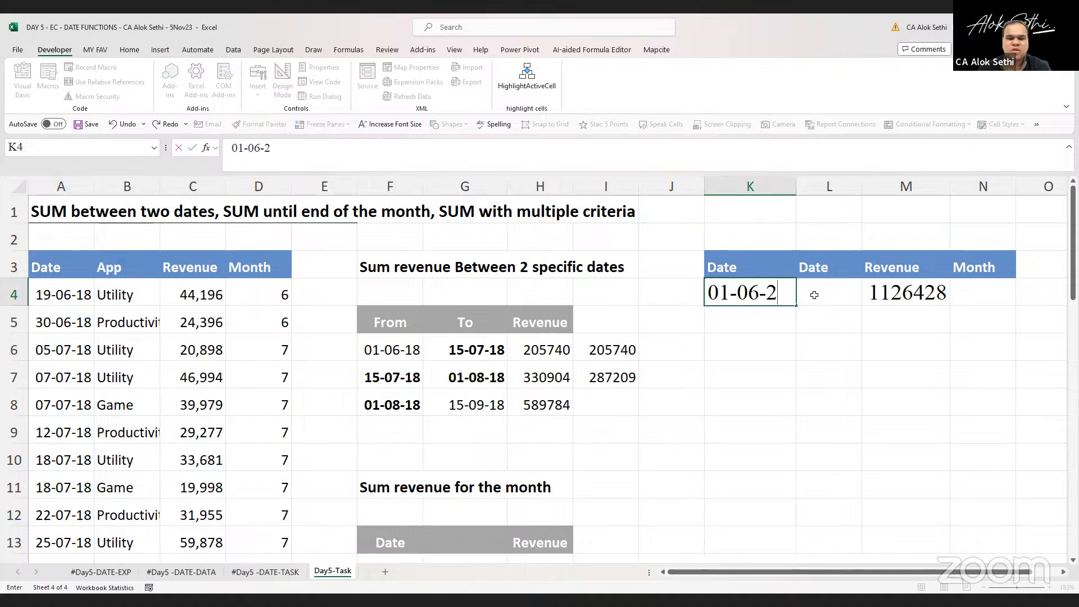
{"action": "type", "text": "08"}
{"action": "key", "text": "BackSpace"}
{"action": "type", "text": "18"}
{"action": "key", "text": "Return"}
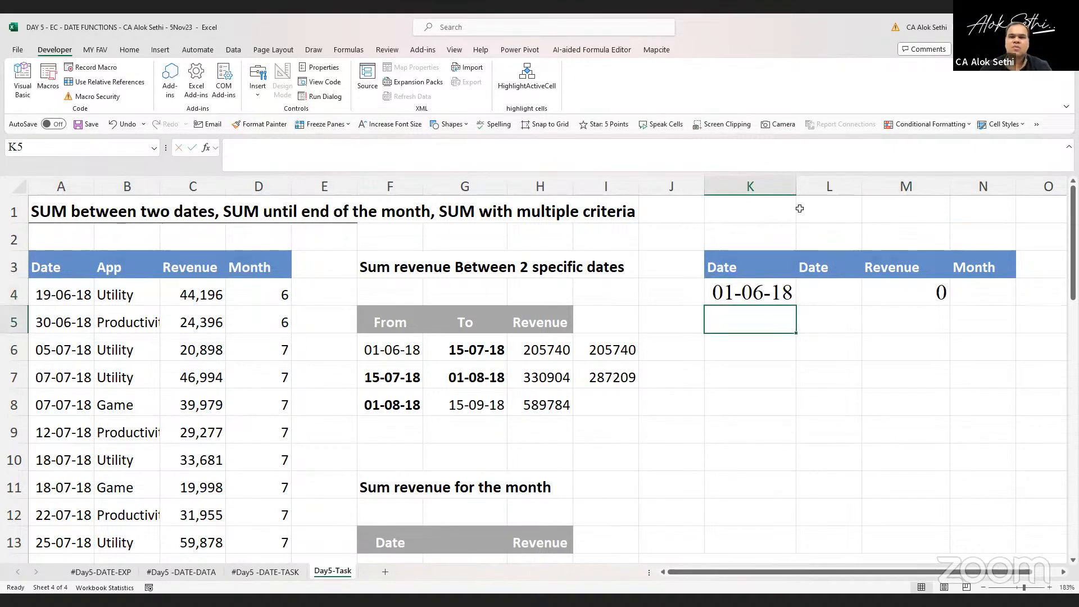
Enter the date 15-07-2018 in the criteria cell L4
{"action": "left_click", "coordinate": [826, 283]}
{"action": "type", "text": "15-"}
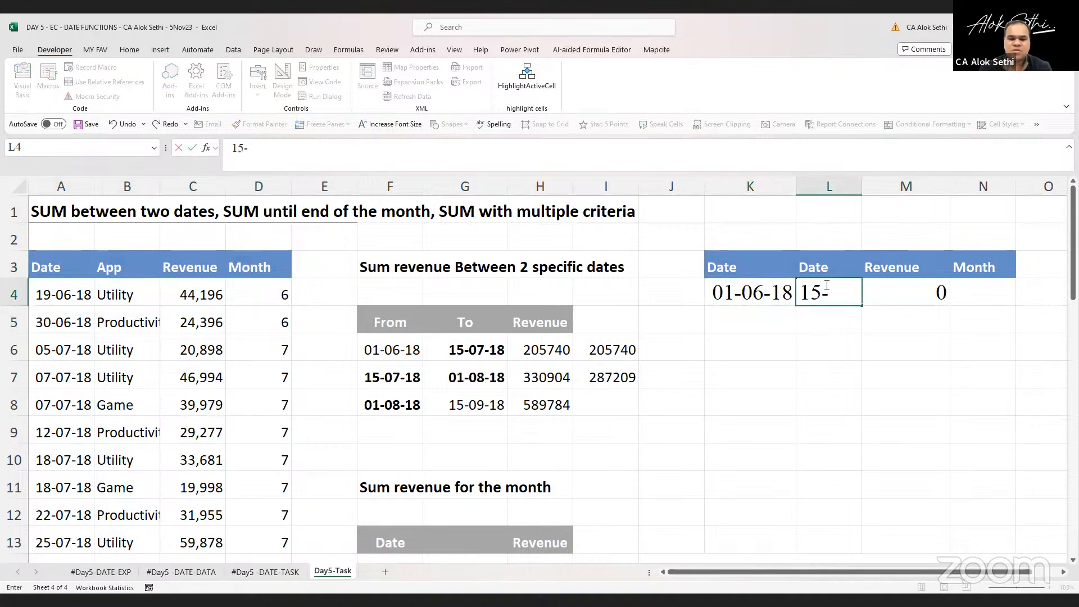
{"action": "type", "text": "07-2018"}
{"action": "key", "text": "Return"}
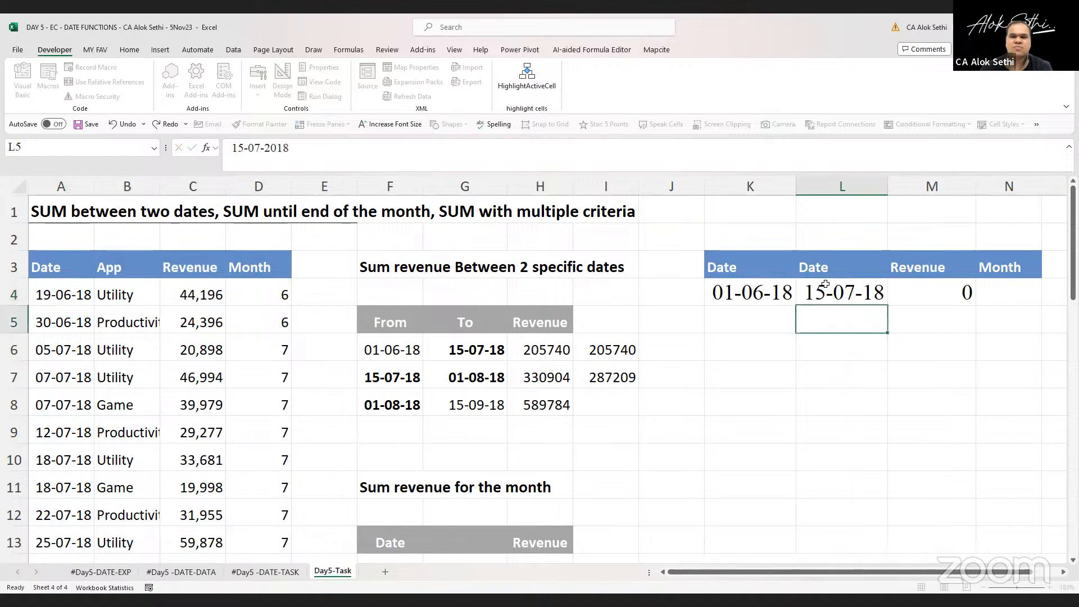
Widen column L and review the DSUM formula in M4
{"action": "left_click_drag", "start_coordinate": [862, 187], "coordinate": [898, 187]}
{"action": "left_click", "coordinate": [930, 288]}
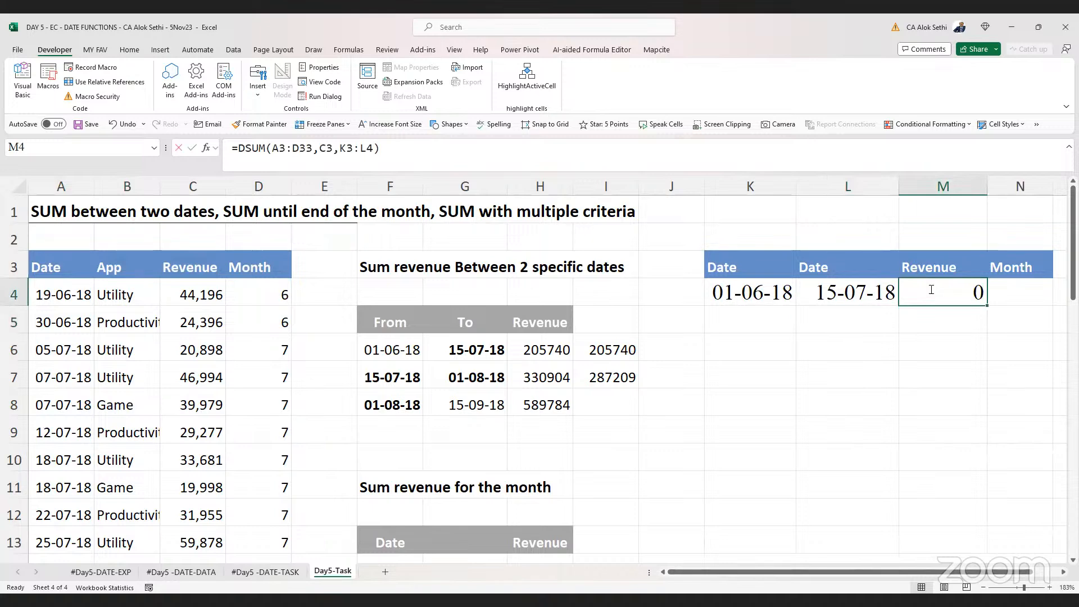
{"action": "key", "text": "F2"}
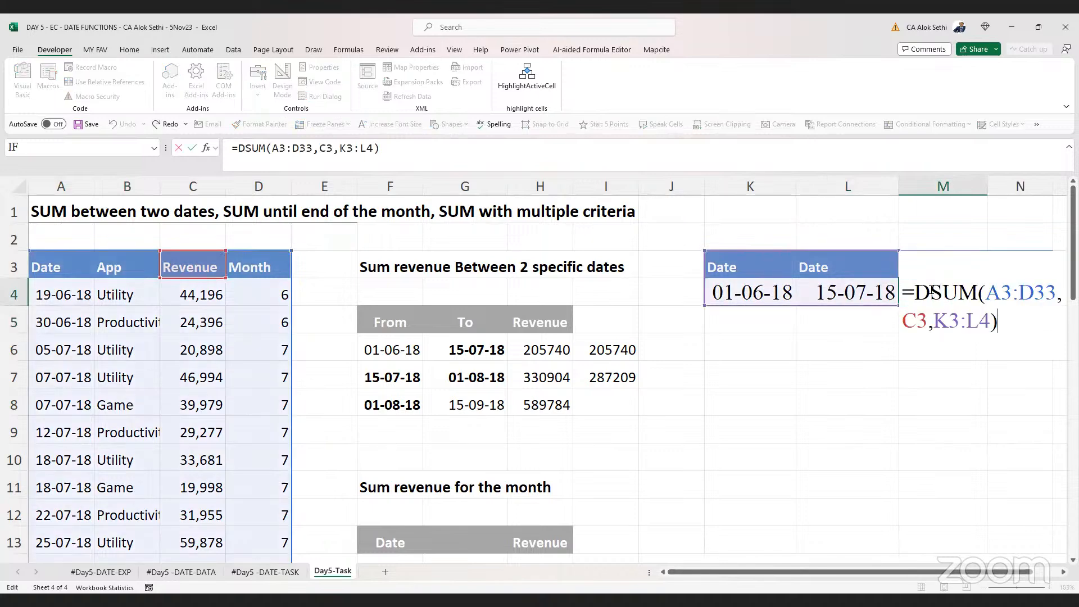
{"action": "key", "text": "Escape"}
Prefix the K4 criterion date with > so it reads >01-06-2018
{"action": "key", "text": "Left"}
{"action": "key", "text": "Left"}
{"action": "key", "text": "F2"}
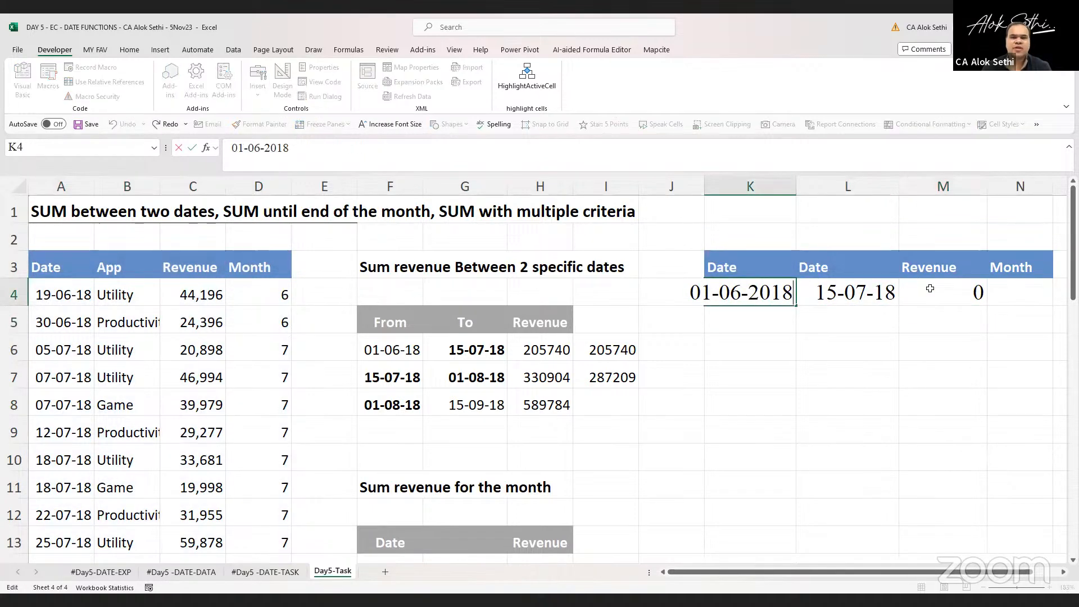
{"action": "key", "text": "Home"}
{"action": "key", "text": "Return"}
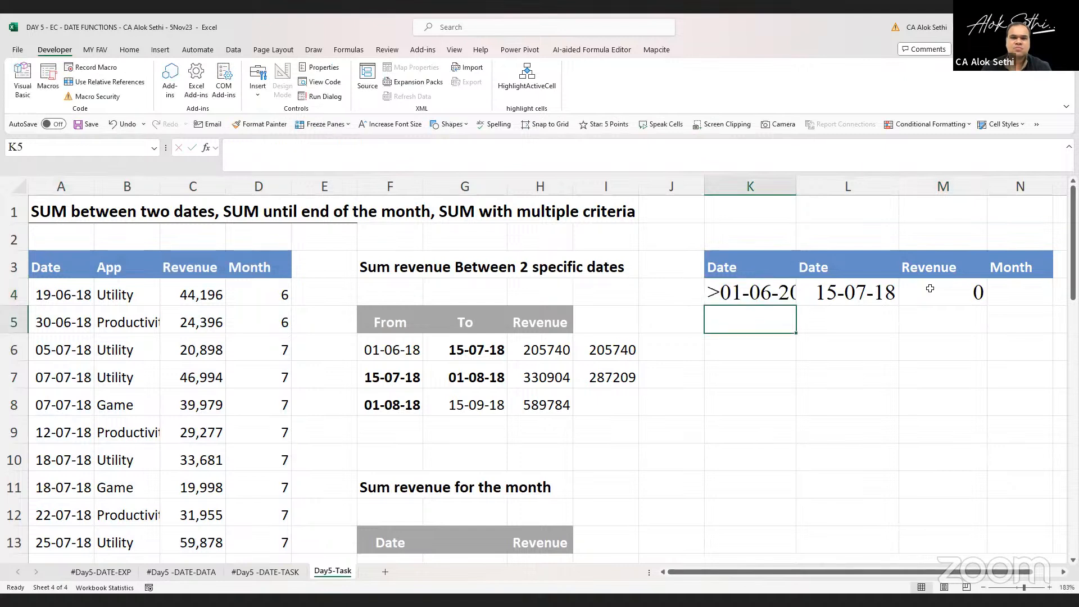
Prefix the L4 criterion date with < so it reads <15-07-2018, and autofit the criteria columns
{"action": "key", "text": "Right"}
{"action": "key", "text": "Up"}
{"action": "key", "text": "F2"}
{"action": "key", "text": "Left"}
{"action": "key", "text": "Left"}
{"action": "key", "text": "Left"}
{"action": "key", "text": "Left"}
{"action": "key", "text": "Left"}
{"action": "key", "text": "Left"}
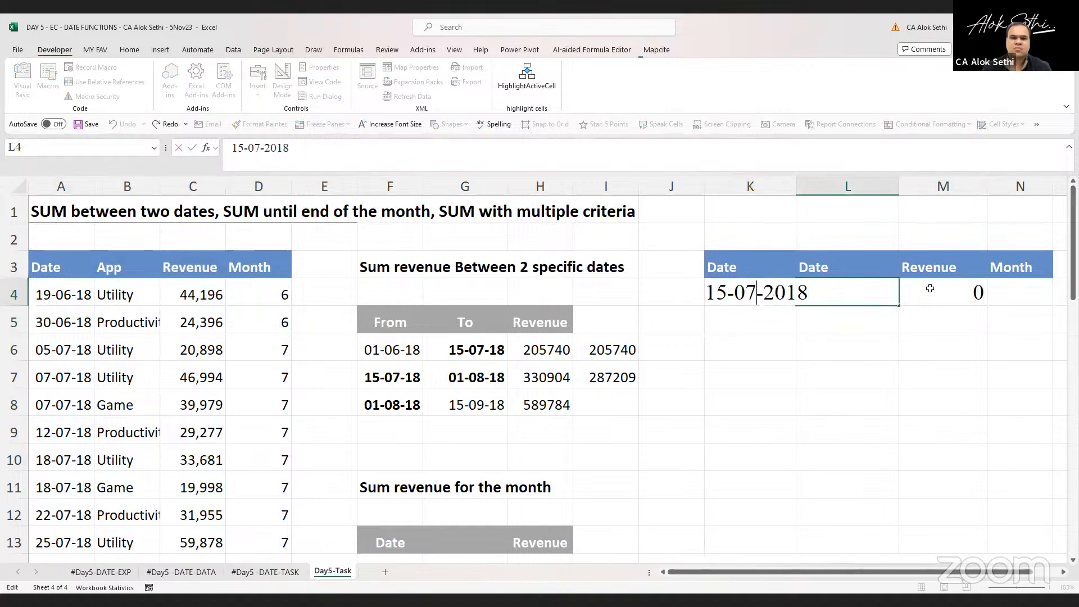
{"action": "type", "text": "<"}
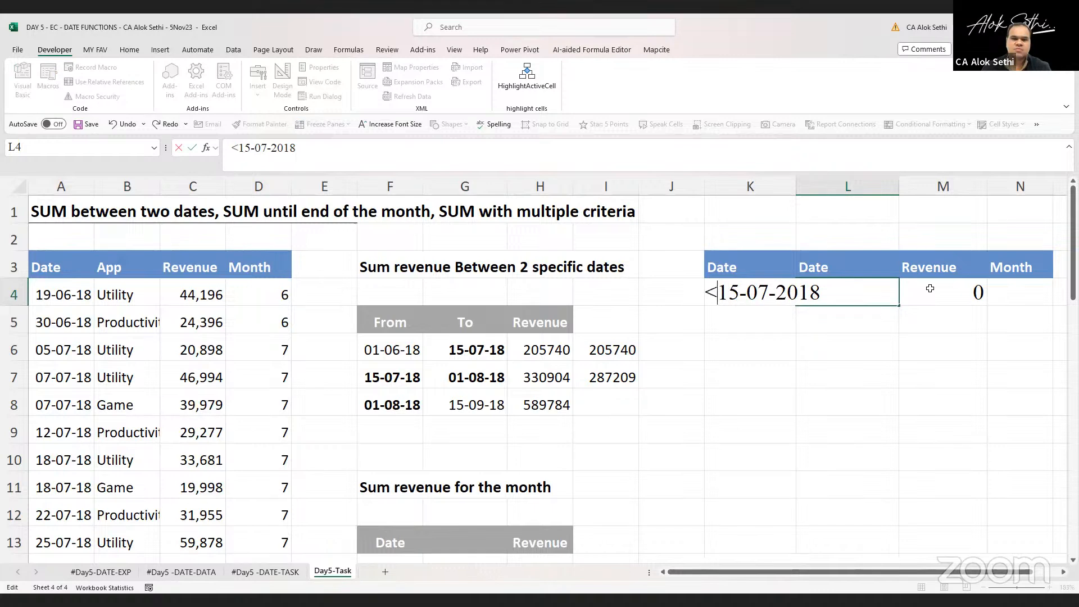
{"action": "key", "text": "Return"}
{"action": "key", "text": "Up"}
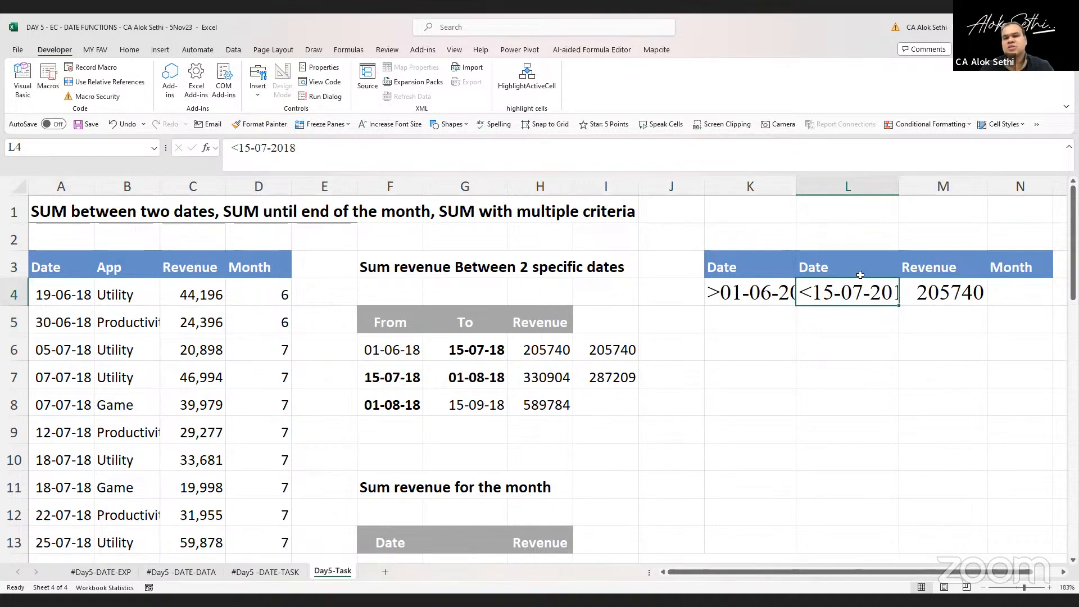
{"action": "double_click", "coordinate": [796, 193]}
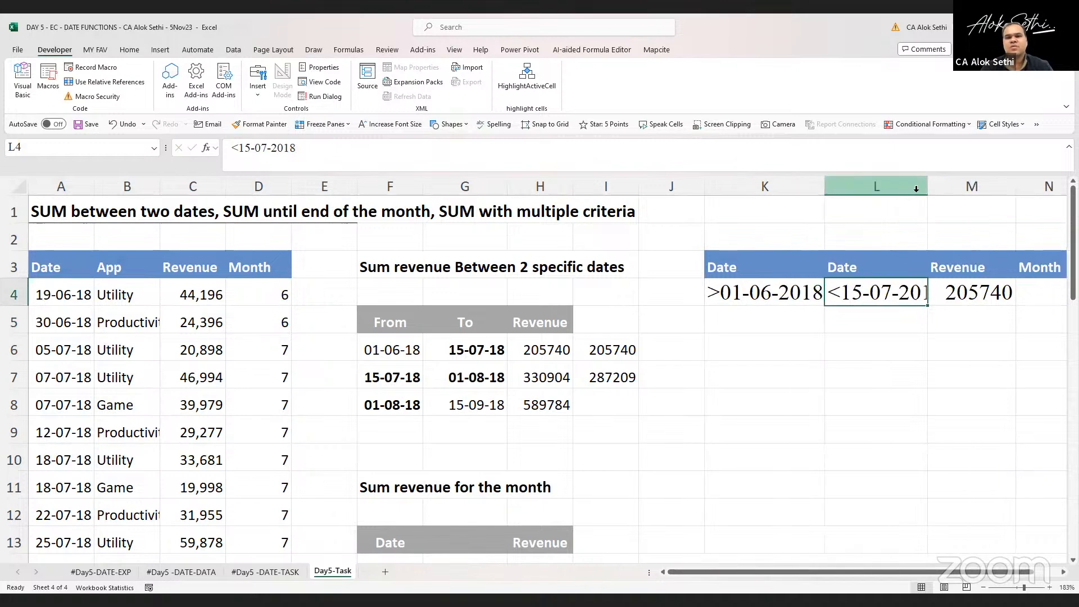
{"action": "double_click", "coordinate": [950, 190]}
Merge and center K2:M2 above the criteria table and fill it light orange
{"action": "left_click_drag", "start_coordinate": [800, 234], "coordinate": [981, 240]}
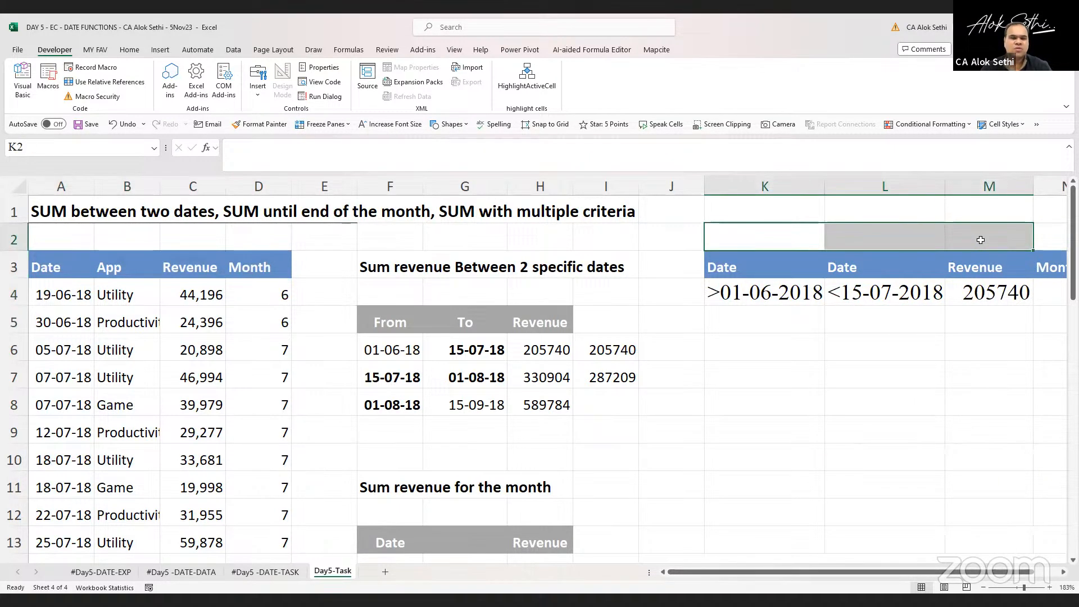
{"action": "left_click", "coordinate": [129, 50]}
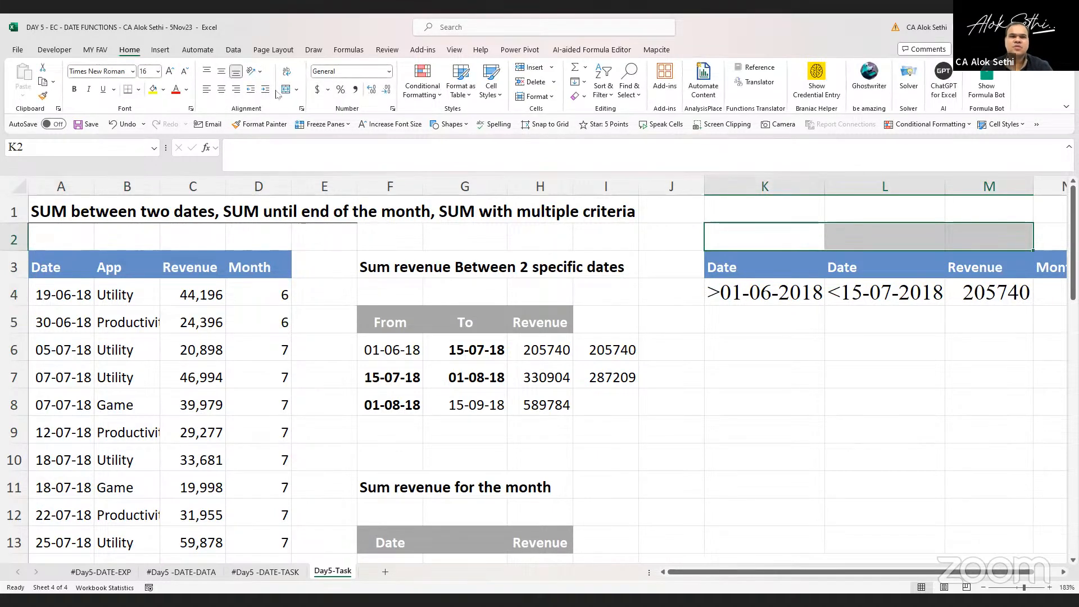
{"action": "left_click", "coordinate": [284, 89]}
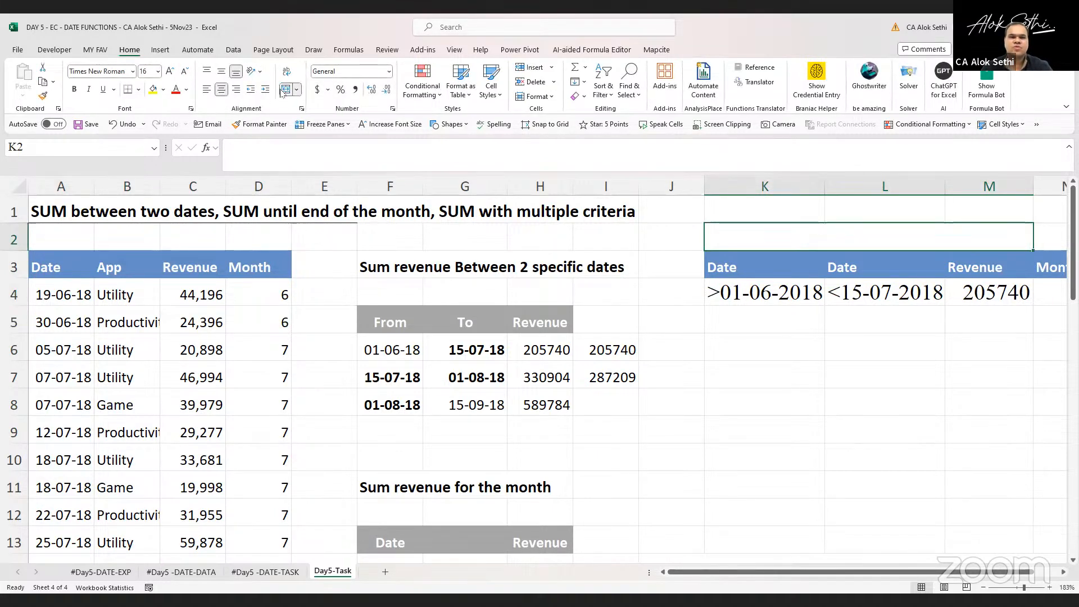
{"action": "left_click", "coordinate": [166, 90]}
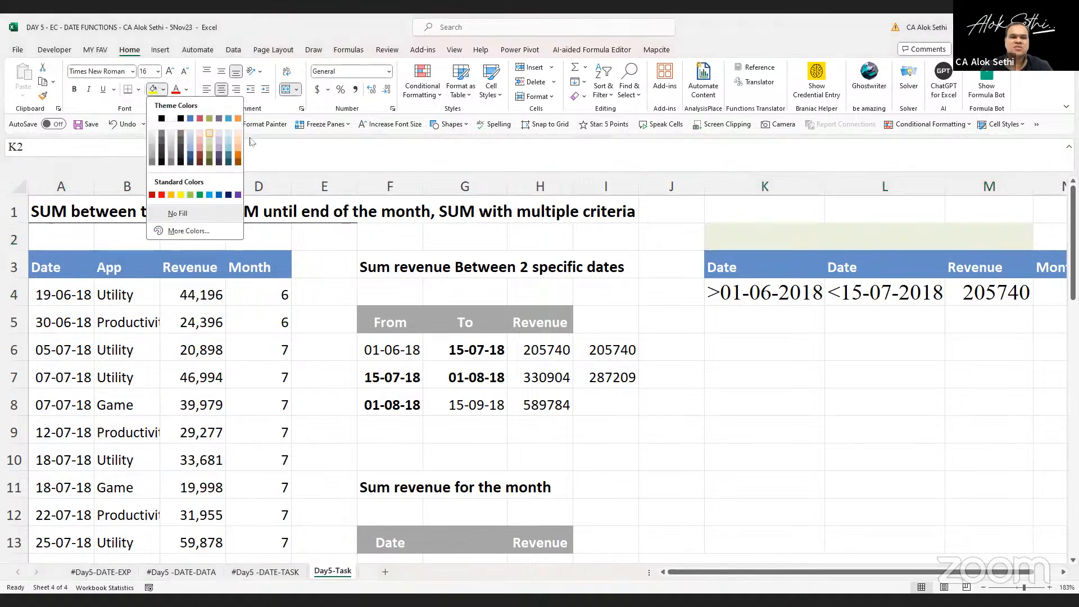
{"action": "left_click", "coordinate": [238, 135]}
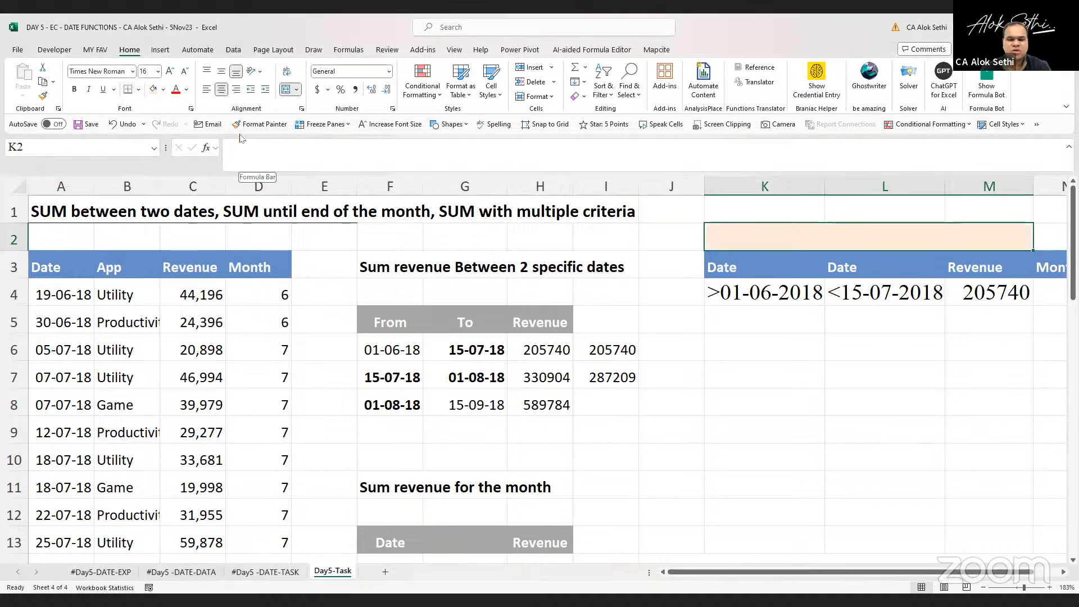
Enter the bold heading DSUM in the merged cell K2
{"action": "type", "text": "d"}
{"action": "key", "text": "BackSpace"}
{"action": "key", "text": "BackSpace"}
{"action": "key", "text": "Caps_Lock"}
{"action": "type", "text": "DCOUNT"}
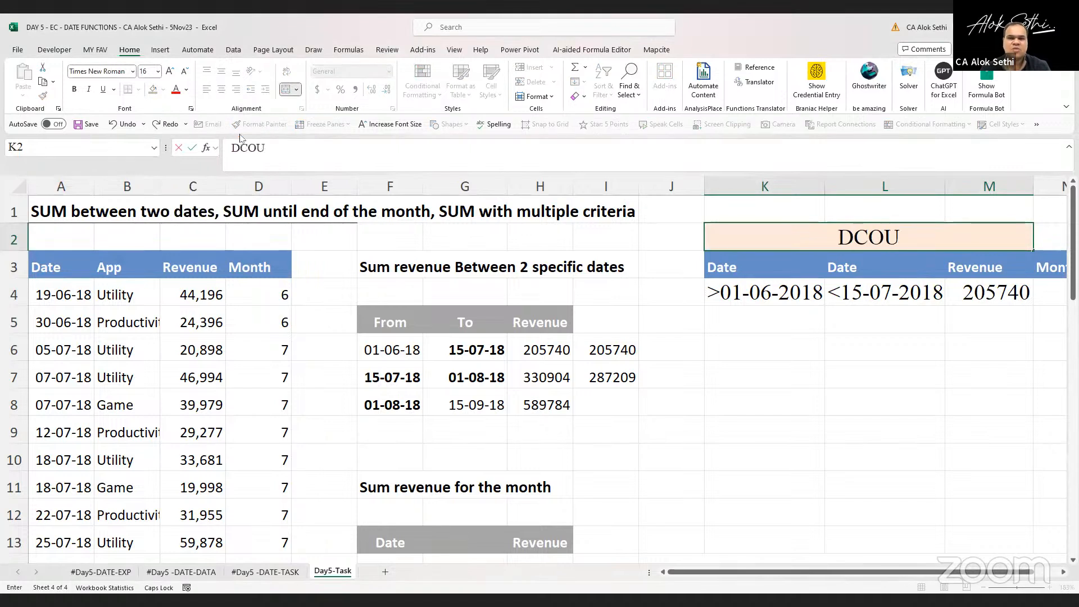
{"action": "key", "text": "BackSpace"}
{"action": "key", "text": "BackSpace"}
{"action": "key", "text": "BackSpace"}
{"action": "key", "text": "BackSpace"}
{"action": "key", "text": "BackSpace"}
{"action": "key", "text": "BackSpace"}
{"action": "type", "text": "S"}
{"action": "key", "text": "BackSpace"}
{"action": "type", "text": "DSUM"}
{"action": "key", "text": "Return"}
{"action": "key", "text": "Up"}
{"action": "key", "text": "ctrl+b"}
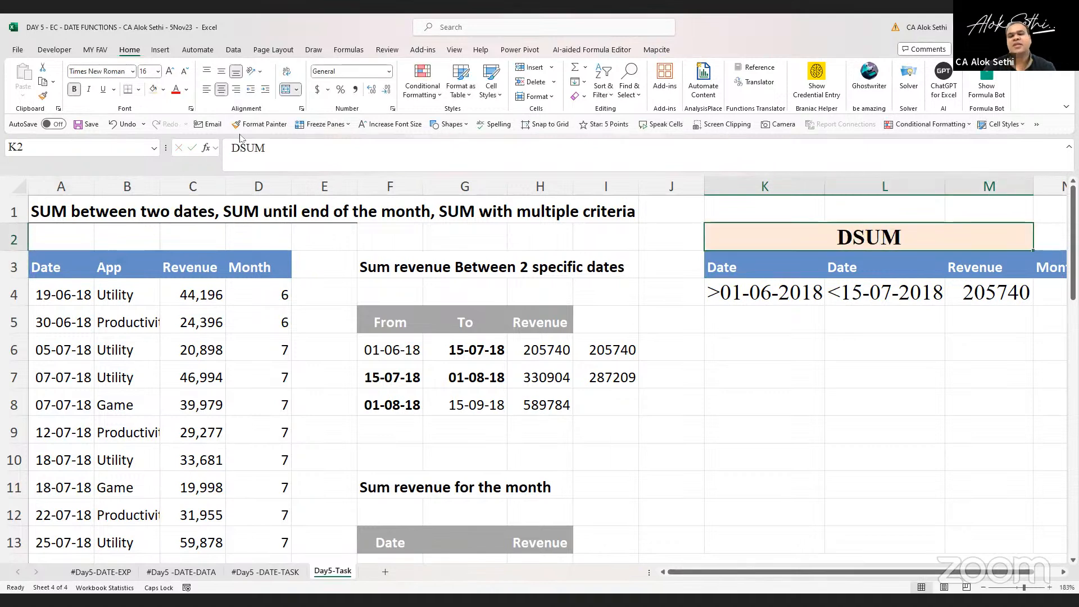
Insert = before the L4 criterion and accept the suggested formula correction
{"action": "key", "text": "Down"}
{"action": "key", "text": "Down"}
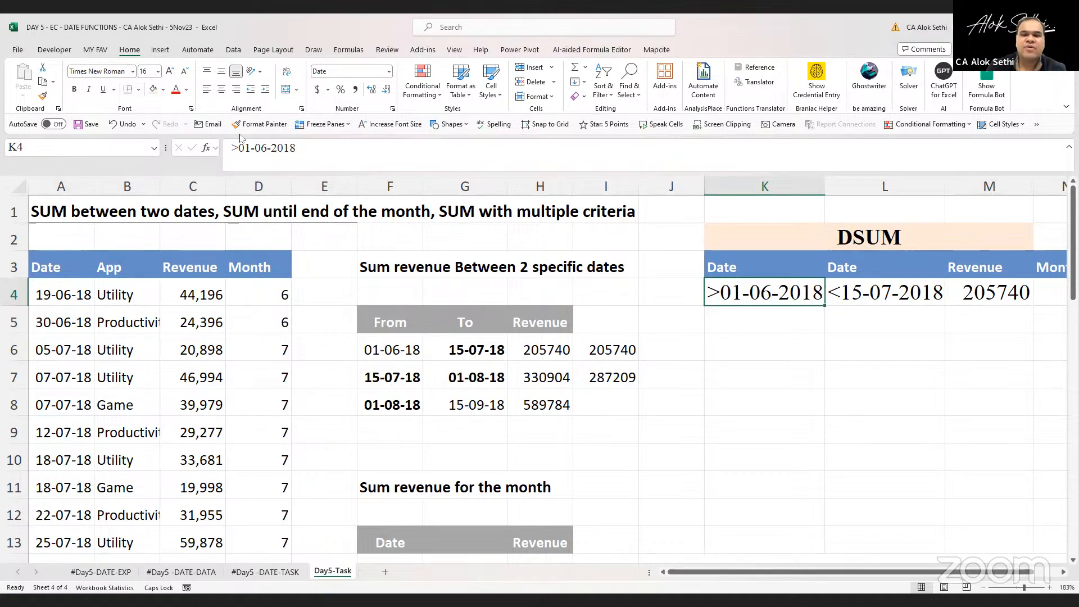
{"action": "key", "text": "Right"}
{"action": "key", "text": "F2"}
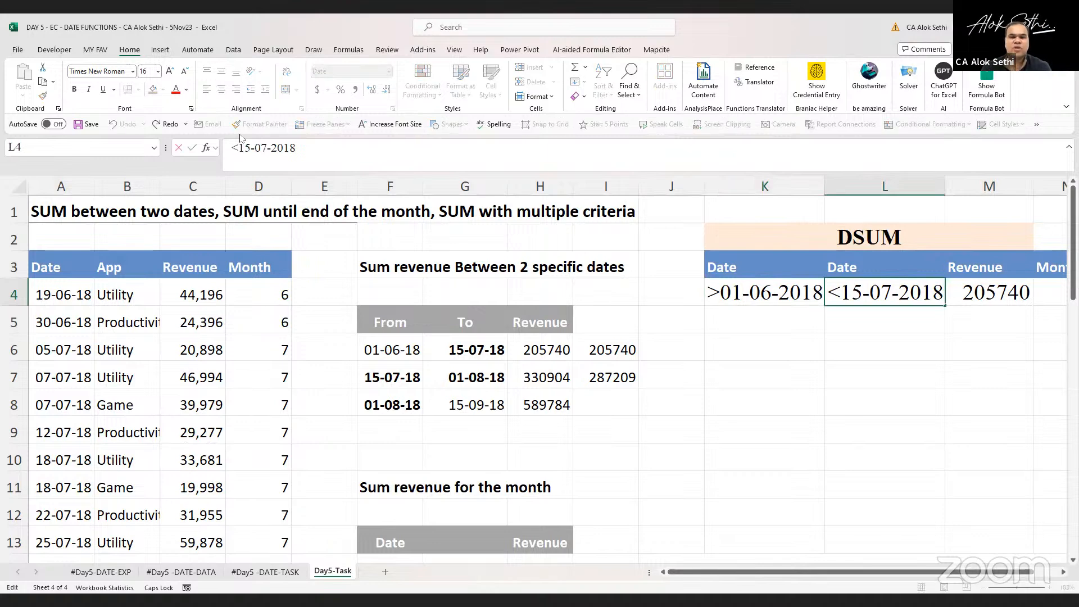
{"action": "key", "text": "Home"}
{"action": "type", "text": "="}
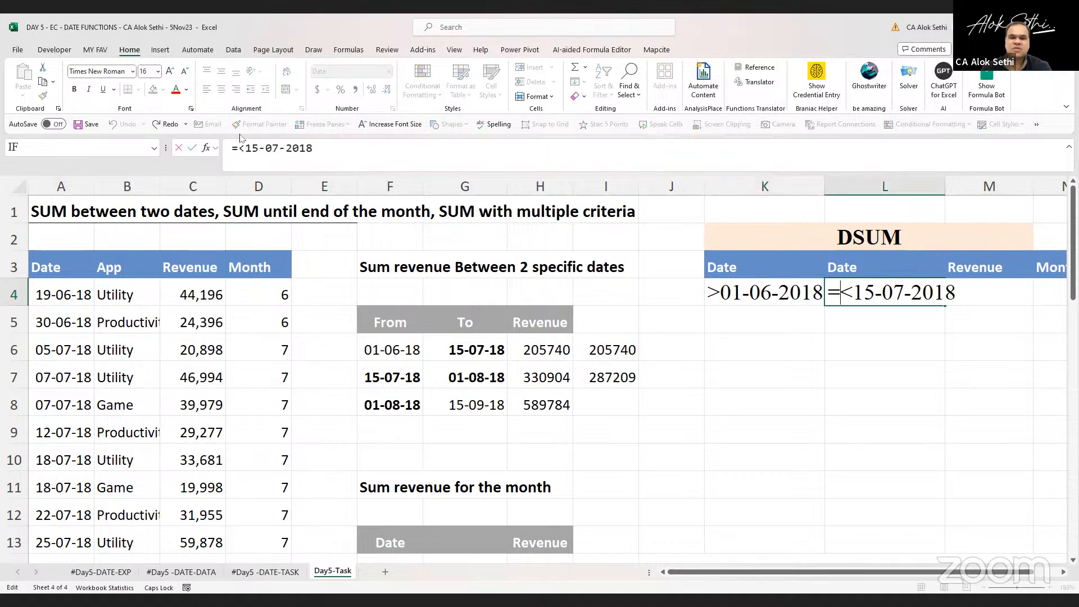
{"action": "key", "text": "Return"}
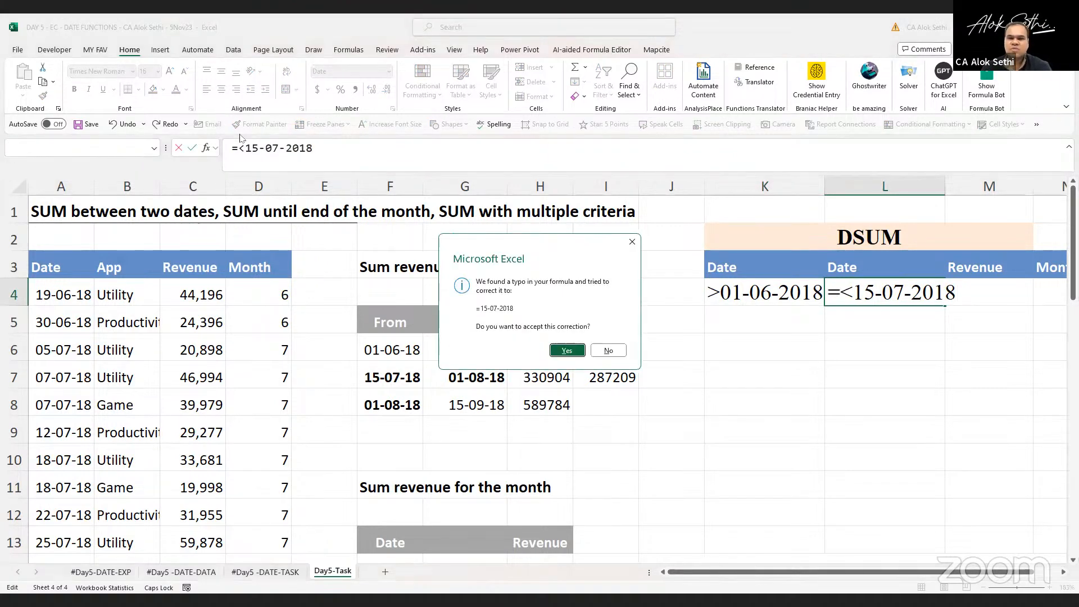
{"action": "key", "text": "Return"}
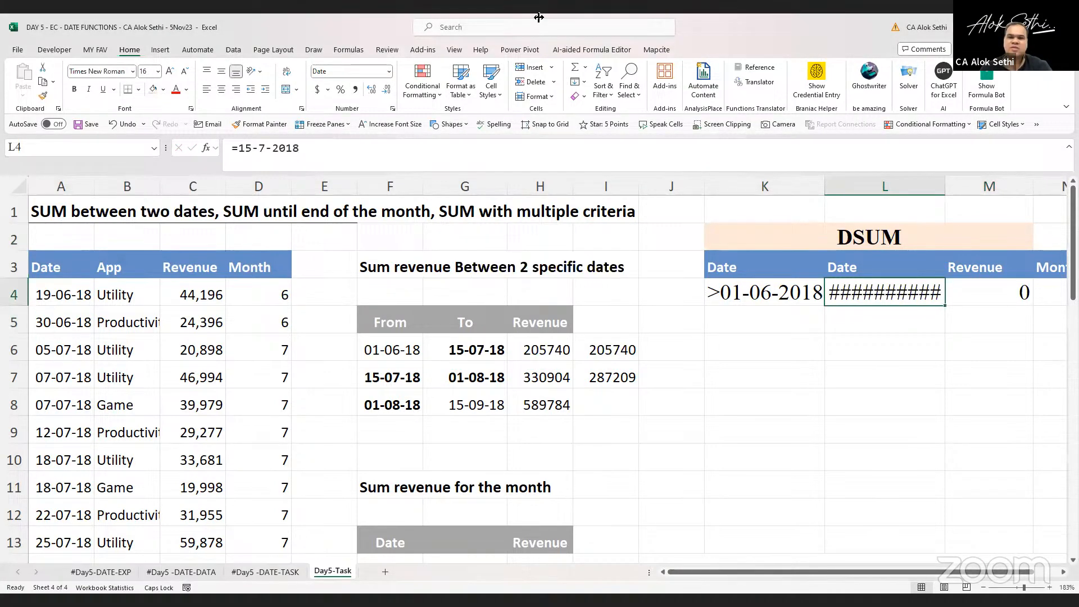
Widen column L and change the L4 criterion to <=15-7-2018, accepting the suggested formula correction on the first try
{"action": "left_click_drag", "start_coordinate": [945, 186], "coordinate": [961, 186]}
{"action": "double_click", "coordinate": [852, 285]}
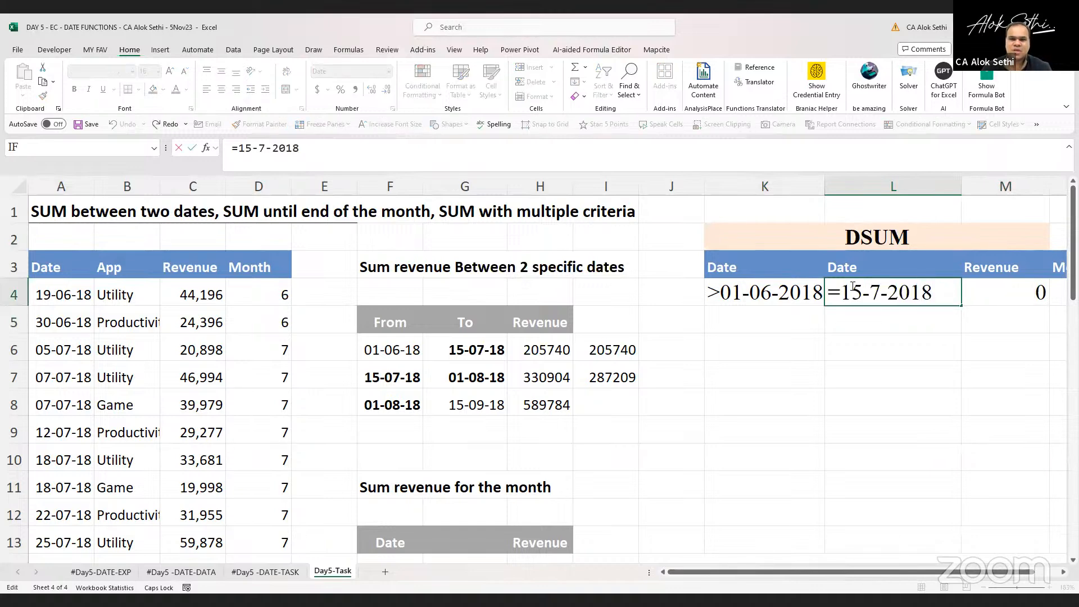
{"action": "type", "text": ">"}
{"action": "key", "text": "BackSpace"}
{"action": "type", "text": "<"}
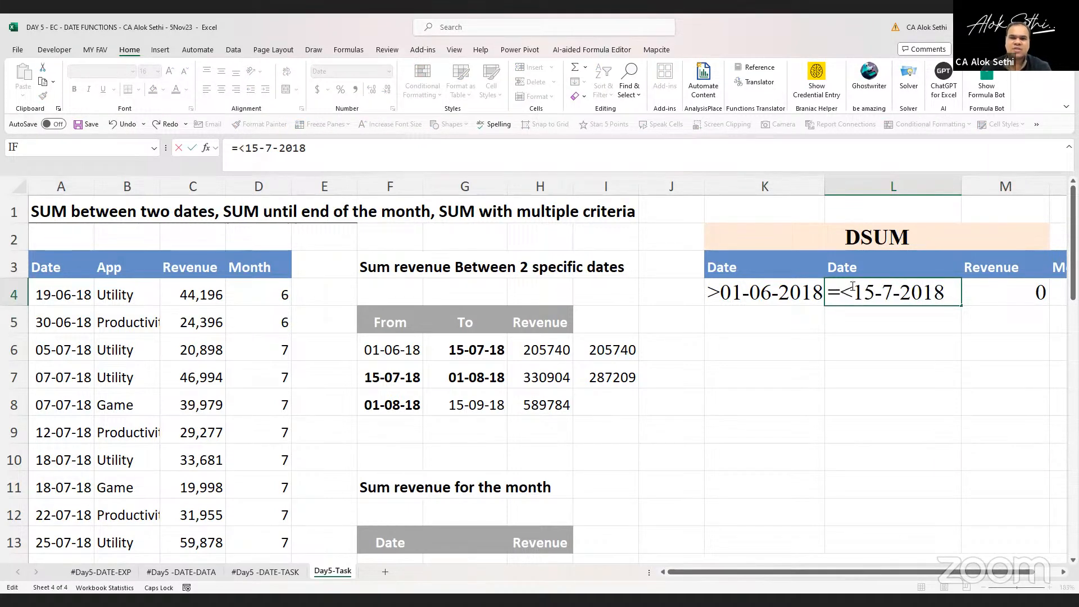
{"action": "key", "text": "Return"}
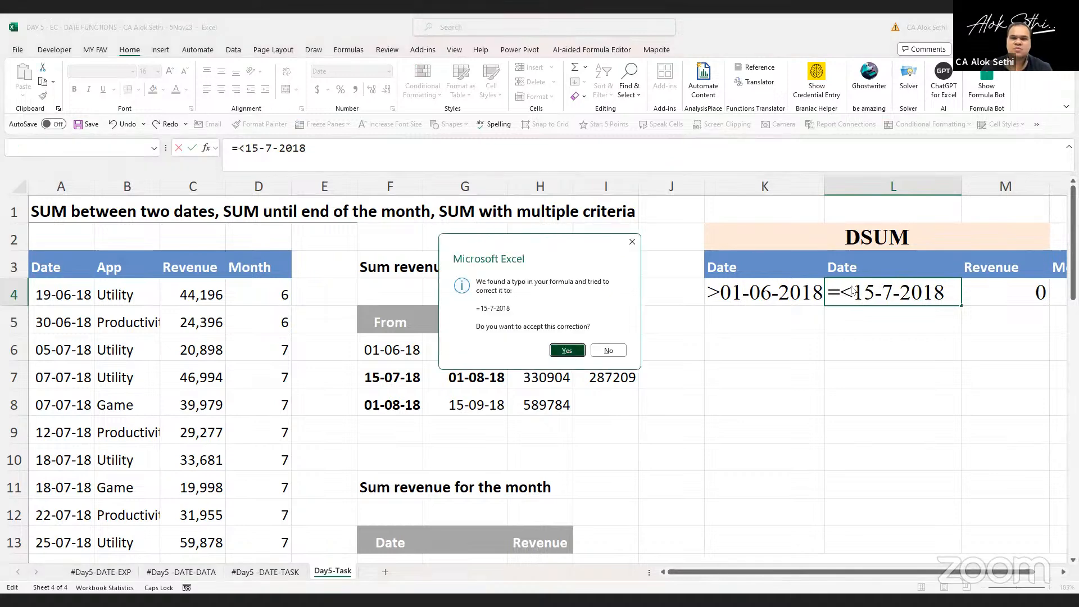
{"action": "key", "text": "Return"}
{"action": "double_click", "coordinate": [853, 288]}
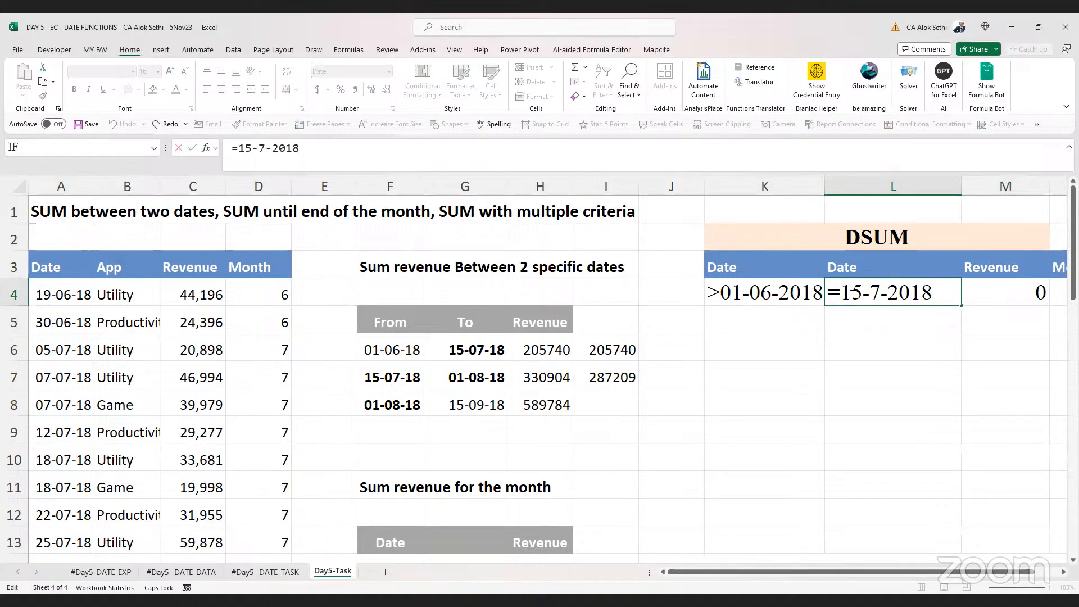
{"action": "key", "text": "Right"}
{"action": "type", "text": "<"}
{"action": "key", "text": "Return"}
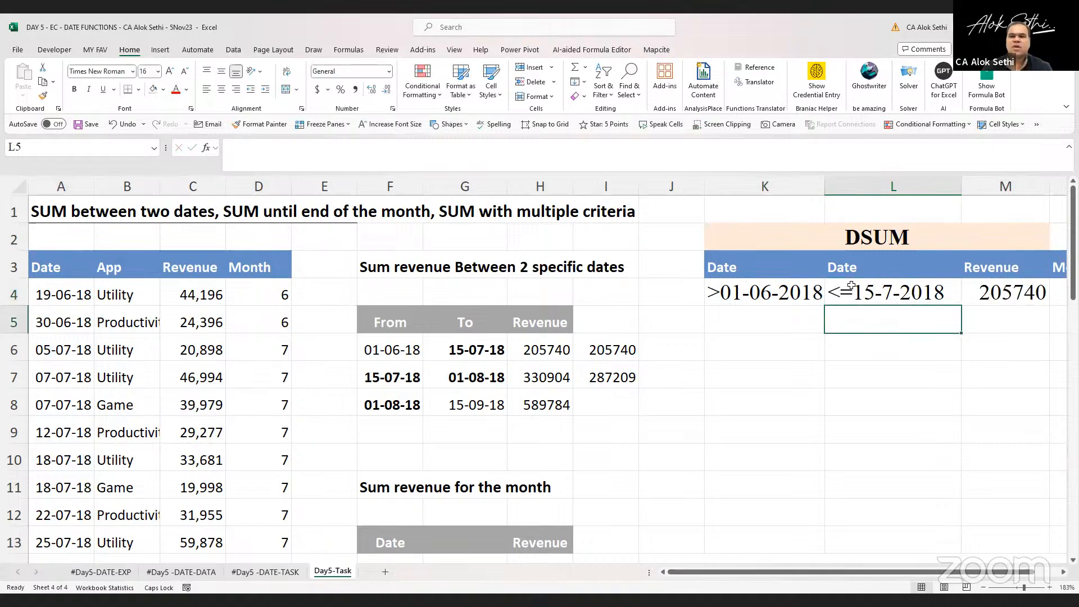
Re-enter the L4 criterion as text with a leading apostrophe so it reads <=15-7-2018
{"action": "scroll", "coordinate": [810, 292], "scroll_direction": "right", "scroll_amount": 1}
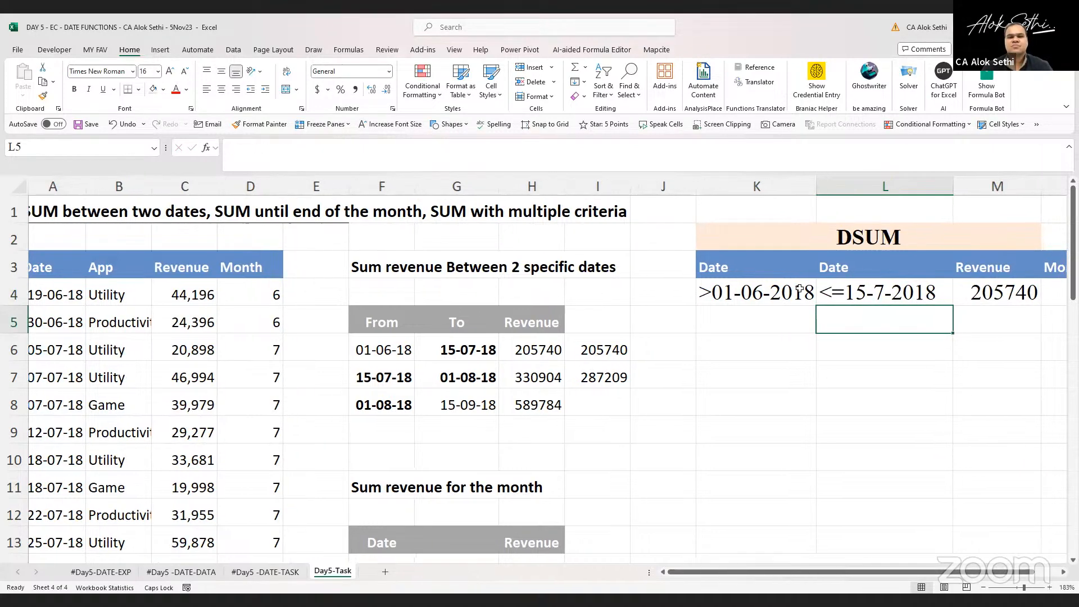
{"action": "left_click", "coordinate": [838, 294]}
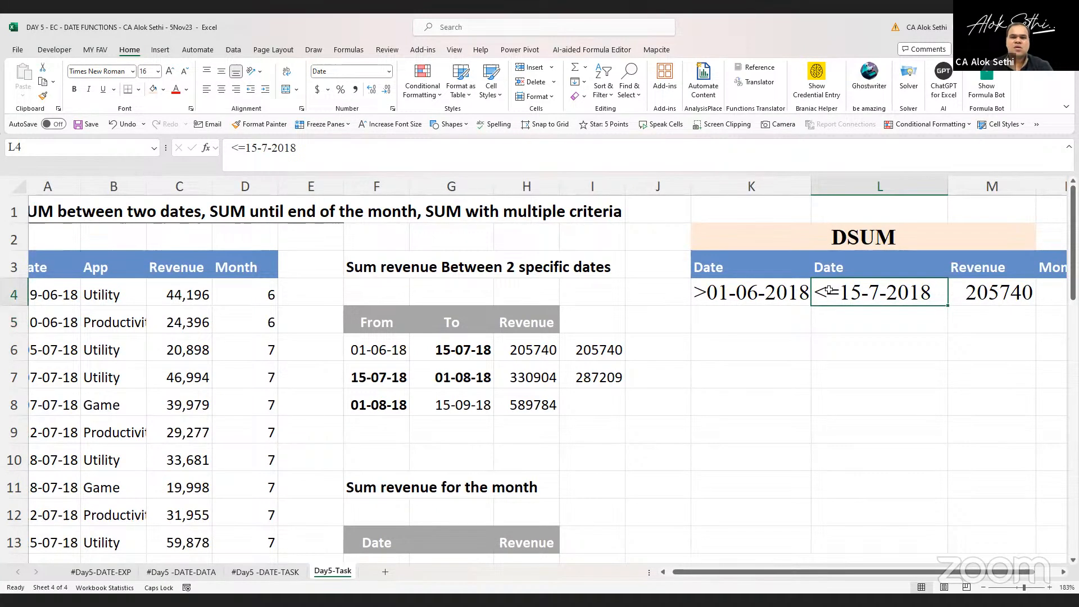
{"action": "double_click", "coordinate": [829, 290]}
{"action": "key", "text": "BackSpace"}
{"action": "type", "text": "'"}
{"action": "key", "text": "Return"}
{"action": "key", "text": "Up"}
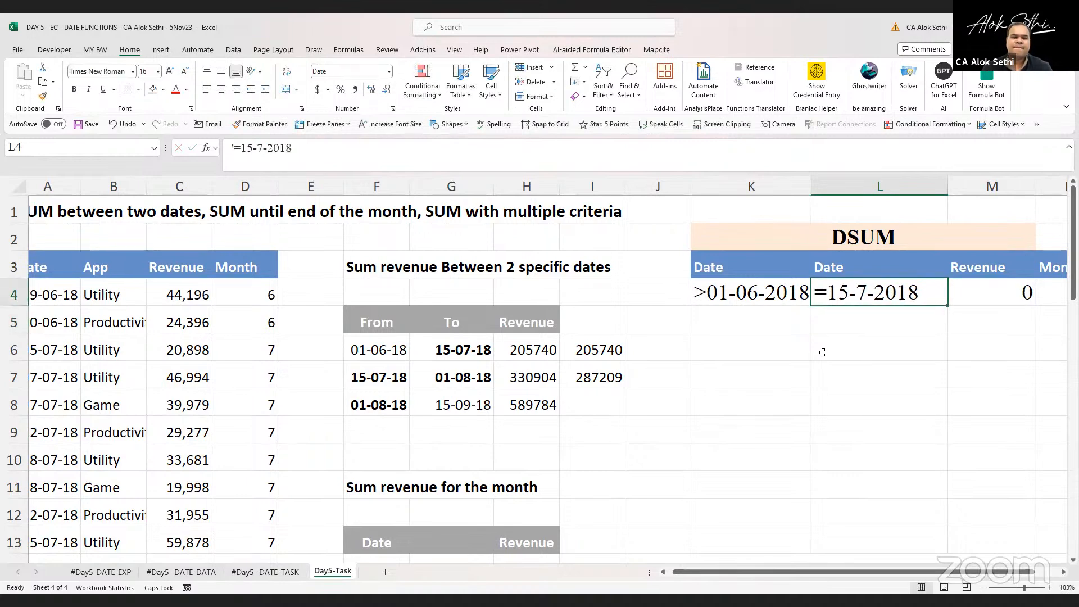
{"action": "key", "text": "F2"}
{"action": "key", "text": "Home"}
{"action": "key", "text": "Right"}
{"action": "key", "text": "Right"}
{"action": "key", "text": "BackSpace"}
{"action": "key", "text": "BackSpace"}
{"action": "type", "text": "<="}
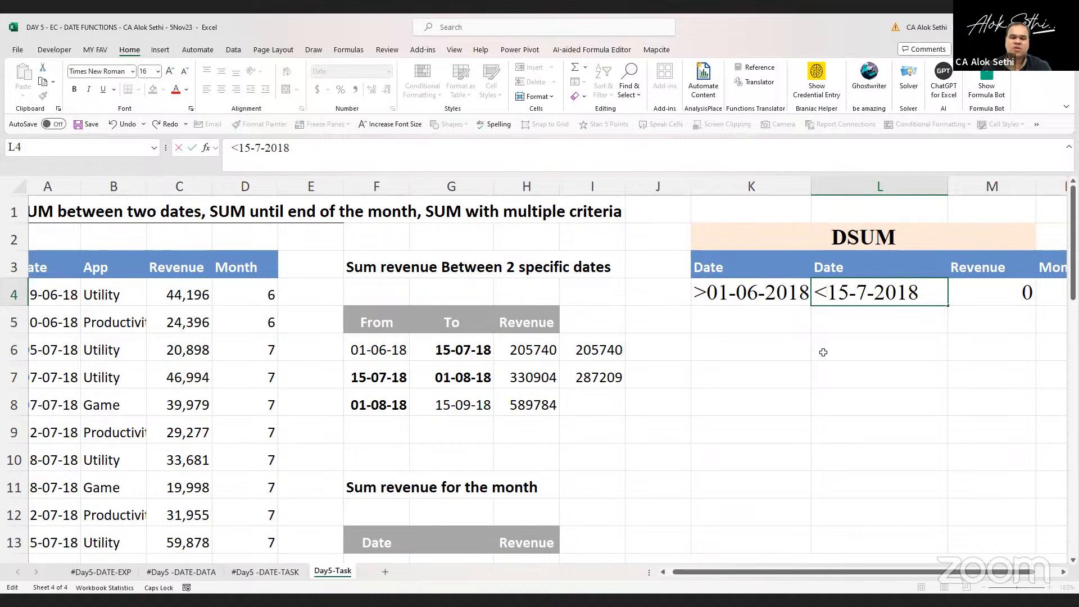
{"action": "key", "text": "Return"}
Inspect the criteria cells and the SUMIFS formula in H6 for comparison
{"action": "key", "text": "Up"}
{"action": "key", "text": "Left"}
{"action": "key", "text": "Left"}
{"action": "key", "text": "Left"}
{"action": "key", "text": "Left"}
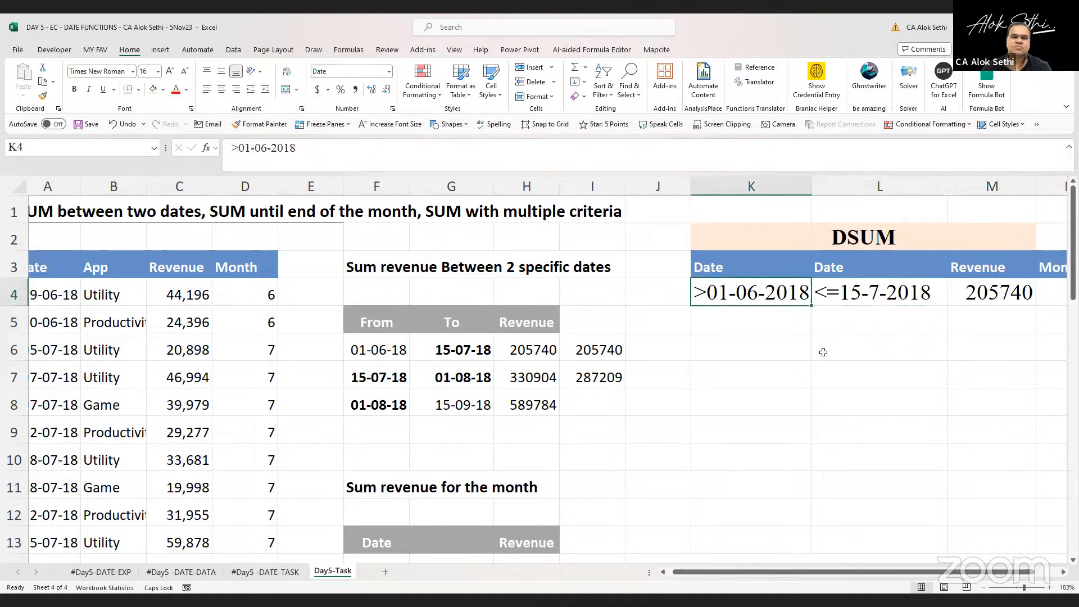
{"action": "key", "text": "Down"}
{"action": "key", "text": "Down"}
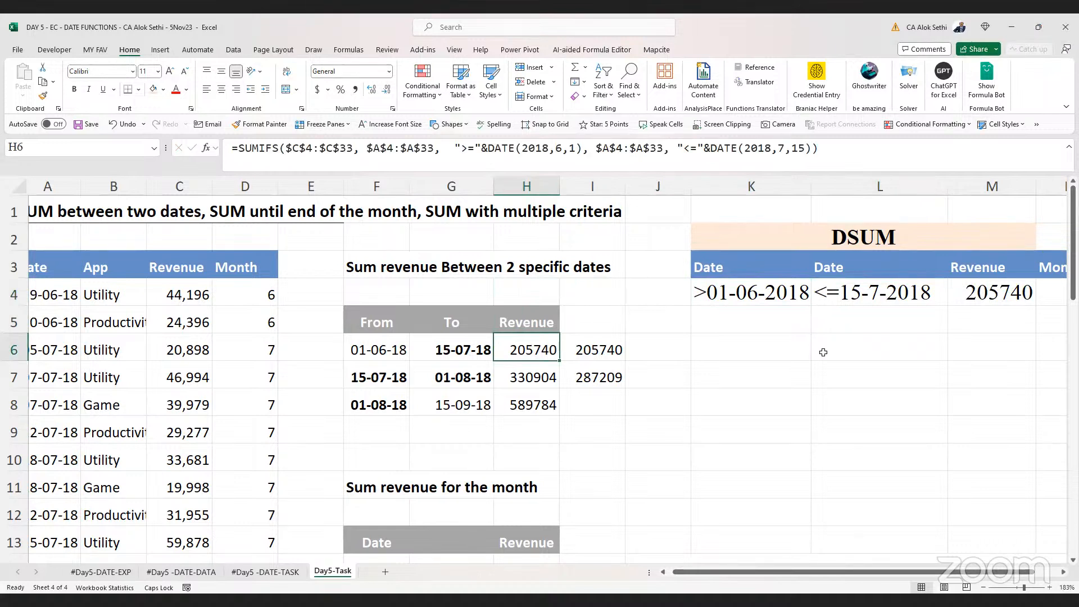
{"action": "key", "text": "Up"}
{"action": "key", "text": "Up"}
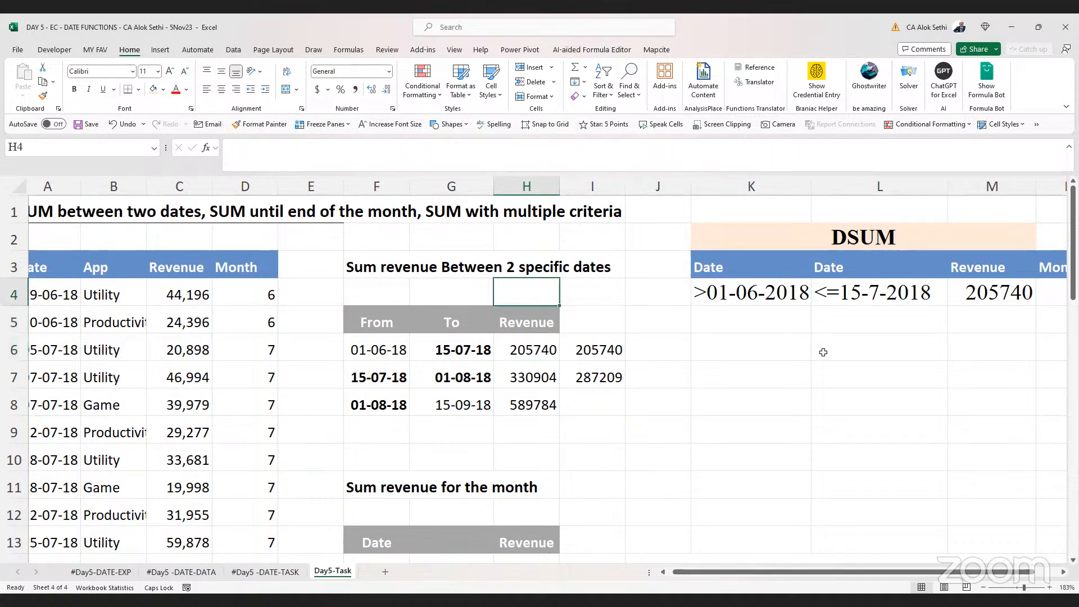
{"action": "key", "text": "Right"}
{"action": "key", "text": "Right"}
{"action": "key", "text": "Right"}
{"action": "key", "text": "Right"}
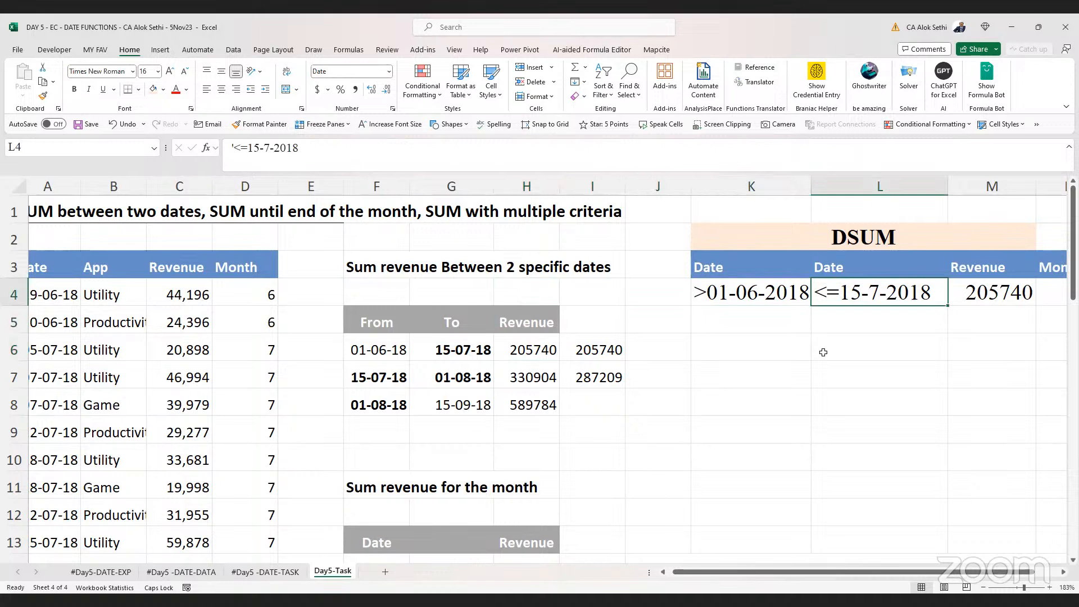
Change the L4 criterion date to 16-7-2018
{"action": "key", "text": "F2"}
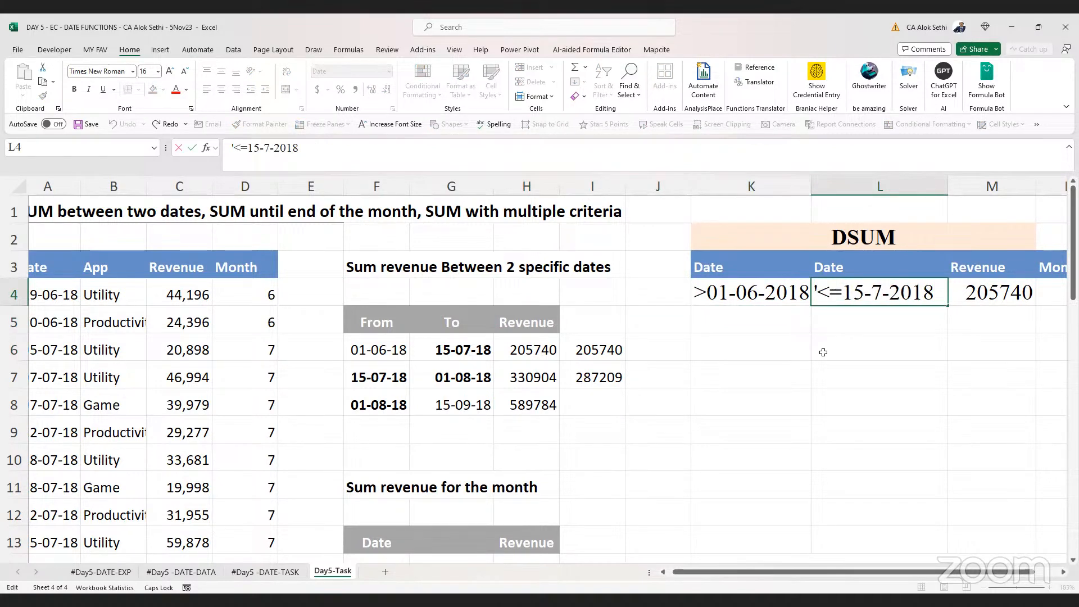
{"action": "key", "text": "Right"}
{"action": "key", "text": "Right"}
{"action": "key", "text": "Right"}
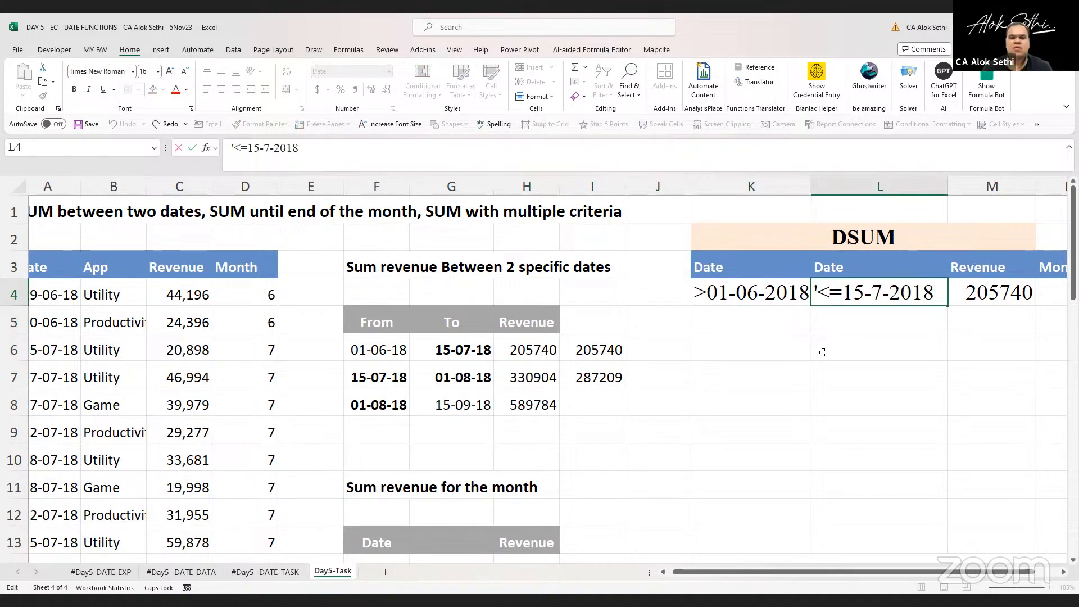
{"action": "key", "text": "BackSpace"}
{"action": "type", "text": "6"}
{"action": "key", "text": "Return"}
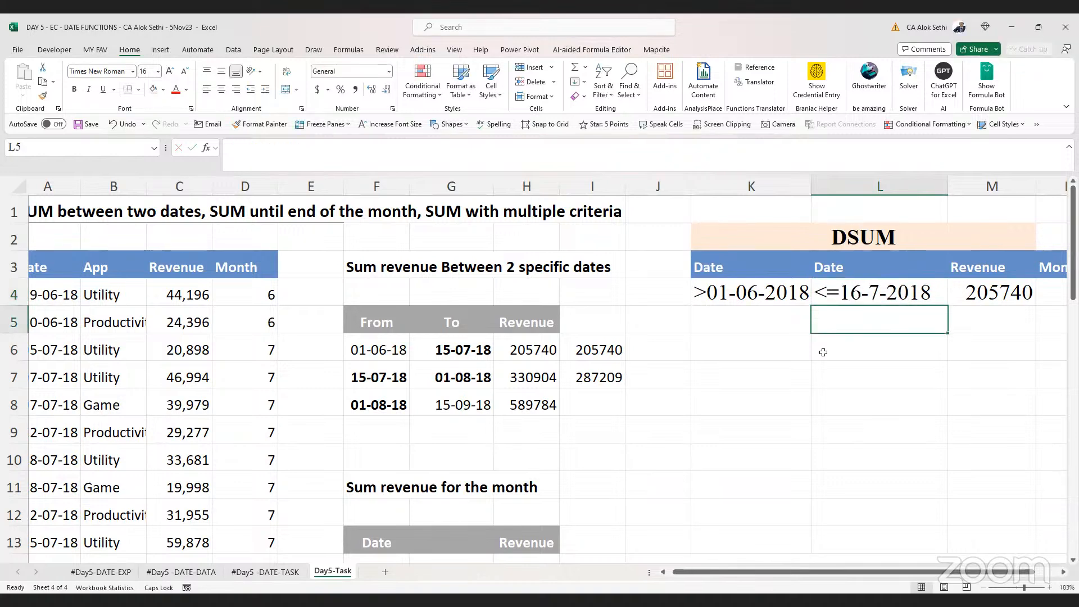
Restore the L4 criterion date to 15-7-2018
{"action": "key", "text": "Up"}
{"action": "key", "text": "F2"}
{"action": "key", "text": "Right"}
{"action": "key", "text": "Right"}
{"action": "key", "text": "Right"}
{"action": "key", "text": "Right"}
{"action": "key", "text": "Right"}
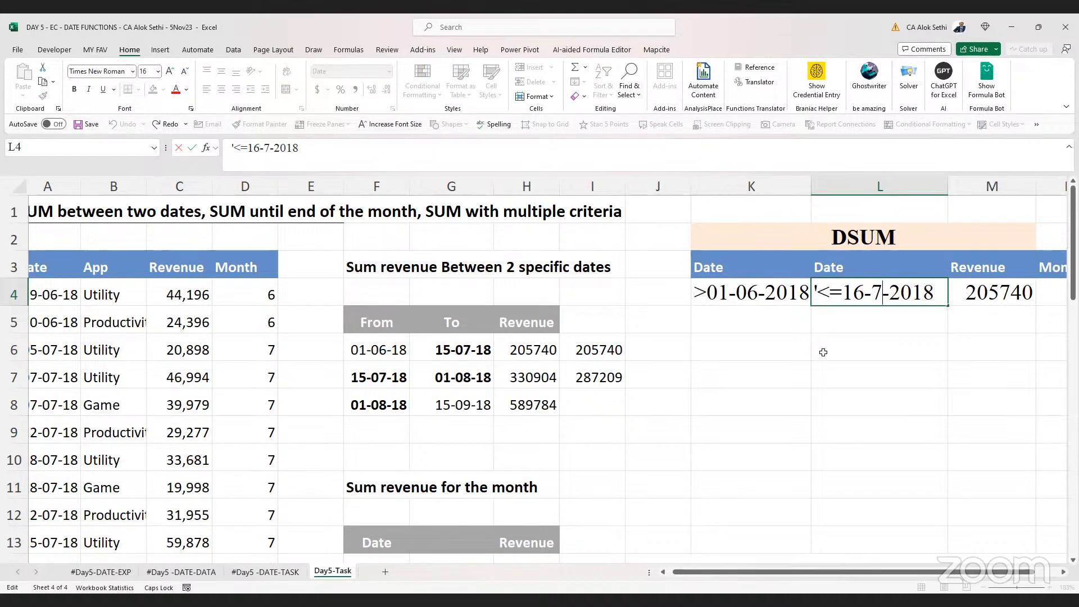
{"action": "key", "text": "Left"}
{"action": "key", "text": "Left"}
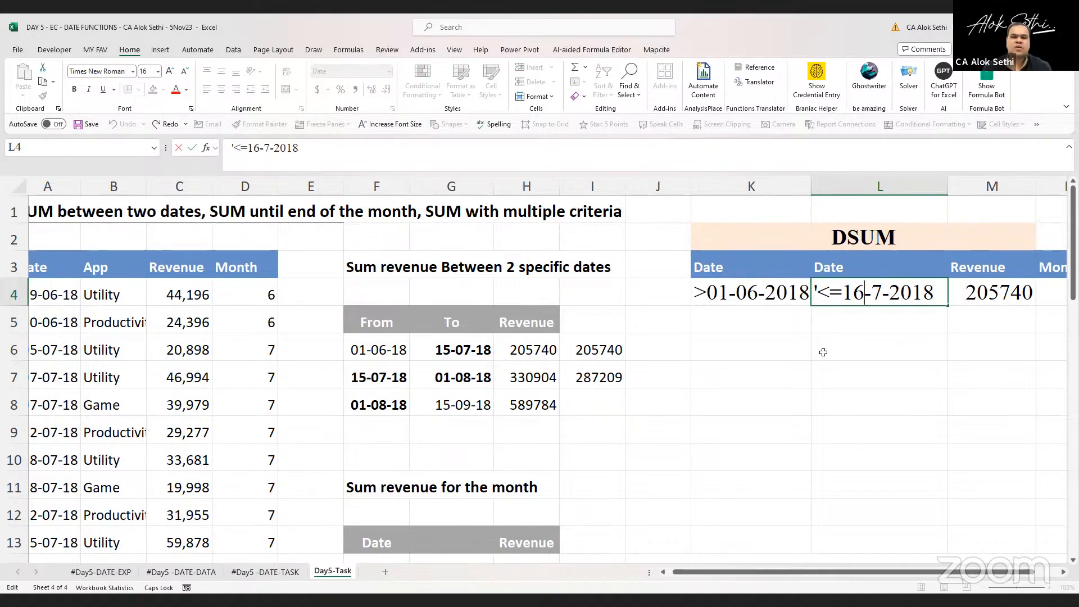
{"action": "key", "text": "Right"}
{"action": "key", "text": "Right"}
{"action": "key", "text": "Left"}
{"action": "key", "text": "Left"}
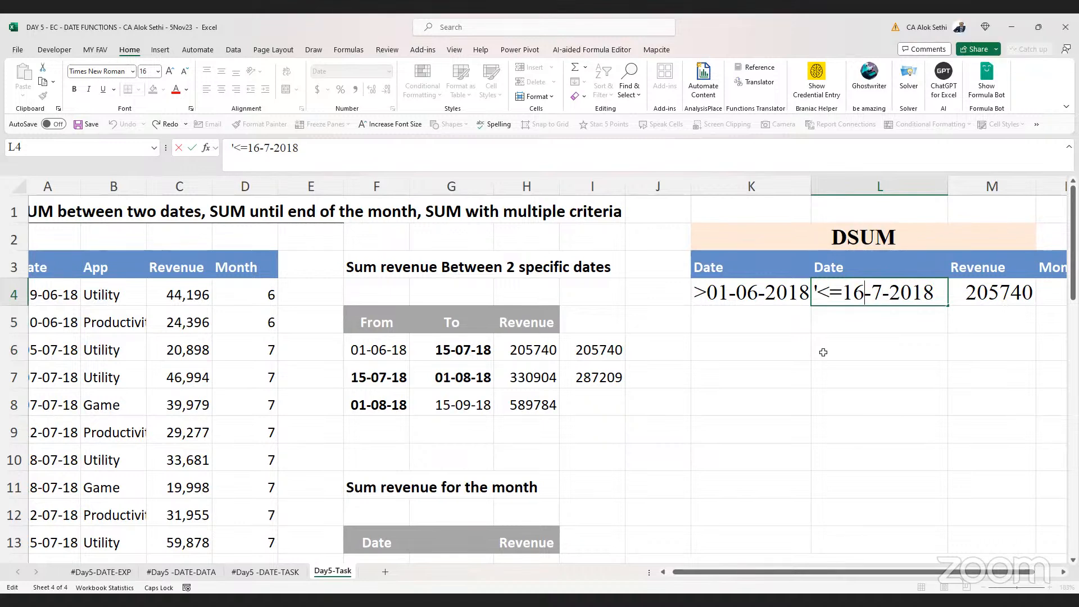
{"action": "key", "text": "BackSpace"}
{"action": "type", "text": "5"}
{"action": "key", "text": "Return"}
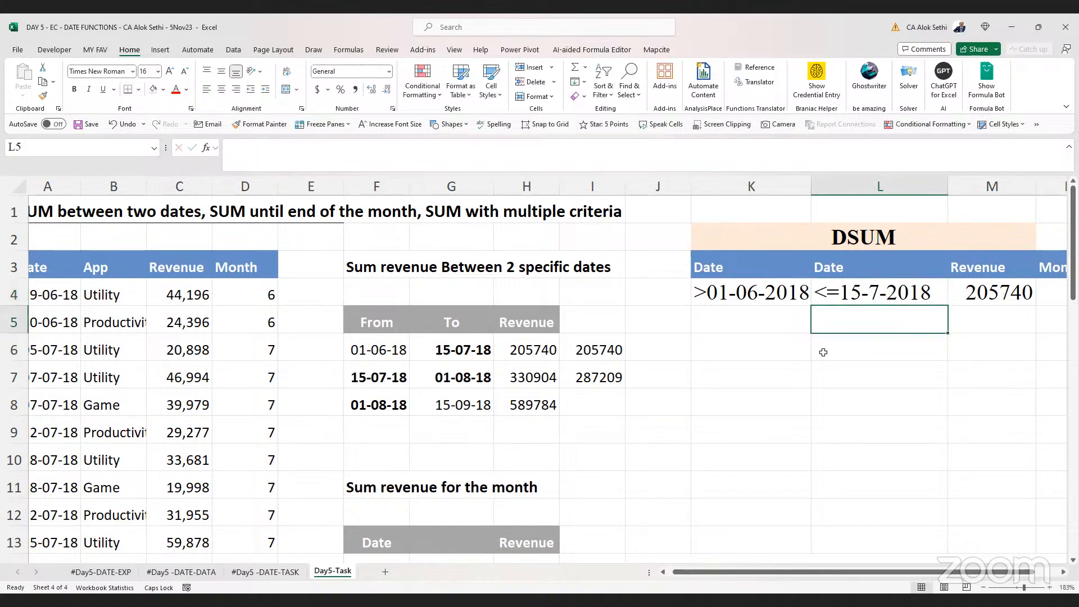
Clear the criteria values and the DSUM result in K4:M5
{"action": "key", "text": "Left"}
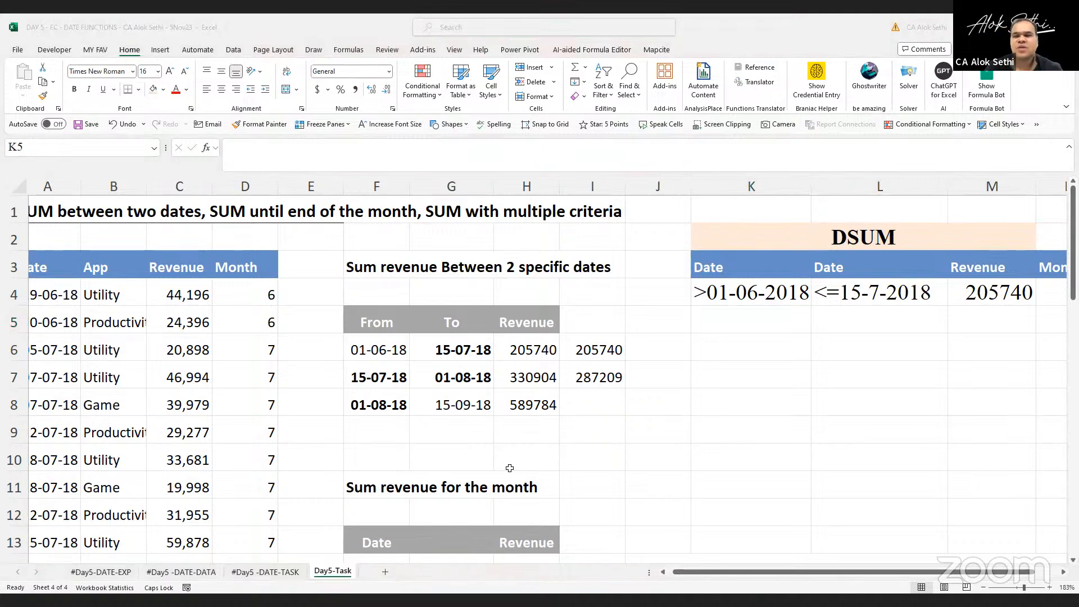
{"action": "scroll", "coordinate": [749, 302], "scroll_direction": "right", "scroll_amount": 10}
{"action": "scroll", "coordinate": [749, 302], "scroll_direction": "left", "scroll_amount": 10}
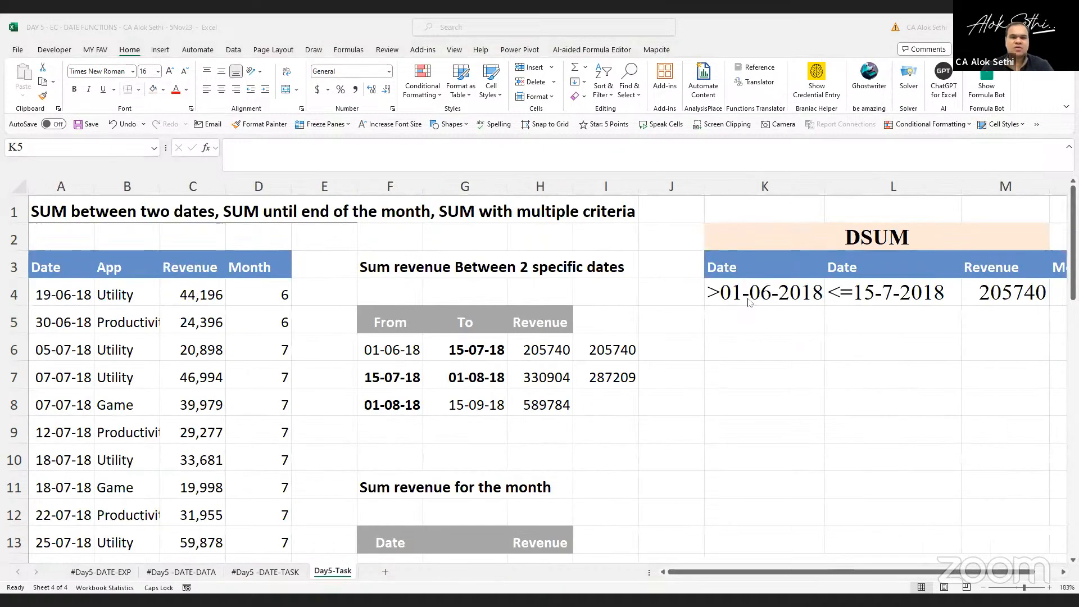
{"action": "left_click_drag", "start_coordinate": [749, 302], "coordinate": [988, 321]}
{"action": "key", "text": "Delete"}
{"action": "scroll", "coordinate": [989, 328], "scroll_direction": "right", "scroll_amount": 1}
{"action": "scroll", "coordinate": [989, 327], "scroll_direction": "right", "scroll_amount": 1}
{"action": "scroll", "coordinate": [989, 328], "scroll_direction": "down", "scroll_amount": 3}
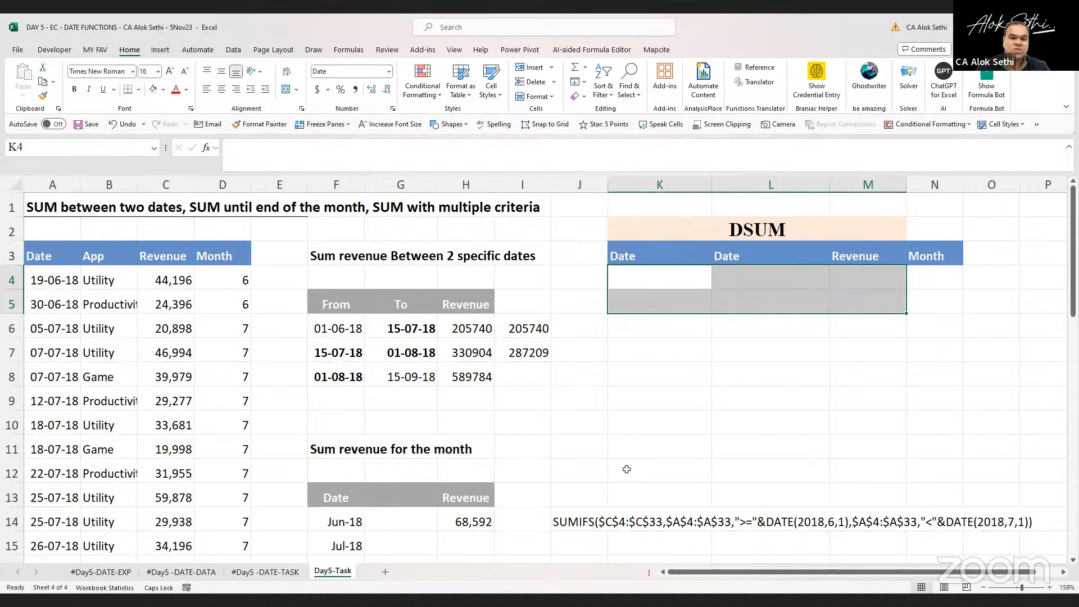
{"action": "left_click", "coordinate": [642, 193]}
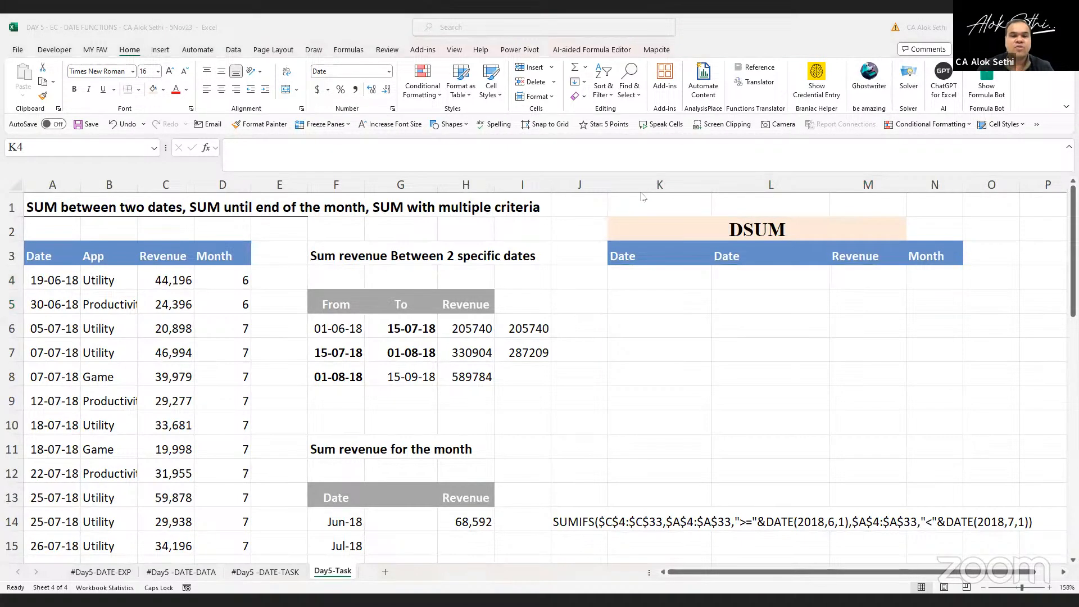
{"action": "left_click", "coordinate": [640, 271]}
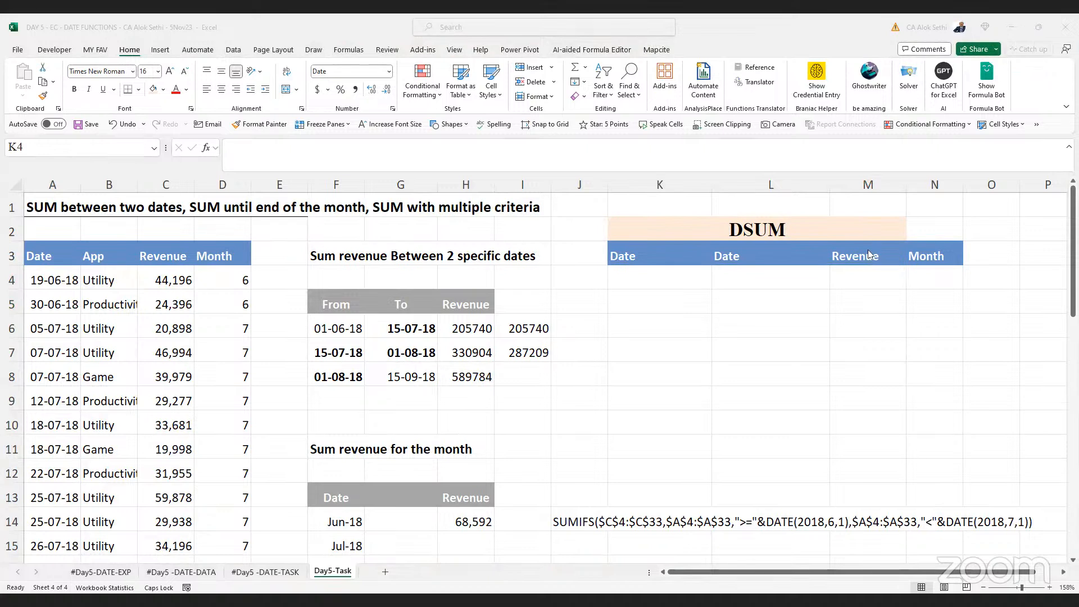
{"action": "left_click", "coordinate": [651, 275]}
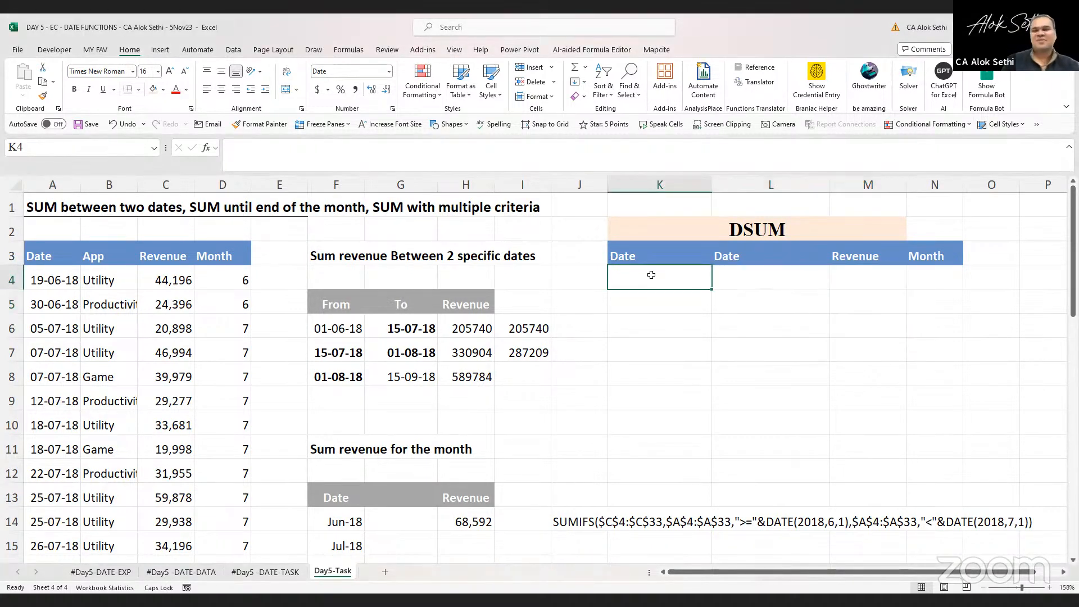
{"action": "key", "text": "Tab"}
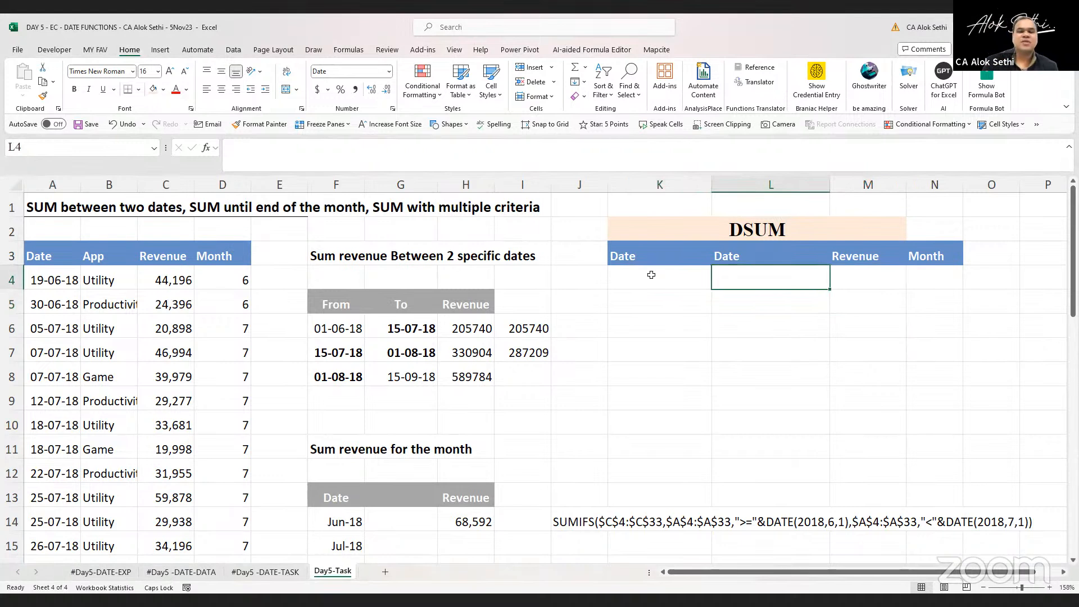
{"action": "key", "text": "Up"}
{"action": "key", "text": "Up"}
{"action": "key", "text": "Left"}
{"action": "key", "text": "Down"}
{"action": "key", "text": "Down"}
{"action": "key", "text": "Right"}
{"action": "key", "text": "Right"}
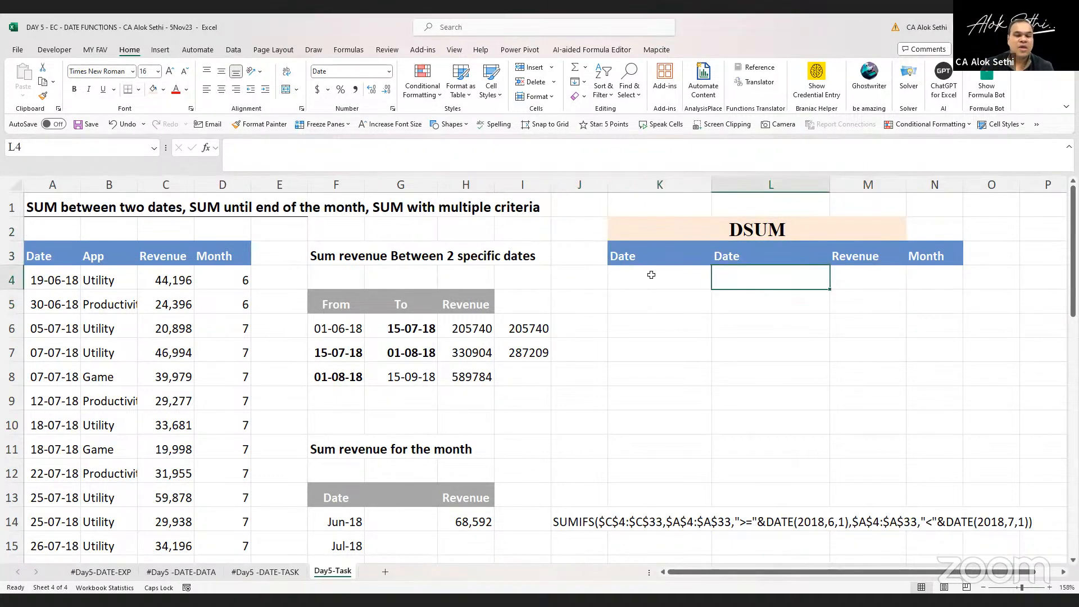
{"action": "key", "text": "Left"}
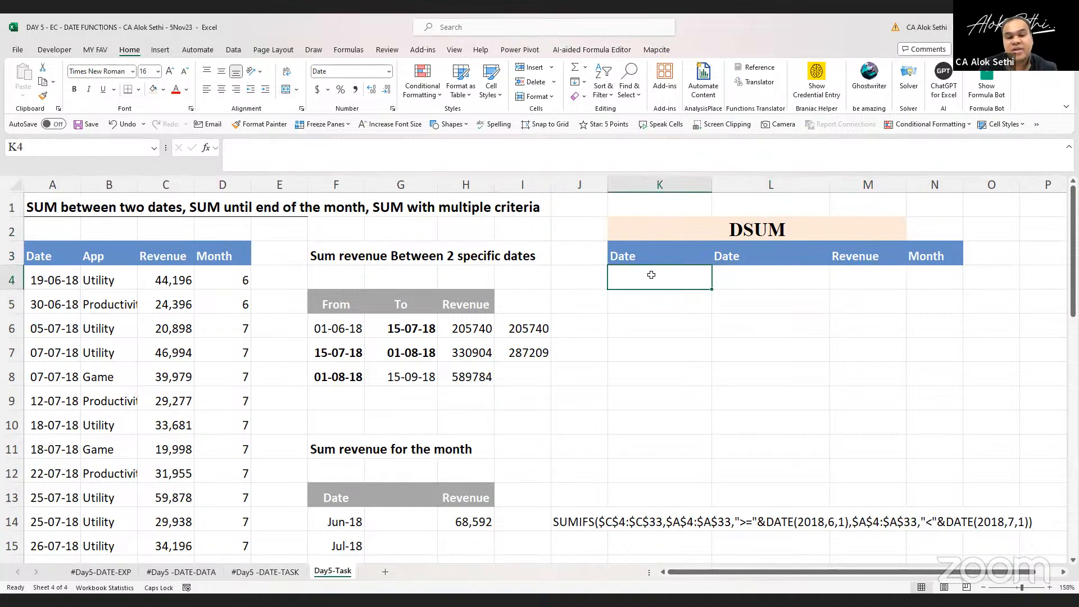
{"action": "key", "text": "Left"}
{"action": "key", "text": "Left"}
{"action": "key", "text": "Left"}
{"action": "key", "text": "Down"}
{"action": "key", "text": "Right"}
{"action": "key", "text": "Right"}
{"action": "key", "text": "Right"}
{"action": "key", "text": "Up"}
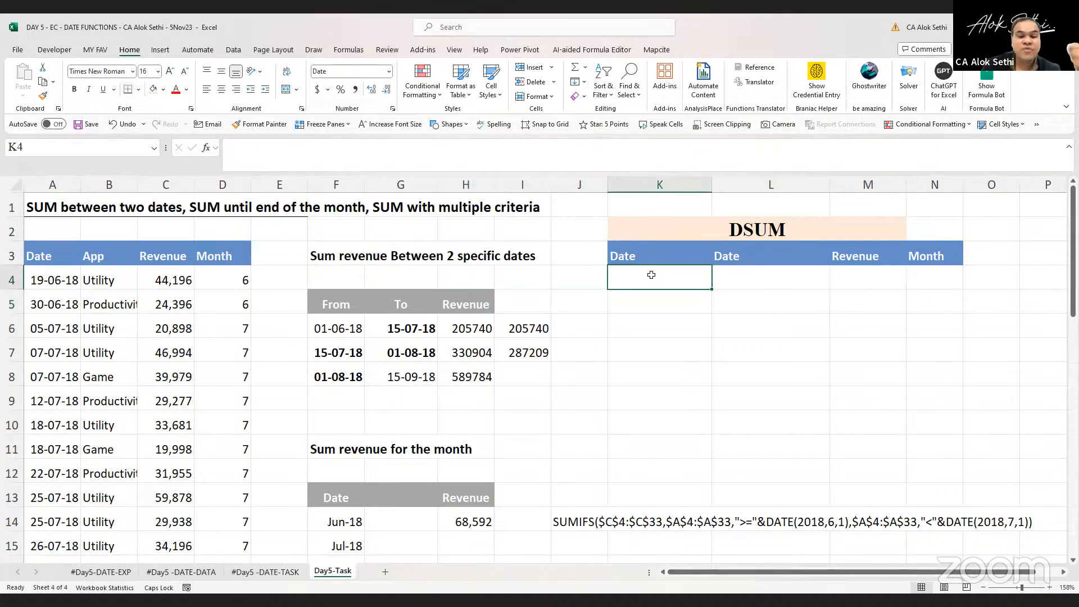
Enter the criterion >01-06-2018 in K4
{"action": "type", "text": ">"}
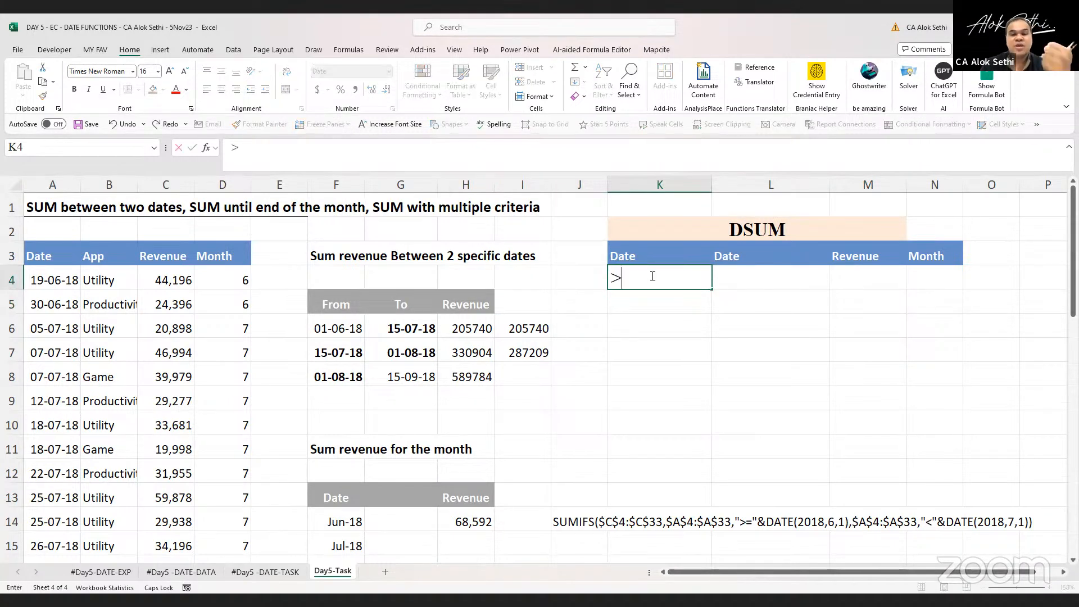
{"action": "type", "text": "01-06-"}
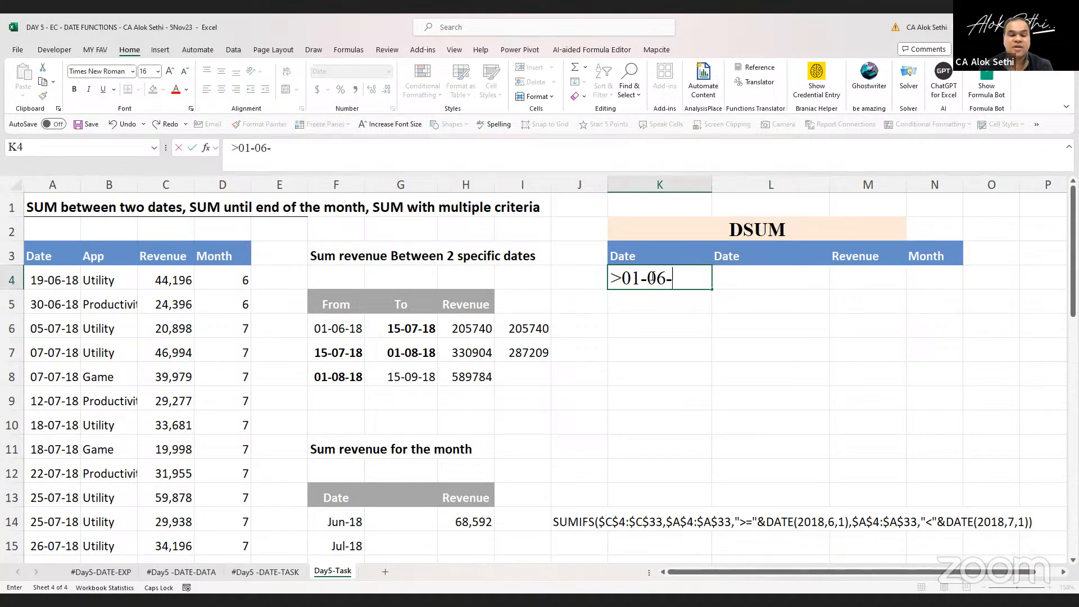
{"action": "type", "text": "2018"}
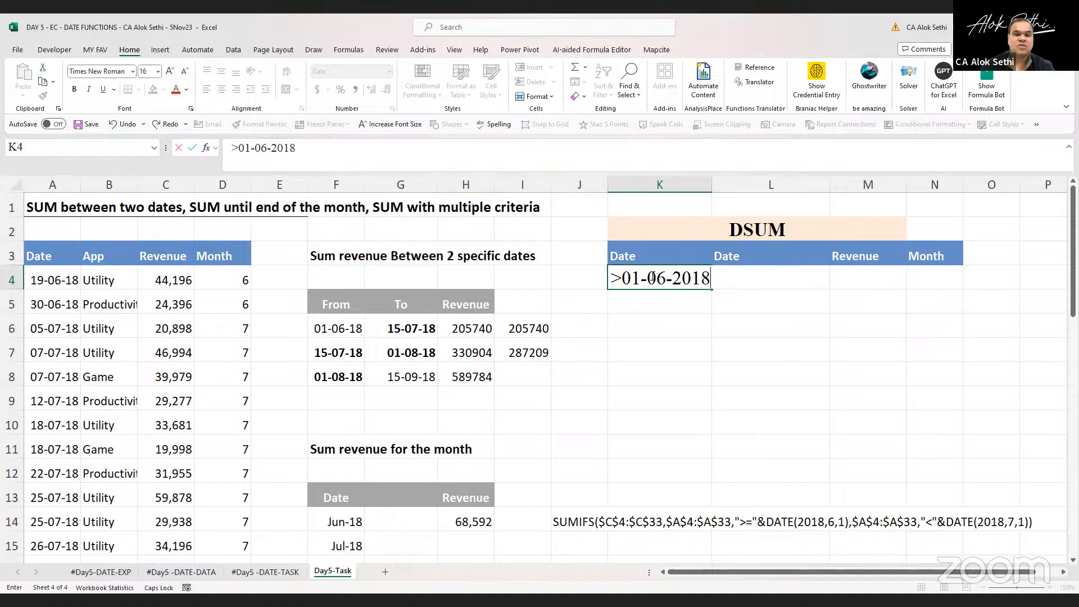
{"action": "key", "text": "Return"}
Widen column K and enter the date 15-07-2018 in L4 under the second Date header
{"action": "left_click_drag", "start_coordinate": [712, 188], "coordinate": [721, 188]}
{"action": "left_click", "coordinate": [749, 275]}
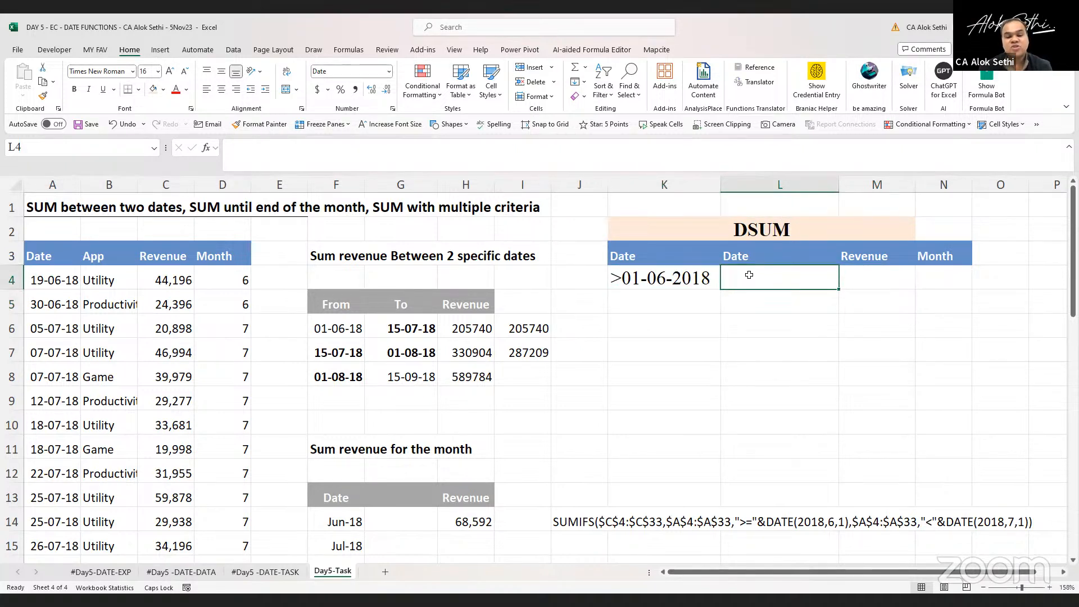
{"action": "type", "text": "15-070"}
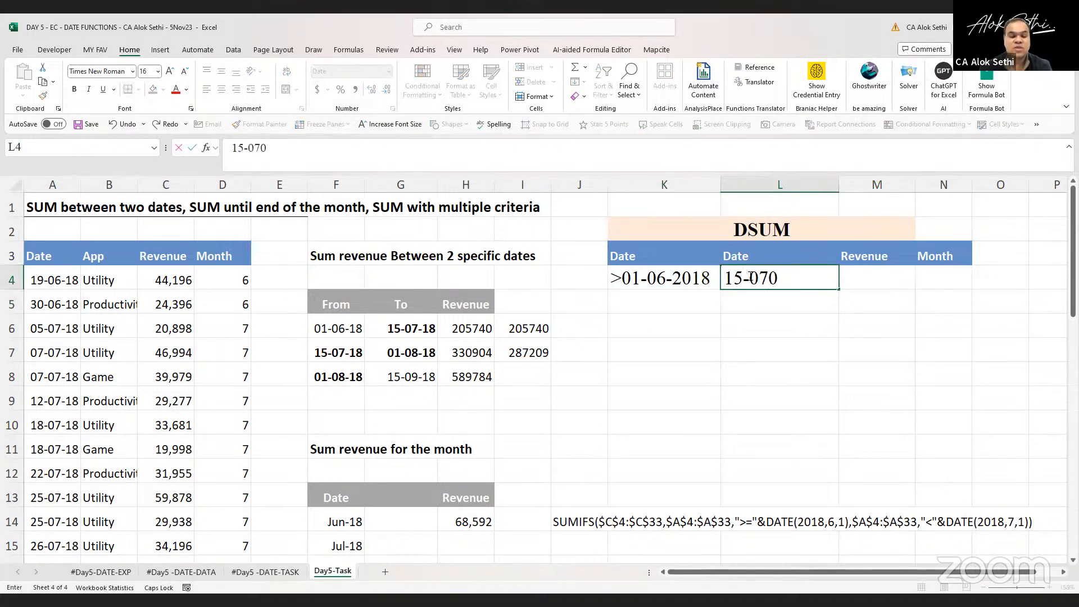
{"action": "key", "text": "BackSpace"}
{"action": "type", "text": "-2018"}
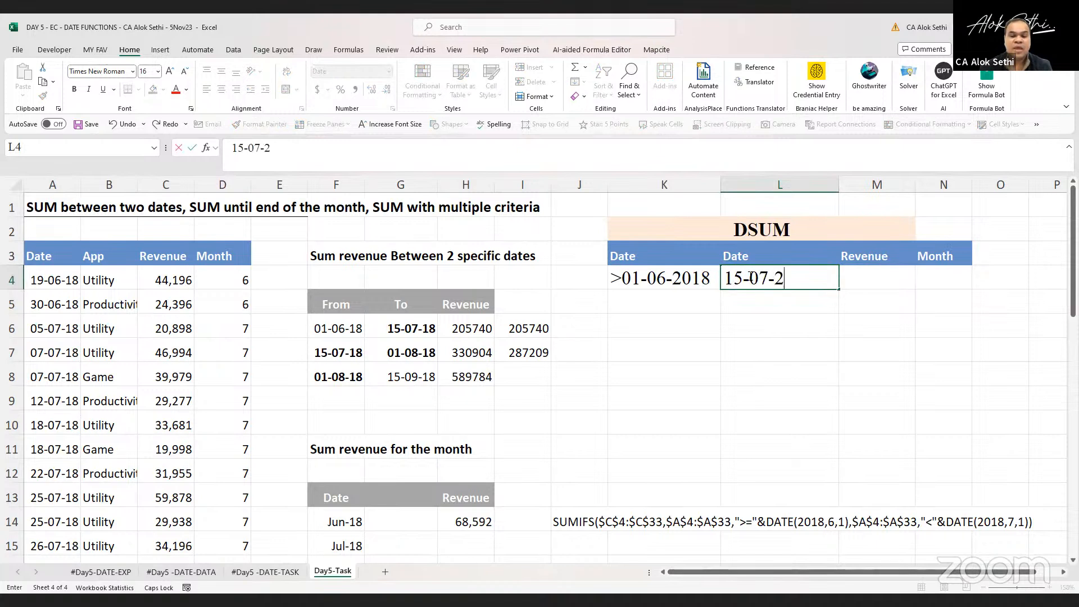
{"action": "key", "text": "Return"}
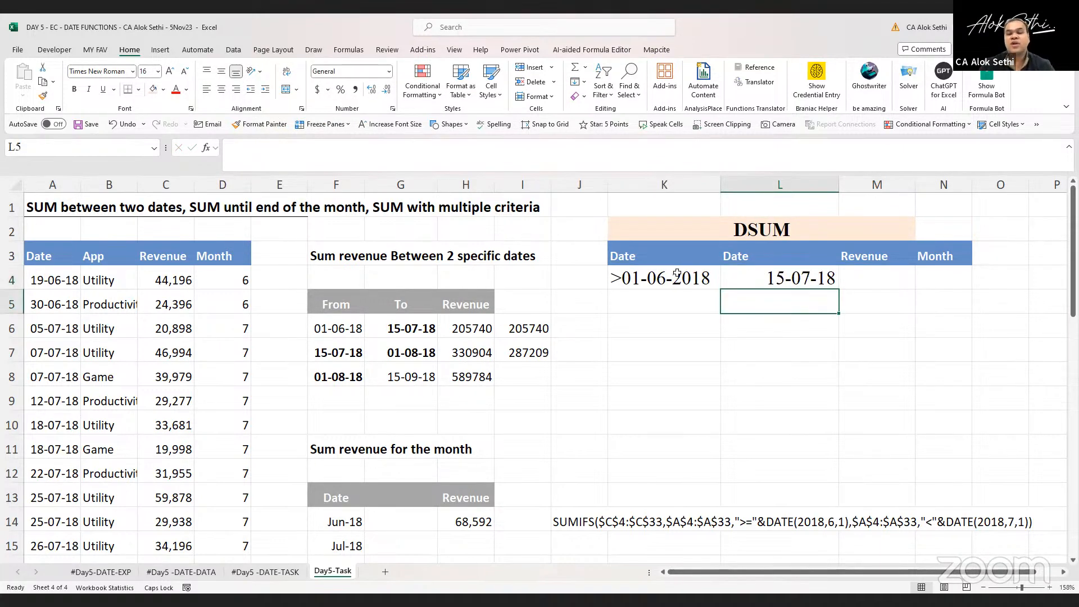
{"action": "left_click_drag", "start_coordinate": [682, 272], "coordinate": [765, 276]}
{"action": "left_click_drag", "start_coordinate": [675, 272], "coordinate": [782, 283]}
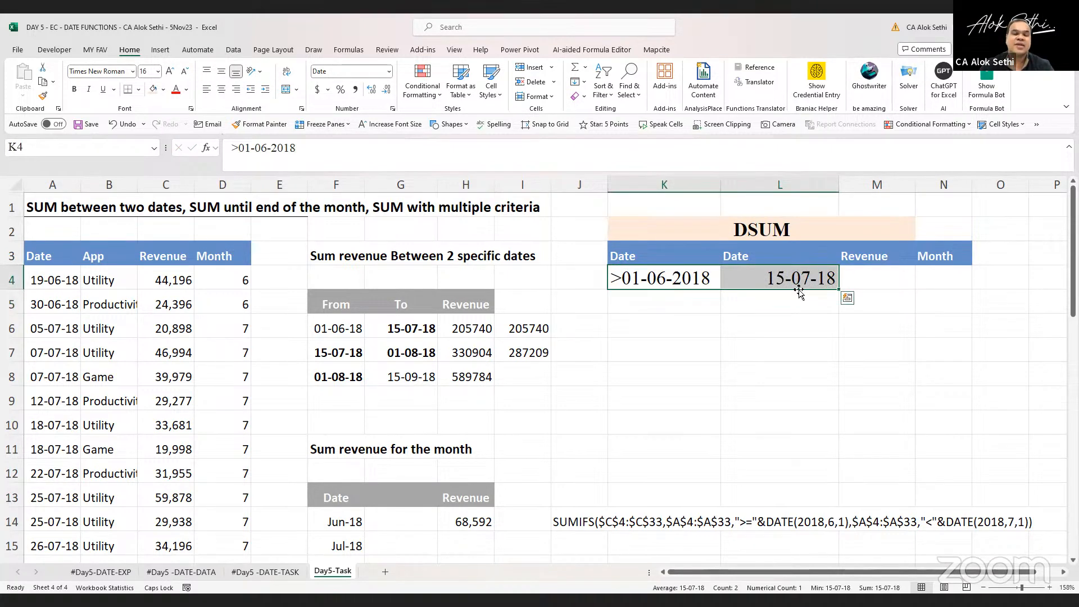
{"action": "left_click", "coordinate": [785, 279]}
{"action": "key", "text": "ctrl+x"}
{"action": "key", "text": "Down"}
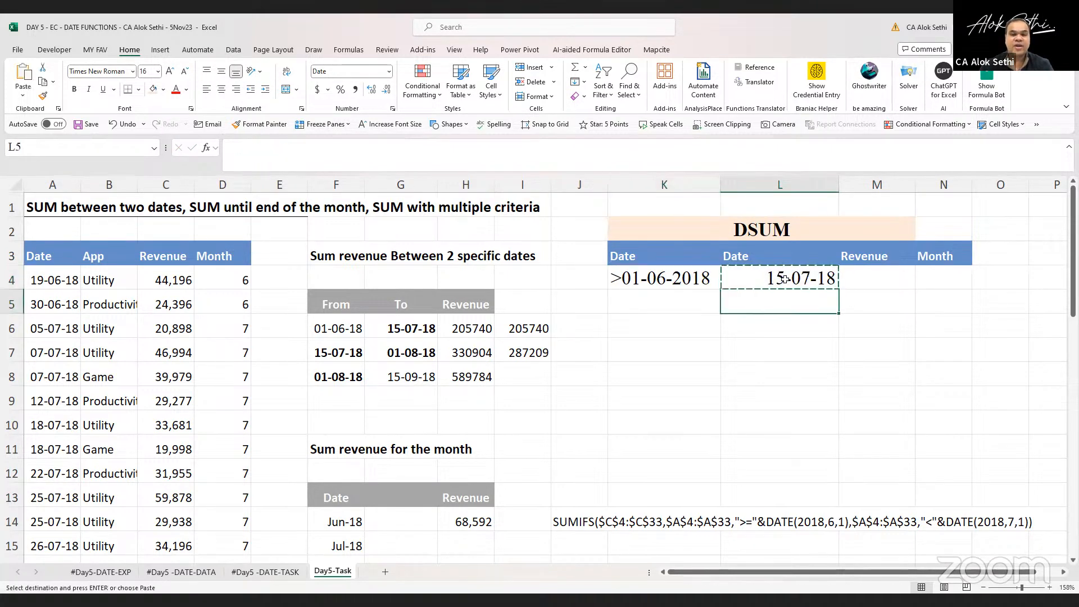
{"action": "key", "text": "ctrl+v"}
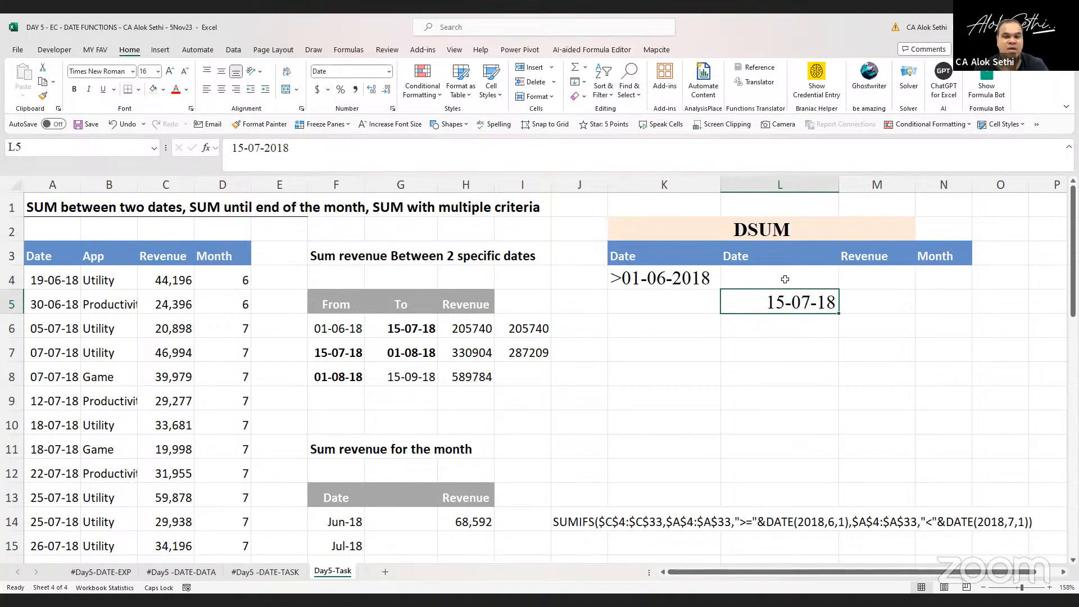
{"action": "left_click", "coordinate": [854, 277]}
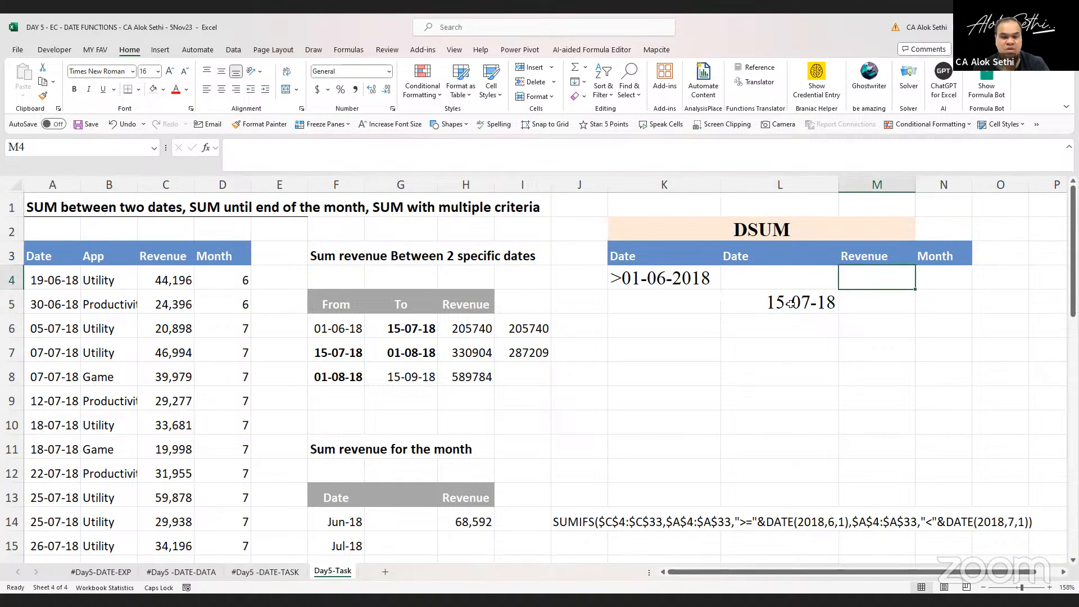
{"action": "left_click", "coordinate": [789, 303]}
{"action": "key", "text": "ctrl+x"}
{"action": "key", "text": "Up"}
{"action": "key", "text": "Return"}
Enter a DSUM formula in M4 using database A3:D33, field C3 and criteria K3:L4
{"action": "key", "text": "Right"}
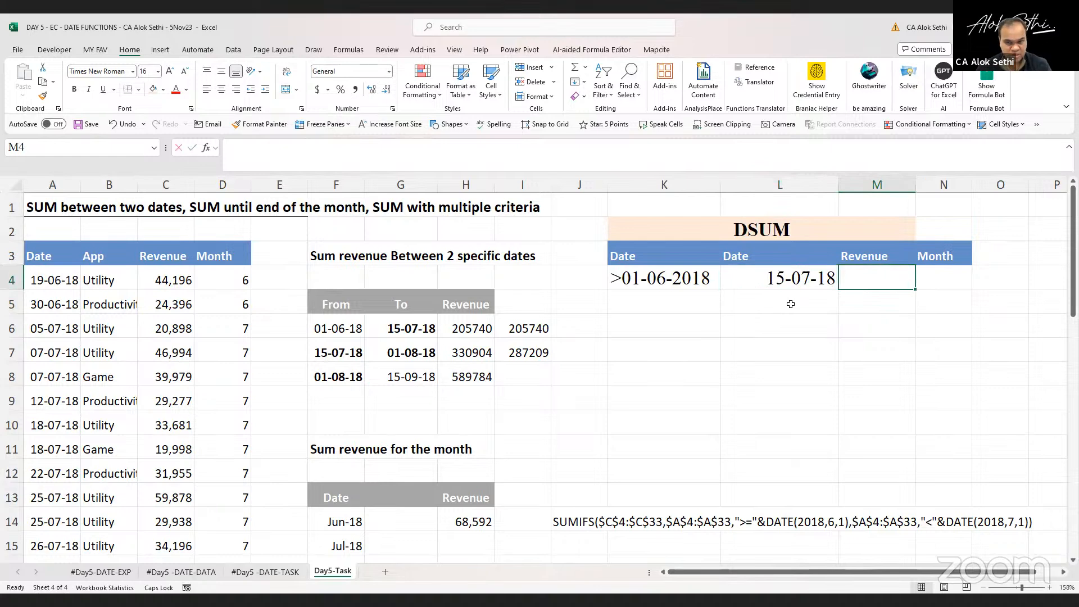
{"action": "type", "text": "="}
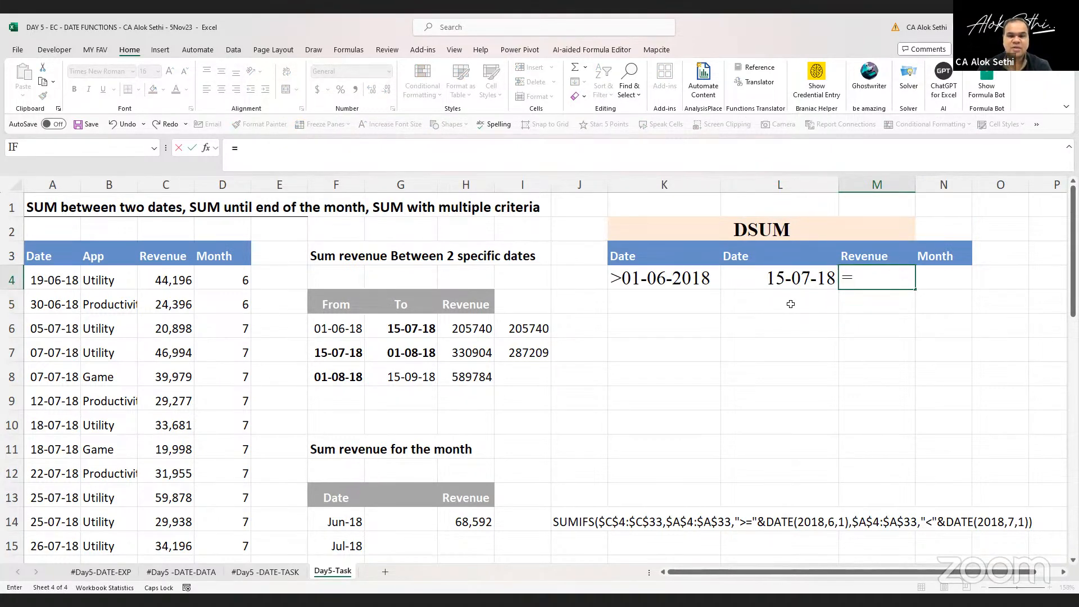
{"action": "type", "text": "S"}
{"action": "key", "text": "BackSpace"}
{"action": "type", "text": "DSUM"}
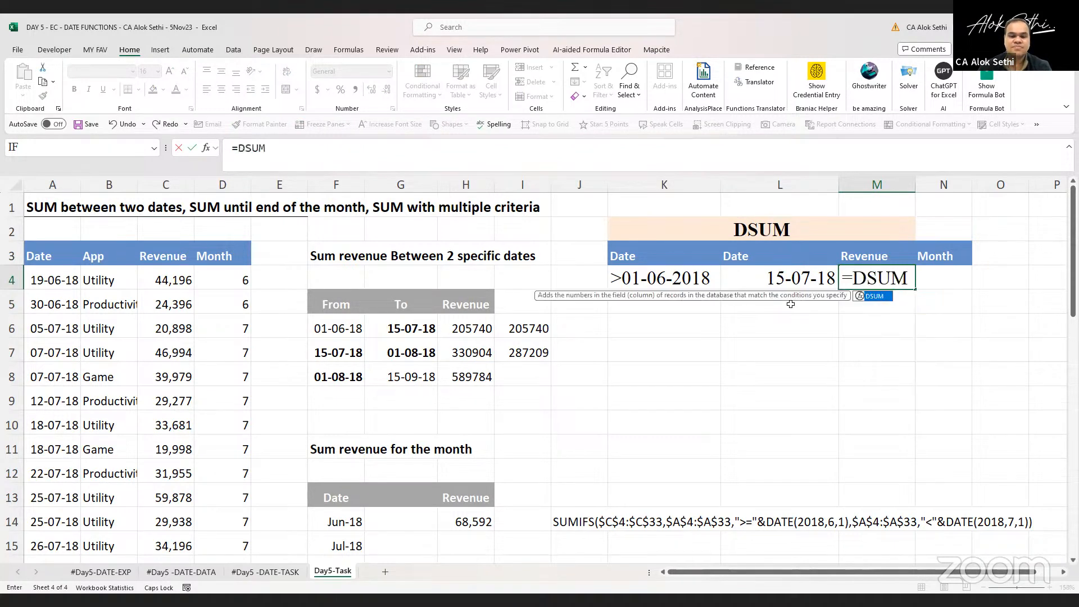
{"action": "type", "text": "("}
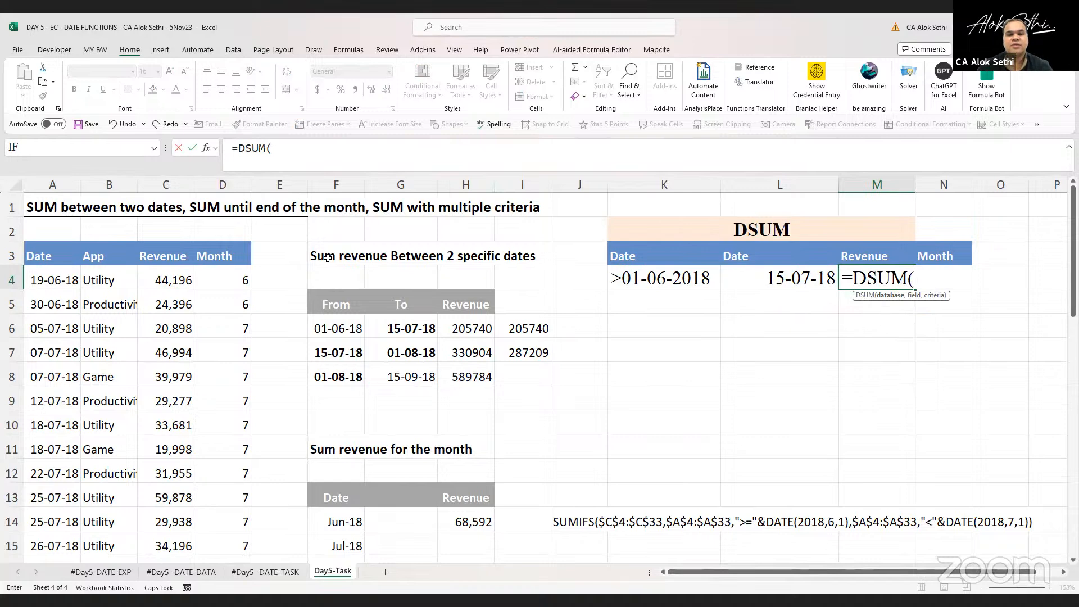
{"action": "left_click", "coordinate": [34, 256]}
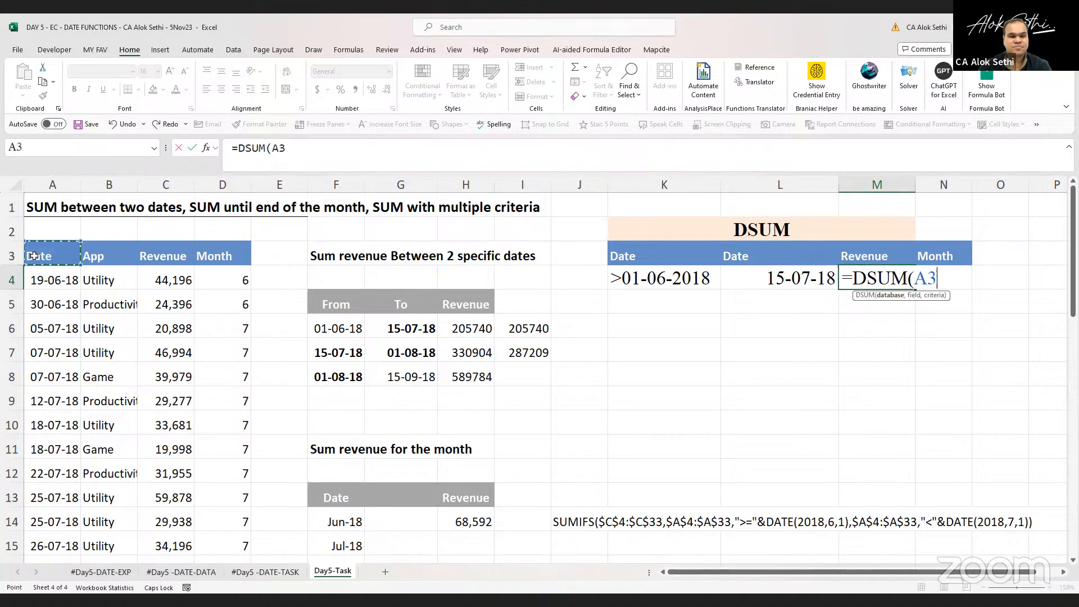
{"action": "key", "text": "ctrl+shift+Down"}
{"action": "key", "text": "ctrl+shift+Right"}
{"action": "type", "text": ","}
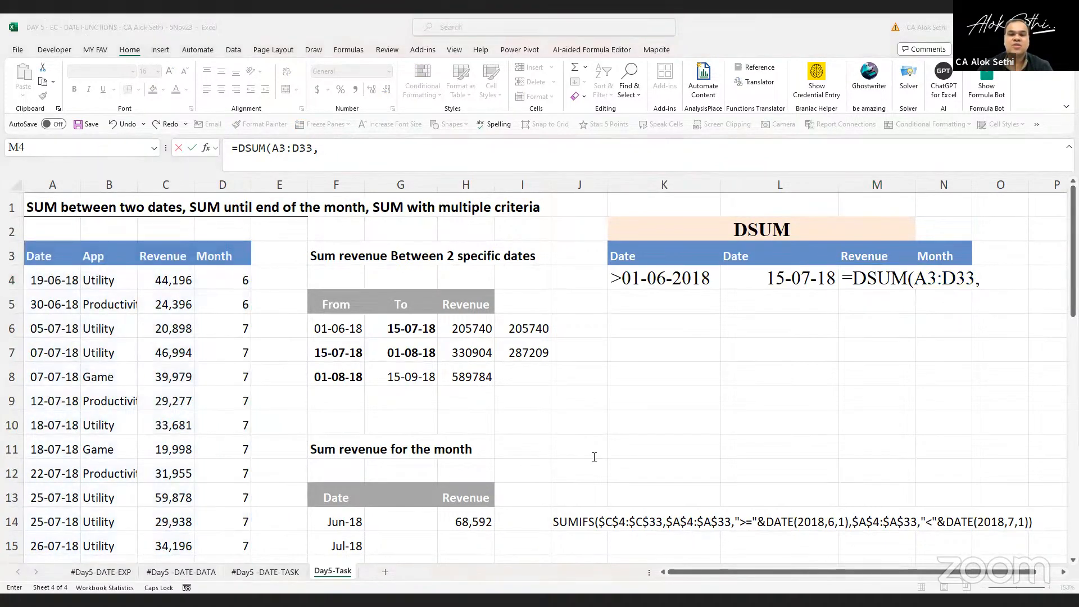
{"action": "left_click", "coordinate": [160, 257]}
{"action": "type", "text": ","}
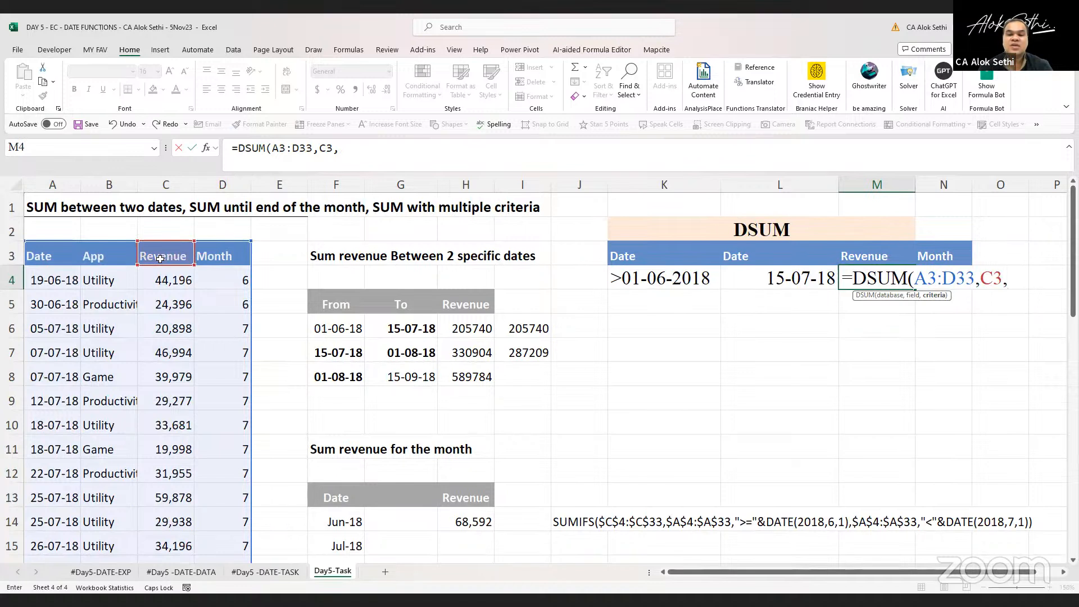
{"action": "left_click_drag", "start_coordinate": [633, 257], "coordinate": [787, 284]}
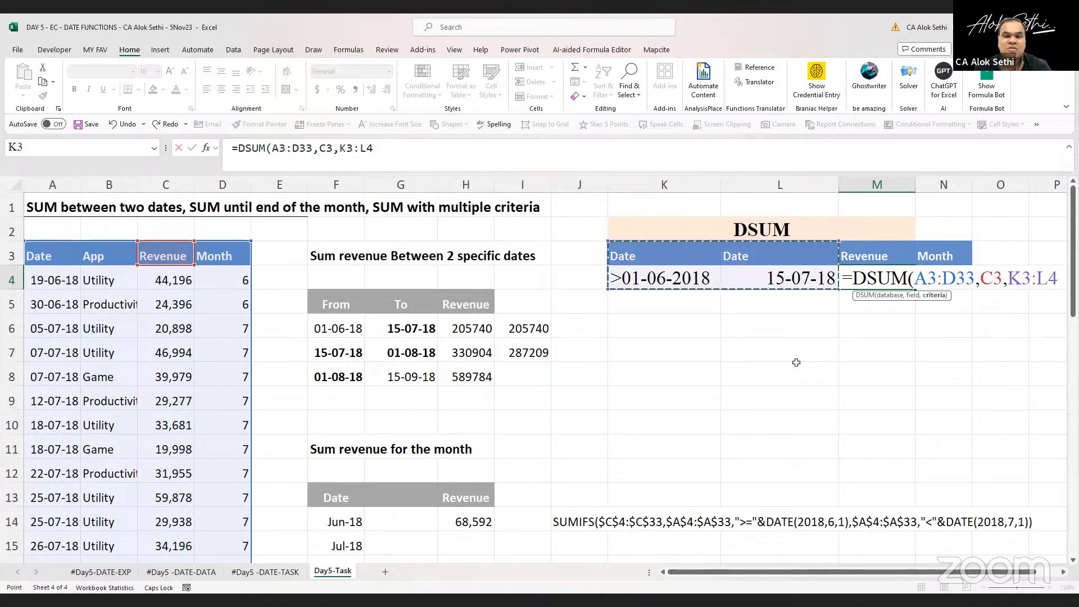
{"action": "type", "text": ")"}
{"action": "key", "text": "Return"}
Inspect the DSUM formula in M4 and the date entered in L4
{"action": "key", "text": "Up"}
{"action": "key", "text": "F2"}
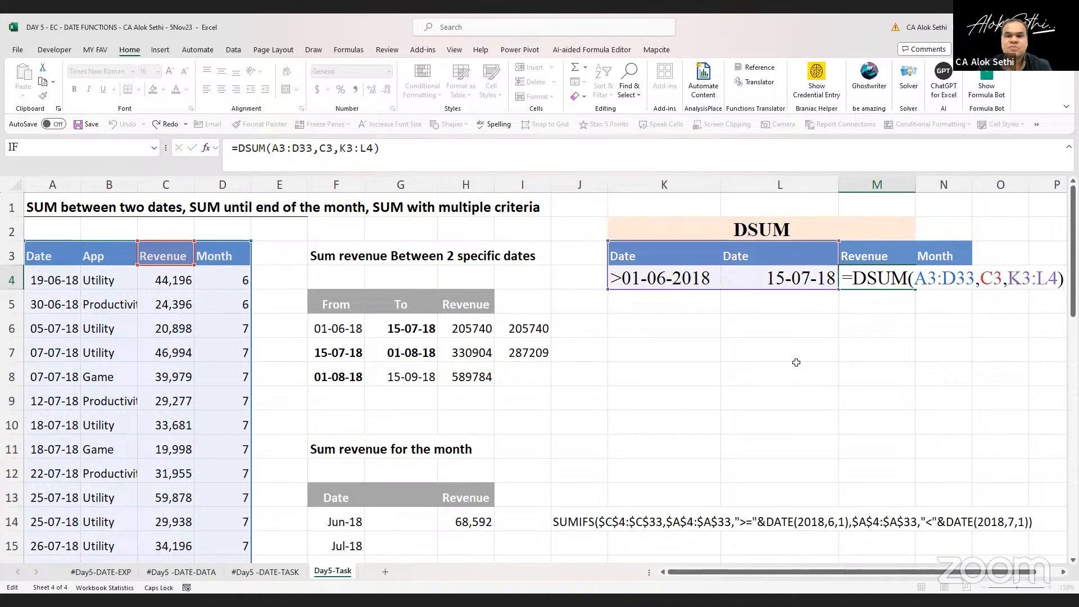
{"action": "key", "text": "Escape"}
{"action": "key", "text": "Left"}
{"action": "key", "text": "F2"}
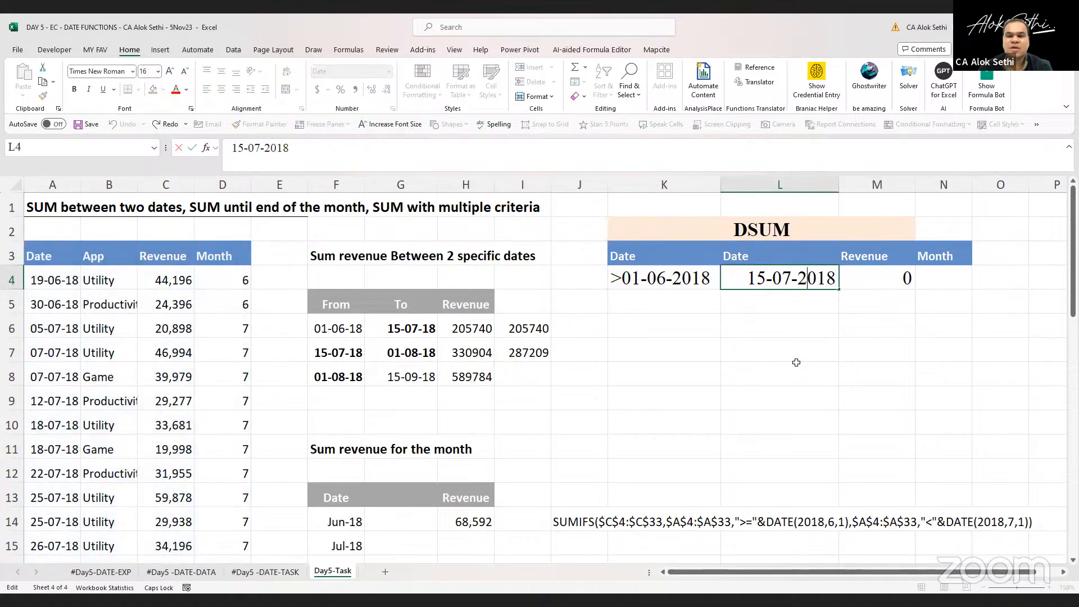
{"action": "key", "text": "Left"}
{"action": "key", "text": "Left"}
{"action": "key", "text": "Left"}
{"action": "key", "text": "Left"}
{"action": "key", "text": "Left"}
{"action": "key", "text": "Left"}
{"action": "key", "text": "Left"}
{"action": "key", "text": "Left"}
{"action": "key", "text": "Left"}
{"action": "key", "text": "Return"}
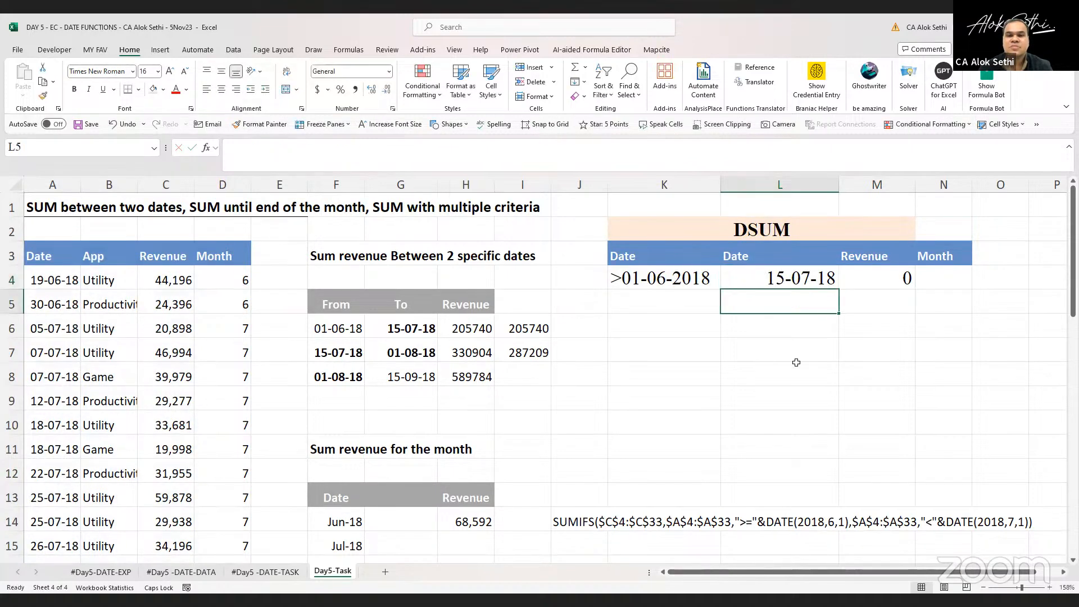
{"action": "key", "text": "Up"}
{"action": "key", "text": "Right"}
{"action": "key", "text": "F2"}
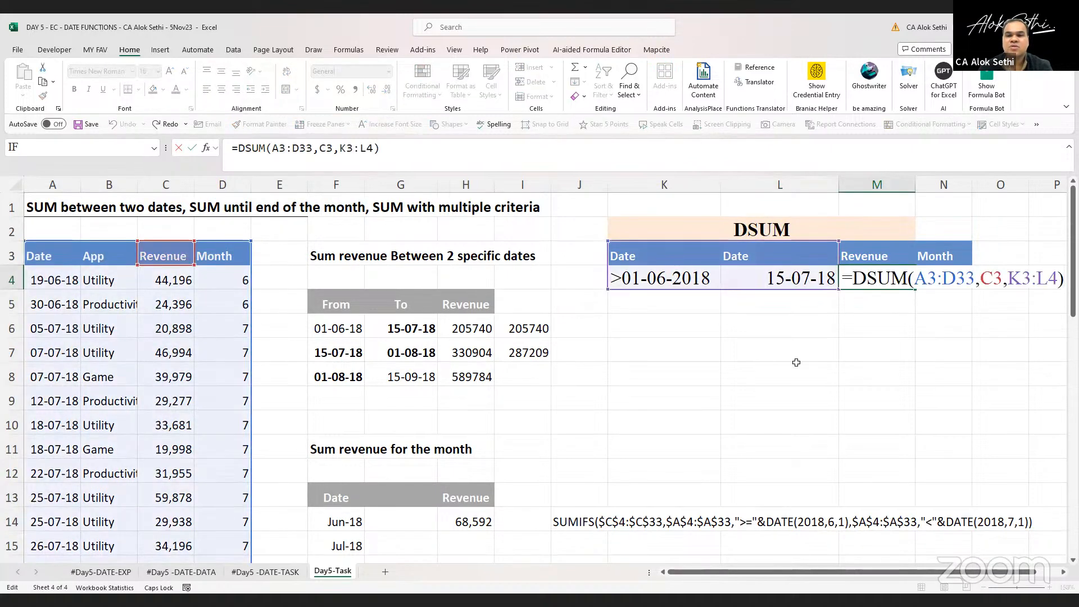
{"action": "key", "text": "Left"}
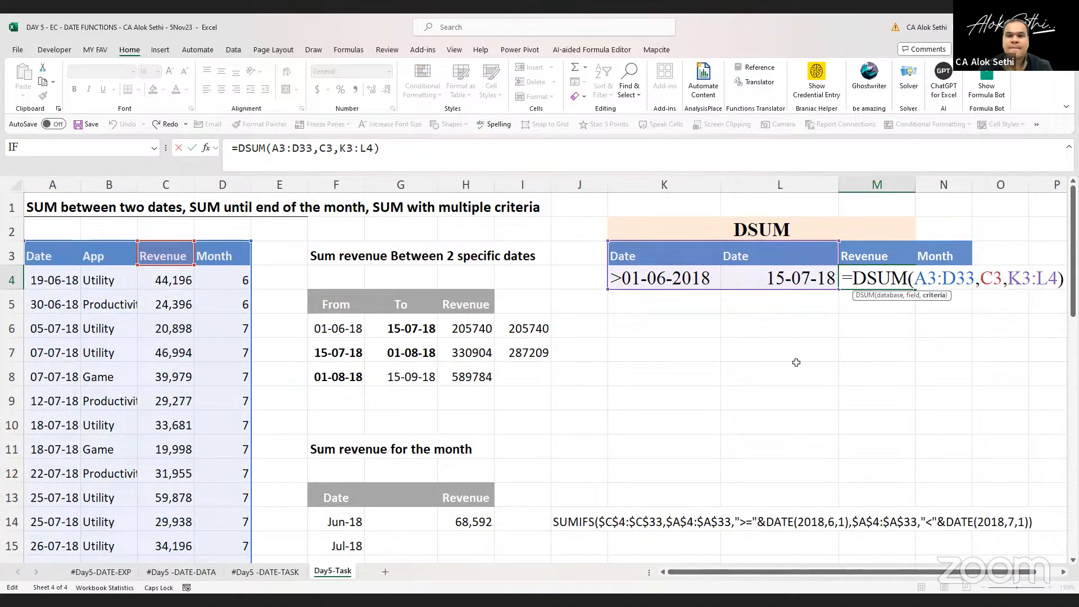
{"action": "key", "text": "ctrl+Return"}
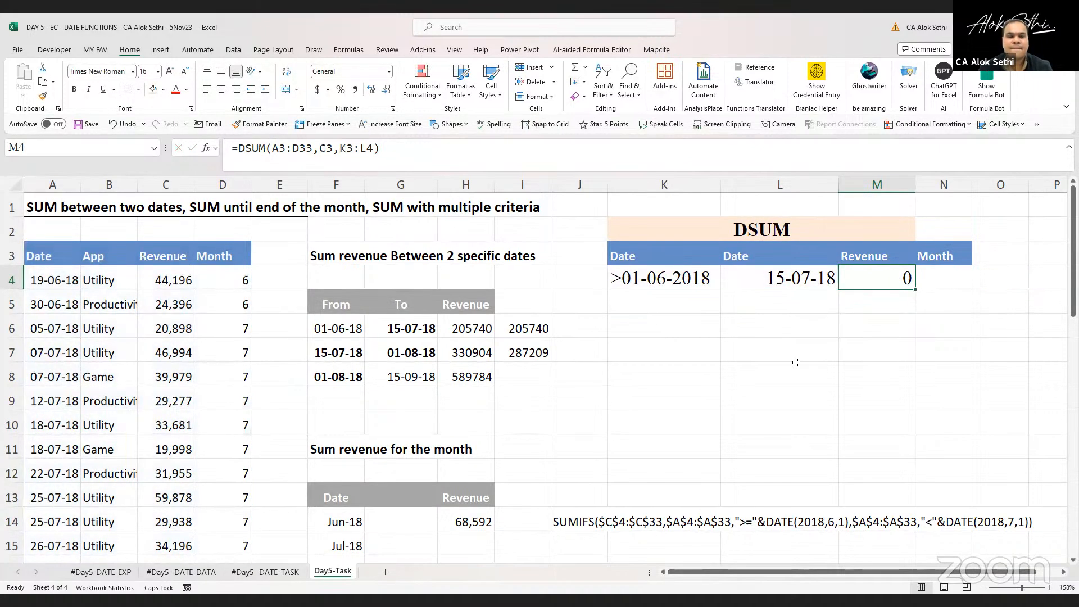
Prefix the L4 criterion with <= so it reads <=15-07-2018
{"action": "key", "text": "F2"}
{"action": "key", "text": "Escape"}
{"action": "key", "text": "Left"}
{"action": "key", "text": "Left"}
{"action": "key", "text": "Left"}
{"action": "key", "text": "Right"}
{"action": "key", "text": "Right"}
{"action": "key", "text": "F2"}
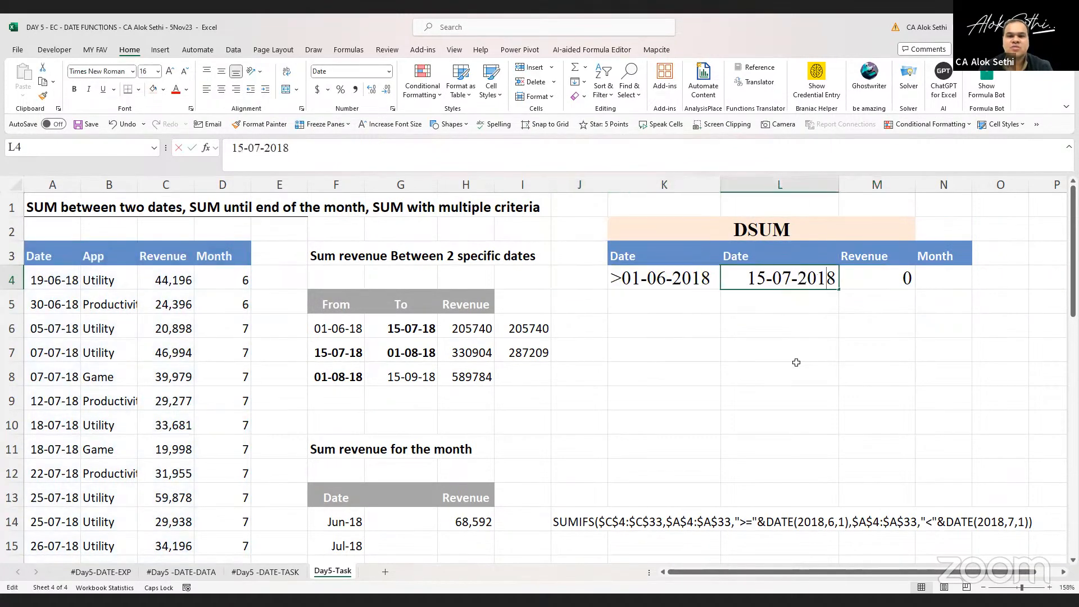
{"action": "key", "text": "Home"}
{"action": "type", "text": "<="}
{"action": "key", "text": "Return"}
{"action": "key", "text": "Up"}
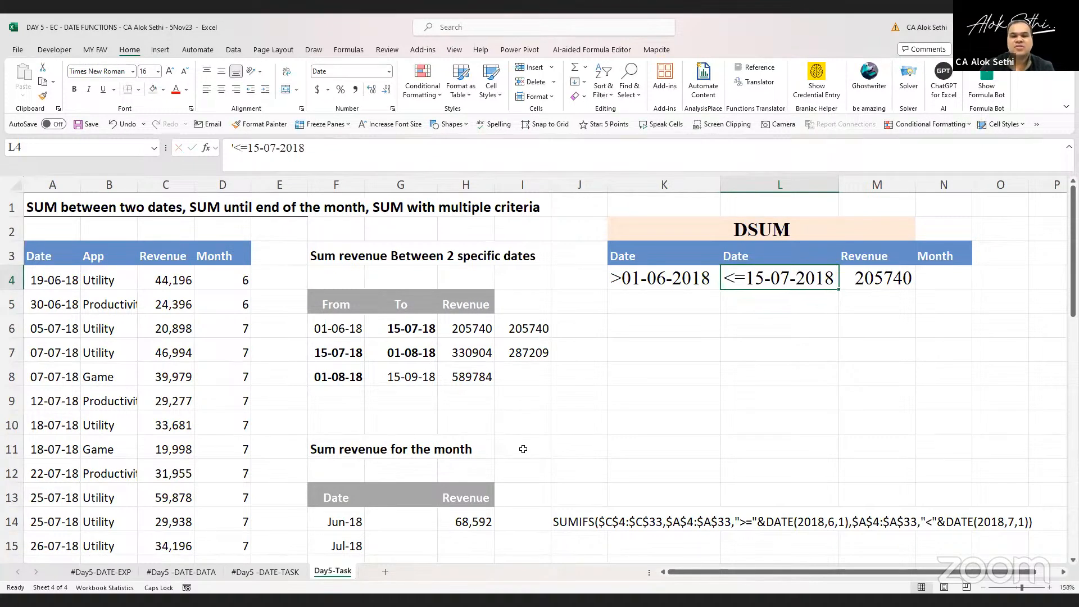
Delete the > operator from the K4 criterion
{"action": "key", "text": "alt+Tab"}
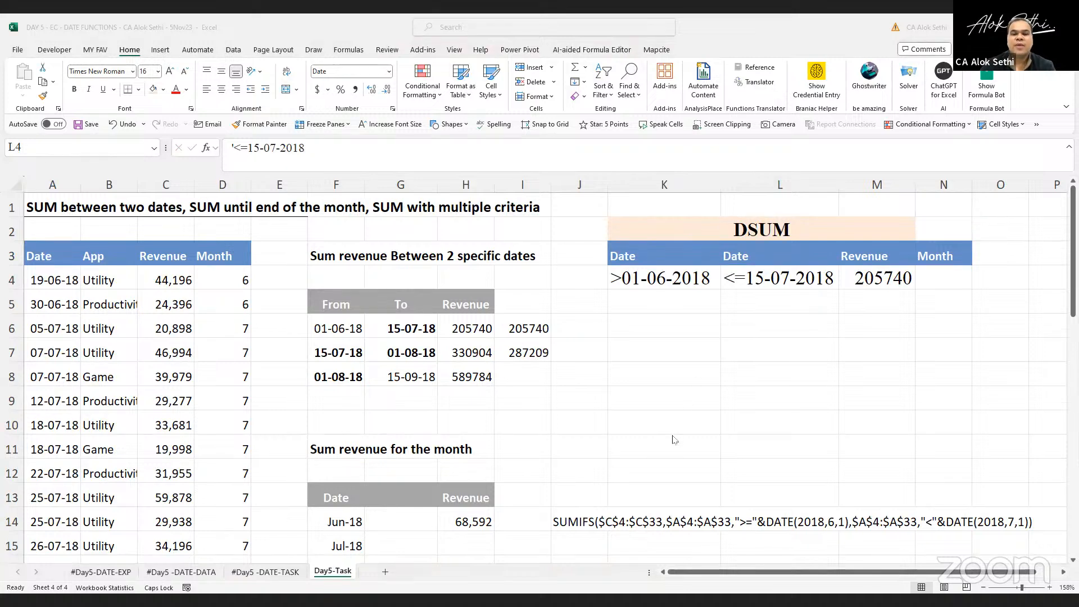
{"action": "left_click", "coordinate": [613, 280]}
{"action": "key", "text": "F2"}
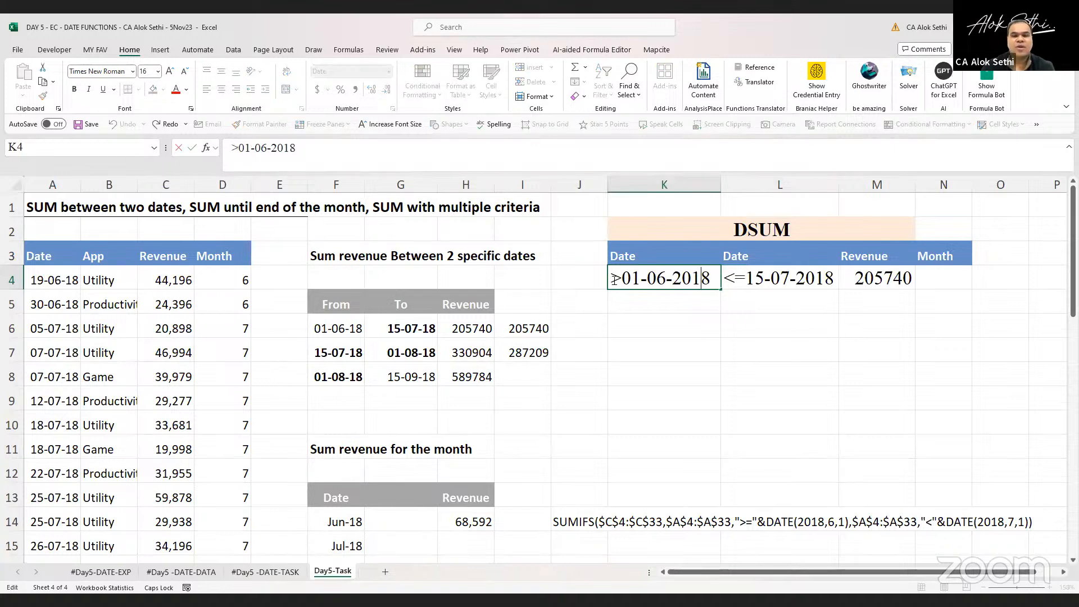
{"action": "key", "text": "Delete"}
{"action": "key", "text": "Return"}
Compare with the dates in column A and re-add the > operator to the K4 criterion
{"action": "left_click", "coordinate": [612, 280]}
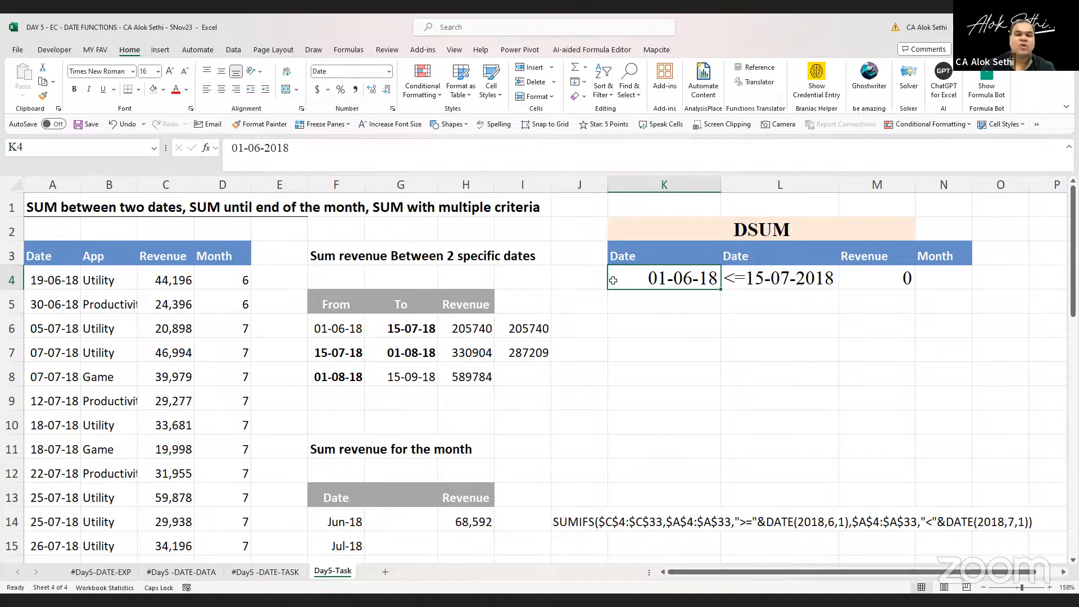
{"action": "left_click", "coordinate": [49, 282]}
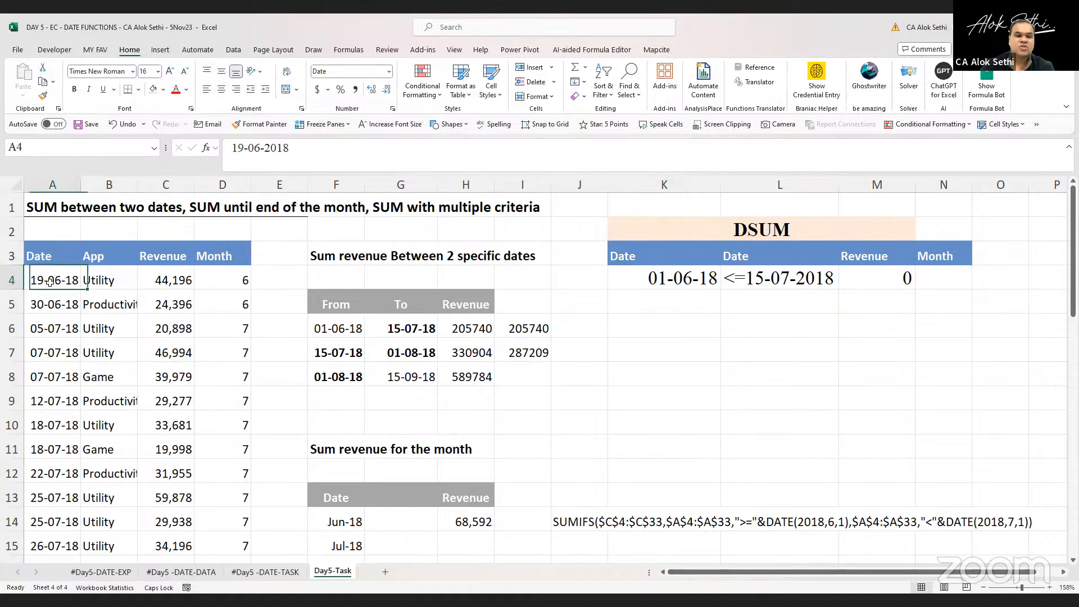
{"action": "scroll", "coordinate": [61, 431], "scroll_direction": "down", "scroll_amount": 2}
{"action": "scroll", "coordinate": [61, 431], "scroll_direction": "up", "scroll_amount": 2}
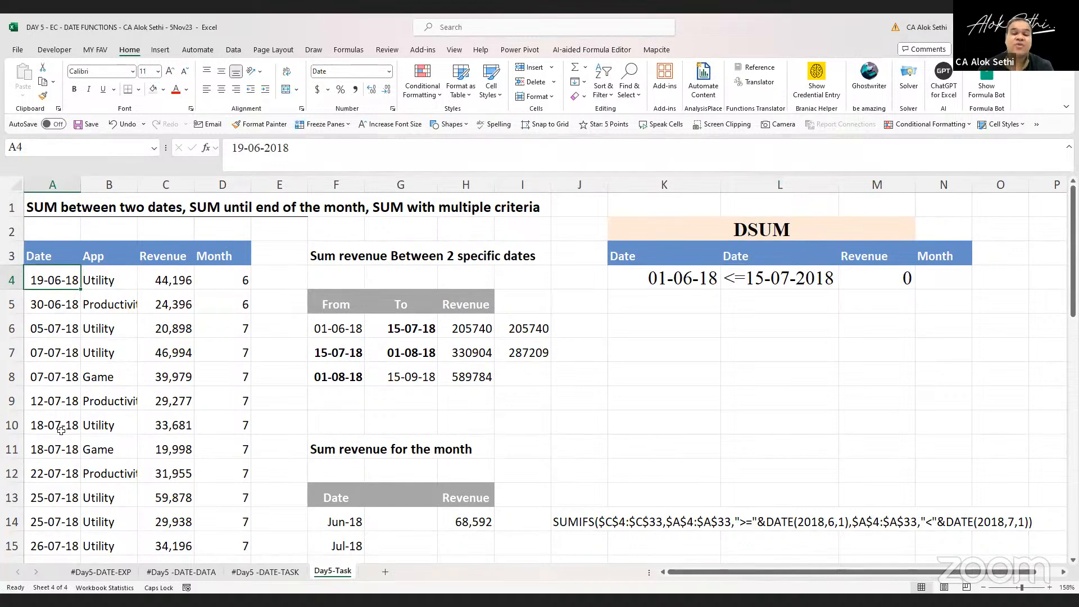
{"action": "left_click", "coordinate": [635, 291]}
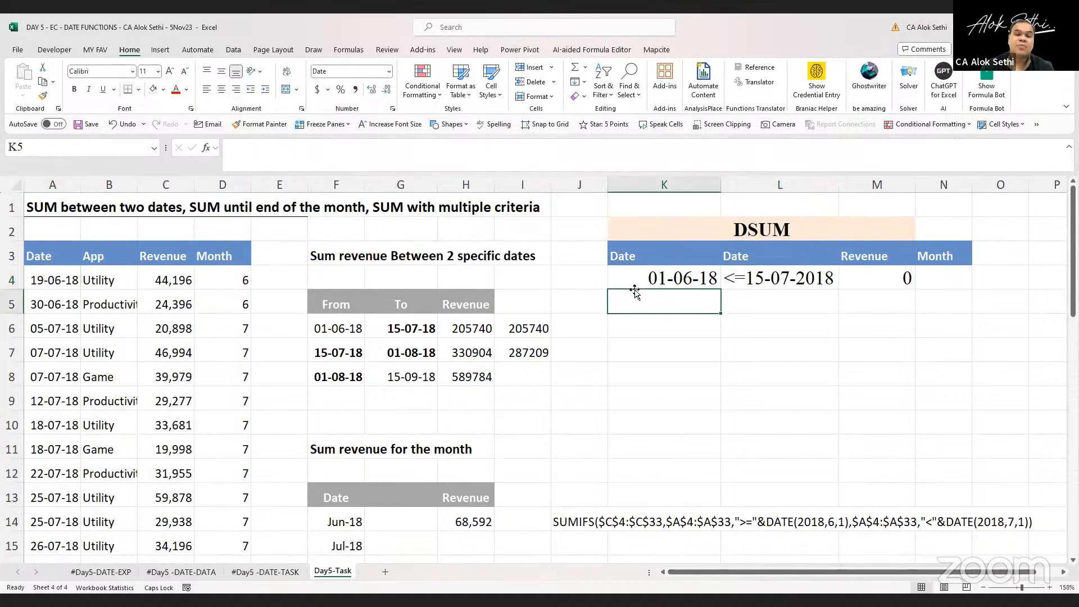
{"action": "double_click", "coordinate": [634, 287]}
{"action": "key", "text": "Left"}
{"action": "key", "text": "Left"}
{"action": "key", "text": "Left"}
{"action": "key", "text": "Left"}
{"action": "key", "text": "Left"}
{"action": "key", "text": "Left"}
{"action": "type", "text": ">"}
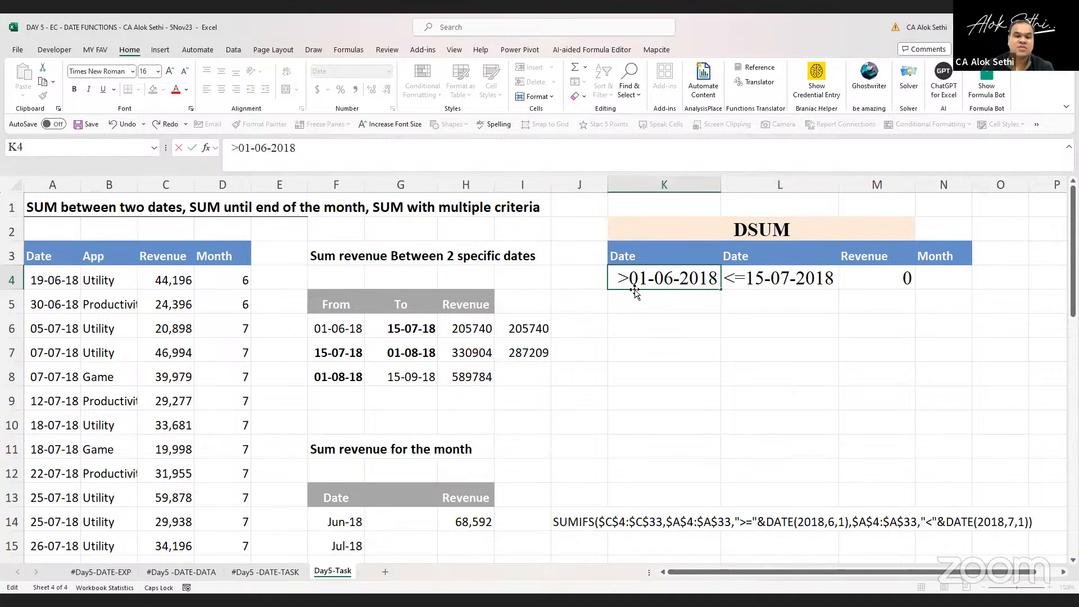
{"action": "key", "text": "Return"}
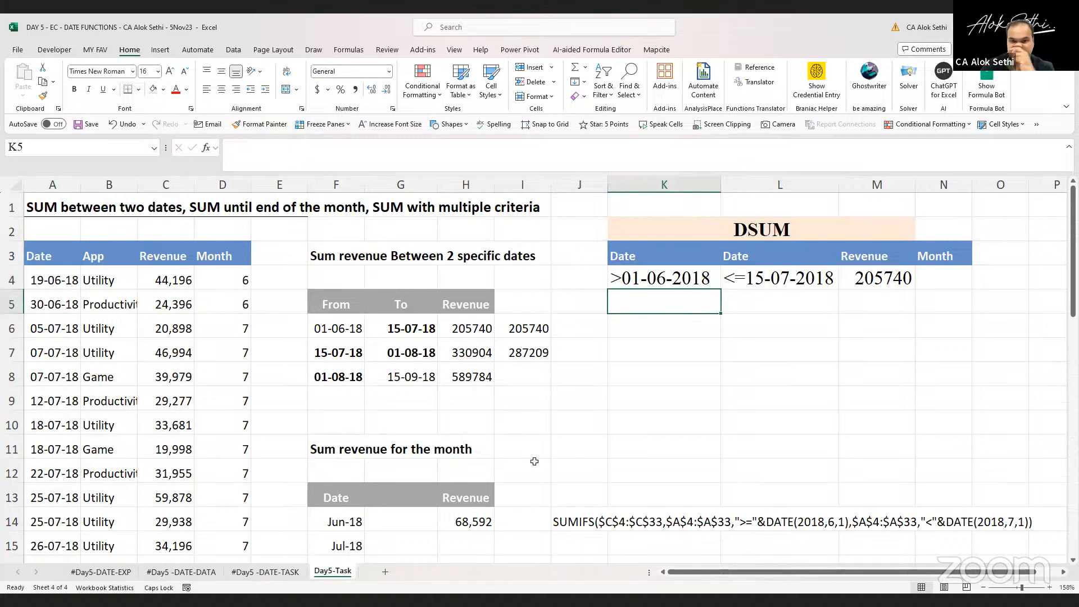
{"action": "key", "text": "alt+Tab"}
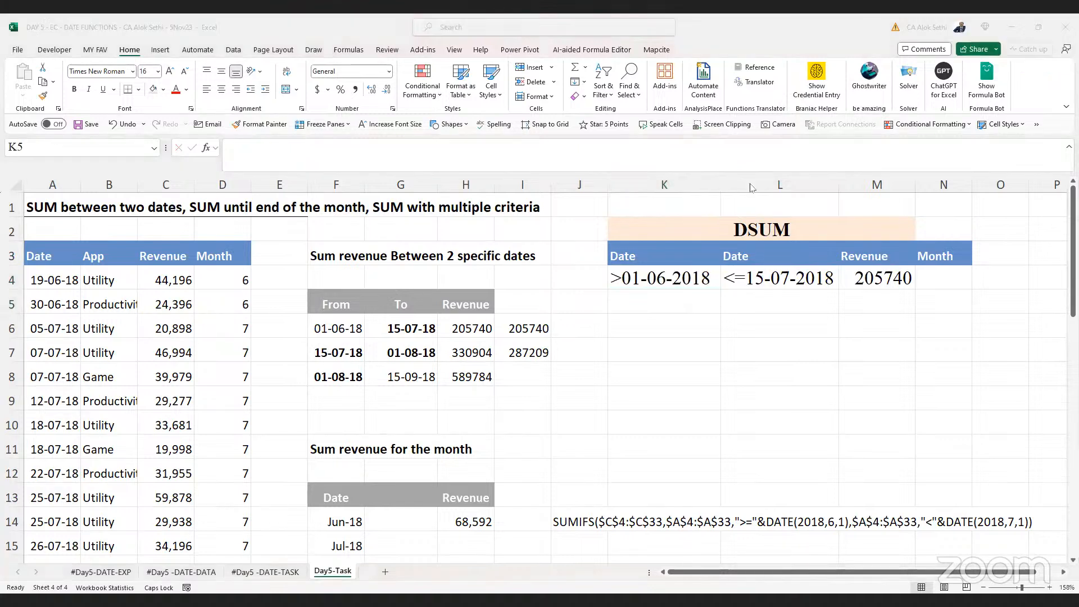
{"action": "key", "text": "alt+Tab"}
{"action": "left_click", "coordinate": [774, 277]}
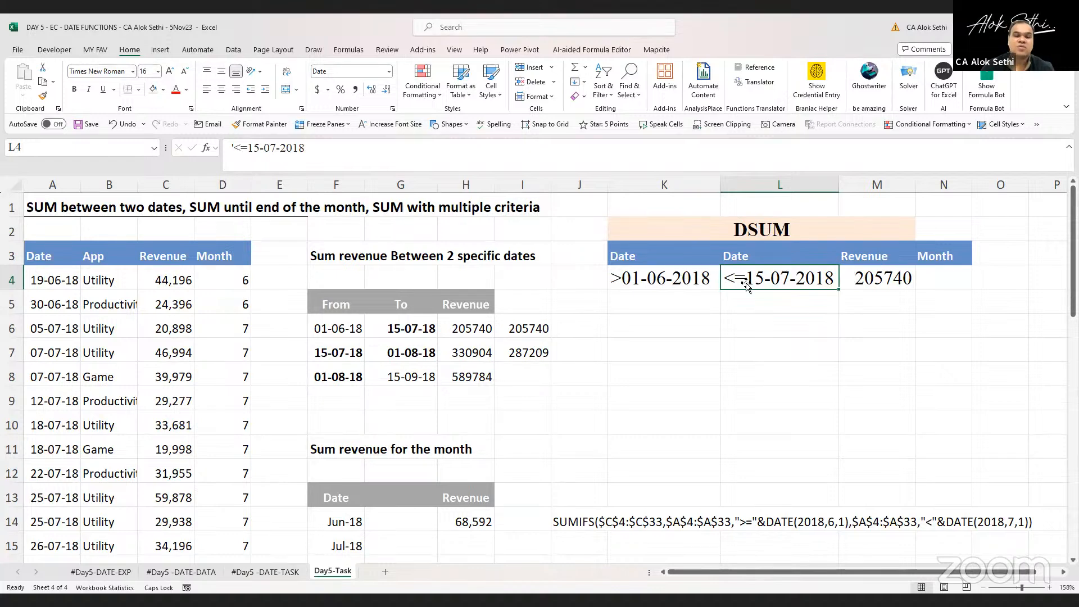
{"action": "left_click", "coordinate": [655, 302]}
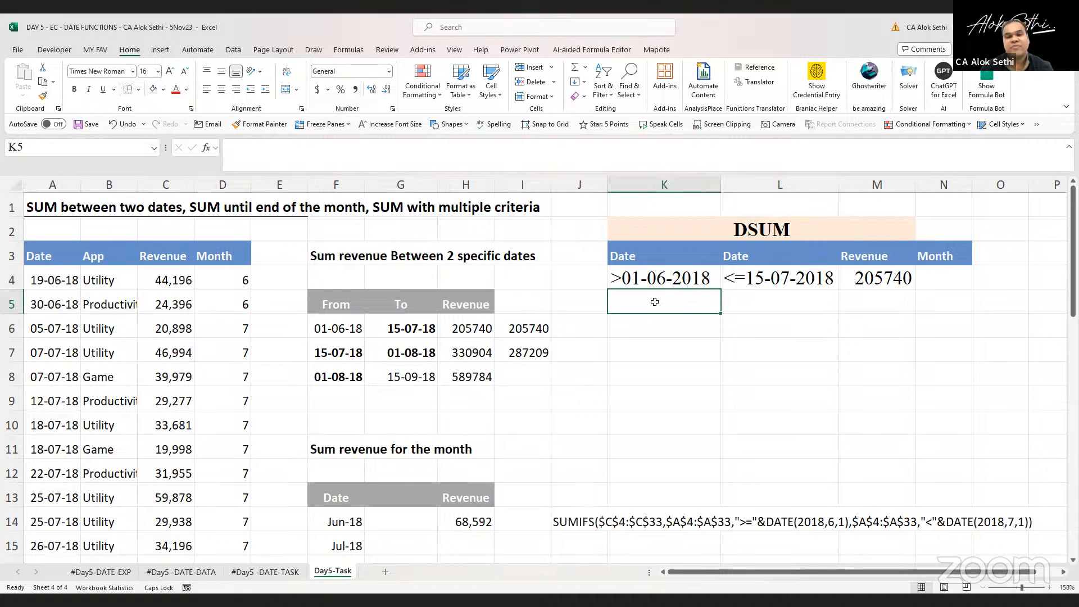
Add a second criteria row with >01-09-2018 in K5 and <10-09-2018 in L5
{"action": "type", "text": ">01-"}
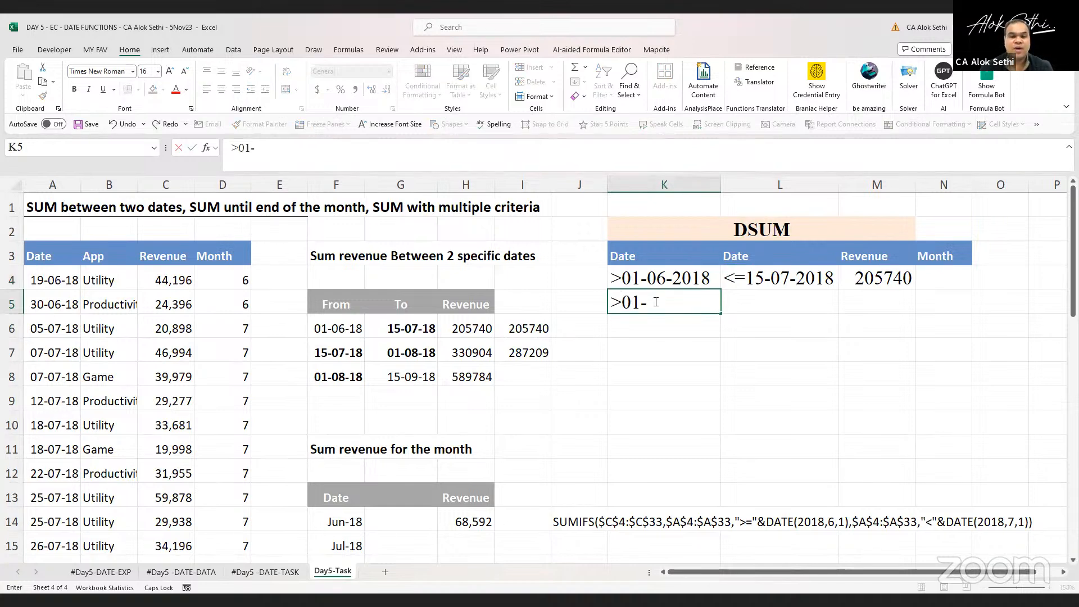
{"action": "type", "text": "09-2018"}
{"action": "key", "text": "Tab"}
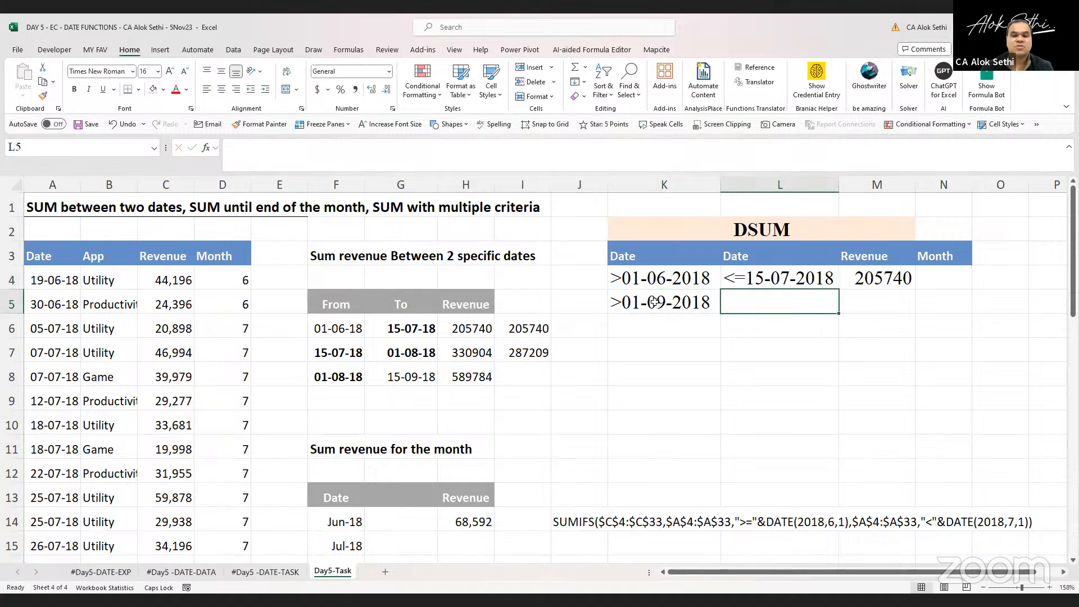
{"action": "type", "text": "<=0-10"}
{"action": "key", "text": "BackSpace"}
{"action": "key", "text": "BackSpace"}
{"action": "key", "text": "BackSpace"}
{"action": "key", "text": "BackSpace"}
{"action": "key", "text": "BackSpace"}
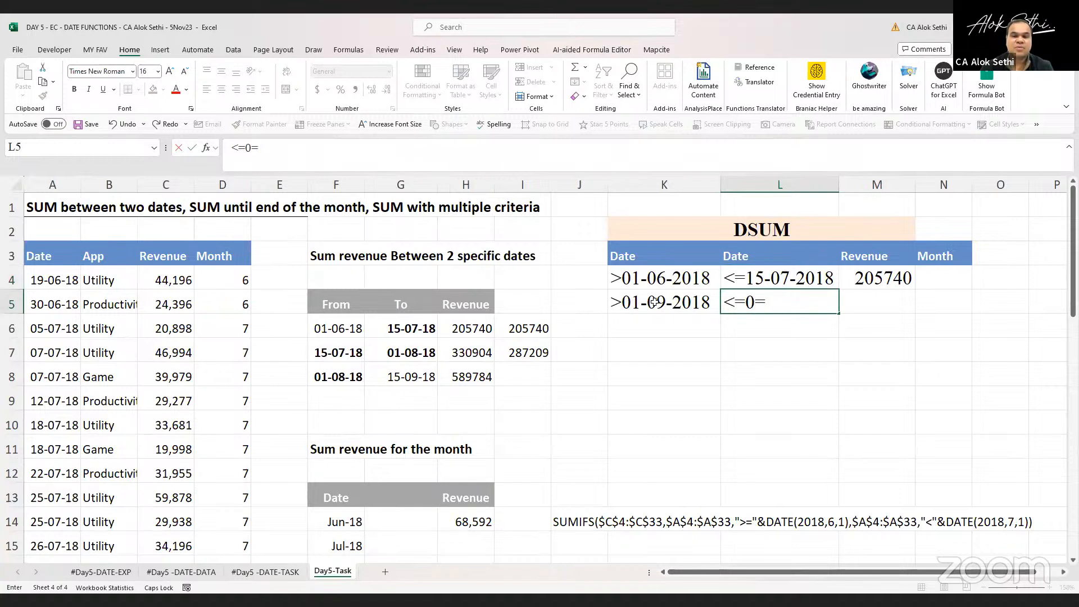
{"action": "type", "text": "10-"}
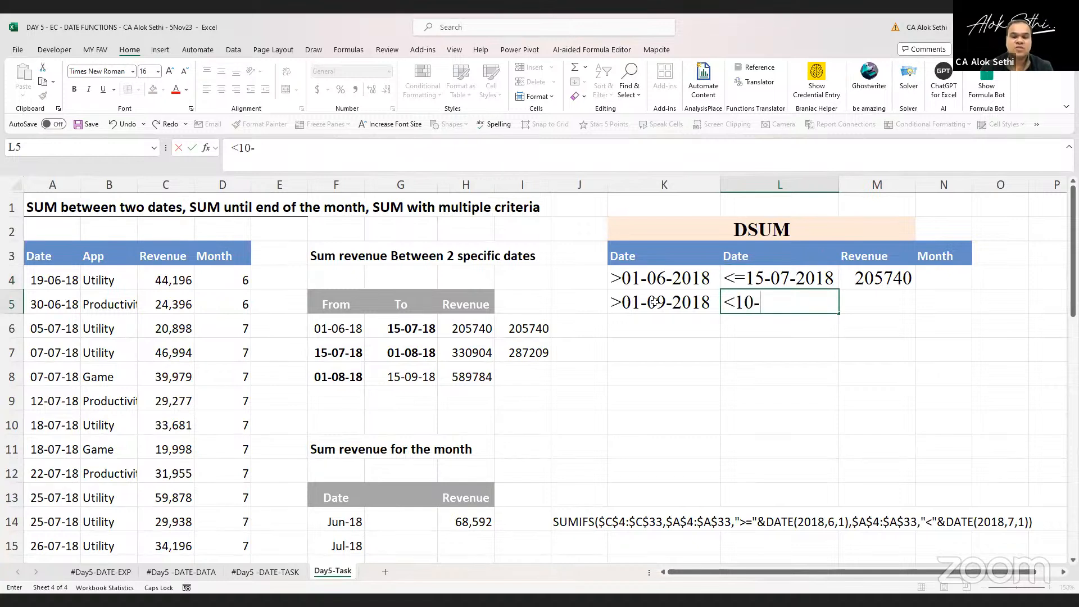
{"action": "type", "text": "0"}
{"action": "type", "text": "9-2018"}
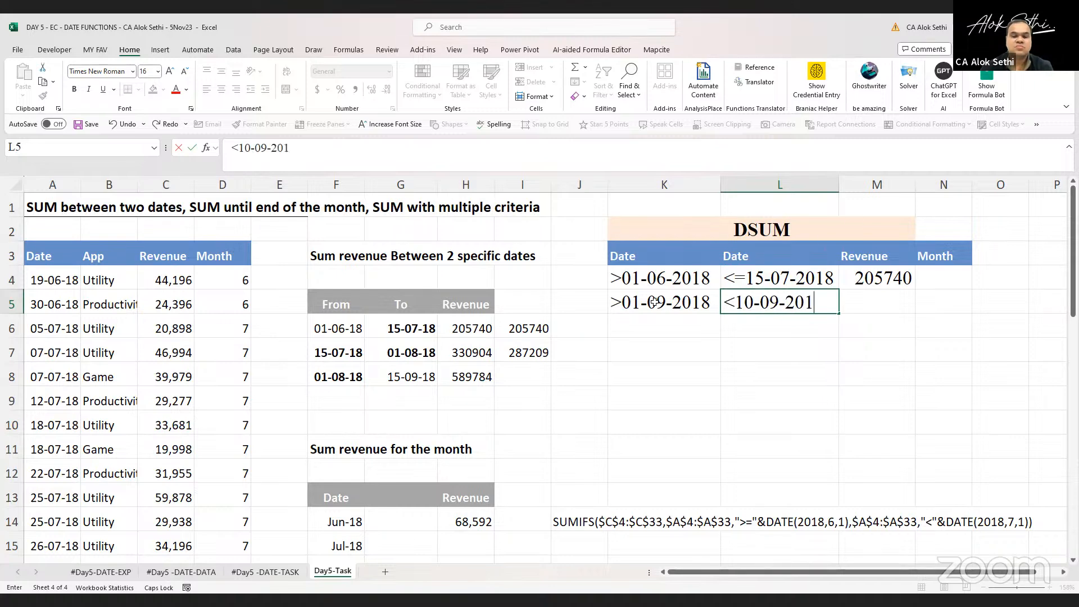
{"action": "key", "text": "Tab"}
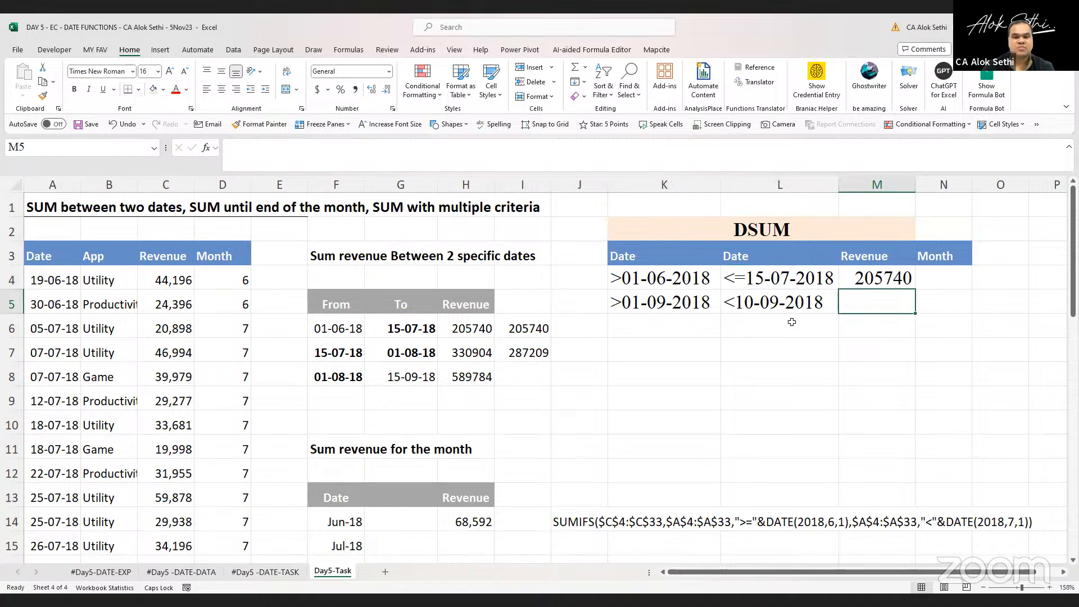
Fill the DSUM formula down into M5 and widen column M
{"action": "key", "text": "ctrl+d"}
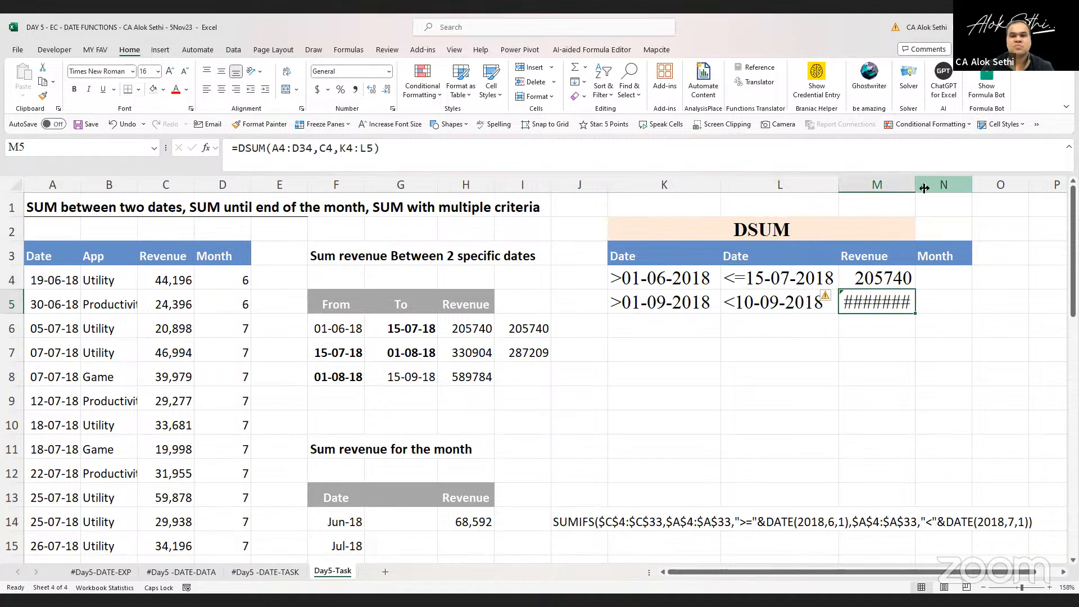
{"action": "left_click_drag", "start_coordinate": [940, 191], "coordinate": [939, 192]}
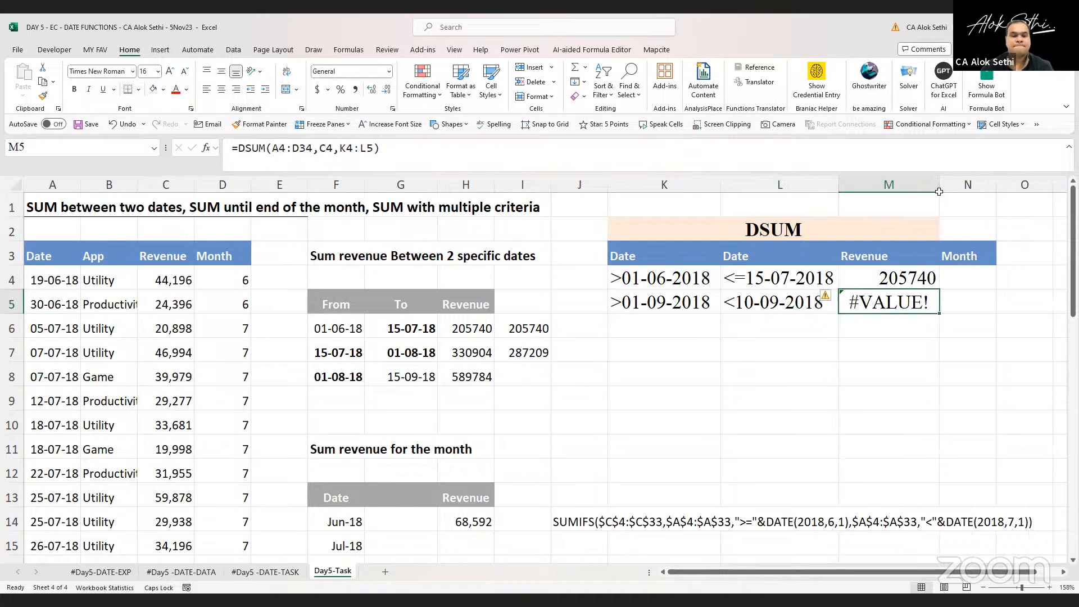
Examine the DSUM formula in M5 and the criteria cells it references
{"action": "key", "text": "F2"}
{"action": "key", "text": "Escape"}
{"action": "left_click", "coordinate": [629, 279]}
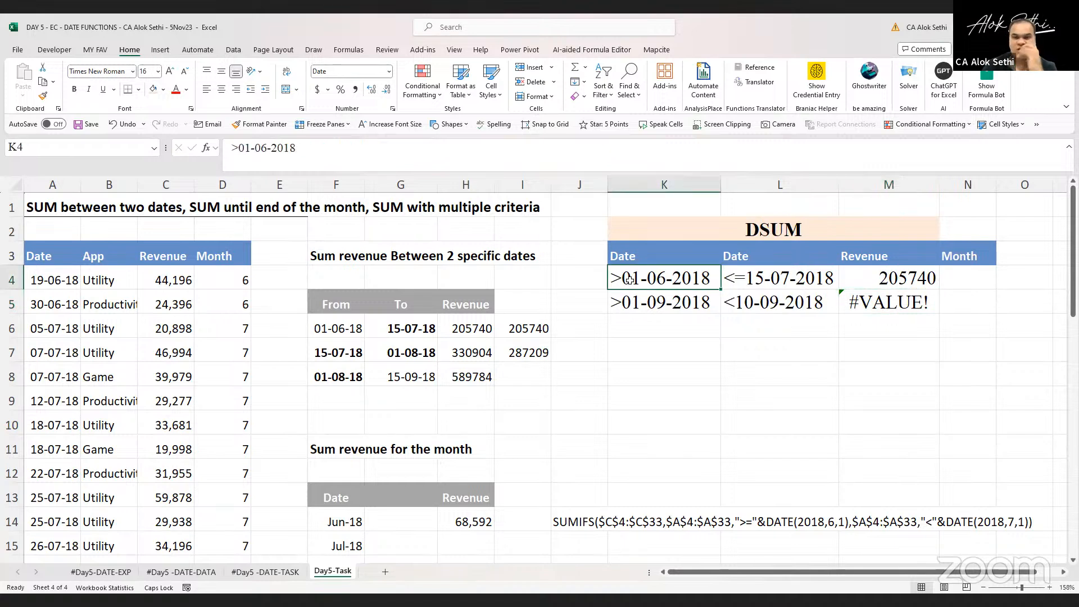
{"action": "key", "text": "Right"}
{"action": "key", "text": "Down"}
{"action": "key", "text": "Down"}
{"action": "key", "text": "Right"}
{"action": "key", "text": "Up"}
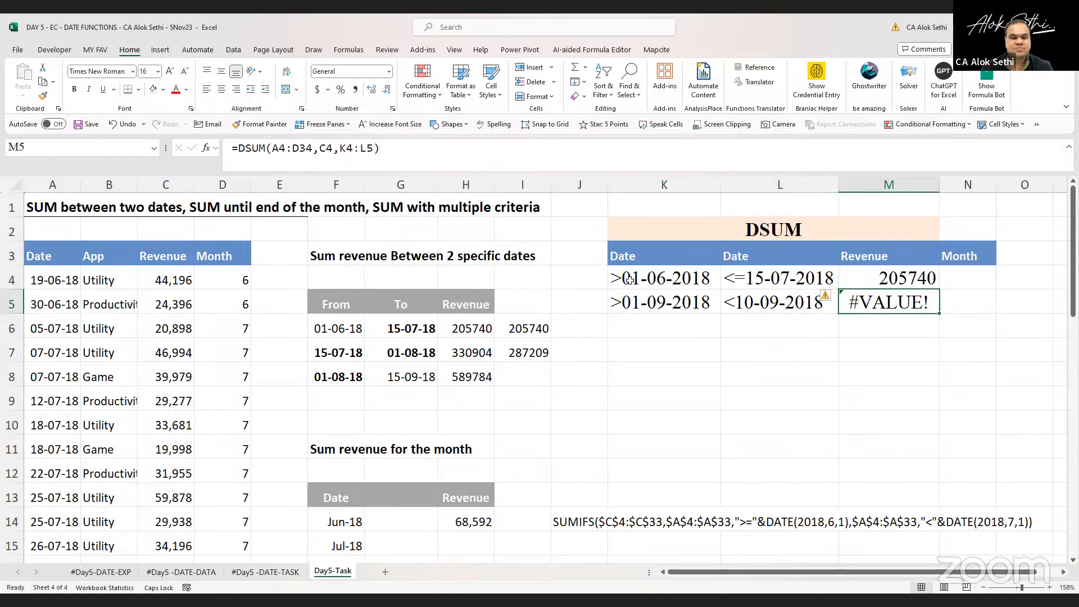
{"action": "key", "text": "F2"}
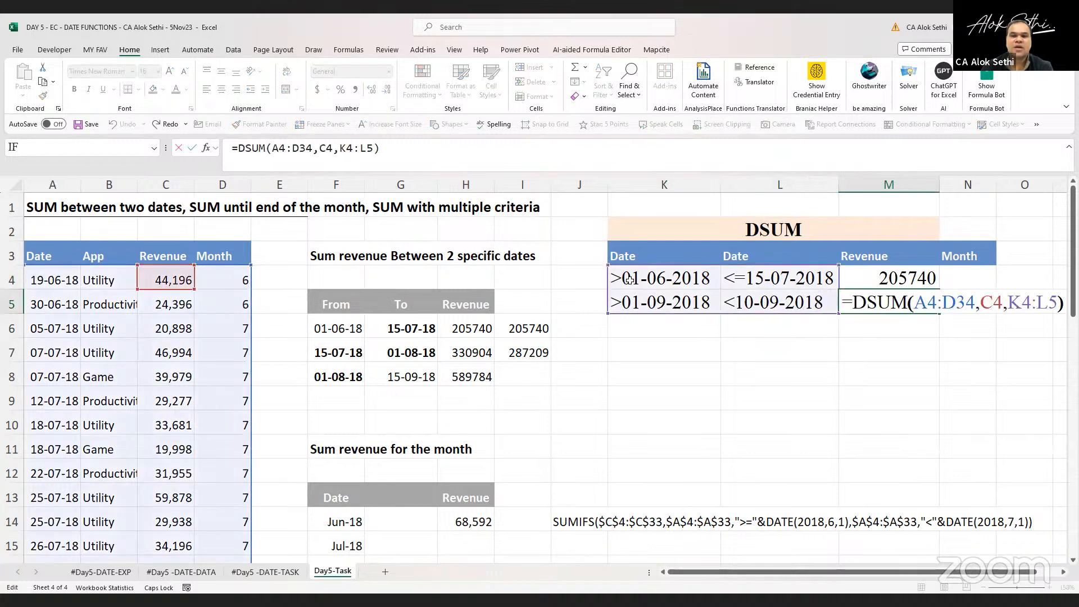
{"action": "key", "text": "Left"}
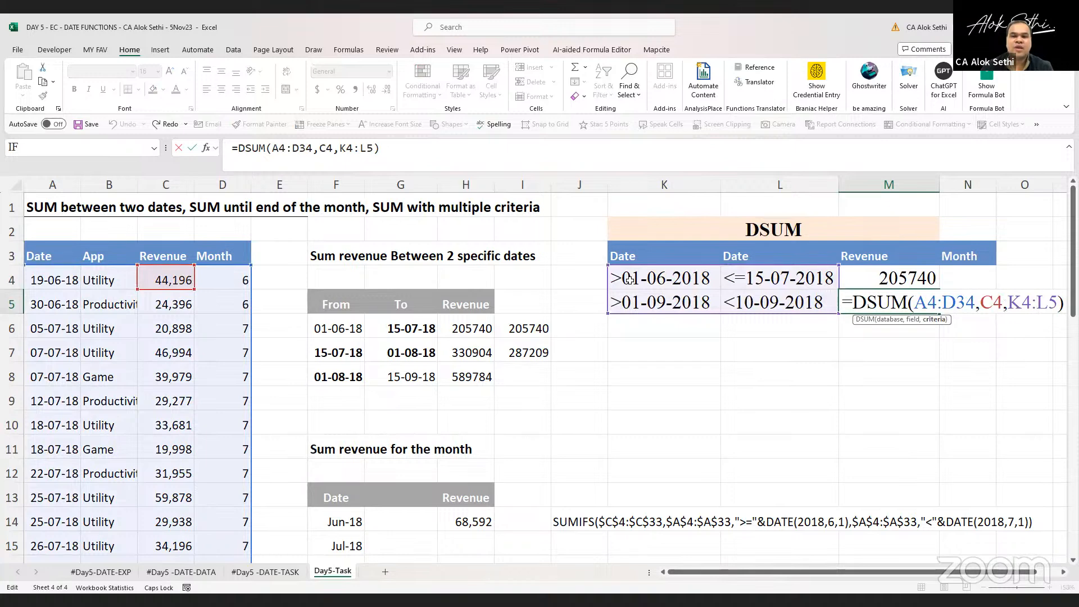
{"action": "key", "text": "Right"}
{"action": "key", "text": "F2"}
{"action": "key", "text": "Left"}
{"action": "key", "text": "Right"}
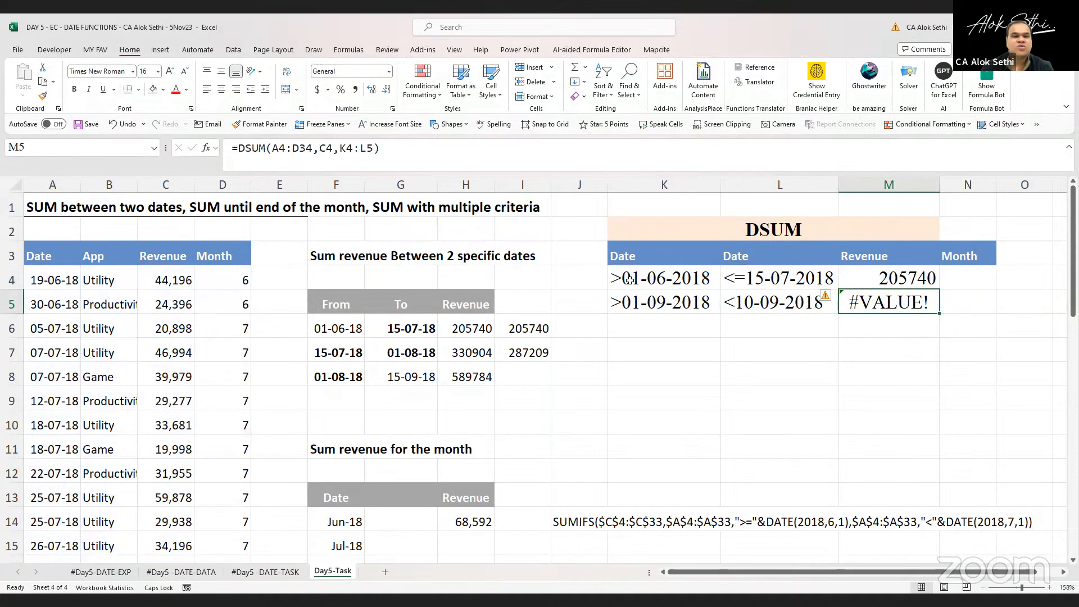
Change the criteria range of the M5 DSUM formula to K3:L5
{"action": "key", "text": "F2"}
{"action": "key", "text": "Left"}
{"action": "key", "text": "Right"}
{"action": "key", "text": "Delete"}
{"action": "type", "text": "5"}
{"action": "key", "text": "Right"}
{"action": "key", "text": "Right"}
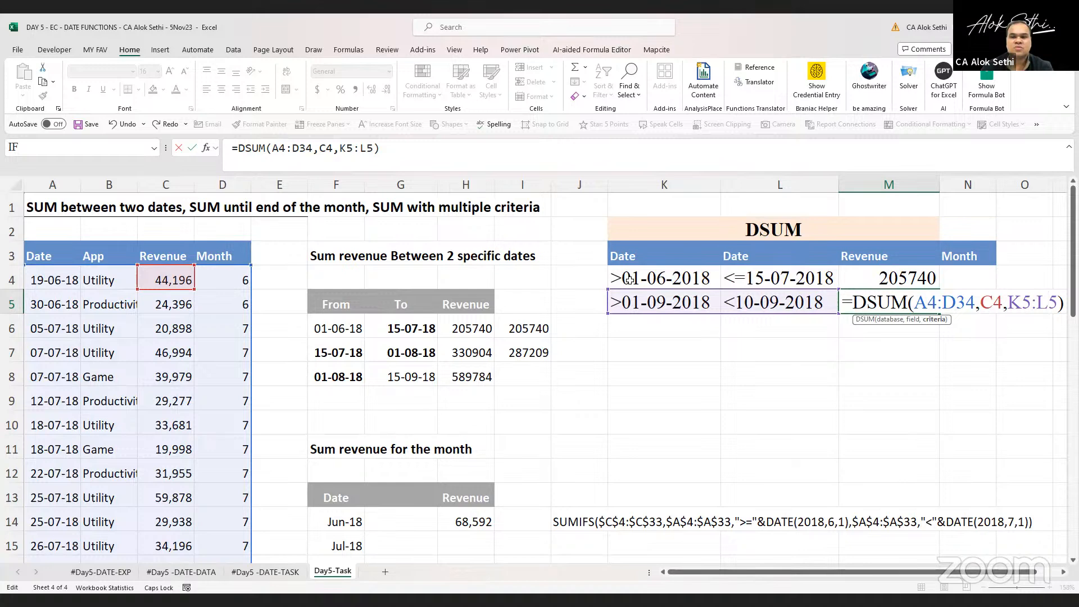
{"action": "key", "text": "Left"}
{"action": "key", "text": "Left"}
{"action": "key", "text": "BackSpace"}
{"action": "type", "text": "3"}
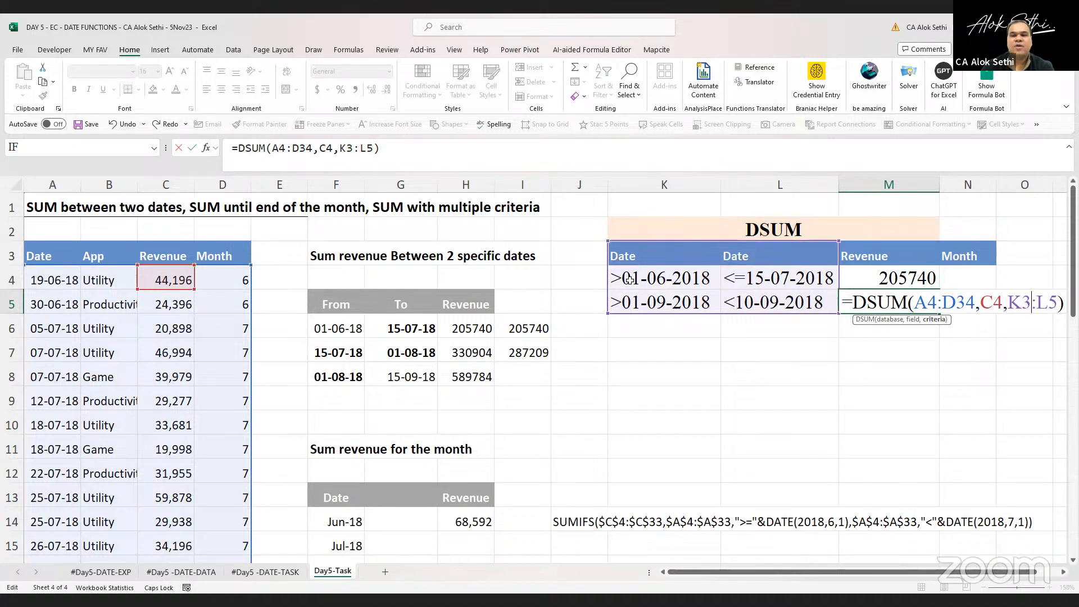
{"action": "key", "text": "Return"}
Clear the K4 and L4 criteria and undo both deletions
{"action": "left_click", "coordinate": [630, 279]}
{"action": "key", "text": "Delete"}
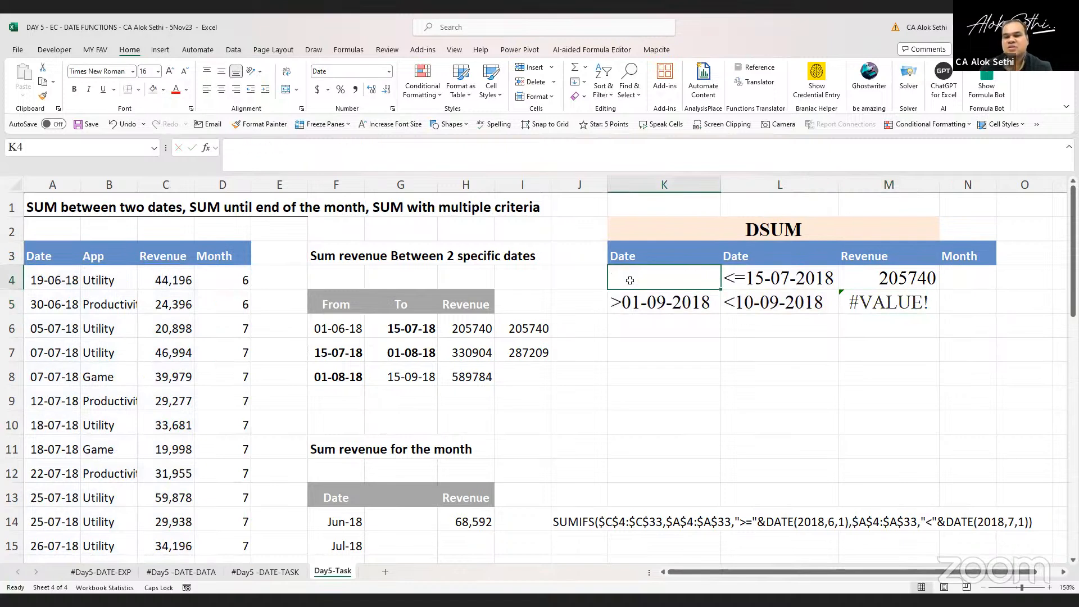
{"action": "key", "text": "Right"}
{"action": "key", "text": "Delete"}
{"action": "key", "text": "Down"}
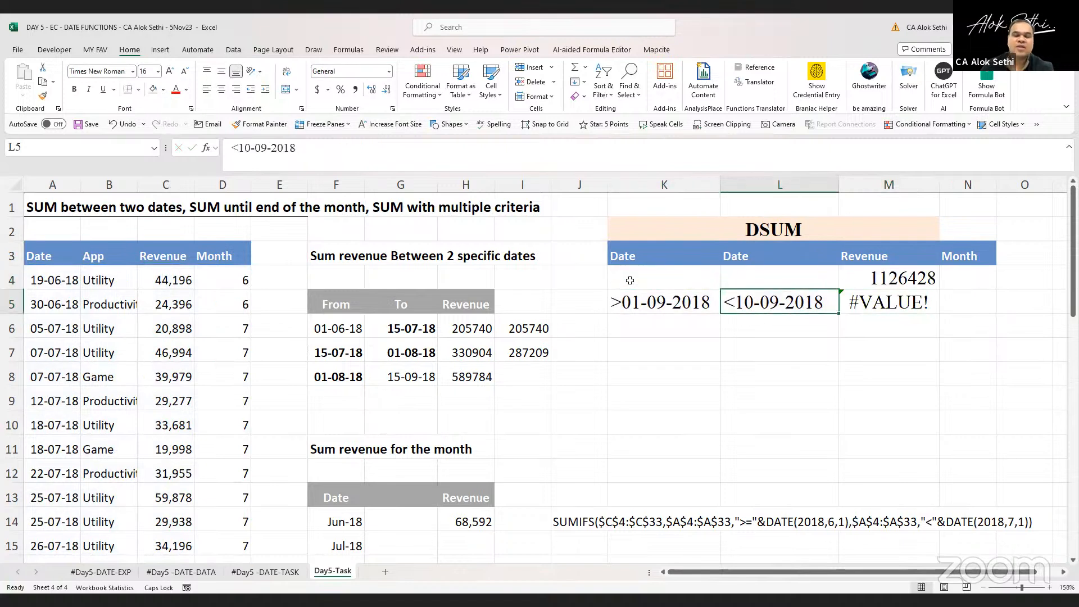
{"action": "key", "text": "ctrl+c"}
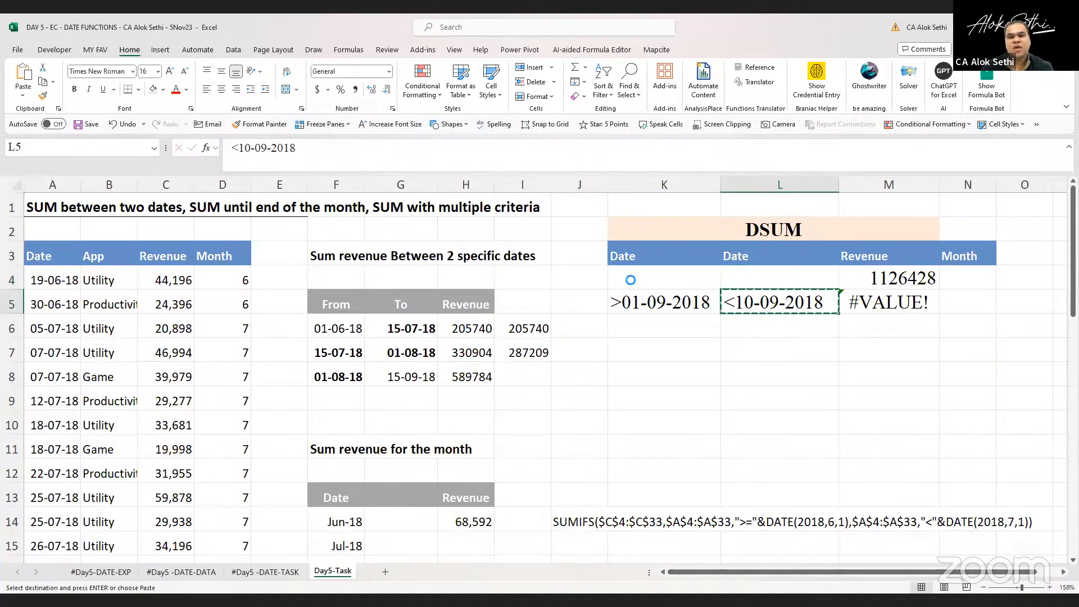
{"action": "key", "text": "ctrl+z"}
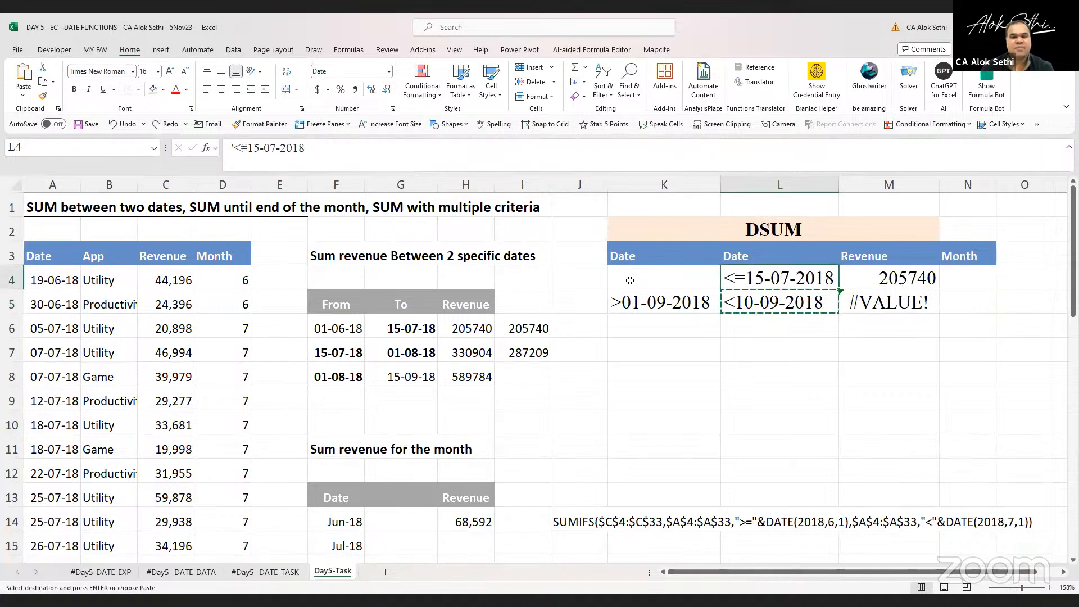
{"action": "key", "text": "ctrl+z"}
Move the criteria from K5:L5 up into K4:L4, replacing the first row
{"action": "key", "text": "Down"}
{"action": "key", "text": "shift+Right"}
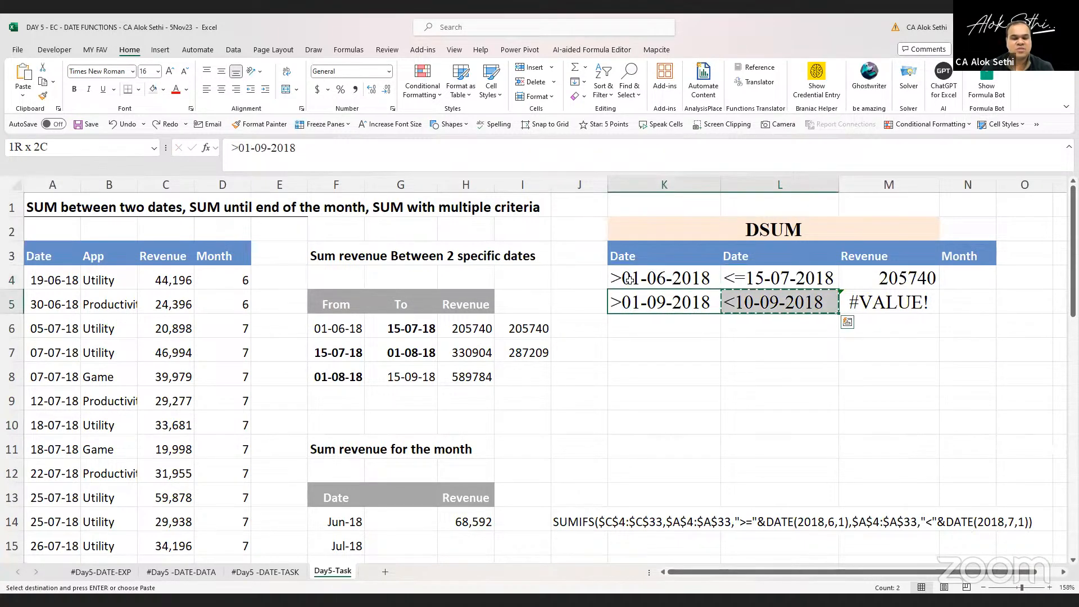
{"action": "key", "text": "ctrl+x"}
{"action": "key", "text": "Up"}
{"action": "key", "text": "ctrl+v"}
Clear the DSUM formula from M5
{"action": "key", "text": "Right"}
{"action": "key", "text": "Down"}
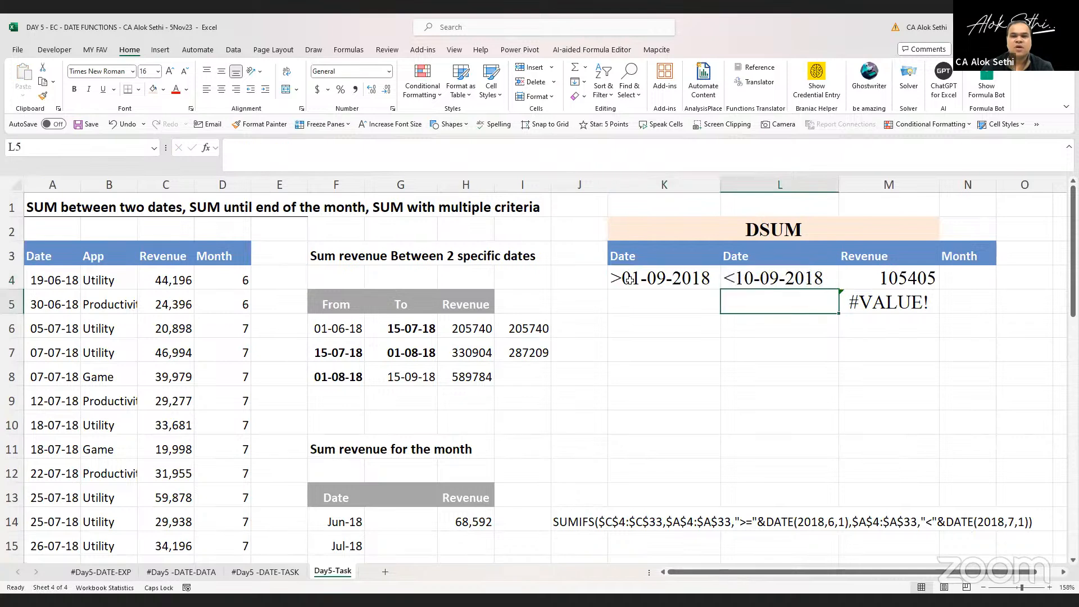
{"action": "key", "text": "Right"}
{"action": "key", "text": "Delete"}
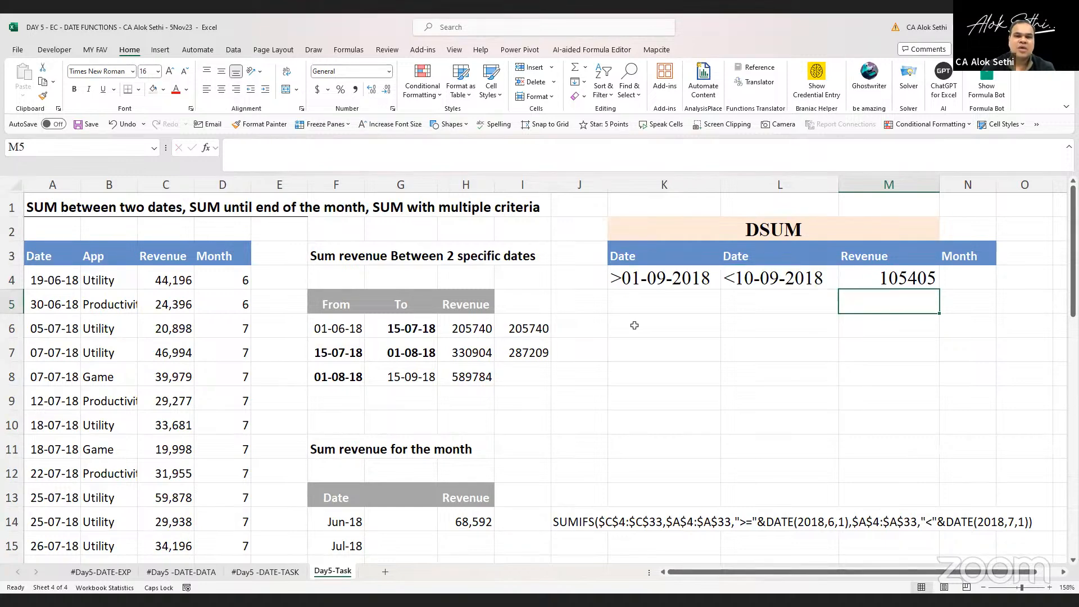
Change the L4 criterion to <=10-09-2018
{"action": "left_click", "coordinate": [729, 281]}
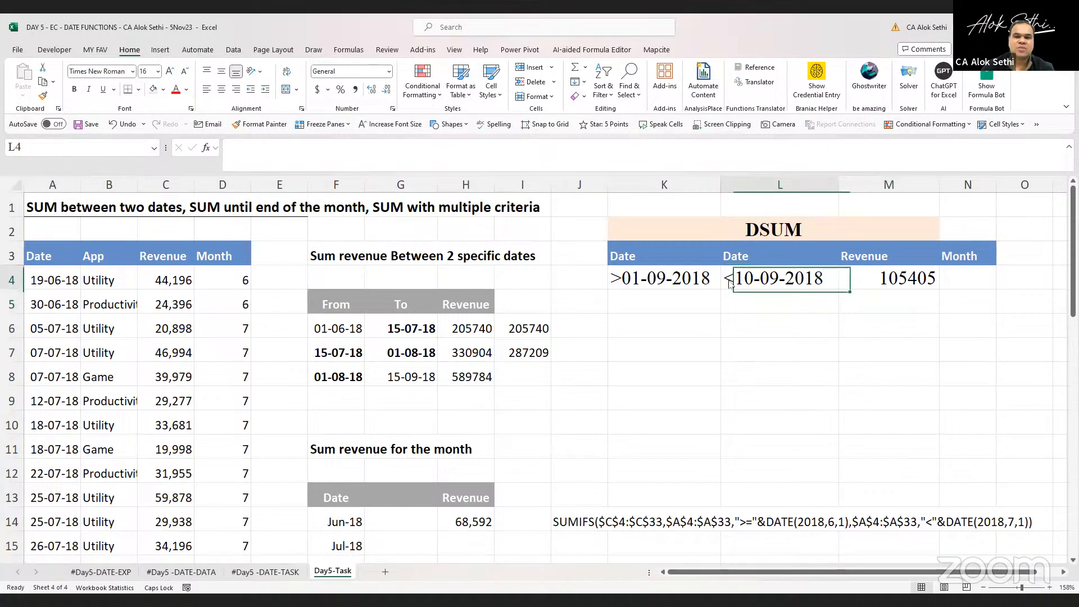
{"action": "right_click", "coordinate": [729, 283]}
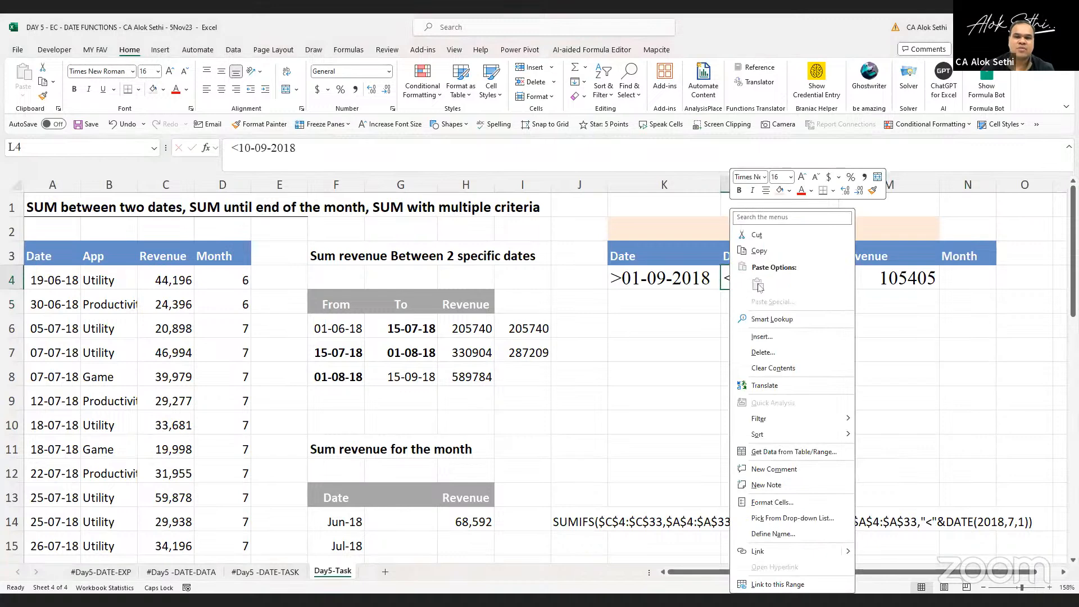
{"action": "double_click", "coordinate": [804, 278]}
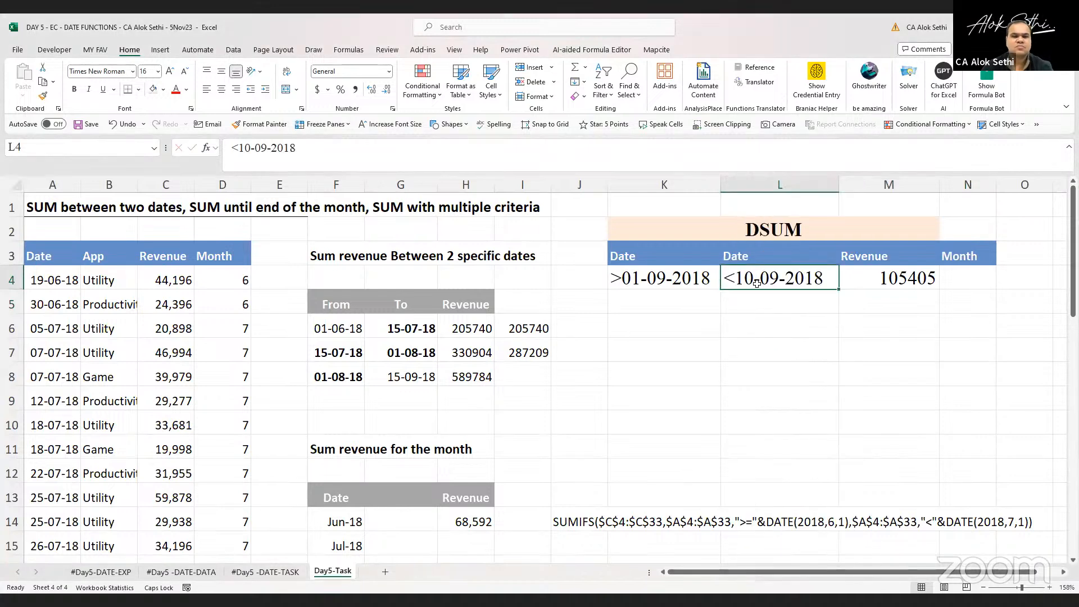
{"action": "key", "text": "Left"}
{"action": "key", "text": "Left"}
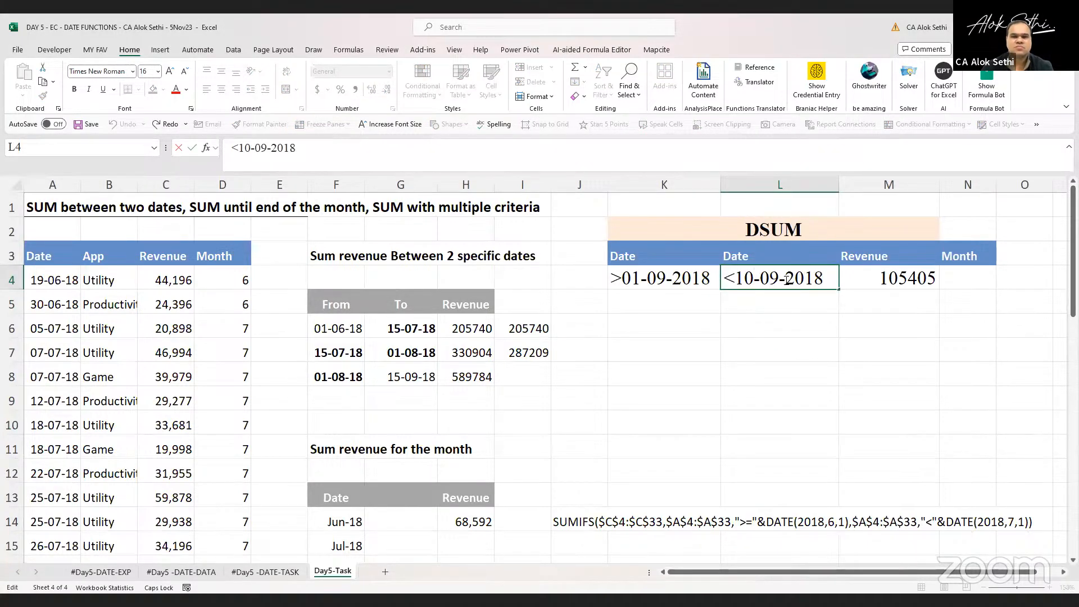
{"action": "key", "text": "Left"}
{"action": "type", "text": "="}
{"action": "key", "text": "Return"}
{"action": "key", "text": "Return"}
Change the K4 criterion to >=01-09-2018
{"action": "key", "text": "Left"}
{"action": "key", "text": "Up"}
{"action": "key", "text": "Up"}
{"action": "key", "text": "F2"}
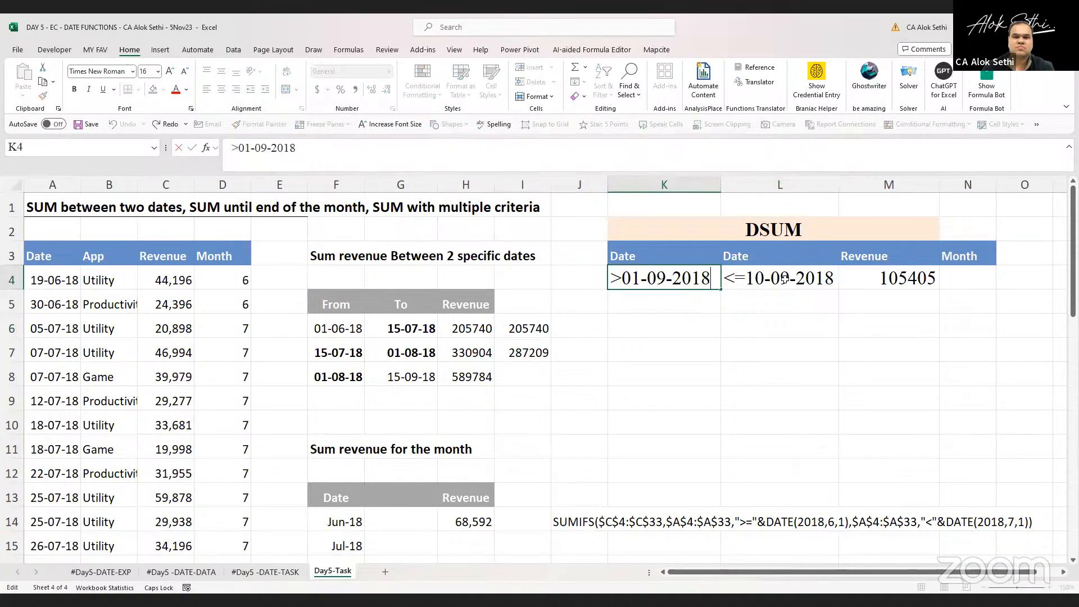
{"action": "key", "text": "Right"}
{"action": "type", "text": "="}
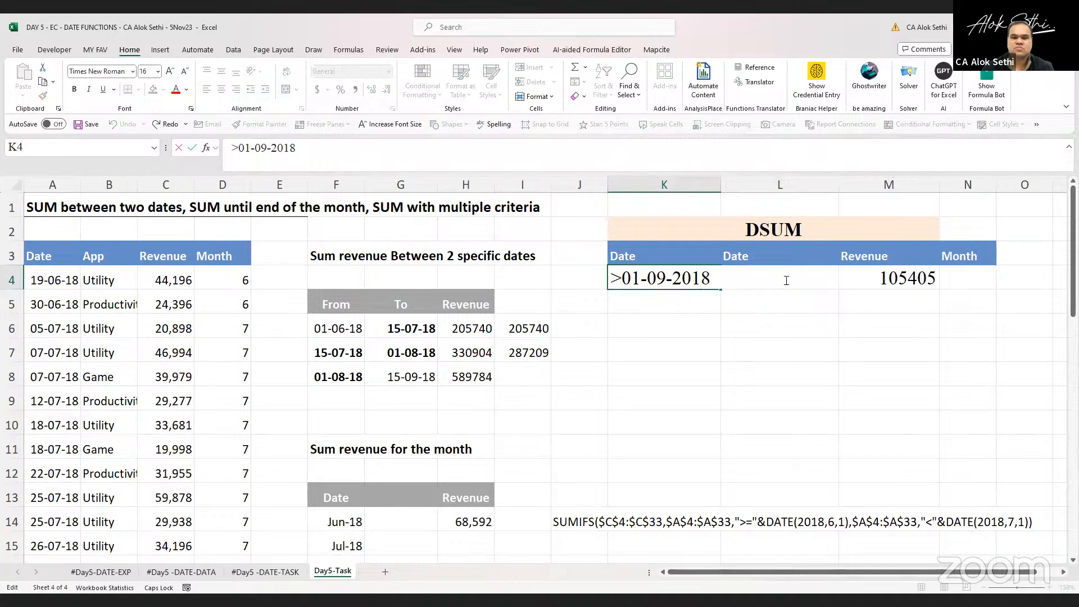
{"action": "key", "text": "Return"}
Inspect the DSUM formula in M4 and its criteria range
{"action": "key", "text": "Right"}
{"action": "key", "text": "Right"}
{"action": "key", "text": "Right"}
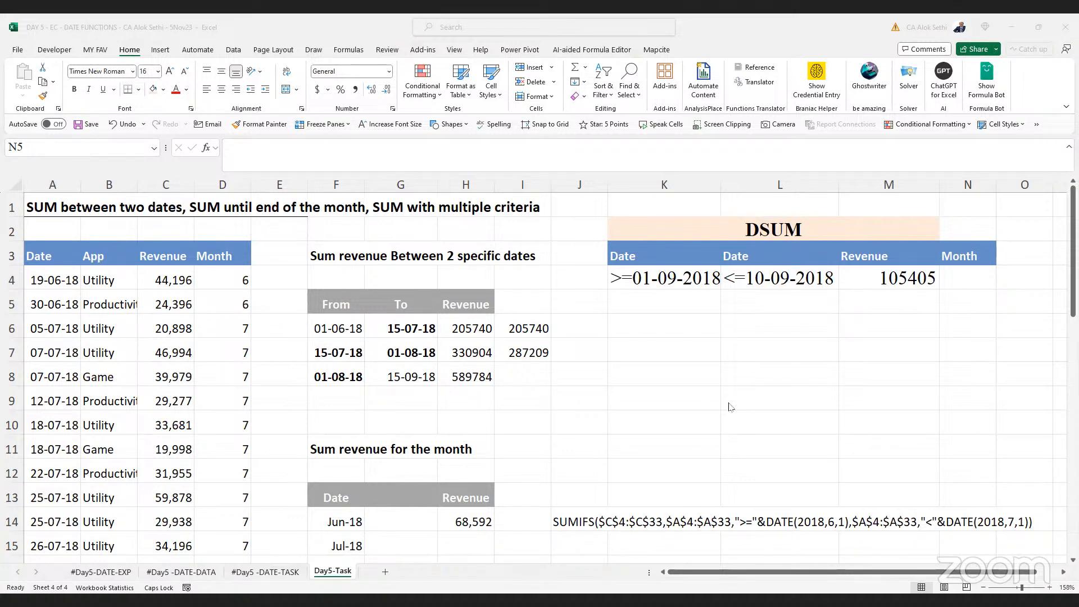
{"action": "key", "text": "Up"}
{"action": "key", "text": "Left"}
{"action": "key", "text": "F2"}
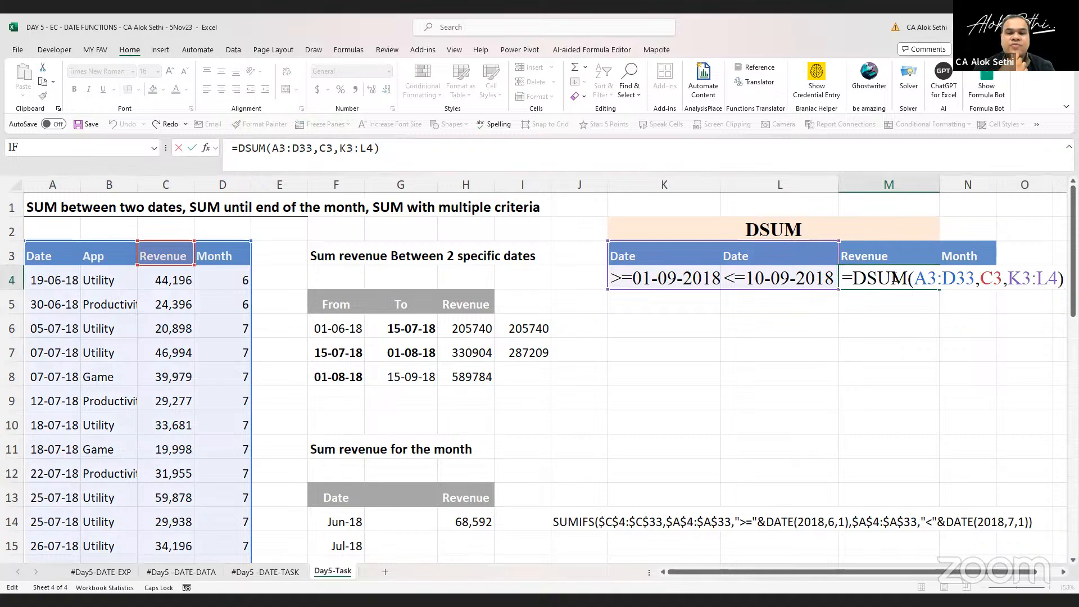
{"action": "key", "text": "ctrl+Return"}
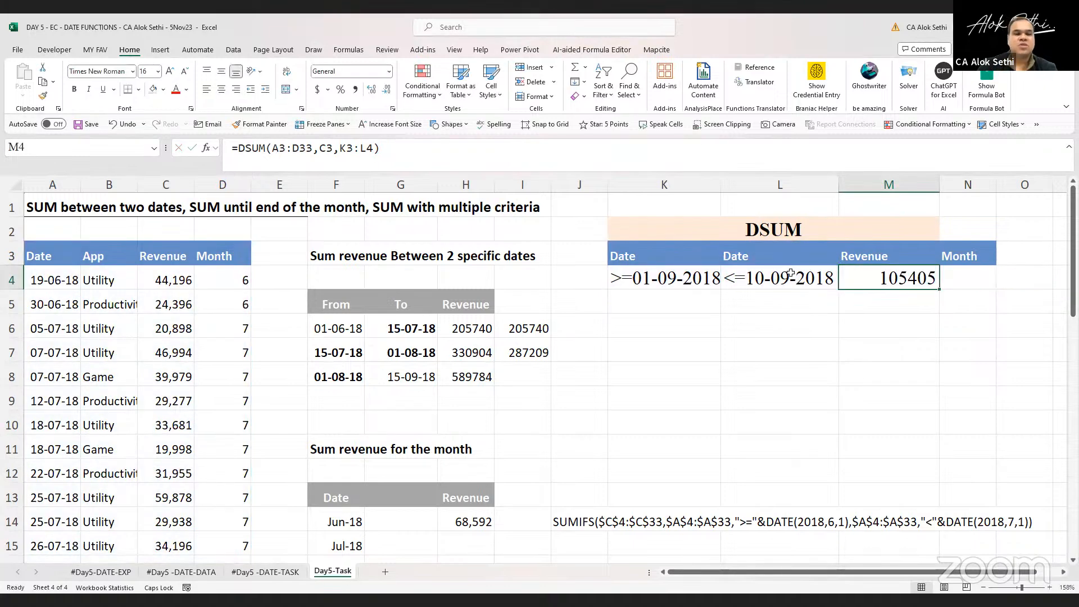
Temporarily filter the data table's dates to September 2018 to check the revenue total, then remove the filter
{"action": "left_click", "coordinate": [65, 261]}
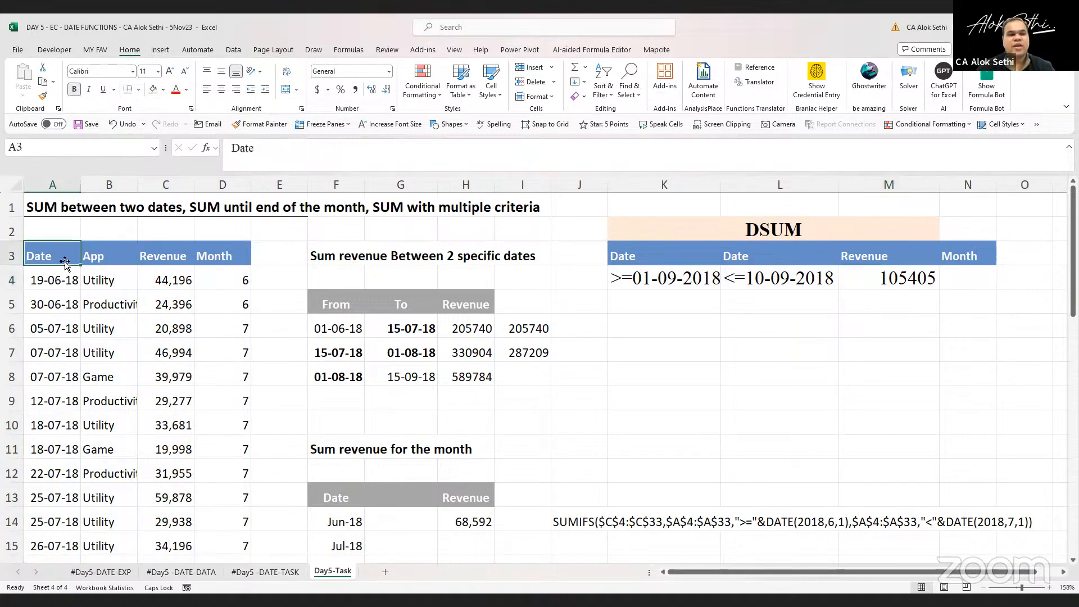
{"action": "key", "text": "ctrl+shift+Right"}
{"action": "key", "text": "ctrl+shift+Down"}
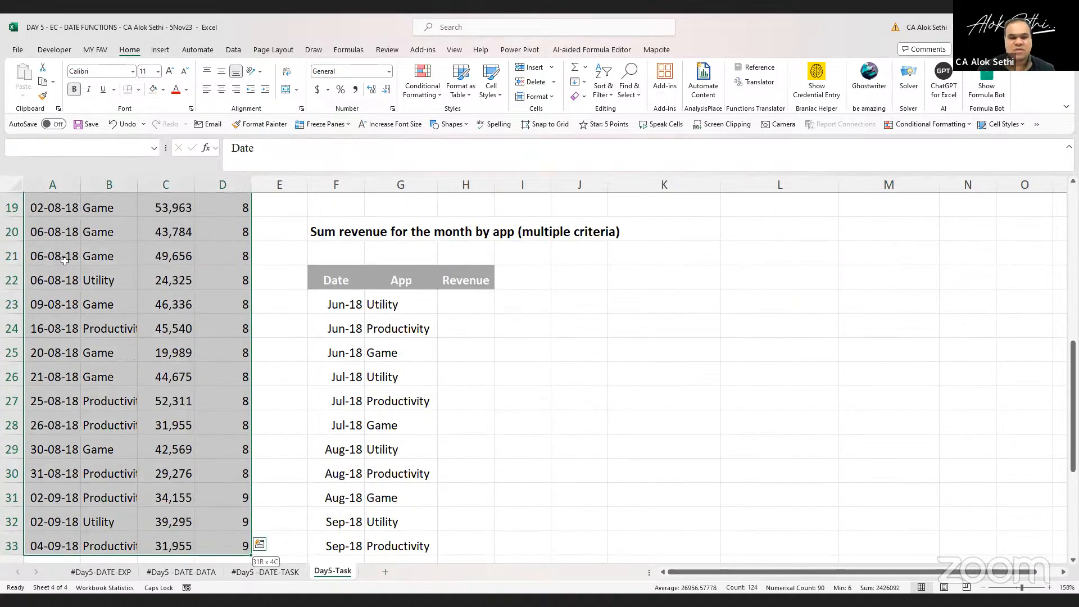
{"action": "key", "text": "shift+BackSpace"}
{"action": "key", "text": "Down"}
{"action": "key", "text": "Up"}
{"action": "key", "text": "alt+Down"}
{"action": "key", "text": "e"}
{"action": "key", "text": "alt+Down"}
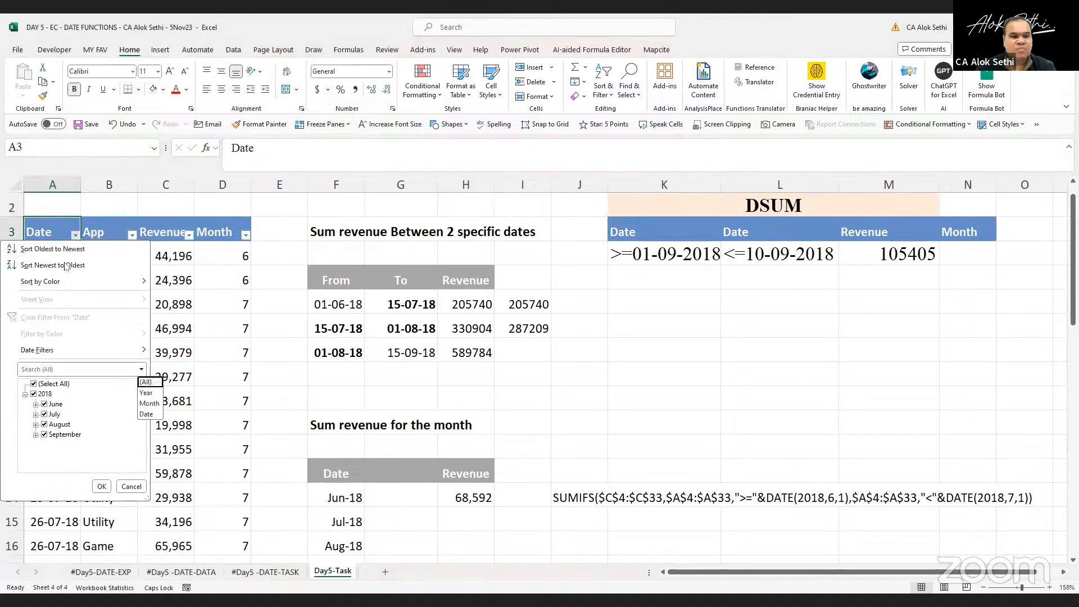
{"action": "key", "text": "Escape"}
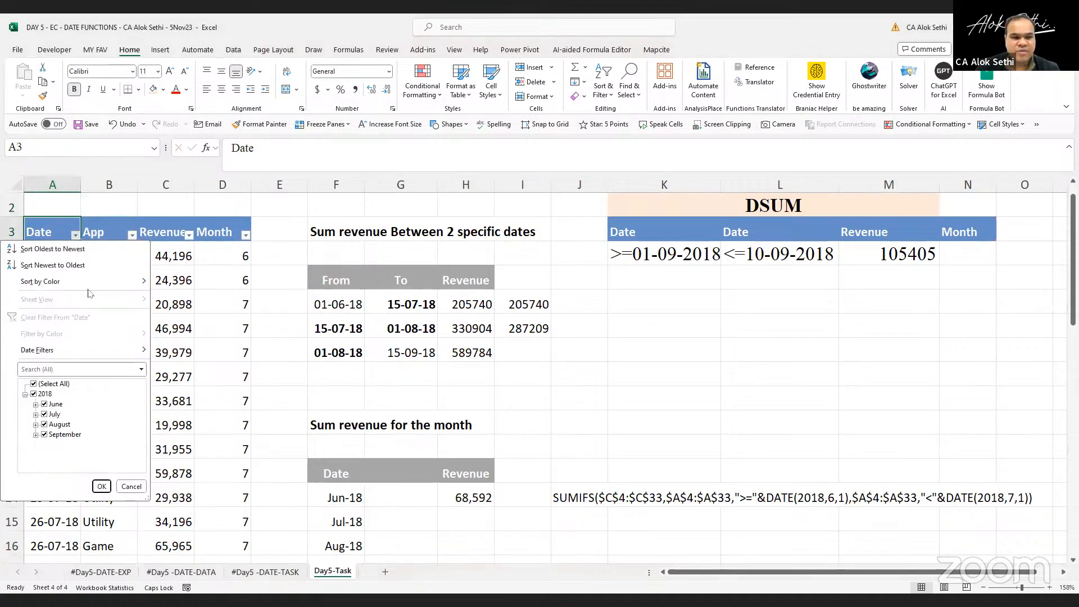
{"action": "left_click", "coordinate": [34, 394]}
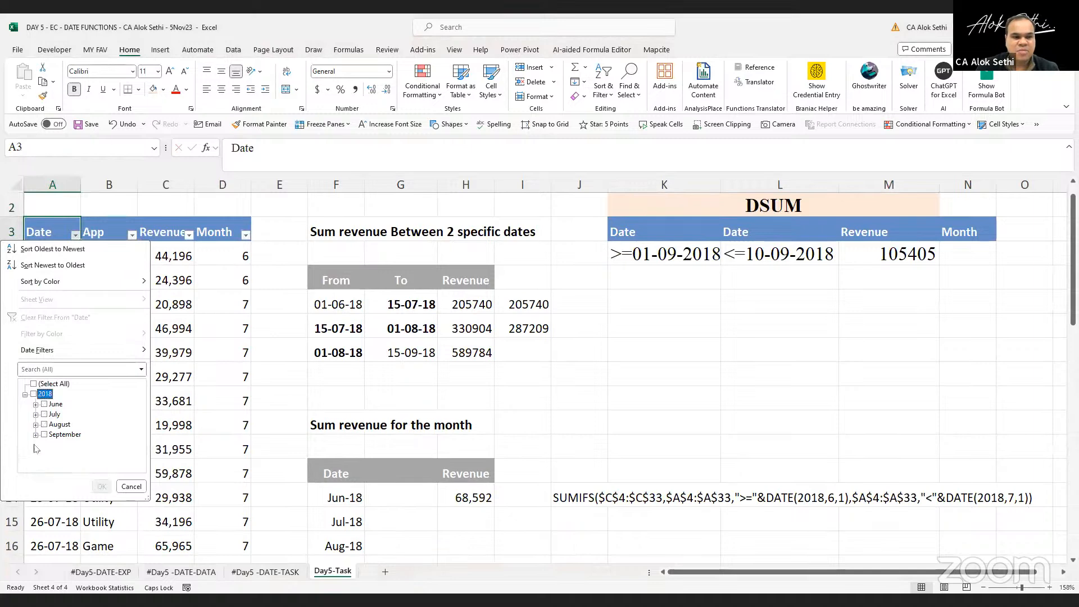
{"action": "left_click", "coordinate": [35, 435]}
{"action": "left_click", "coordinate": [44, 434]}
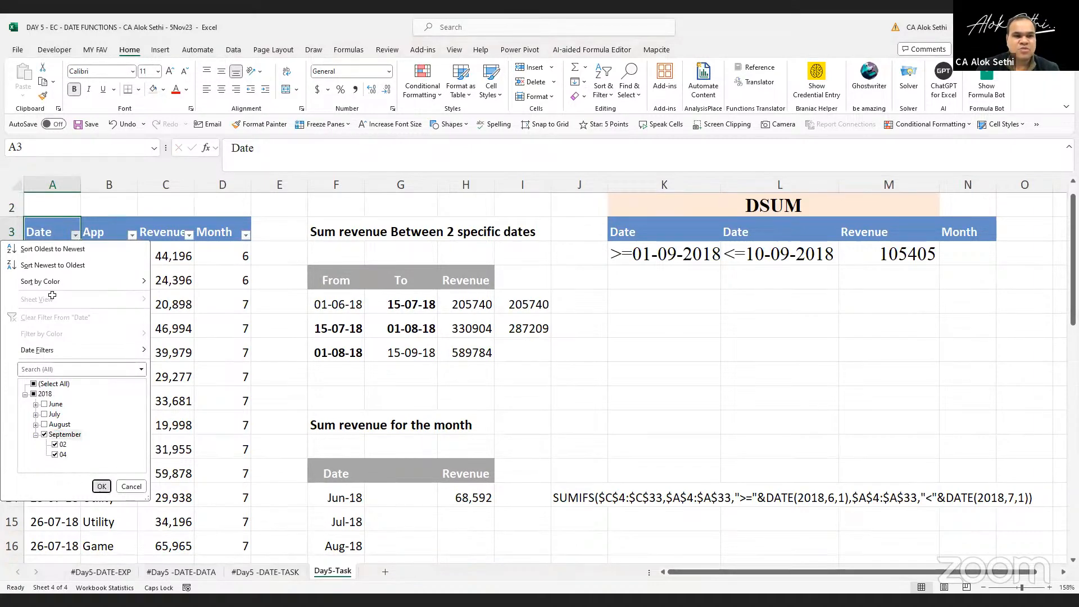
{"action": "left_click", "coordinate": [102, 487]}
{"action": "left_click", "coordinate": [167, 299], "text": "shift"}
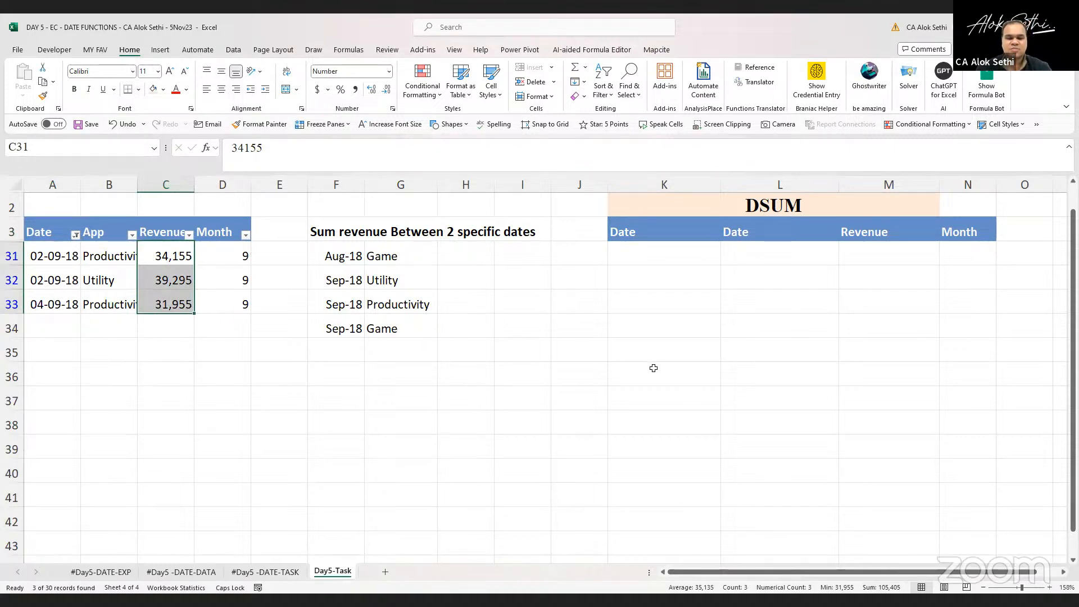
{"action": "key", "text": "alt+a"}
{"action": "key", "text": "c"}
{"action": "key", "text": "ctrl+shift+l"}
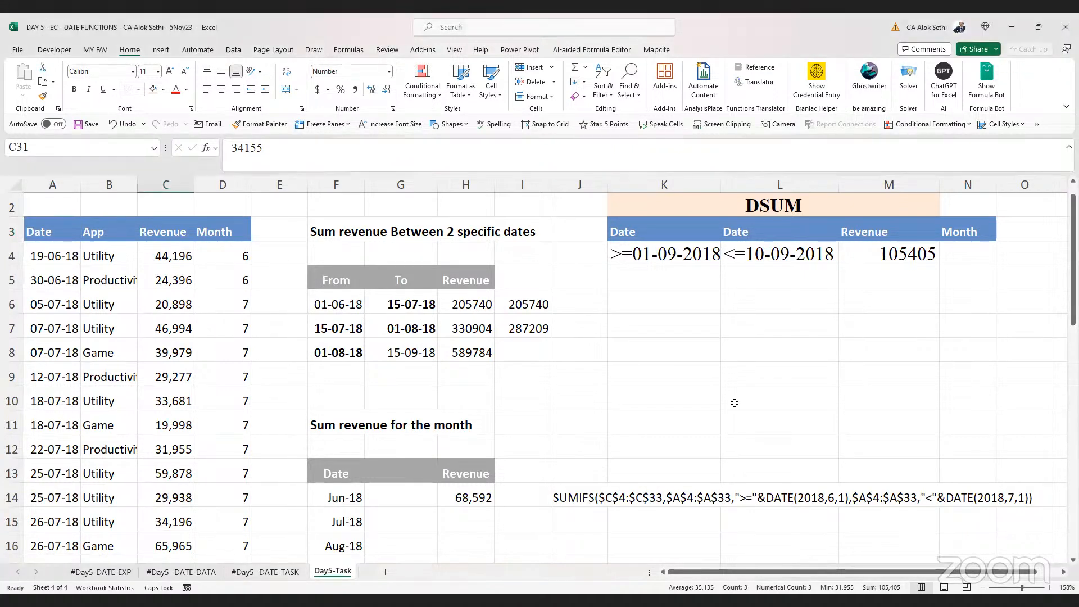
Change the K4 date criterion to >01-06-2018
{"action": "left_click", "coordinate": [659, 263]}
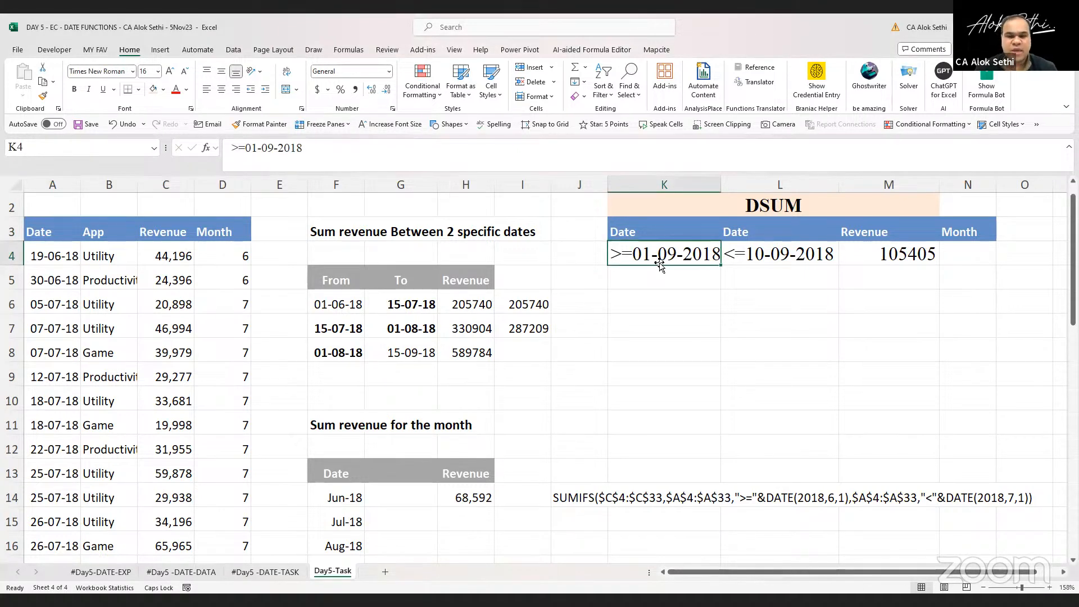
{"action": "type", "text": "01"}
{"action": "key", "text": "BackSpace"}
{"action": "key", "text": "BackSpace"}
{"action": "type", "text": ">01-06-201"}
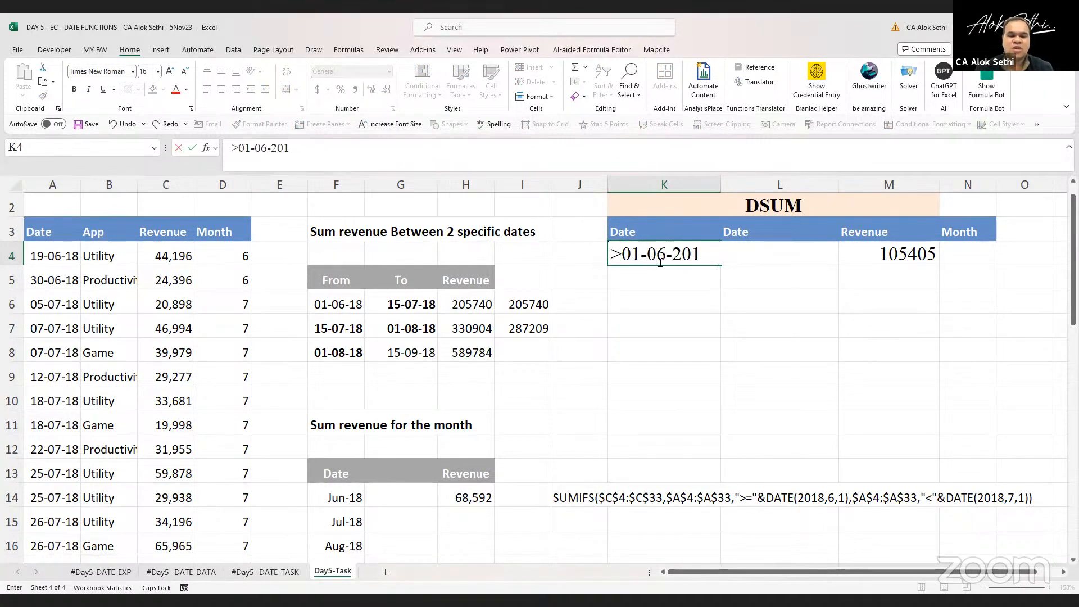
{"action": "type", "text": "8"}
{"action": "key", "text": "Return"}
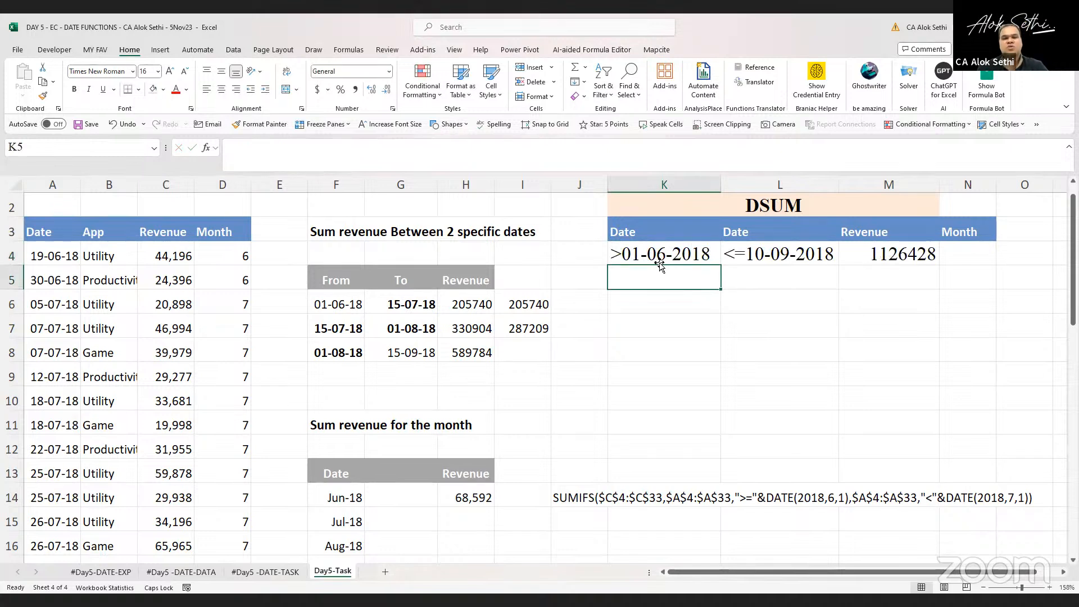
Change the L4 date criterion to <=15-09-2018
{"action": "left_click", "coordinate": [772, 257]}
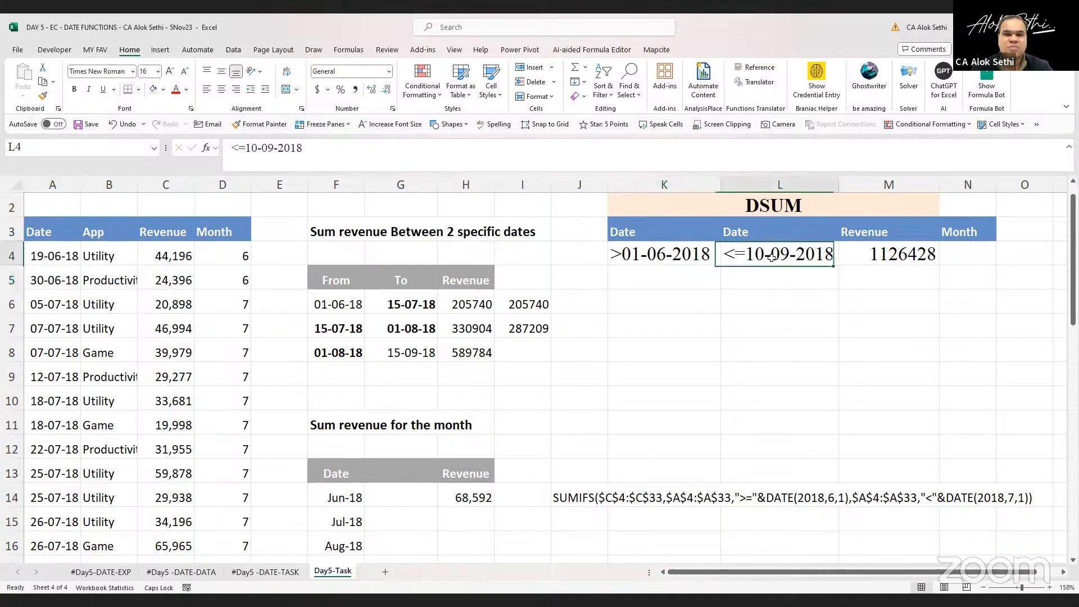
{"action": "double_click", "coordinate": [759, 258]}
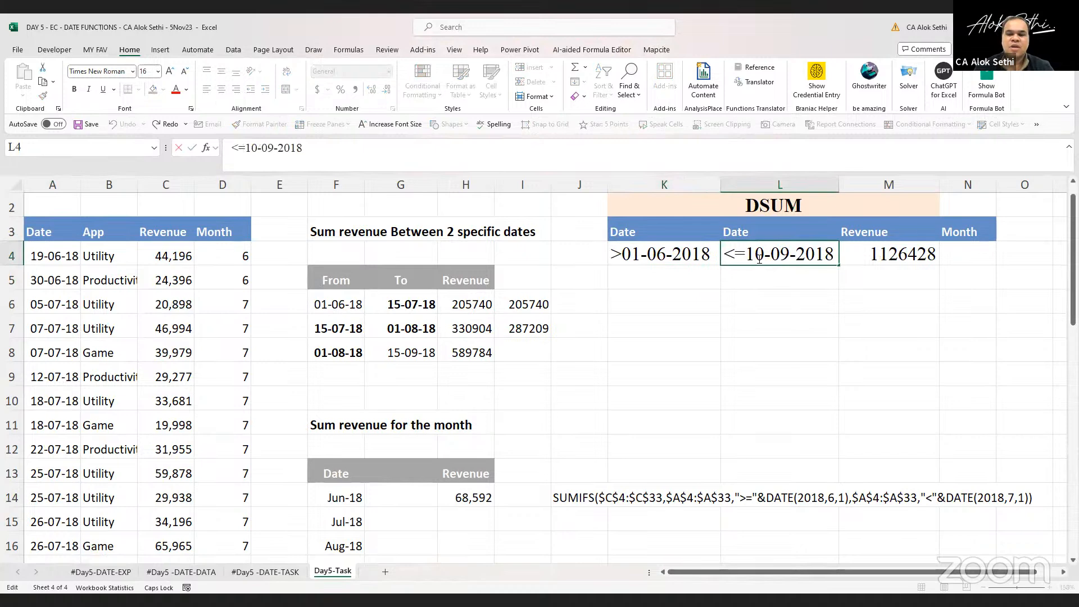
{"action": "key", "text": "Delete"}
{"action": "type", "text": "5"}
{"action": "key", "text": "Return"}
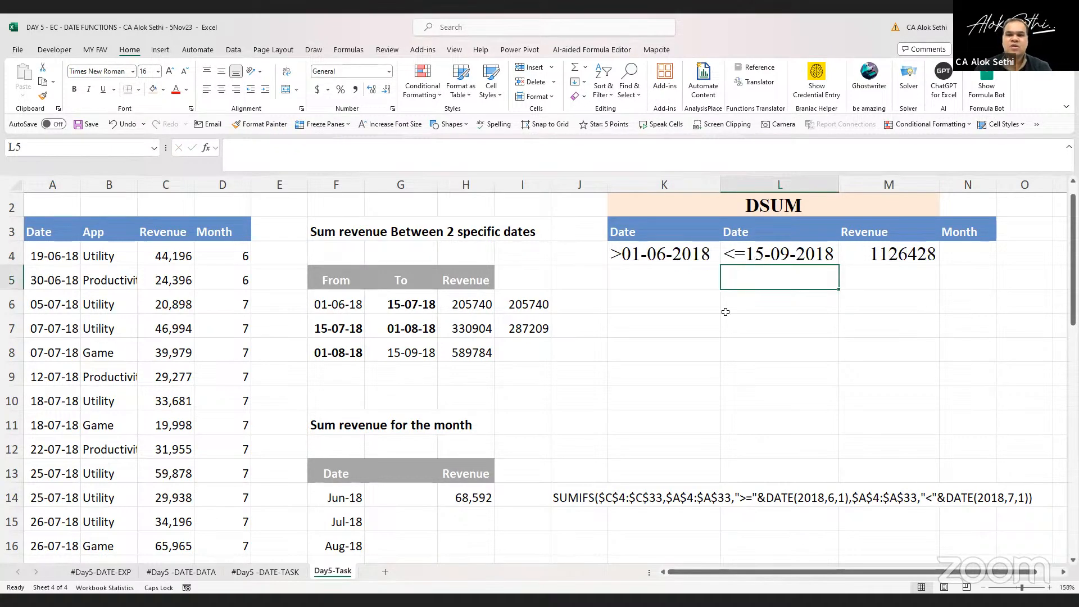
Scroll through the data table and inspect the DSUM formula in M4
{"action": "scroll", "coordinate": [88, 445], "scroll_direction": "down", "scroll_amount": 5}
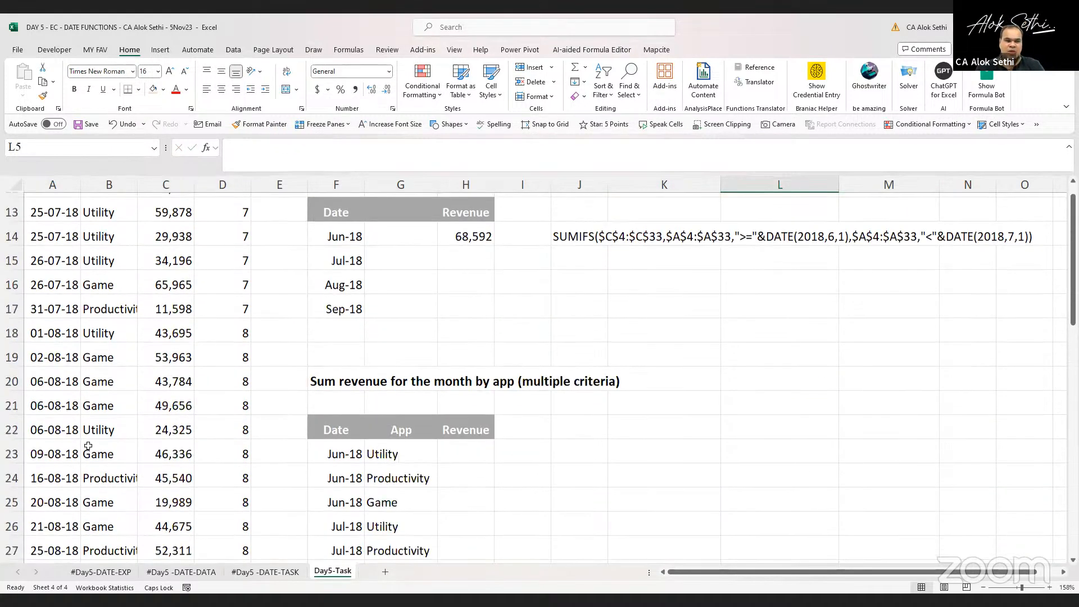
{"action": "scroll", "coordinate": [89, 446], "scroll_direction": "down", "scroll_amount": 3}
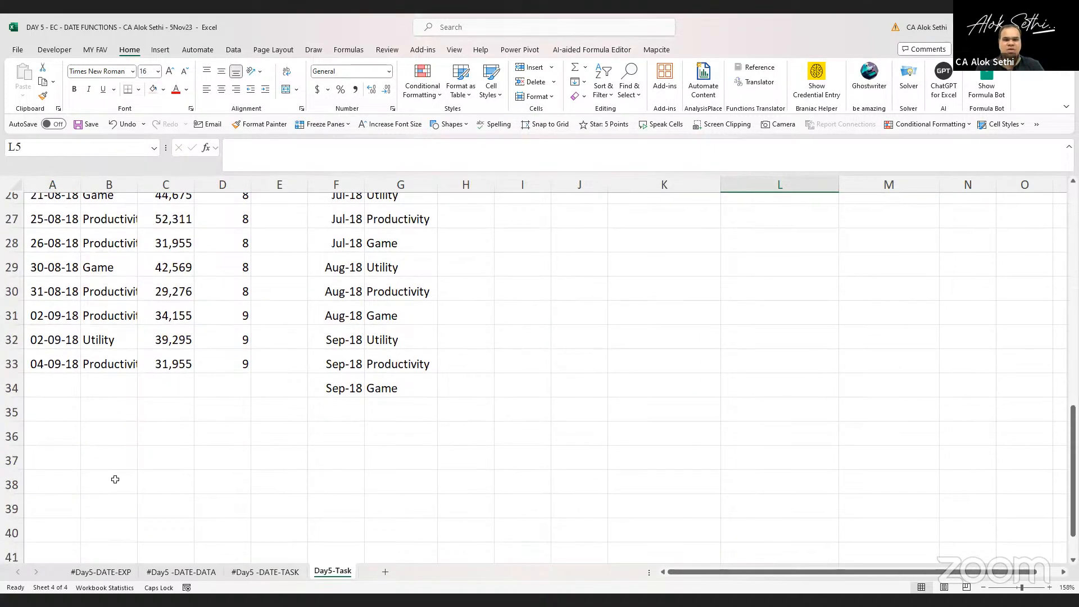
{"action": "scroll", "coordinate": [113, 479], "scroll_direction": "up", "scroll_amount": 8}
{"action": "left_click", "coordinate": [878, 276]}
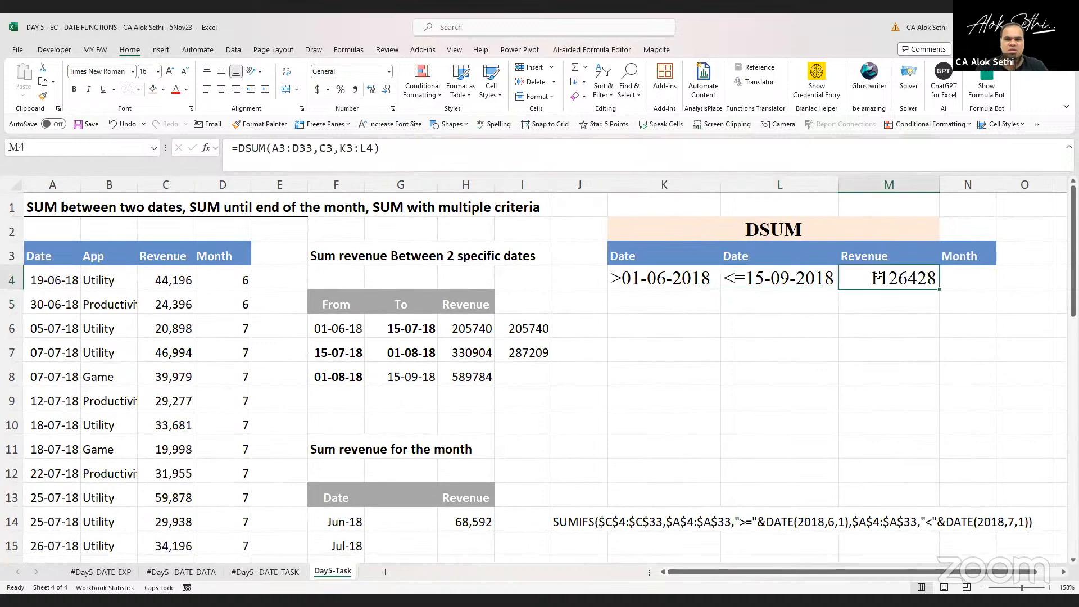
{"action": "key", "text": "Left"}
{"action": "key", "text": "Right"}
{"action": "key", "text": "F2"}
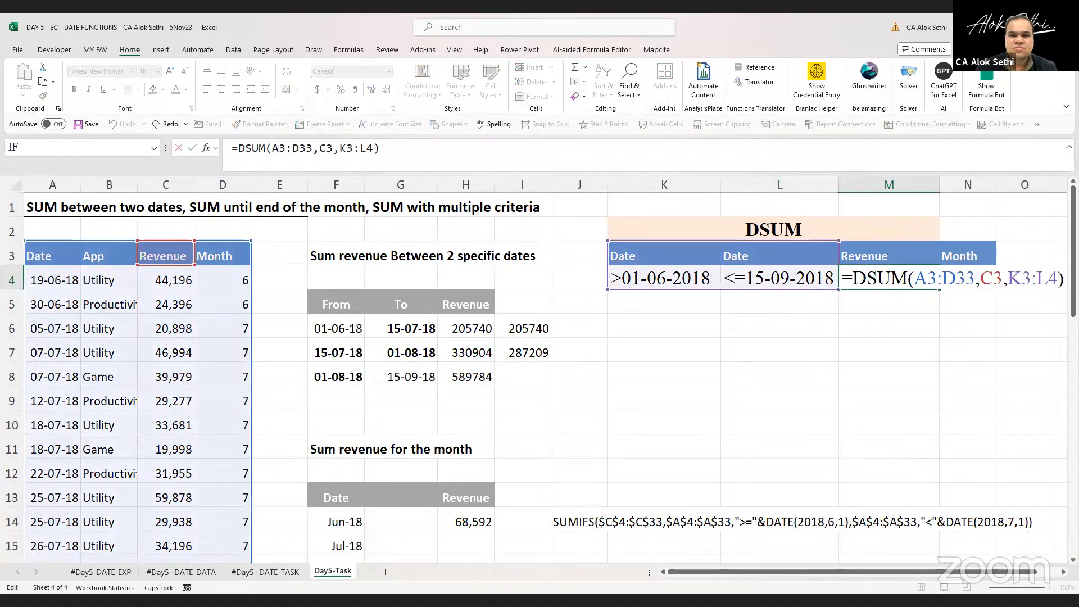
Change the L4 date criterion back to <=10-09-2018
{"action": "left_click", "coordinate": [780, 276]}
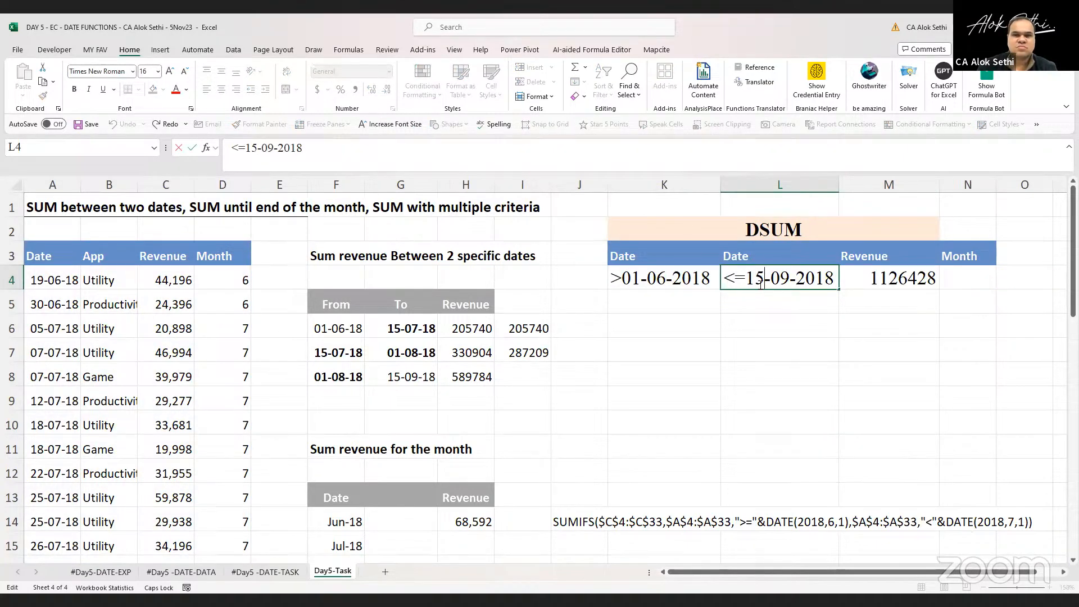
{"action": "key", "text": "BackSpace"}
{"action": "type", "text": "0"}
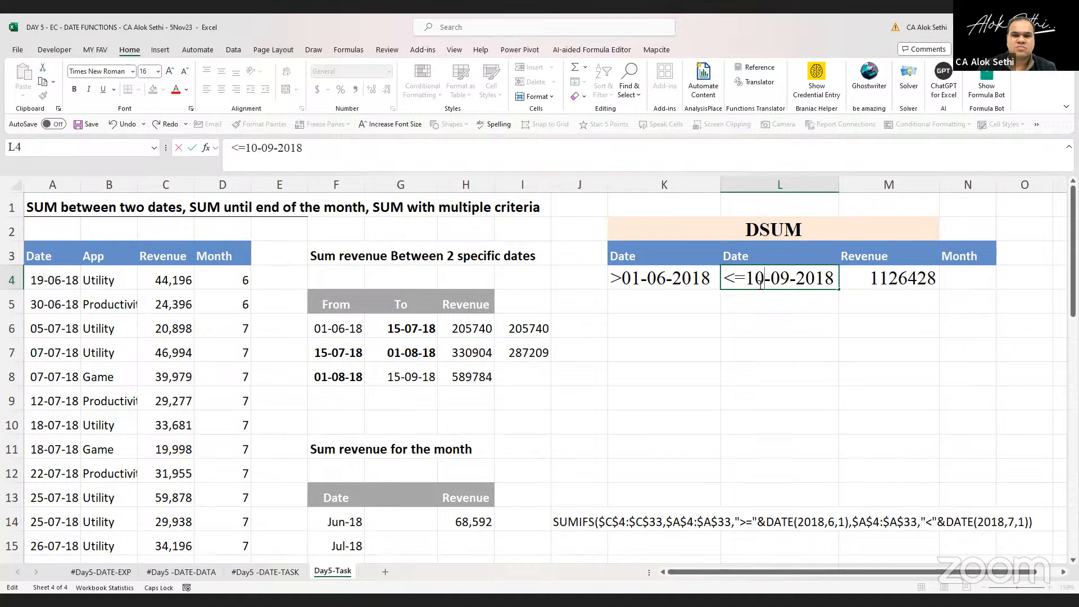
{"action": "key", "text": "Return"}
Move the L4 date criterion down into L5
{"action": "left_click", "coordinate": [759, 285]}
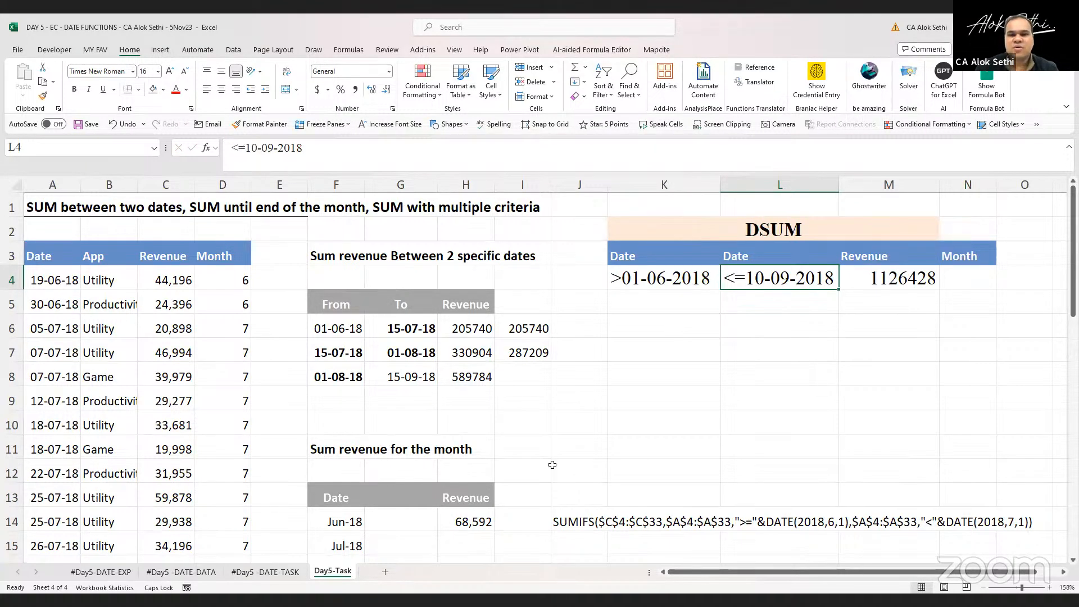
{"action": "left_click", "coordinate": [768, 279]}
{"action": "key", "text": "ctrl+c"}
{"action": "key", "text": "Down"}
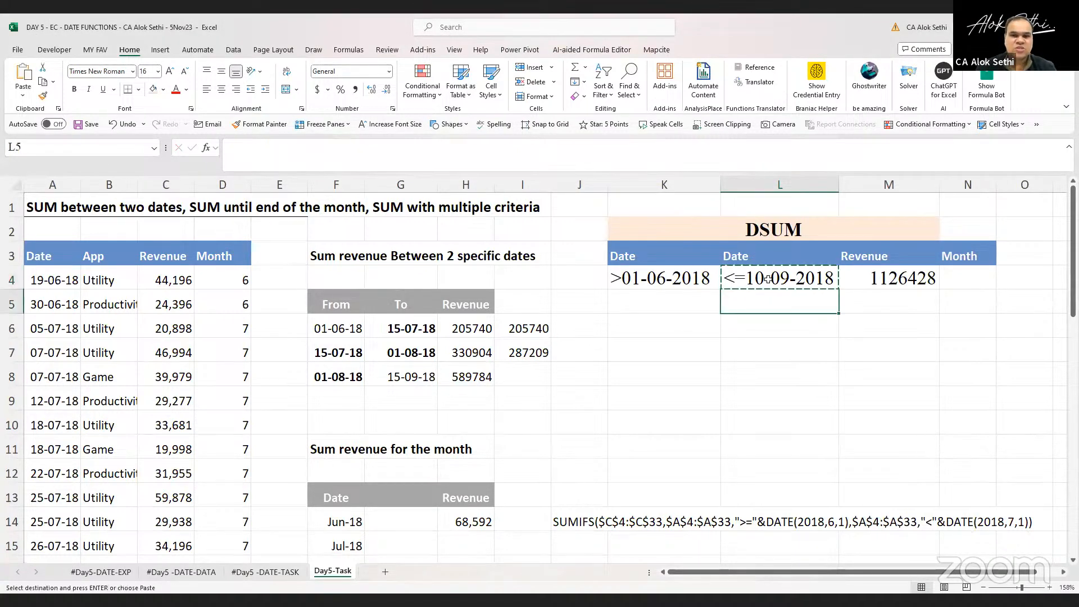
{"action": "key", "text": "ctrl+v"}
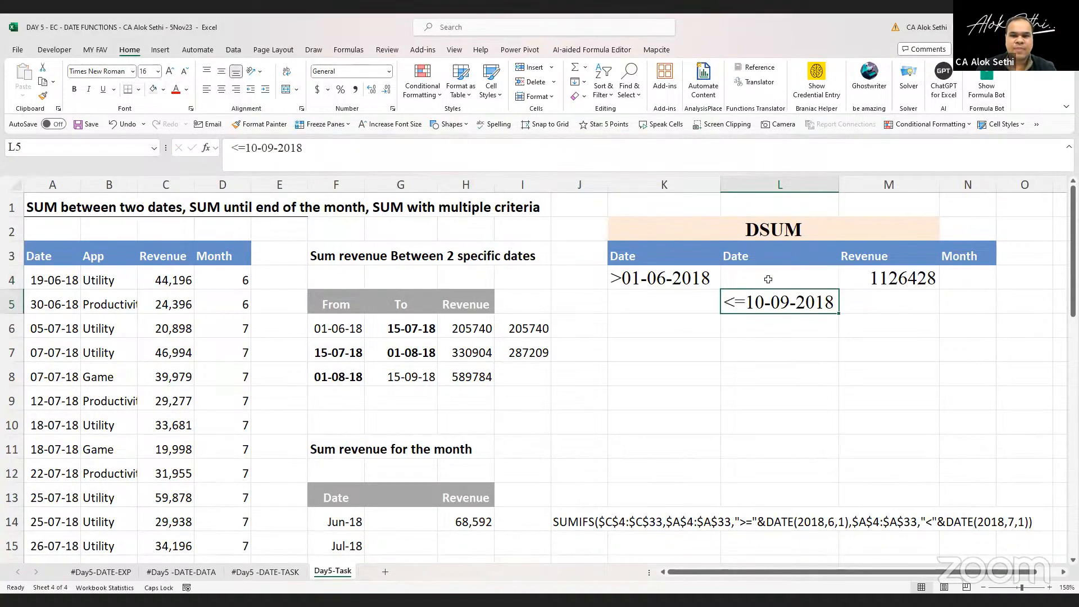
Extend the DSUM criteria range in M4 to K3:L5
{"action": "key", "text": "Up"}
{"action": "key", "text": "Right"}
{"action": "key", "text": "F2"}
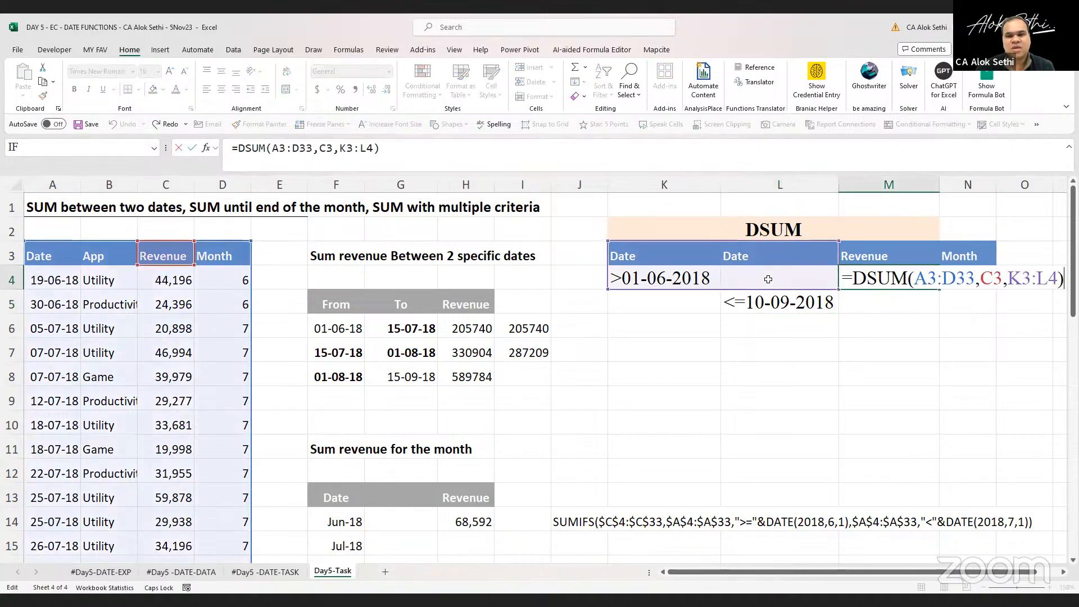
{"action": "key", "text": "Left"}
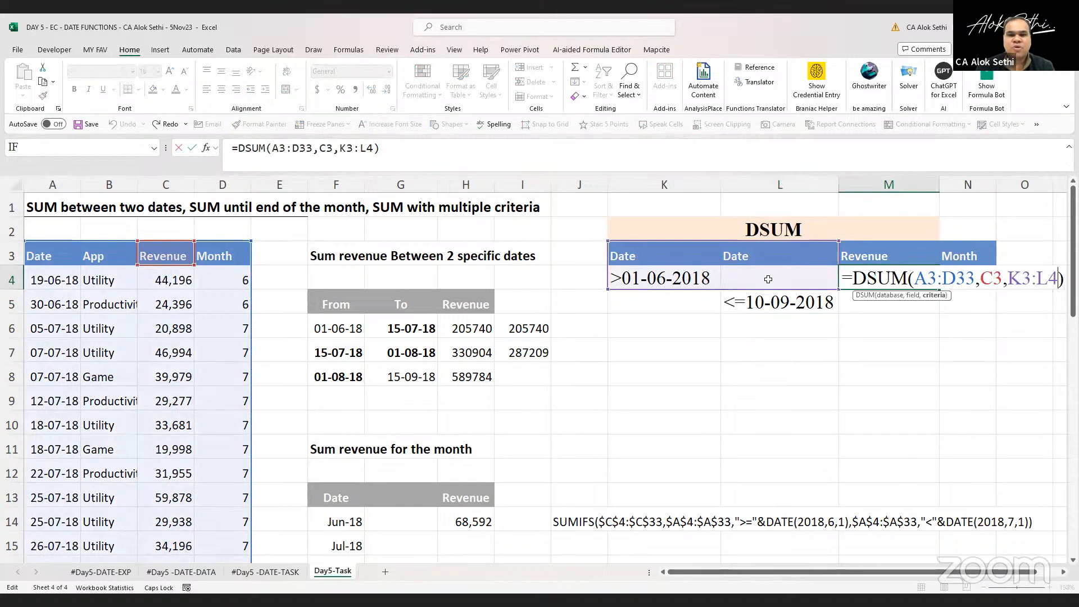
{"action": "key", "text": "Left"}
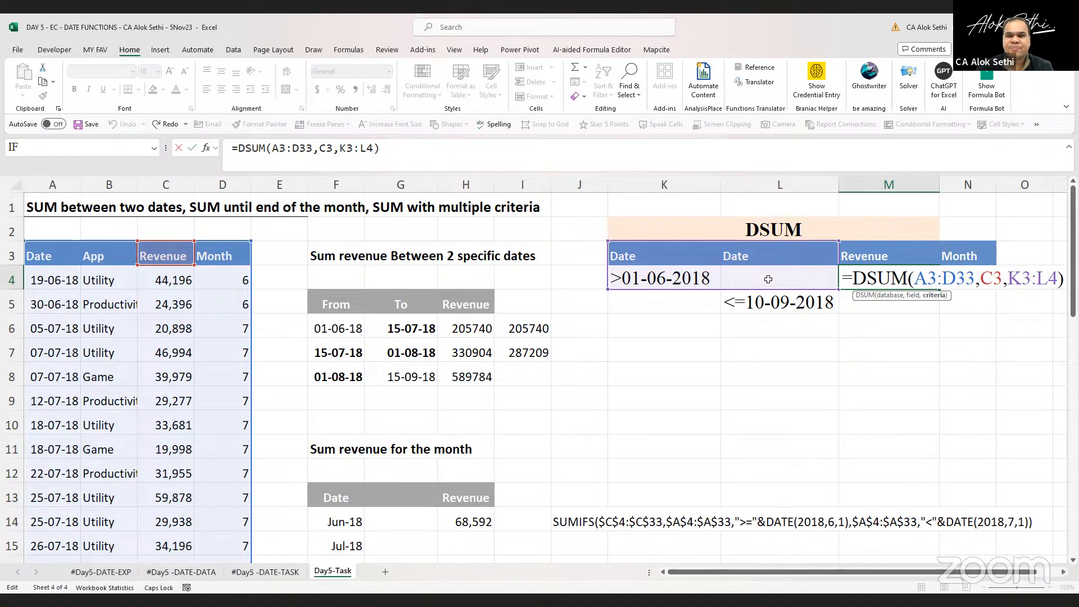
{"action": "key", "text": "Delete"}
{"action": "type", "text": "5"}
{"action": "key", "text": "ctrl+Return"}
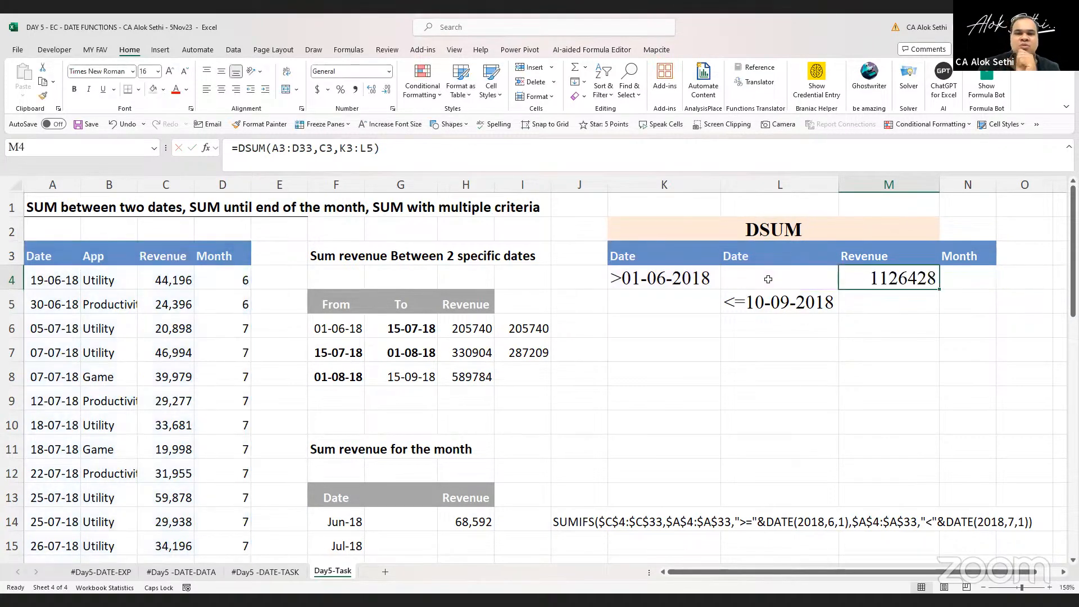
Clear the date criterion in L5
{"action": "key", "text": "Left"}
{"action": "key", "text": "Left"}
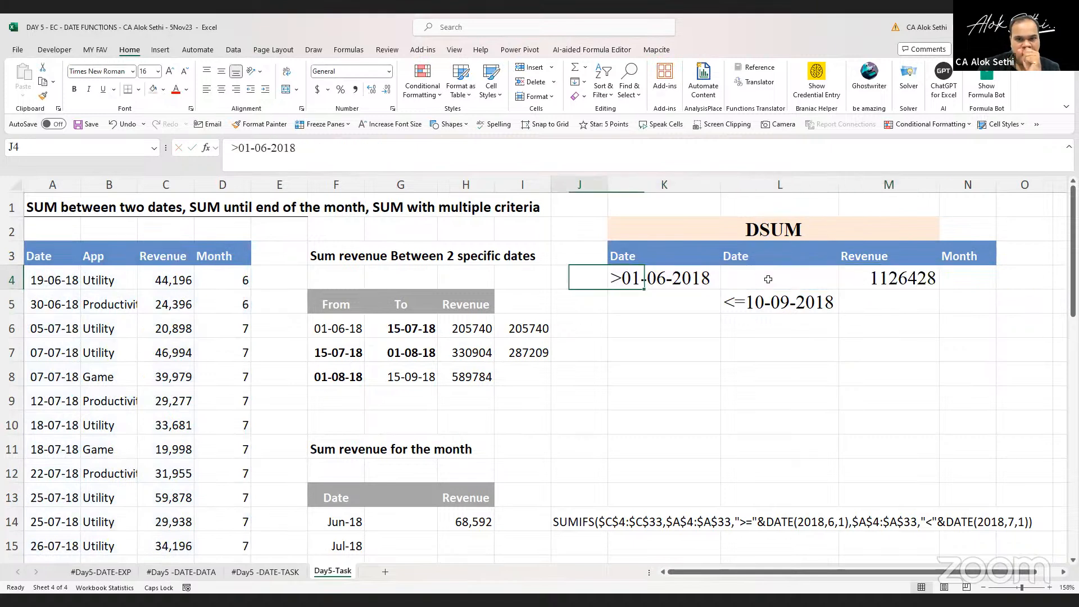
{"action": "key", "text": "Left"}
{"action": "key", "text": "Down"}
{"action": "key", "text": "Right"}
{"action": "key", "text": "Right"}
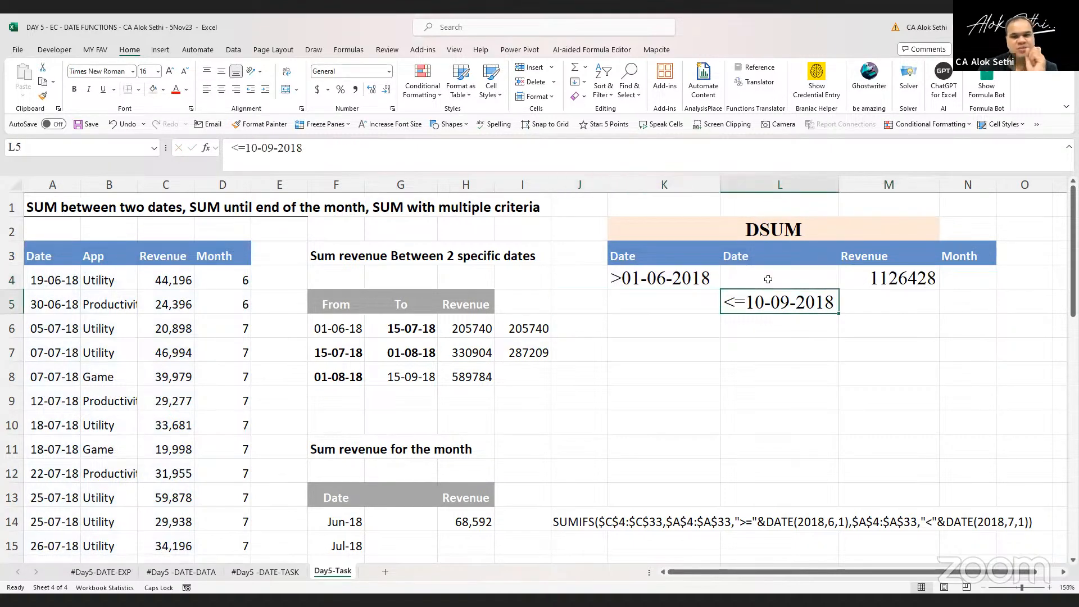
{"action": "key", "text": "Delete"}
Clear the K4 criterion and undo that deletion
{"action": "key", "text": "Right"}
{"action": "key", "text": "Up"}
{"action": "key", "text": "Left"}
{"action": "key", "text": "Left"}
{"action": "key", "text": "Delete"}
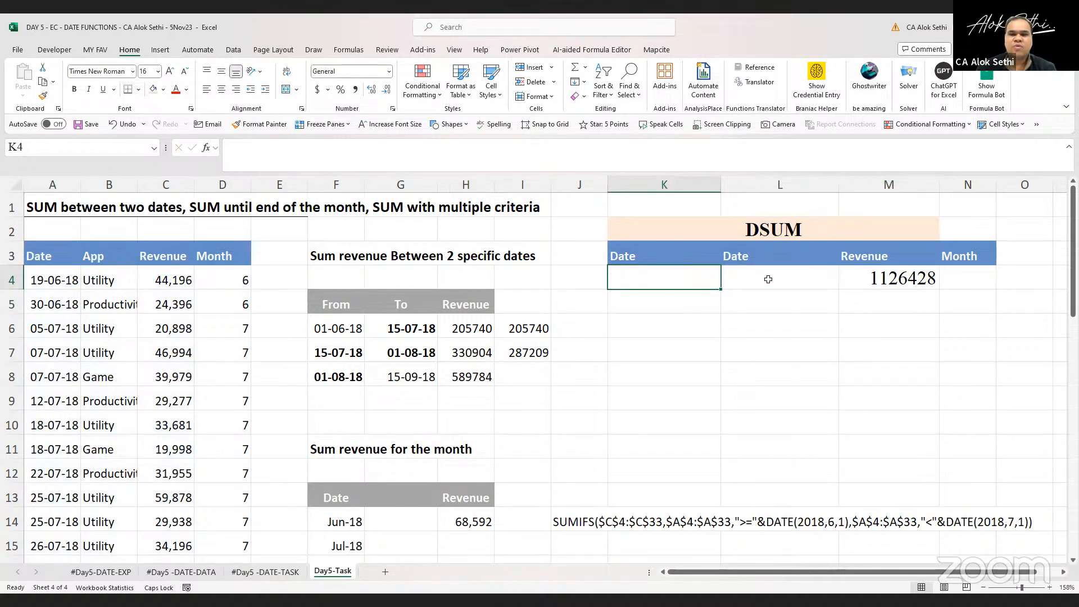
{"action": "key", "text": "ctrl+z"}
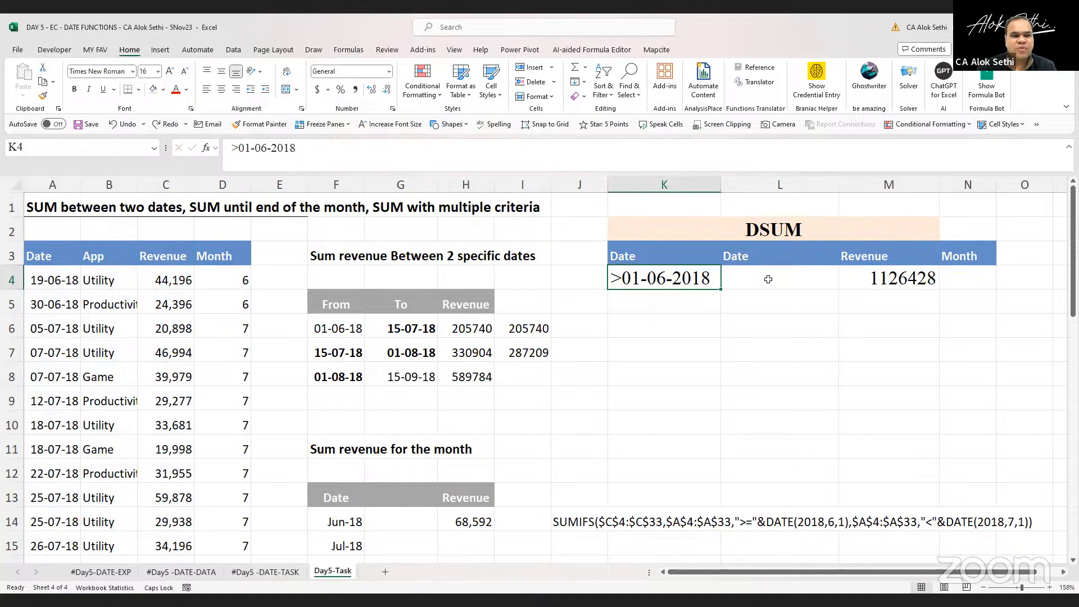
Enter 07-07-2018 as the date criterion in K4
{"action": "type", "text": "07-0"}
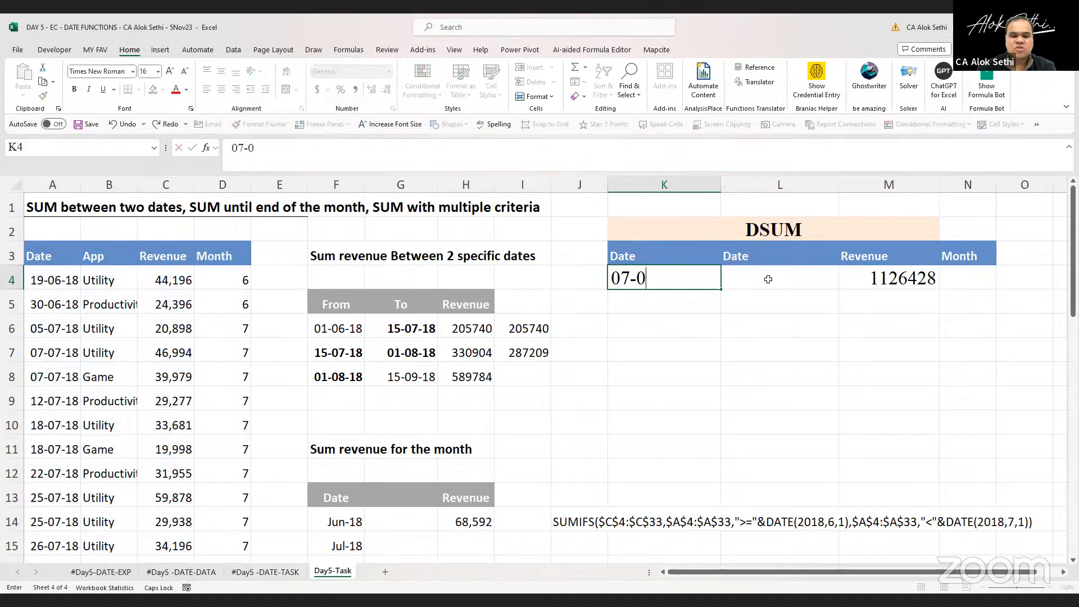
{"action": "type", "text": "7-2018"}
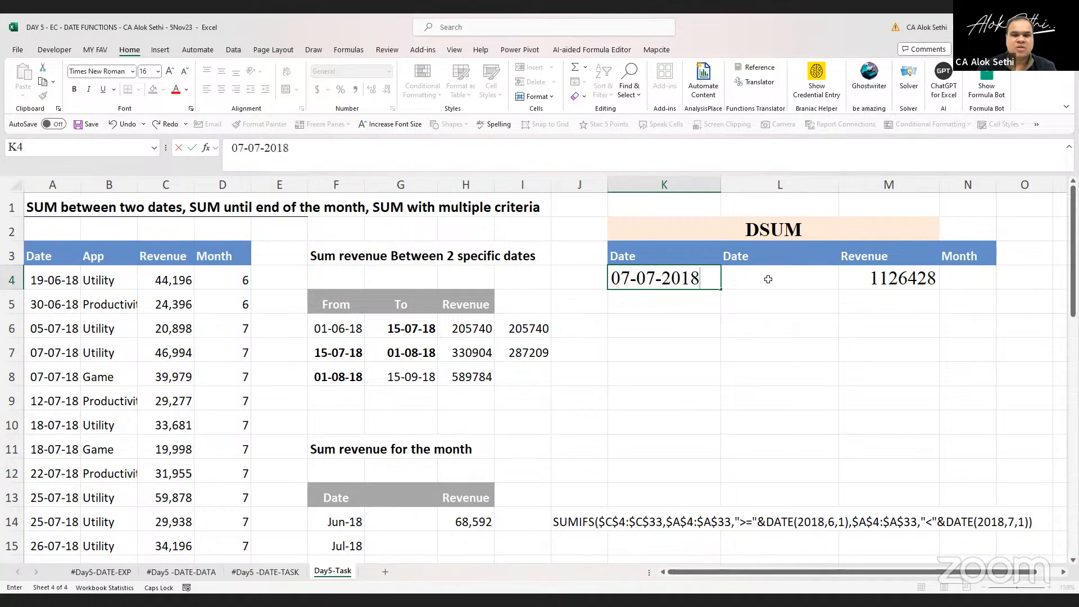
{"action": "key", "text": "Return"}
Inspect the K4 criterion and the DSUM formula in M4
{"action": "key", "text": "Up"}
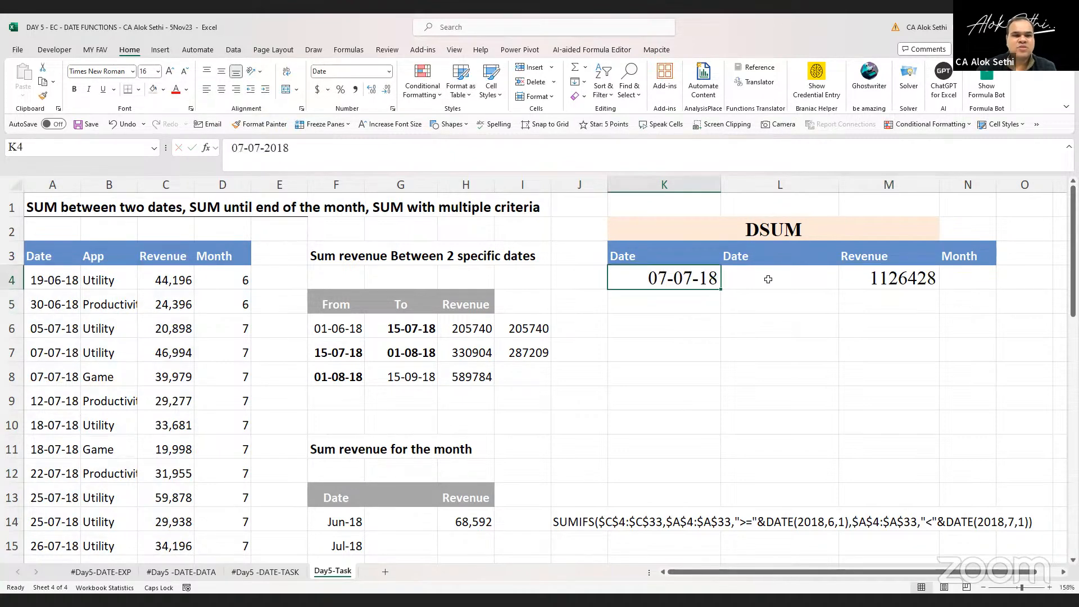
{"action": "key", "text": "F2"}
{"action": "left_click", "coordinate": [768, 279]}
{"action": "key", "text": "Right"}
{"action": "key", "text": "F2"}
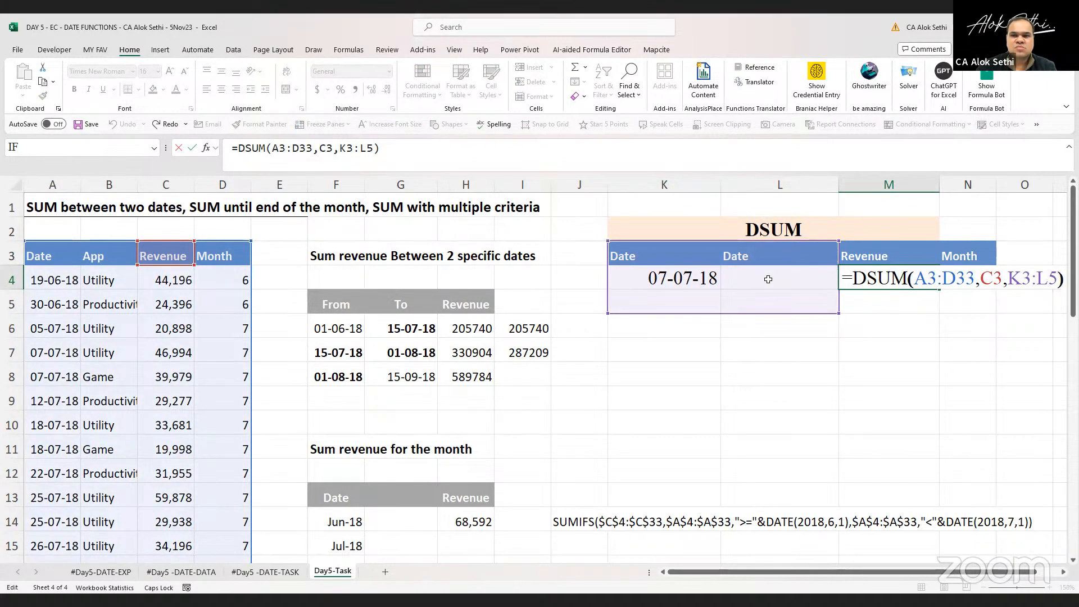
Change the DSUM criteria range in M4 to K3:K4
{"action": "key", "text": "Left"}
{"action": "key", "text": "Left"}
{"action": "key", "text": "Left"}
{"action": "key", "text": "Left"}
{"action": "key", "text": "Left"}
{"action": "key", "text": "Left"}
{"action": "key", "text": "Left"}
{"action": "key", "text": "Left"}
{"action": "key", "text": "Left"}
{"action": "key", "text": "Left"}
{"action": "key", "text": "Left"}
{"action": "key", "text": "Left"}
{"action": "key", "text": "Left"}
{"action": "key", "text": "Left"}
{"action": "key", "text": "Escape"}
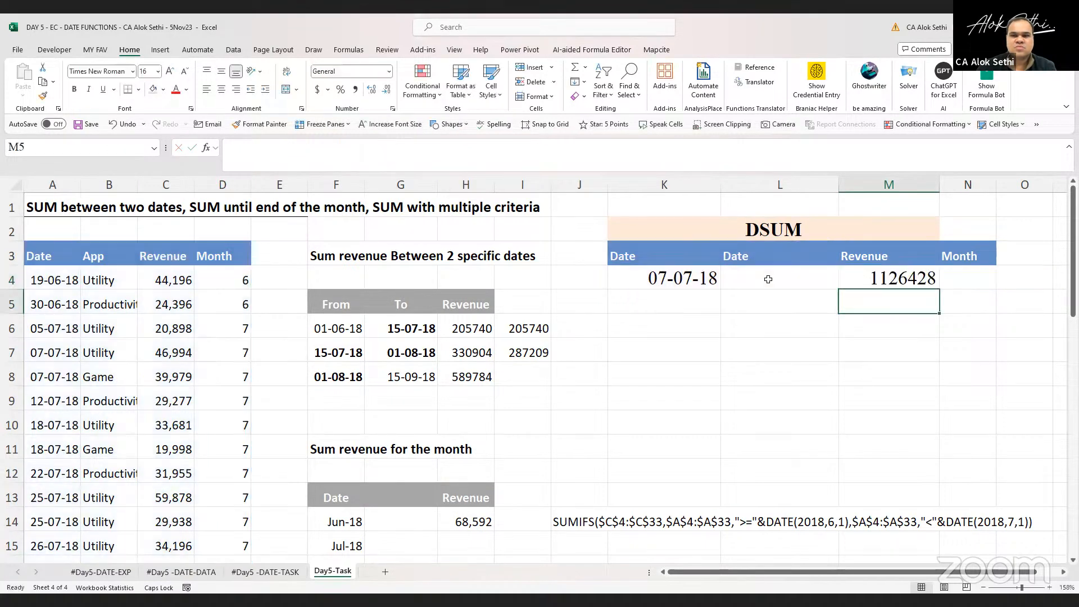
{"action": "key", "text": "F2"}
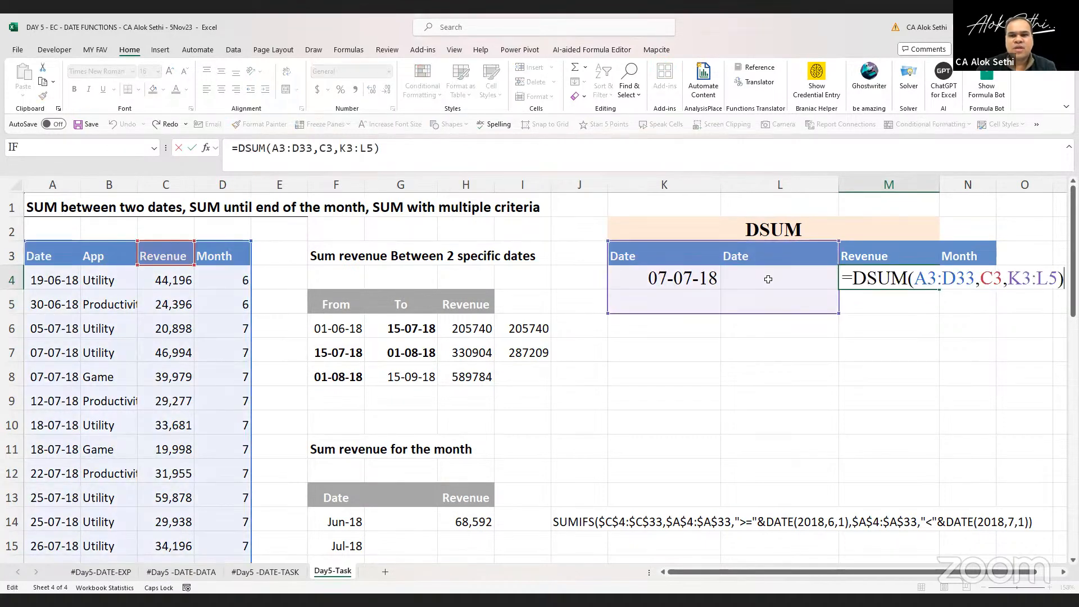
{"action": "key", "text": "Escape"}
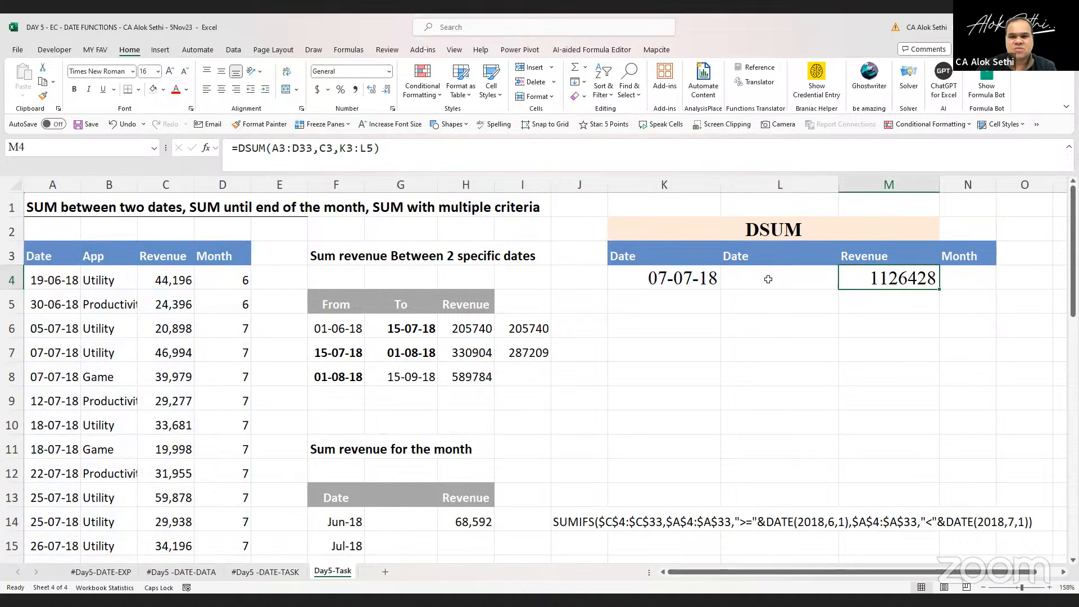
{"action": "key", "text": "F2"}
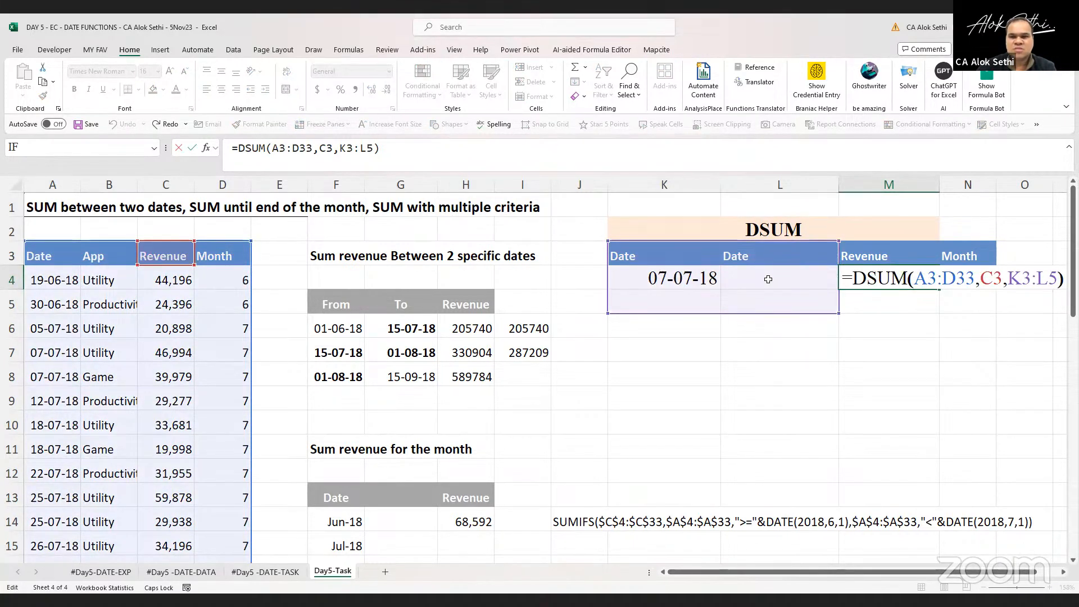
{"action": "key", "text": "Left"}
{"action": "key", "text": "Left"}
{"action": "key", "text": "Left"}
{"action": "key", "text": "Left"}
{"action": "key", "text": "Left"}
{"action": "key", "text": "Left"}
{"action": "key", "text": "Left"}
{"action": "key", "text": "Left"}
{"action": "key", "text": "Left"}
{"action": "key", "text": "Right"}
{"action": "key", "text": "Right"}
{"action": "key", "text": "Right"}
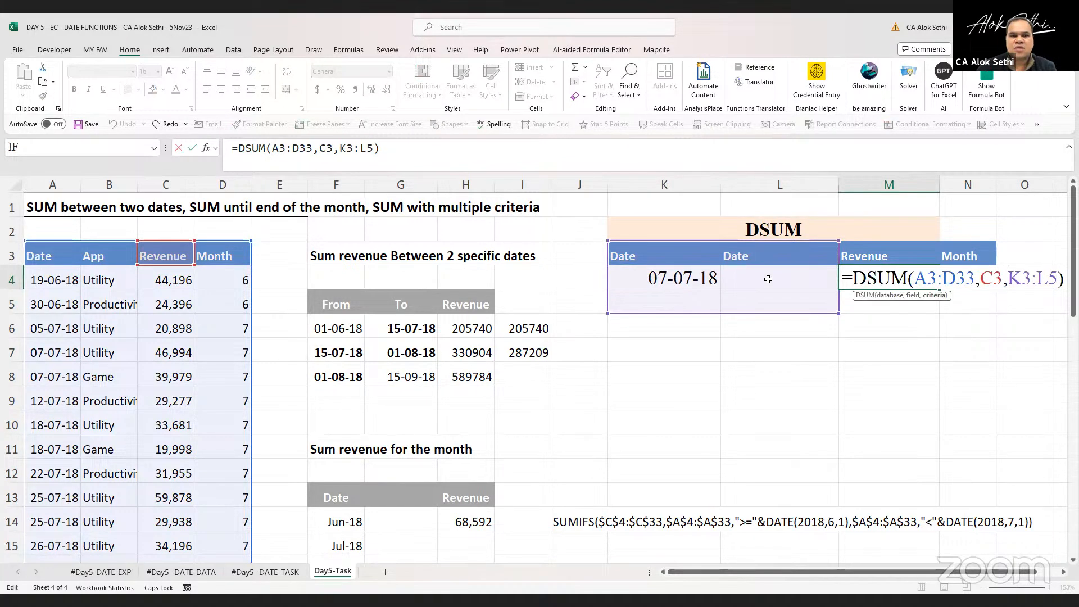
{"action": "key", "text": "Right"}
{"action": "key", "text": "Right"}
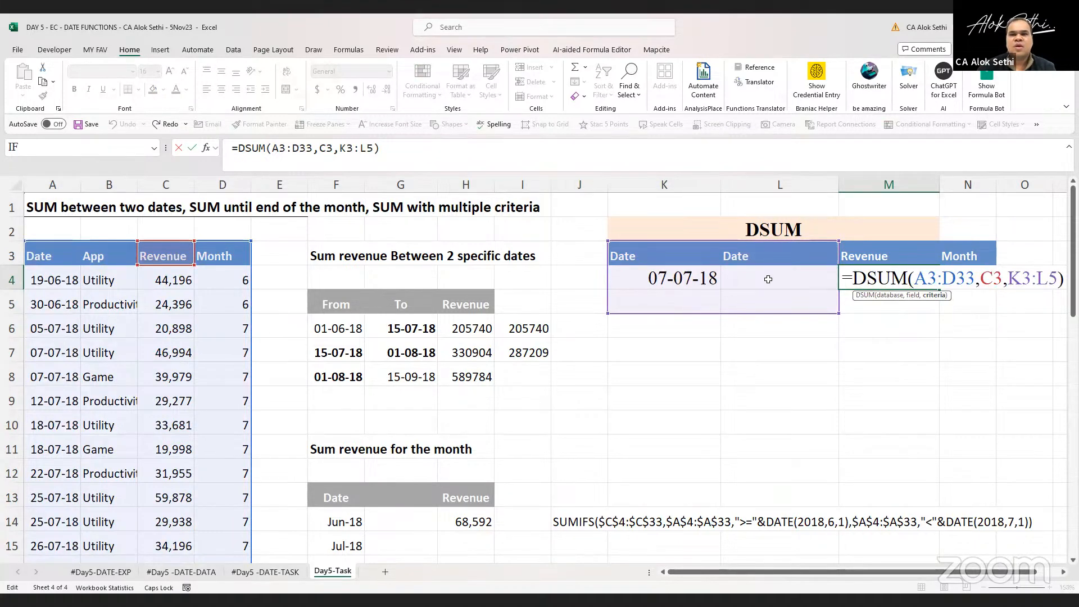
{"action": "key", "text": "Delete"}
{"action": "key", "text": "Delete"}
{"action": "type", "text": "K4"}
{"action": "key", "text": "ctrl+Return"}
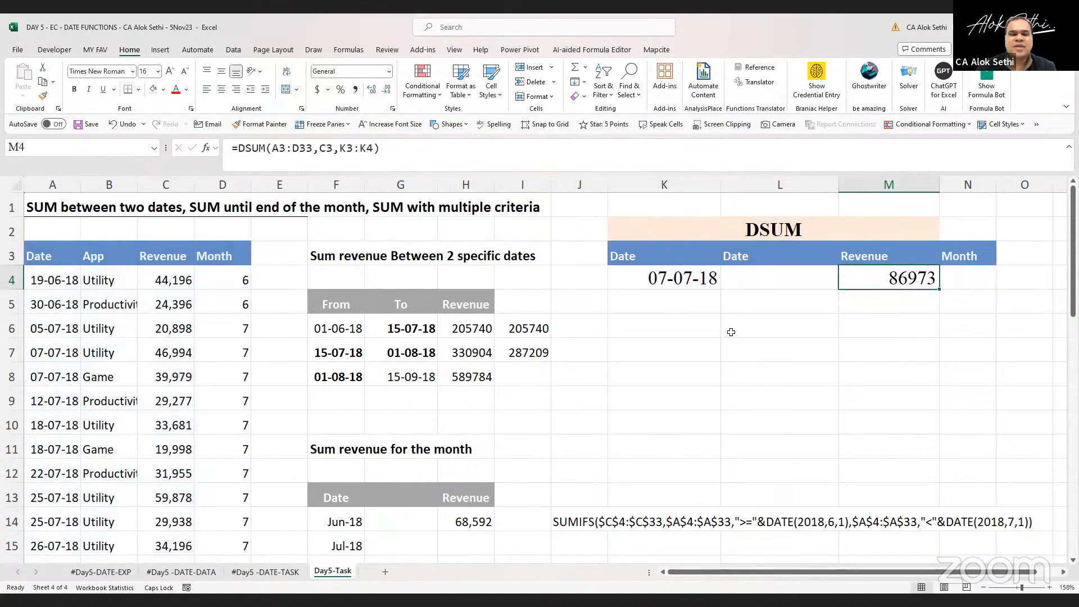
Bold the revenue cells C7:C8 and give them an orange fill
{"action": "left_click", "coordinate": [151, 352]}
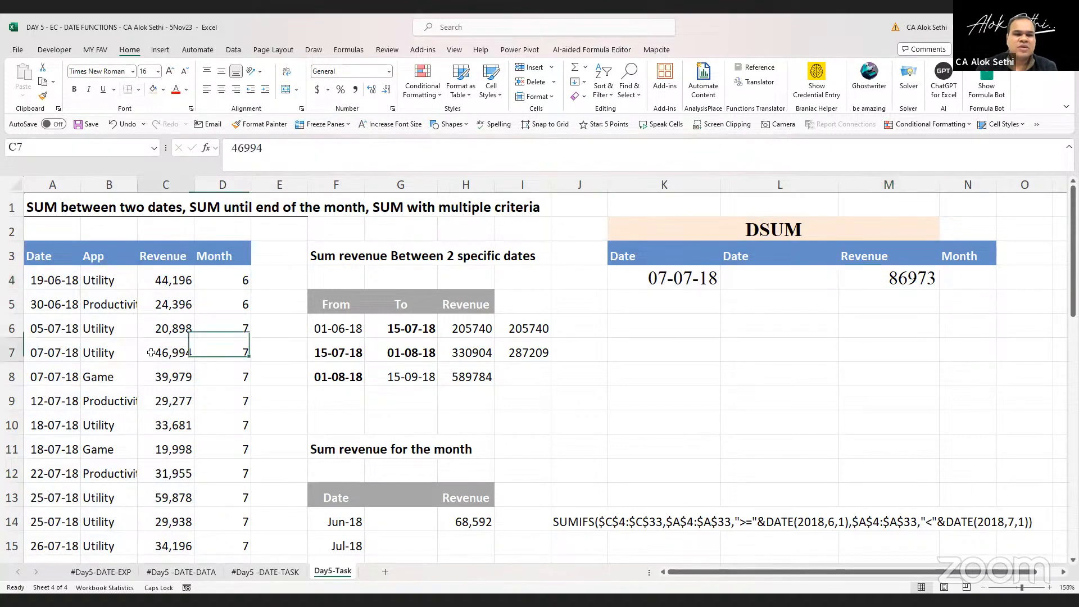
{"action": "left_click_drag", "start_coordinate": [151, 352], "coordinate": [156, 376]}
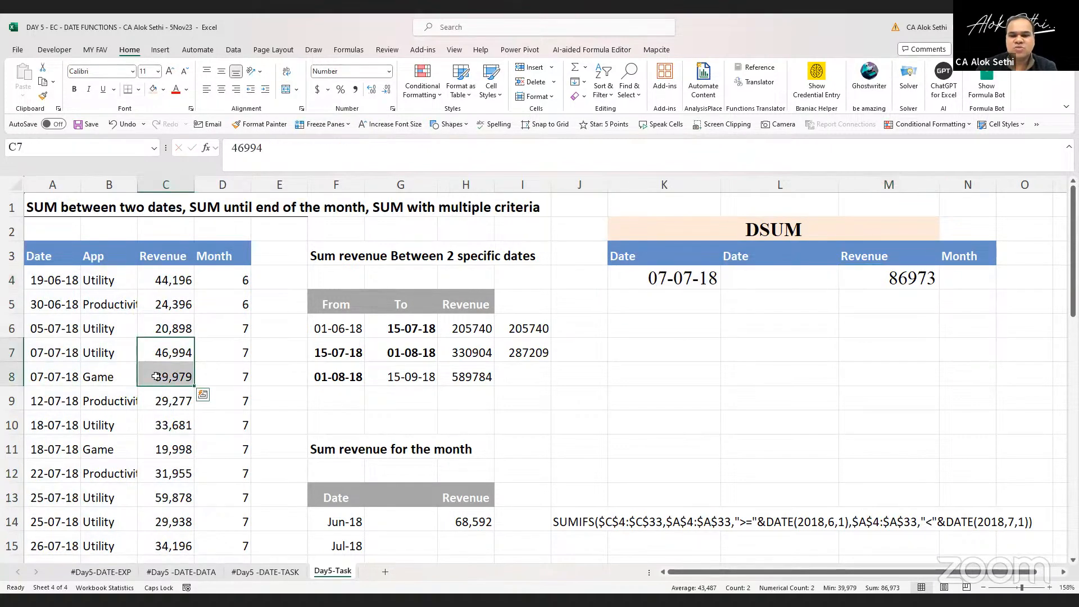
{"action": "key", "text": "ctrl+b"}
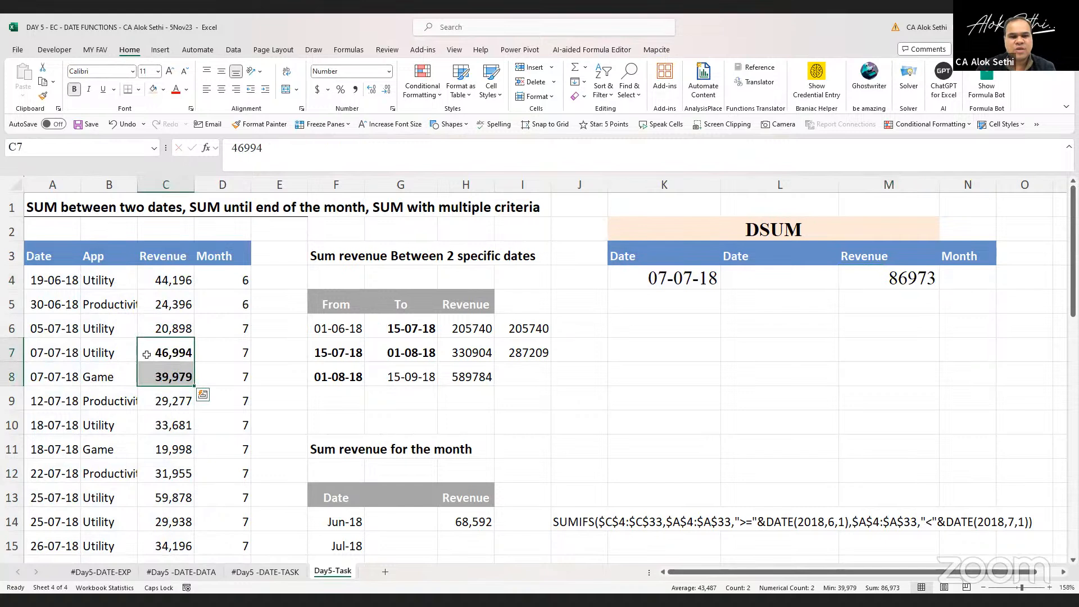
{"action": "left_click", "coordinate": [153, 89]}
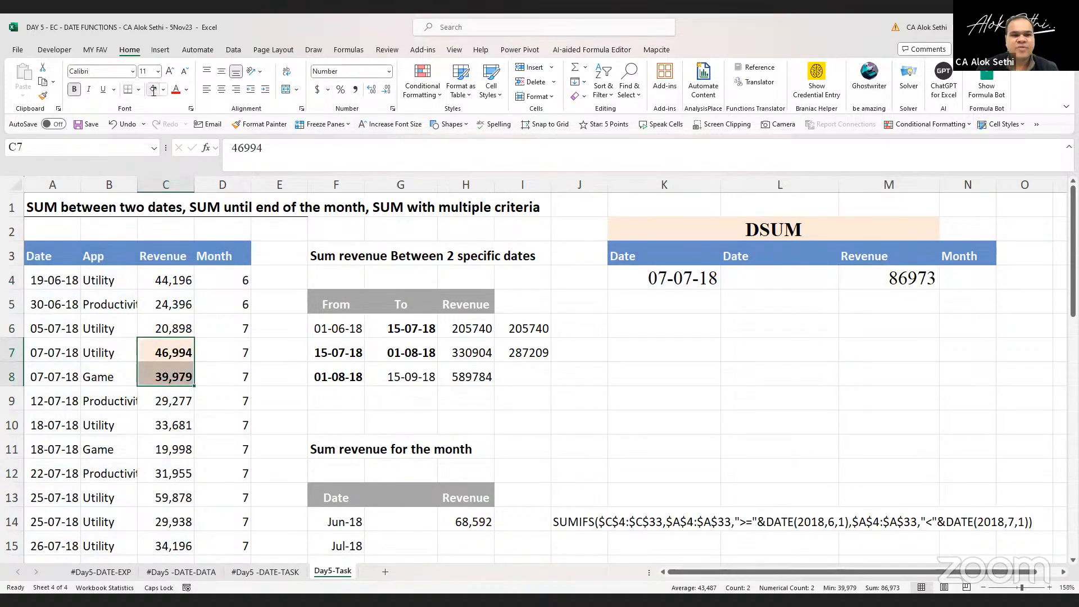
Apply the orange fill and bold to the matching dates in A7:A8
{"action": "left_click", "coordinate": [84, 420]}
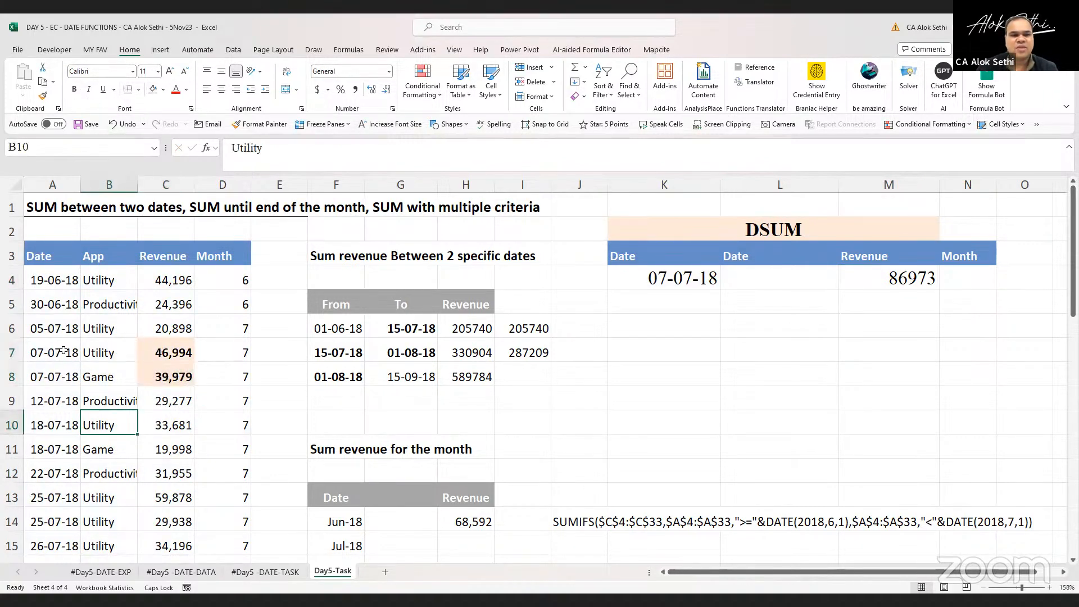
{"action": "left_click_drag", "start_coordinate": [56, 358], "coordinate": [55, 386]}
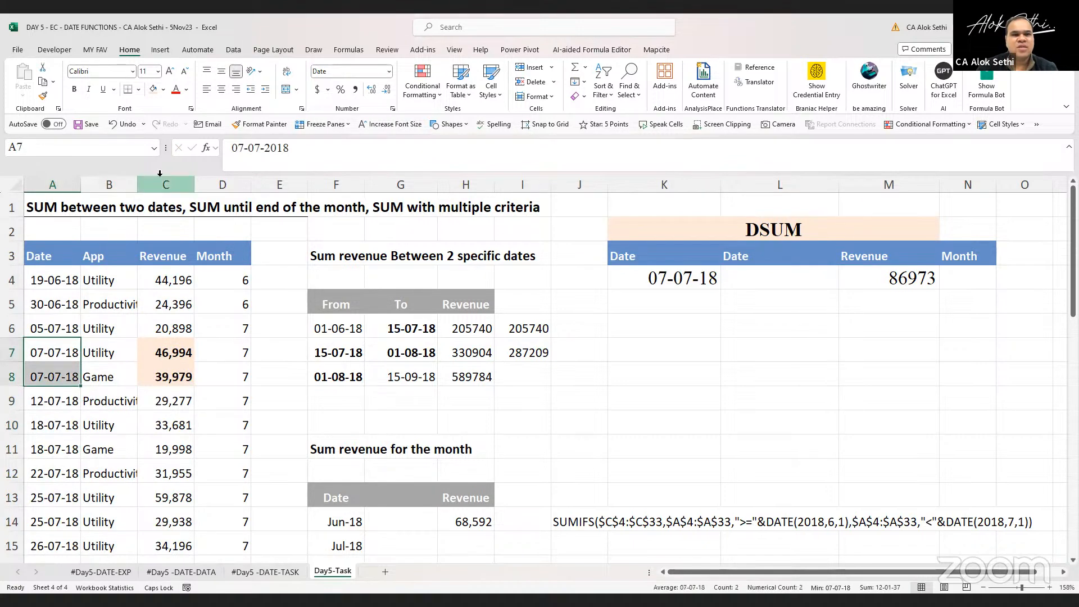
{"action": "left_click", "coordinate": [155, 91]}
{"action": "key", "text": "ctrl+b"}
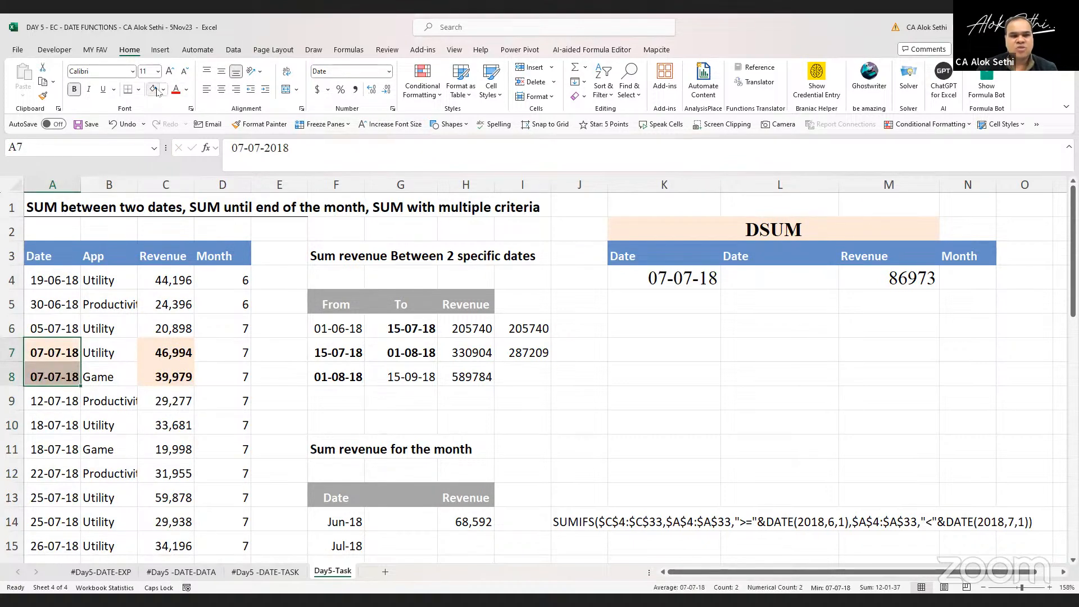
Bold and fill the 25-07-18 dates in A13:A14, and bold their revenues in C13:C14
{"action": "left_click", "coordinate": [869, 281]}
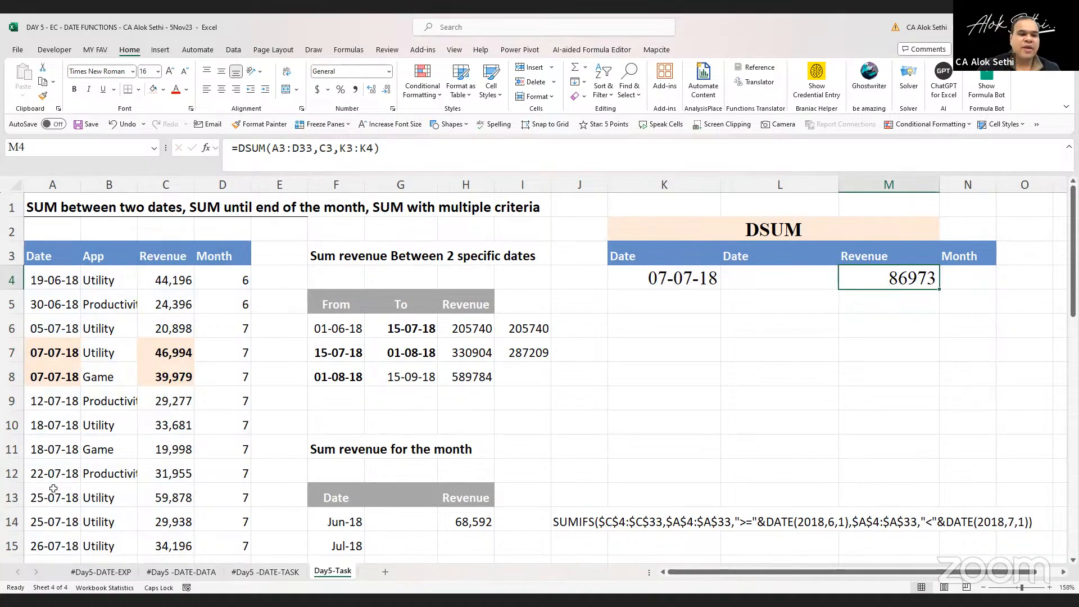
{"action": "left_click_drag", "start_coordinate": [50, 494], "coordinate": [46, 529]}
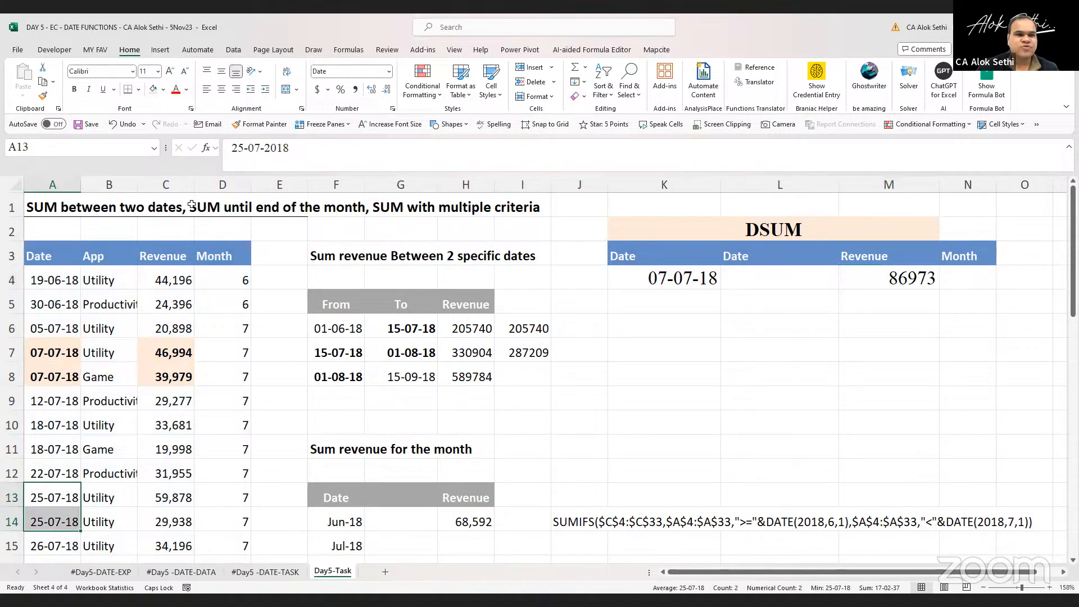
{"action": "left_click", "coordinate": [152, 90]}
{"action": "key", "text": "ctrl+b"}
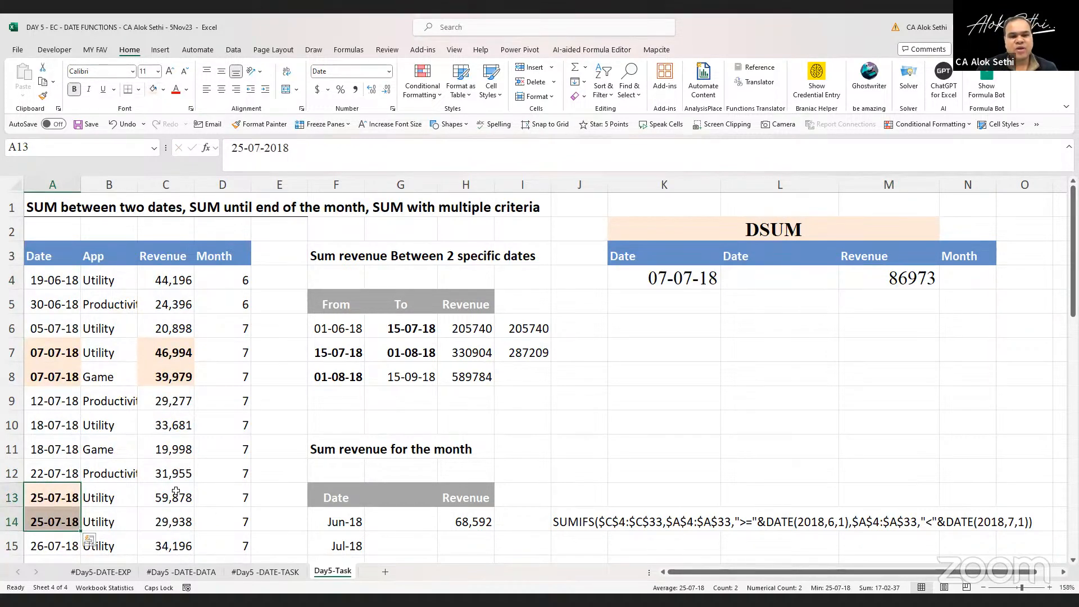
{"action": "left_click_drag", "start_coordinate": [176, 490], "coordinate": [174, 524]}
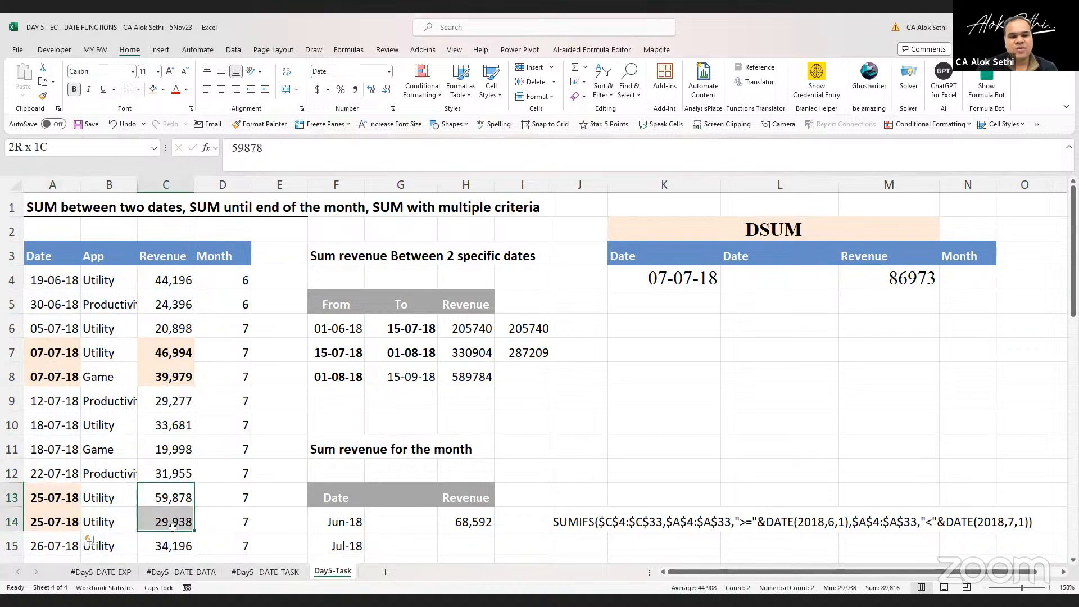
{"action": "left_click", "coordinate": [75, 90]}
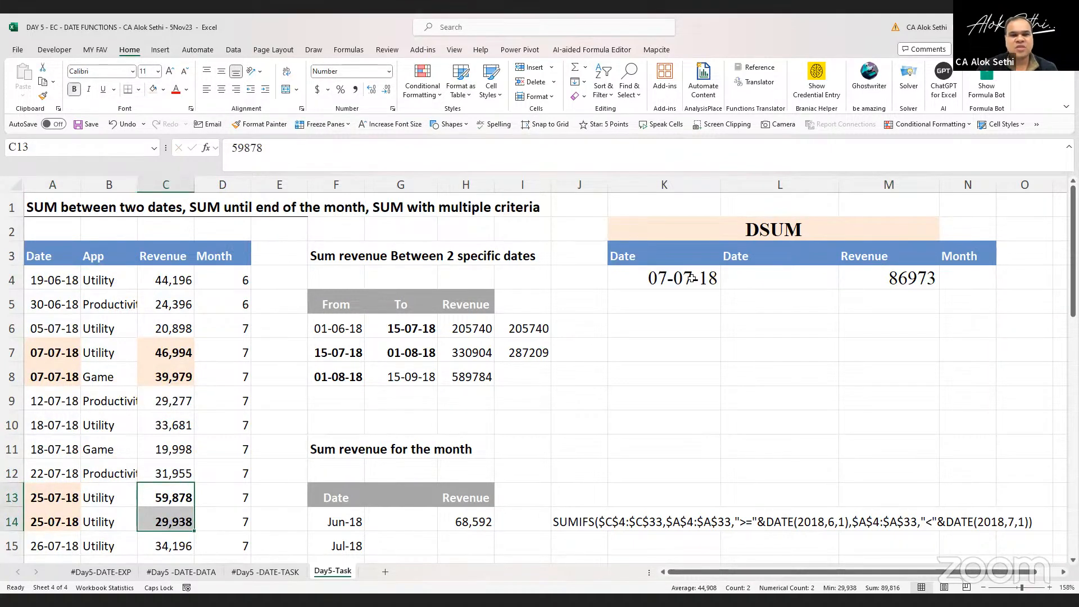
Enter 25-07-2018 as a second date criterion in K5
{"action": "left_click", "coordinate": [684, 304]}
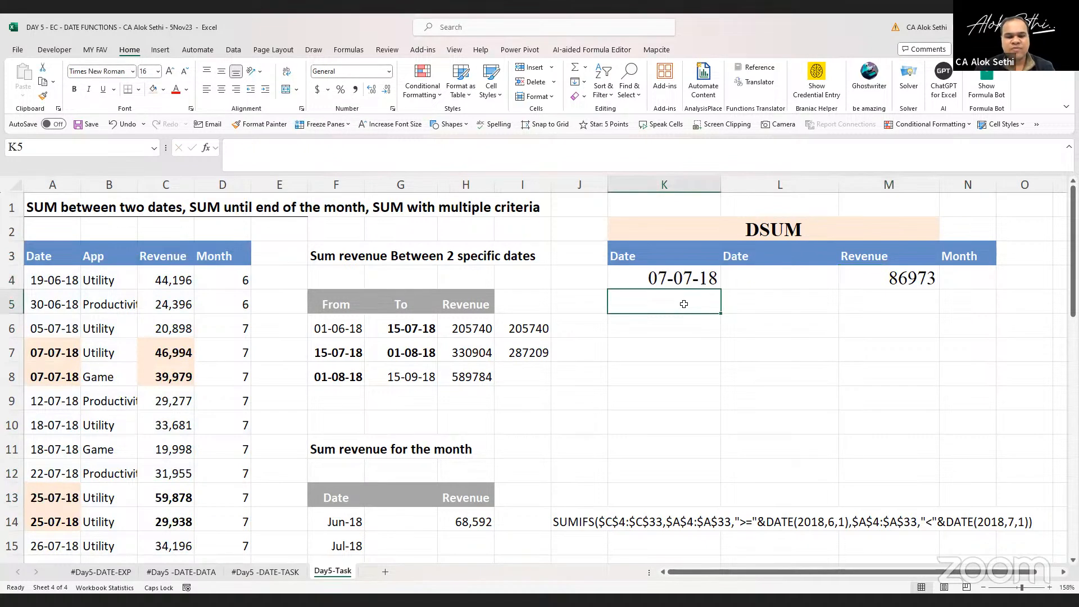
{"action": "type", "text": "25-07-2018"}
{"action": "key", "text": "Return"}
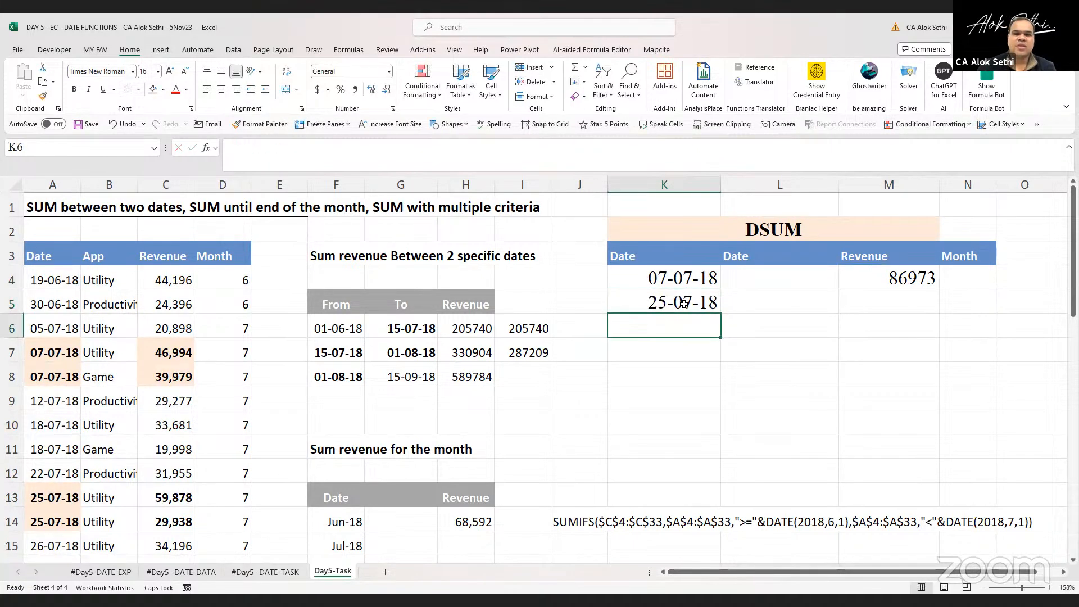
Extend the DSUM criteria range in M4 to K3:K5
{"action": "key", "text": "Right"}
{"action": "key", "text": "Right"}
{"action": "key", "text": "Up"}
{"action": "key", "text": "Up"}
{"action": "key", "text": "F2"}
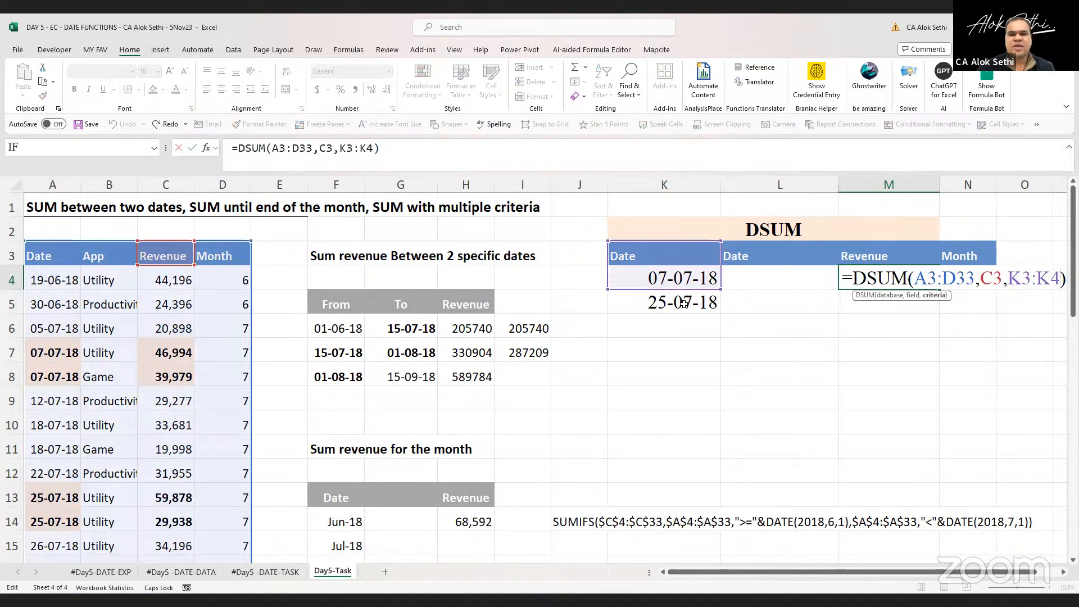
{"action": "key", "text": "Return"}
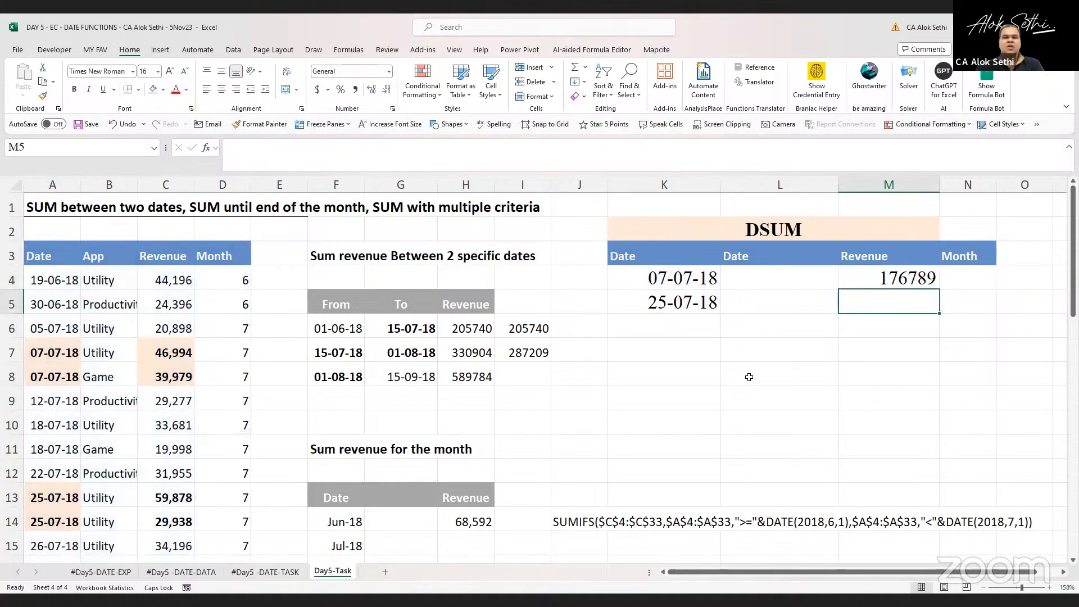
{"action": "left_click", "coordinate": [870, 273]}
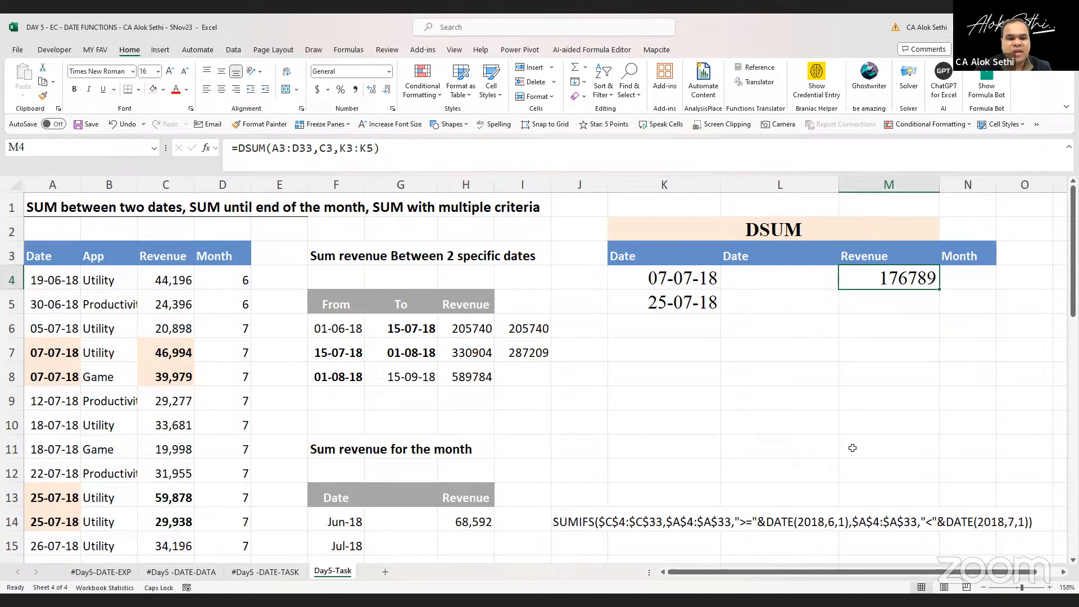
Enter a check formula in M5 adding C7, C8, C13 and C14
{"action": "key", "text": "F2"}
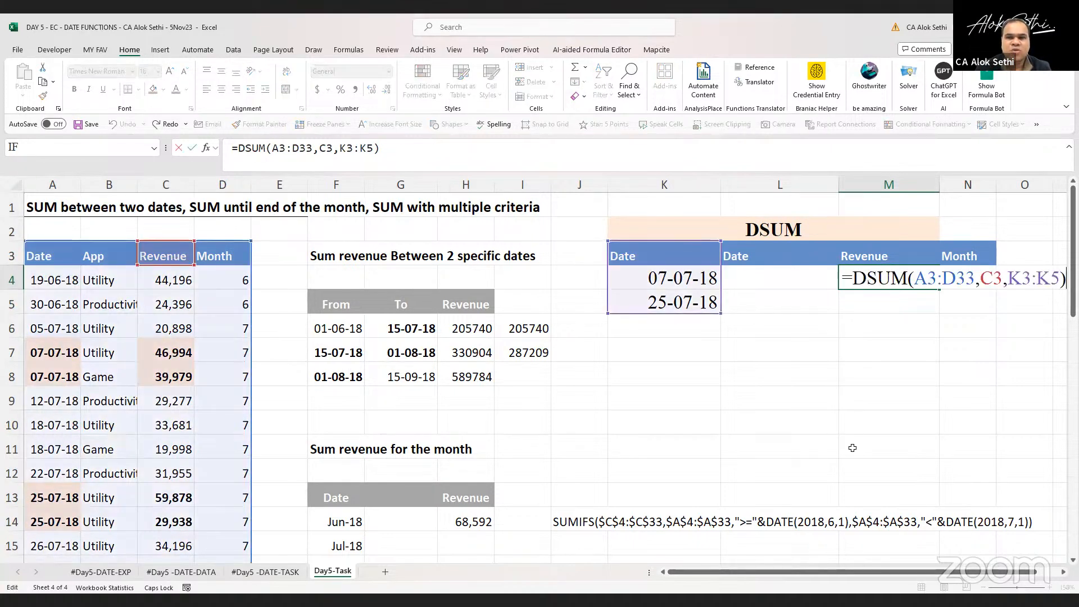
{"action": "key", "text": "Escape"}
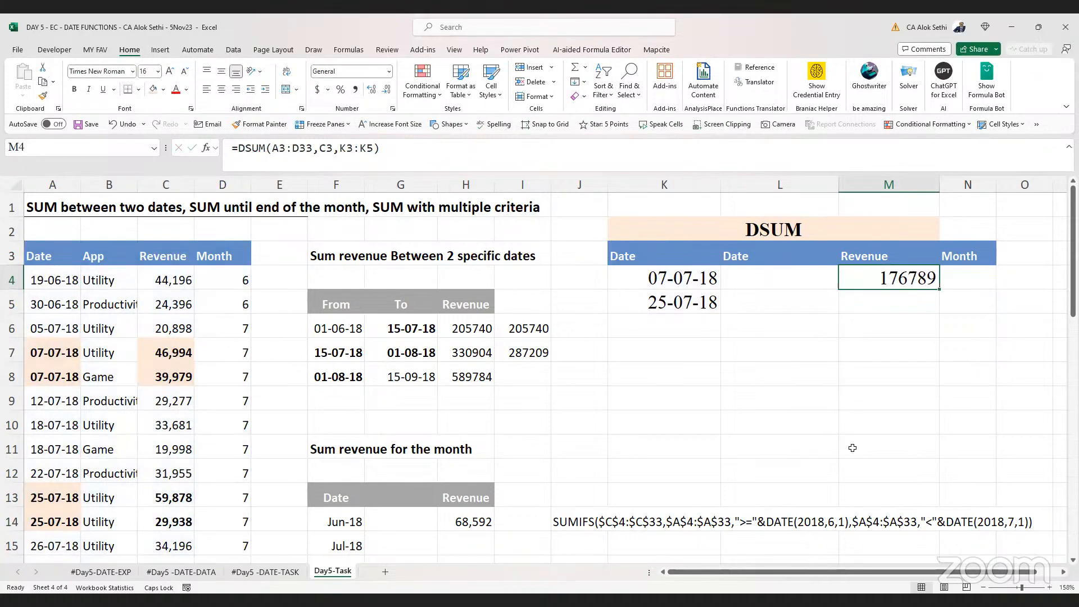
{"action": "key", "text": "Down"}
{"action": "type", "text": "="}
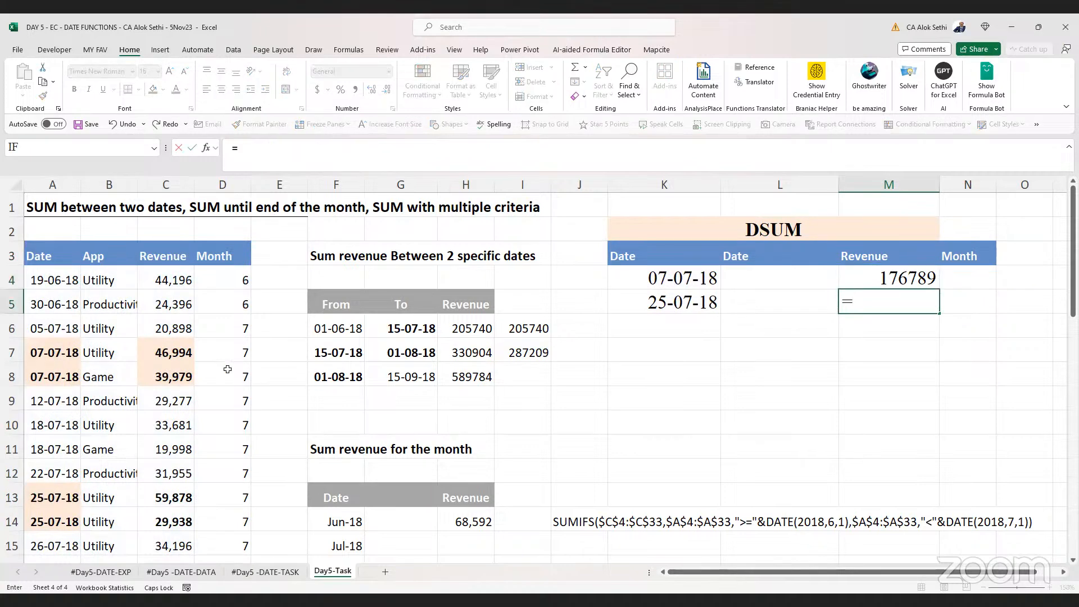
{"action": "left_click", "coordinate": [181, 354]}
{"action": "type", "text": "="}
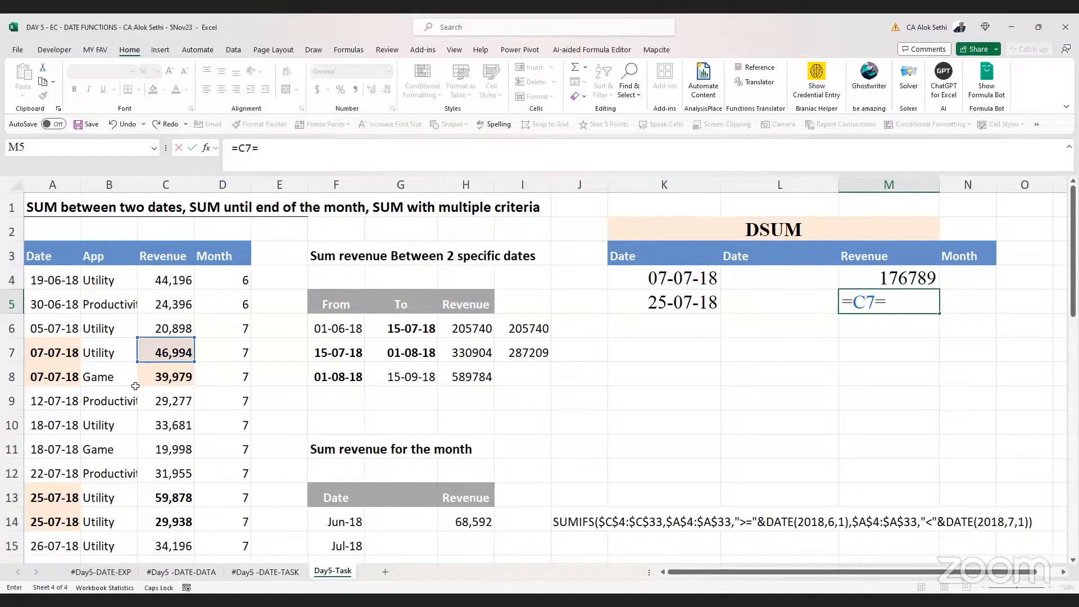
{"action": "key", "text": "BackSpace"}
{"action": "type", "text": "+"}
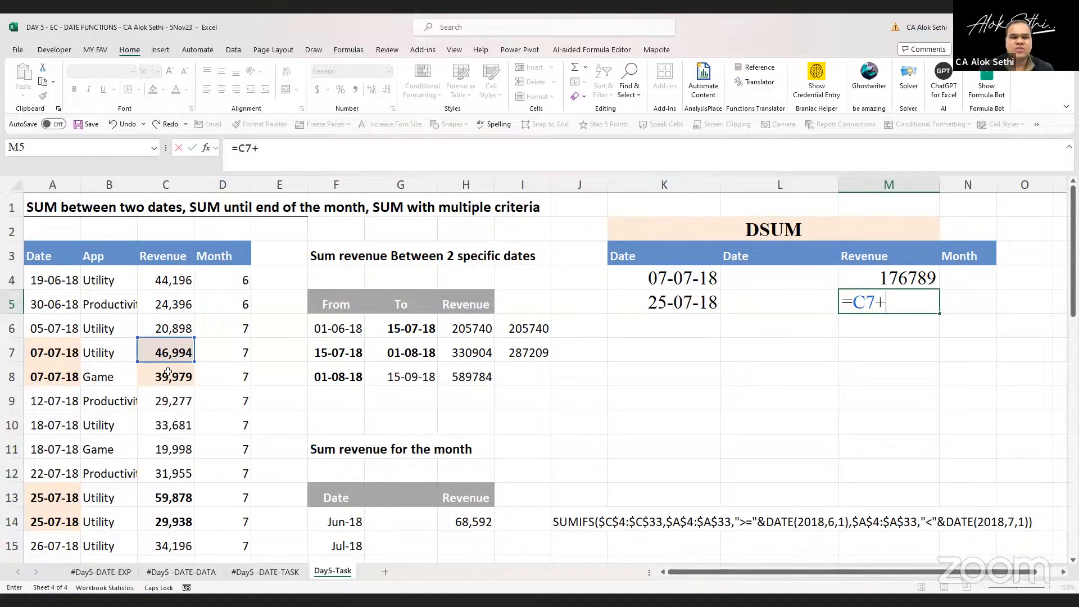
{"action": "left_click", "coordinate": [168, 372]}
{"action": "type", "text": "+"}
{"action": "left_click", "coordinate": [161, 500]}
{"action": "type", "text": "+"}
{"action": "left_click", "coordinate": [160, 519]}
{"action": "key", "text": "Return"}
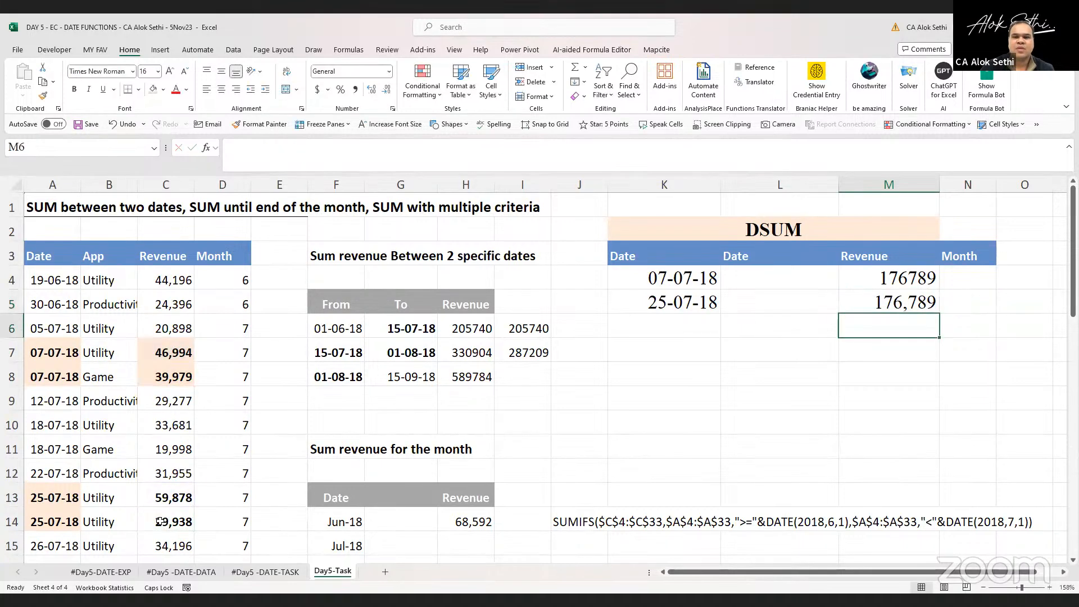
Trace the precedents of the M5 check formula, then remove the arrows
{"action": "key", "text": "Up"}
{"action": "key", "text": "F2"}
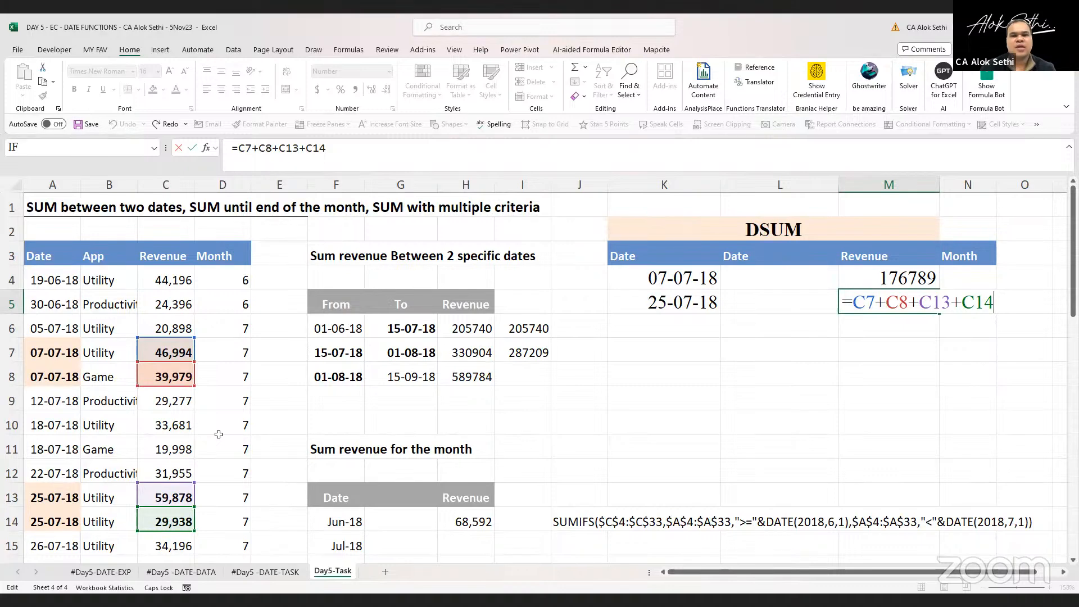
{"action": "key", "text": "Escape"}
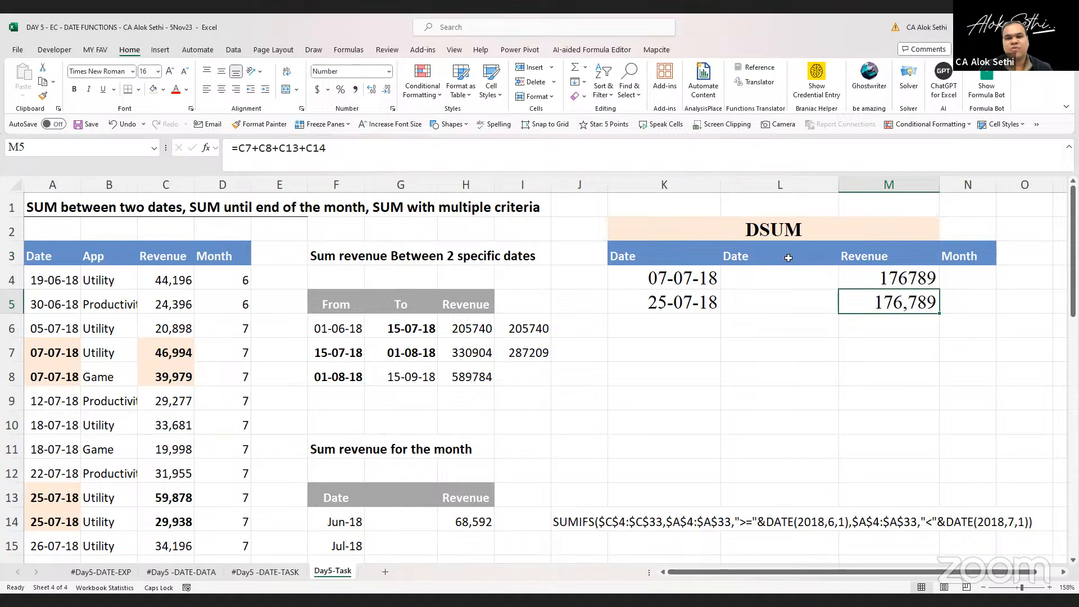
{"action": "left_click", "coordinate": [343, 52]}
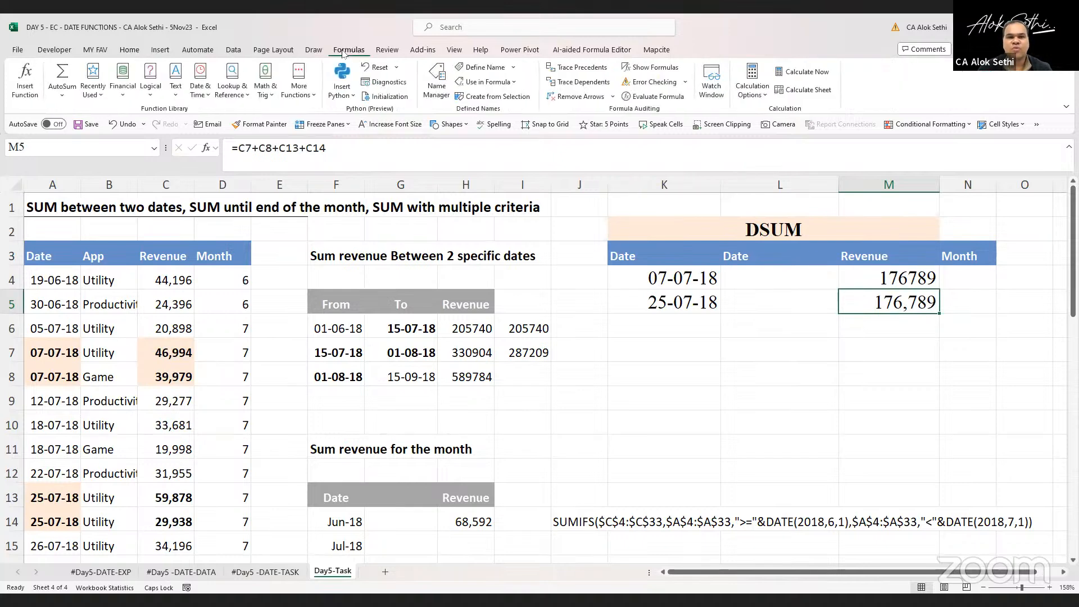
{"action": "left_click", "coordinate": [582, 72]}
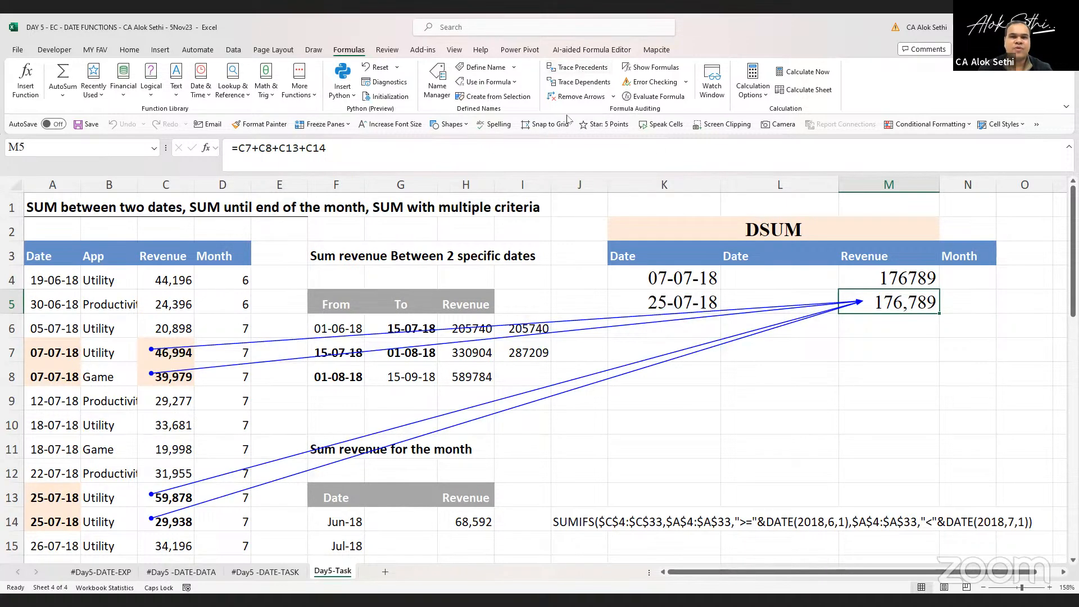
{"action": "left_click", "coordinate": [576, 96]}
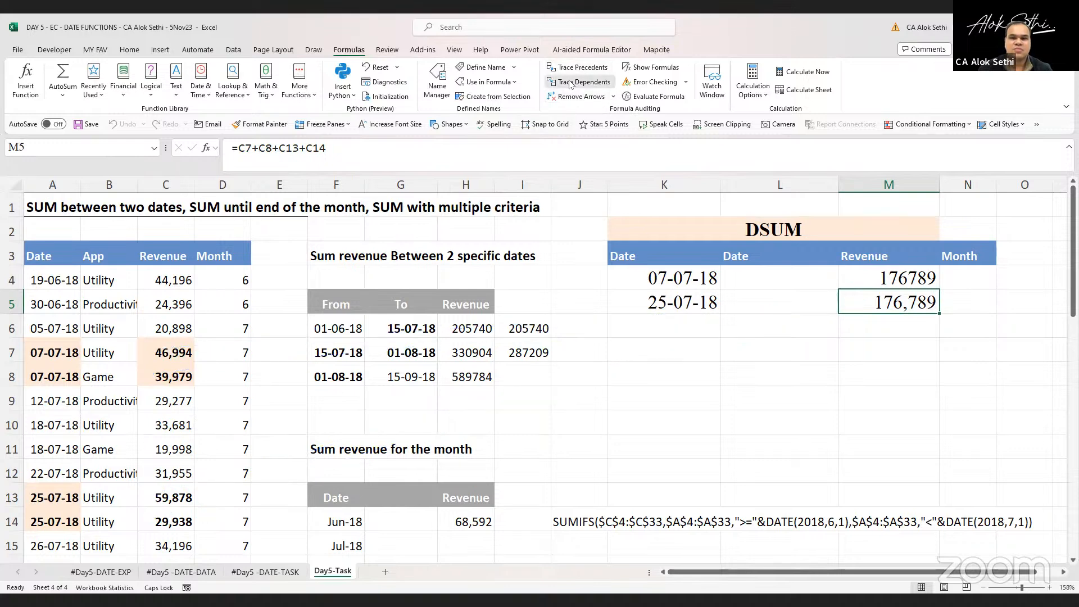
Trace the dependents of the M5 check formula and dismiss the message
{"action": "left_click", "coordinate": [571, 85]}
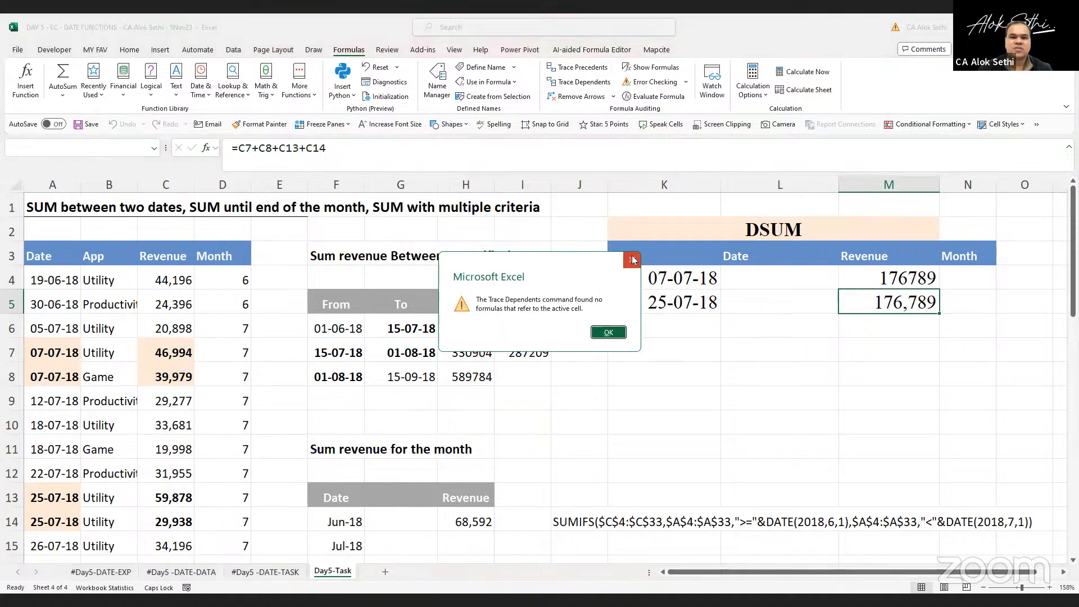
{"action": "key", "text": "Return"}
Trace the precedents of the DSUM formula in M4, then remove the tracer arrows
{"action": "key", "text": "Up"}
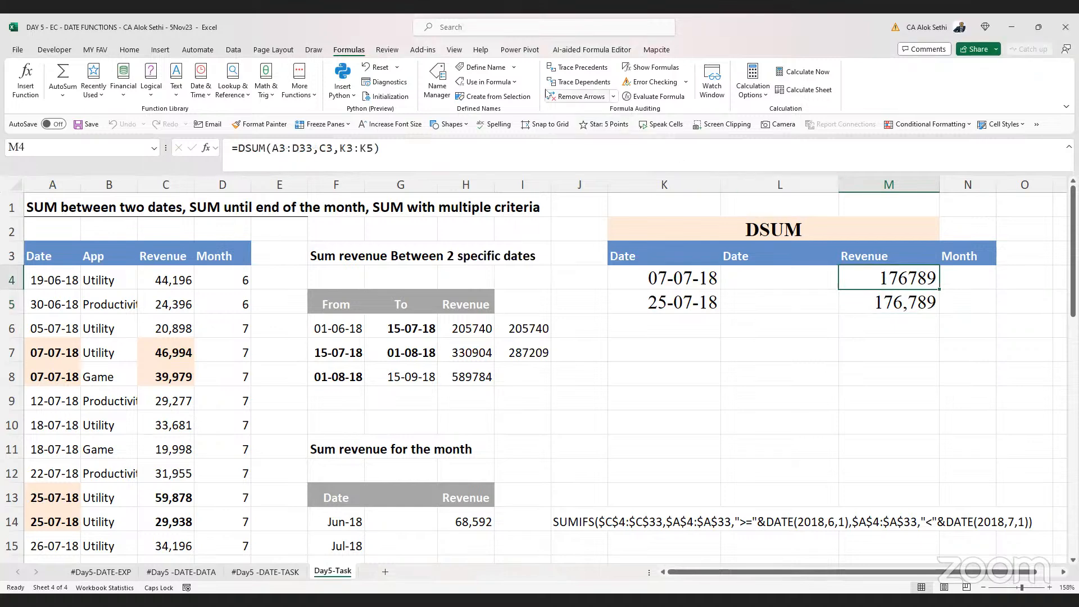
{"action": "left_click", "coordinate": [552, 71]}
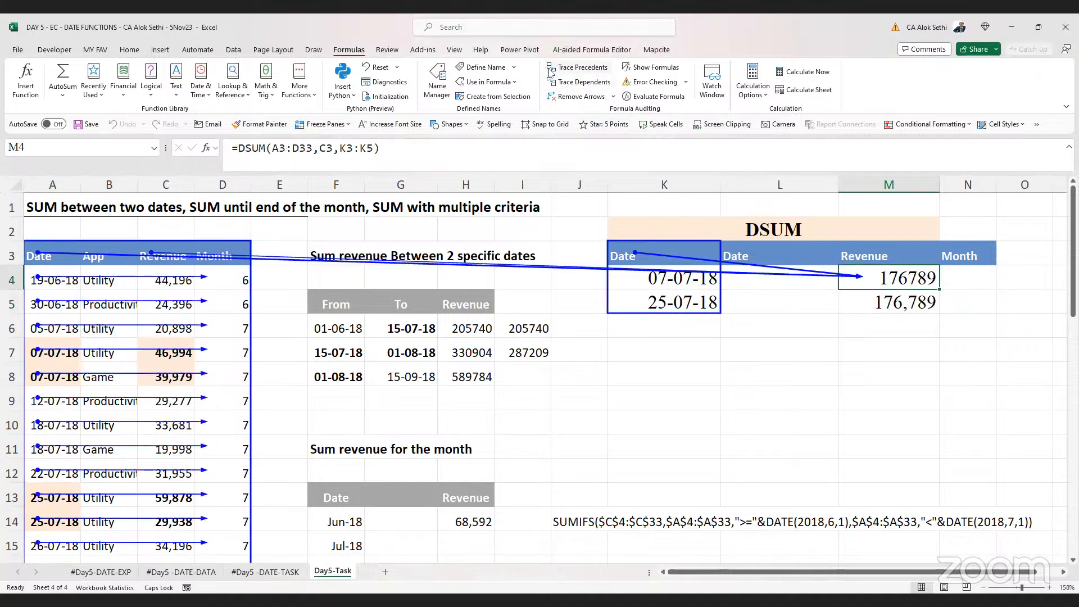
{"action": "left_click", "coordinate": [578, 96]}
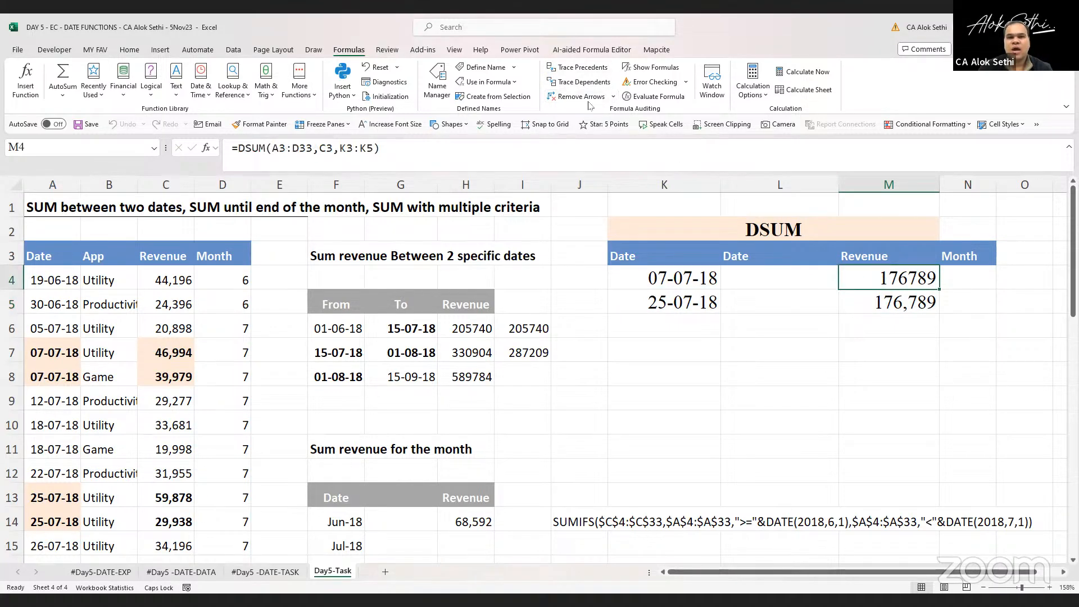
{"action": "left_click", "coordinate": [565, 96]}
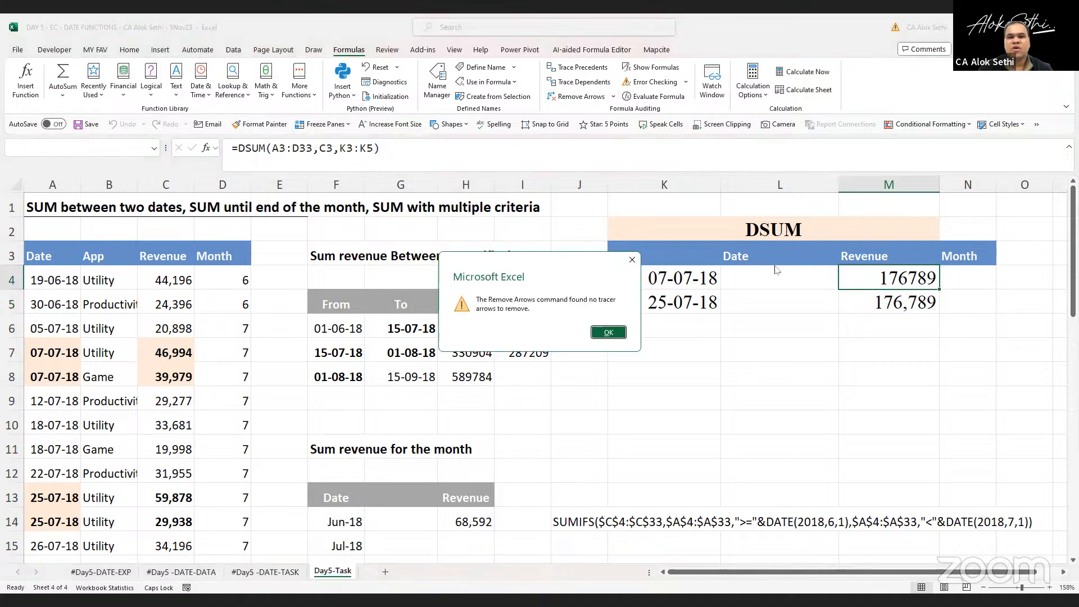
{"action": "left_click", "coordinate": [632, 260]}
Open the M5 check formula for editing to inspect its referenced cells, then exit without changes
{"action": "left_click", "coordinate": [888, 302]}
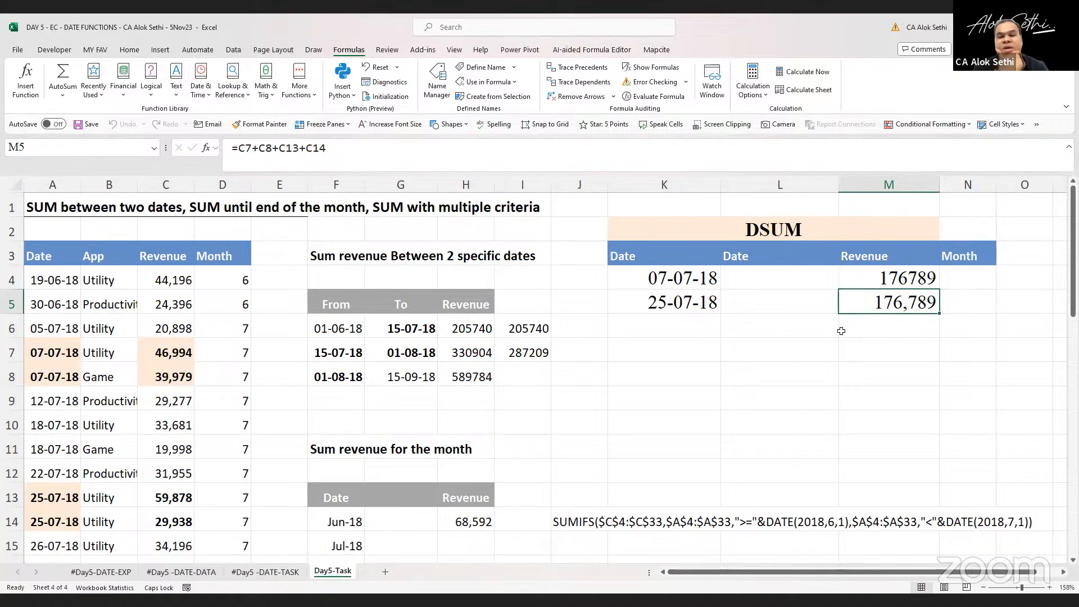
{"action": "key", "text": "F2"}
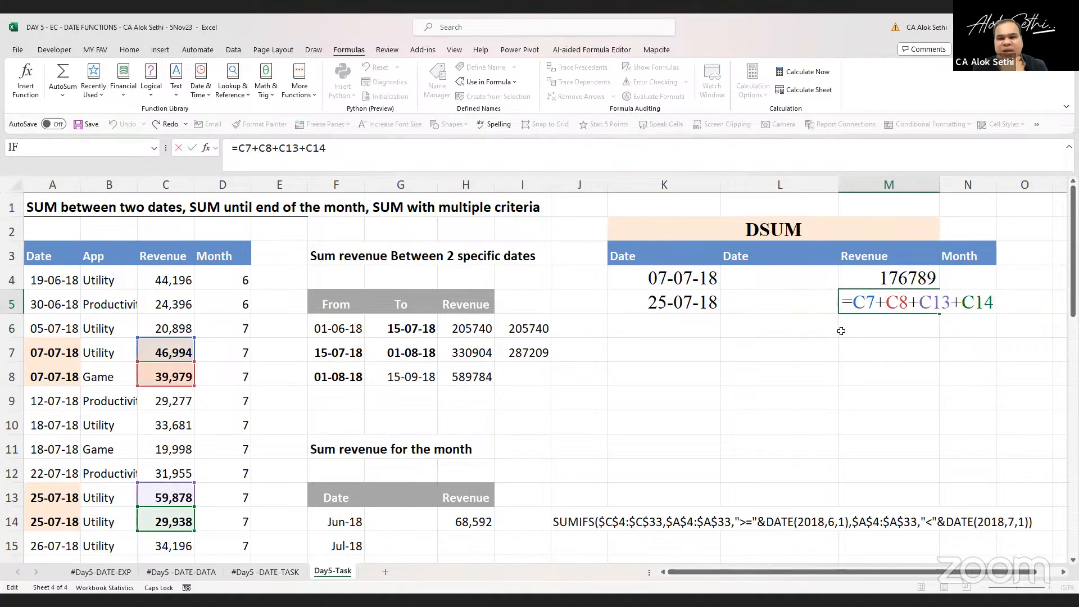
{"action": "key", "text": "Escape"}
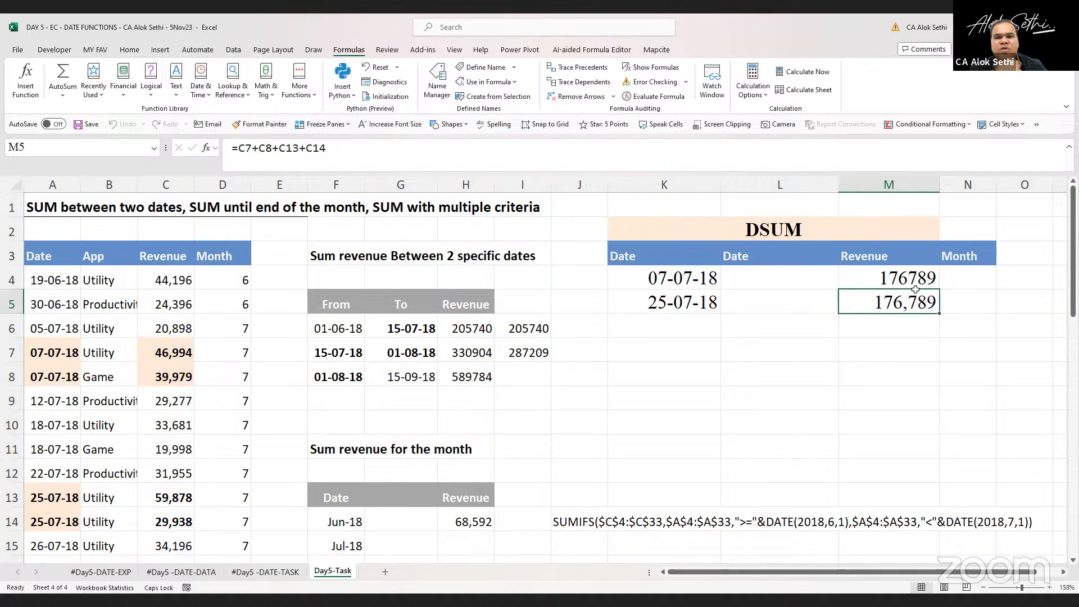
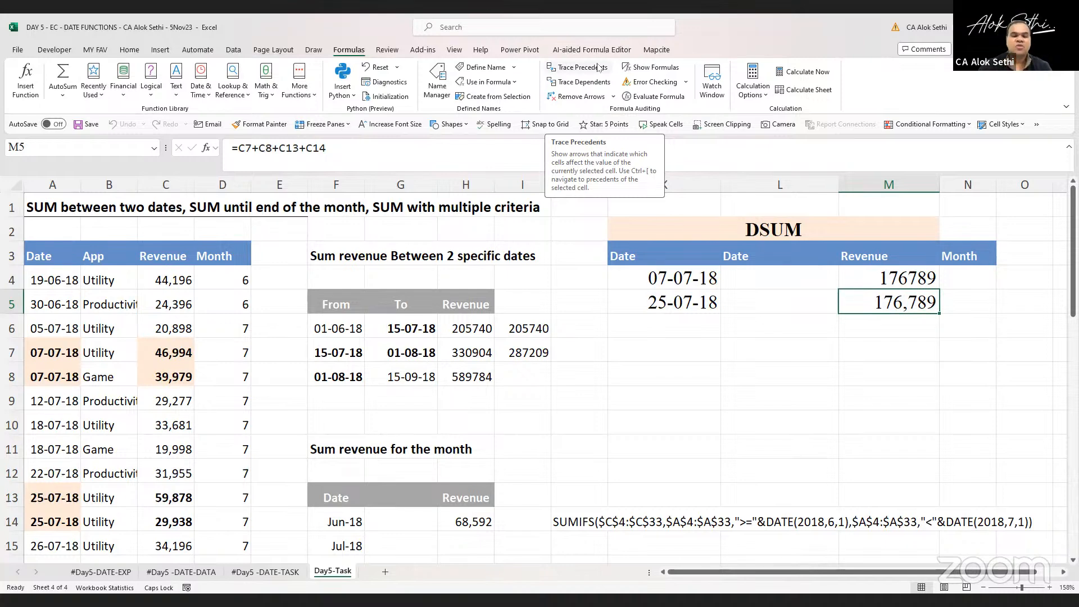
Trace the precedents of the M5 check formula
{"action": "left_click", "coordinate": [599, 68]}
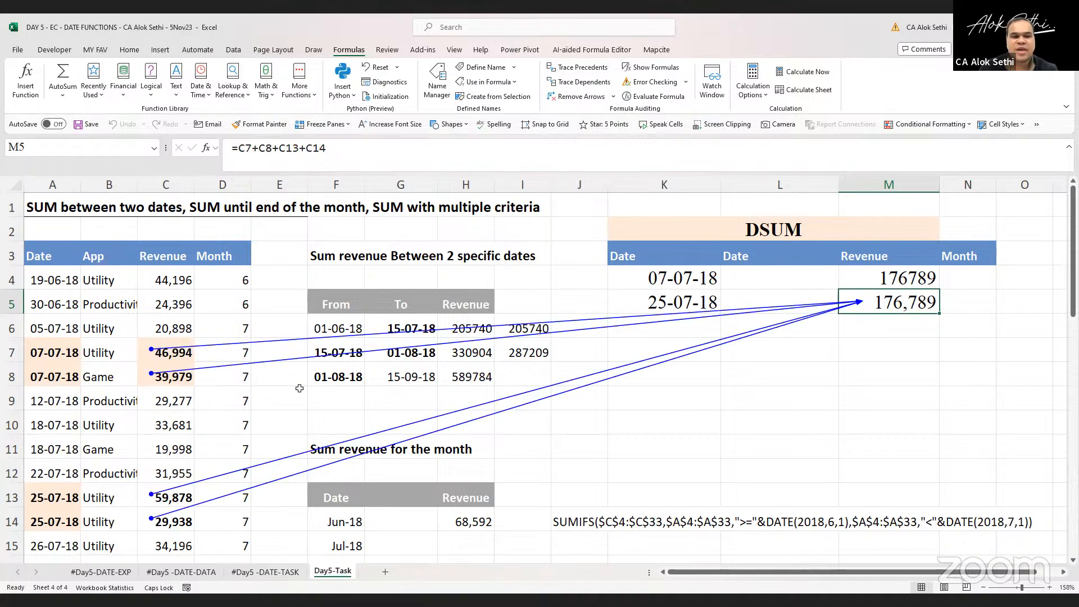
{"action": "scroll", "coordinate": [299, 389], "scroll_direction": "down", "scroll_amount": 1}
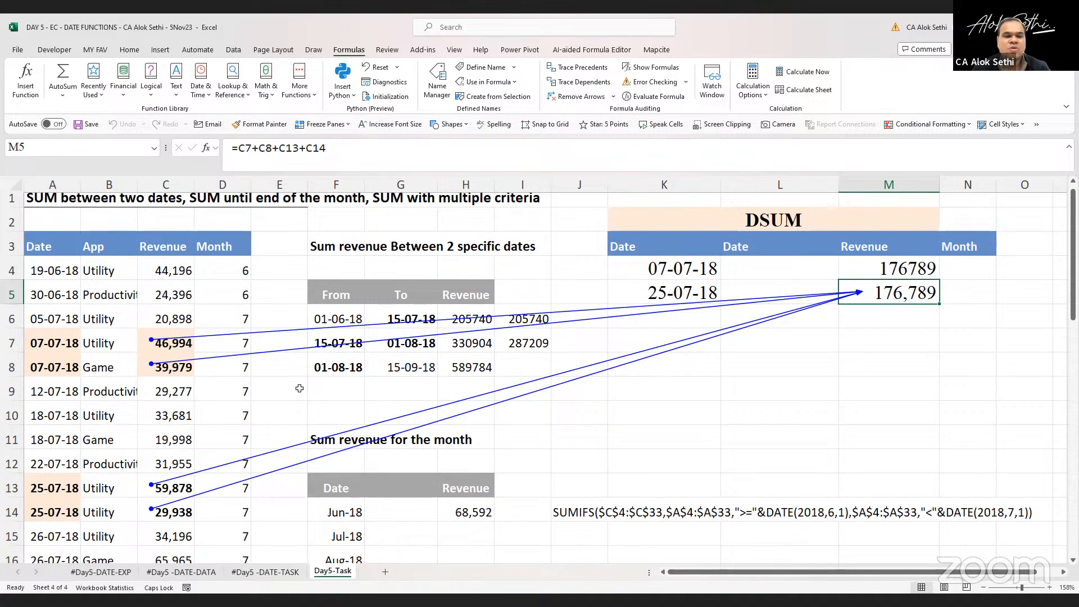
Change the DSUM criteria end date in K5 to 26-07-2018
{"action": "left_click", "coordinate": [623, 294]}
{"action": "type", "text": "25"}
{"action": "key", "text": "BackSpace"}
{"action": "type", "text": "6-07"}
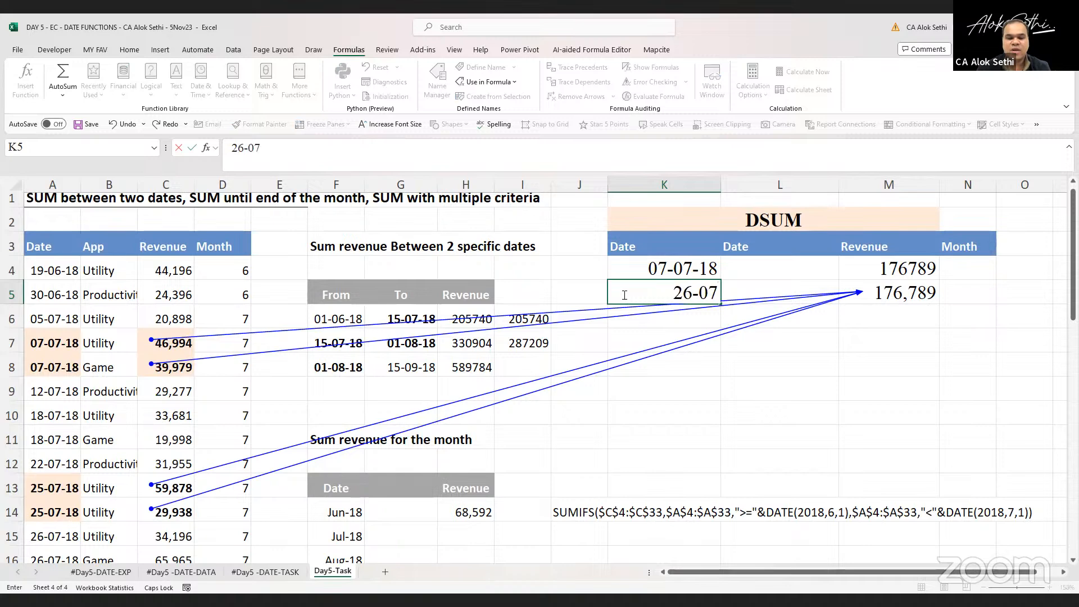
{"action": "type", "text": "-2018"}
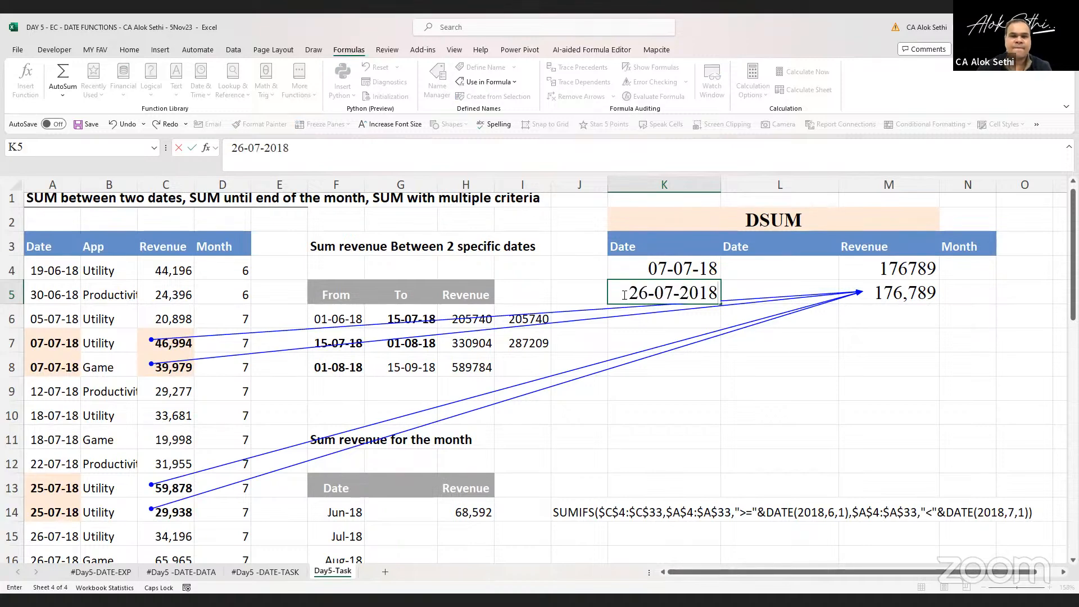
{"action": "key", "text": "Return"}
{"action": "scroll", "coordinate": [599, 335], "scroll_direction": "down", "scroll_amount": 1}
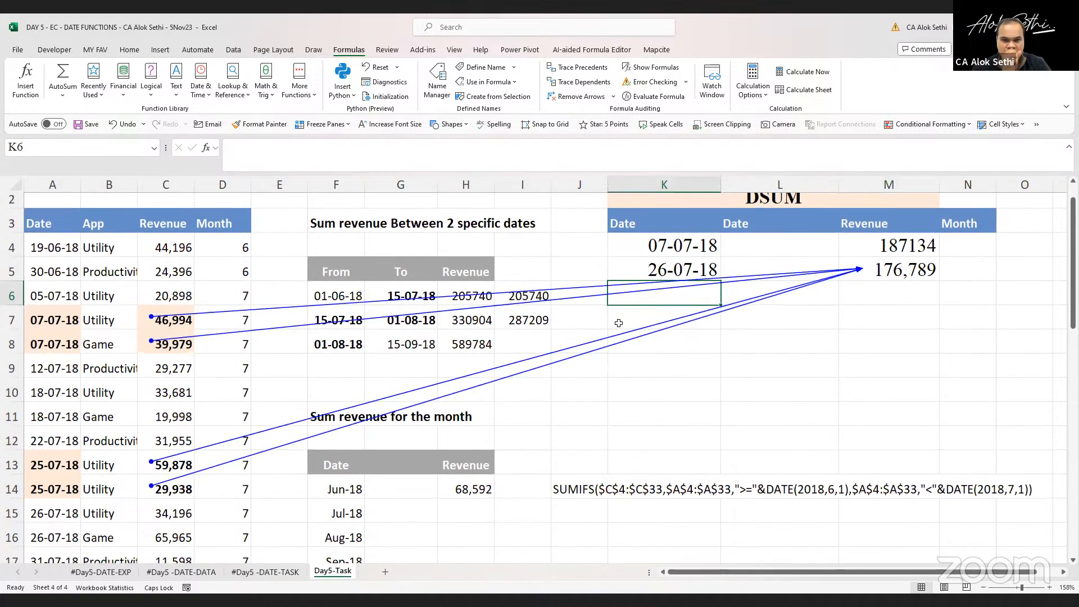
Open the DSUM formula in M4 to inspect its references, then exit without changes
{"action": "left_click", "coordinate": [908, 239]}
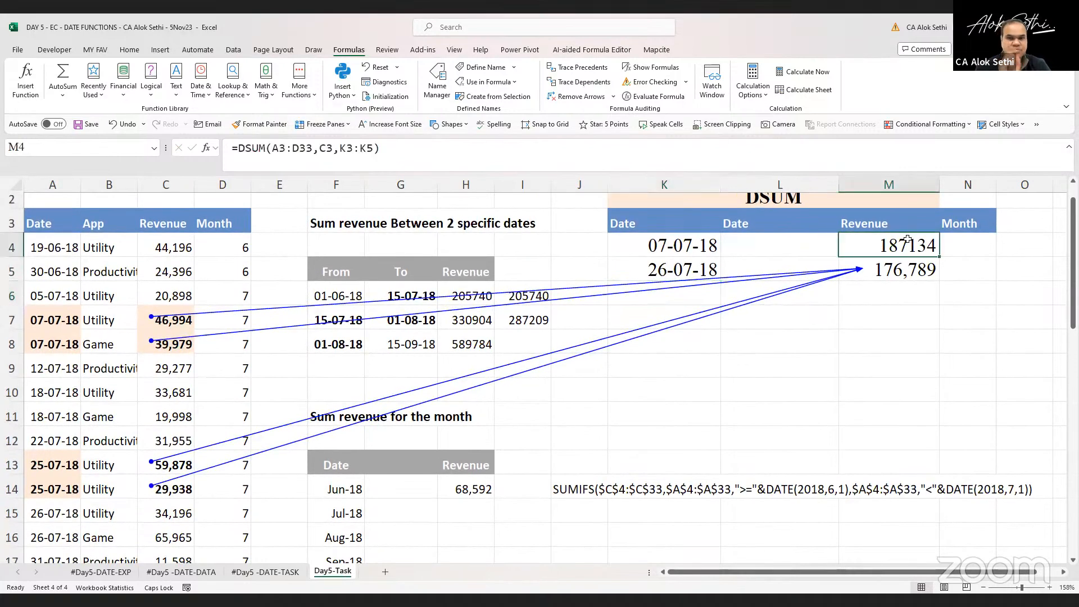
{"action": "double_click", "coordinate": [907, 239]}
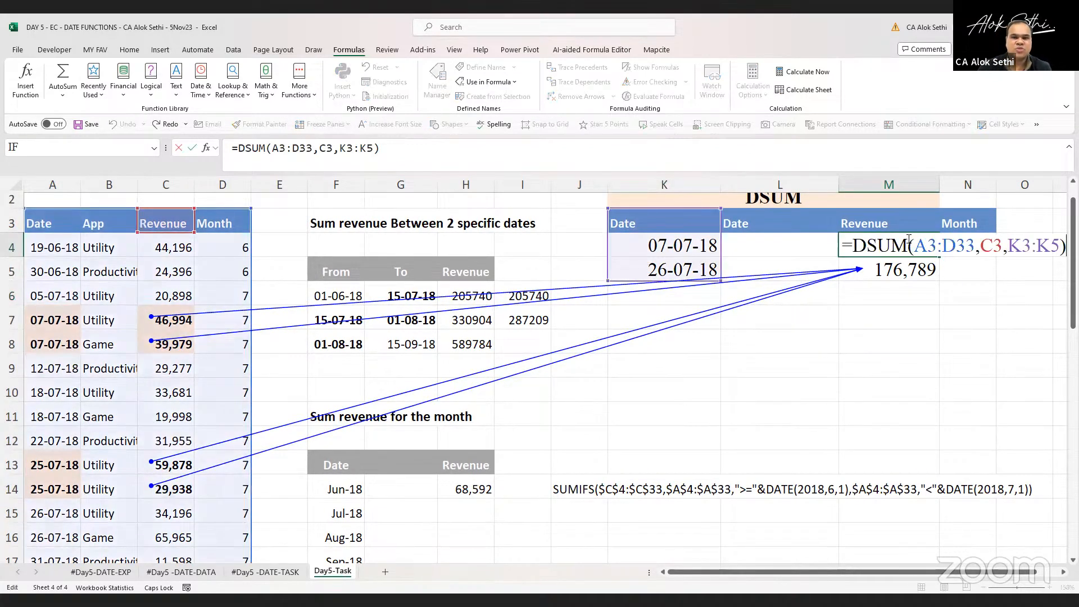
{"action": "key", "text": "Escape"}
Edit the M5 check formula to =C7+C8+C15+C16
{"action": "key", "text": "Down"}
{"action": "key", "text": "F2"}
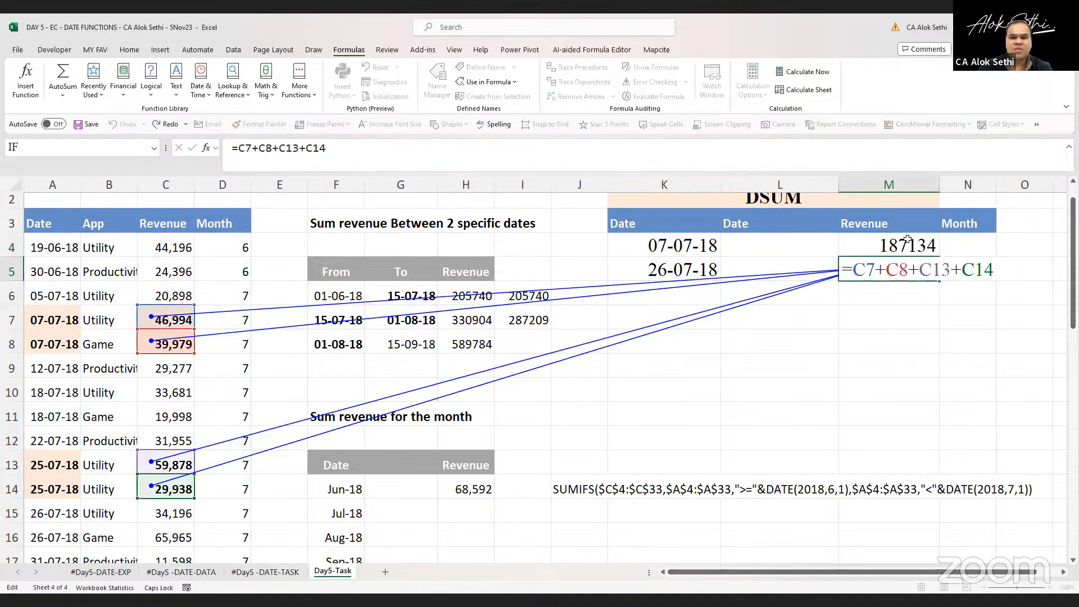
{"action": "key", "text": "Left"}
{"action": "key", "text": "Left"}
{"action": "key", "text": "Left"}
{"action": "key", "text": "Left"}
{"action": "key", "text": "Left"}
{"action": "key", "text": "Left"}
{"action": "key", "text": "Left"}
{"action": "key", "text": "Left"}
{"action": "key", "text": "Left"}
{"action": "key", "text": "Left"}
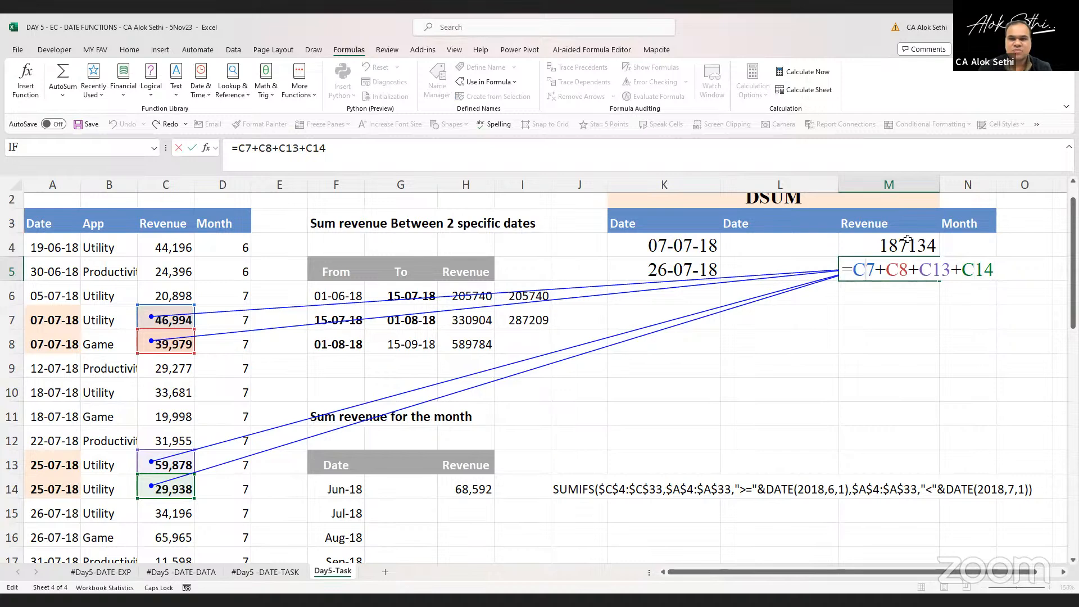
{"action": "key", "text": "Right"}
{"action": "key", "text": "Right"}
{"action": "key", "text": "Right"}
{"action": "key", "text": "Right"}
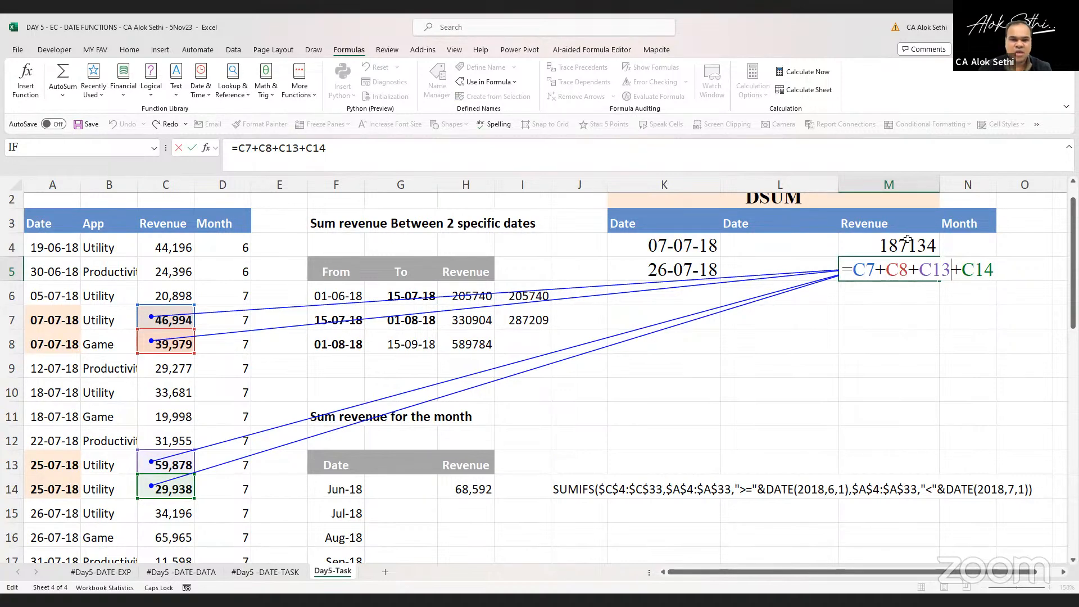
{"action": "key", "text": "BackSpace"}
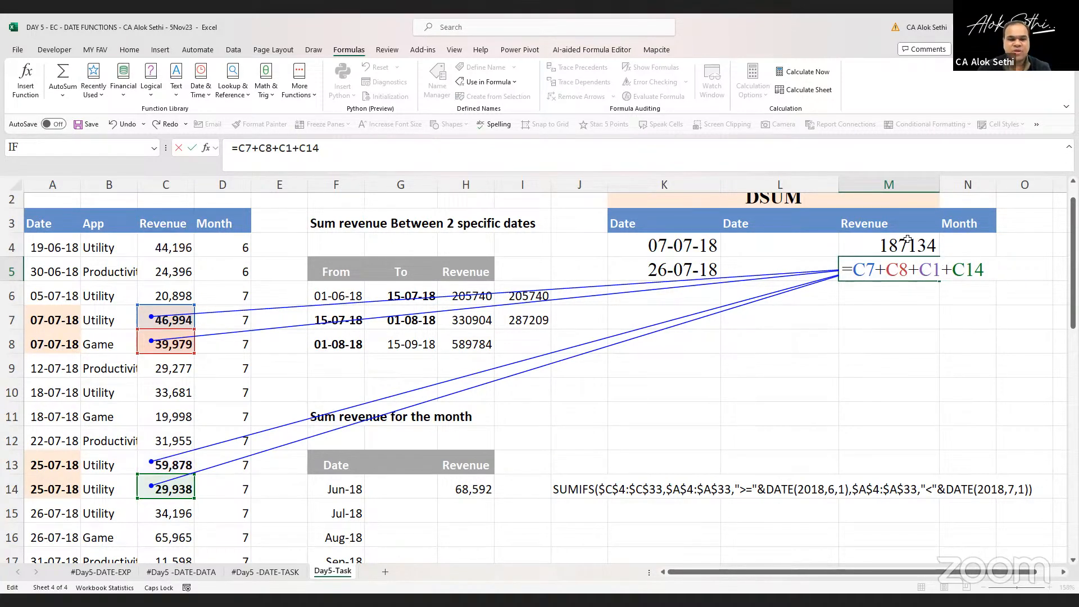
{"action": "type", "text": "5"}
{"action": "key", "text": "Right"}
{"action": "key", "text": "Right"}
{"action": "key", "text": "Right"}
{"action": "key", "text": "Delete"}
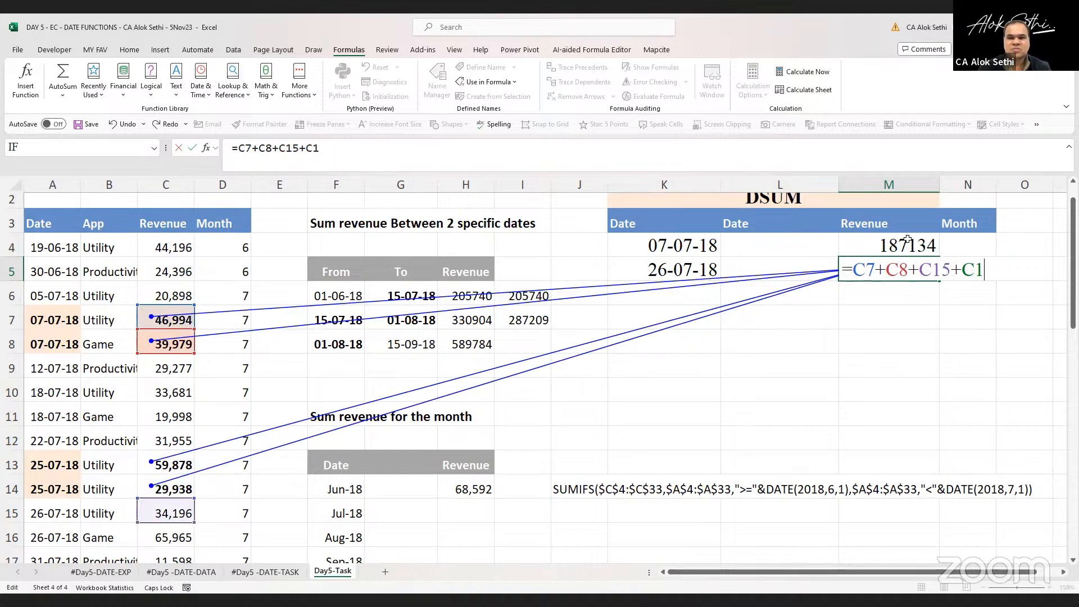
{"action": "type", "text": "6"}
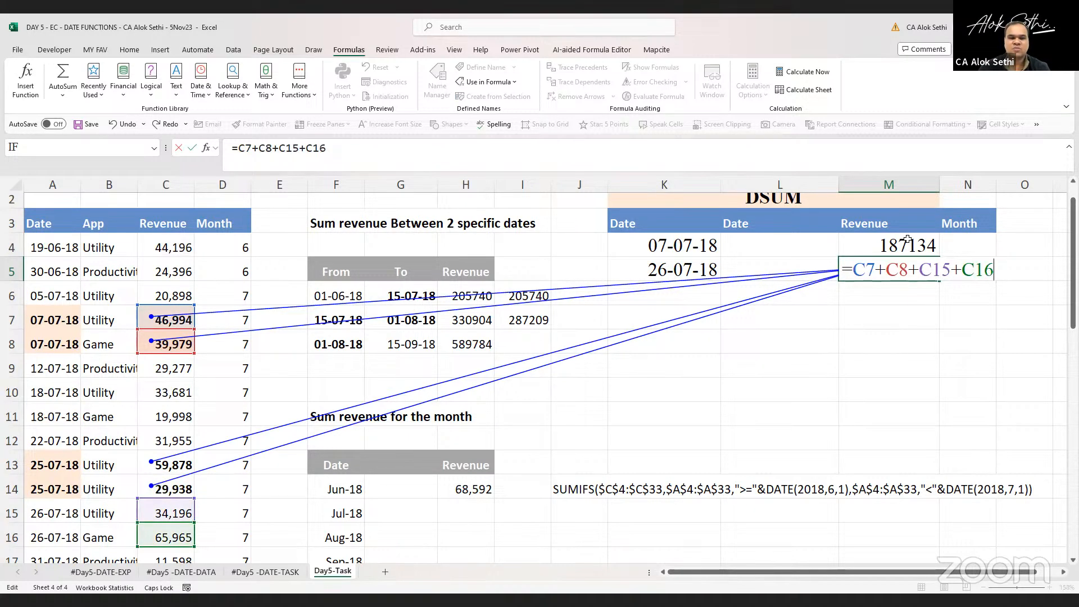
{"action": "key", "text": "Return"}
{"action": "key", "text": "Up"}
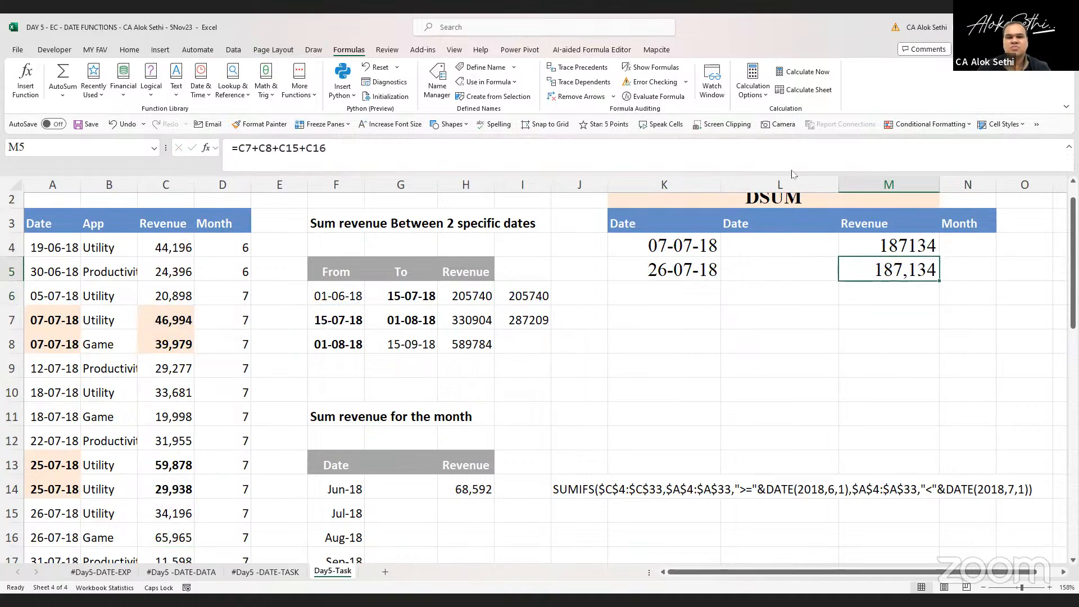
Trace the precedents of the revised M5 formula several times, removing the arrows each time, and review its references
{"action": "left_click", "coordinate": [565, 66]}
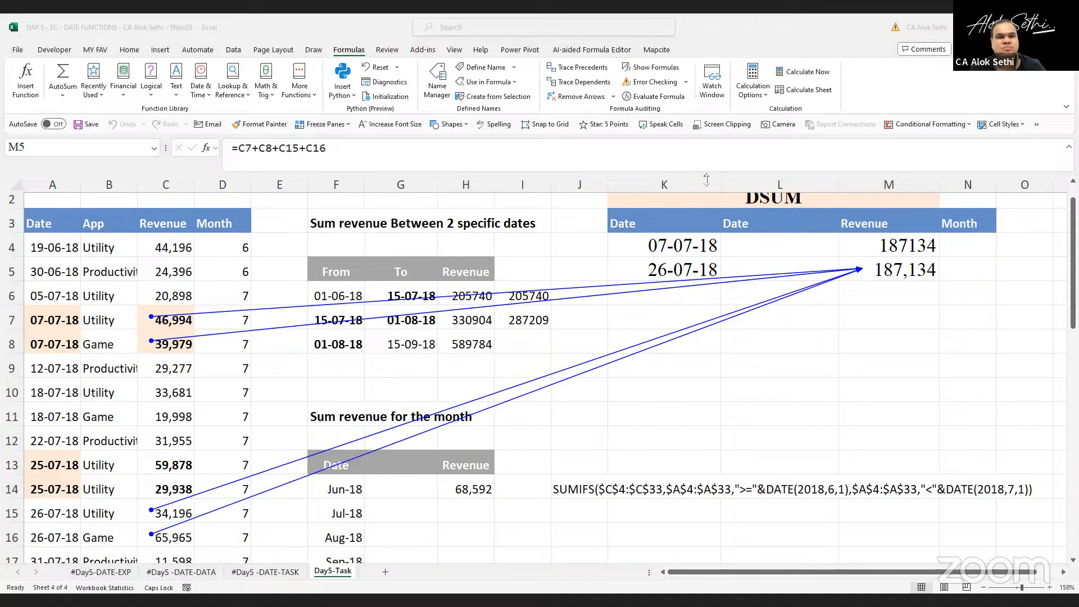
{"action": "left_click", "coordinate": [572, 99]}
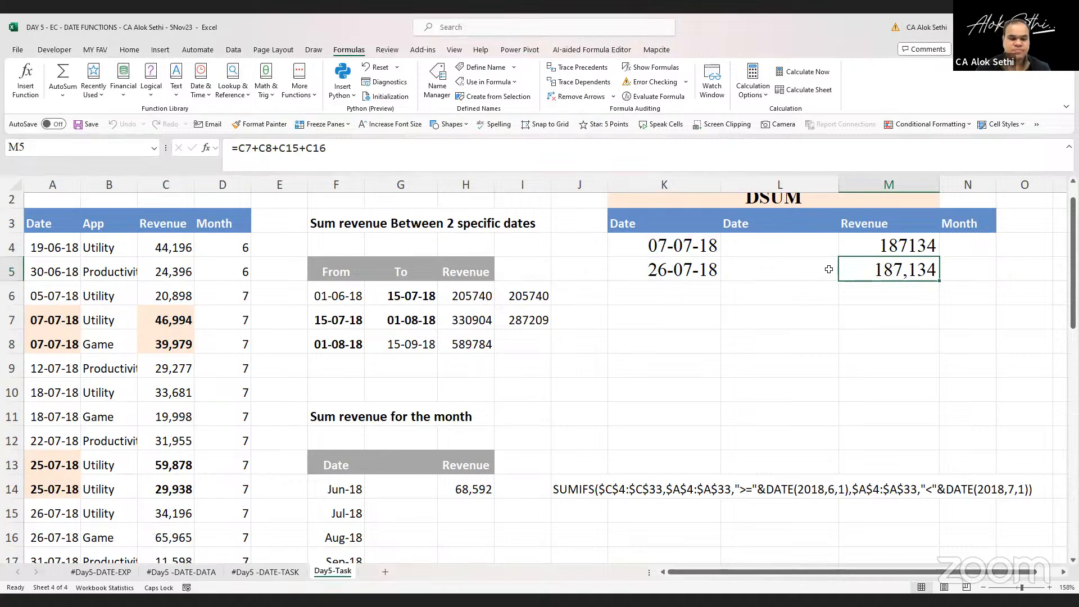
{"action": "key", "text": "F2"}
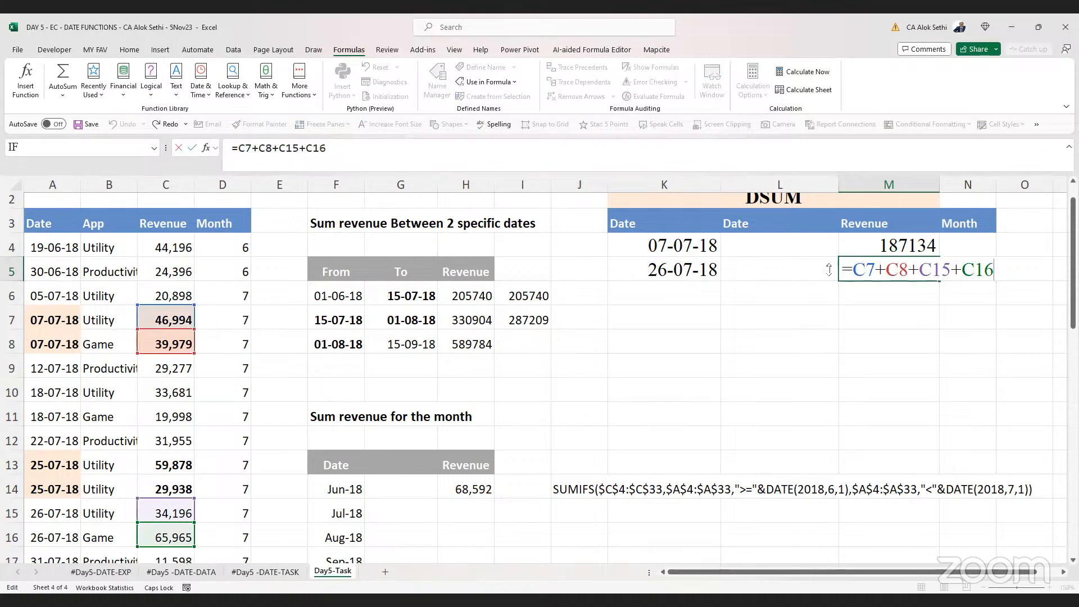
{"action": "key", "text": "ctrl+Return"}
{"action": "left_click", "coordinate": [578, 68]}
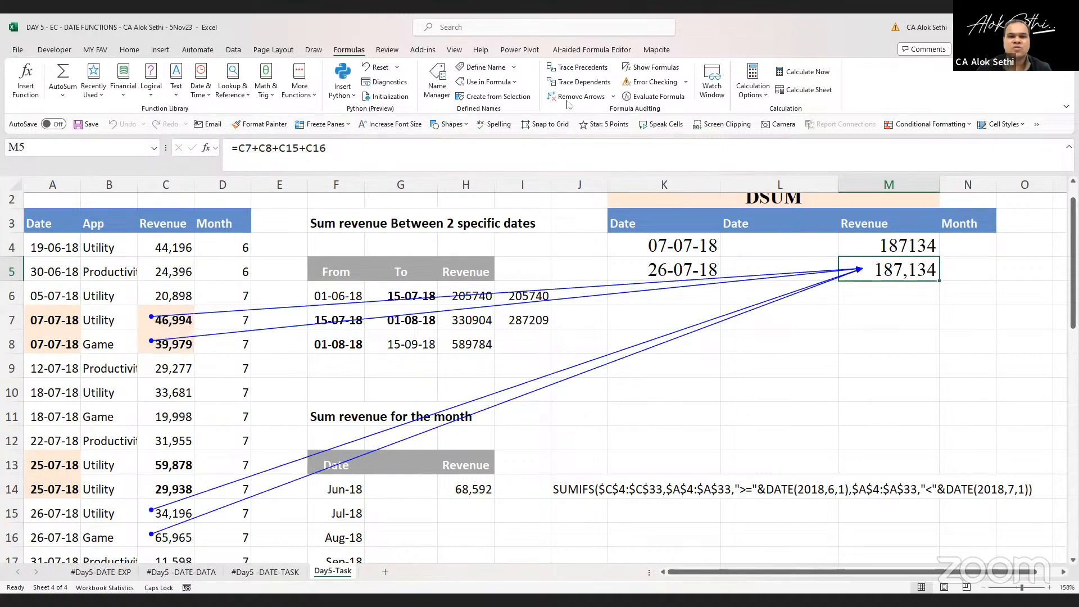
{"action": "left_click", "coordinate": [568, 103]}
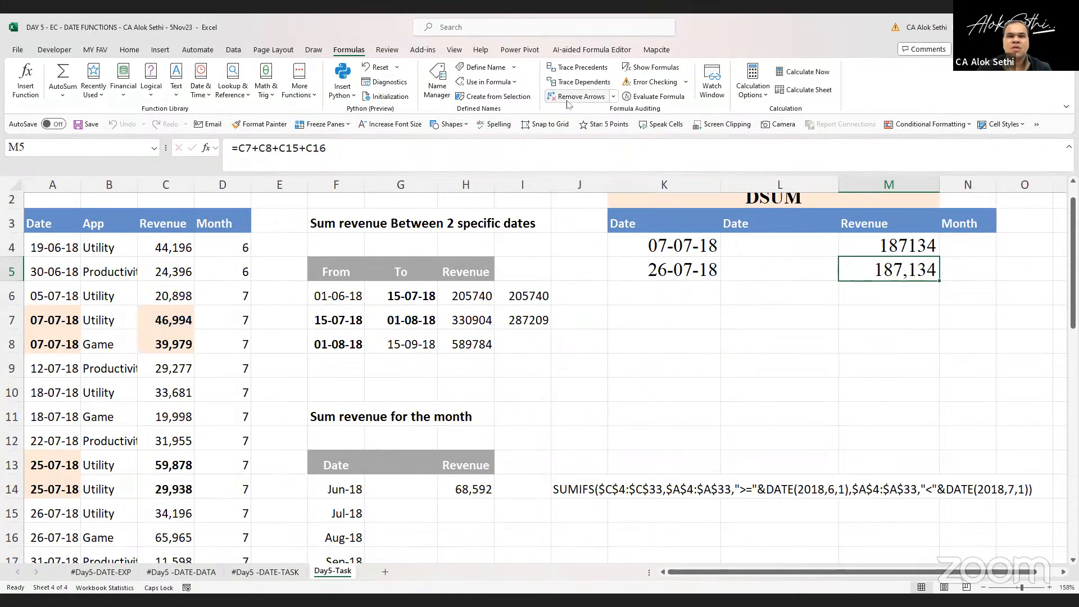
{"action": "left_click", "coordinate": [570, 69]}
{"action": "left_click", "coordinate": [568, 96]}
{"action": "left_click", "coordinate": [568, 68]}
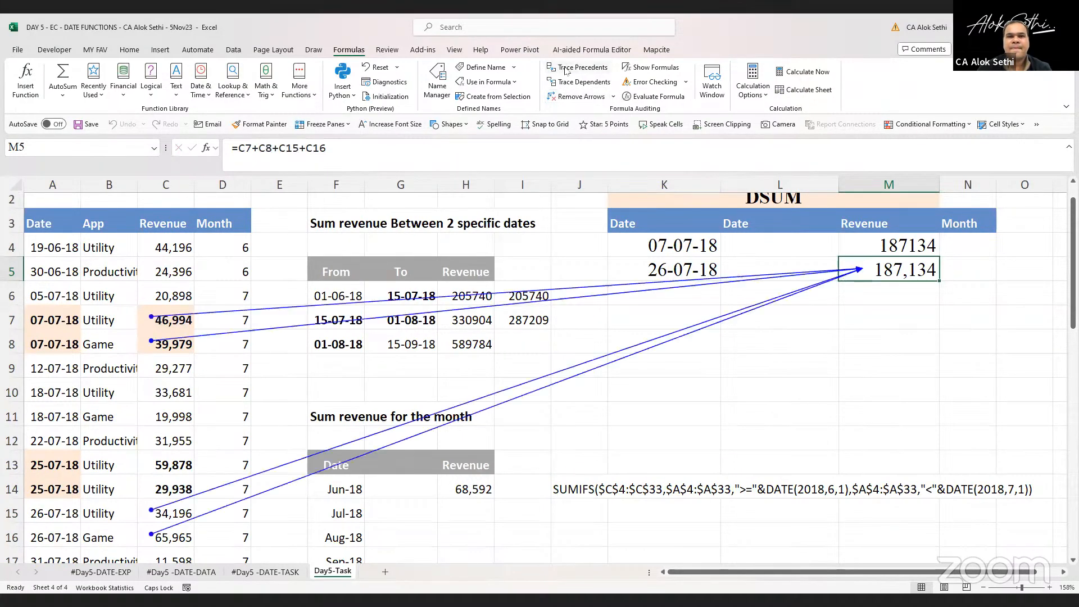
{"action": "left_click", "coordinate": [569, 97]}
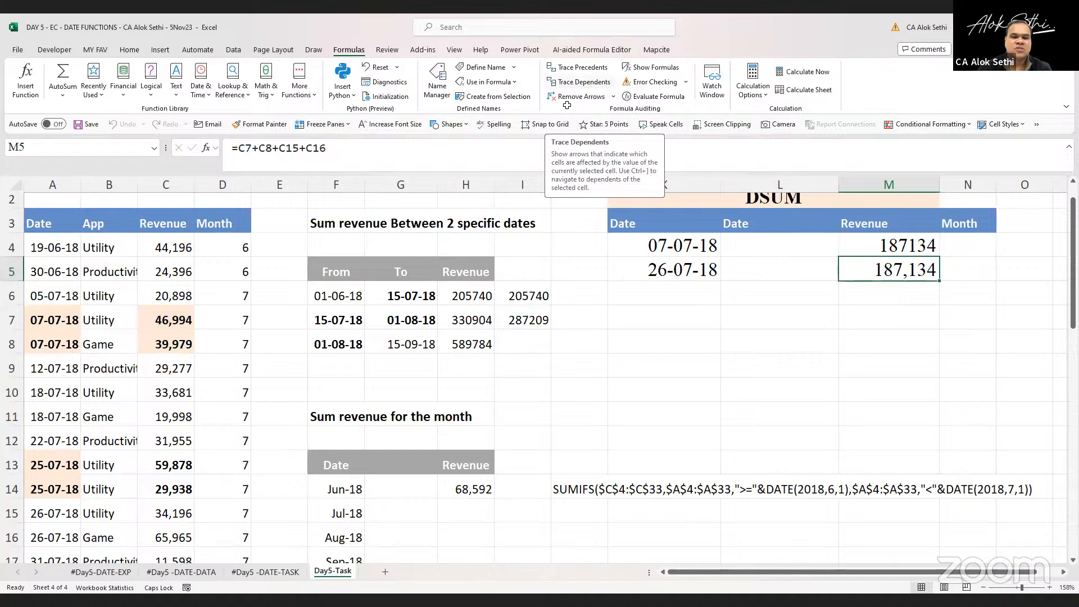
In K8, enter a formula adding I7 and M5
{"action": "left_click", "coordinate": [659, 338]}
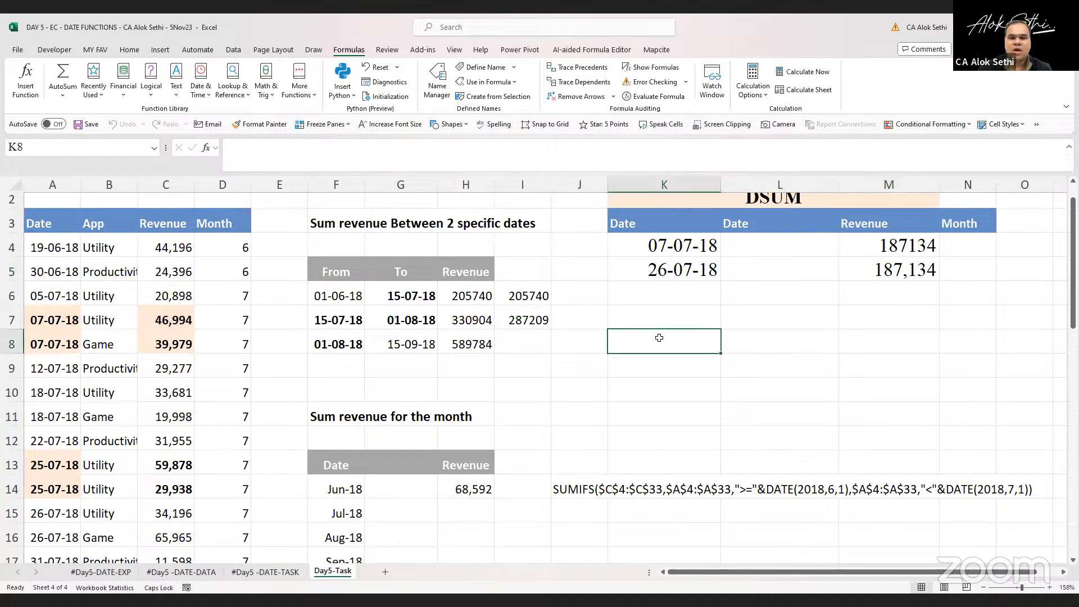
{"action": "type", "text": "="}
{"action": "key", "text": "Left"}
{"action": "key", "text": "Left"}
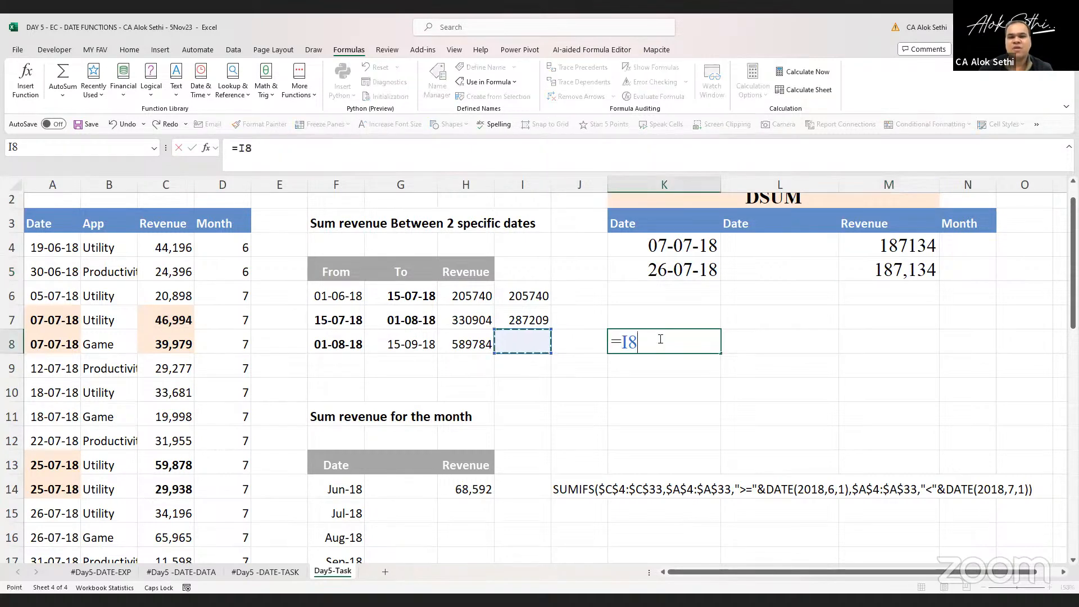
{"action": "key", "text": "Up"}
{"action": "type", "text": "+"}
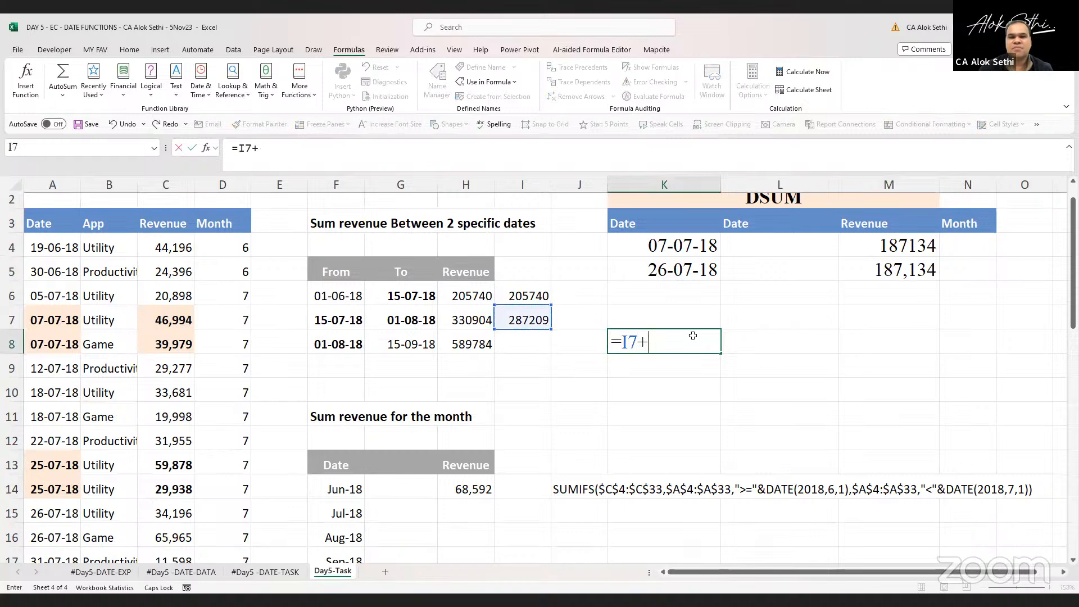
{"action": "left_click", "coordinate": [905, 266]}
{"action": "key", "text": "Return"}
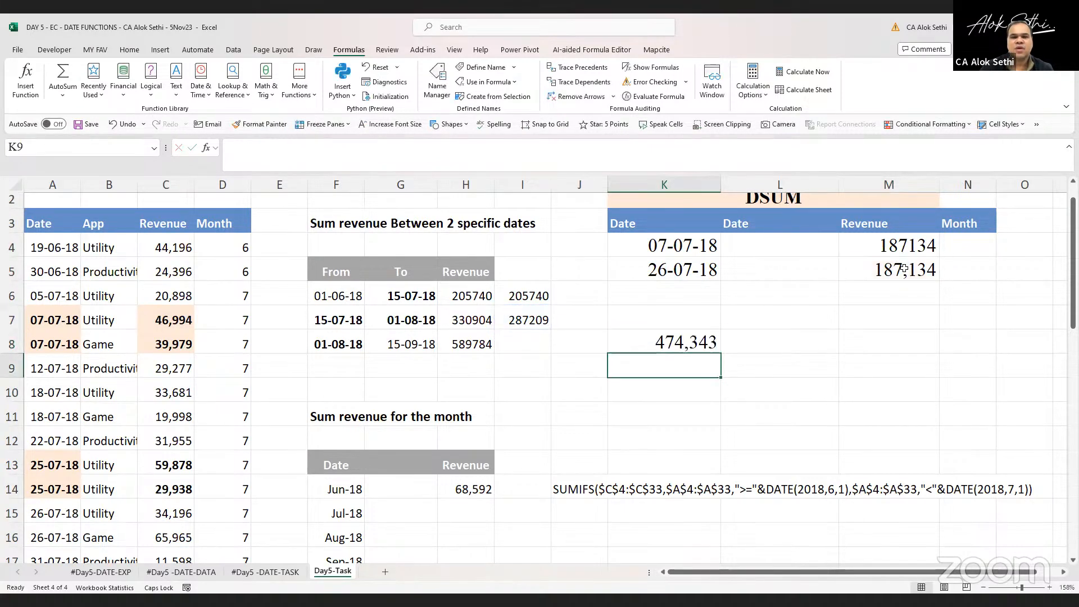
{"action": "key", "text": "Up"}
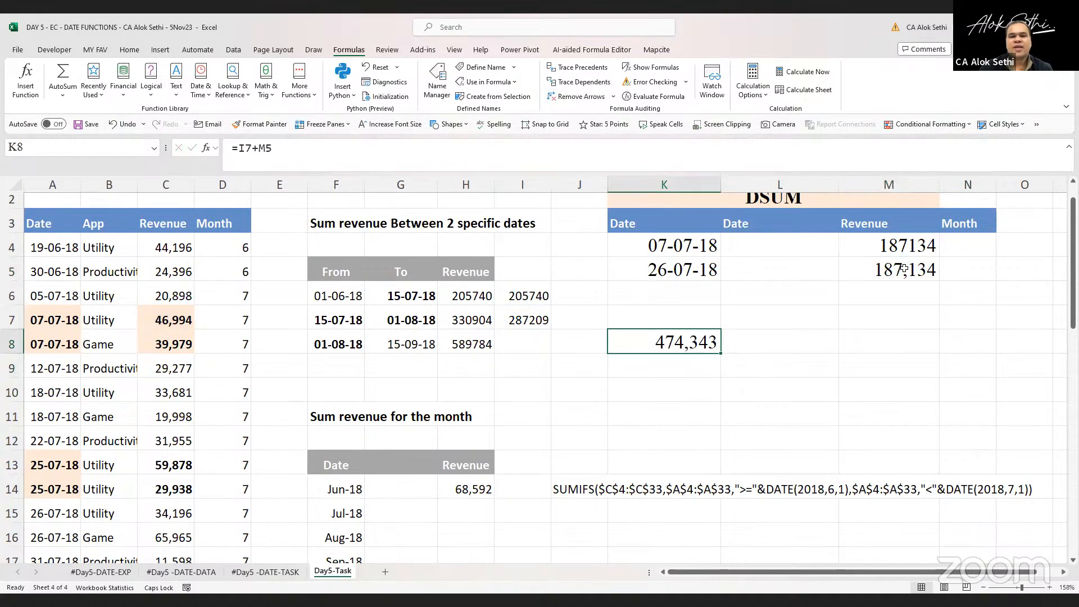
Trace the precedents of the K8 formula, then remove the arrows
{"action": "left_click", "coordinate": [584, 68]}
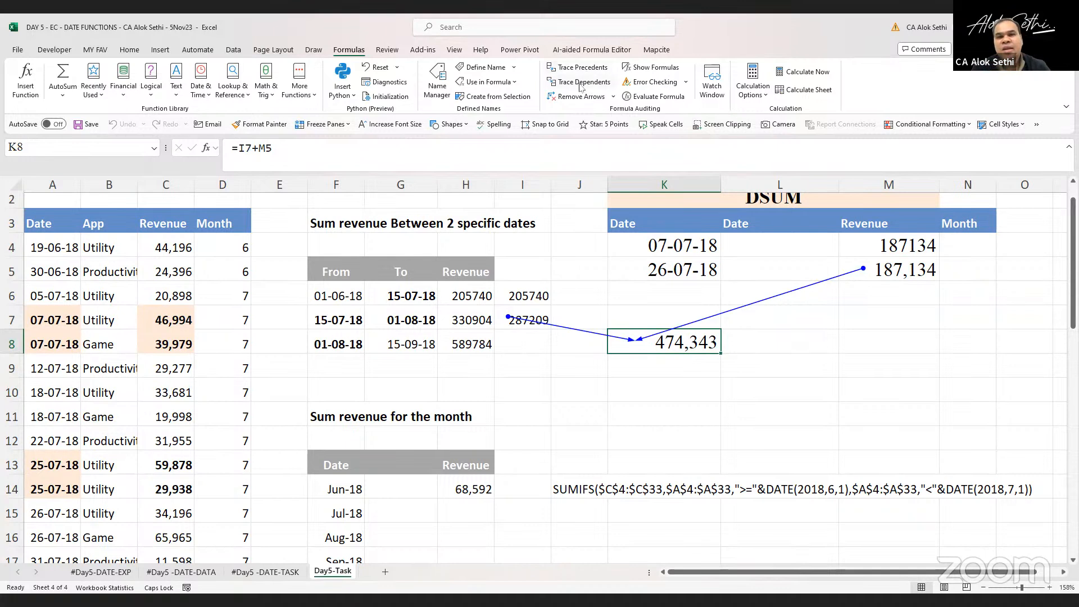
{"action": "left_click", "coordinate": [581, 96]}
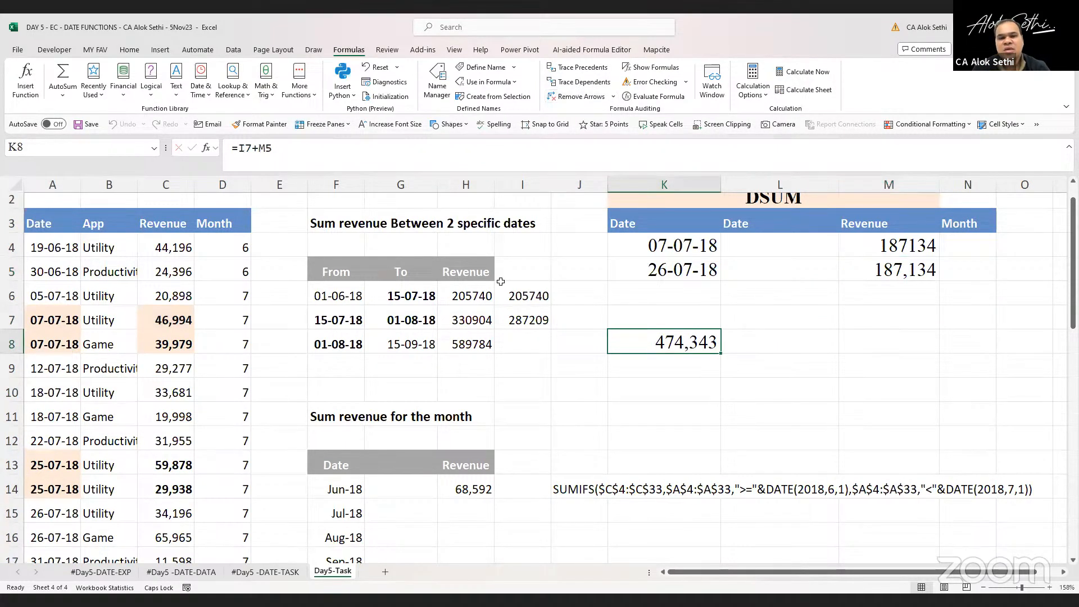
Trace the dependents of I7 and of M5, then remove the tracer arrows
{"action": "left_click", "coordinate": [533, 319]}
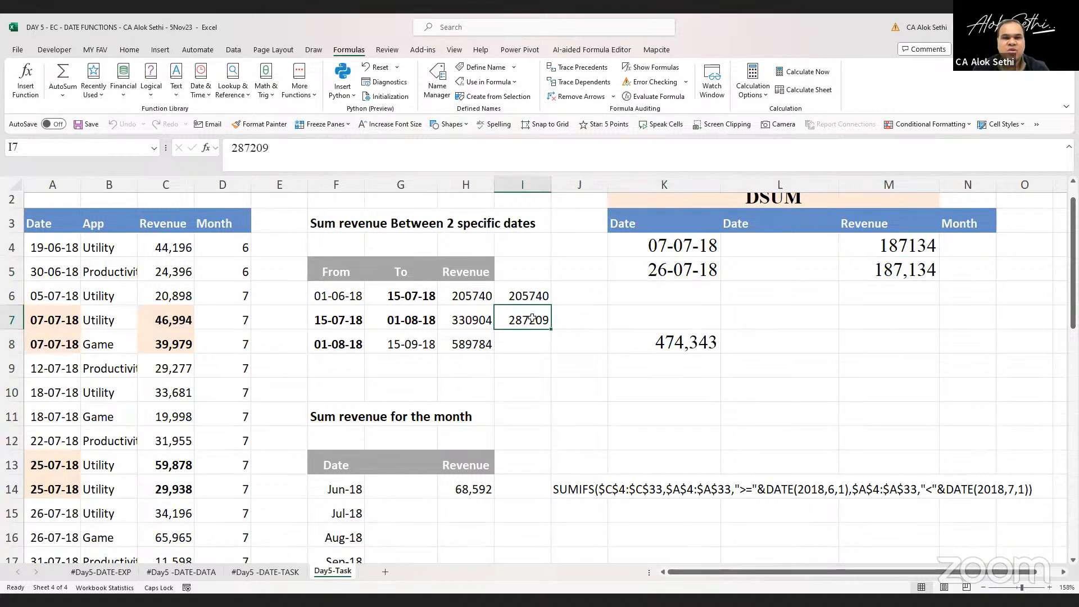
{"action": "left_click", "coordinate": [571, 86]}
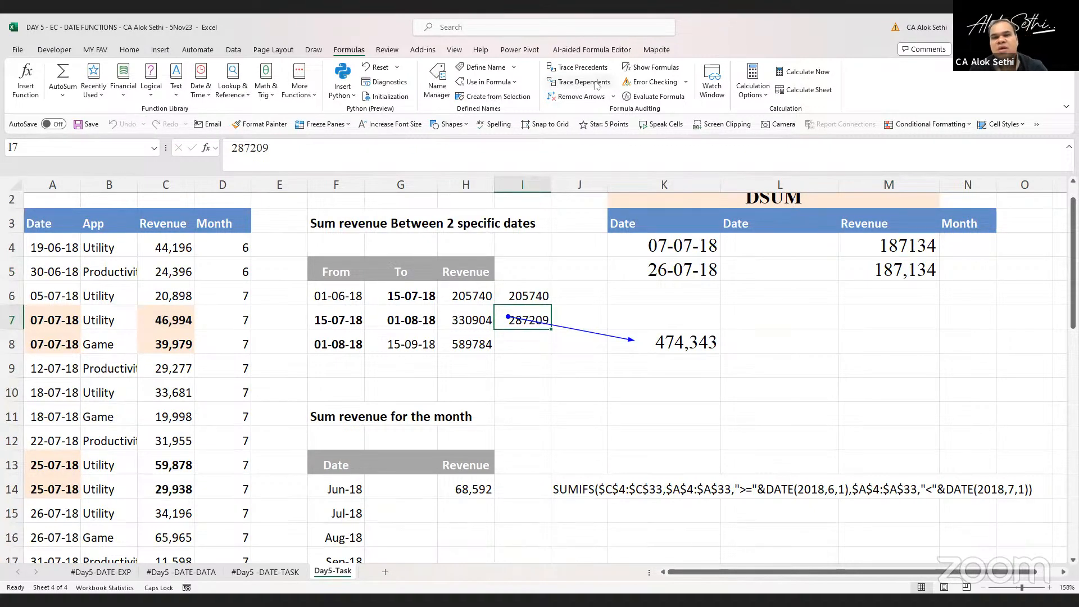
{"action": "left_click", "coordinate": [903, 270]}
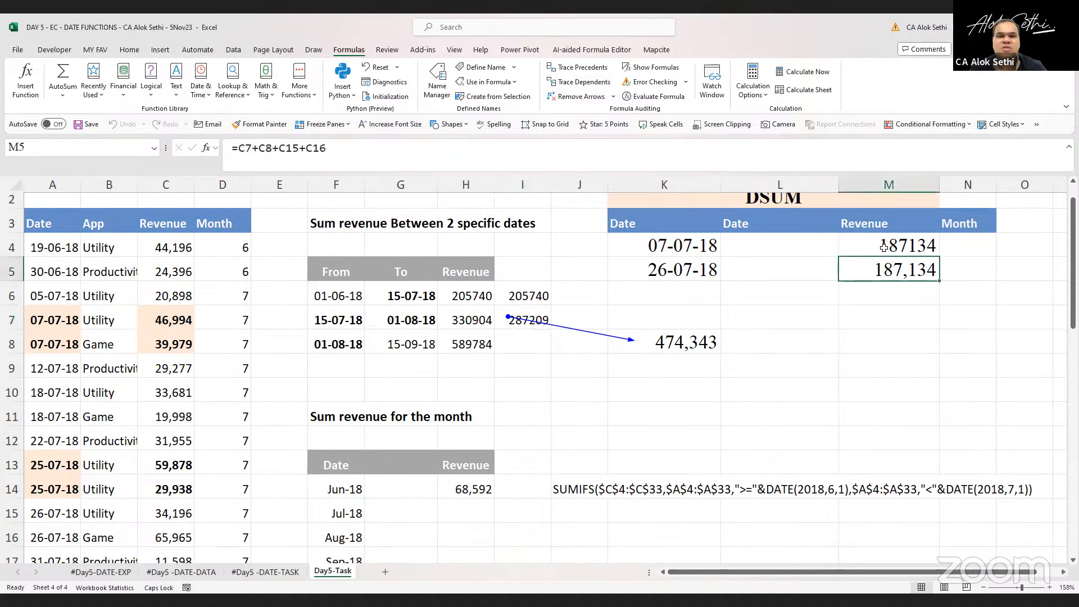
{"action": "left_click", "coordinate": [587, 82]}
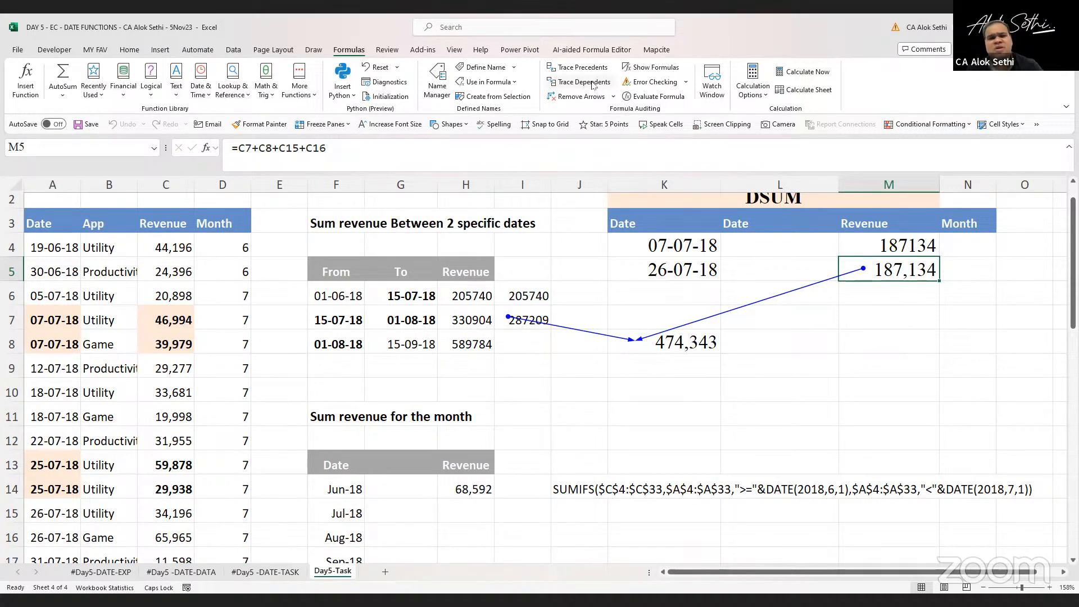
{"action": "left_click", "coordinate": [579, 96]}
{"action": "scroll", "coordinate": [617, 353], "scroll_direction": "down", "scroll_amount": 3}
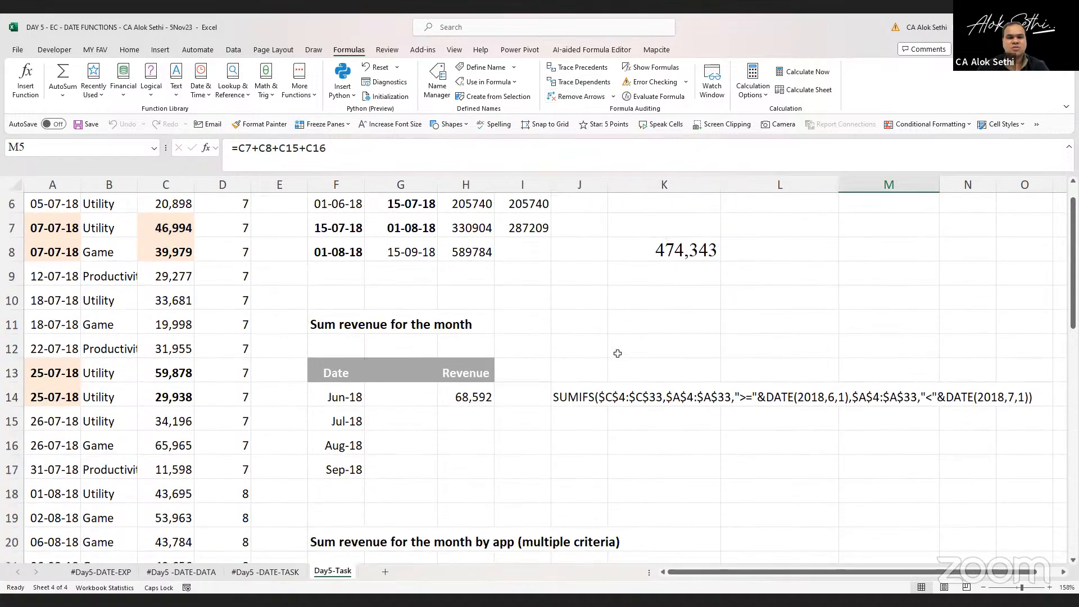
{"action": "scroll", "coordinate": [617, 353], "scroll_direction": "down", "scroll_amount": 1}
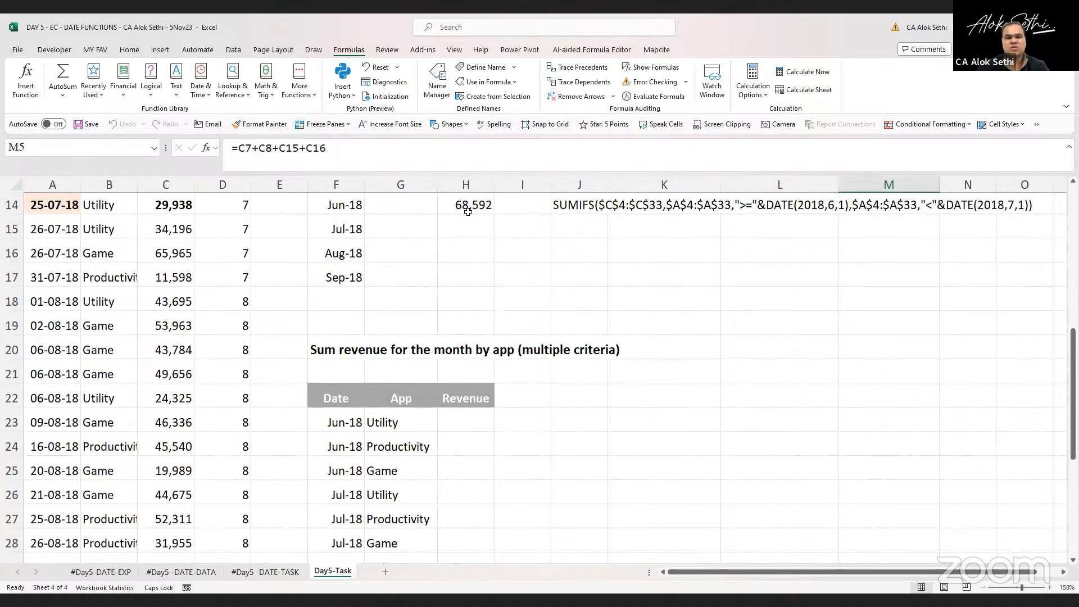
{"action": "left_click", "coordinate": [467, 298]}
{"action": "scroll", "coordinate": [476, 385], "scroll_direction": "down", "scroll_amount": 2}
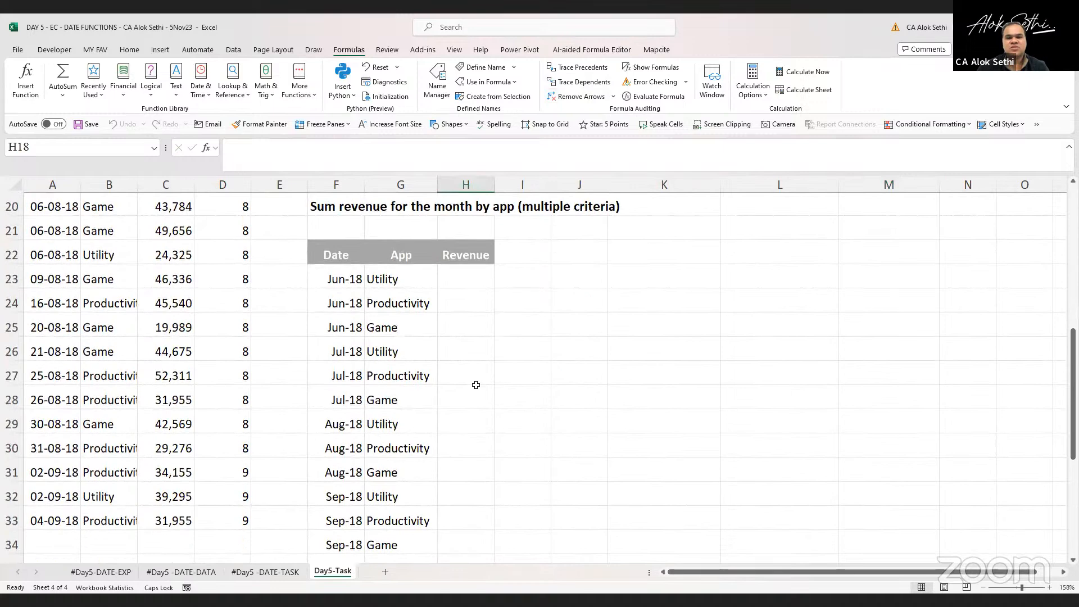
{"action": "scroll", "coordinate": [476, 385], "scroll_direction": "up", "scroll_amount": 1}
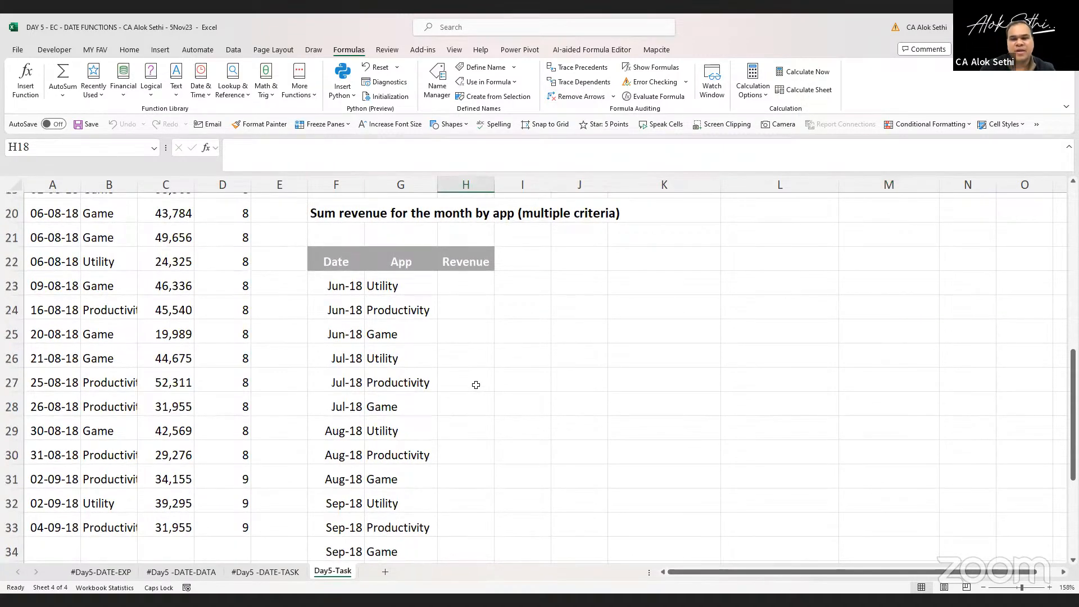
{"action": "scroll", "coordinate": [476, 385], "scroll_direction": "up", "scroll_amount": 3}
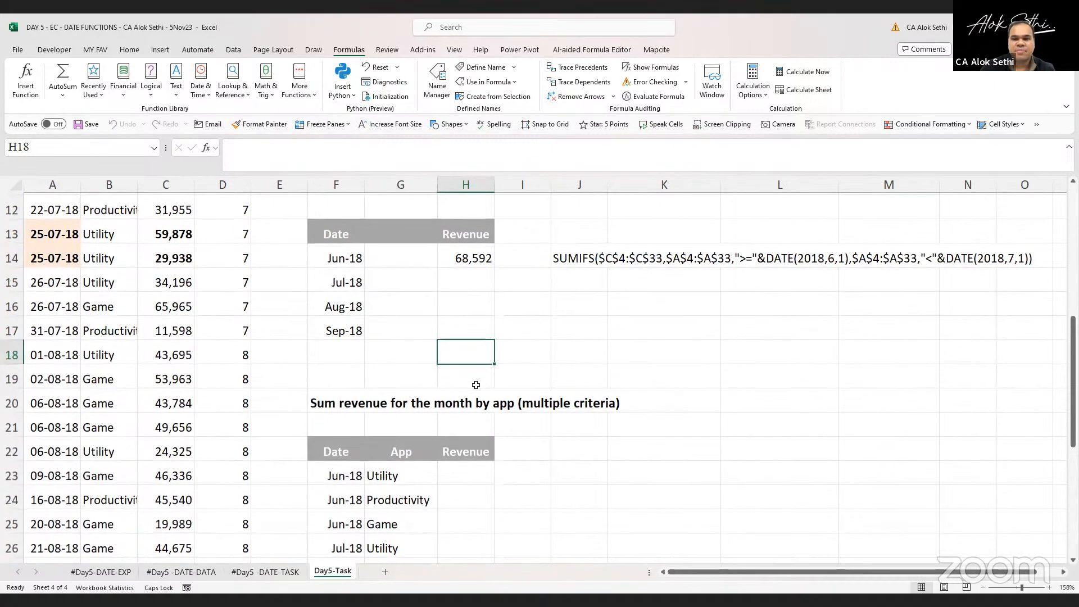
{"action": "scroll", "coordinate": [476, 385], "scroll_direction": "down", "scroll_amount": 2}
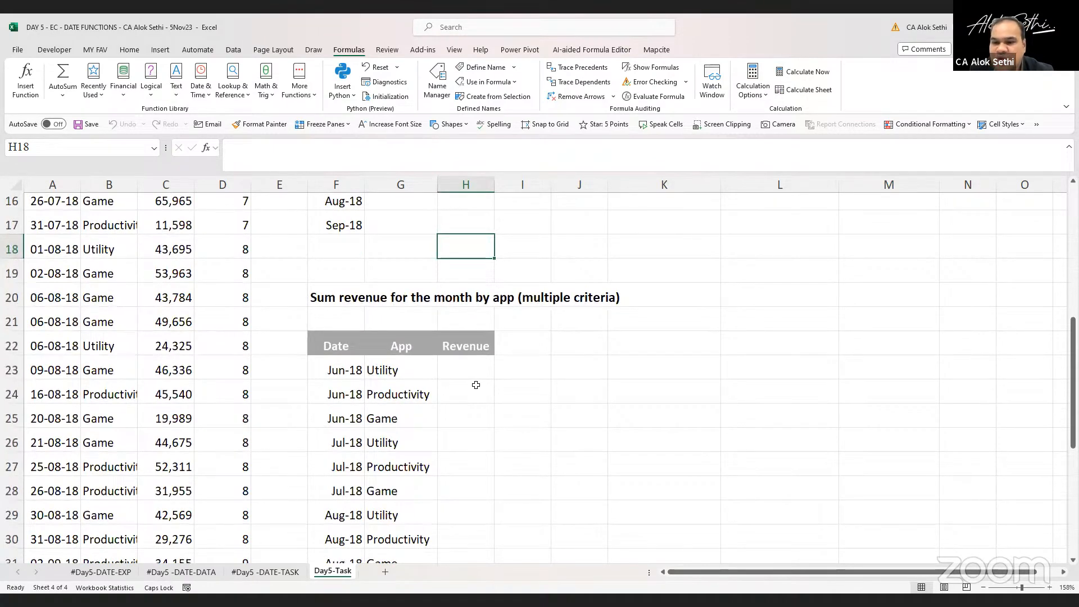
{"action": "scroll", "coordinate": [476, 385], "scroll_direction": "up", "scroll_amount": 4}
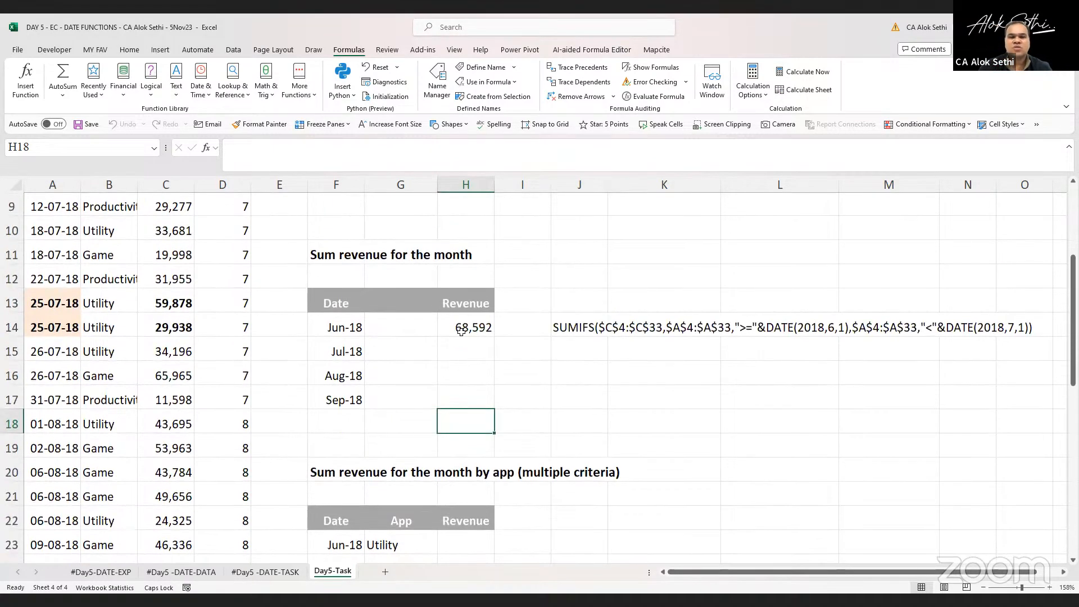
Review the SUMIF formula in H14 and the MONTH formula in the helper column D4
{"action": "left_click", "coordinate": [461, 330]}
{"action": "double_click", "coordinate": [461, 331]}
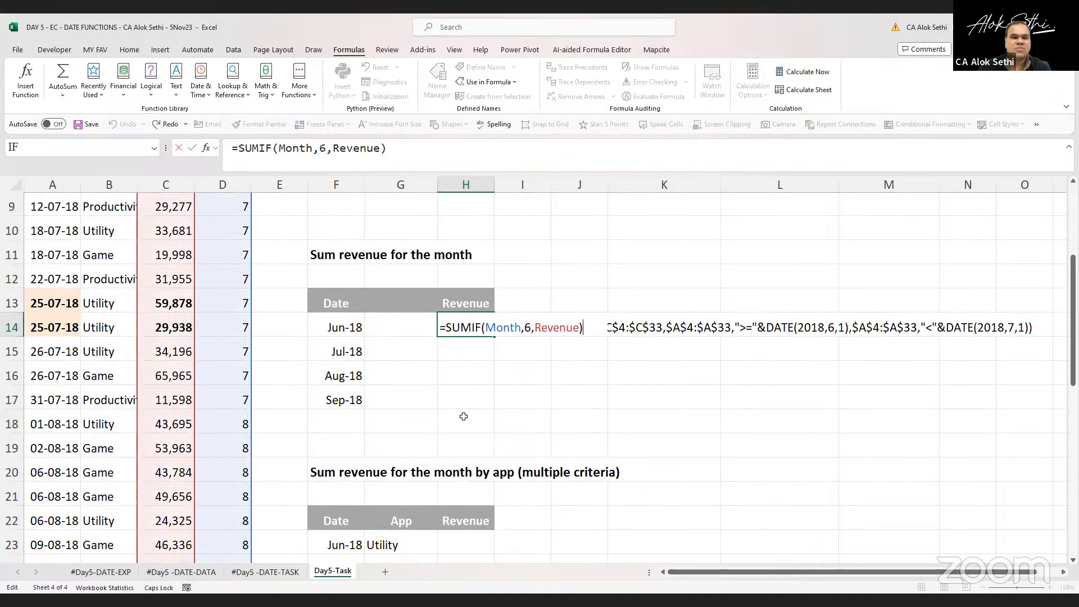
{"action": "scroll", "coordinate": [464, 417], "scroll_direction": "up", "scroll_amount": 3}
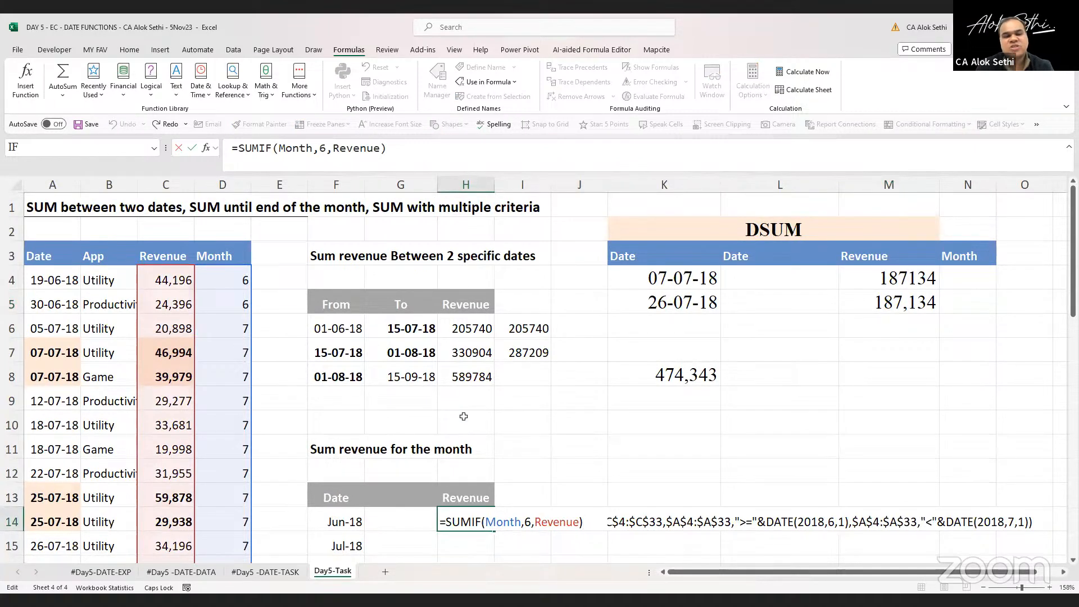
{"action": "left_click", "coordinate": [209, 269]}
{"action": "double_click", "coordinate": [223, 271]}
{"action": "key", "text": "Escape"}
{"action": "scroll", "coordinate": [475, 439], "scroll_direction": "down", "scroll_amount": 2}
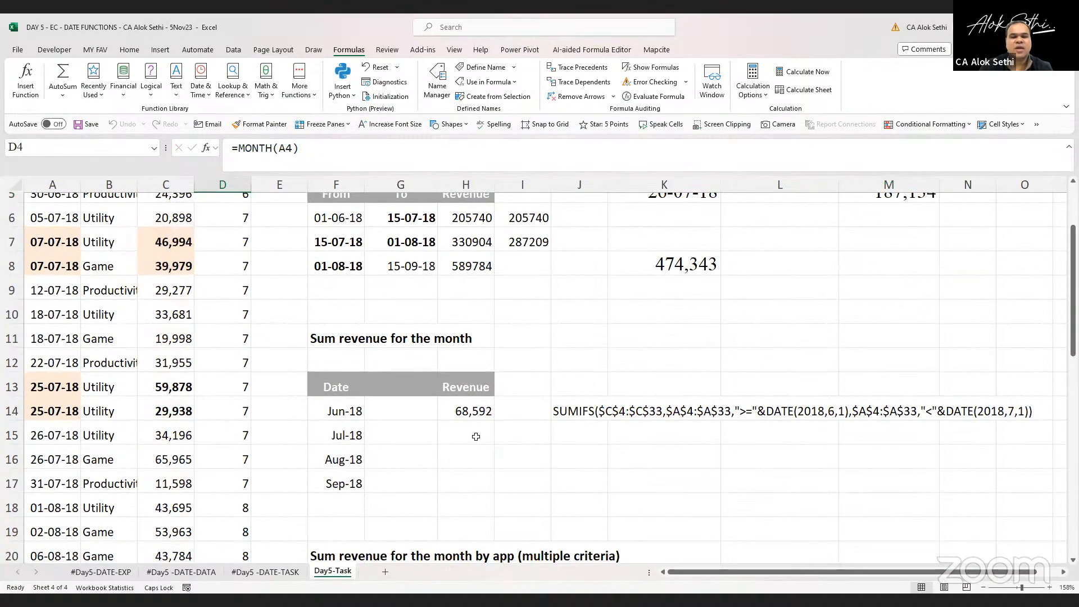
In H15, enter a SUMIF formula summing Revenue where the Month range equals 7
{"action": "left_click", "coordinate": [475, 437]}
{"action": "type", "text": "="}
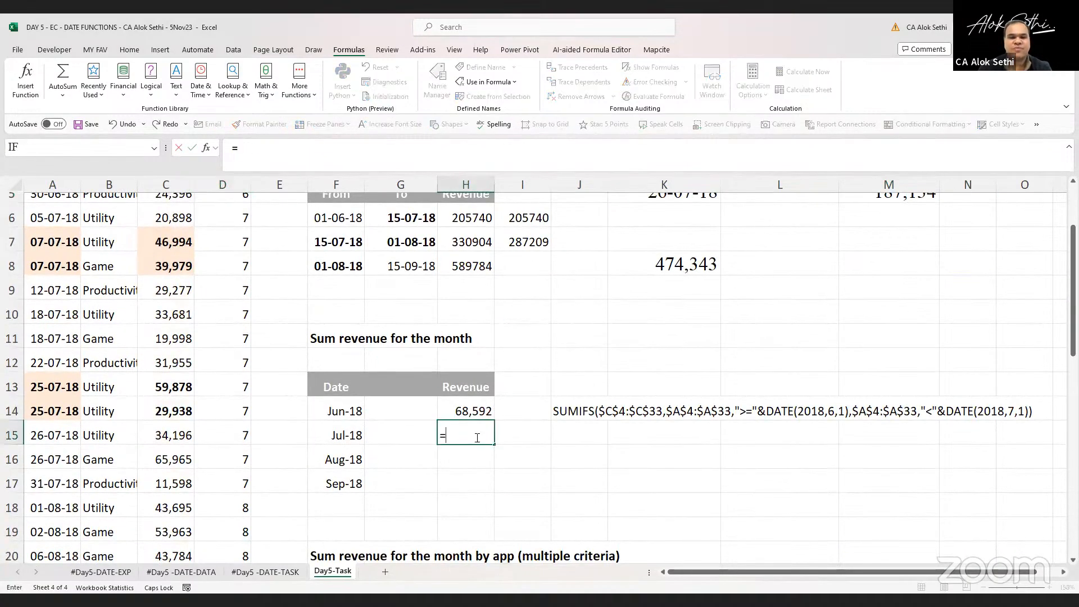
{"action": "type", "text": "SUMF"}
{"action": "key", "text": "BackSpace"}
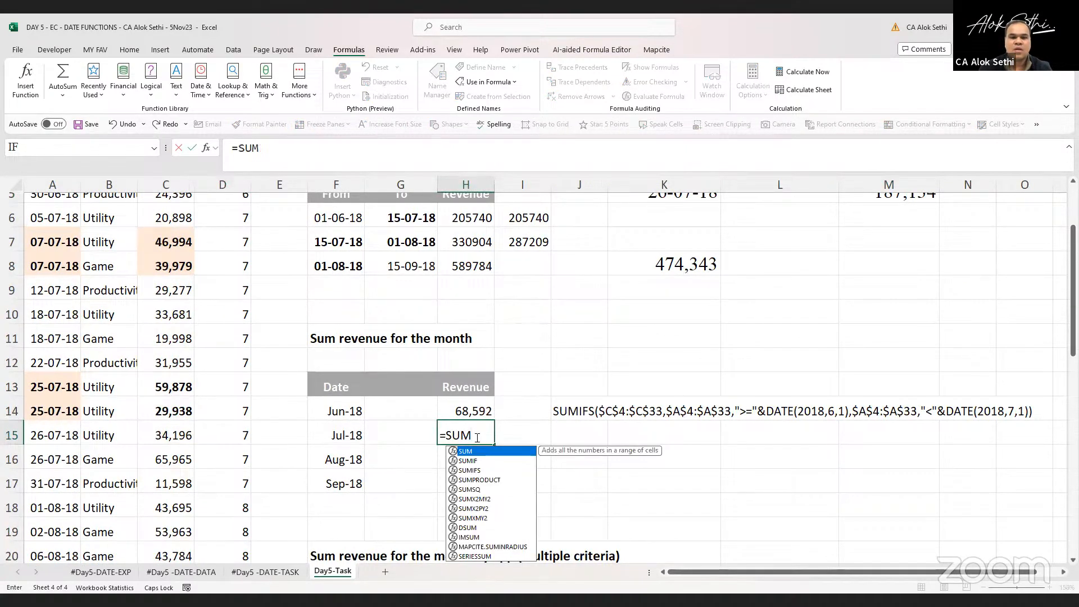
{"action": "type", "text": "IF("}
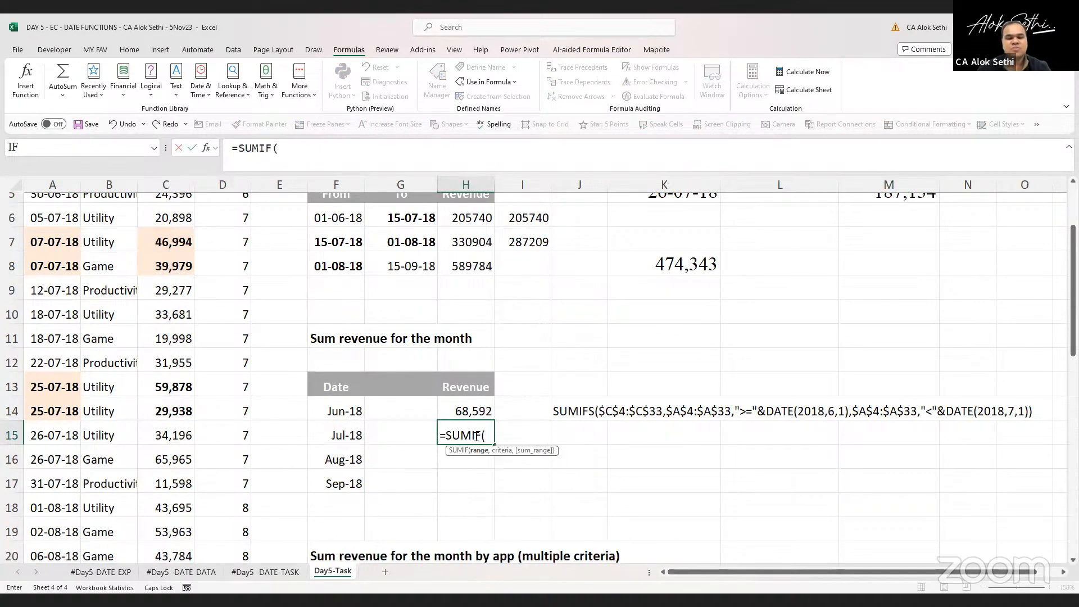
{"action": "type", "text": "DATE,"}
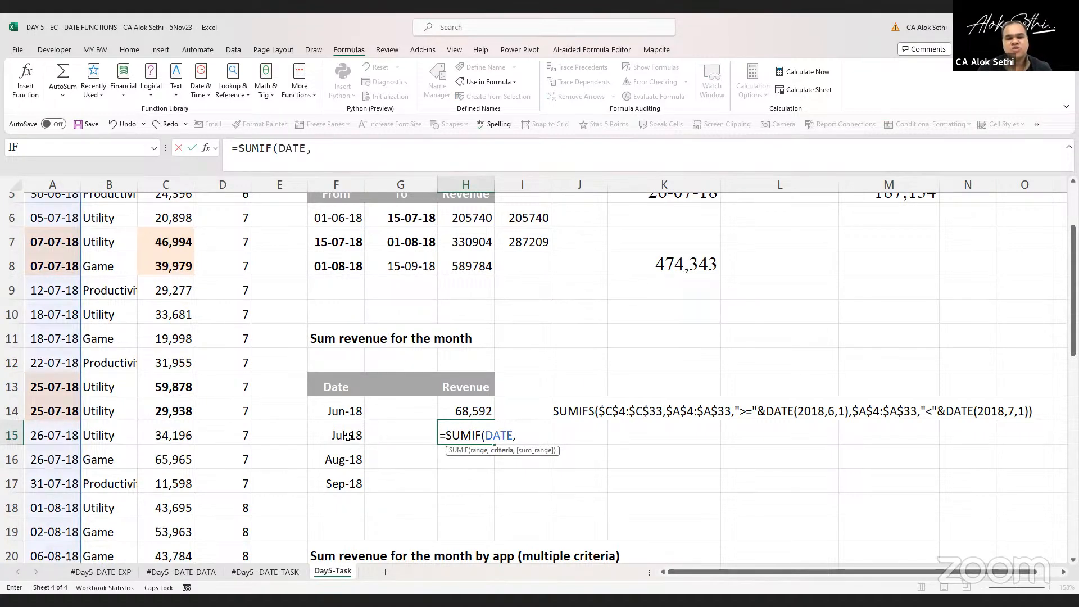
{"action": "type", "text": "7,"}
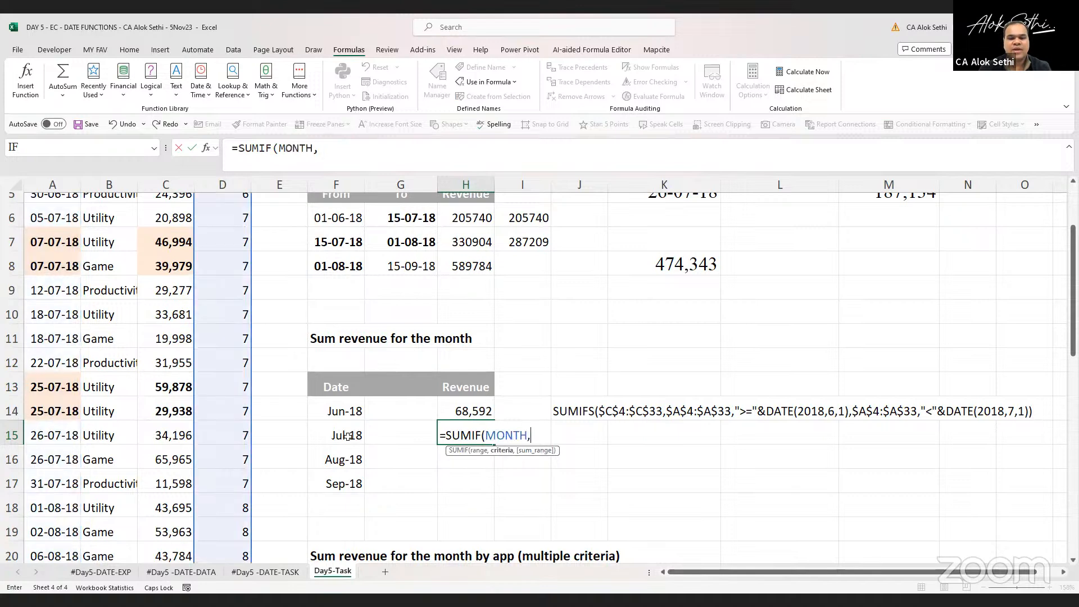
{"action": "type", "text": "7,"}
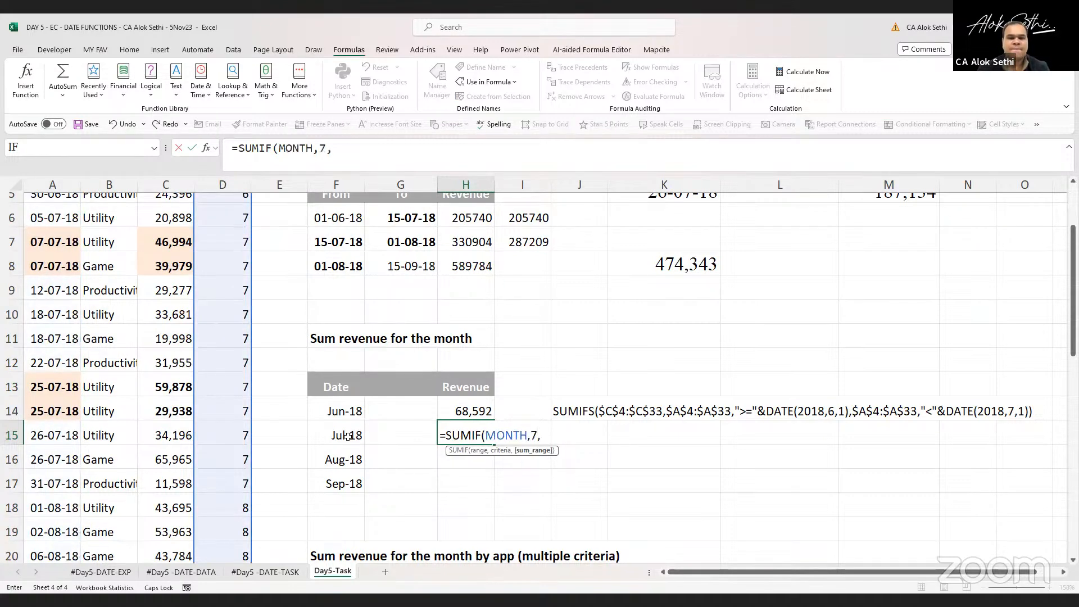
{"action": "key", "text": "Return"}
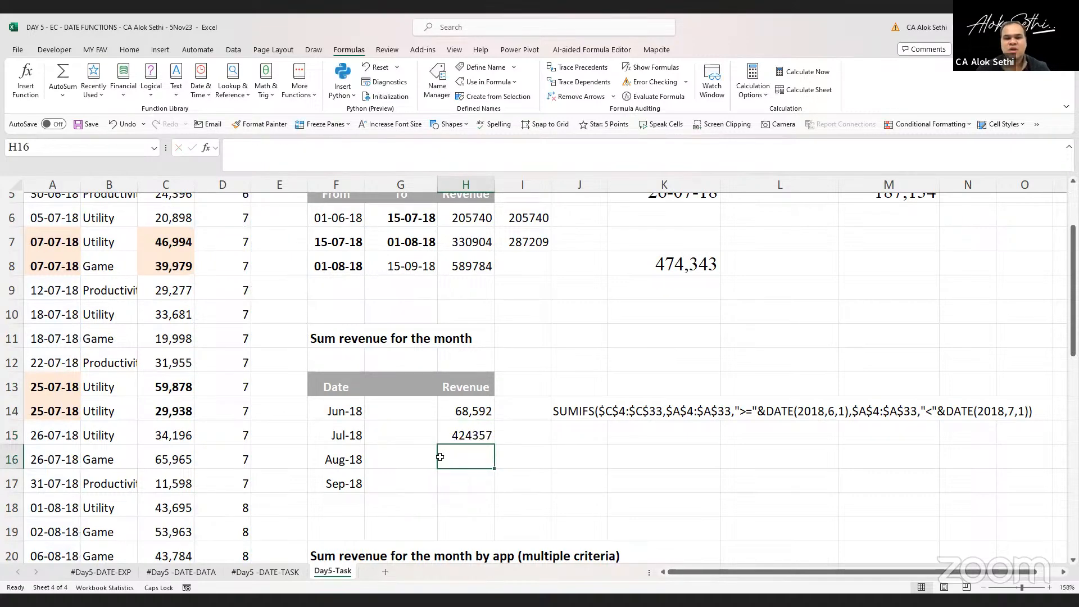
Fill the H15 formula down through H17
{"action": "left_click", "coordinate": [449, 432]}
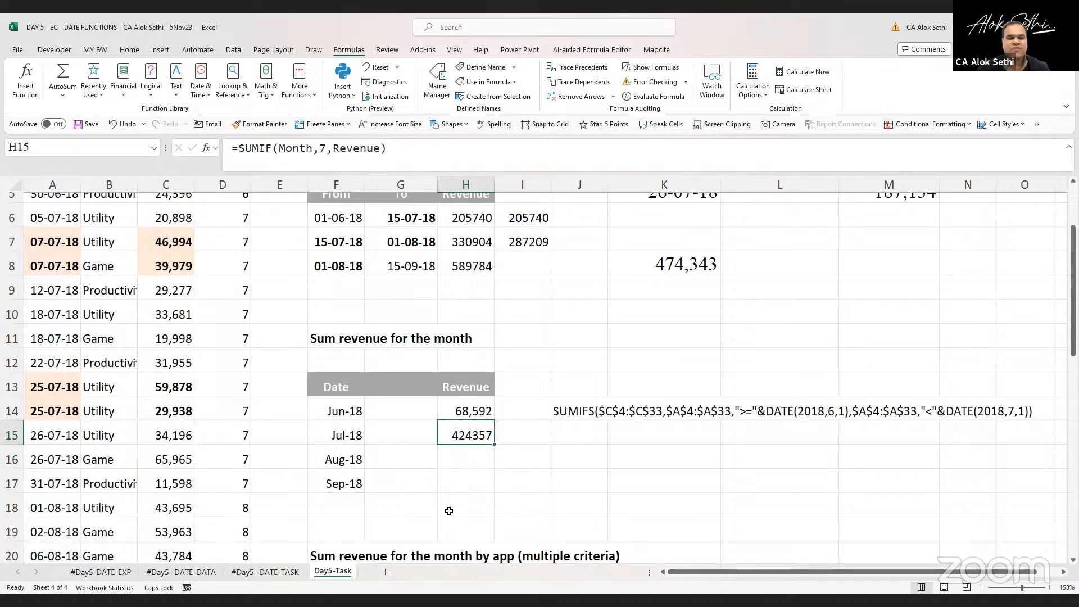
{"action": "key", "text": "F2"}
{"action": "key", "text": "Escape"}
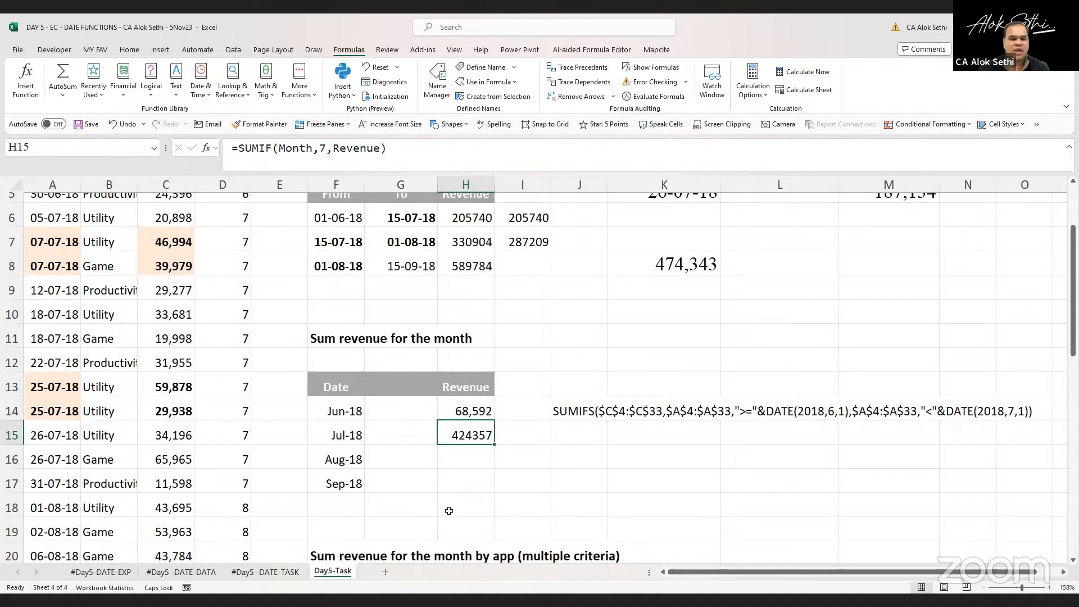
{"action": "key", "text": "shift+Down"}
{"action": "key", "text": "shift+Down"}
{"action": "key", "text": "ctrl+d"}
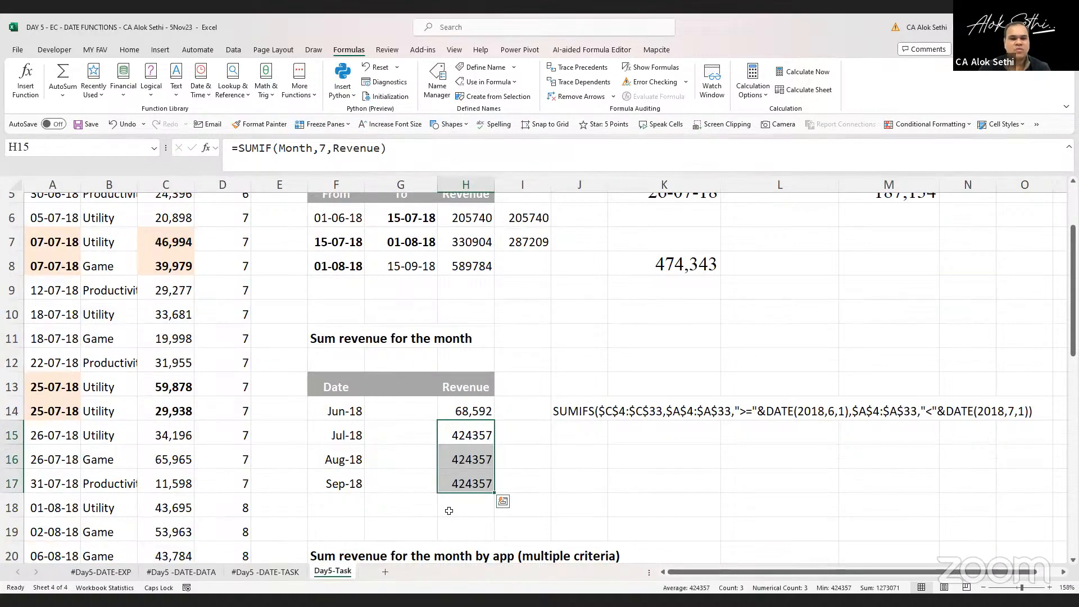
Change the month criterion in the H16 formula to 8
{"action": "key", "text": "Up"}
{"action": "key", "text": "Down"}
{"action": "key", "text": "Down"}
{"action": "key", "text": "Down"}
{"action": "key", "text": "Up"}
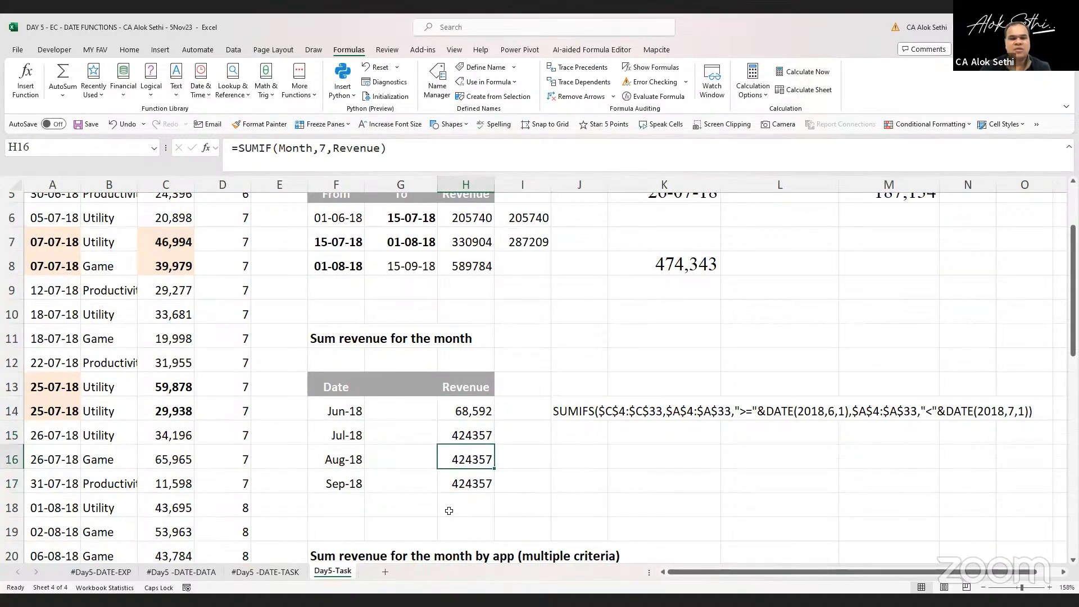
{"action": "key", "text": "F2"}
{"action": "key", "text": "Left"}
{"action": "key", "text": "Left"}
{"action": "key", "text": "Left"}
{"action": "key", "text": "Left"}
{"action": "key", "text": "Left"}
{"action": "key", "text": "Left"}
{"action": "key", "text": "Left"}
{"action": "key", "text": "Left"}
{"action": "key", "text": "Left"}
{"action": "key", "text": "BackSpace"}
{"action": "type", "text": "8"}
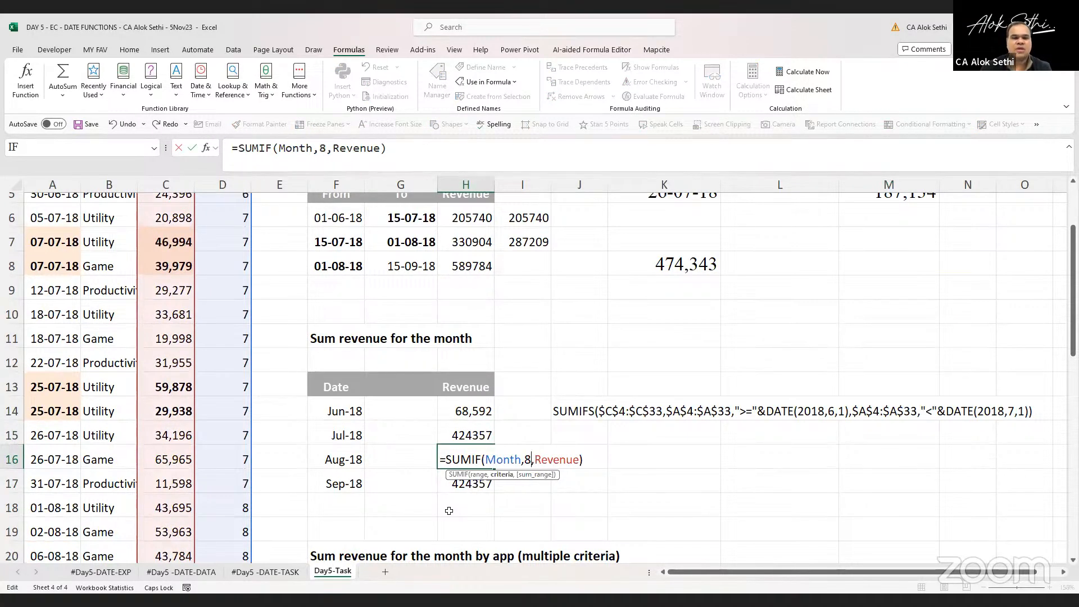
{"action": "key", "text": "Return"}
Change the month criterion in the H17 formula to 9
{"action": "key", "text": "F2"}
{"action": "key", "text": "Left"}
{"action": "key", "text": "Left"}
{"action": "key", "text": "Left"}
{"action": "key", "text": "Left"}
{"action": "key", "text": "Left"}
{"action": "key", "text": "Left"}
{"action": "key", "text": "Left"}
{"action": "key", "text": "Left"}
{"action": "key", "text": "BackSpace"}
{"action": "type", "text": "9"}
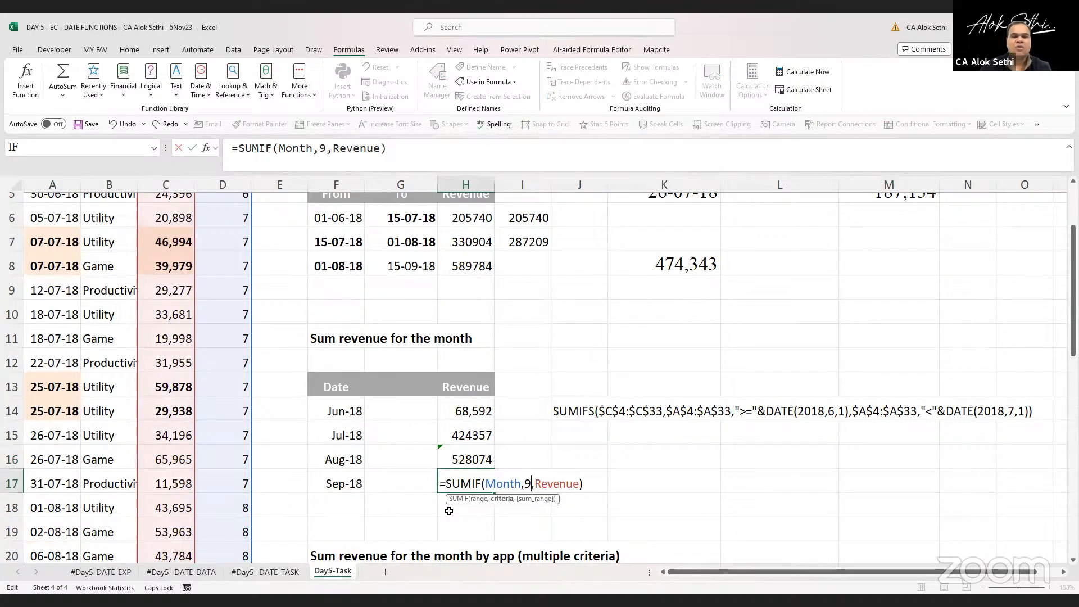
{"action": "key", "text": "Return"}
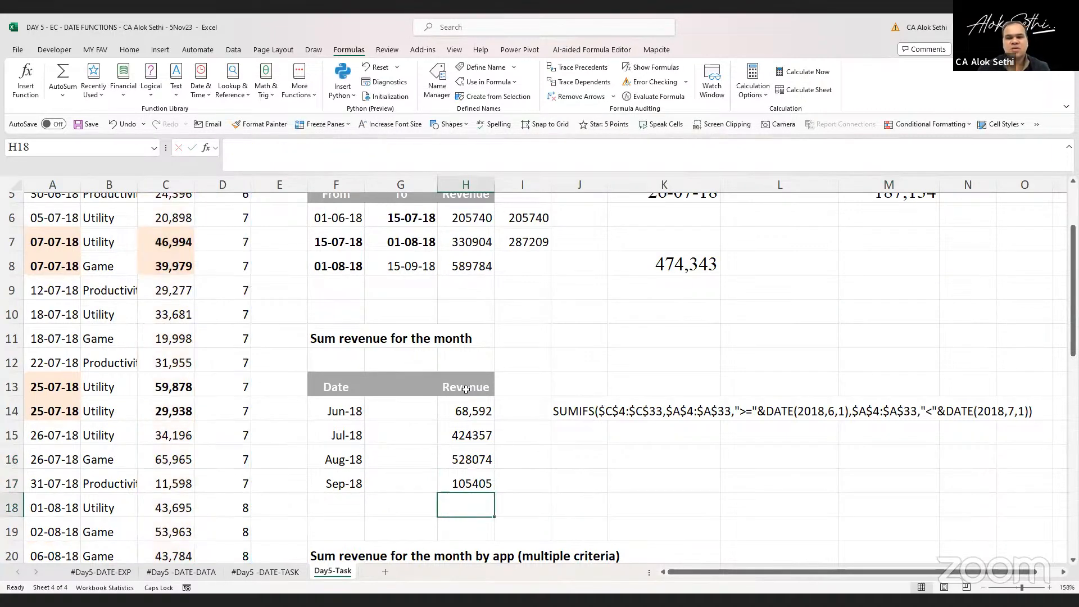
Copy the DSUM criteria header row (Date, Date, Revenue, Month) into row 22 beside the multi-criteria table
{"action": "scroll", "coordinate": [466, 389], "scroll_direction": "down", "scroll_amount": 3}
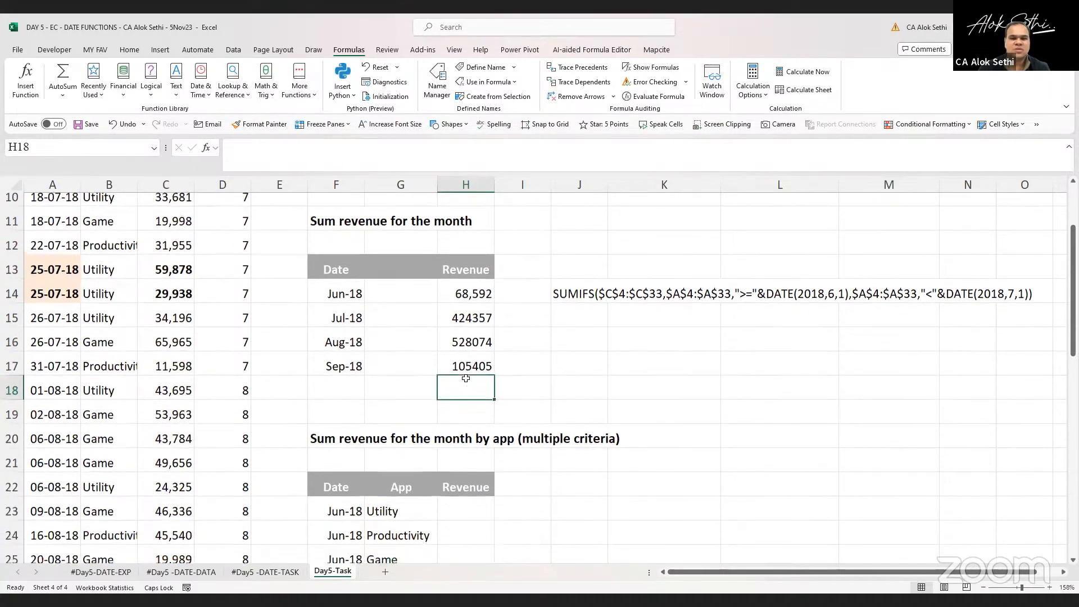
{"action": "scroll", "coordinate": [466, 378], "scroll_direction": "down", "scroll_amount": 2}
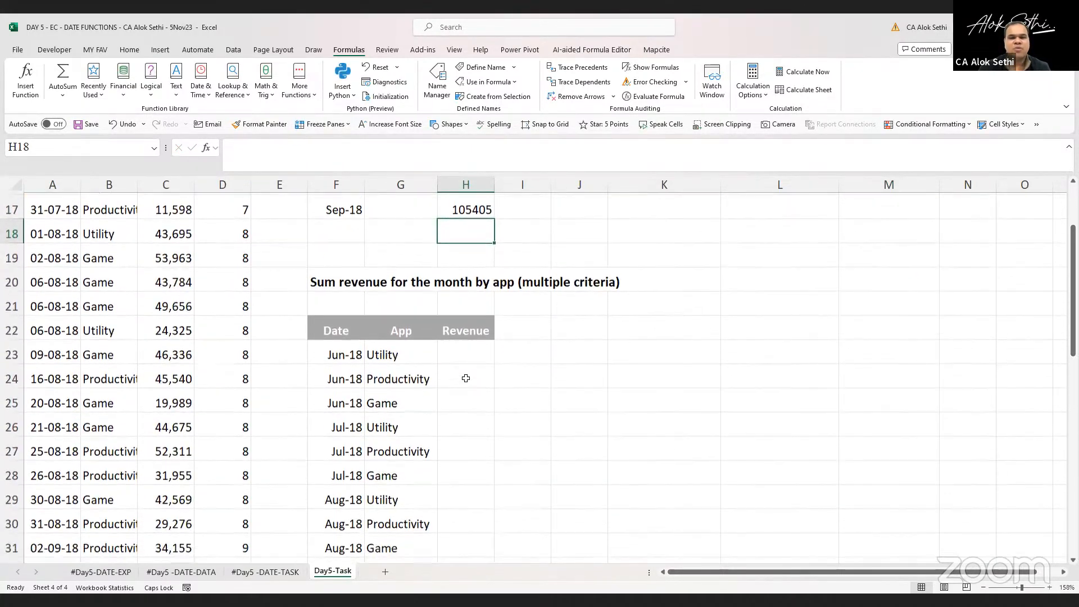
{"action": "scroll", "coordinate": [466, 378], "scroll_direction": "down", "scroll_amount": 1}
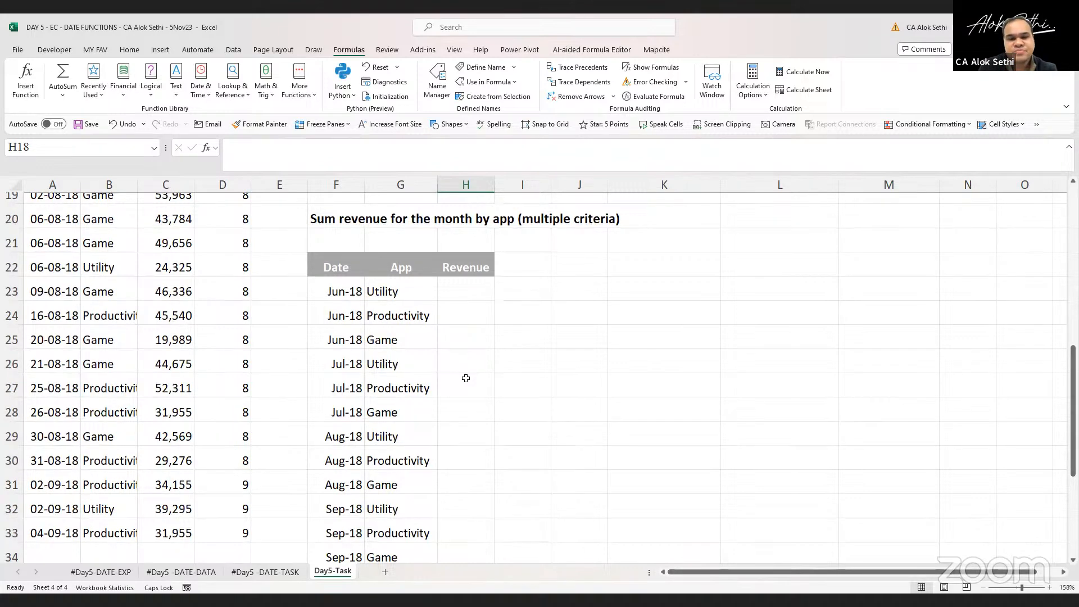
{"action": "scroll", "coordinate": [466, 379], "scroll_direction": "up", "scroll_amount": 6}
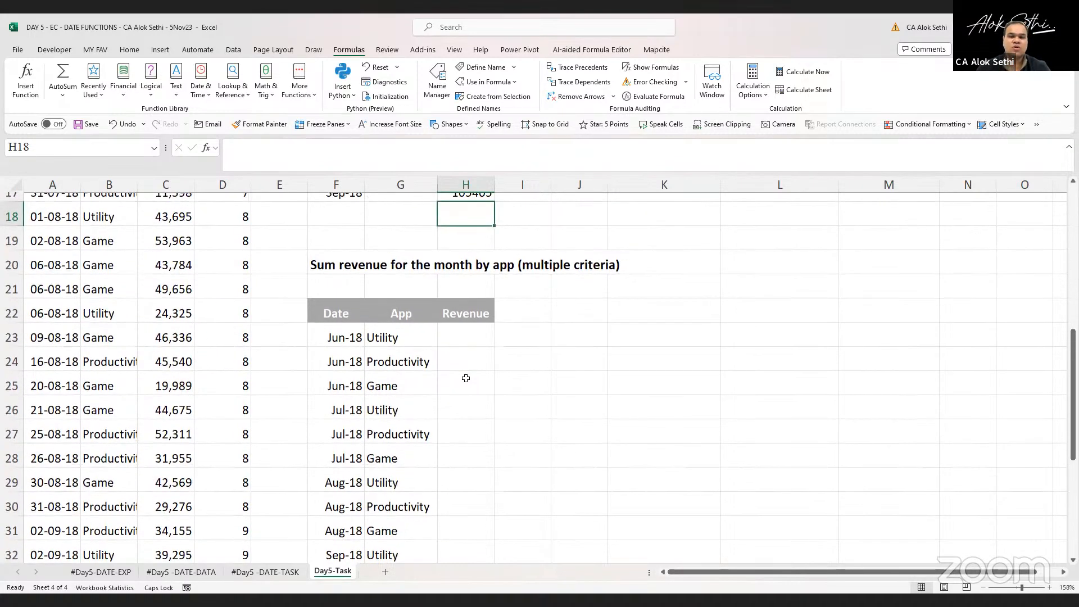
{"action": "left_click_drag", "start_coordinate": [646, 249], "coordinate": [964, 246]}
{"action": "key", "text": "ctrl+c"}
{"action": "scroll", "coordinate": [964, 247], "scroll_direction": "down", "scroll_amount": 6}
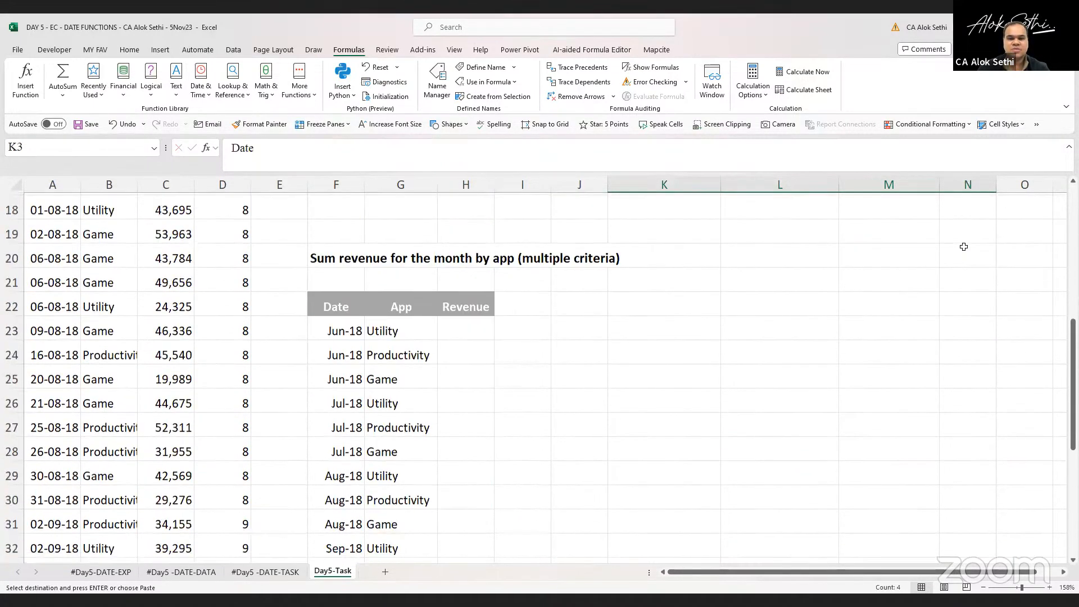
{"action": "left_click", "coordinate": [670, 272]}
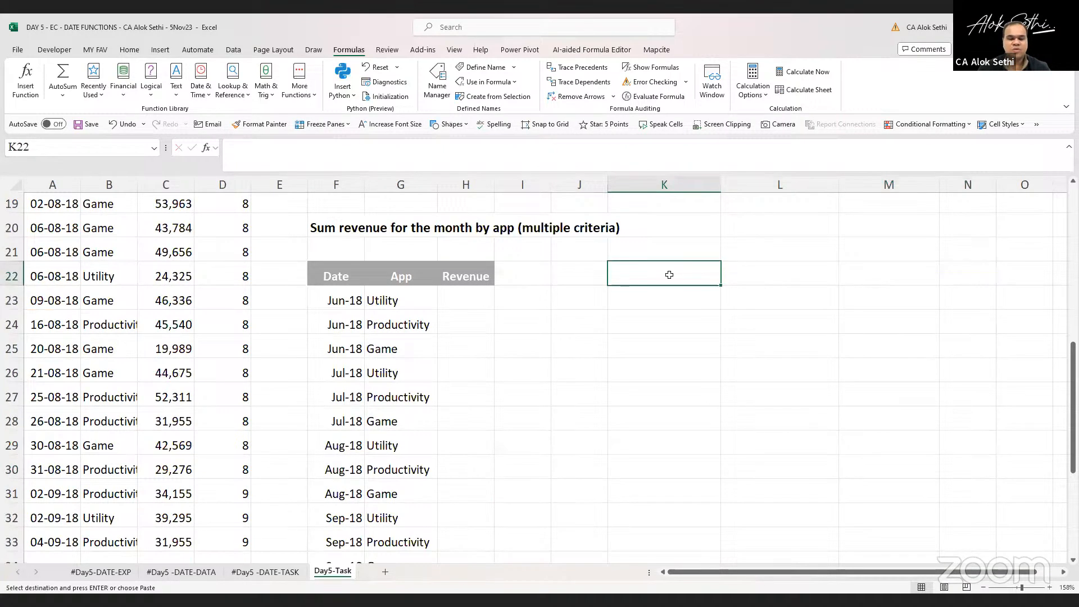
{"action": "key", "text": "ctrl+v"}
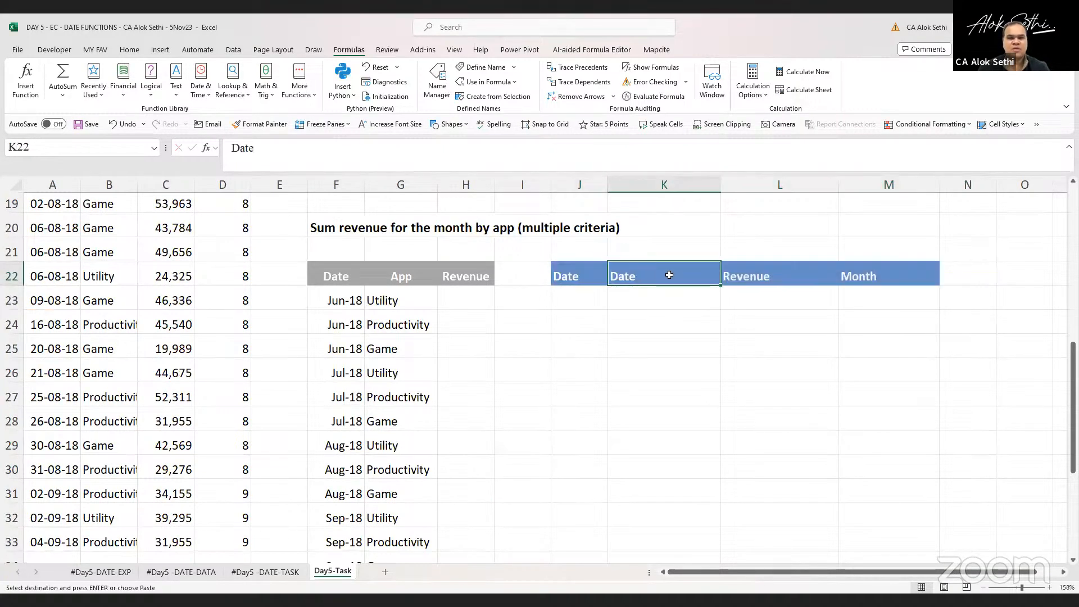
Merge and center cells J21 to M21 above the copied headers
{"action": "key", "text": "Up"}
{"action": "key", "text": "Left"}
{"action": "key", "text": "shift+Right"}
{"action": "key", "text": "shift+Right"}
{"action": "key", "text": "shift+Right"}
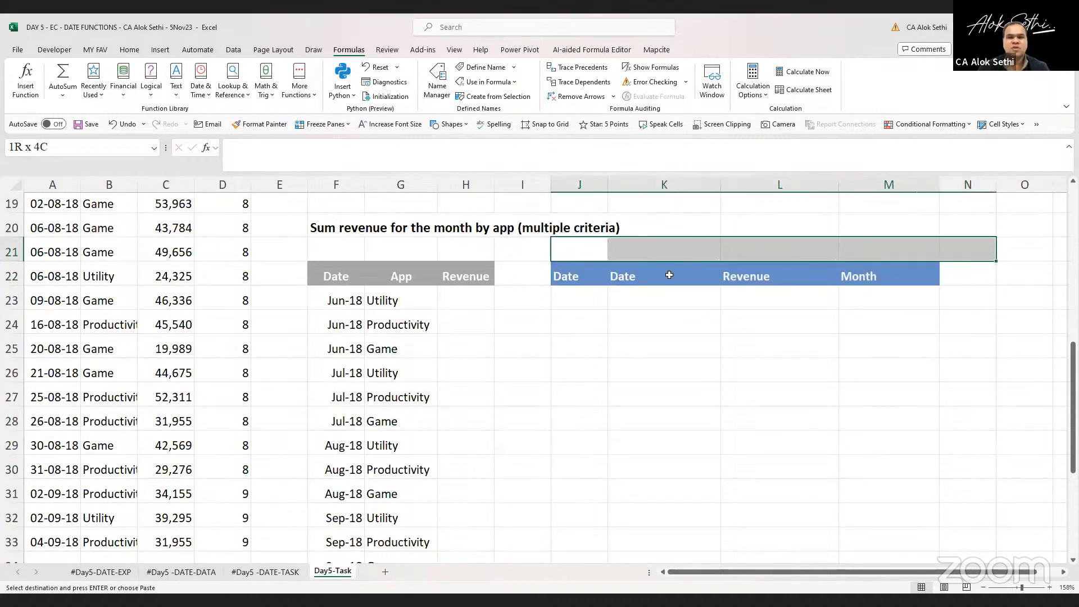
{"action": "left_click", "coordinate": [130, 52]}
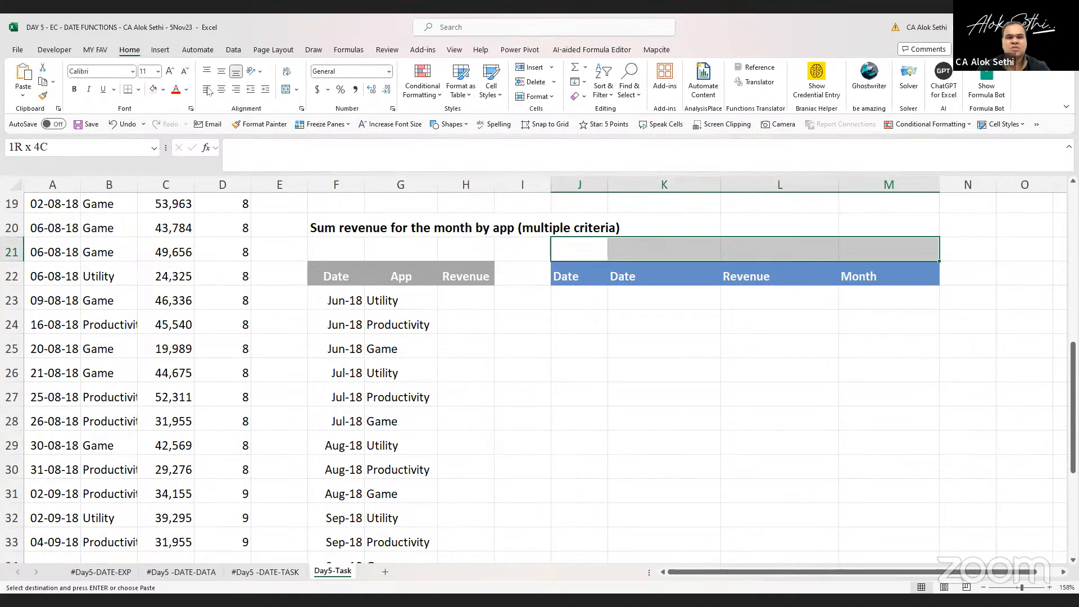
{"action": "left_click", "coordinate": [286, 89]}
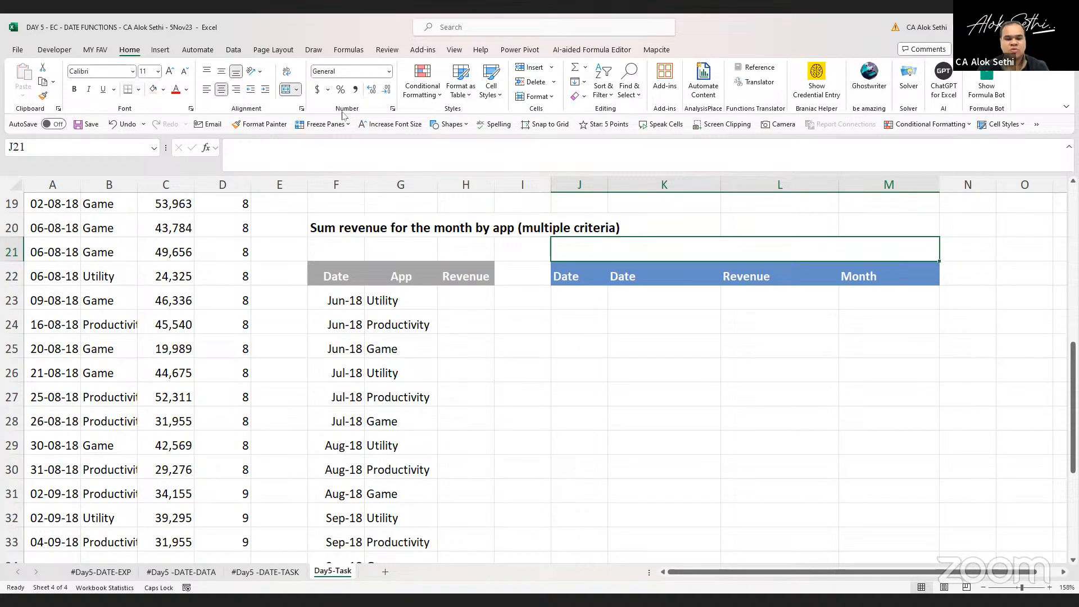
Enter the title USING DSUM in the merged cell and make it bold
{"action": "type", "text": "USING DSUM"}
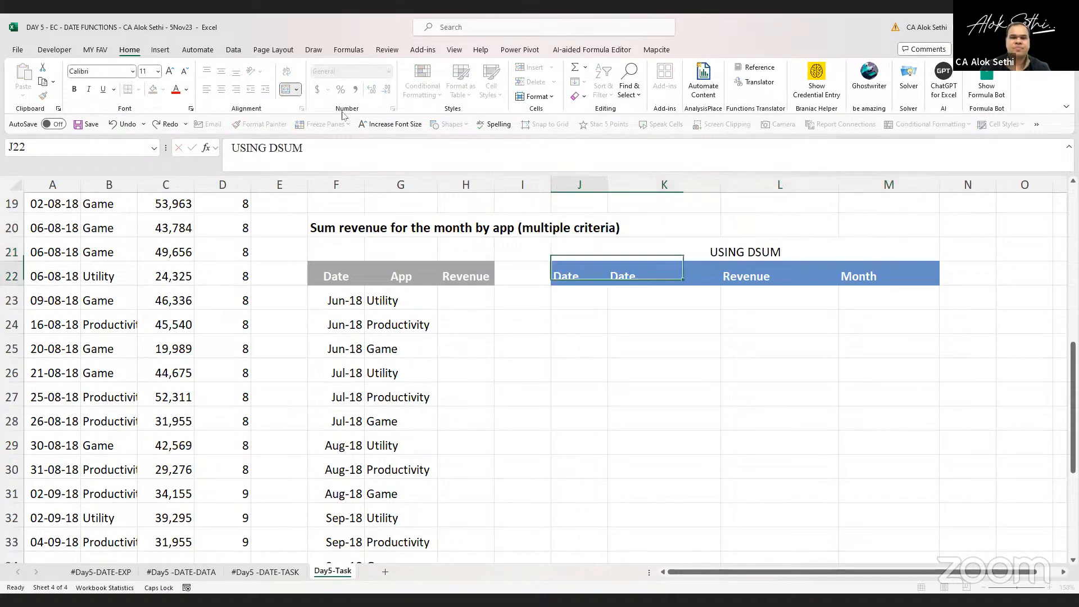
{"action": "key", "text": "Return"}
{"action": "key", "text": "Return"}
{"action": "key", "text": "Up"}
{"action": "key", "text": "Up"}
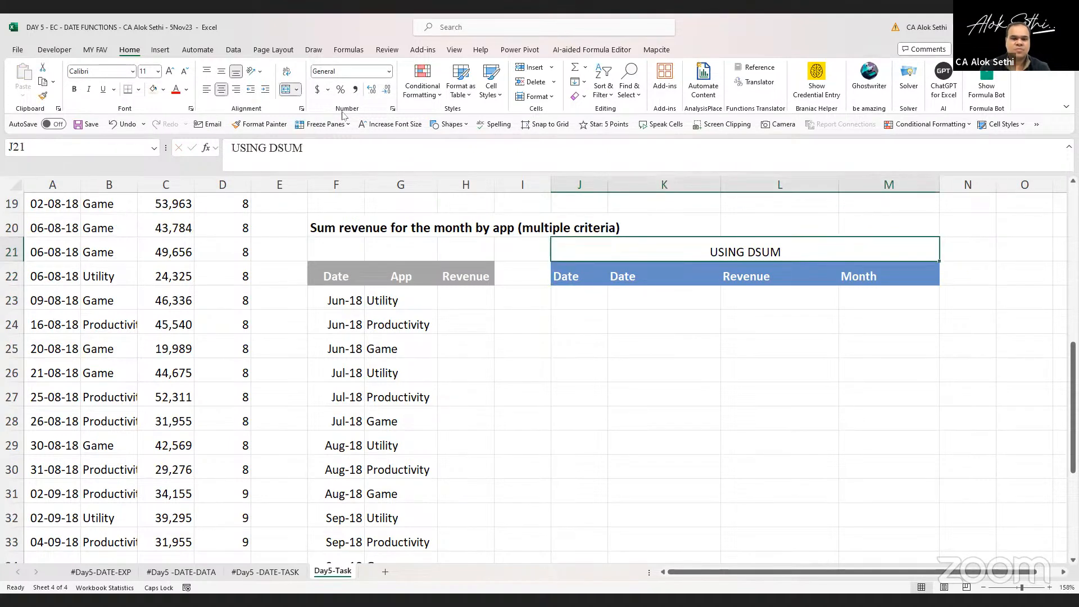
{"action": "key", "text": "ctrl+b"}
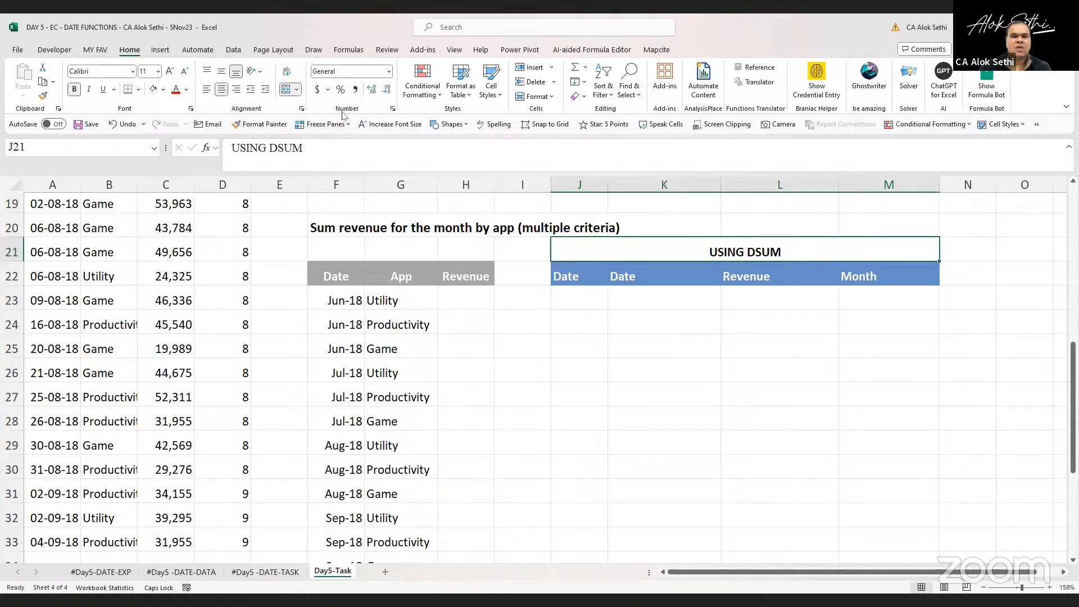
Fill the merged USING DSUM title cell with a dark orange colour
{"action": "left_click", "coordinate": [152, 90]}
{"action": "left_click", "coordinate": [163, 90]}
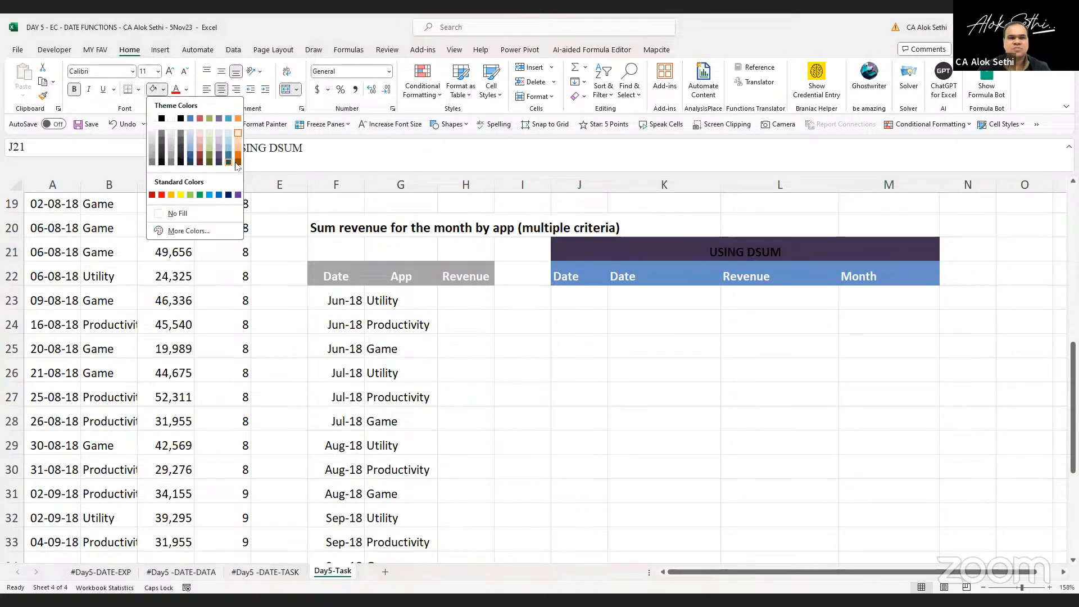
{"action": "left_click", "coordinate": [239, 163]}
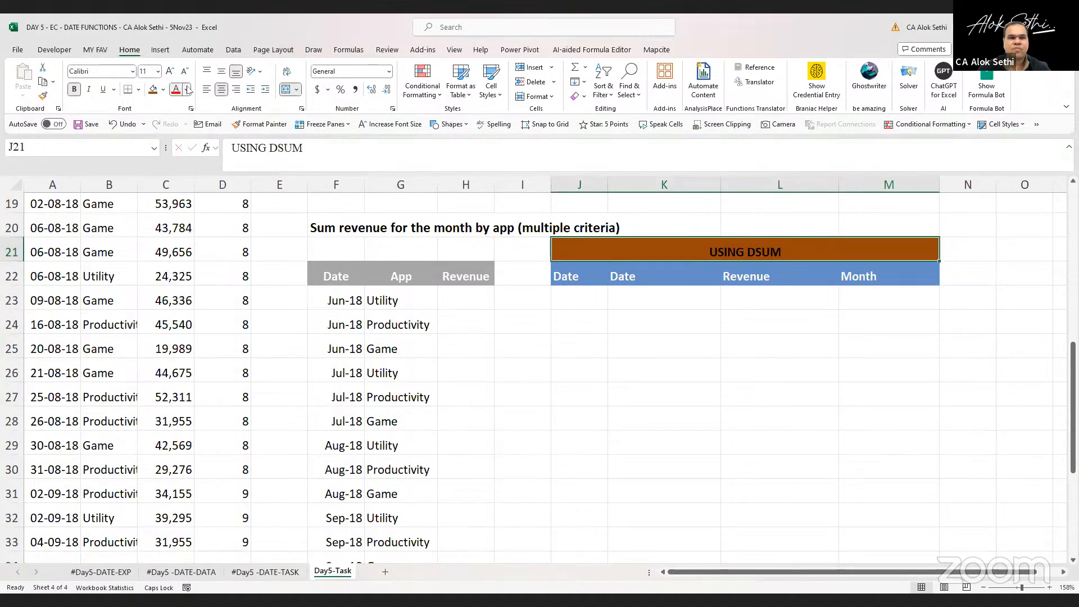
Set the title's font colour to white and enlarge it to 20 pt
{"action": "left_click", "coordinate": [188, 90]}
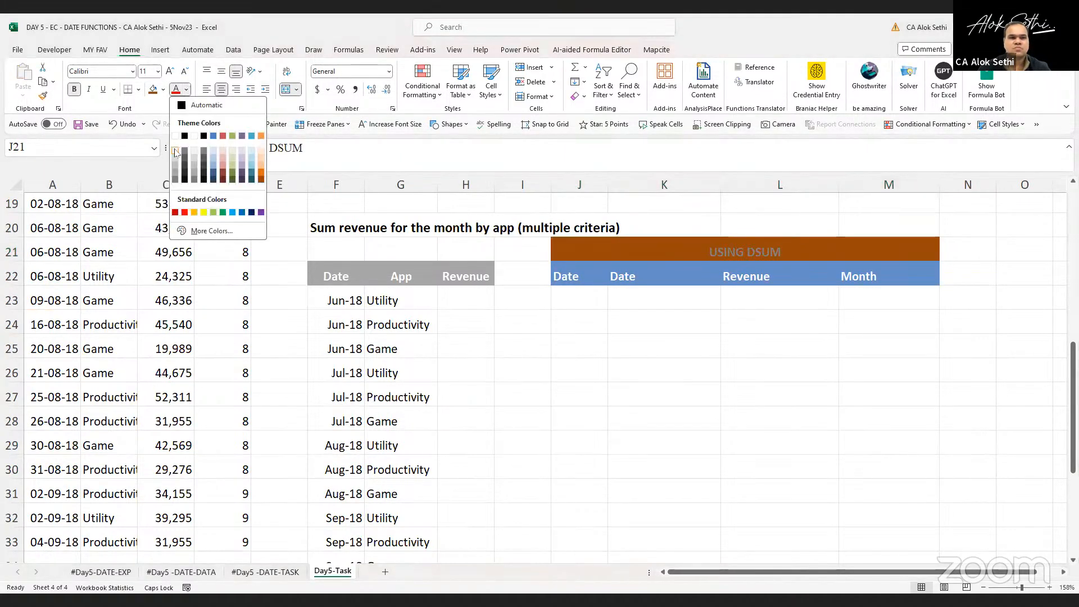
{"action": "left_click", "coordinate": [175, 152]}
{"action": "left_click", "coordinate": [170, 72]}
{"action": "left_click", "coordinate": [170, 72]}
{"action": "left_click", "coordinate": [171, 72]}
{"action": "left_click", "coordinate": [171, 72]}
{"action": "left_click", "coordinate": [171, 72]}
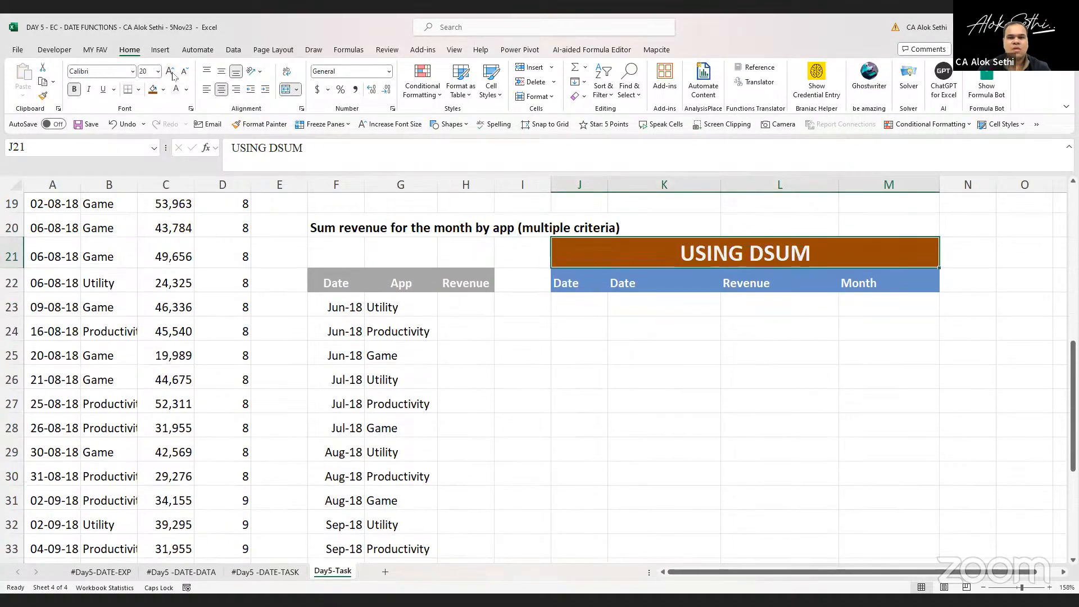
Rename the DSUM criteria headers in row 22 to Date, App, Month and Revenue
{"action": "left_click", "coordinate": [566, 300]}
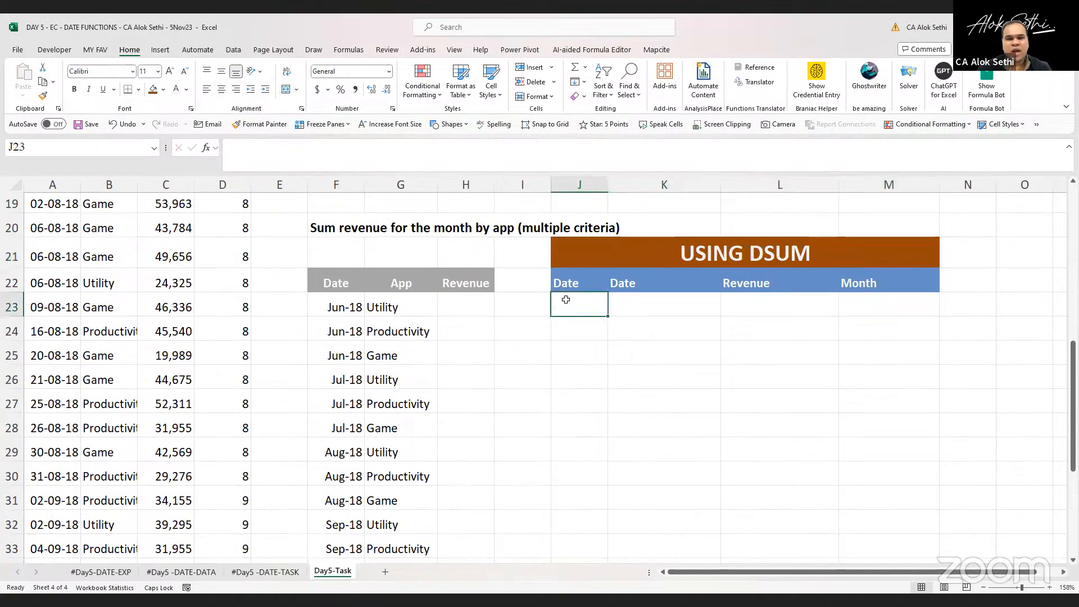
{"action": "key", "text": "Up"}
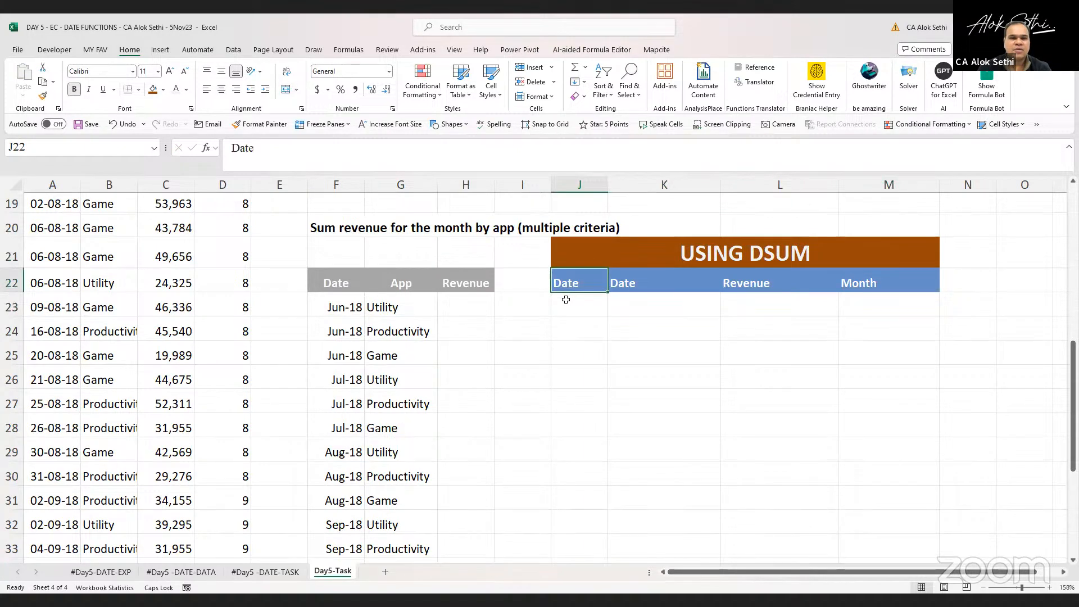
{"action": "key", "text": "Right"}
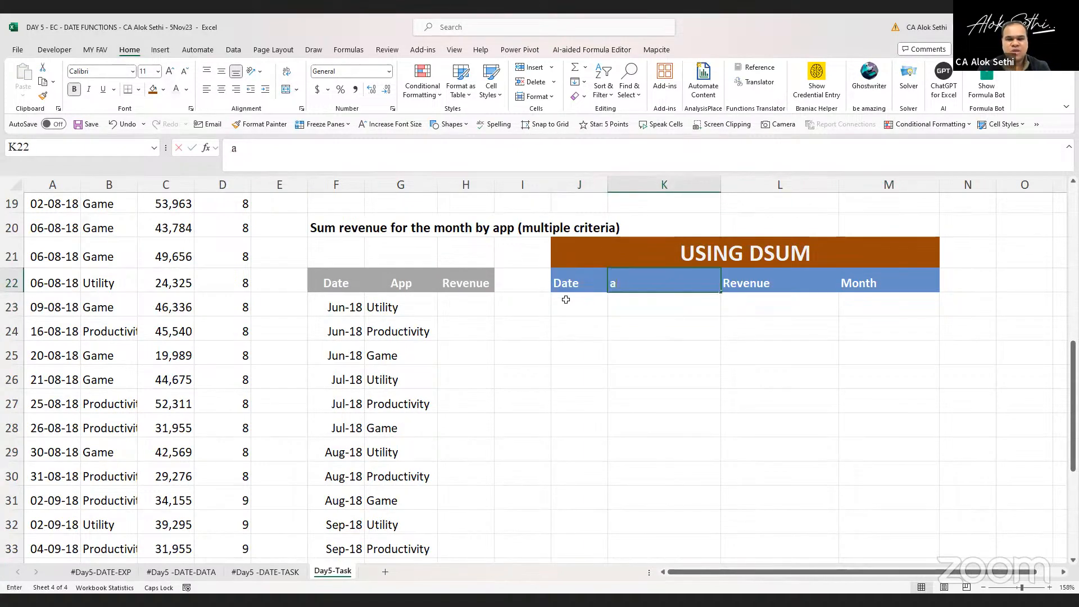
{"action": "type", "text": "aPP"}
{"action": "key", "text": "BackSpace"}
{"action": "key", "text": "BackSpace"}
{"action": "key", "text": "BackSpace"}
{"action": "key", "text": "Caps_Lock"}
{"action": "type", "text": "App"}
{"action": "key", "text": "Return"}
{"action": "key", "text": "Right"}
{"action": "key", "text": "Up"}
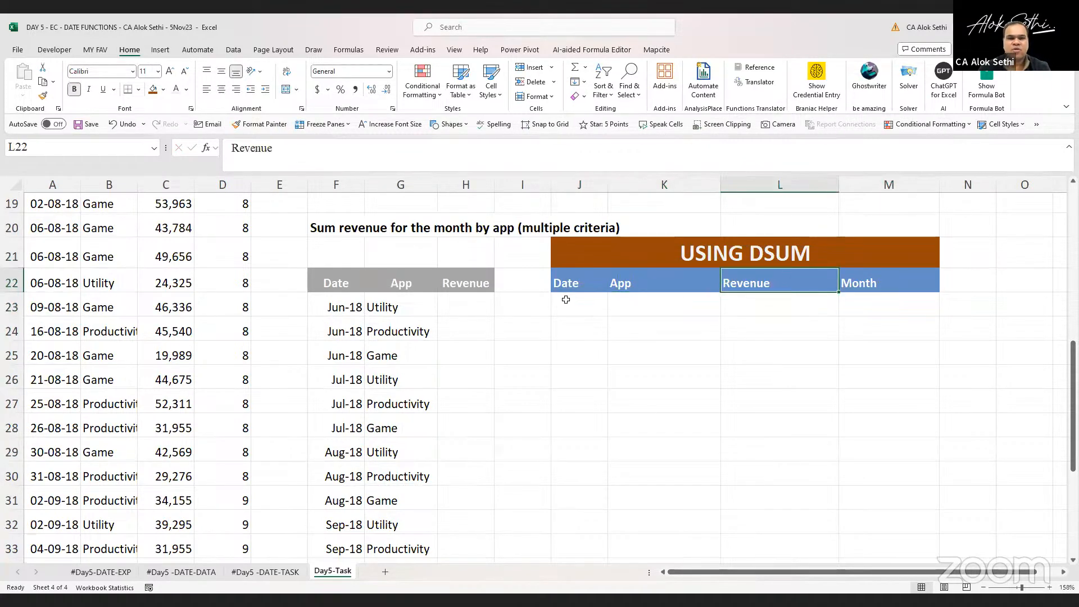
{"action": "type", "text": "Month"}
{"action": "key", "text": "Tab"}
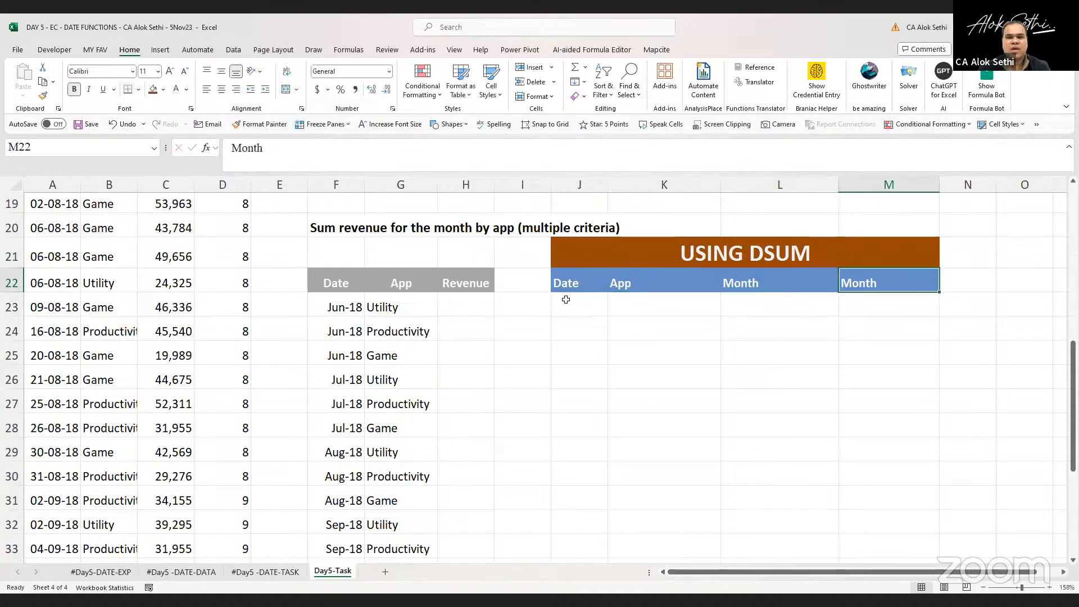
{"action": "type", "text": "Revenue"}
{"action": "key", "text": "ctrl+Return"}
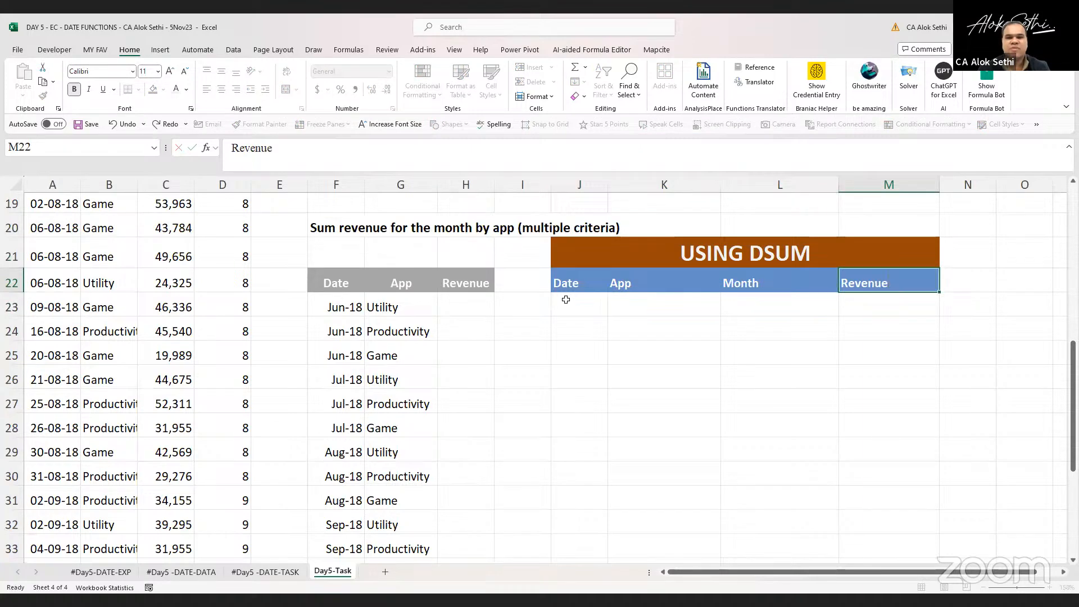
{"action": "key", "text": "Return"}
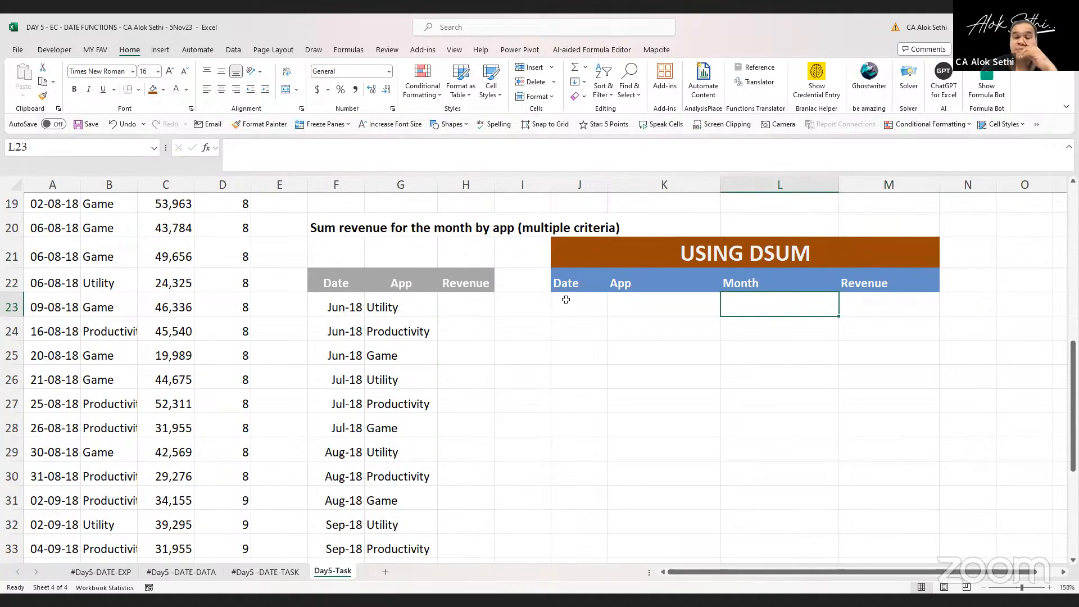
Insert a new column G in the multi-criteria table and head it Month
{"action": "left_click", "coordinate": [418, 179]}
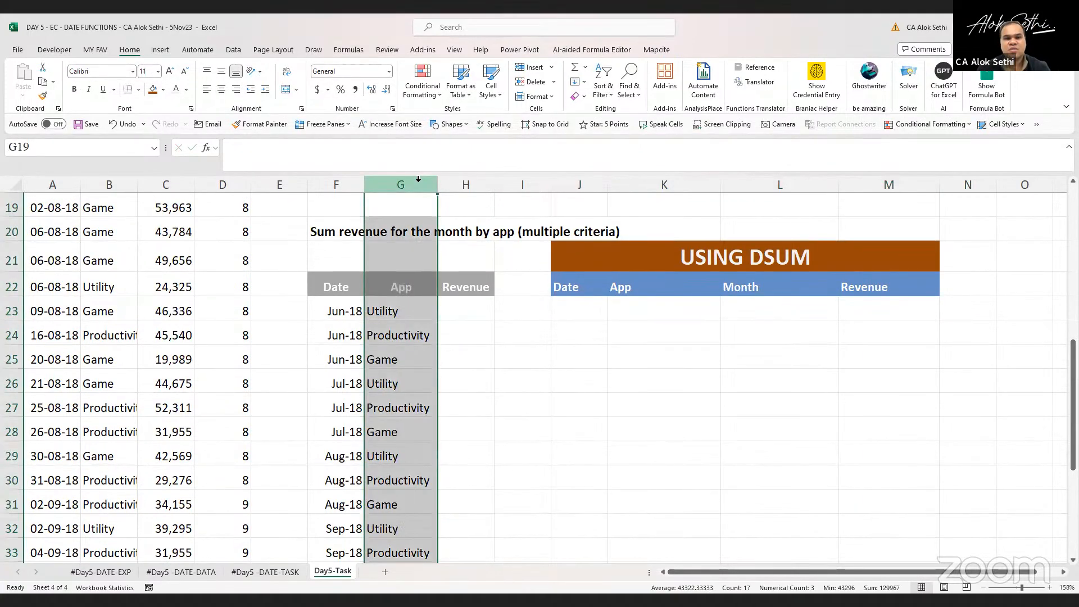
{"action": "key", "text": "ctrl+shift+equal"}
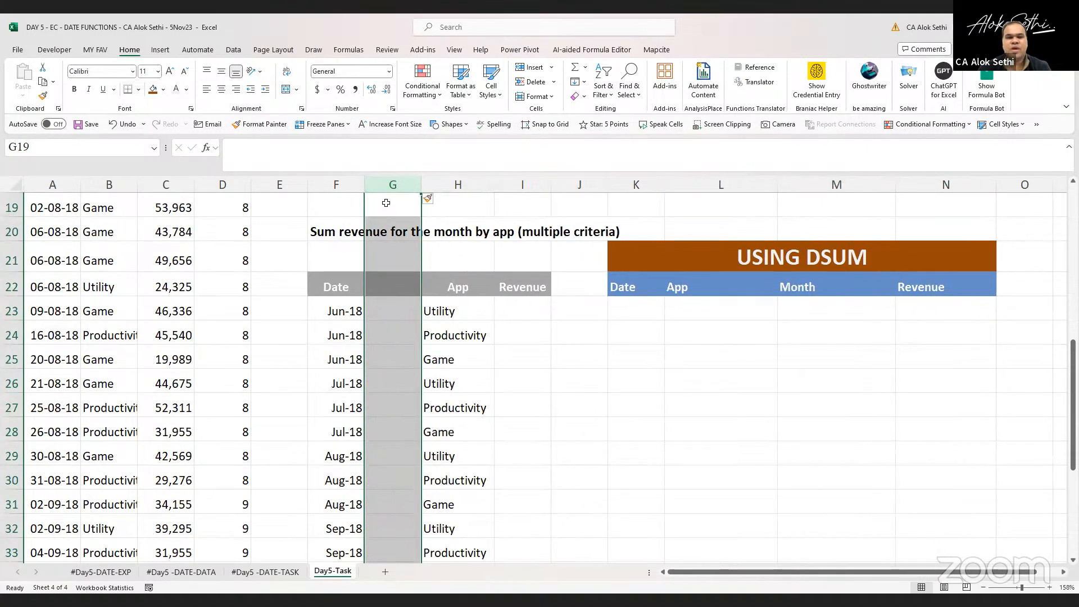
{"action": "key", "text": "Down"}
{"action": "key", "text": "Down"}
{"action": "key", "text": "Down"}
{"action": "type", "text": "Month"}
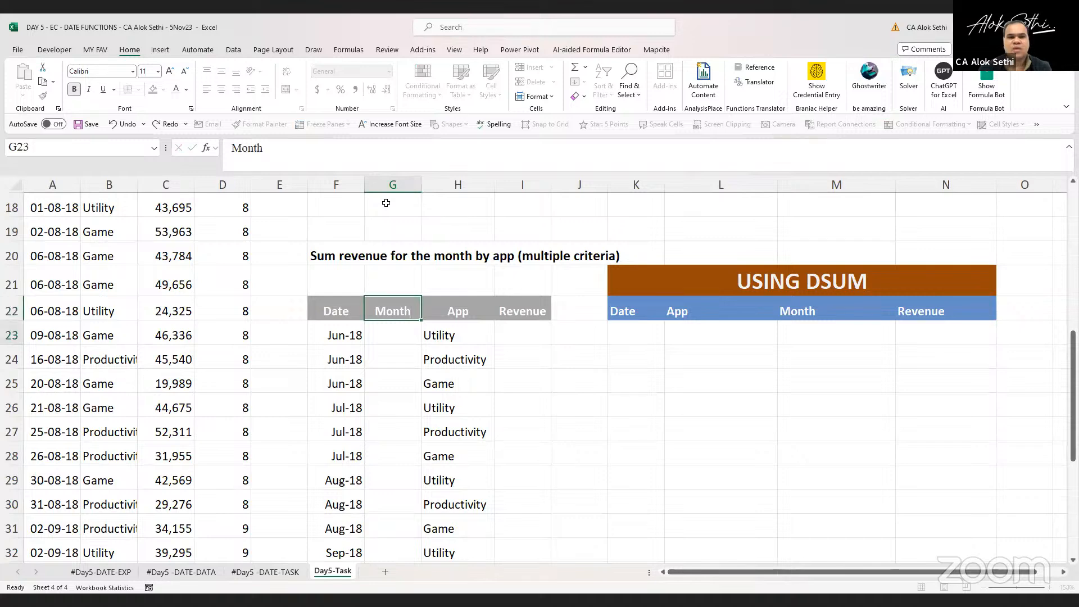
{"action": "key", "text": "Return"}
Enter =MONTH(F23) in G23 and fill it down to G34
{"action": "type", "text": "="}
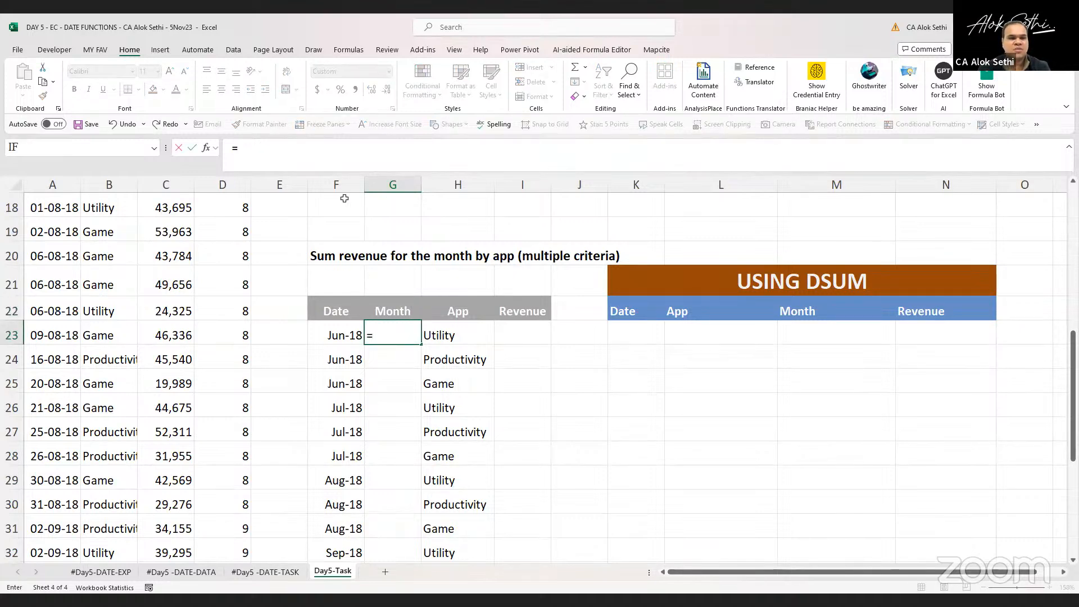
{"action": "key", "text": "Escape"}
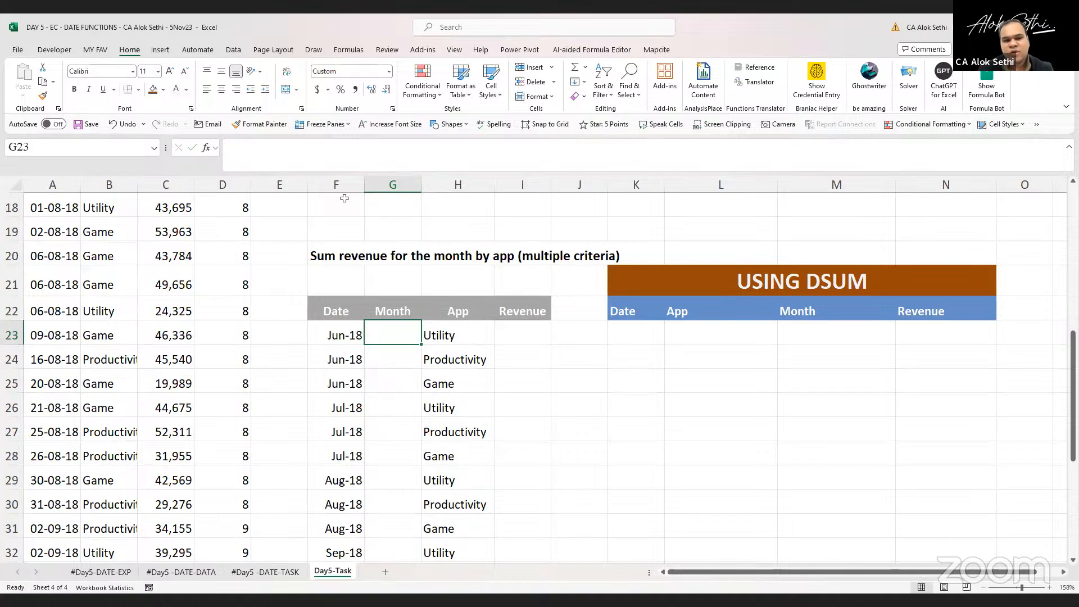
{"action": "scroll", "coordinate": [345, 198], "scroll_direction": "down", "scroll_amount": 1}
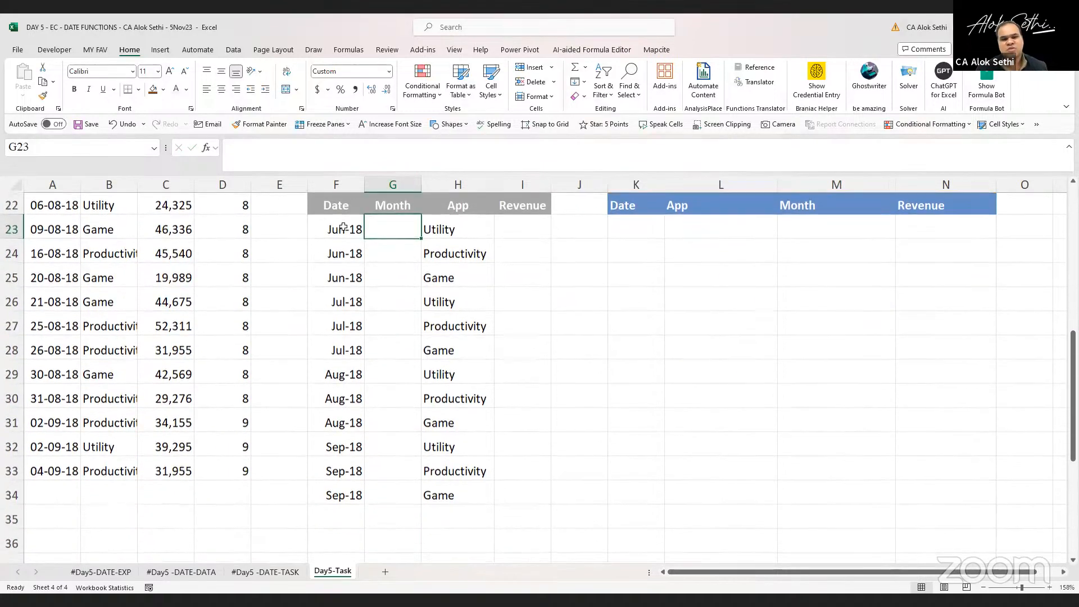
{"action": "type", "text": "="}
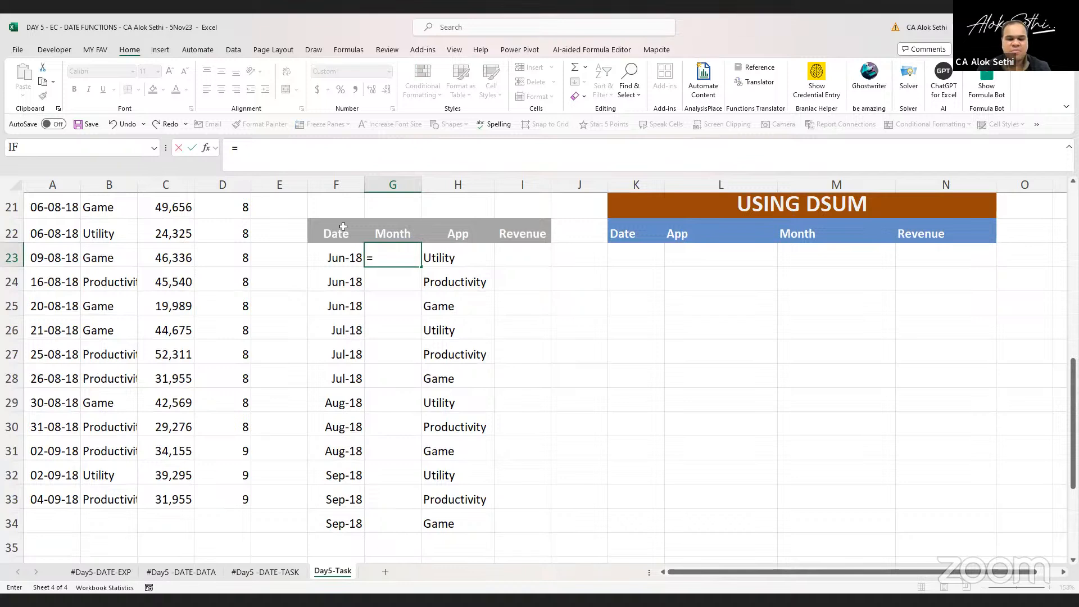
{"action": "type", "text": "month("}
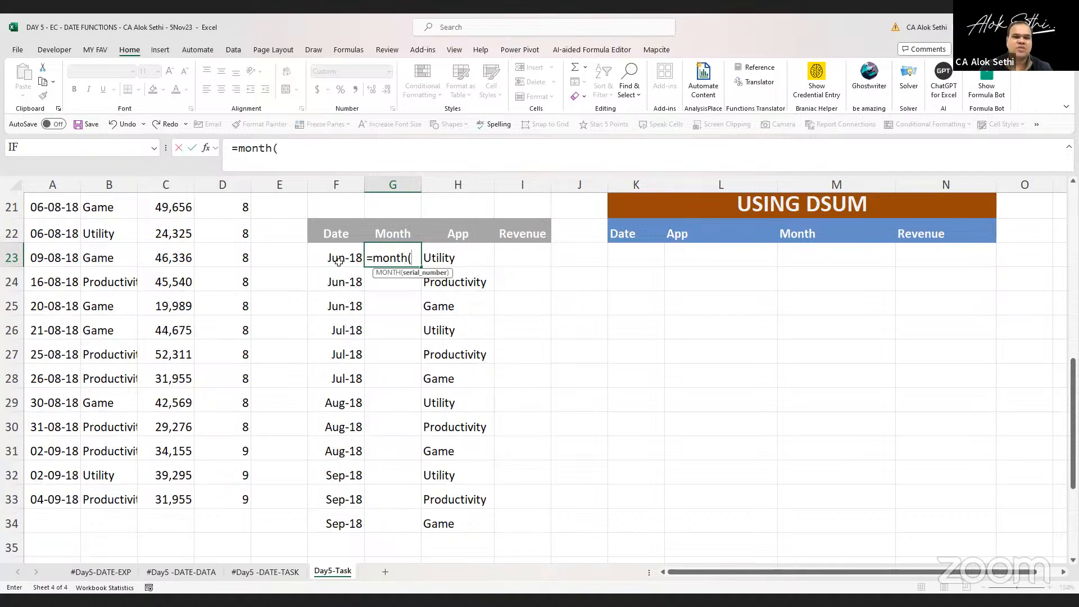
{"action": "left_click", "coordinate": [339, 262]}
{"action": "key", "text": "Return"}
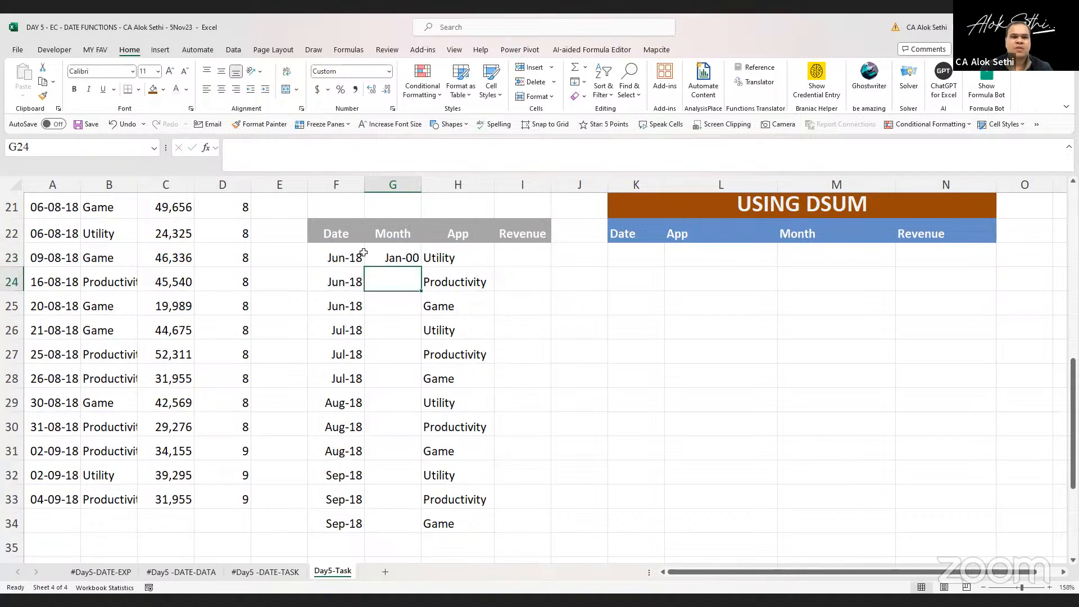
{"action": "left_click", "coordinate": [388, 251]}
{"action": "left_click_drag", "start_coordinate": [420, 268], "coordinate": [398, 528]}
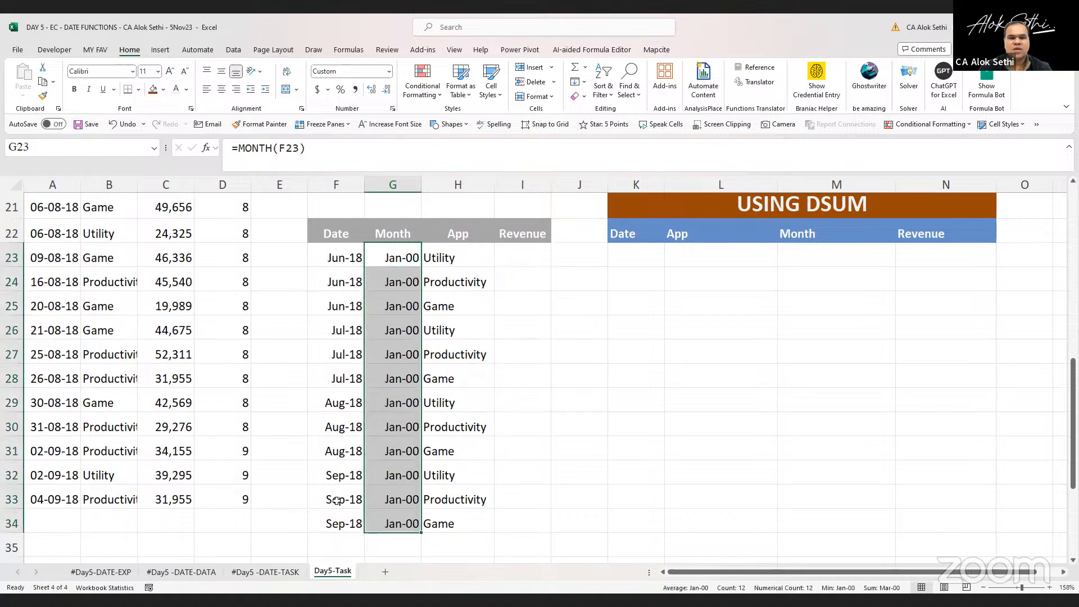
Format the month results as numbers without decimals and center them
{"action": "left_click", "coordinate": [387, 73]}
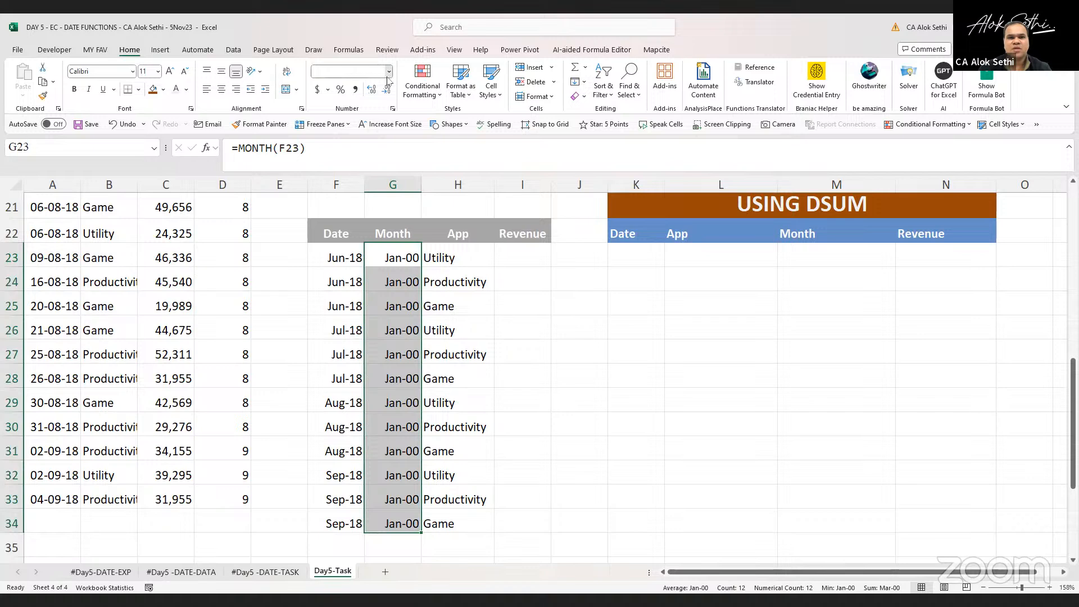
{"action": "left_click", "coordinate": [388, 119]}
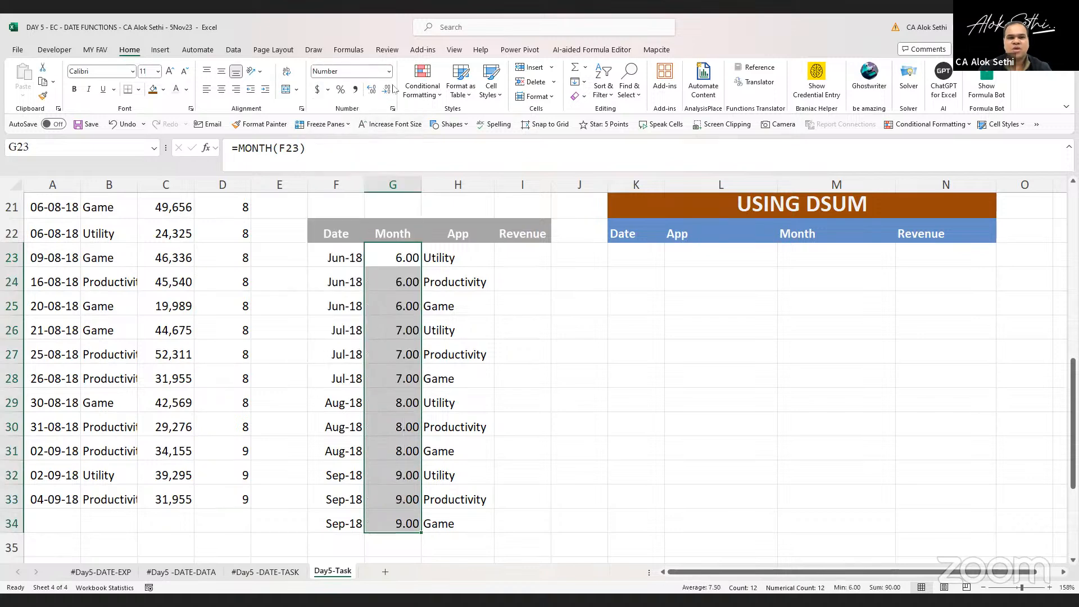
{"action": "left_click", "coordinate": [387, 89]}
{"action": "left_click", "coordinate": [387, 89]}
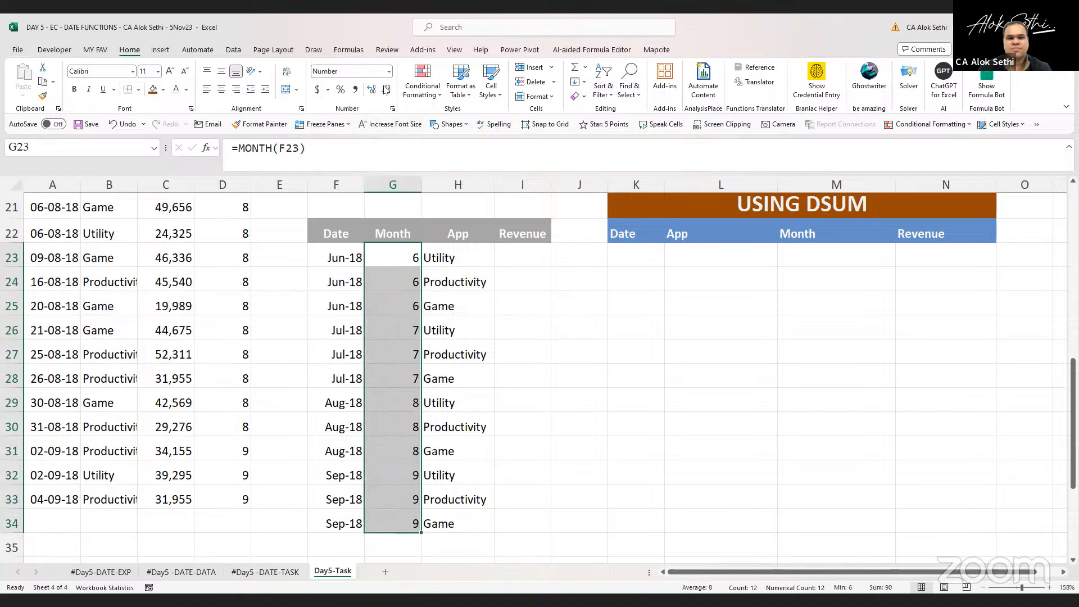
{"action": "left_click", "coordinate": [221, 90]}
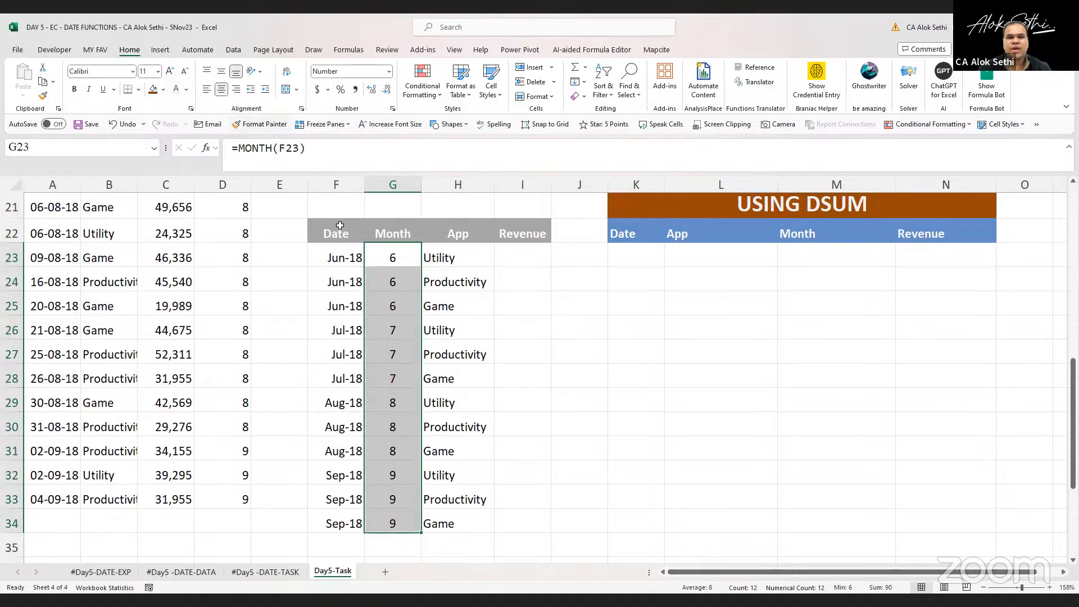
{"action": "left_click", "coordinate": [381, 254]}
{"action": "double_click", "coordinate": [381, 254]}
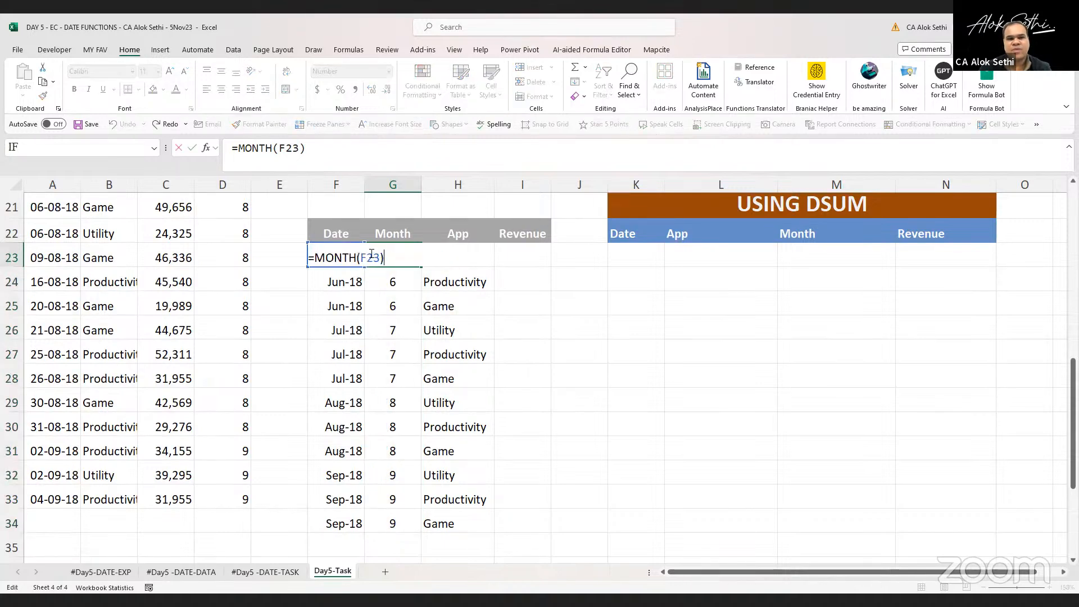
{"action": "key", "text": "Escape"}
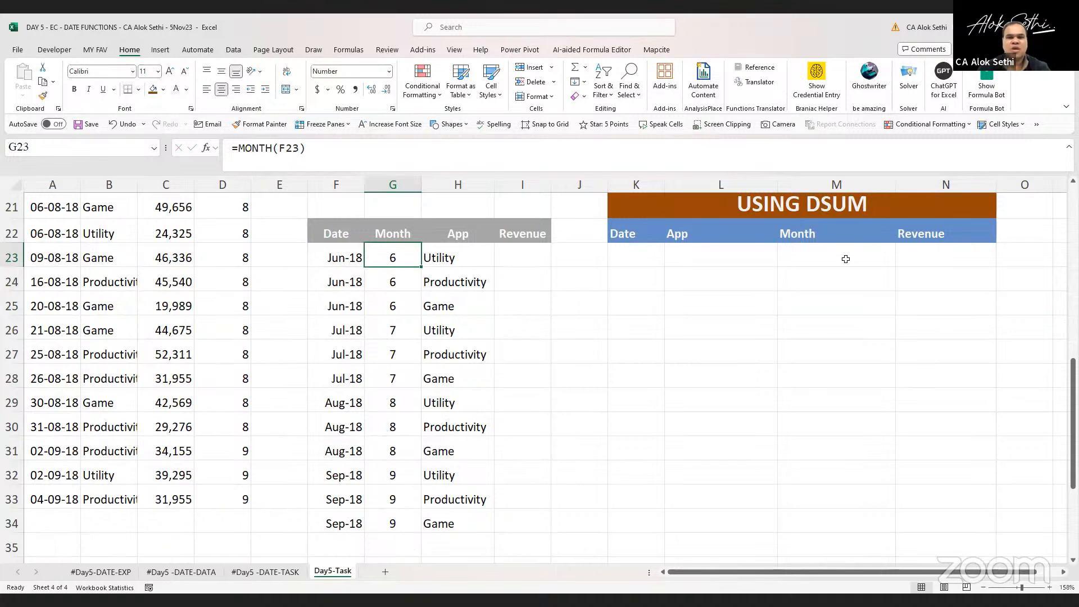
Enter =SUMIFS(Revenue,Month,G23,App,H23) in I23 and fill it down to I34
{"action": "scroll", "coordinate": [594, 321], "scroll_direction": "up", "scroll_amount": 1}
{"action": "scroll", "coordinate": [594, 321], "scroll_direction": "down", "scroll_amount": 1}
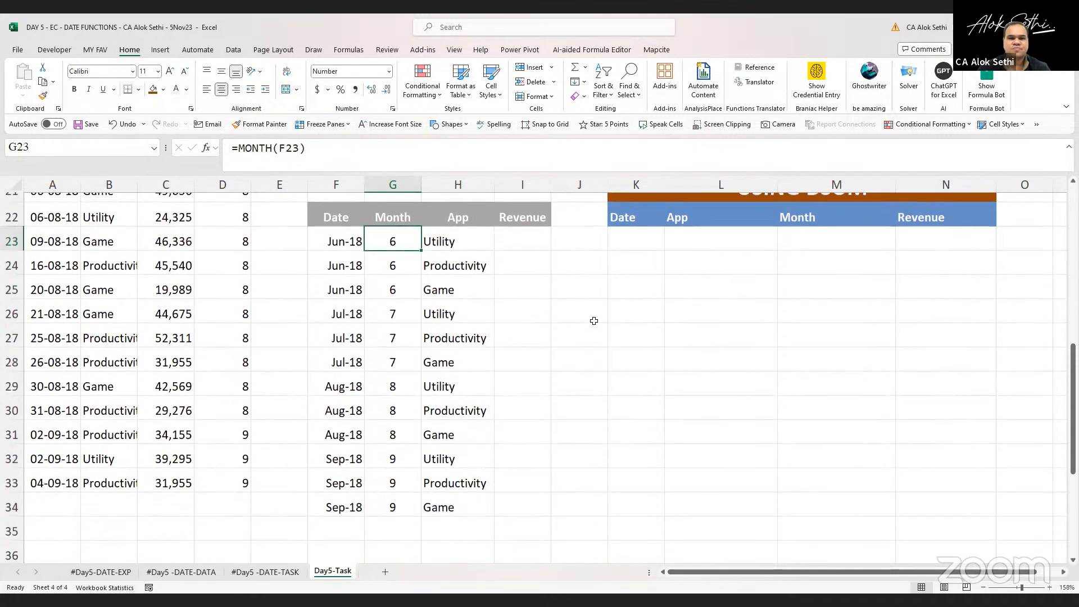
{"action": "left_click", "coordinate": [520, 241]}
{"action": "type", "text": "="}
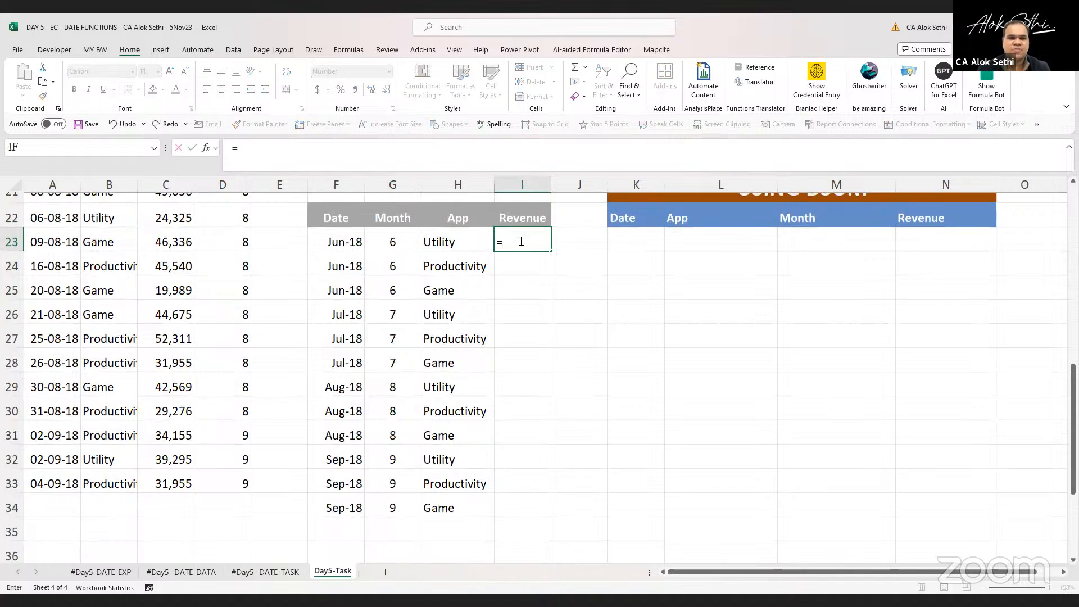
{"action": "type", "text": "sumifs("}
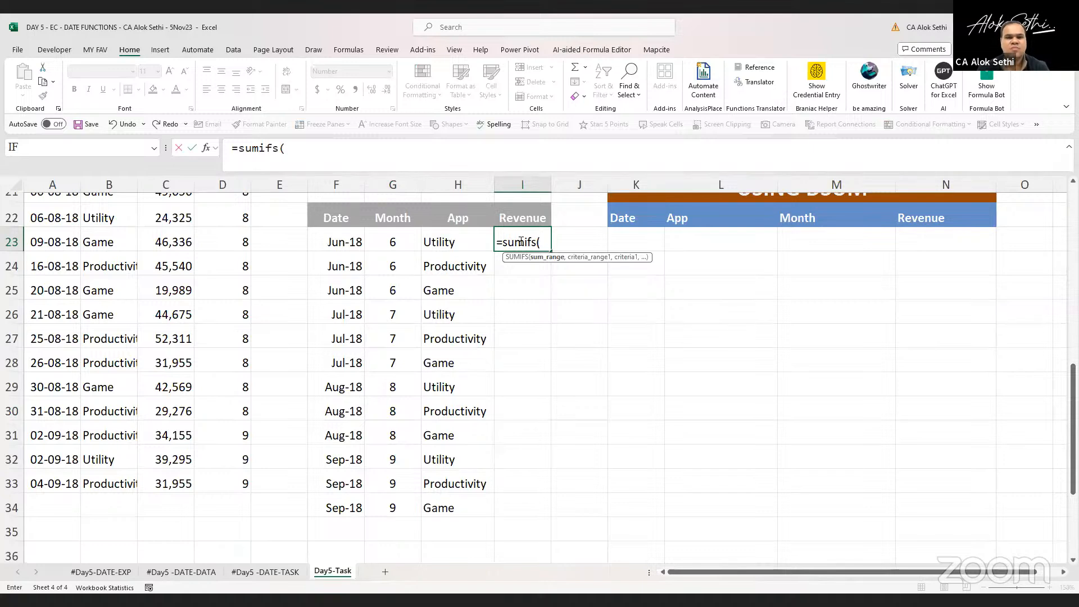
{"action": "type", "text": "reven"}
{"action": "key", "text": "Tab"}
{"action": "type", "text": ","}
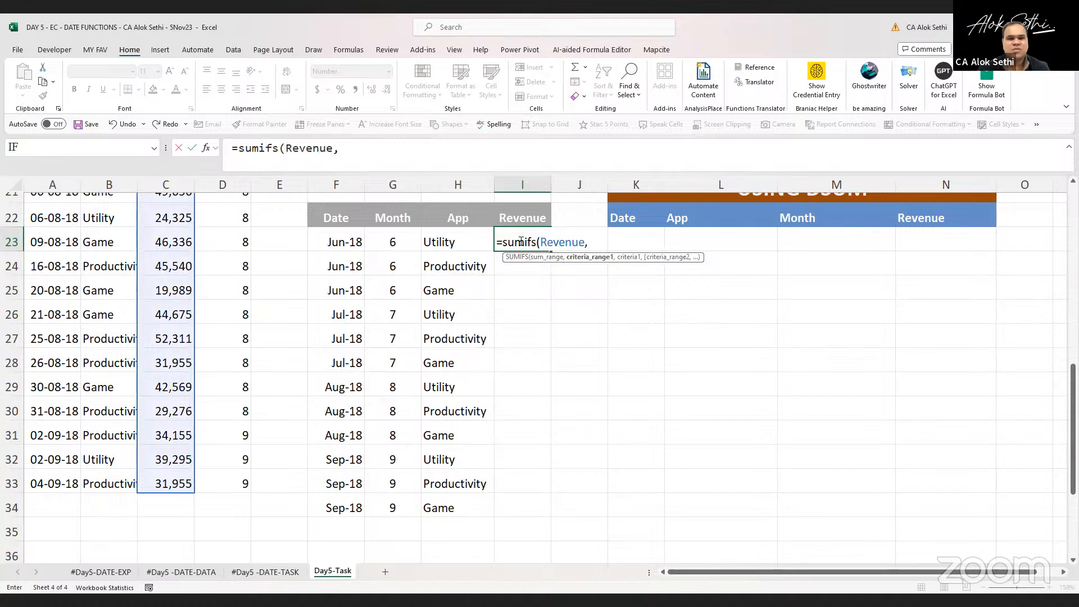
{"action": "type", "text": "month,"}
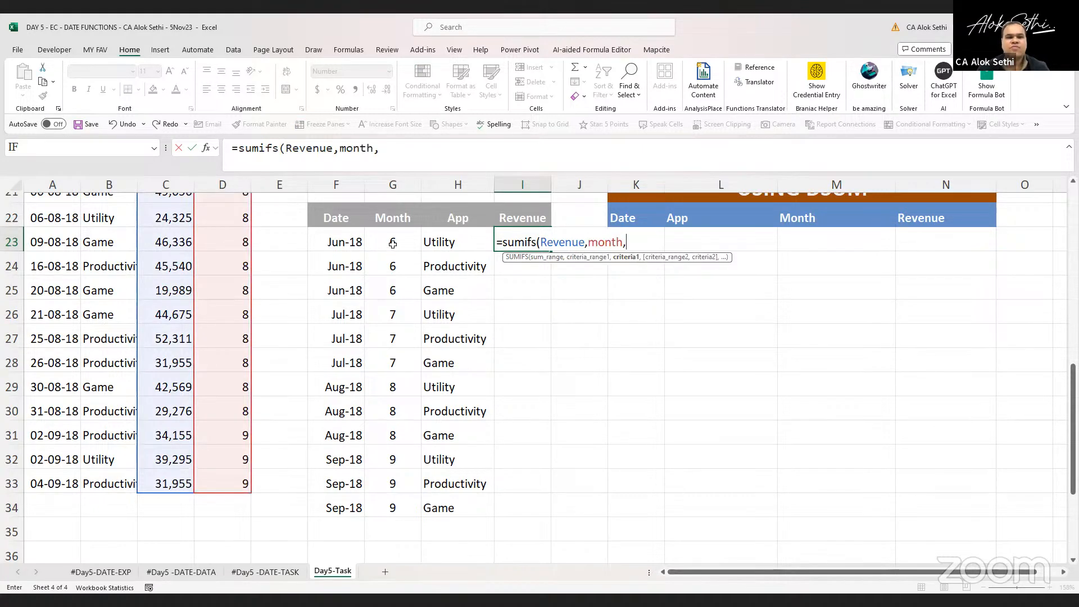
{"action": "left_click", "coordinate": [393, 243]}
{"action": "type", "text": ","}
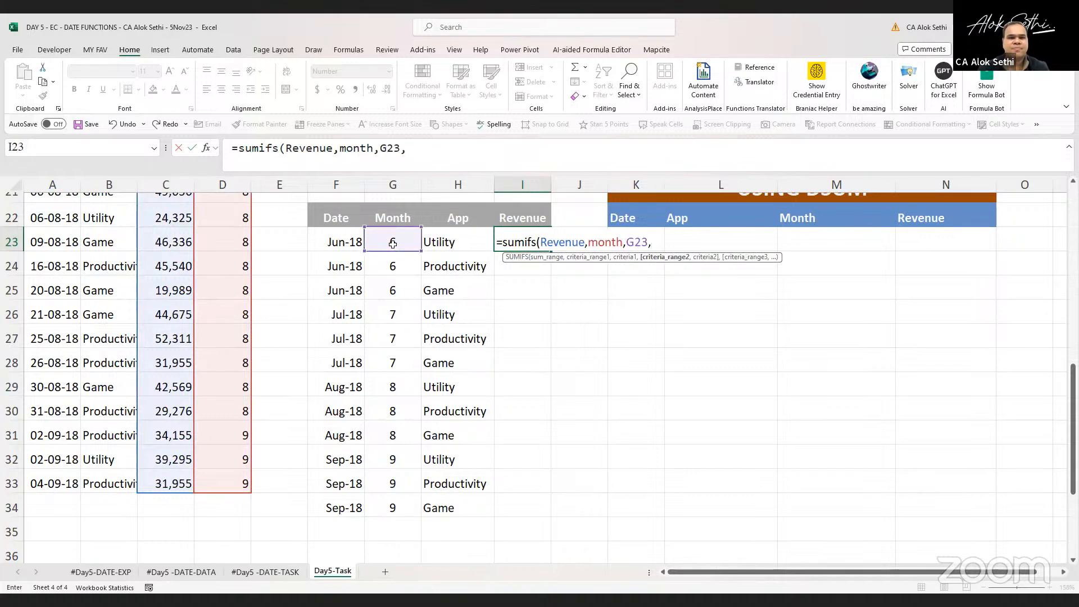
{"action": "type", "text": "app,"}
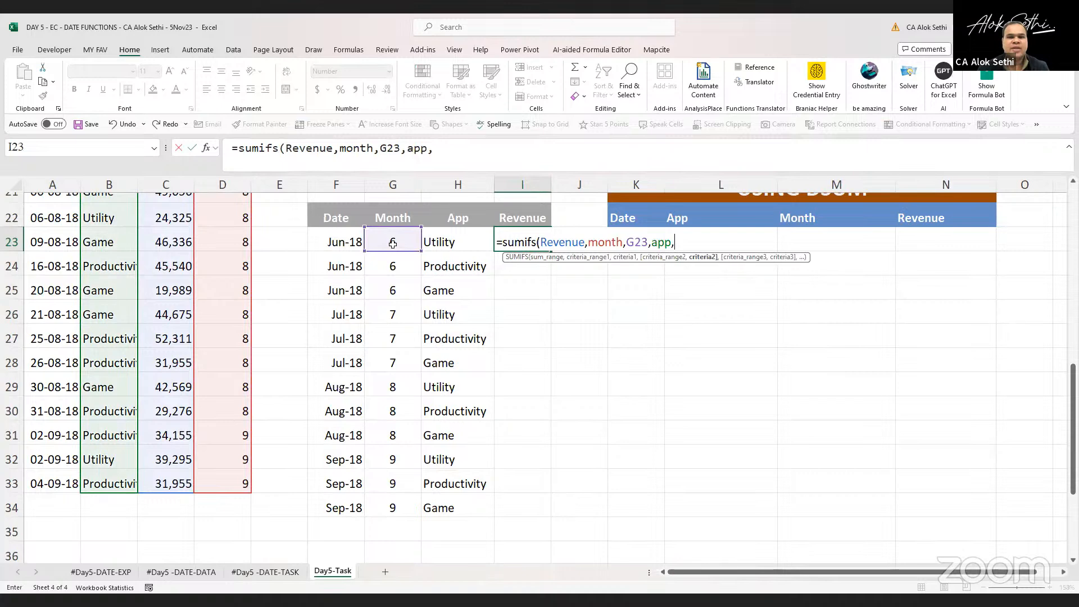
{"action": "left_click", "coordinate": [436, 245]}
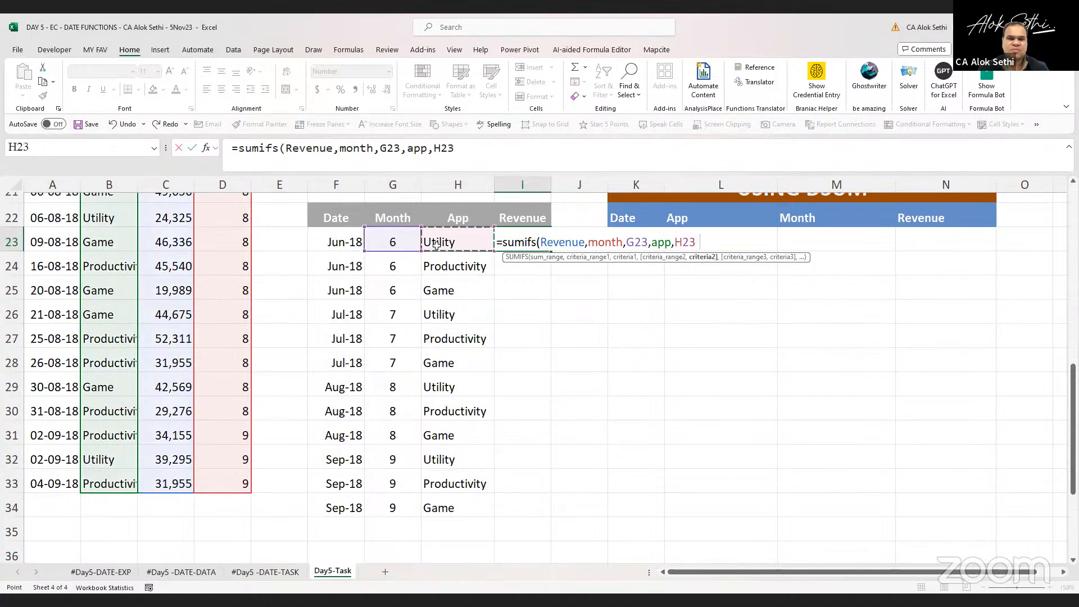
{"action": "key", "text": "Return"}
{"action": "left_click", "coordinate": [537, 246]}
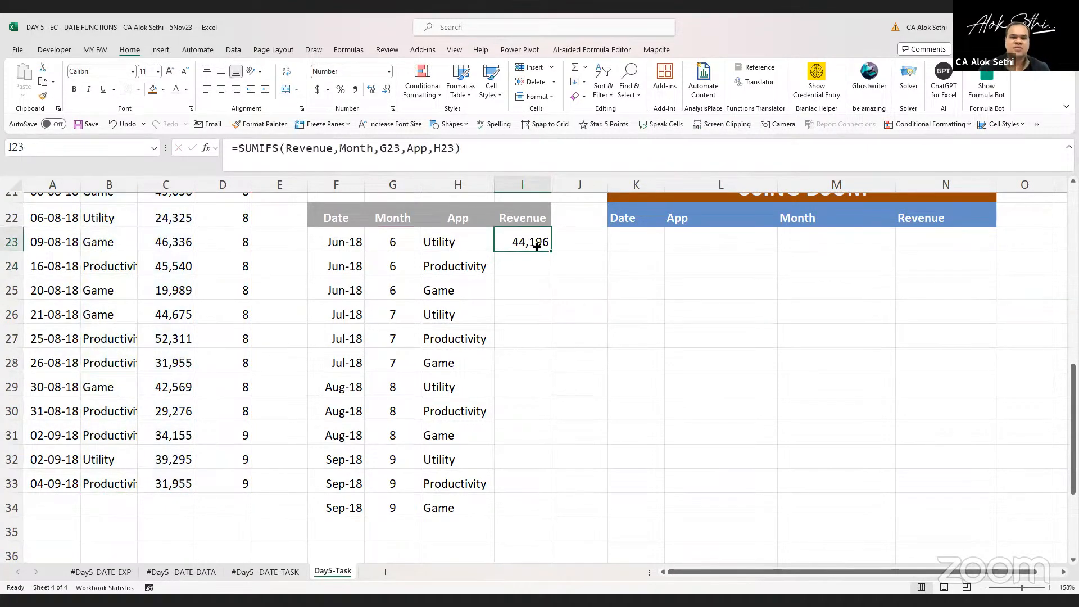
{"action": "left_click_drag", "start_coordinate": [551, 251], "coordinate": [523, 508]}
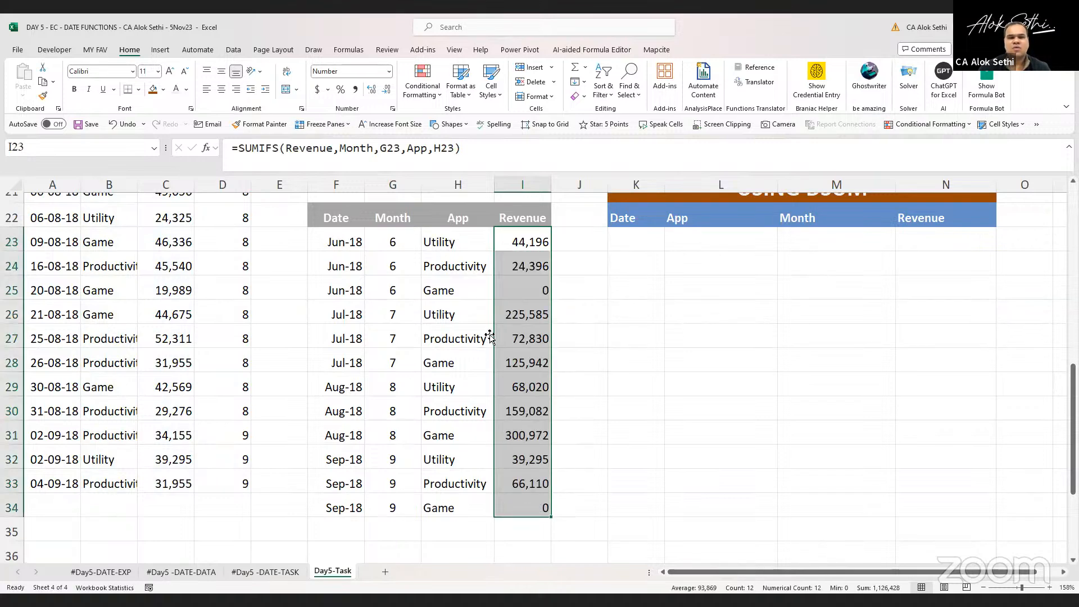
Review the SUMIFS results and the earlier revenue sections further up the sheet
{"action": "scroll", "coordinate": [492, 338], "scroll_direction": "up", "scroll_amount": 1}
{"action": "left_click", "coordinate": [502, 310]}
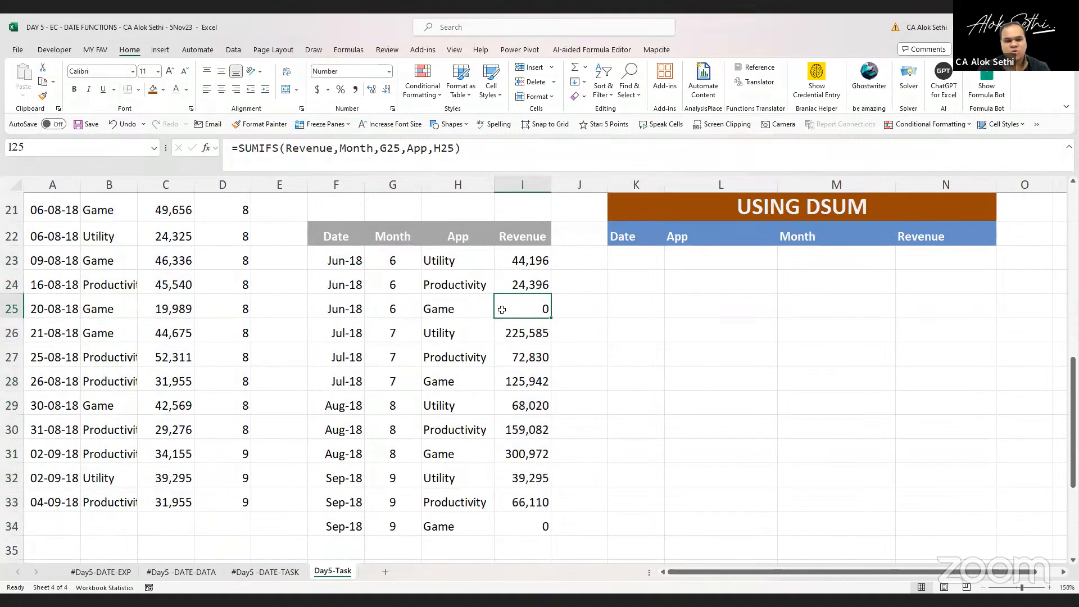
{"action": "double_click", "coordinate": [502, 309]}
{"action": "key", "text": "Escape"}
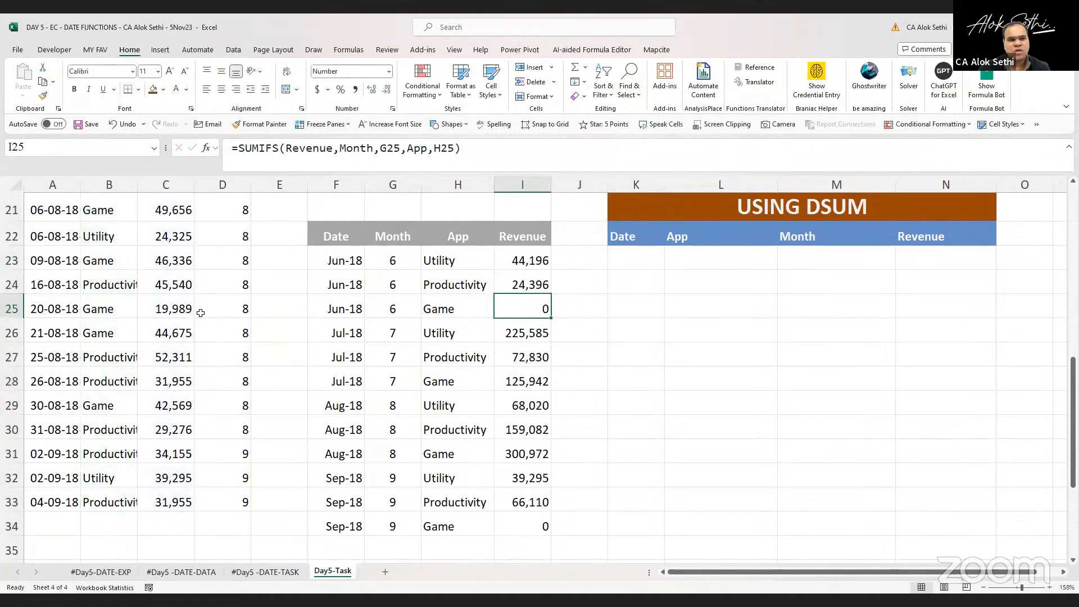
{"action": "scroll", "coordinate": [200, 313], "scroll_direction": "up", "scroll_amount": 2}
{"action": "scroll", "coordinate": [201, 313], "scroll_direction": "up", "scroll_amount": 4}
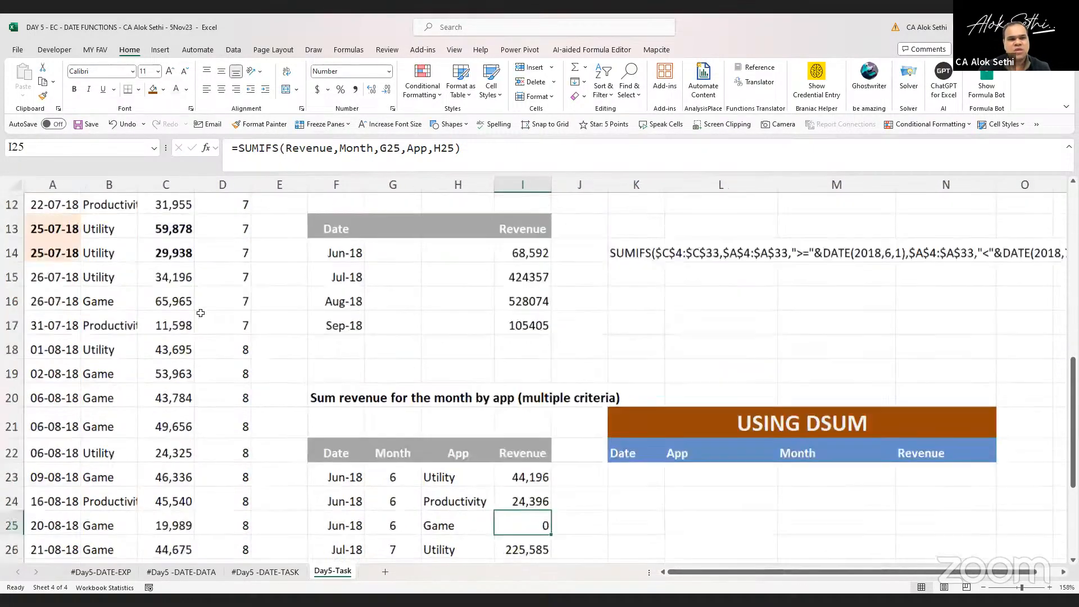
{"action": "scroll", "coordinate": [200, 313], "scroll_direction": "up", "scroll_amount": 1}
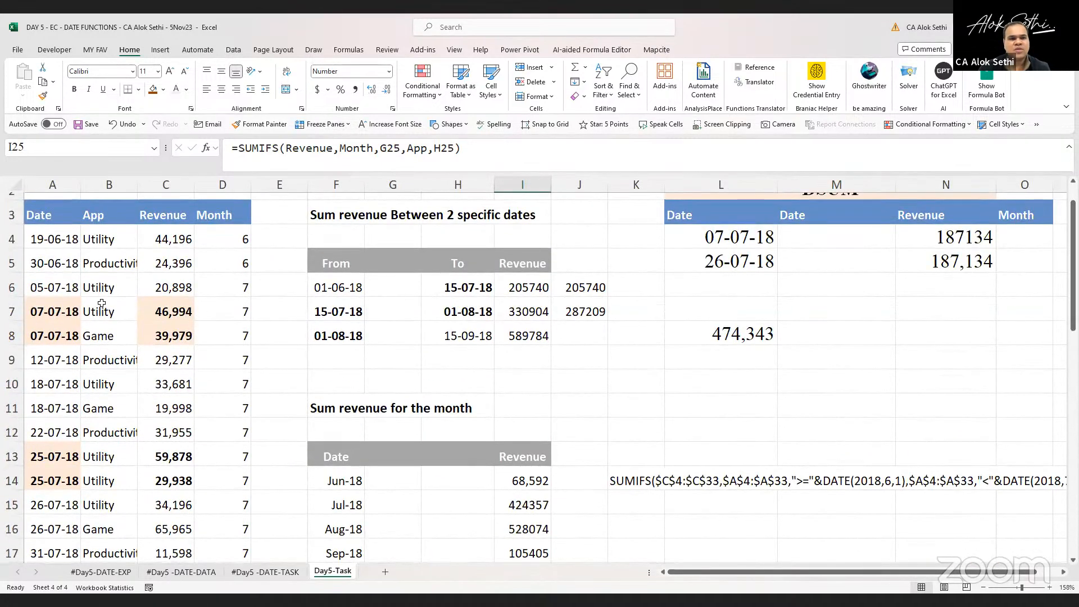
{"action": "scroll", "coordinate": [102, 303], "scroll_direction": "down", "scroll_amount": 6}
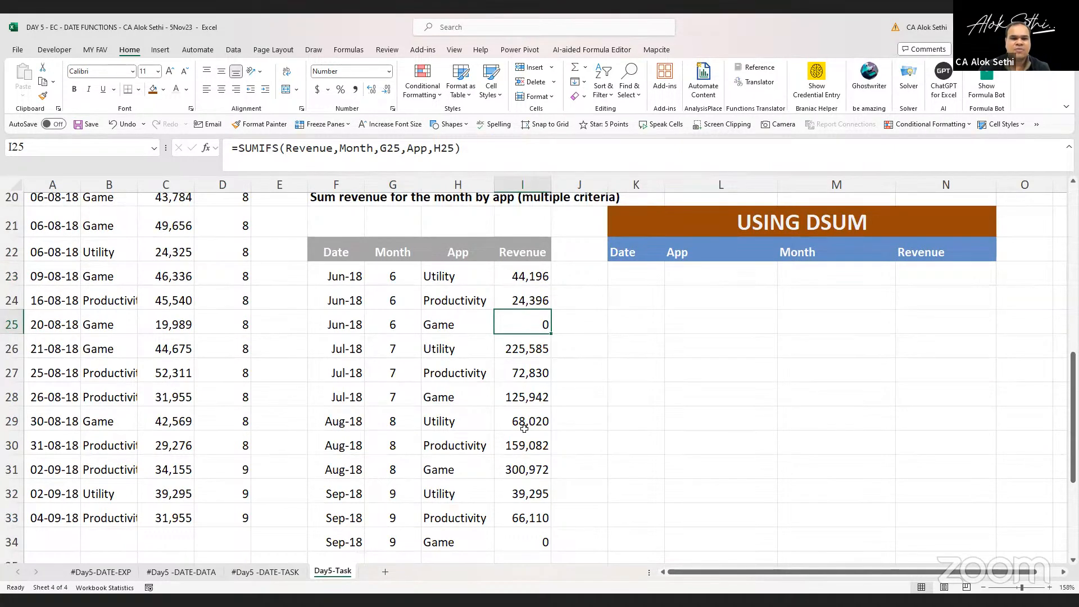
{"action": "scroll", "coordinate": [520, 579], "scroll_direction": "down", "scroll_amount": 2}
{"action": "scroll", "coordinate": [518, 541], "scroll_direction": "up", "scroll_amount": 2}
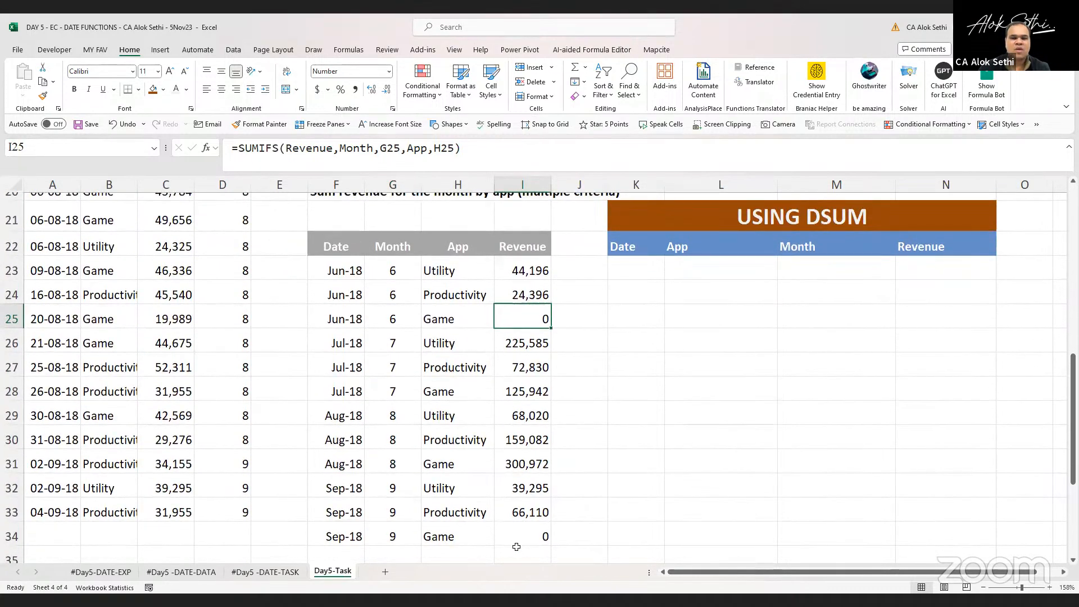
Add a bold SUM total of I23:I34 in I35 and widen column I
{"action": "left_click", "coordinate": [517, 549]}
{"action": "double_click", "coordinate": [517, 549]}
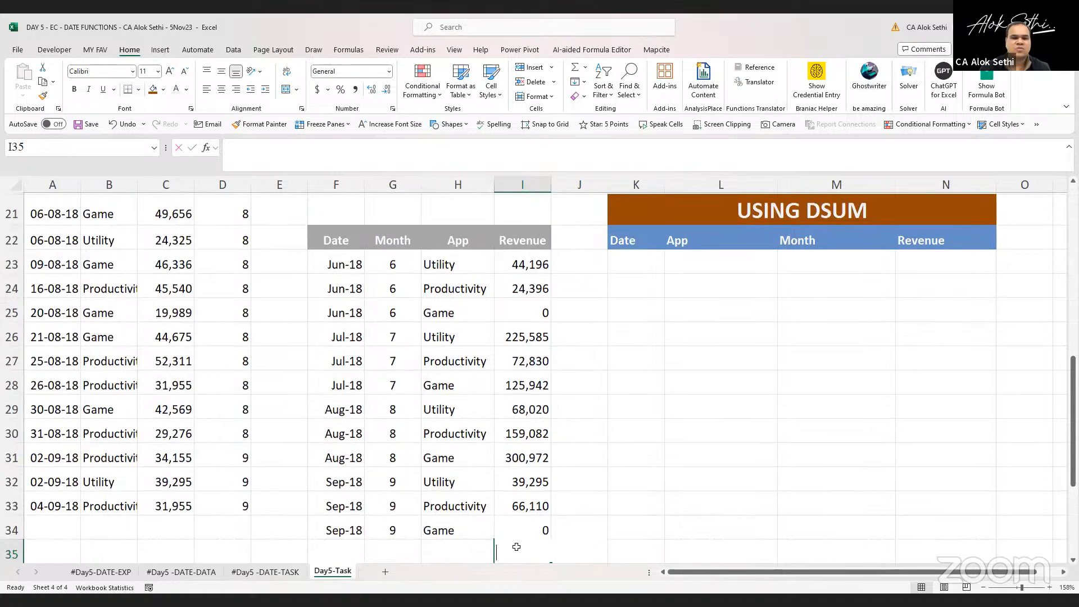
{"action": "key", "text": "alt+equal"}
{"action": "key", "text": "alt+equal"}
{"action": "key", "text": "ctrl+b"}
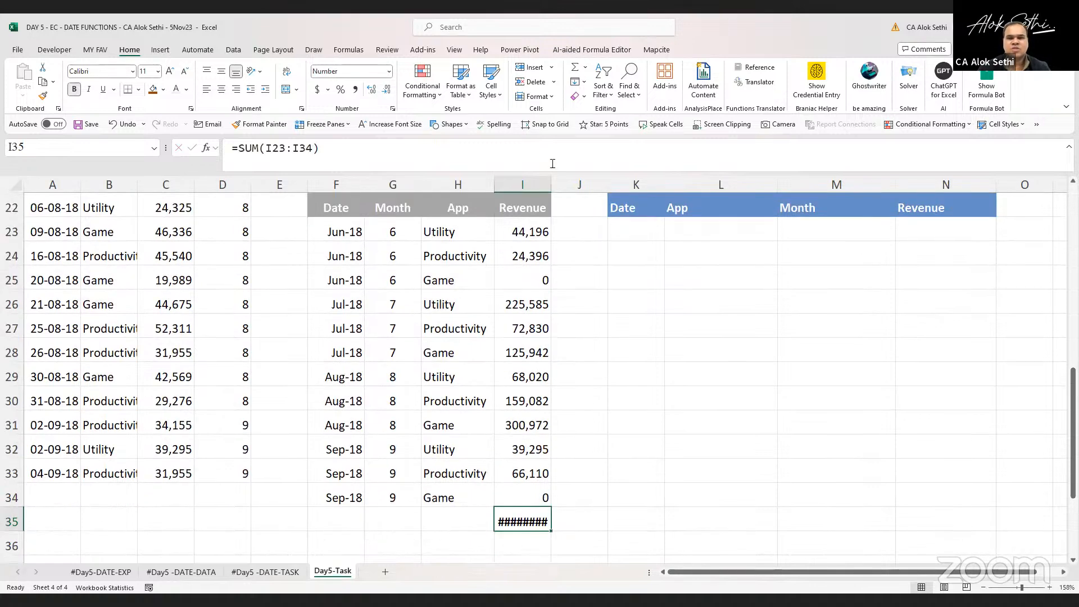
{"action": "left_click_drag", "start_coordinate": [551, 187], "coordinate": [563, 189]}
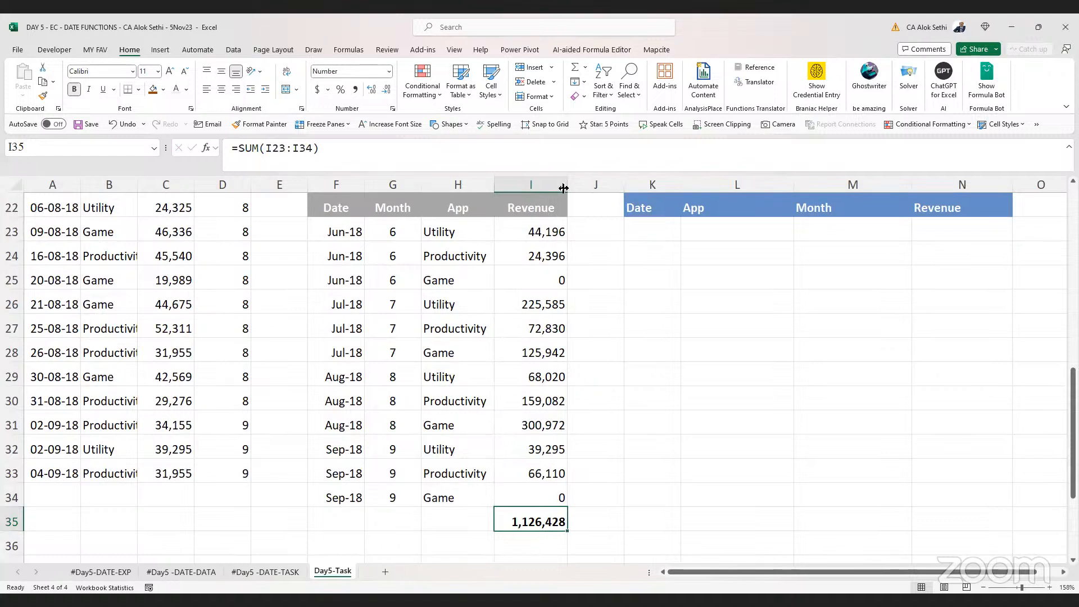
Label the total row in H35 as G Total in bold
{"action": "key", "text": "Left"}
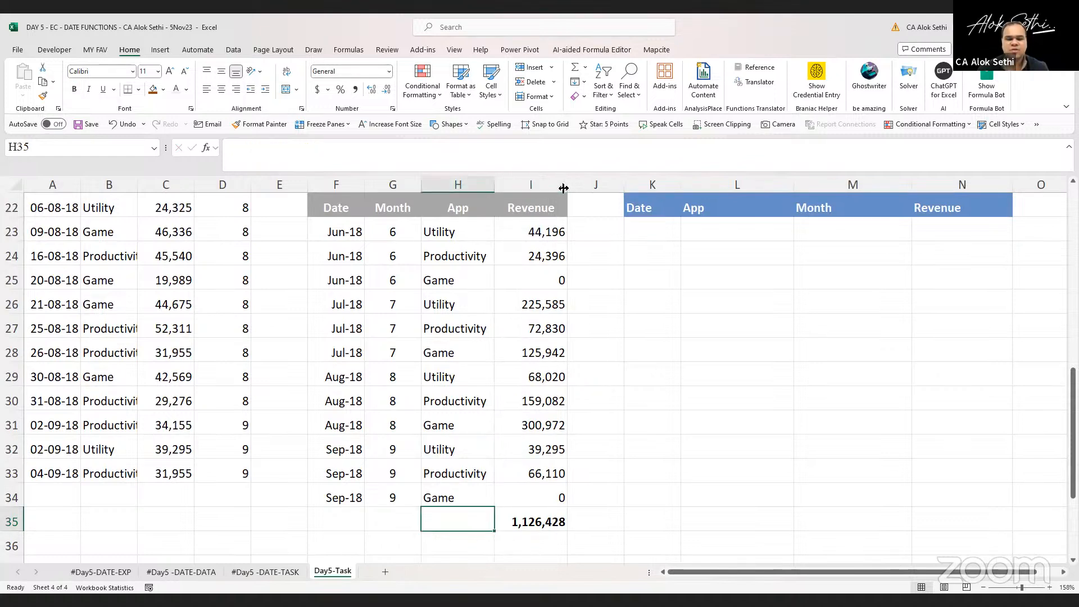
{"action": "type", "text": "G Tr"}
{"action": "key", "text": "BackSpace"}
{"action": "type", "text": "otal"}
{"action": "key", "text": "Return"}
{"action": "key", "text": "Up"}
{"action": "key", "text": "ctrl+b"}
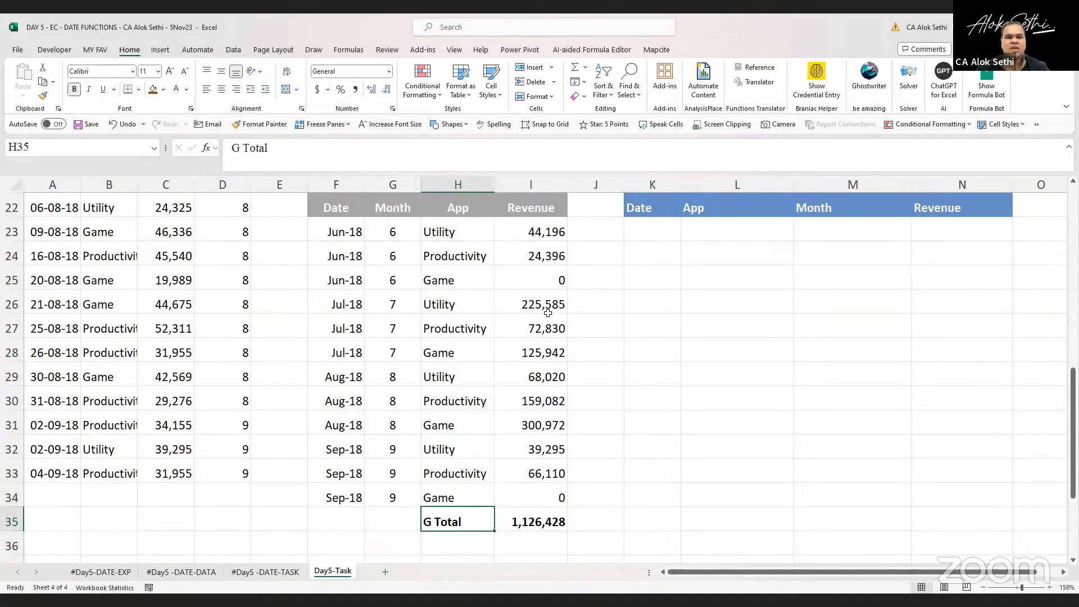
Examine the SUMIFS formula in I23 in the formula bar
{"action": "left_click", "coordinate": [538, 238]}
{"action": "triple_click", "coordinate": [479, 147]}
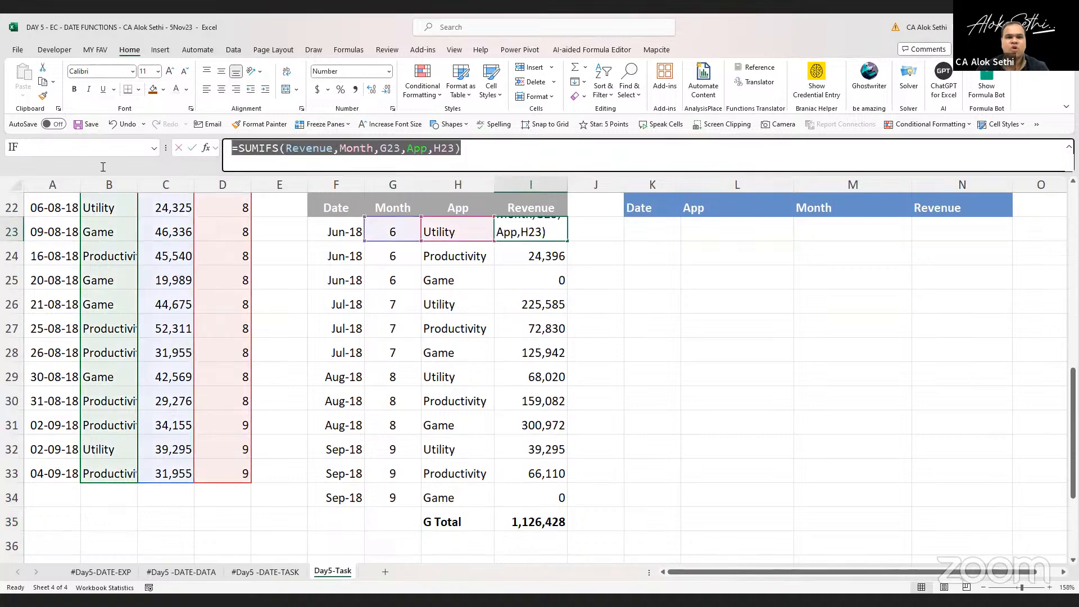
{"action": "key", "text": "ctrl+c"}
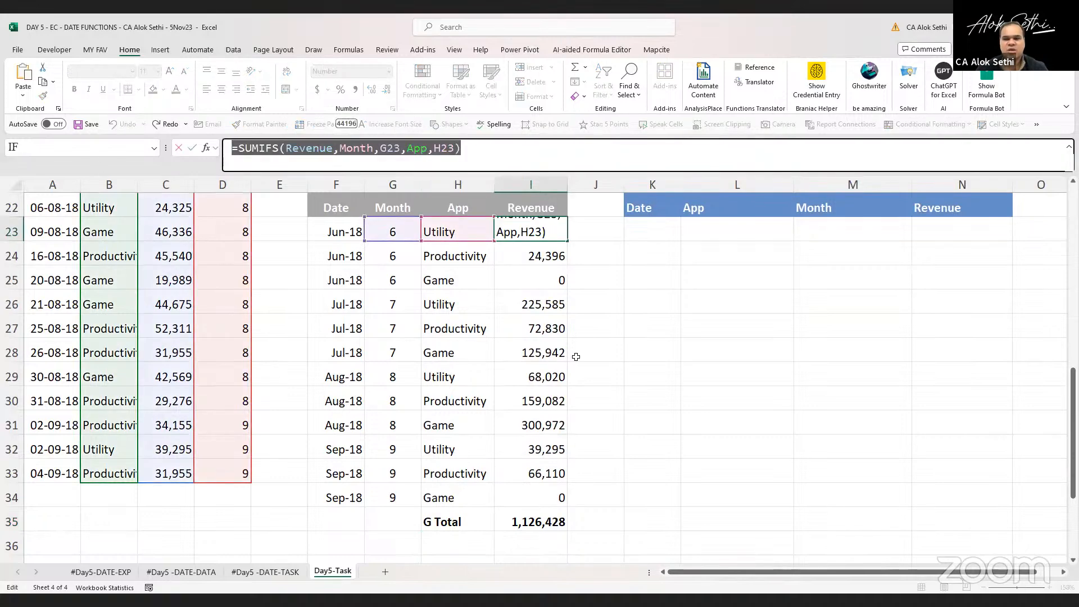
{"action": "key", "text": "alt+Tab"}
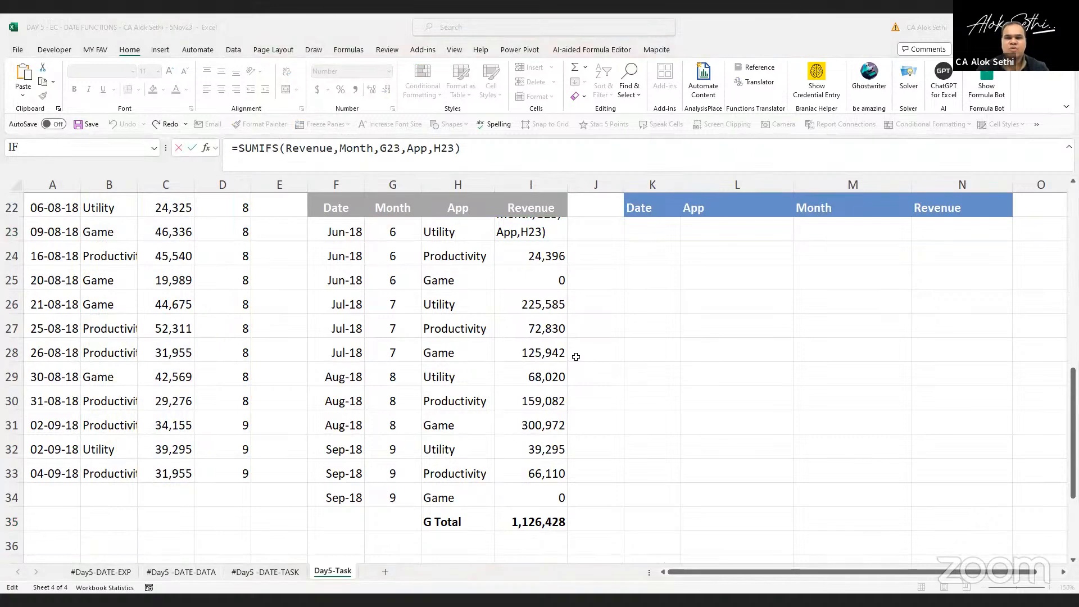
{"action": "scroll", "coordinate": [576, 356], "scroll_direction": "up", "scroll_amount": 2}
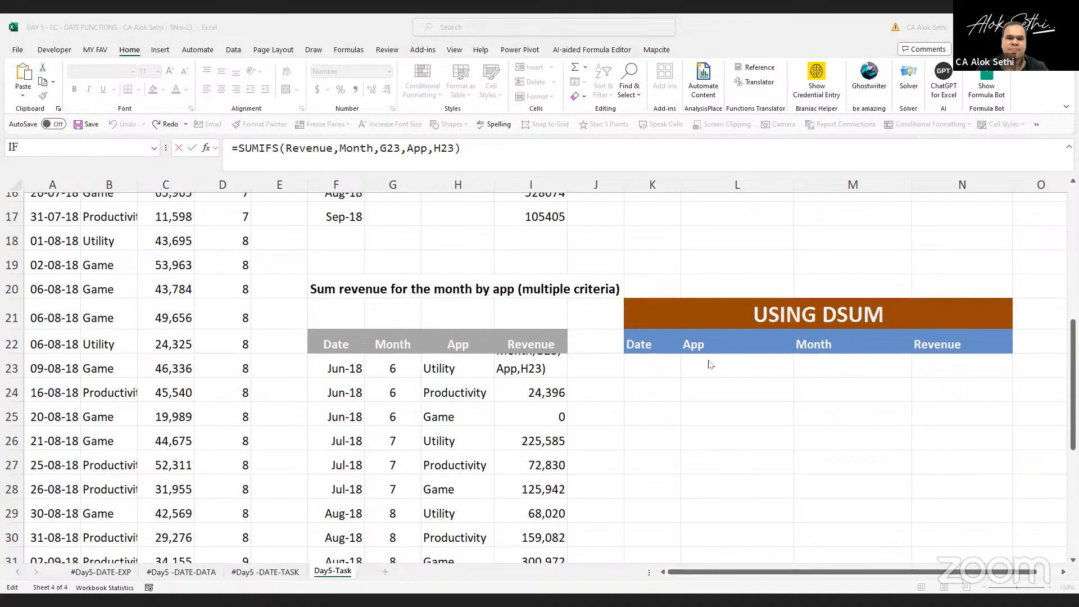
{"action": "key", "text": "Escape"}
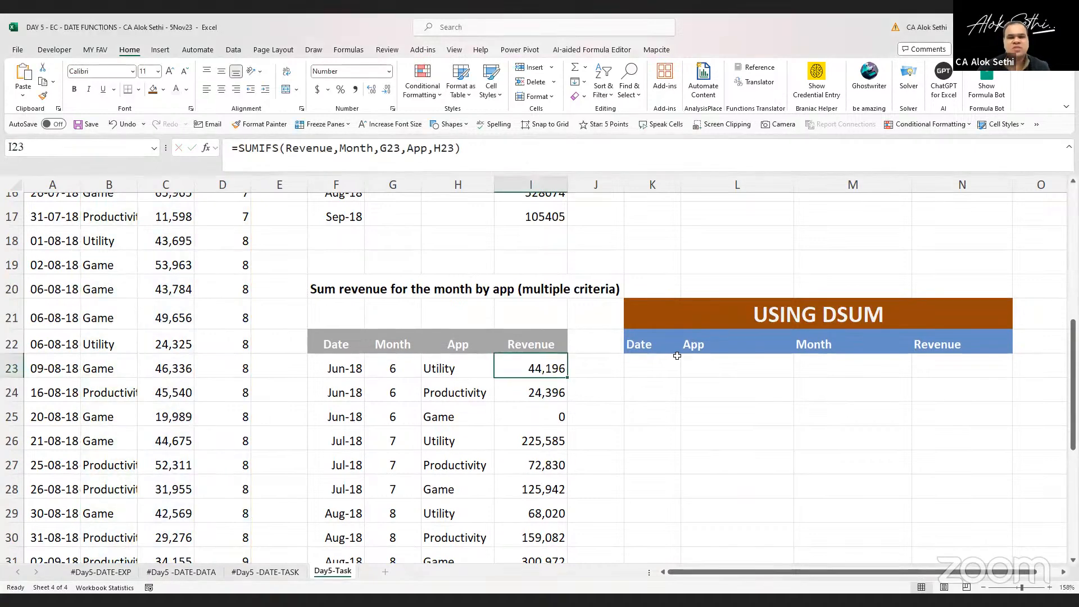
Rename the DSUM criteria headers in L22 and M22 to Month and App
{"action": "left_click", "coordinate": [646, 361]}
{"action": "key", "text": "Right"}
{"action": "key", "text": "Right"}
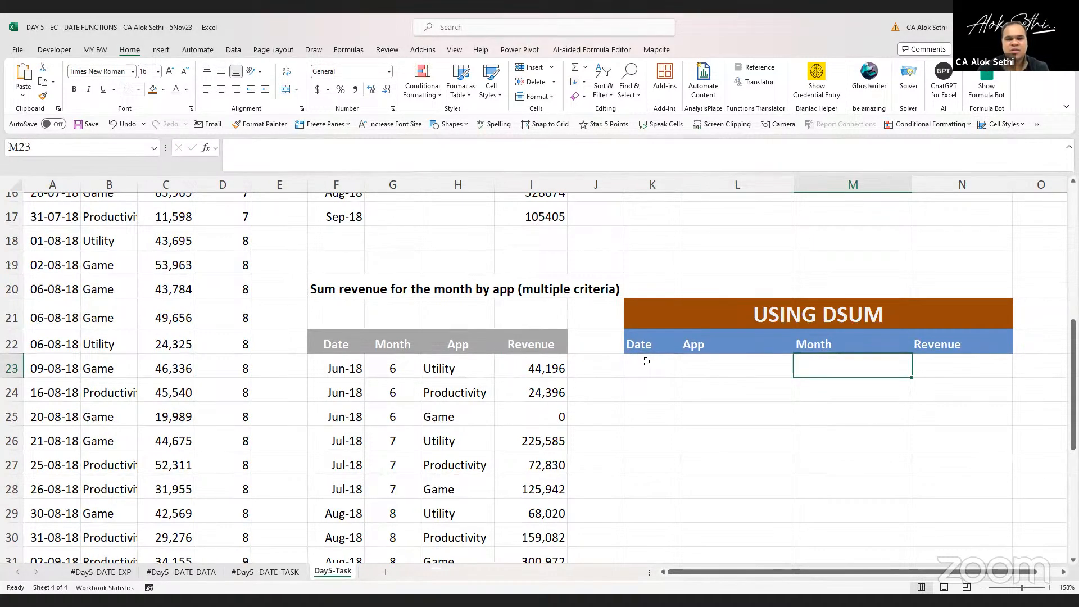
{"action": "key", "text": "Right"}
{"action": "key", "text": "Left"}
{"action": "key", "text": "Left"}
{"action": "key", "text": "Left"}
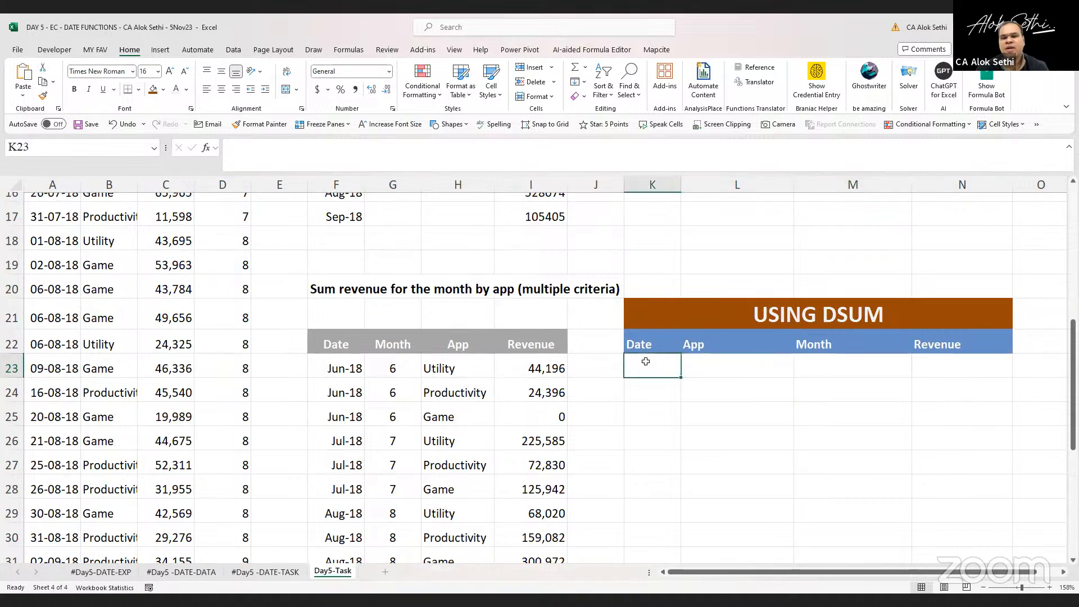
{"action": "key", "text": "Up"}
{"action": "key", "text": "Right"}
{"action": "key", "text": "shift+Right"}
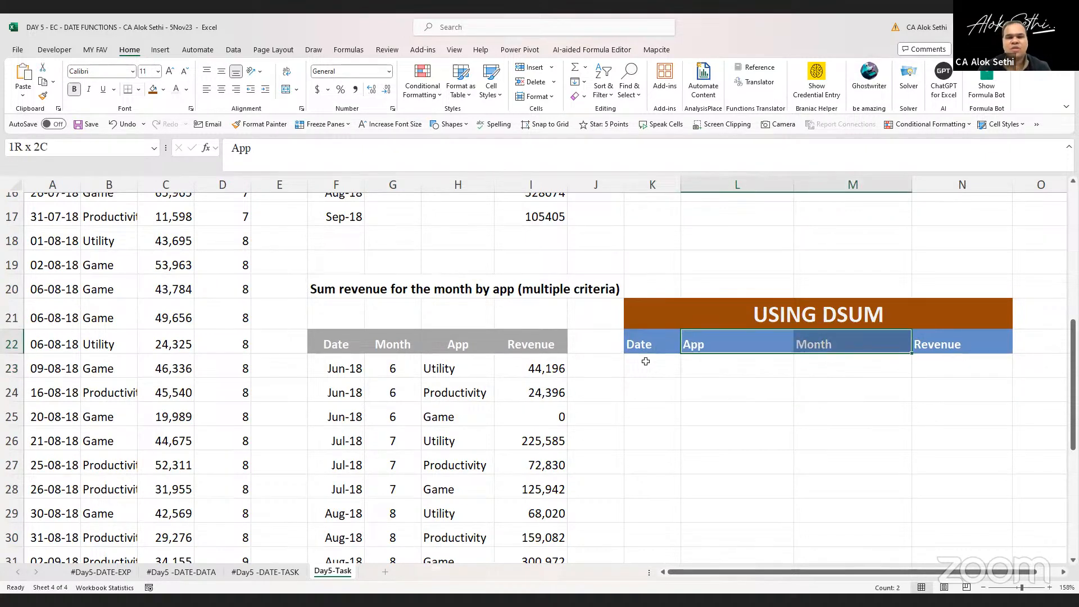
{"action": "key", "text": "shift+Down"}
{"action": "key", "text": "shift+Right"}
{"action": "key", "text": "shift+Left"}
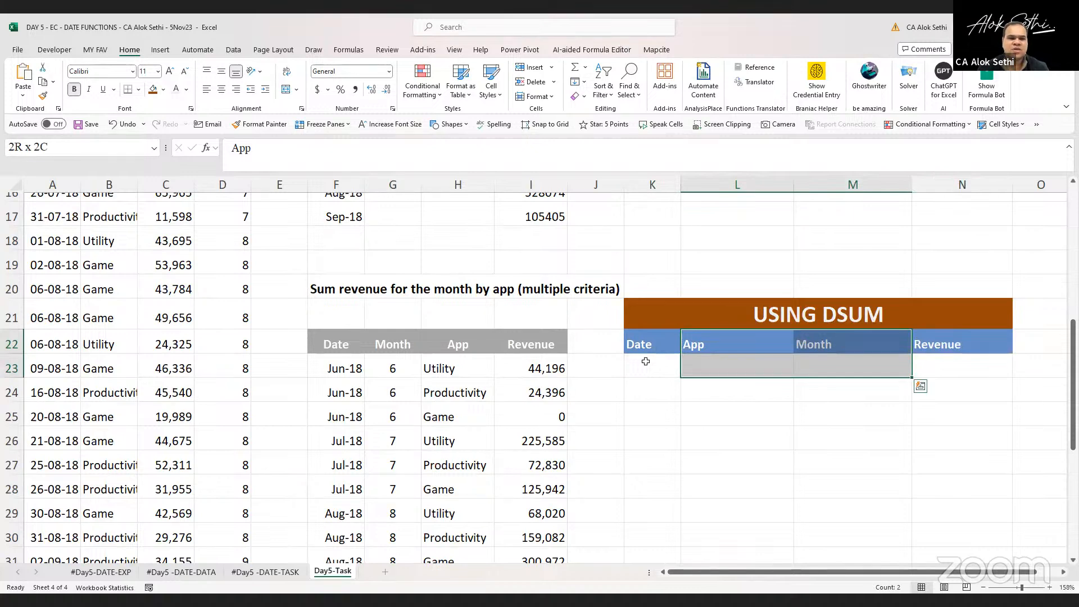
{"action": "key", "text": "Left"}
{"action": "key", "text": "Right"}
{"action": "type", "text": "Month"}
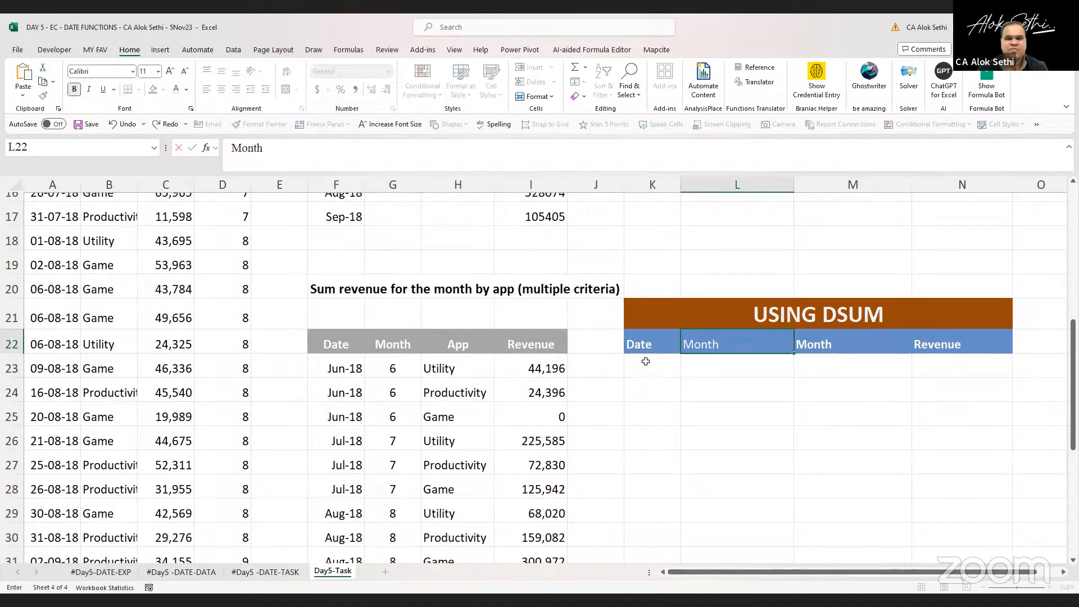
{"action": "key", "text": "Right"}
{"action": "type", "text": "Appl"}
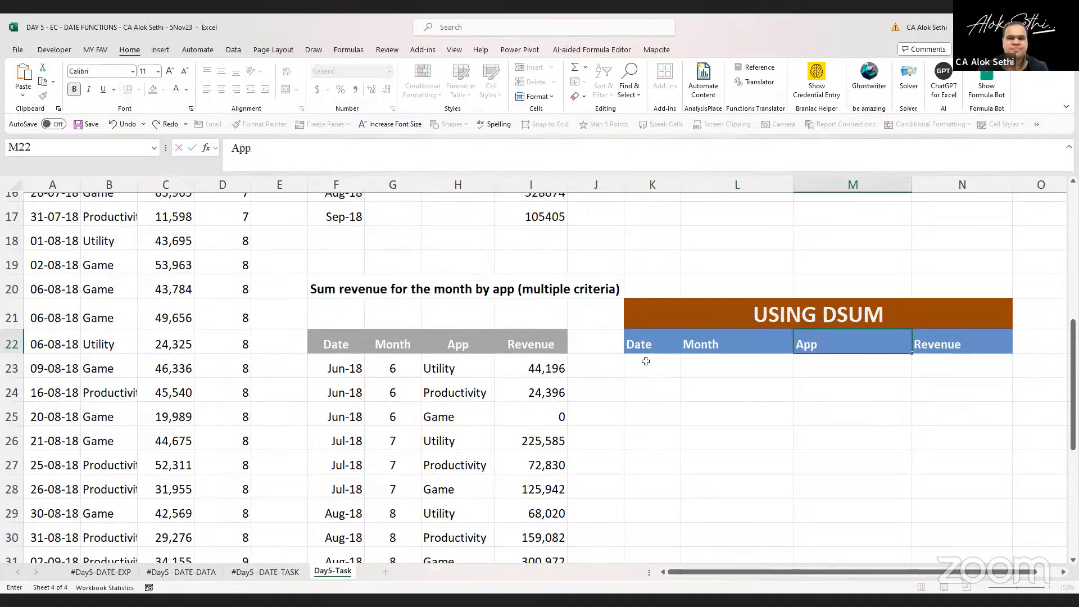
{"action": "key", "text": "Return"}
{"action": "key", "text": "Left"}
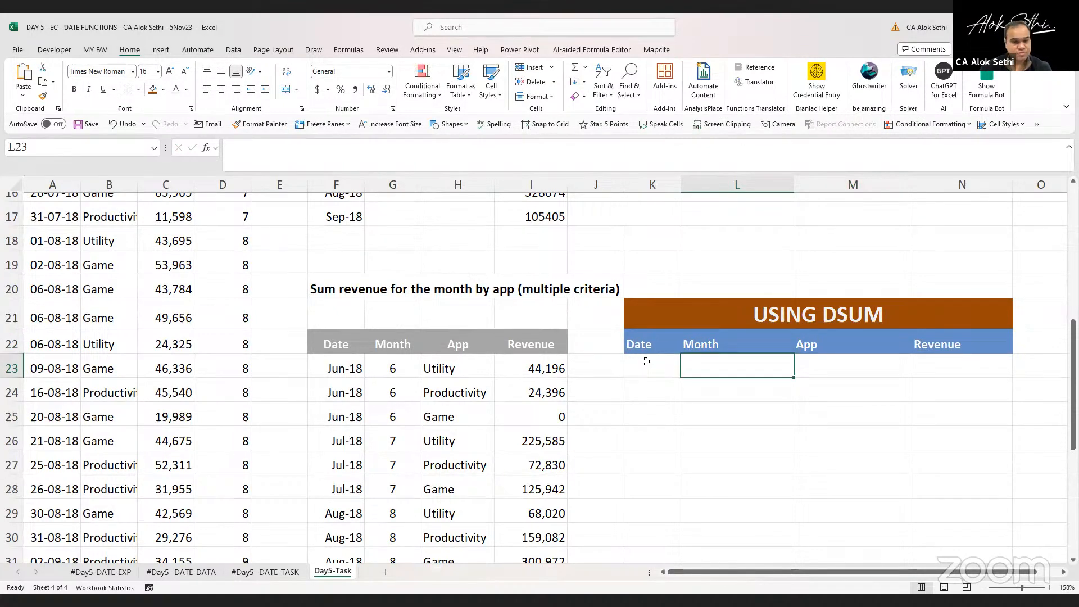
{"action": "key", "text": "Left"}
{"action": "key", "text": "Left"}
{"action": "key", "text": "Left"}
{"action": "key", "text": "Left"}
{"action": "key", "text": "Left"}
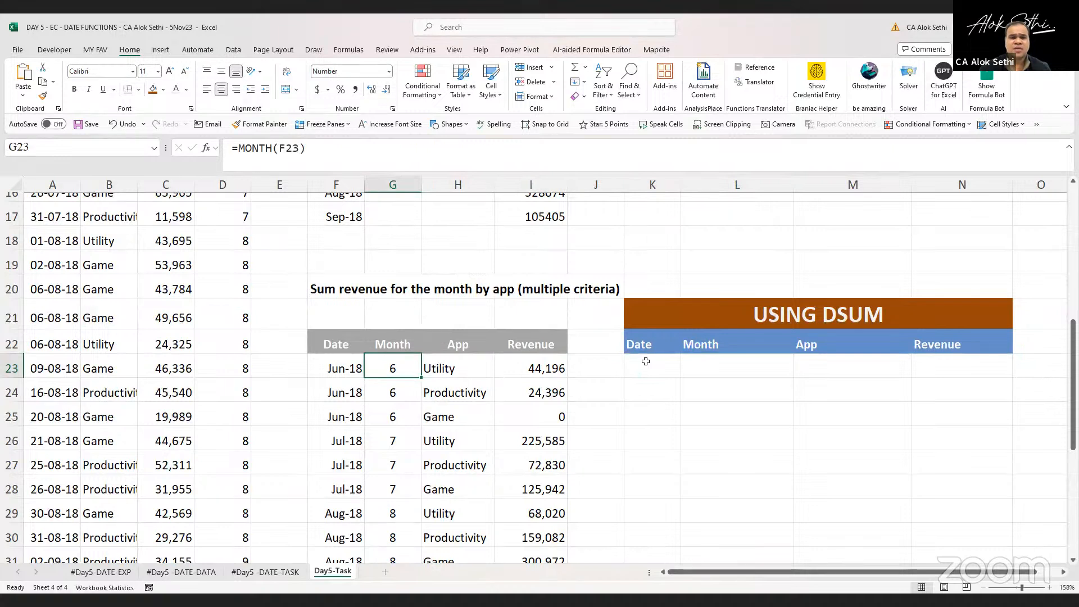
{"action": "key", "text": "shift+Right"}
{"action": "key", "text": "Right"}
{"action": "key", "text": "Right"}
{"action": "key", "text": "Right"}
{"action": "key", "text": "Right"}
{"action": "key", "text": "Right"}
{"action": "key", "text": "Right"}
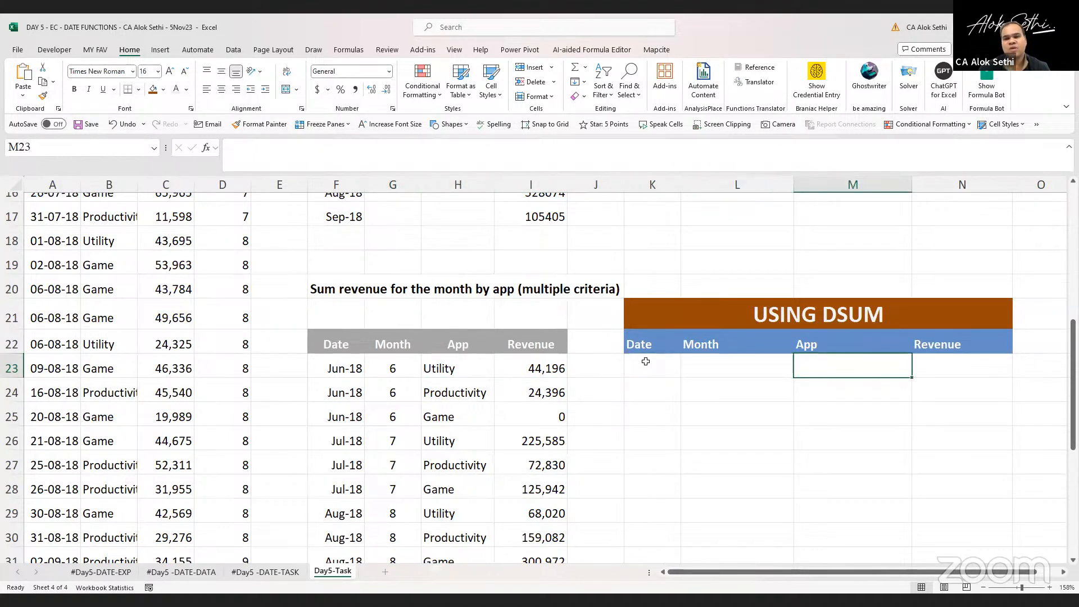
Define the name CS for the DSUM criteria range L22:M23
{"action": "key", "text": "Right"}
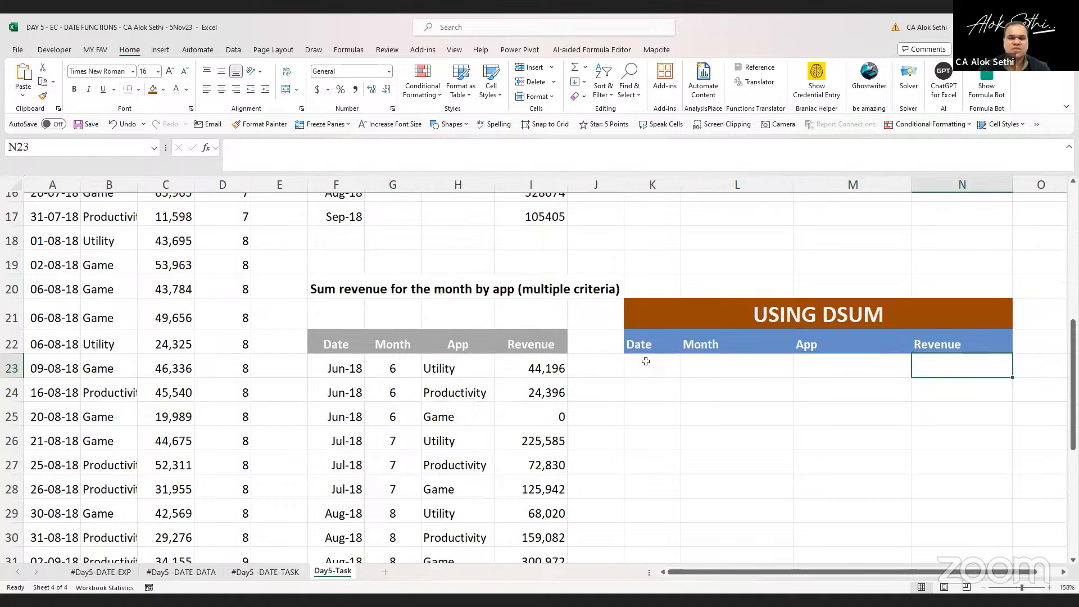
{"action": "key", "text": "Left"}
{"action": "key", "text": "Left"}
{"action": "key", "text": "Up"}
{"action": "key", "text": "shift+Down"}
{"action": "key", "text": "shift+Right"}
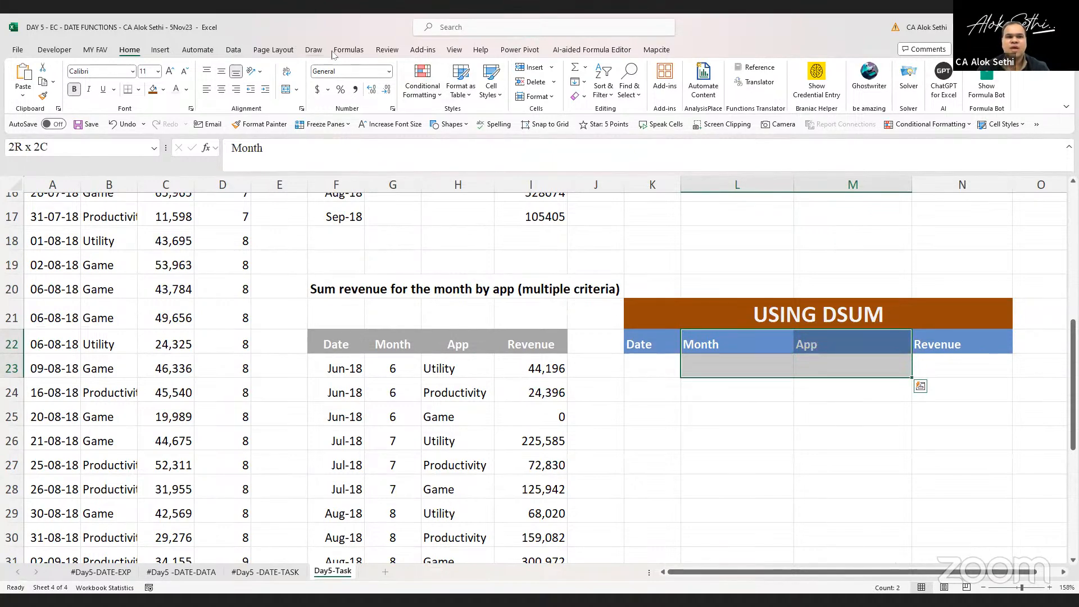
{"action": "left_click", "coordinate": [352, 54]}
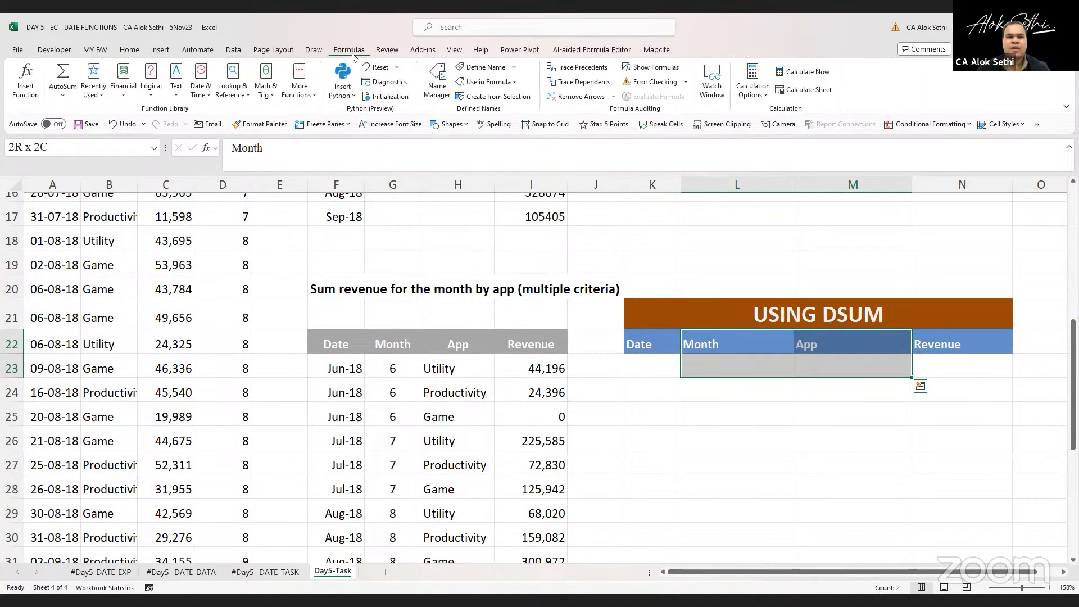
{"action": "left_click", "coordinate": [439, 90]}
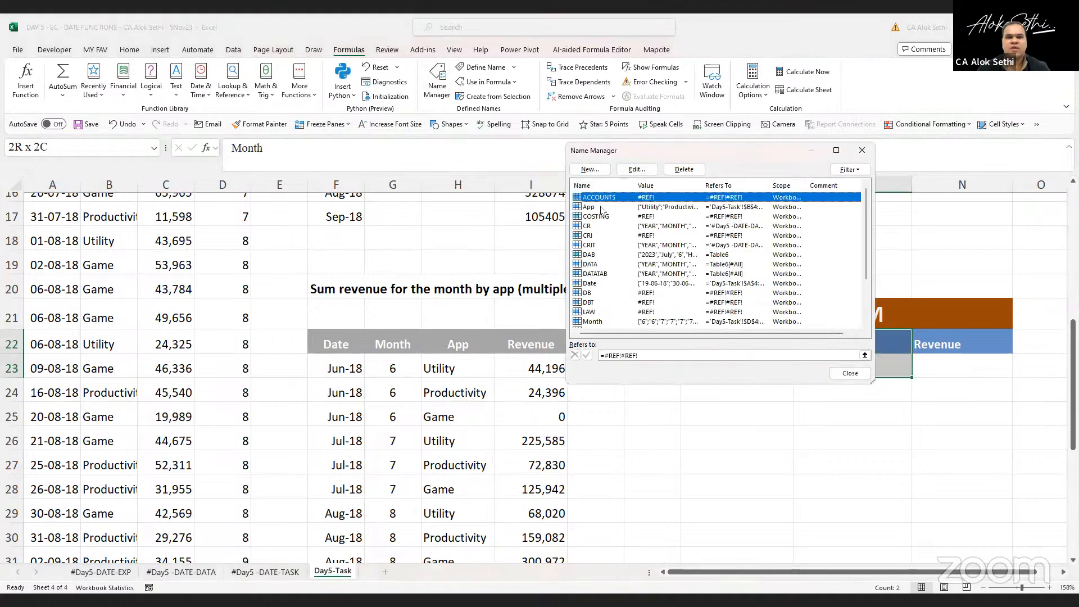
{"action": "left_click", "coordinate": [589, 169]}
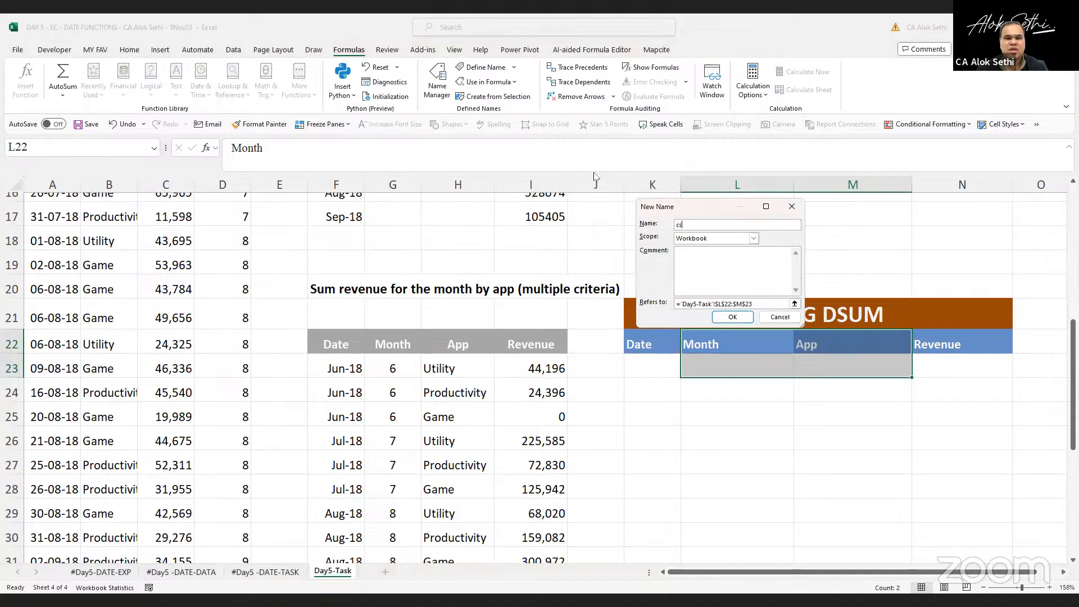
{"action": "type", "text": "c"}
{"action": "key", "text": "Caps_Lock"}
{"action": "key", "text": "BackSpace"}
{"action": "type", "text": "CS3"}
{"action": "left_click", "coordinate": [741, 319]}
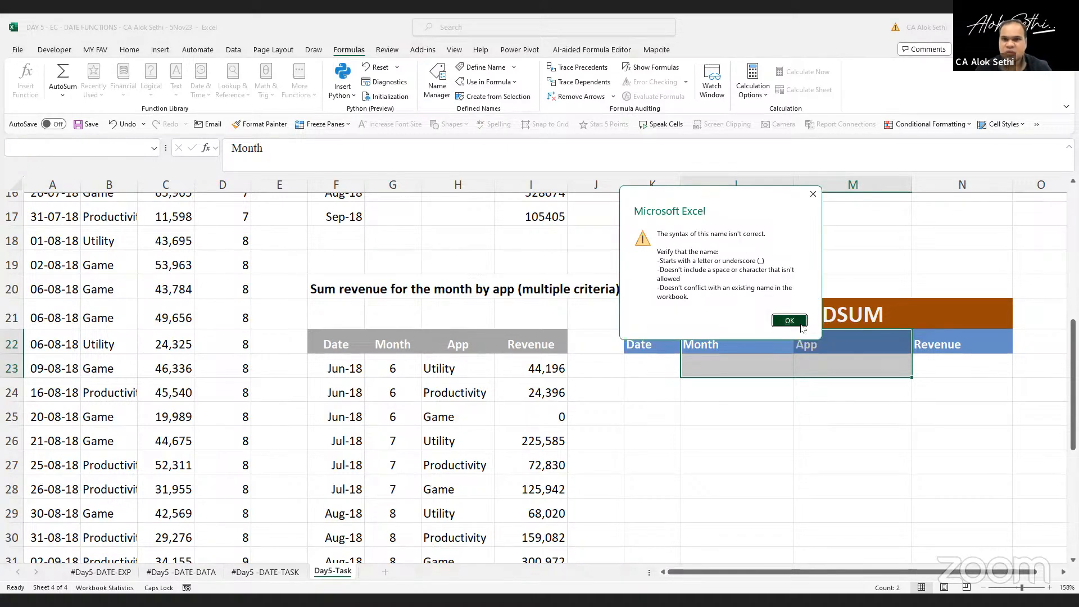
{"action": "left_click", "coordinate": [801, 325]}
{"action": "type", "text": "CS"}
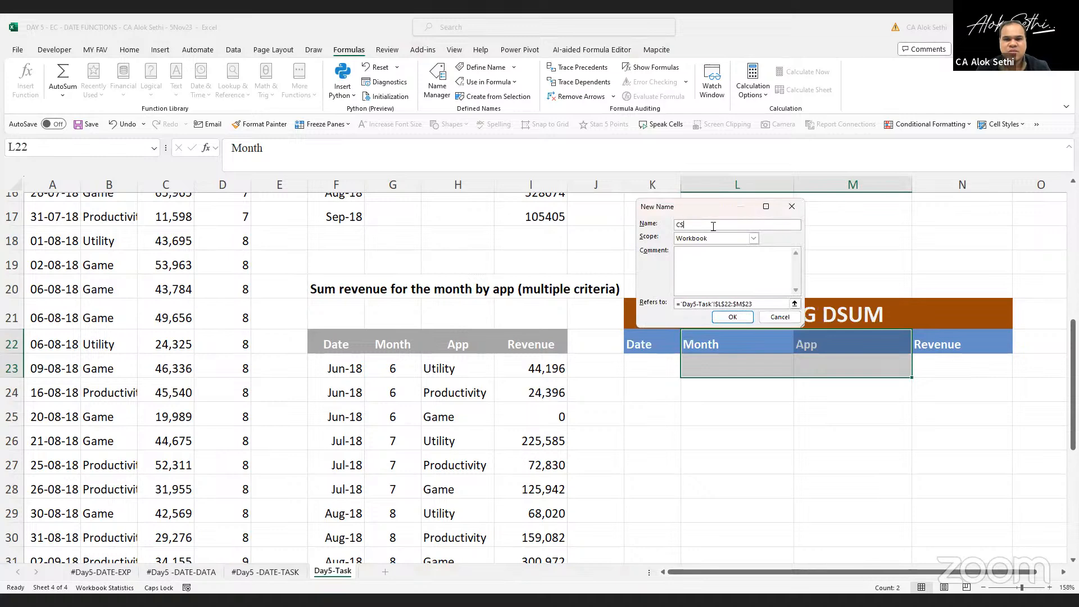
{"action": "key", "text": "Return"}
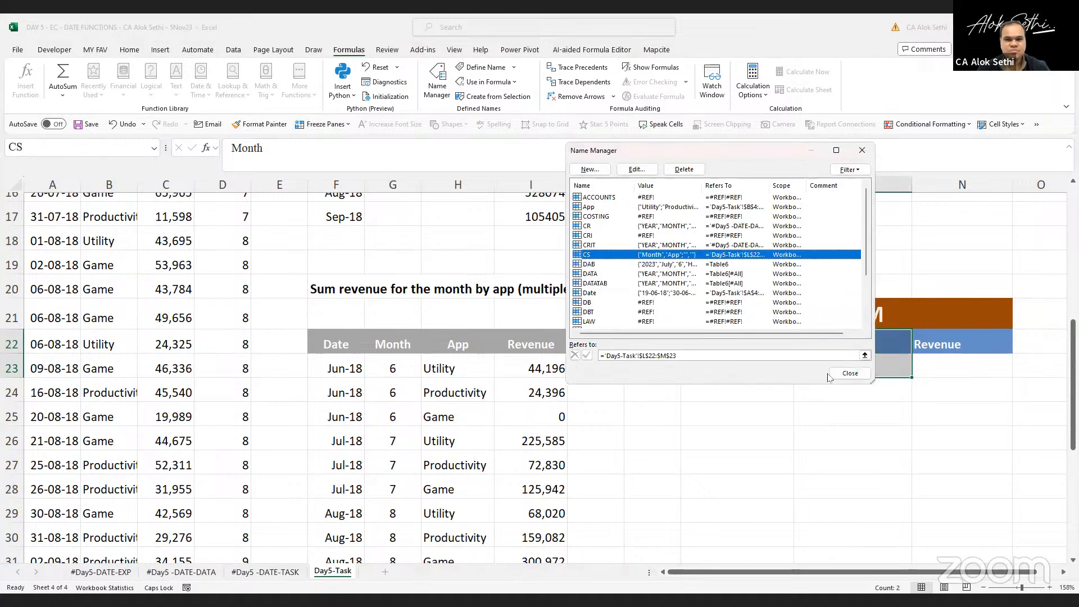
{"action": "key", "text": "Return"}
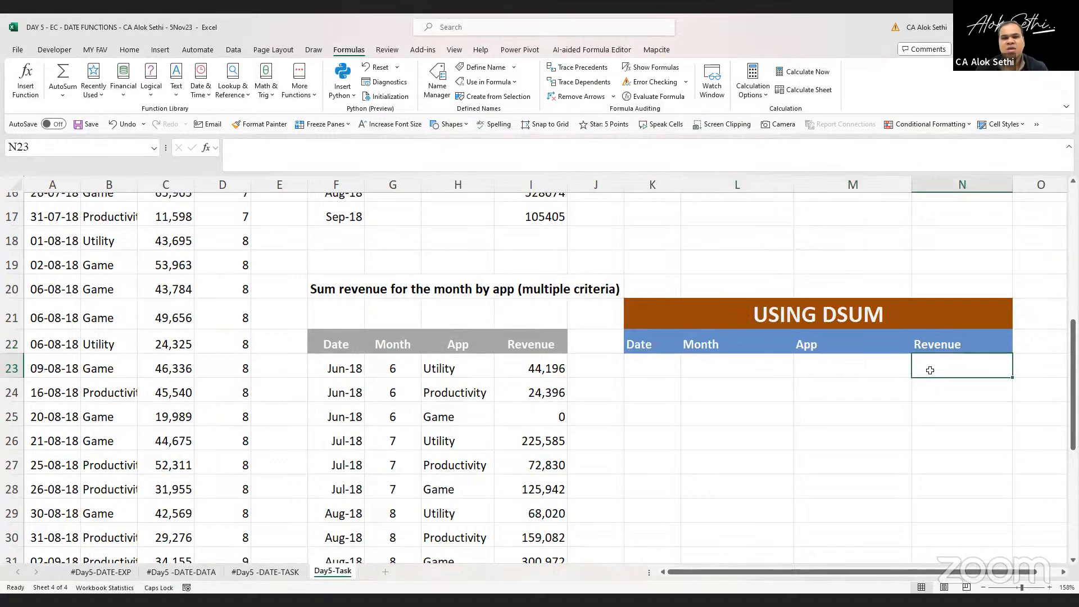
Start a DSUM formula in N23 using A3:D33 as the database range
{"action": "type", "text": "="}
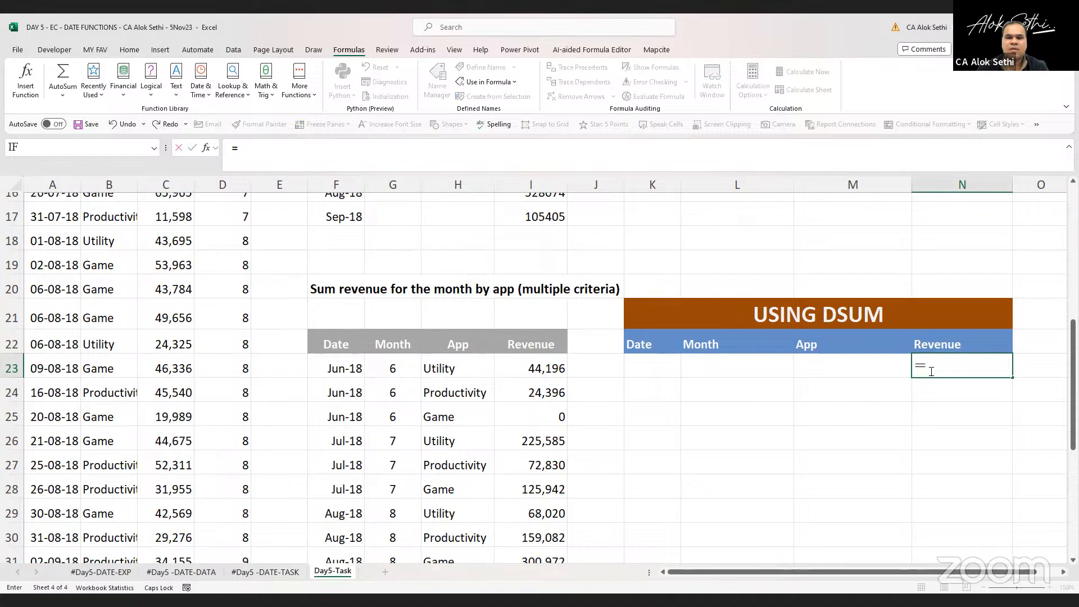
{"action": "type", "text": "DSUM("}
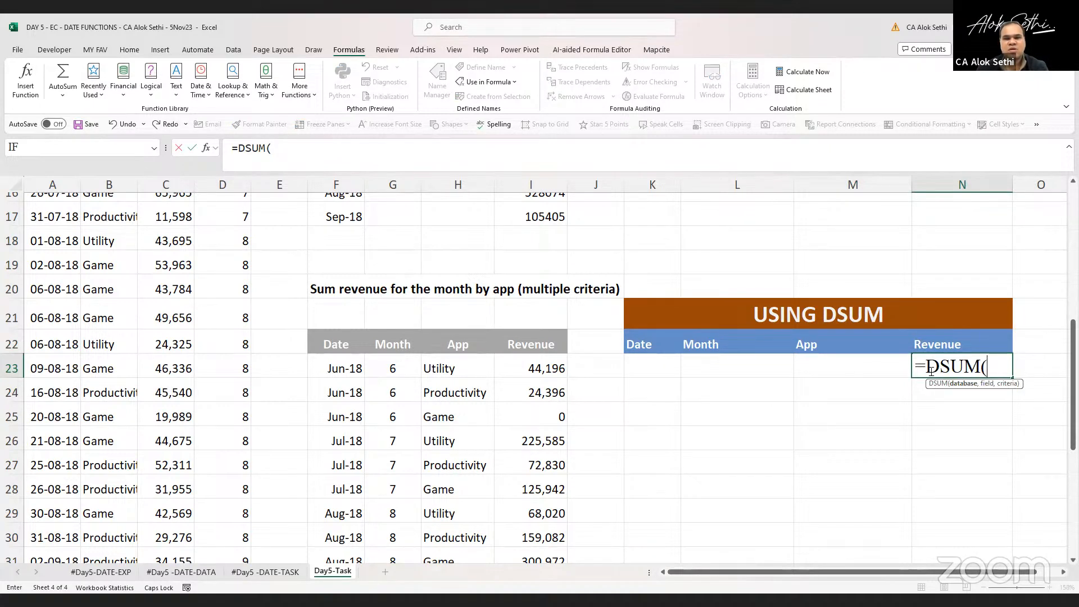
{"action": "type", "text": "DAT"}
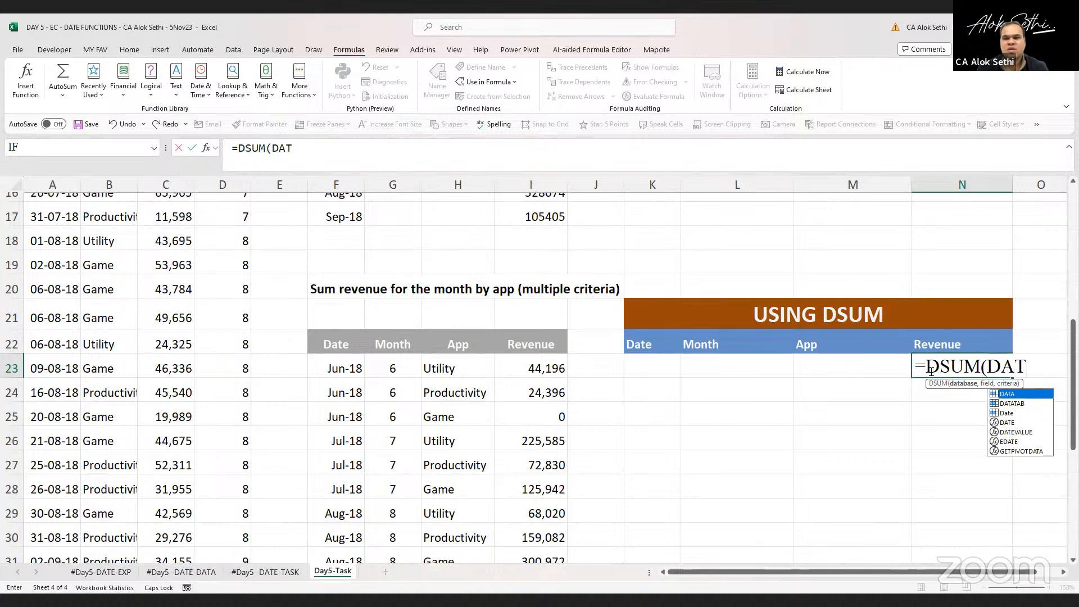
{"action": "key", "text": "Down"}
{"action": "key", "text": "Tab"}
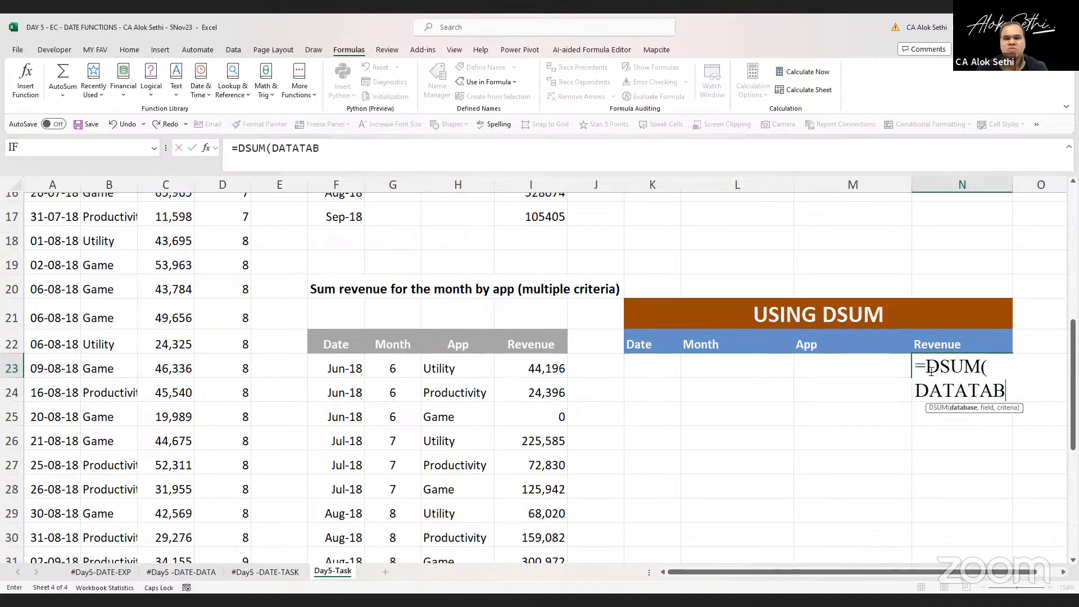
{"action": "key", "text": "BackSpace"}
{"action": "key", "text": "BackSpace"}
{"action": "key", "text": "BackSpace"}
{"action": "key", "text": "BackSpace"}
{"action": "key", "text": "BackSpace"}
{"action": "key", "text": "BackSpace"}
{"action": "key", "text": "BackSpace"}
{"action": "key", "text": "BackSpace"}
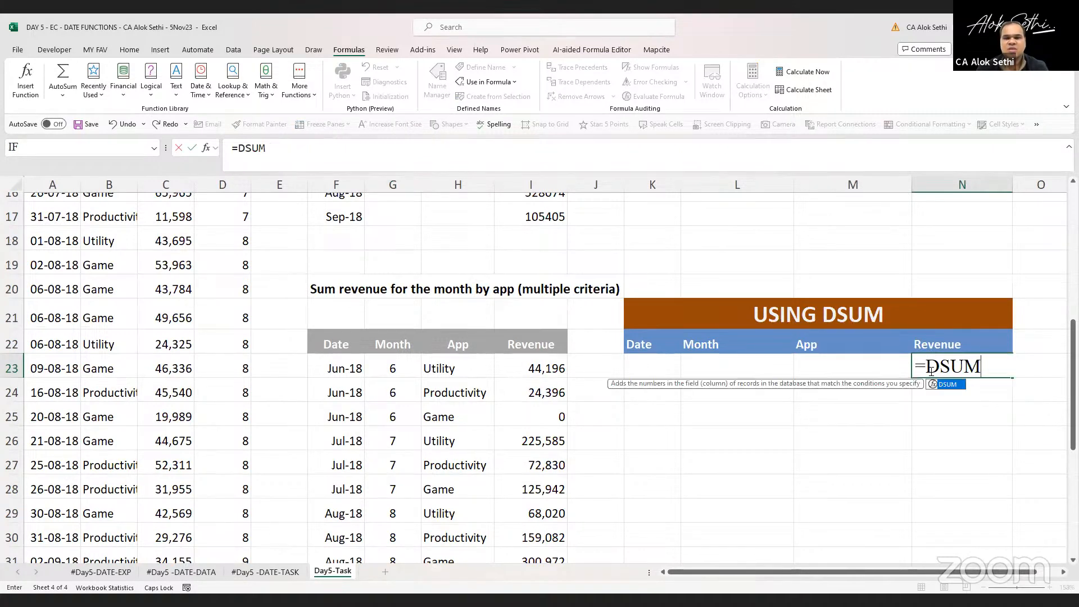
{"action": "type", "text": "(A3:"}
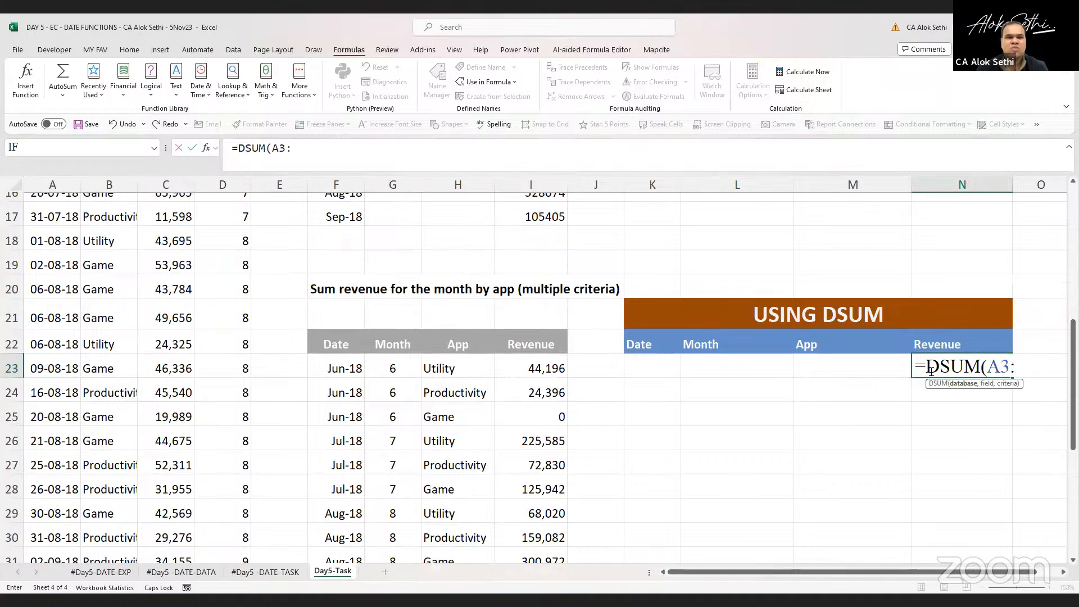
{"action": "type", "text": "D"}
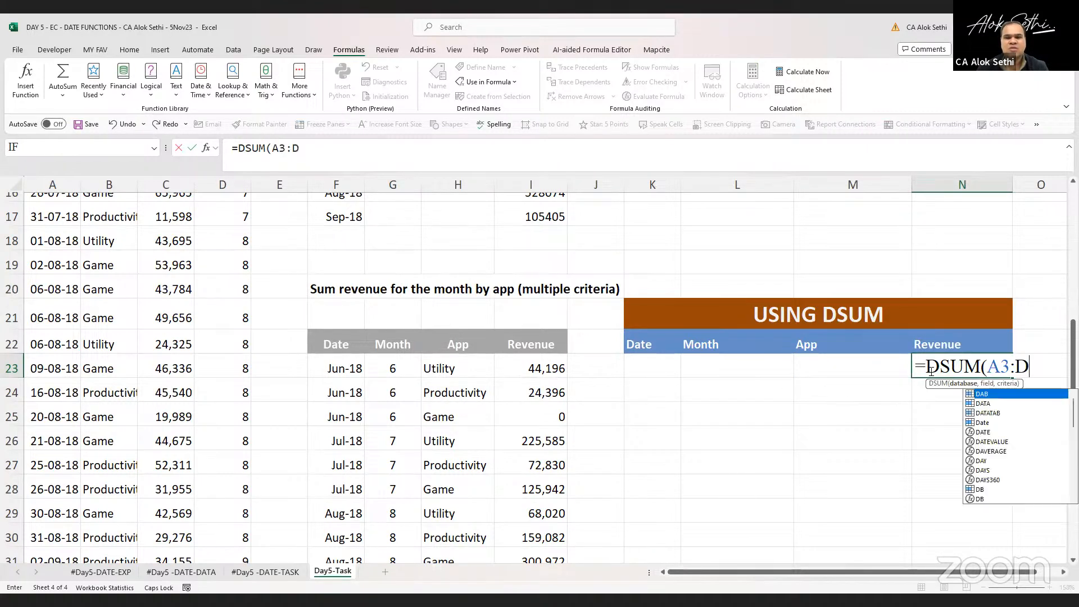
{"action": "type", "text": "33,"}
Complete the DSUM formula with the Revenue header C3 as field and CS as criteria
{"action": "scroll", "coordinate": [213, 410], "scroll_direction": "up", "scroll_amount": 1}
{"action": "scroll", "coordinate": [213, 410], "scroll_direction": "up", "scroll_amount": 4}
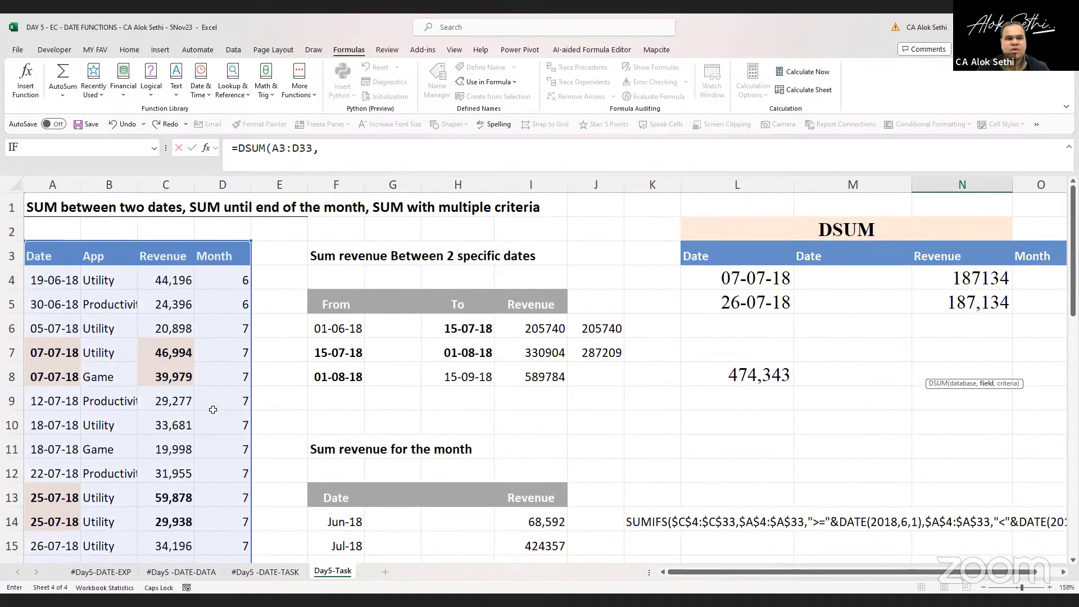
{"action": "scroll", "coordinate": [213, 409], "scroll_direction": "down", "scroll_amount": 7}
{"action": "scroll", "coordinate": [213, 410], "scroll_direction": "up", "scroll_amount": 2}
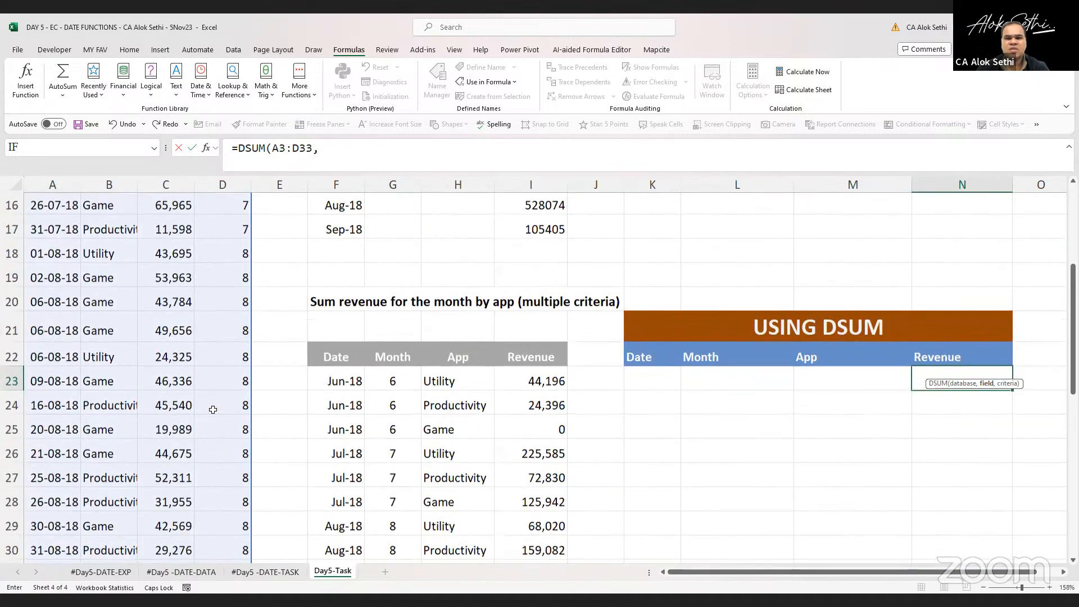
{"action": "scroll", "coordinate": [213, 410], "scroll_direction": "up", "scroll_amount": 2}
{"action": "scroll", "coordinate": [141, 456], "scroll_direction": "up", "scroll_amount": 1}
{"action": "scroll", "coordinate": [141, 456], "scroll_direction": "up", "scroll_amount": 2}
{"action": "scroll", "coordinate": [142, 456], "scroll_direction": "down", "scroll_amount": 6}
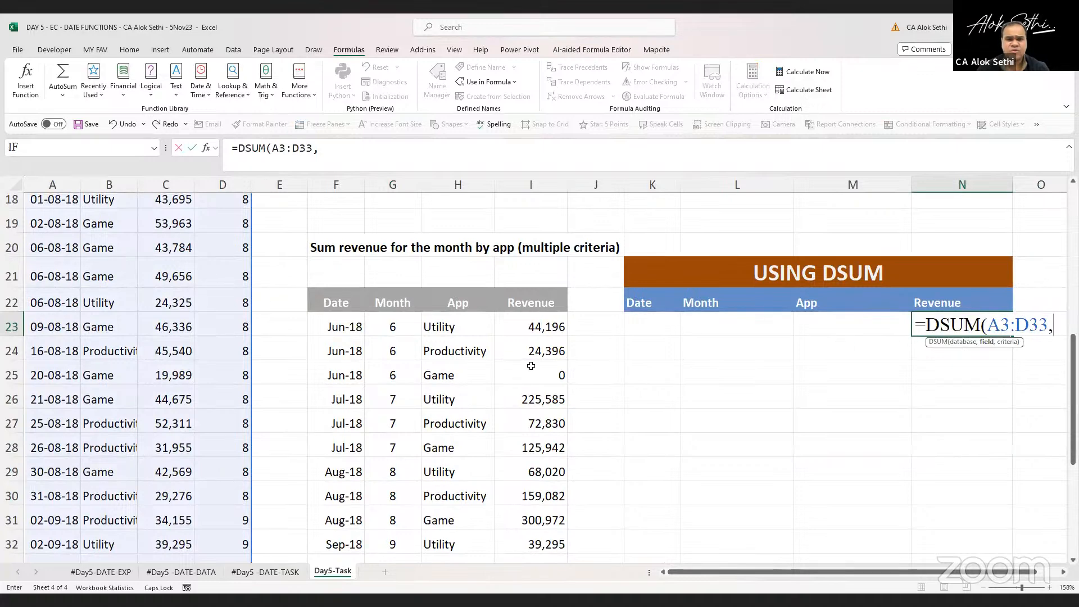
{"action": "scroll", "coordinate": [531, 365], "scroll_direction": "up", "scroll_amount": 4}
{"action": "scroll", "coordinate": [531, 366], "scroll_direction": "up", "scroll_amount": 2}
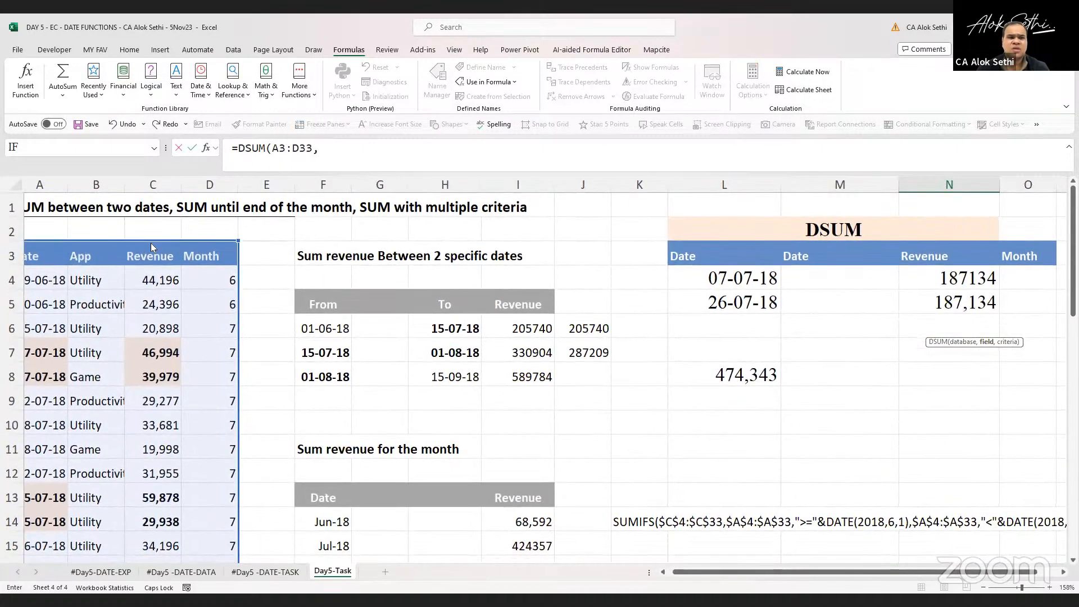
{"action": "left_click", "coordinate": [150, 251]}
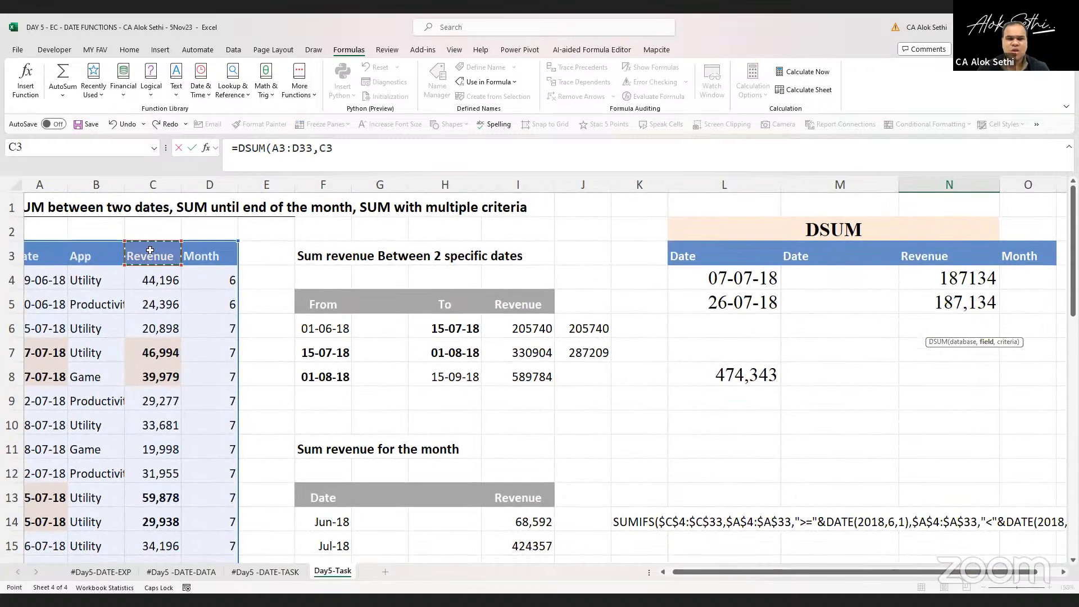
{"action": "type", "text": ","}
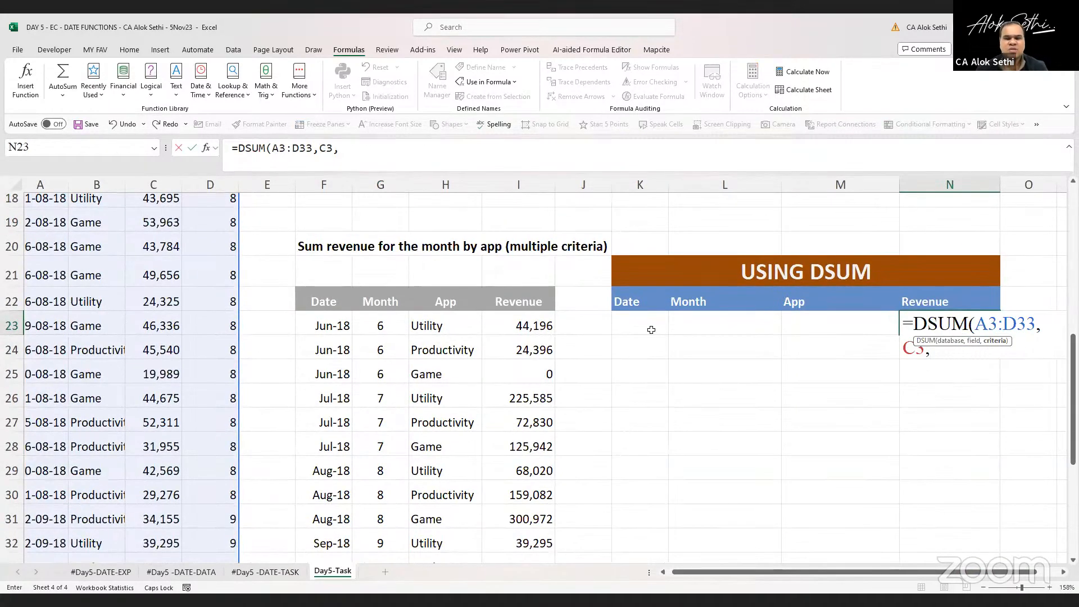
{"action": "type", "text": "CS"}
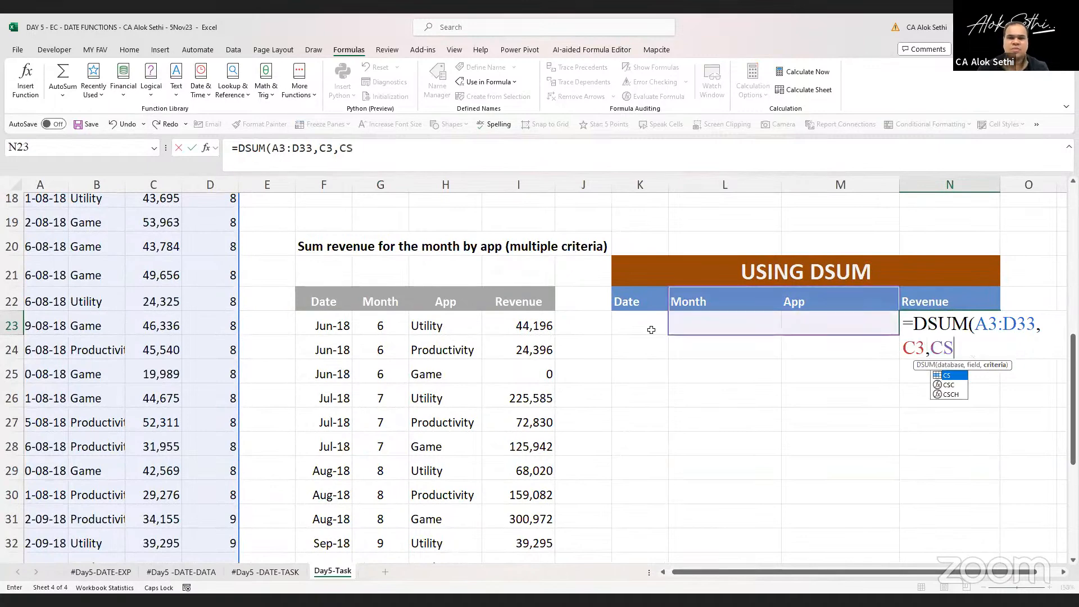
{"action": "key", "text": "ctrl+Return"}
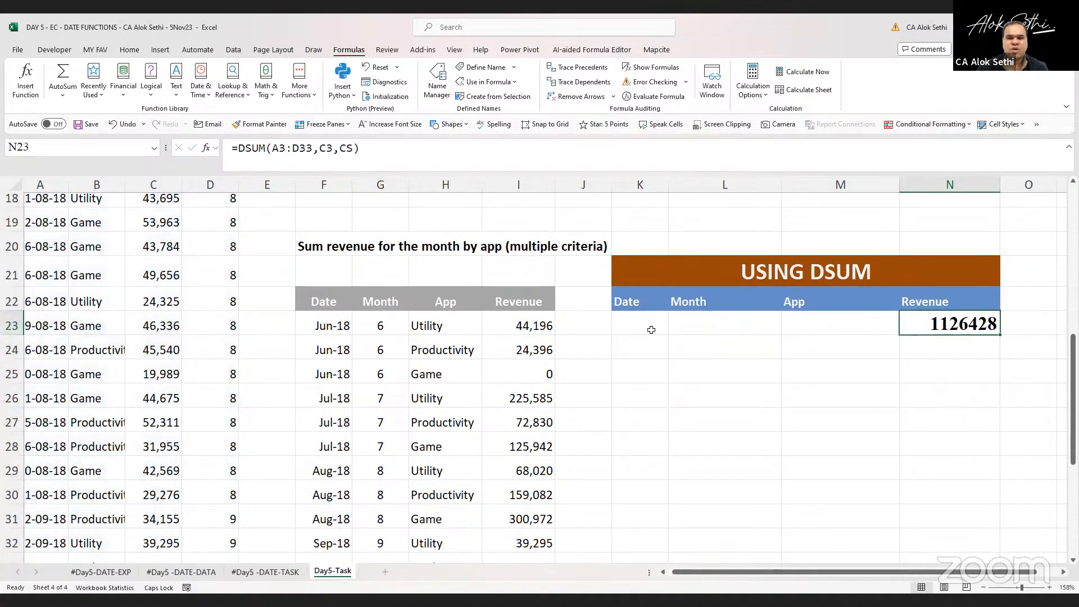
Format the DSUM result in N23 with comma style and no decimal places
{"action": "scroll", "coordinate": [612, 405], "scroll_direction": "down", "scroll_amount": 3}
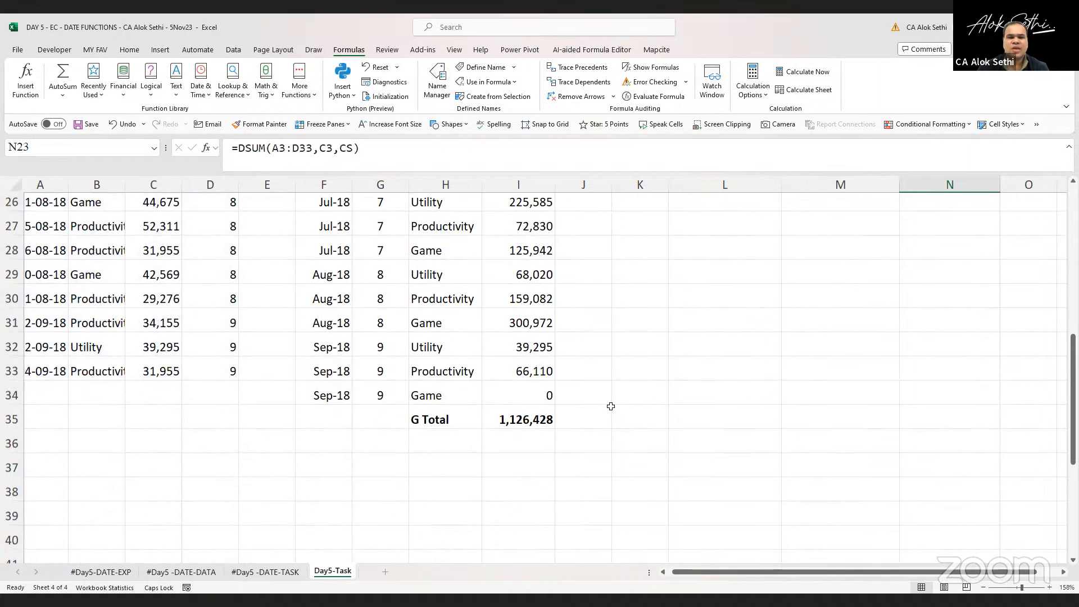
{"action": "scroll", "coordinate": [611, 406], "scroll_direction": "up", "scroll_amount": 2}
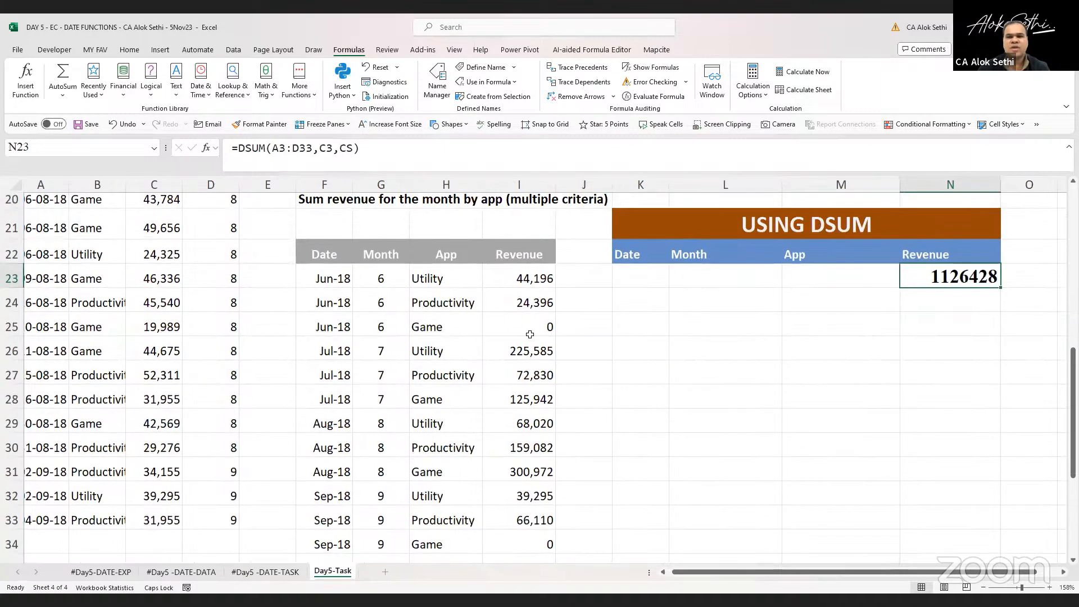
{"action": "left_click", "coordinate": [131, 50]}
{"action": "left_click", "coordinate": [356, 89]}
{"action": "left_click", "coordinate": [386, 89]}
{"action": "left_click", "coordinate": [387, 89]}
{"action": "scroll", "coordinate": [769, 363], "scroll_direction": "down", "scroll_amount": 1}
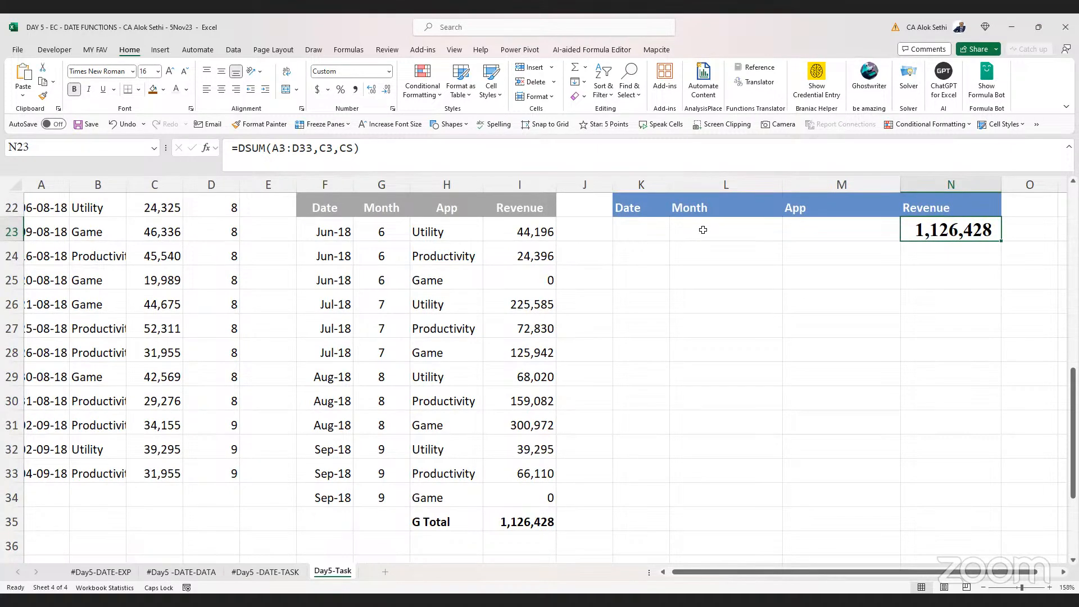
Add a data validation dropdown list of 6,7,8,9 to the Month criteria cell L23 and pick 6
{"action": "left_click", "coordinate": [704, 230]}
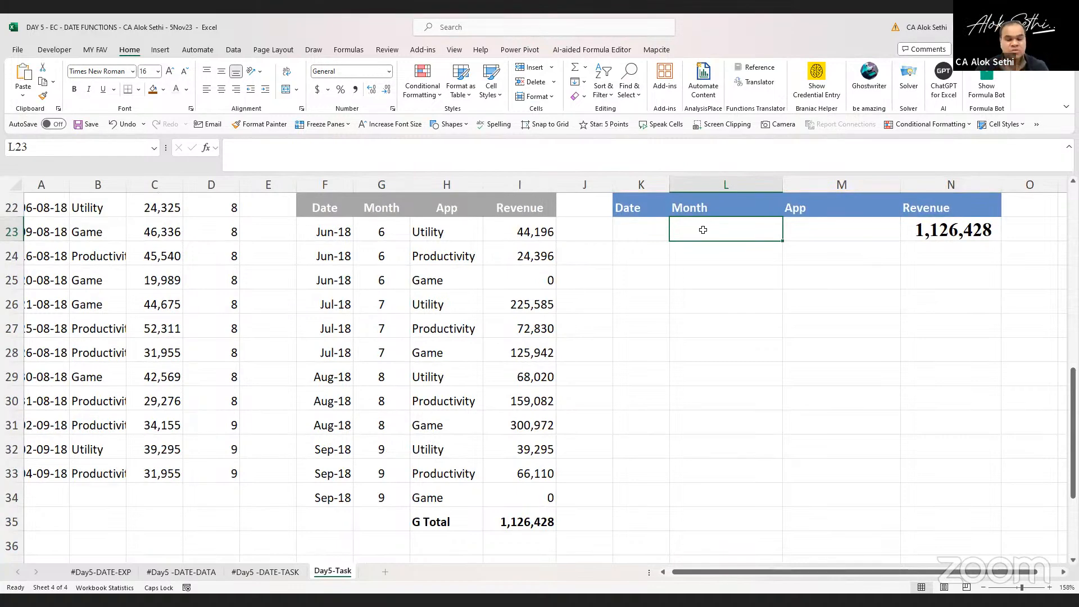
{"action": "key", "text": "alt"}
{"action": "key", "text": "a"}
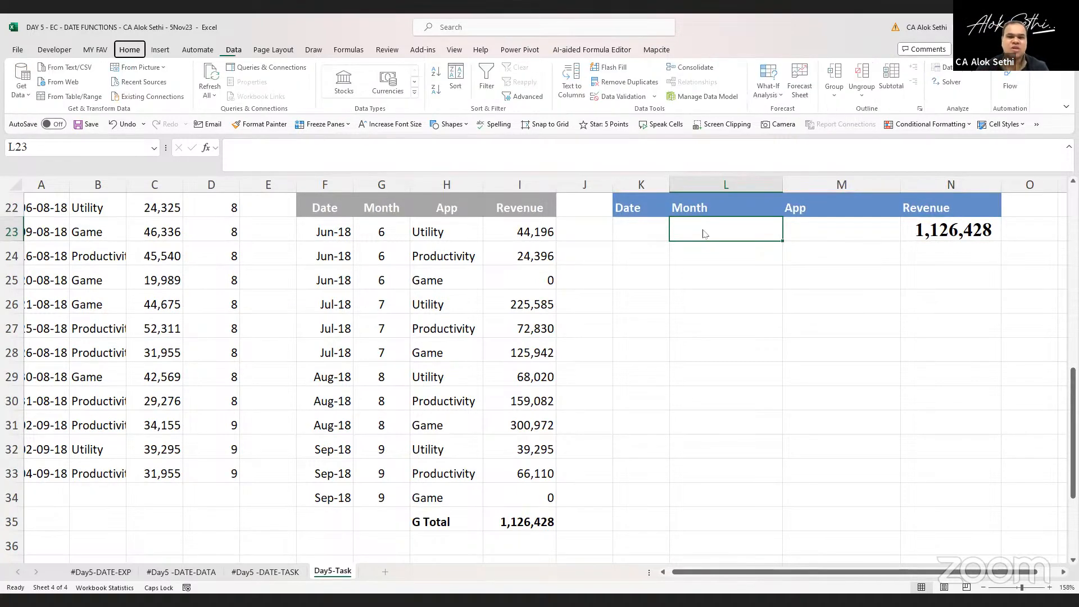
{"action": "key", "text": "v"}
{"action": "key", "text": "v"}
{"action": "left_click", "coordinate": [685, 238]}
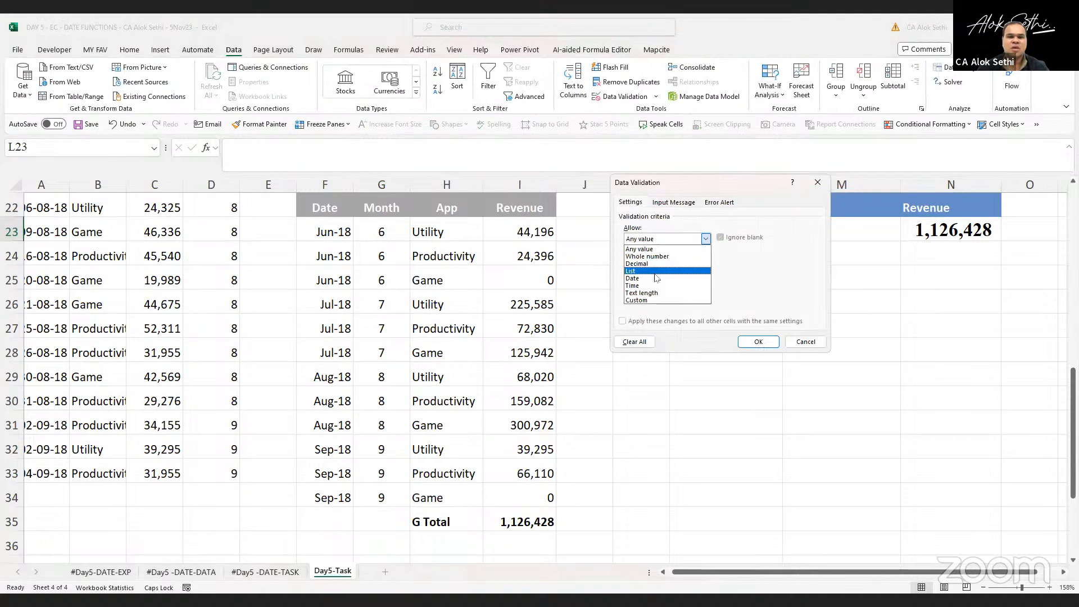
{"action": "left_click", "coordinate": [653, 272]}
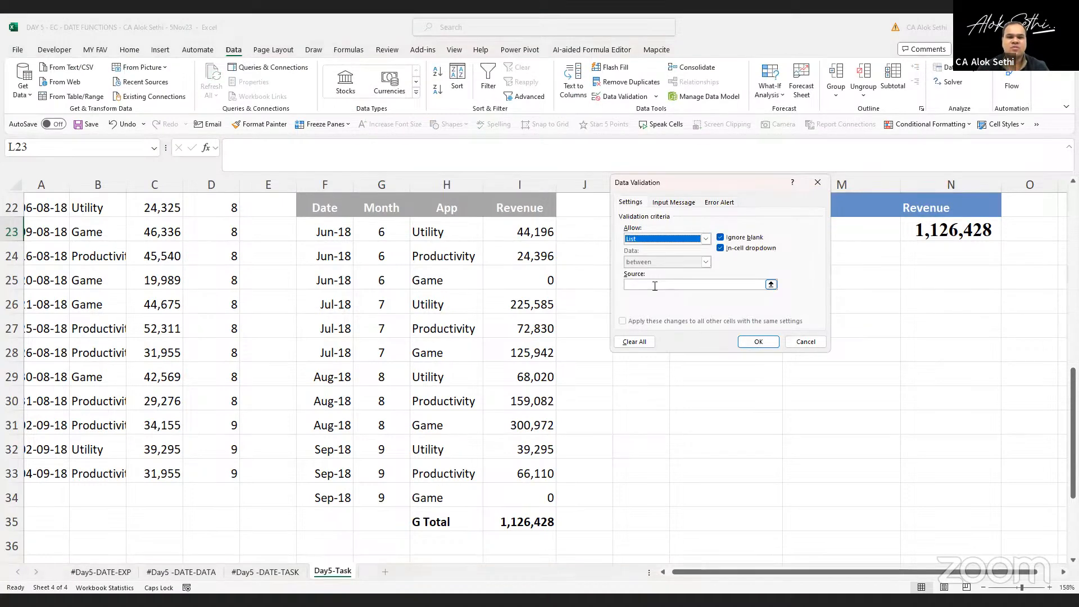
{"action": "left_click", "coordinate": [655, 285]}
{"action": "type", "text": "6,7,8,9"}
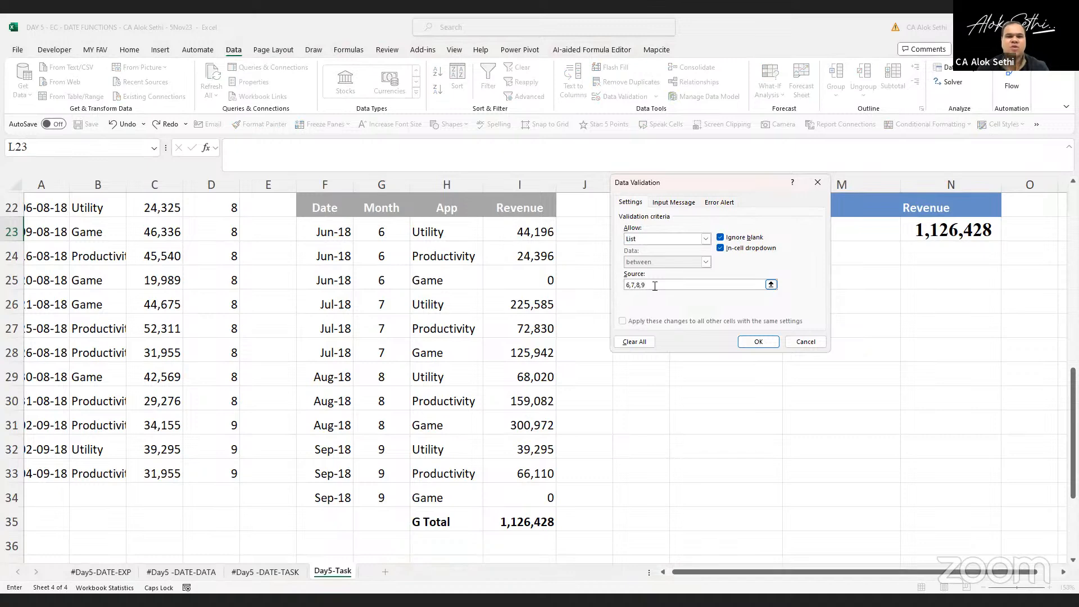
{"action": "key", "text": "Return"}
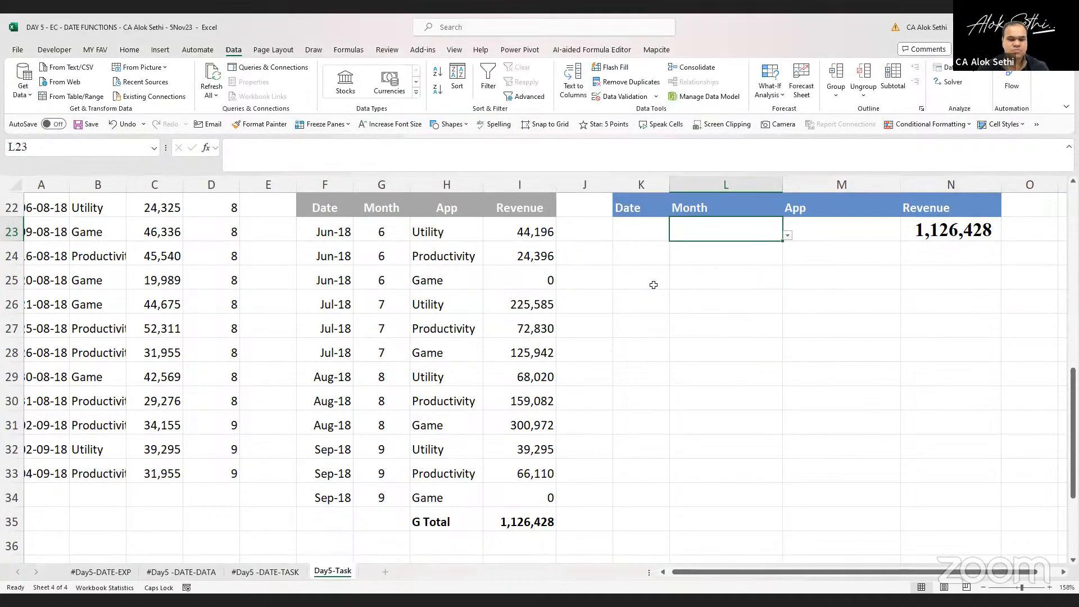
{"action": "key", "text": "alt+Down"}
{"action": "key", "text": "Return"}
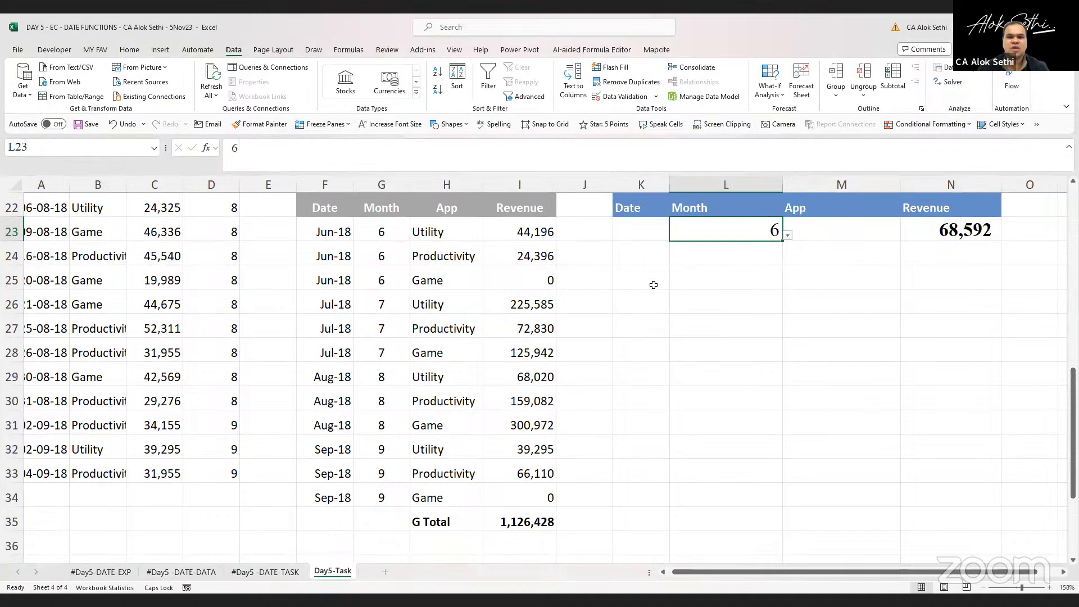
Cycle the month in L23 through 6 to 9 with its dropdown to check the DSUM revenue
{"action": "key", "text": "alt+Down"}
{"action": "key", "text": "Down"}
{"action": "key", "text": "Return"}
{"action": "key", "text": "alt+Down"}
{"action": "key", "text": "Down"}
{"action": "key", "text": "Return"}
{"action": "key", "text": "alt+Down"}
{"action": "key", "text": "Down"}
{"action": "key", "text": "Return"}
{"action": "key", "text": "Up"}
{"action": "key", "text": "Down"}
{"action": "key", "text": "alt+Down"}
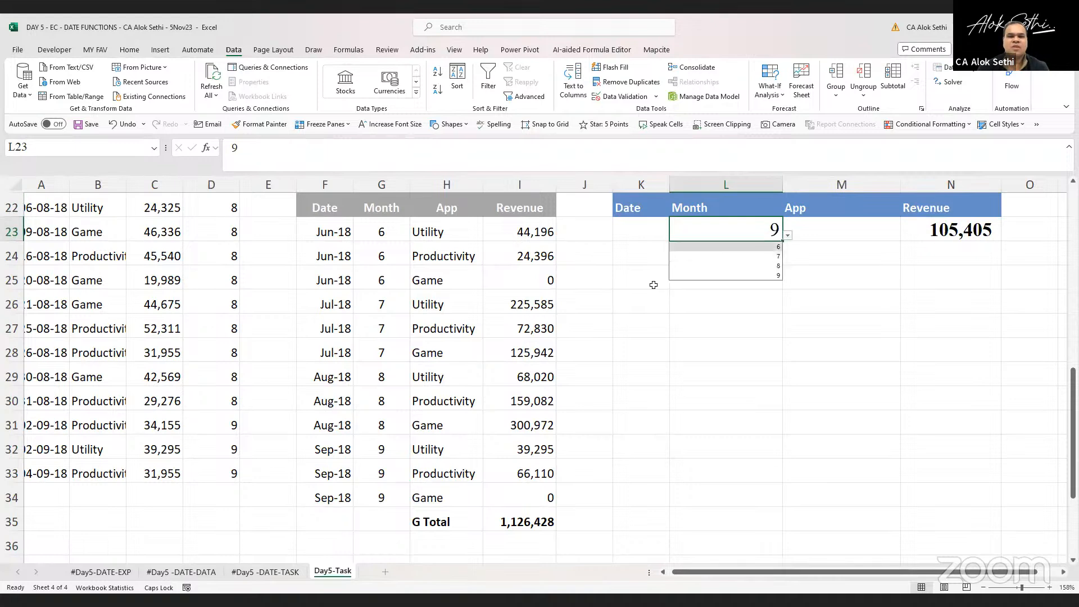
{"action": "key", "text": "Return"}
{"action": "key", "text": "alt+Down"}
{"action": "key", "text": "Down"}
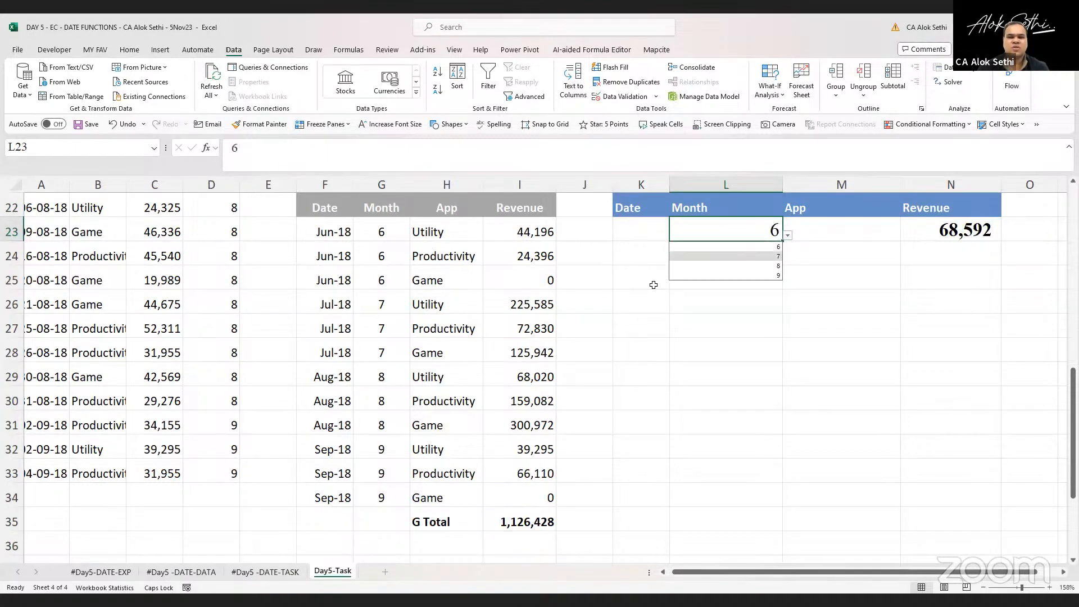
{"action": "key", "text": "Return"}
{"action": "key", "text": "alt+Down"}
{"action": "key", "text": "Down"}
{"action": "key", "text": "Return"}
{"action": "key", "text": "alt+Down"}
{"action": "key", "text": "Down"}
{"action": "key", "text": "Return"}
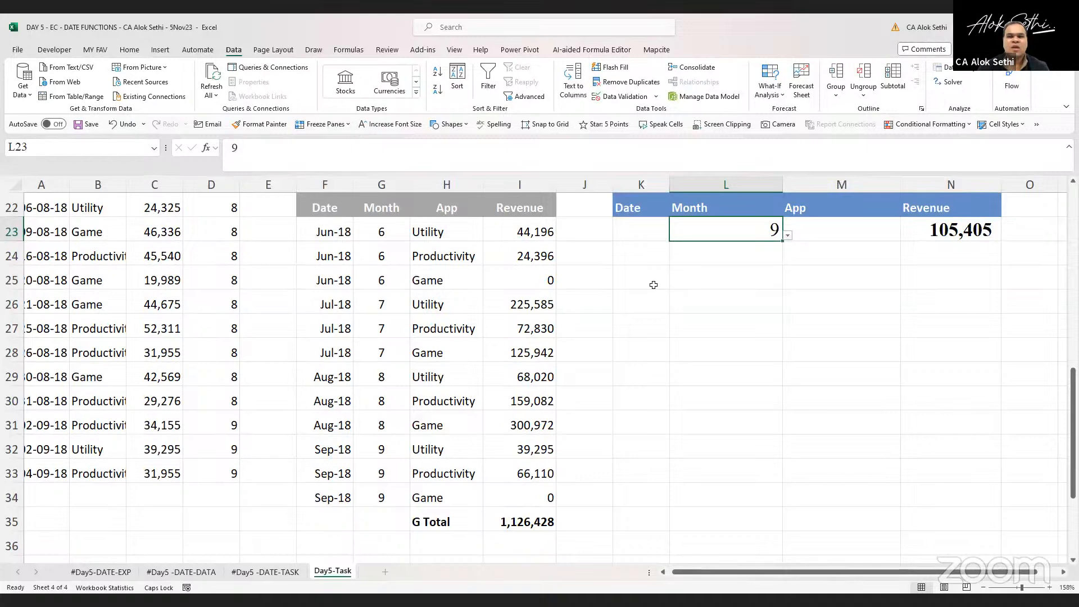
Center-align the month value in L23
{"action": "left_click", "coordinate": [129, 50]}
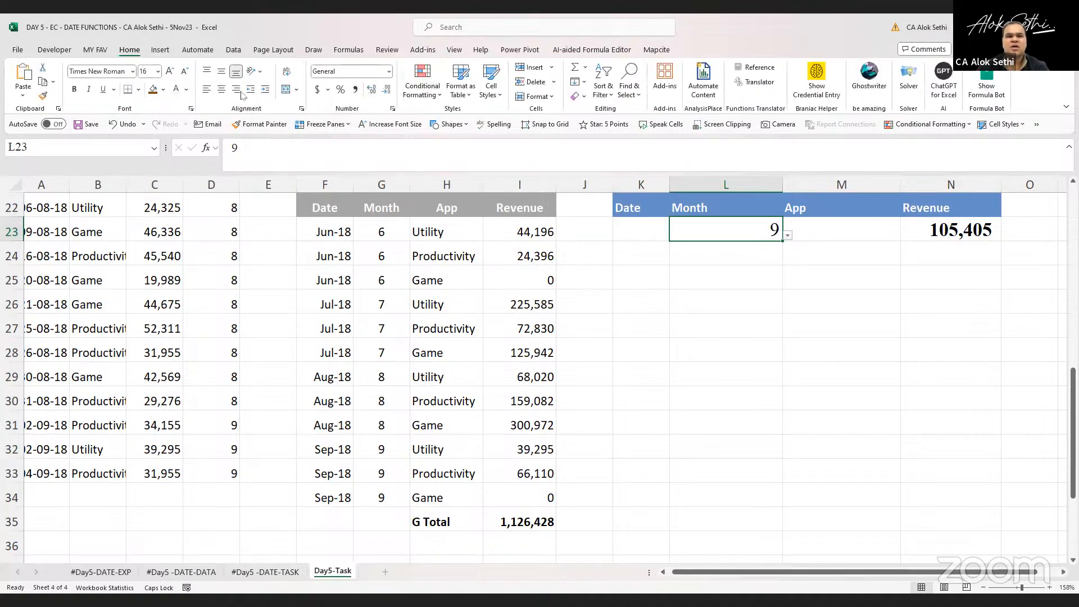
{"action": "left_click", "coordinate": [221, 88]}
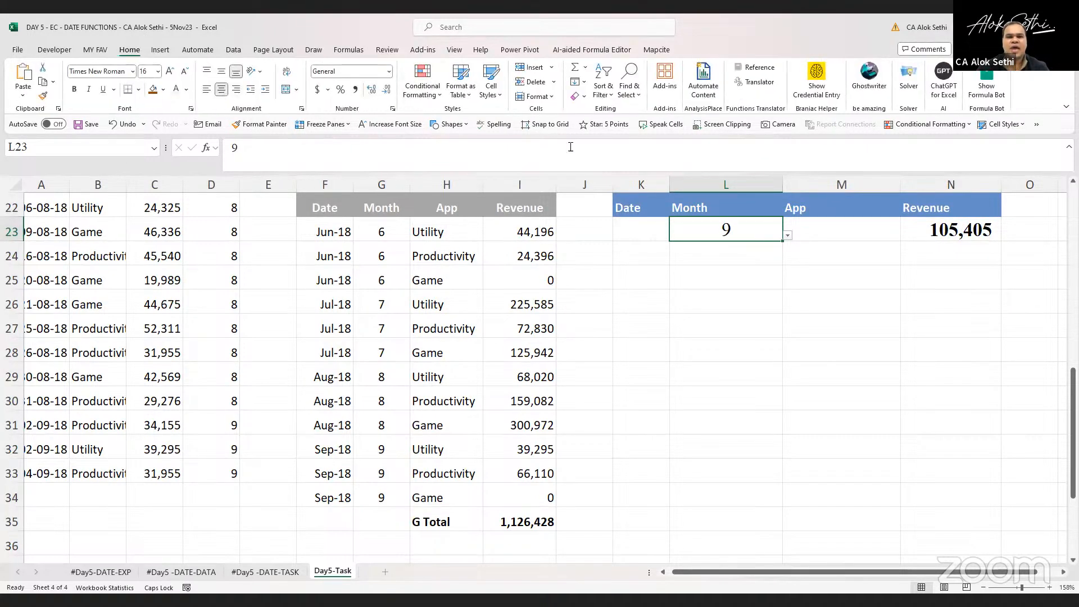
Add a data validation list to the App criteria cell M23 using the source $H$23:$H$25
{"action": "left_click", "coordinate": [840, 229]}
{"action": "key", "text": "alt"}
{"action": "key", "text": "a"}
{"action": "key", "text": "v"}
{"action": "key", "text": "v"}
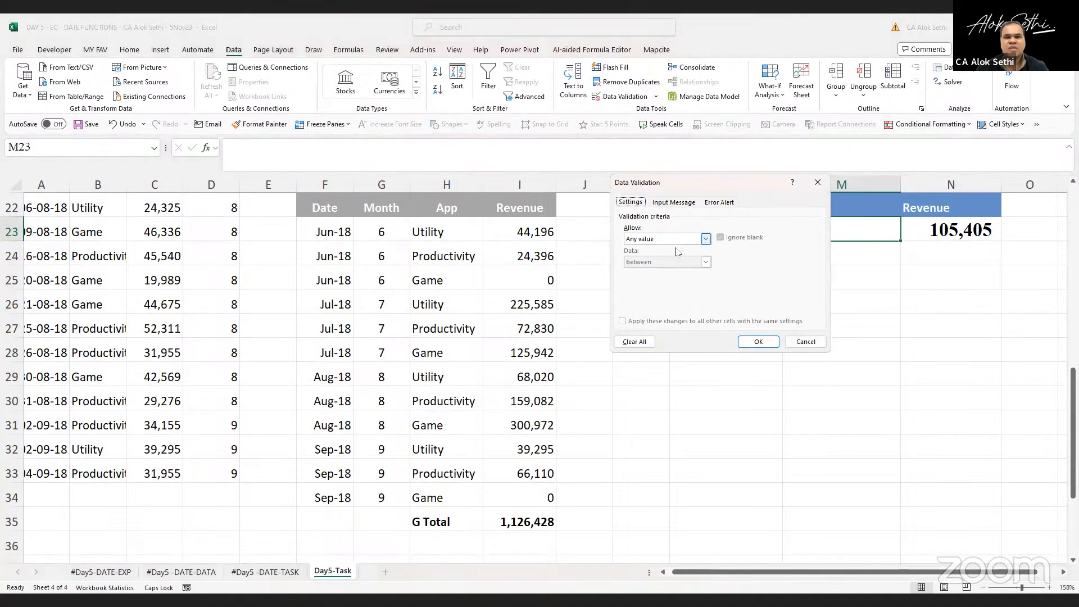
{"action": "left_click", "coordinate": [666, 238]}
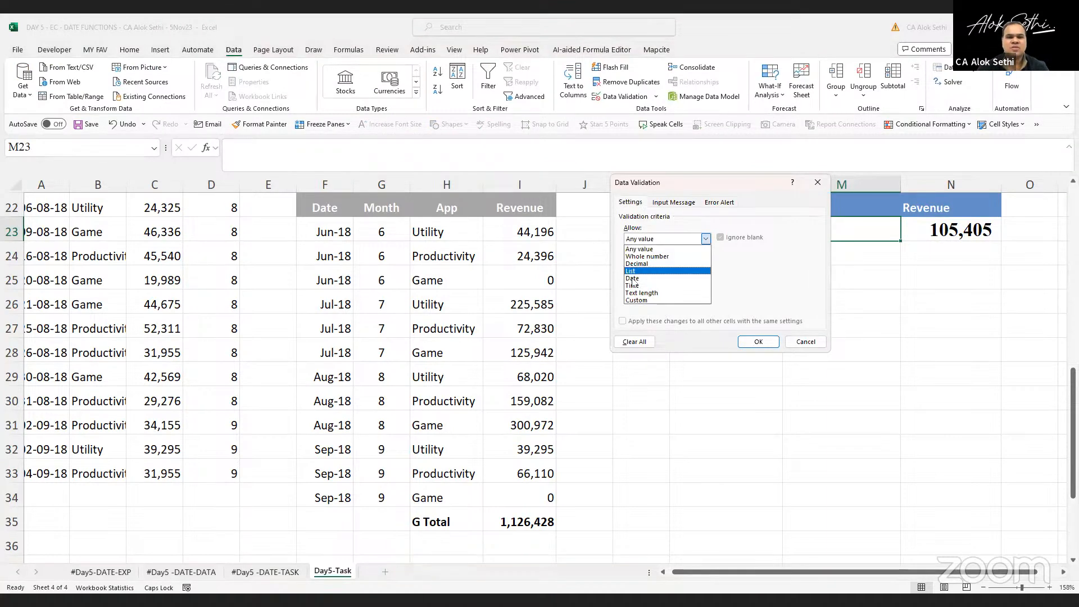
{"action": "left_click", "coordinate": [645, 272]}
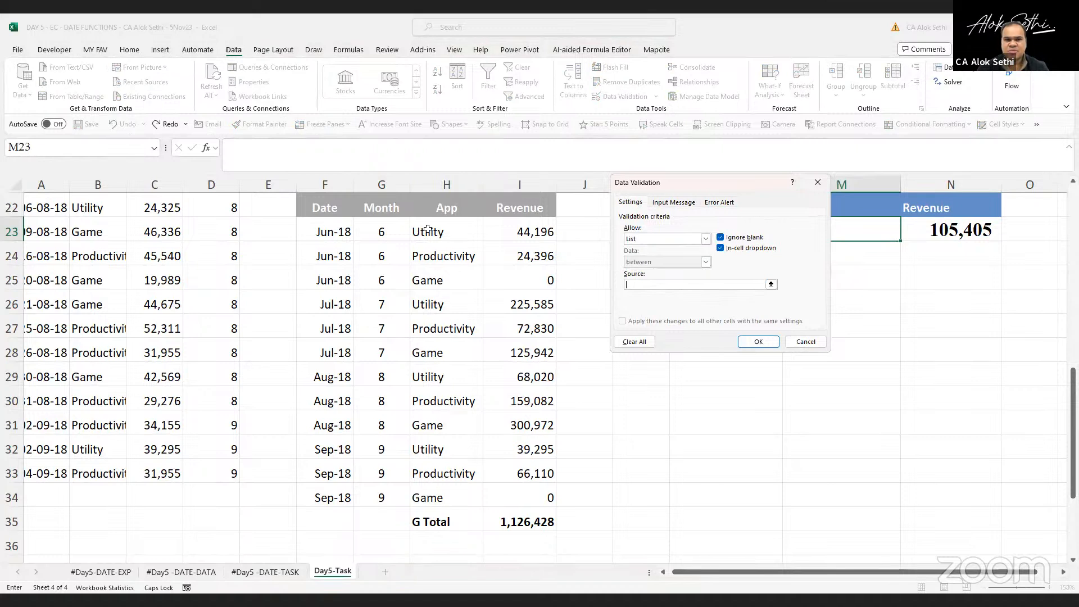
{"action": "left_click_drag", "start_coordinate": [428, 230], "coordinate": [428, 279]}
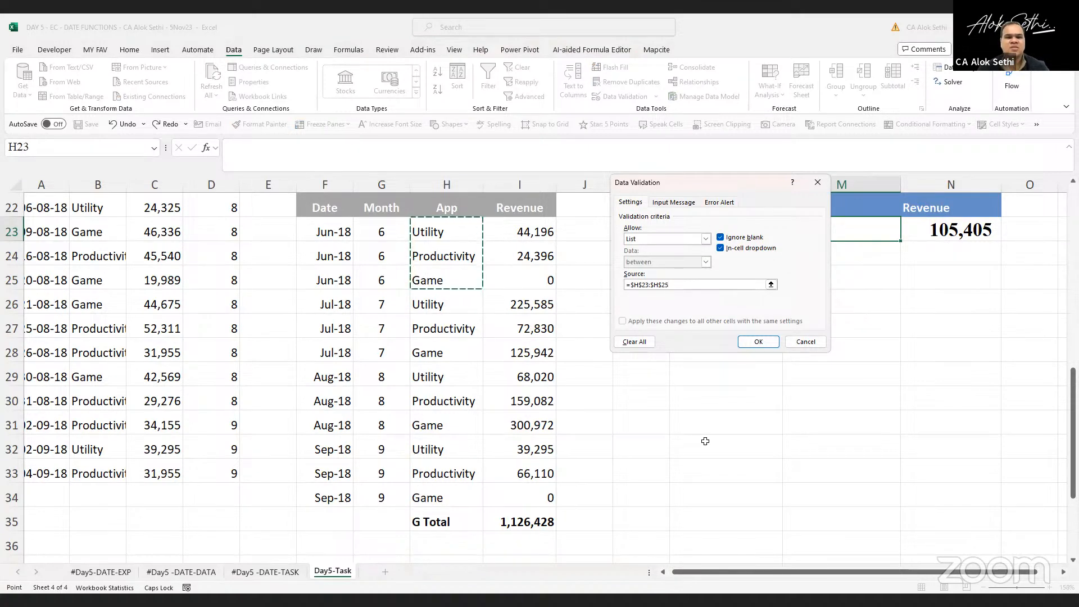
{"action": "left_click", "coordinate": [758, 342]}
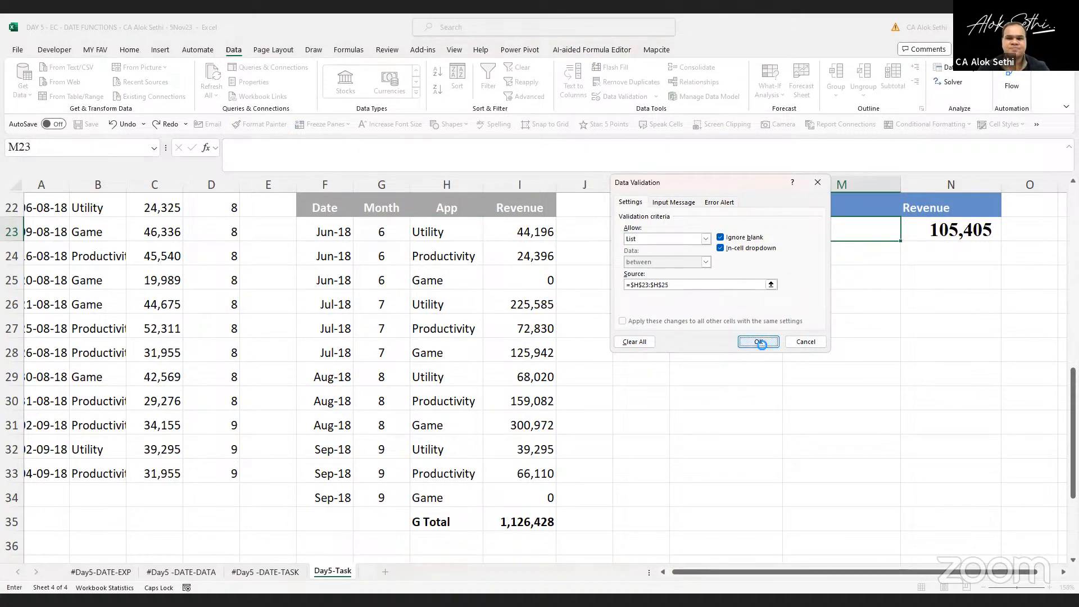
Pick Utility from the new App dropdown in M23
{"action": "key", "text": "alt+Down"}
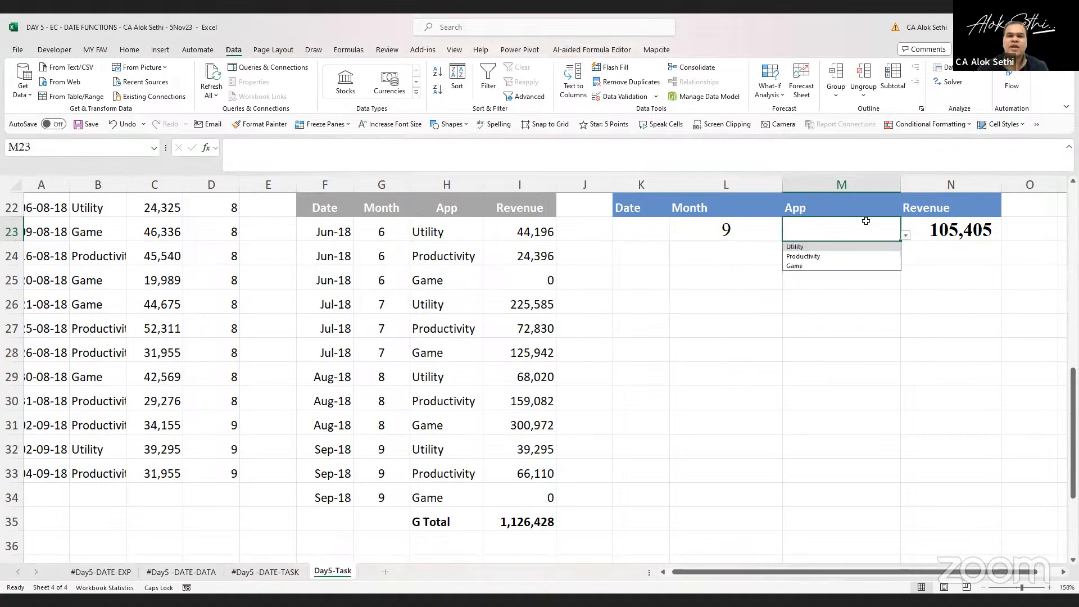
{"action": "key", "text": "Return"}
{"action": "key", "text": "Return"}
{"action": "key", "text": "alt+Down"}
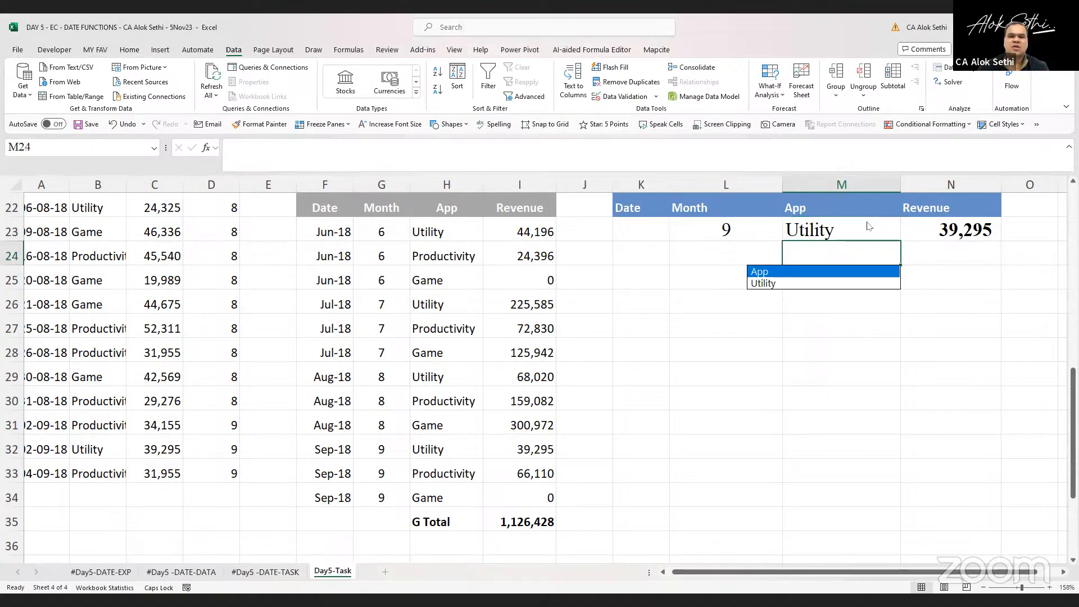
{"action": "left_click", "coordinate": [866, 221]}
Switch the M23 app between Utility and Game to compare the DSUM revenue
{"action": "key", "text": "alt+Down"}
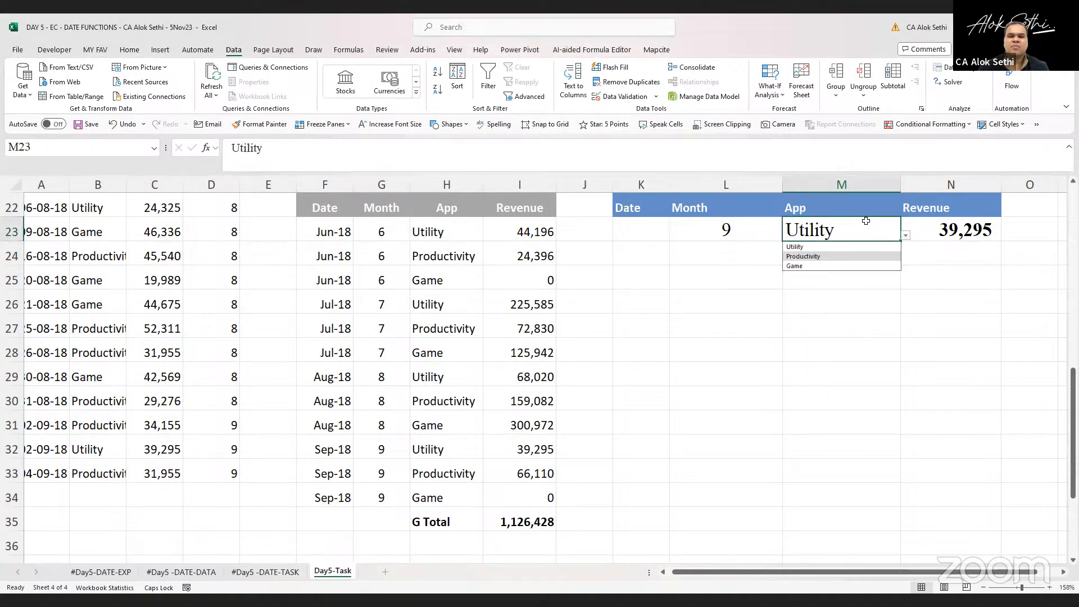
{"action": "key", "text": "Return"}
{"action": "key", "text": "alt+Down"}
{"action": "key", "text": "Down"}
{"action": "key", "text": "Return"}
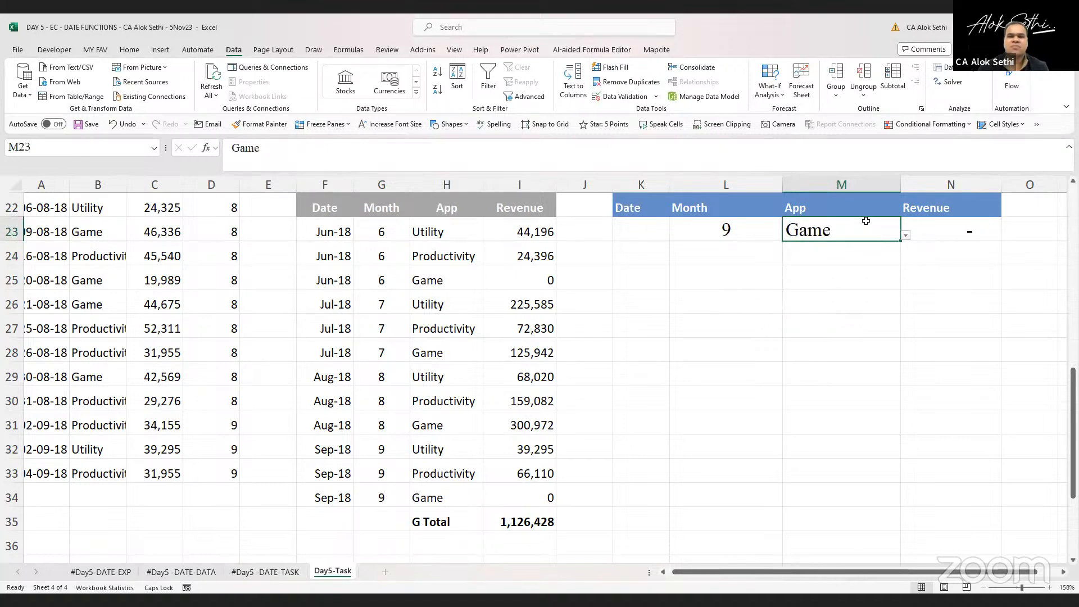
{"action": "key", "text": "alt+Down"}
{"action": "key", "text": "Return"}
{"action": "key", "text": "Left"}
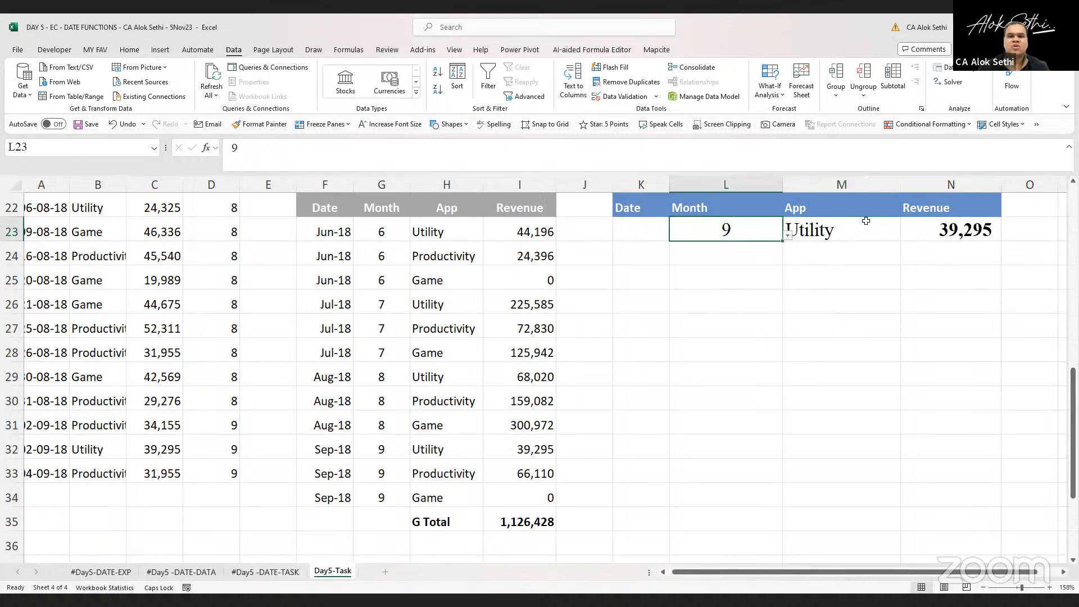
Set the DSUM criteria to month 6 in L23 and app Game in M23
{"action": "key", "text": "alt+Down"}
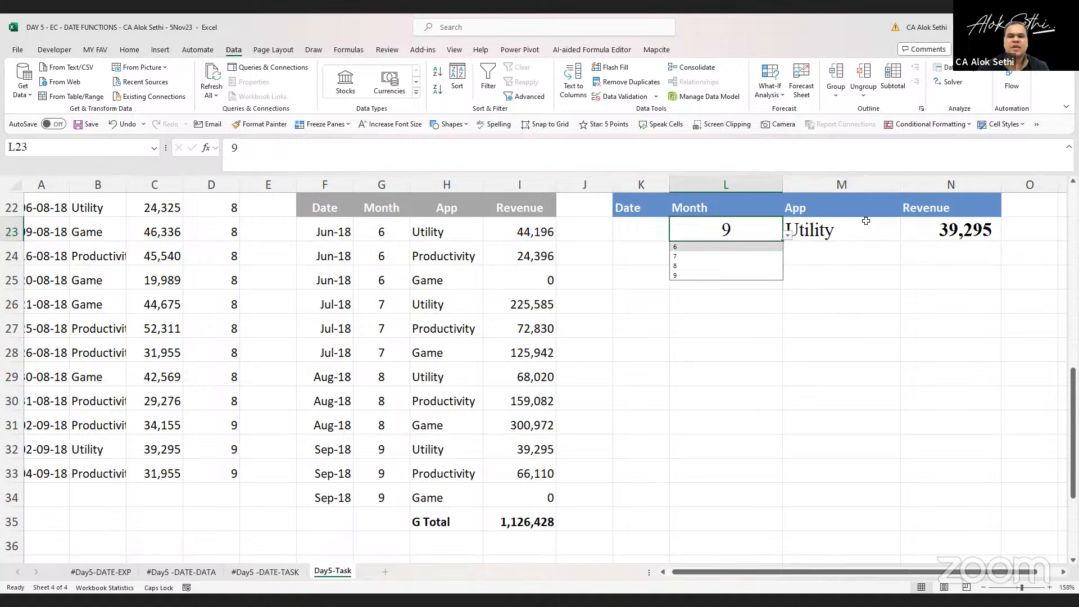
{"action": "key", "text": "Return"}
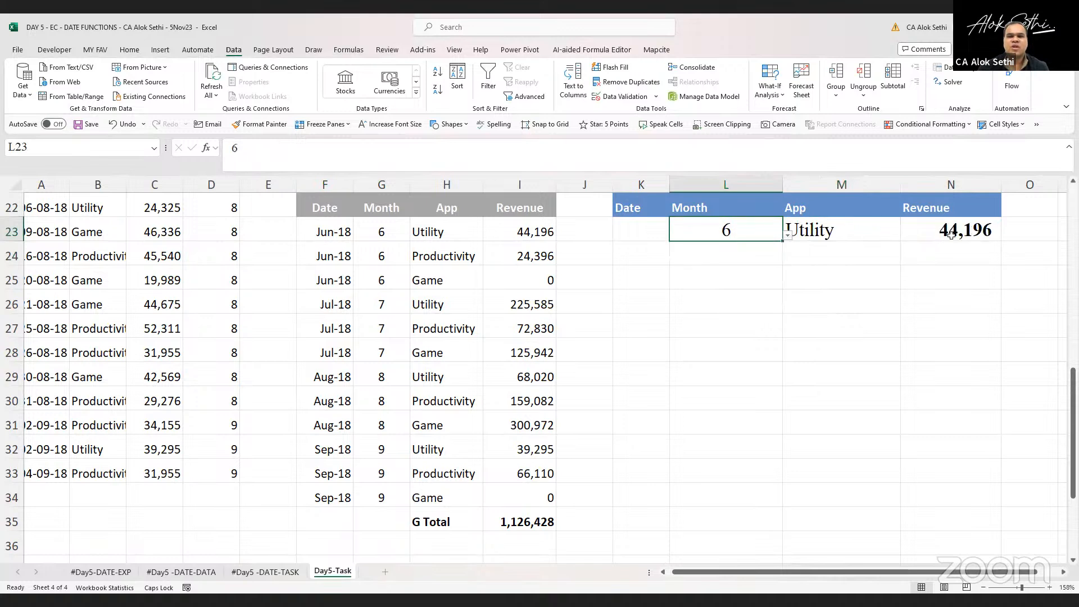
{"action": "left_click", "coordinate": [527, 228]}
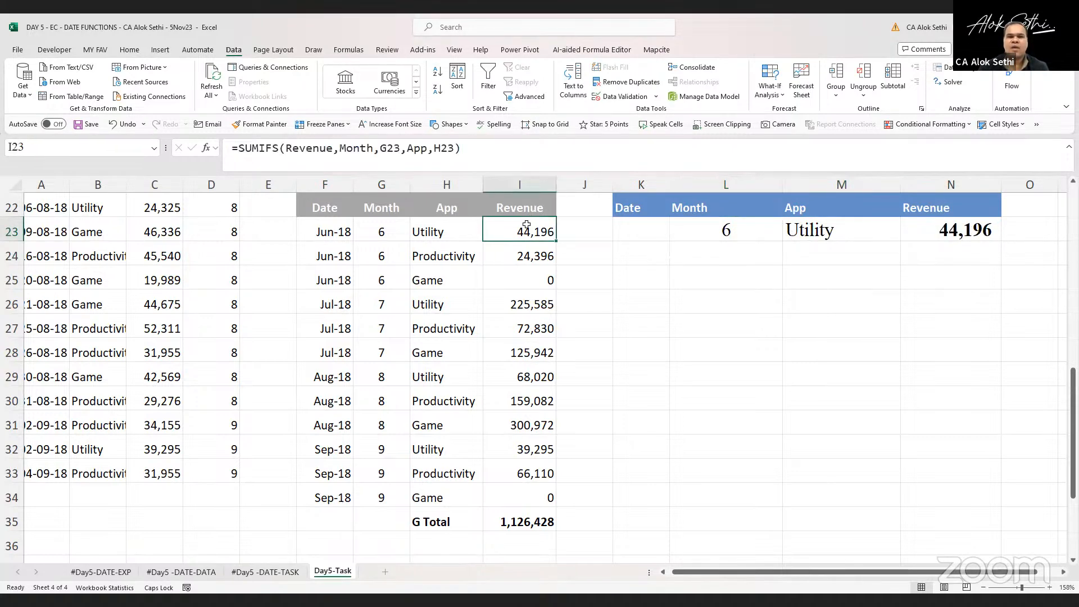
{"action": "key", "text": "Right"}
{"action": "key", "text": "Right"}
{"action": "key", "text": "Right"}
{"action": "key", "text": "Right"}
{"action": "key", "text": "alt+Down"}
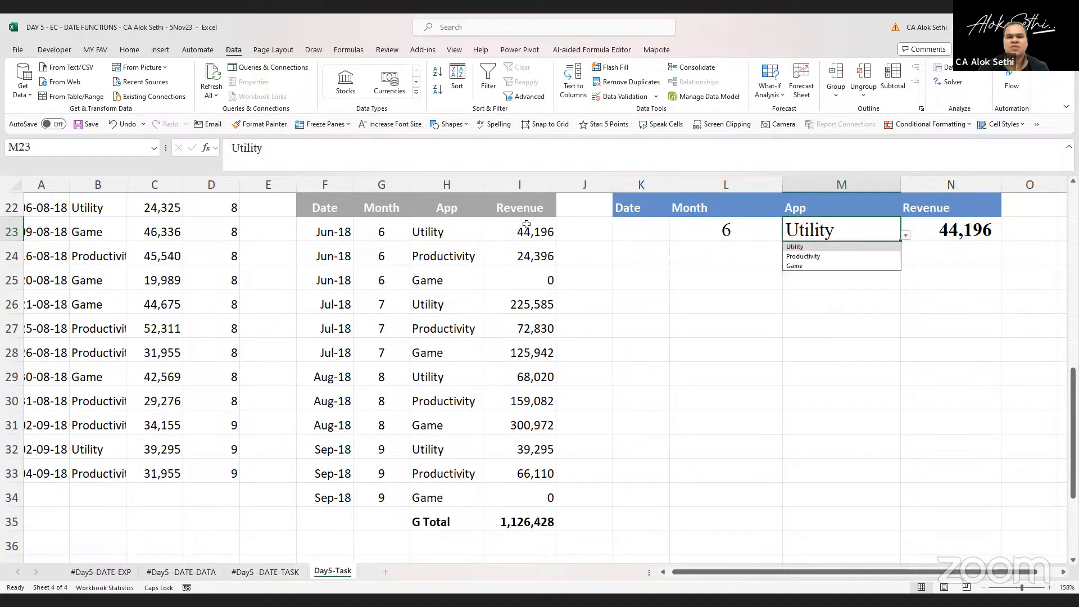
{"action": "key", "text": "Down"}
{"action": "key", "text": "Down"}
{"action": "key", "text": "Return"}
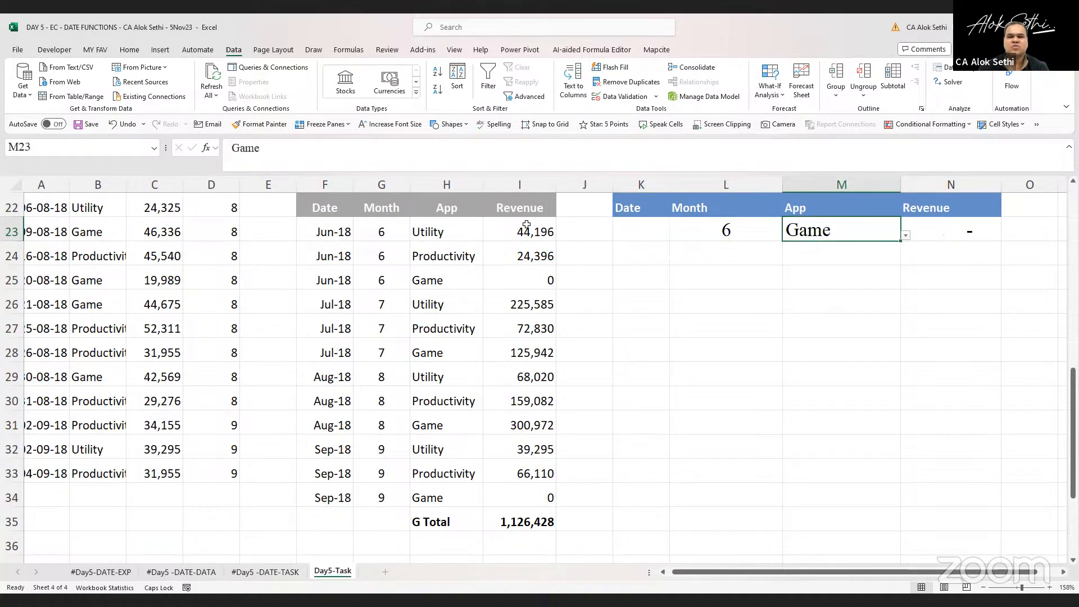
Inspect the DSUM formula in N23 and scroll through the sheet's revenue summary tables
{"action": "left_click", "coordinate": [949, 237]}
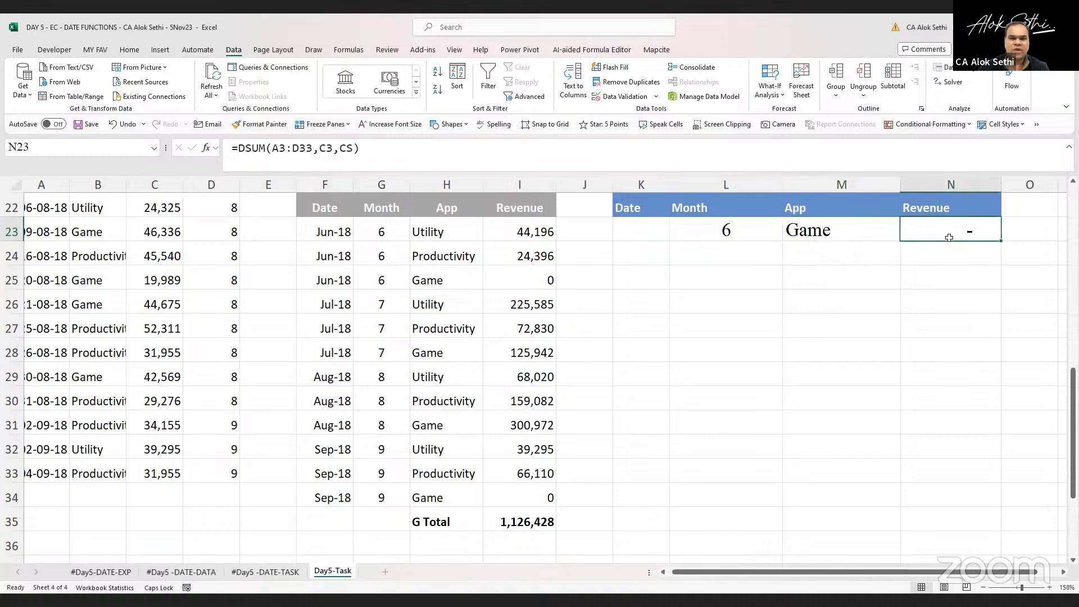
{"action": "scroll", "coordinate": [948, 237], "scroll_direction": "down", "scroll_amount": 2}
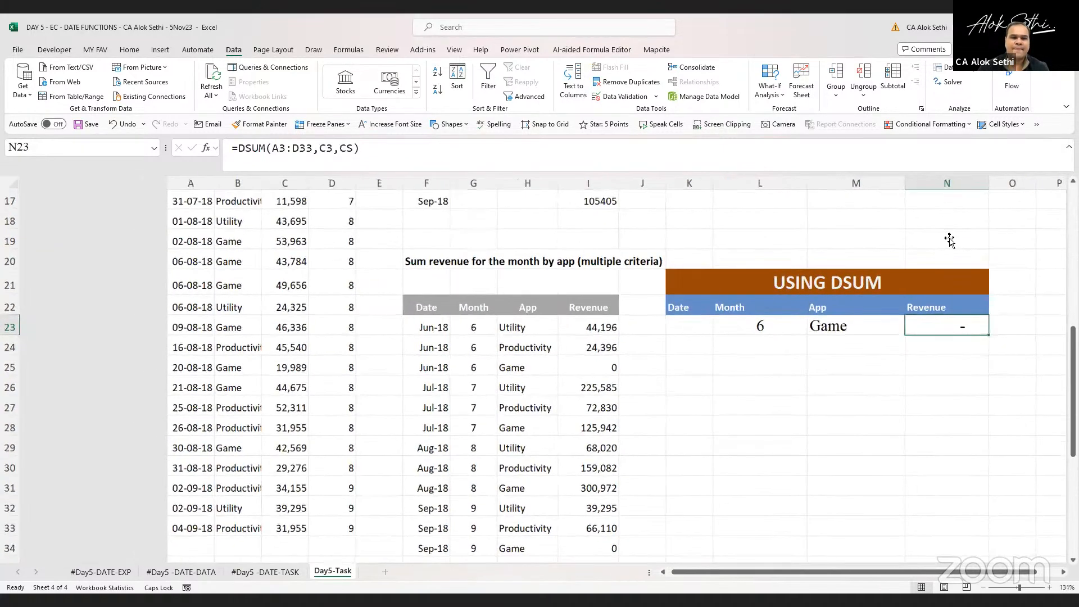
{"action": "scroll", "coordinate": [948, 239], "scroll_direction": "down", "scroll_amount": 2}
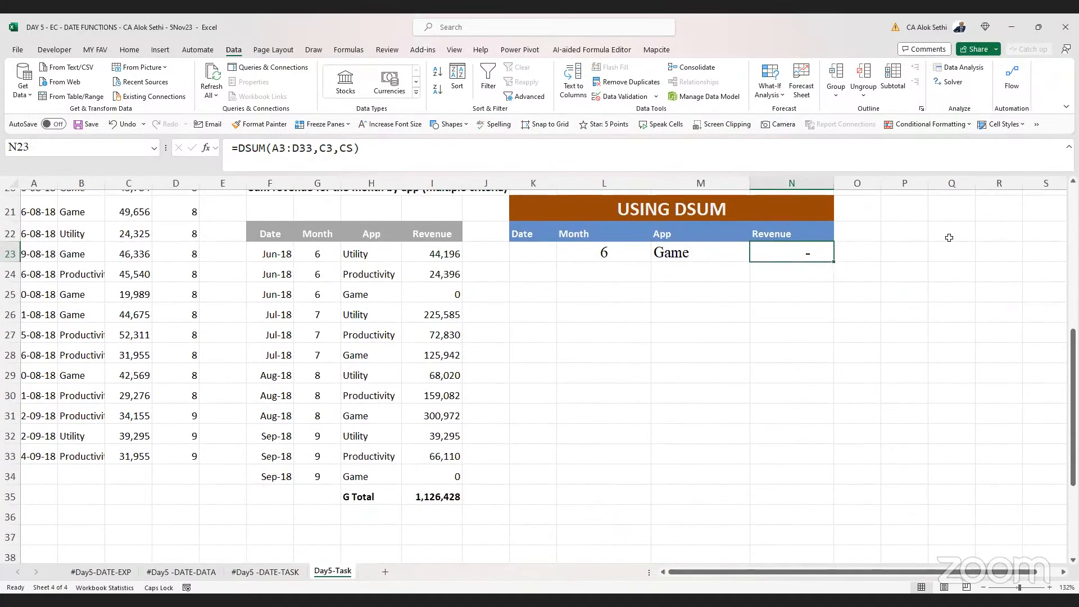
{"action": "scroll", "coordinate": [949, 237], "scroll_direction": "up", "scroll_amount": 2}
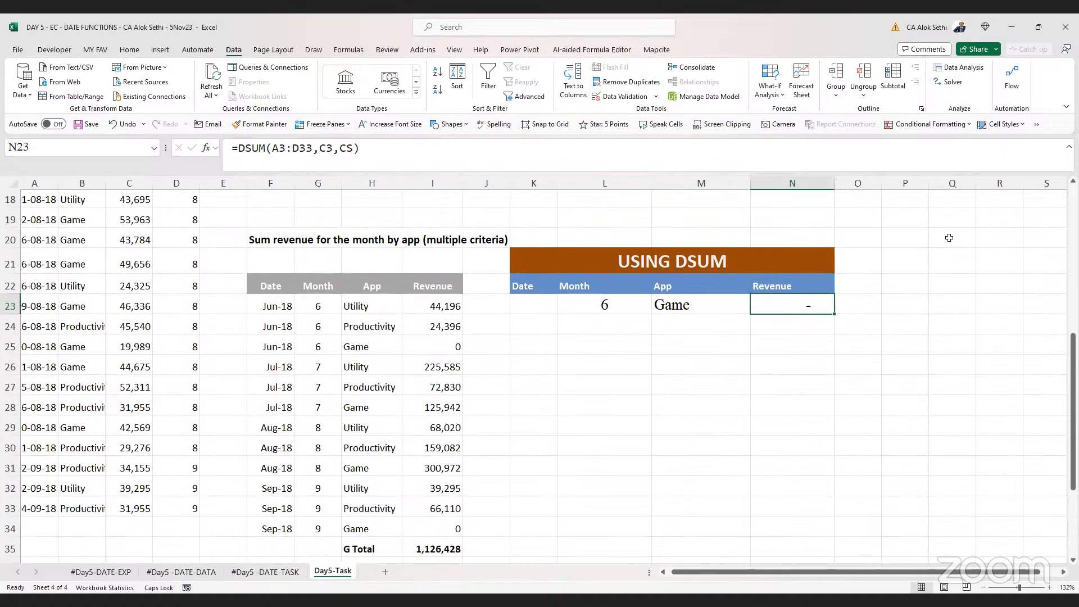
{"action": "scroll", "coordinate": [949, 237], "scroll_direction": "up", "scroll_amount": 2}
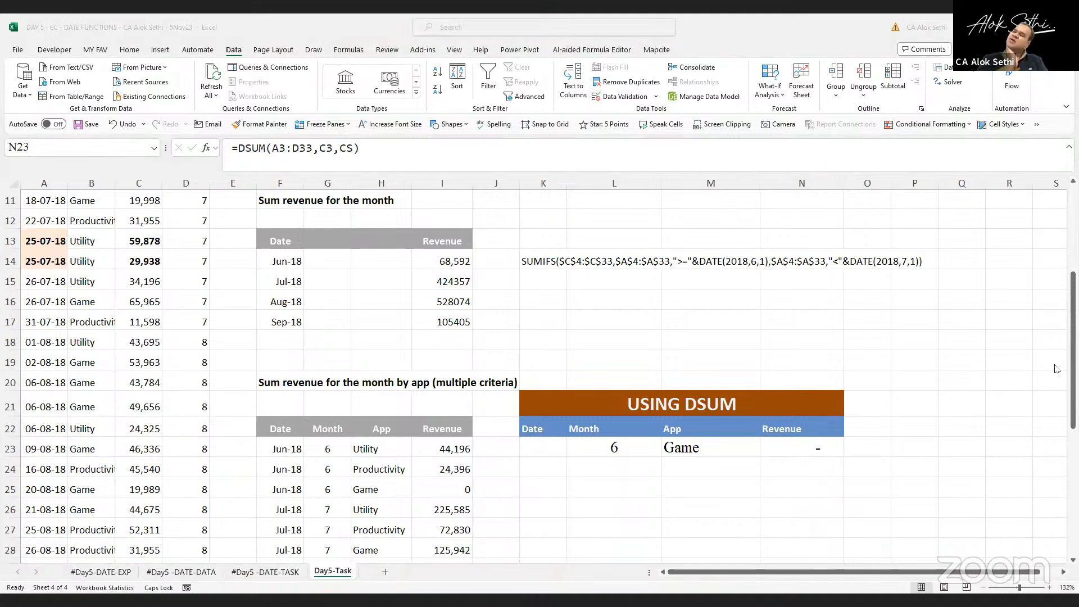
{"action": "scroll", "coordinate": [726, 384], "scroll_direction": "up", "scroll_amount": 2}
{"action": "scroll", "coordinate": [725, 384], "scroll_direction": "up", "scroll_amount": 2}
{"action": "scroll", "coordinate": [725, 385], "scroll_direction": "down", "scroll_amount": 5}
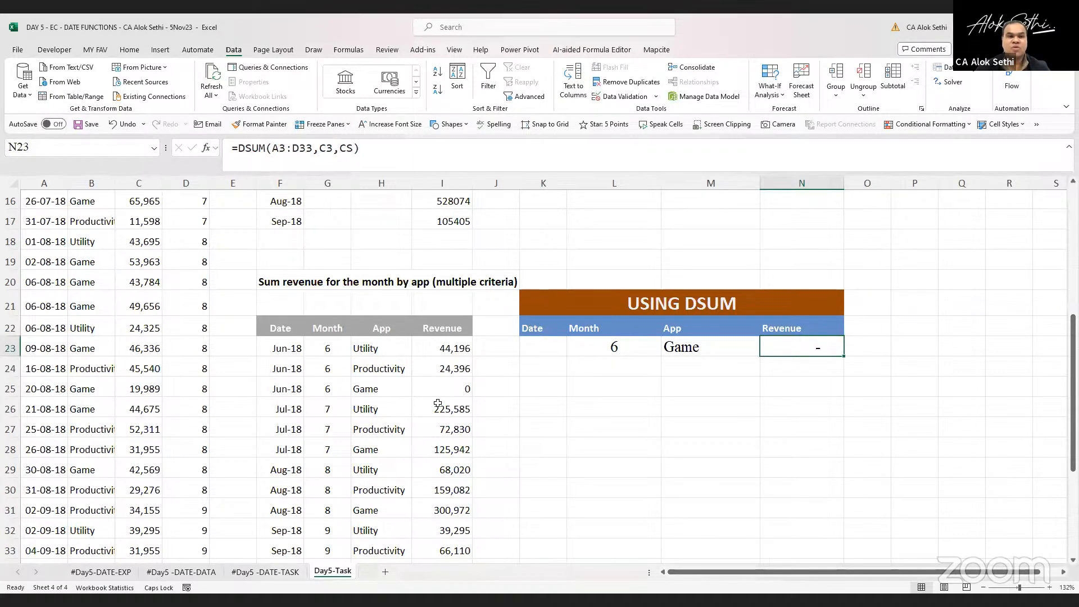
{"action": "left_click", "coordinate": [18, 50]}
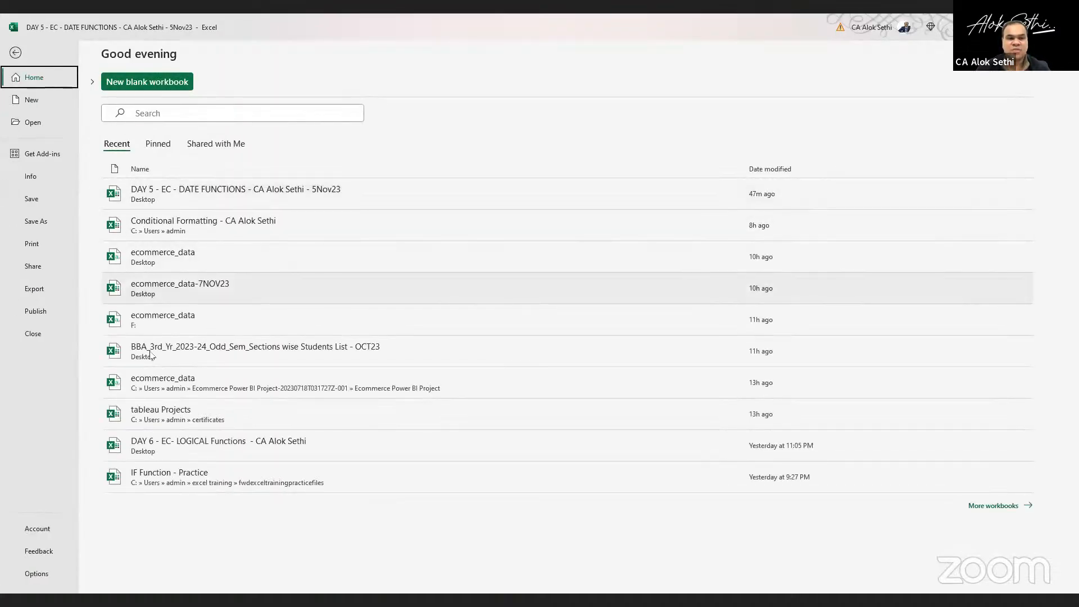
{"action": "key", "text": "Escape"}
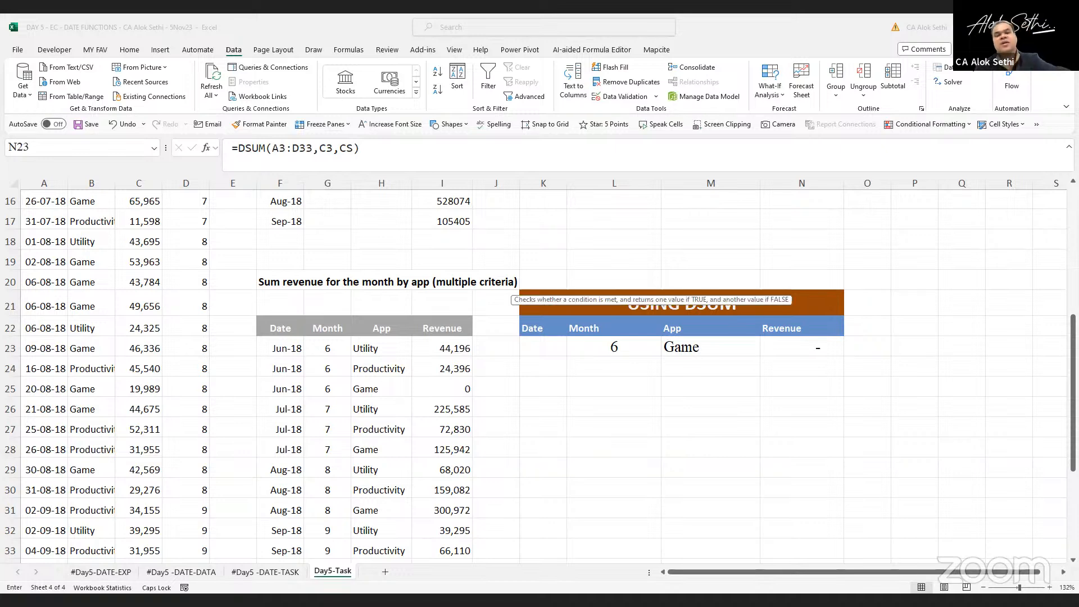
{"action": "key", "text": "Escape"}
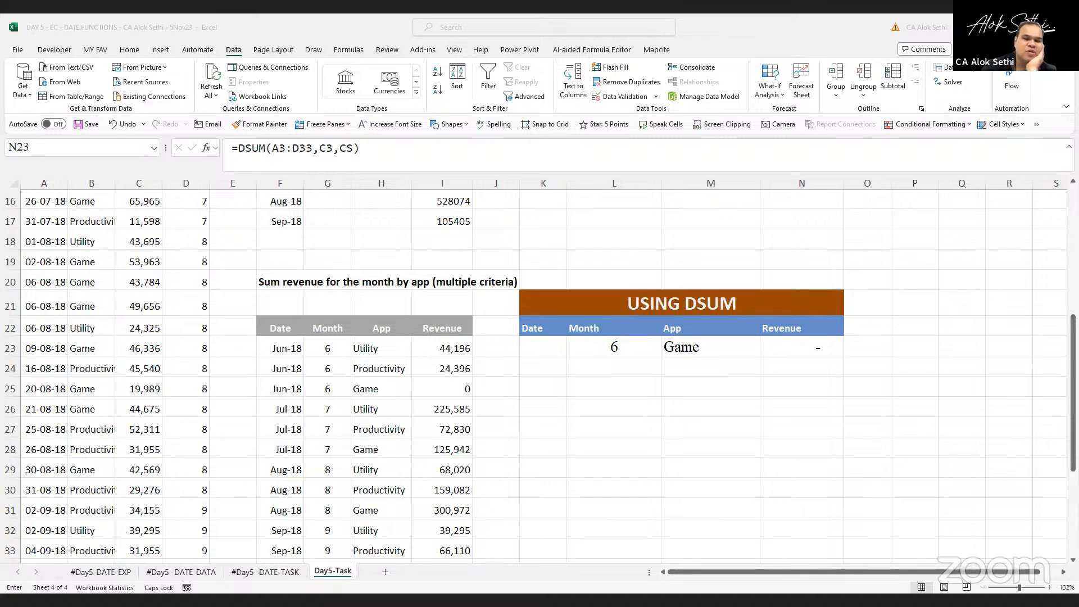
{"action": "key", "text": "Escape"}
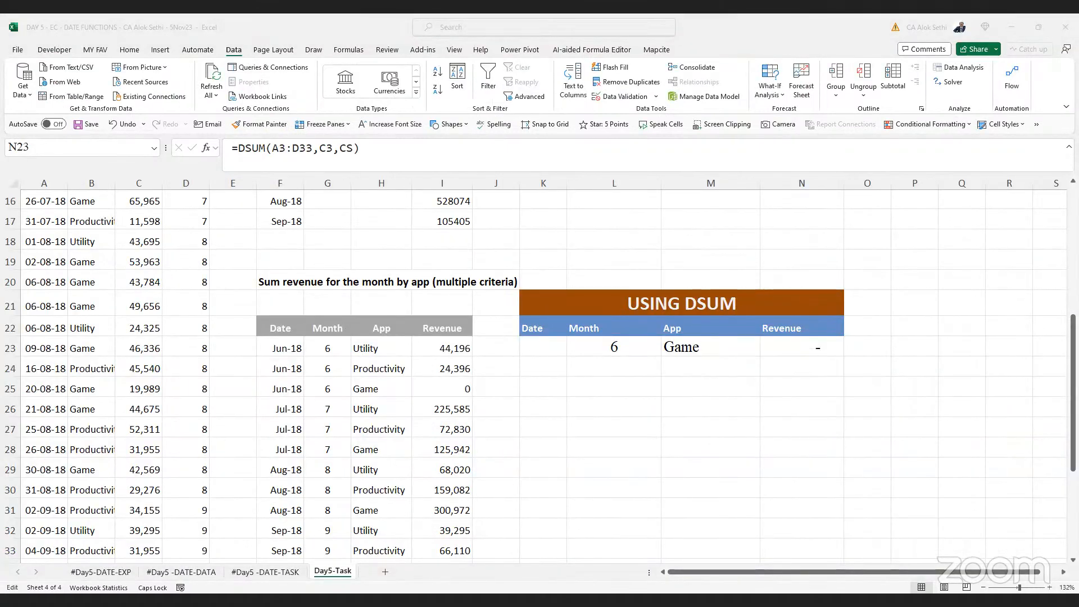
{"action": "key", "text": "F2"}
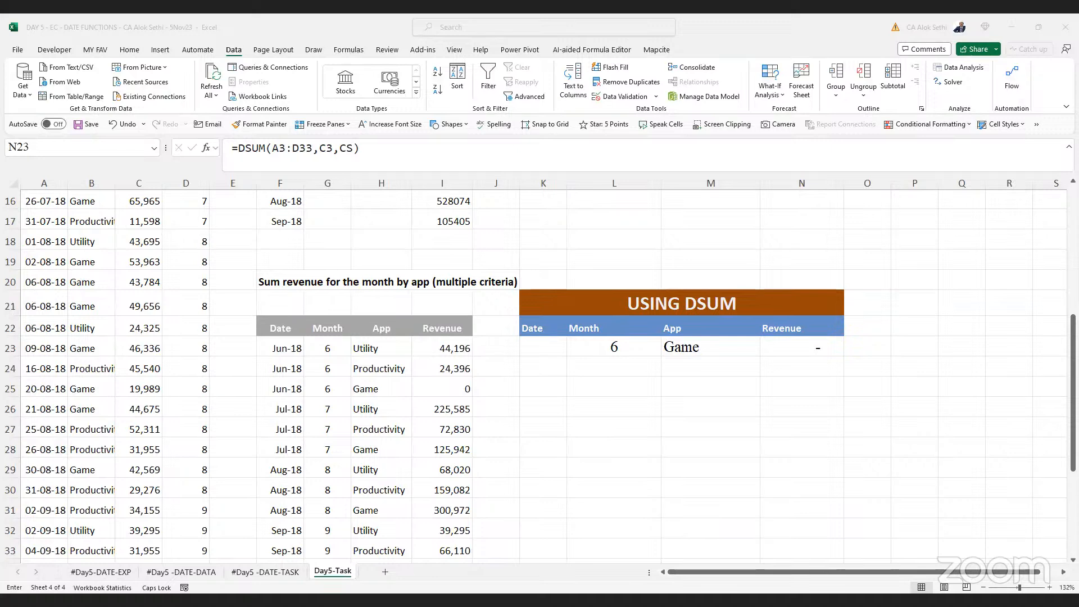
{"action": "key", "text": "Escape"}
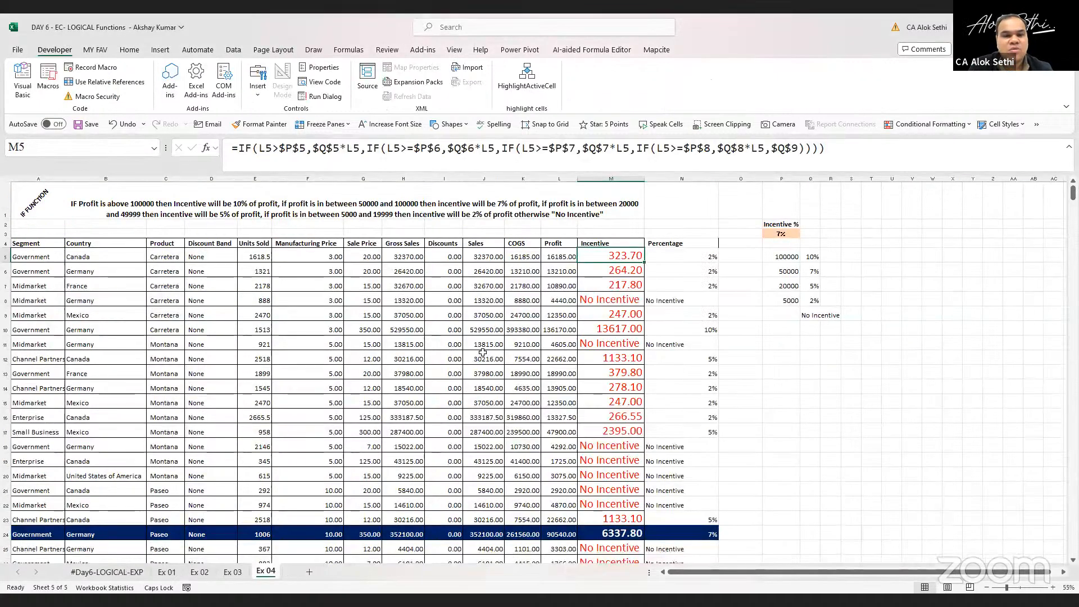
Switch to the DAY 6 - EC- LOGICAL Functions workbook and scroll right across the Ex 04 sheet
{"action": "left_click", "coordinate": [482, 353]}
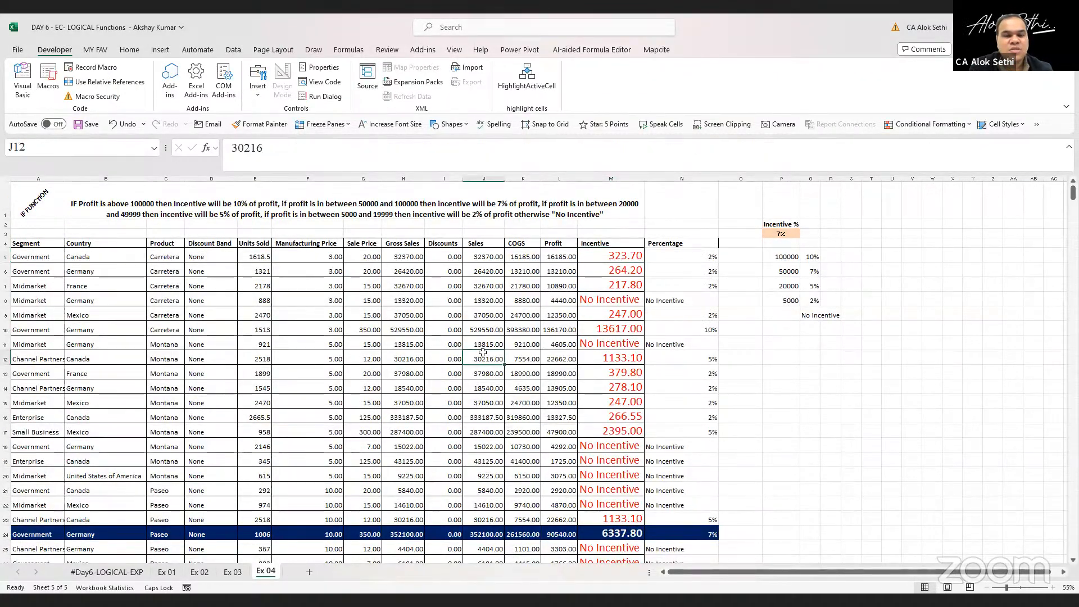
{"action": "scroll", "coordinate": [482, 352], "scroll_direction": "right", "scroll_amount": 4}
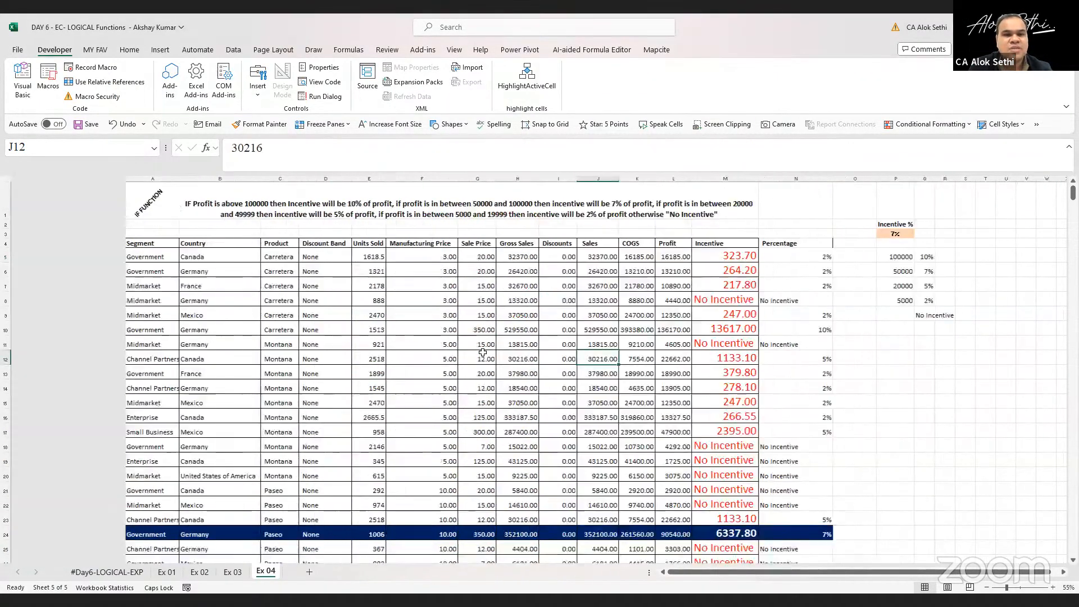
{"action": "scroll", "coordinate": [378, 353], "scroll_direction": "right", "scroll_amount": 3}
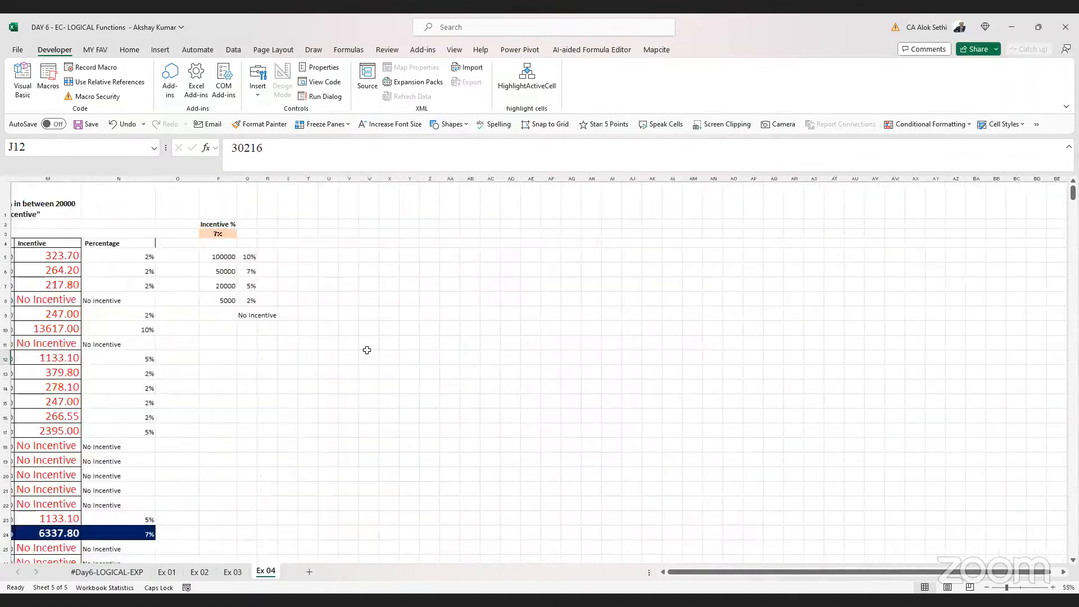
Scroll around the Ex 04 sheet to examine the IF incentive table and its incentive percentage slabs
{"action": "scroll", "coordinate": [368, 350], "scroll_direction": "right", "scroll_amount": 3}
{"action": "scroll", "coordinate": [367, 351], "scroll_direction": "left", "scroll_amount": 10}
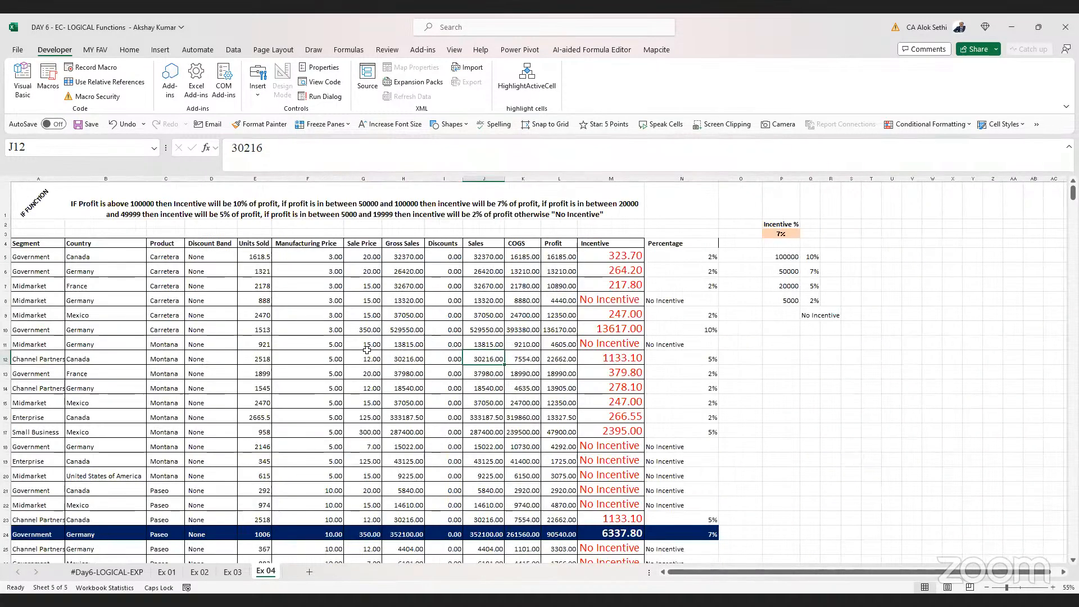
{"action": "scroll", "coordinate": [367, 350], "scroll_direction": "up", "scroll_amount": 3}
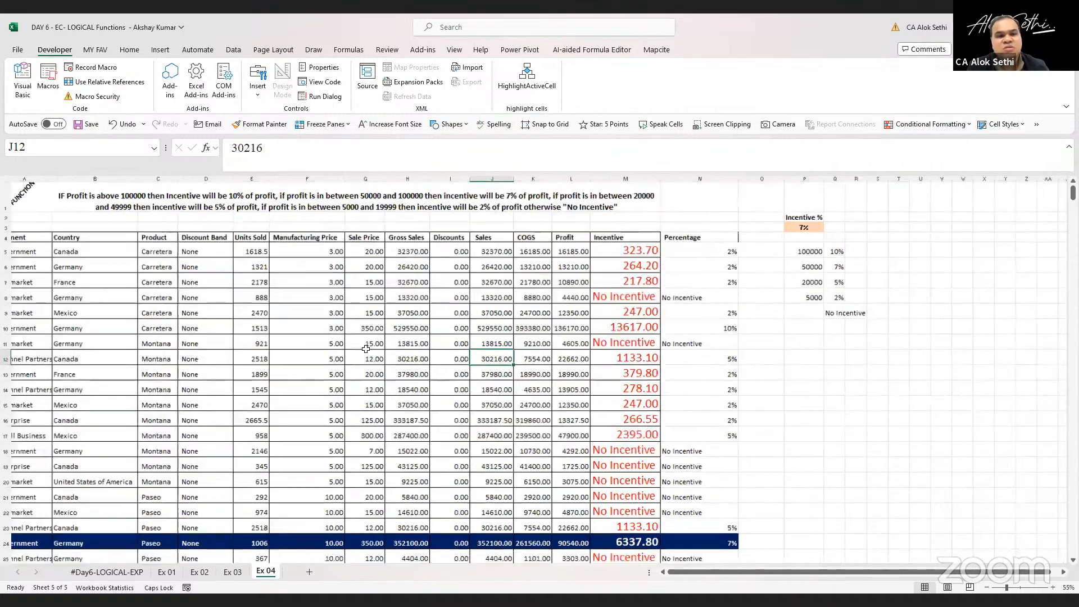
{"action": "scroll", "coordinate": [366, 349], "scroll_direction": "left", "scroll_amount": 3}
{"action": "scroll", "coordinate": [365, 349], "scroll_direction": "up", "scroll_amount": 2}
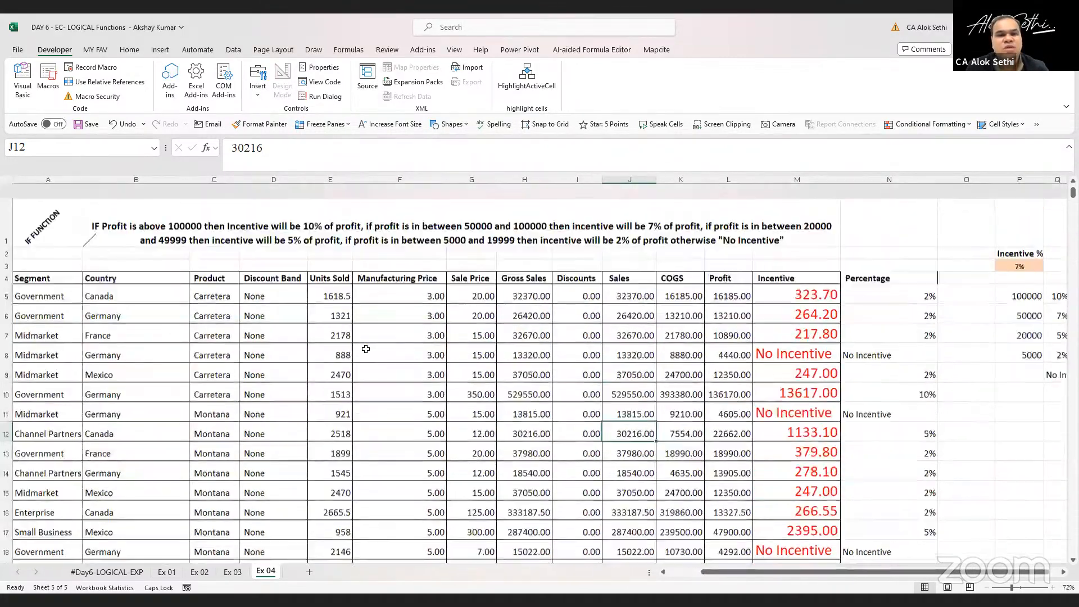
{"action": "scroll", "coordinate": [366, 349], "scroll_direction": "up", "scroll_amount": 2}
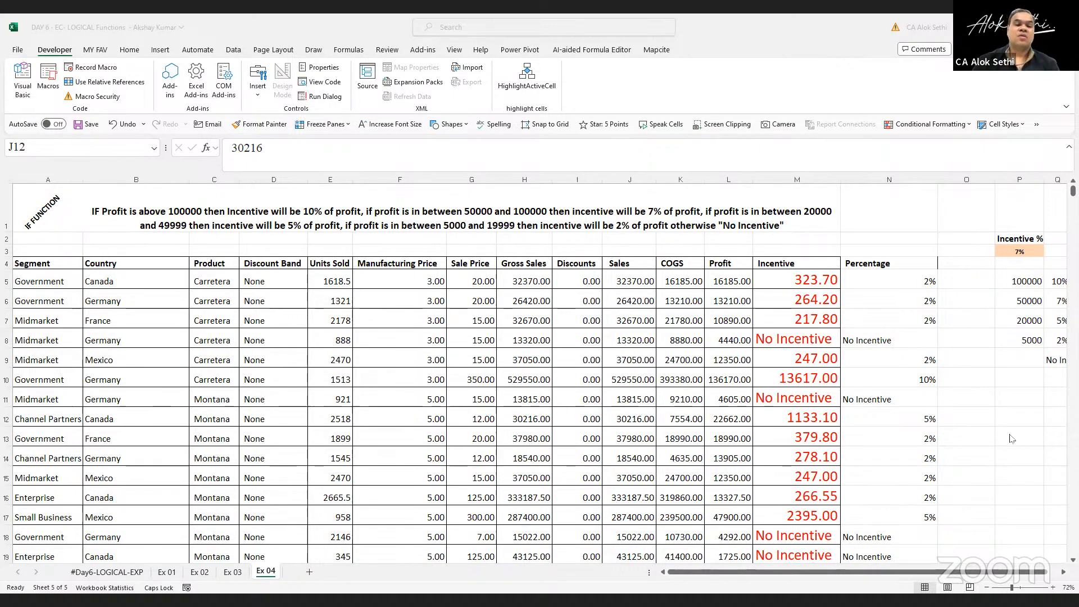
{"action": "scroll", "coordinate": [956, 466], "scroll_direction": "down", "scroll_amount": 1}
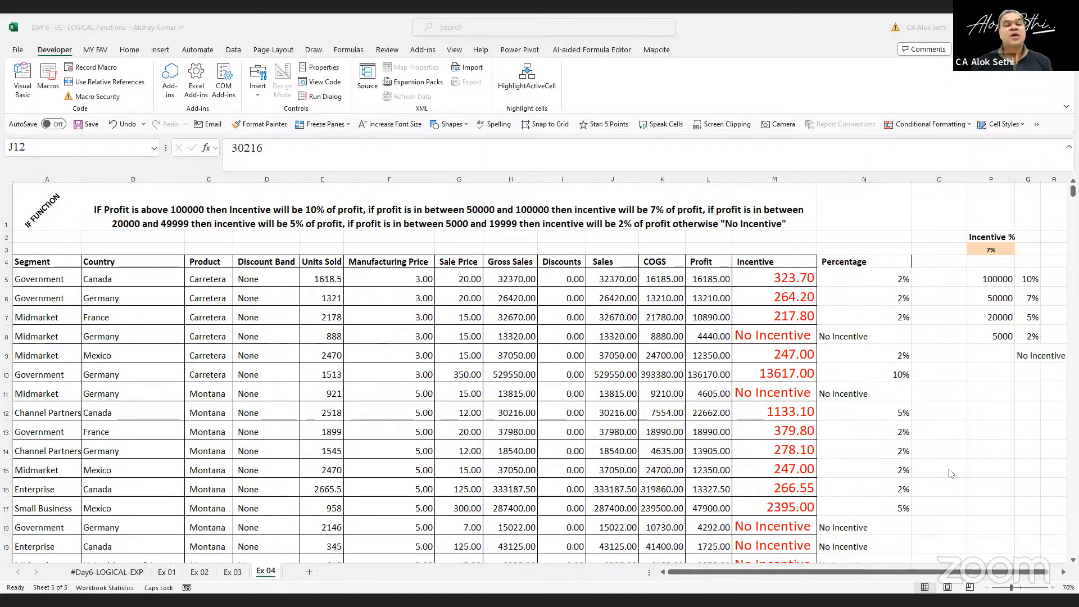
{"action": "scroll", "coordinate": [820, 417], "scroll_direction": "right", "scroll_amount": 2}
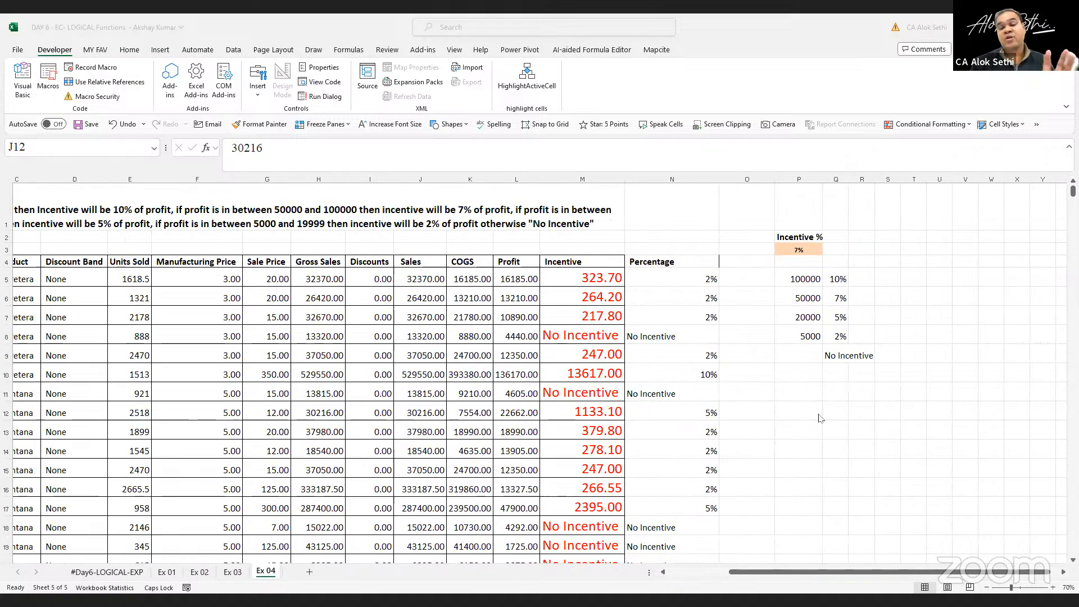
{"action": "scroll", "coordinate": [820, 418], "scroll_direction": "up", "scroll_amount": 1}
{"action": "scroll", "coordinate": [820, 418], "scroll_direction": "left", "scroll_amount": 3}
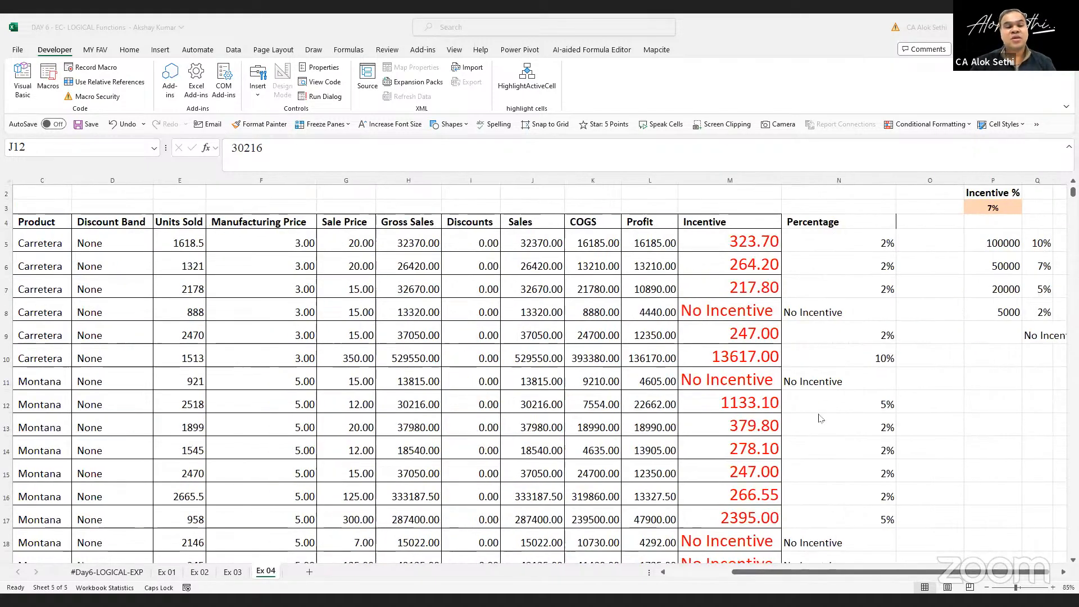
{"action": "scroll", "coordinate": [820, 417], "scroll_direction": "right", "scroll_amount": 3}
{"action": "scroll", "coordinate": [820, 417], "scroll_direction": "right", "scroll_amount": 1}
{"action": "scroll", "coordinate": [820, 418], "scroll_direction": "left", "scroll_amount": 4}
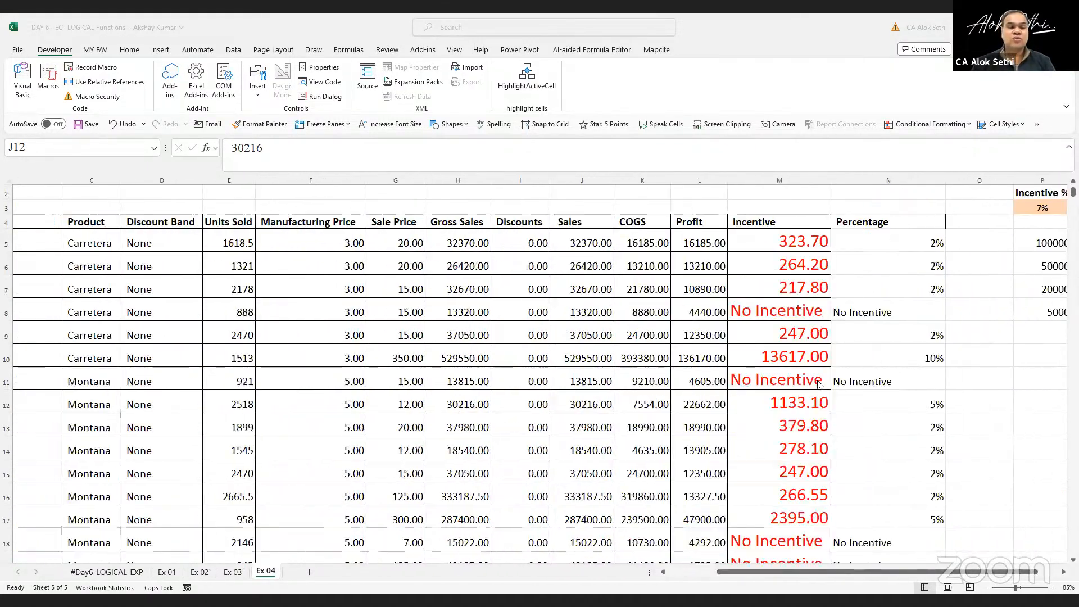
{"action": "scroll", "coordinate": [820, 384], "scroll_direction": "down", "scroll_amount": 1}
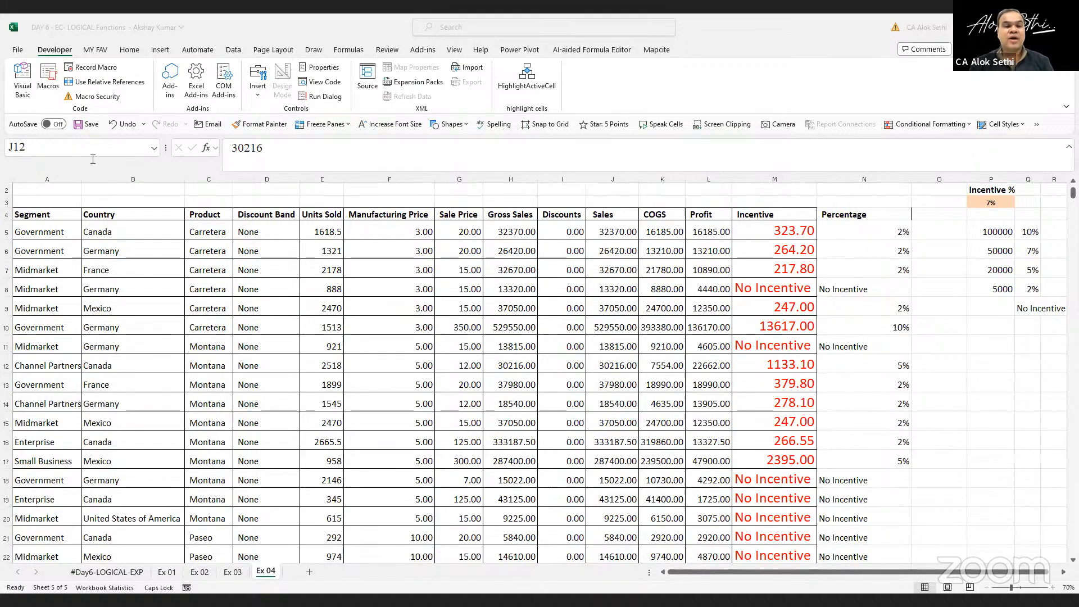
Enter the label Segment = Government in B2, enlarge it to 26 pt and widen column B to fit
{"action": "left_click", "coordinate": [126, 192]}
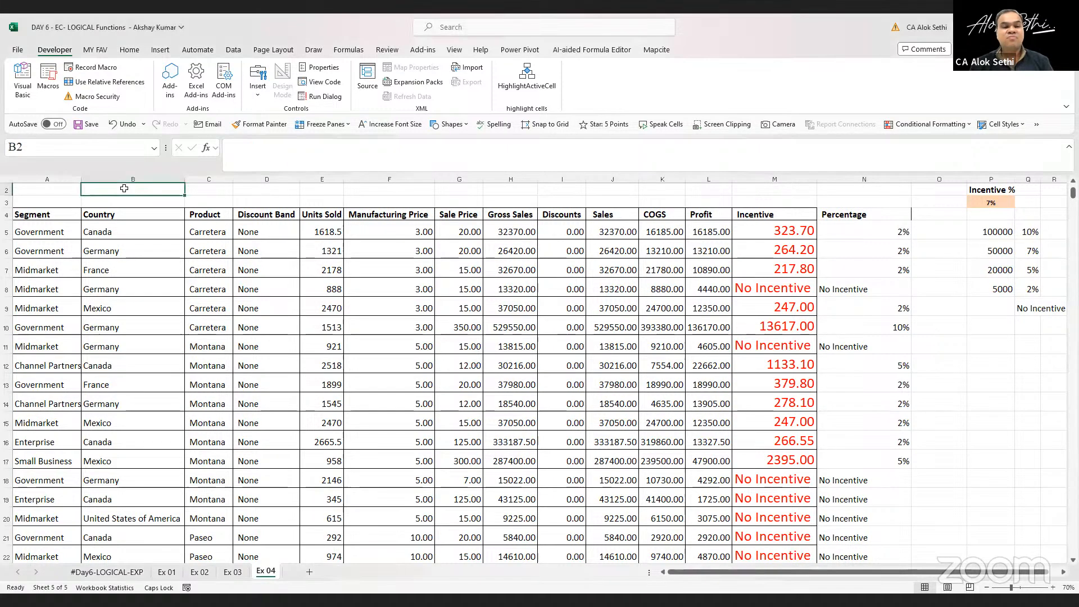
{"action": "type", "text": "s"}
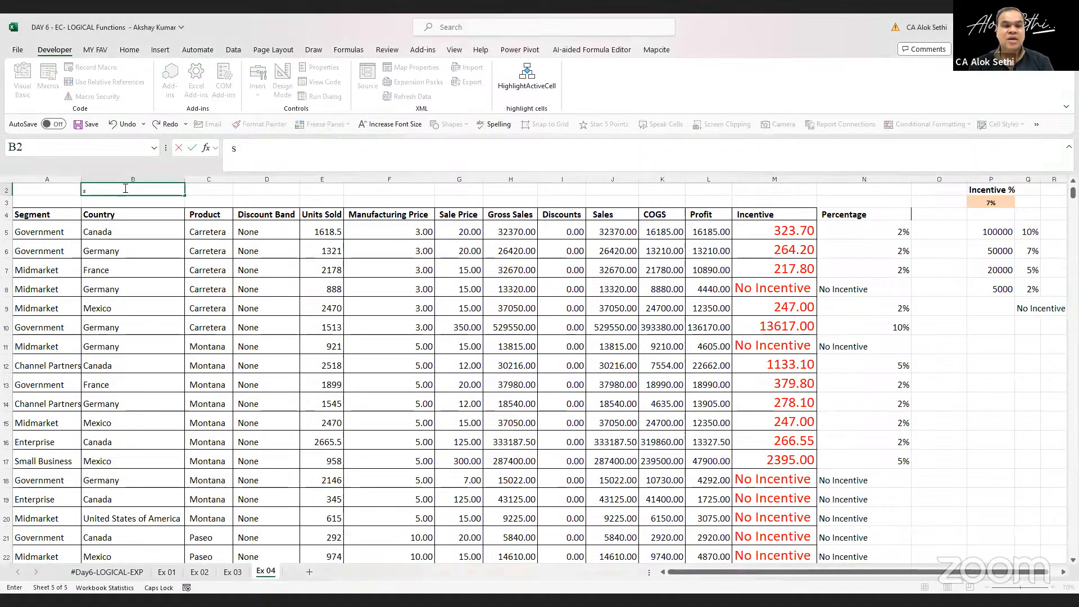
{"action": "type", "text": "s"}
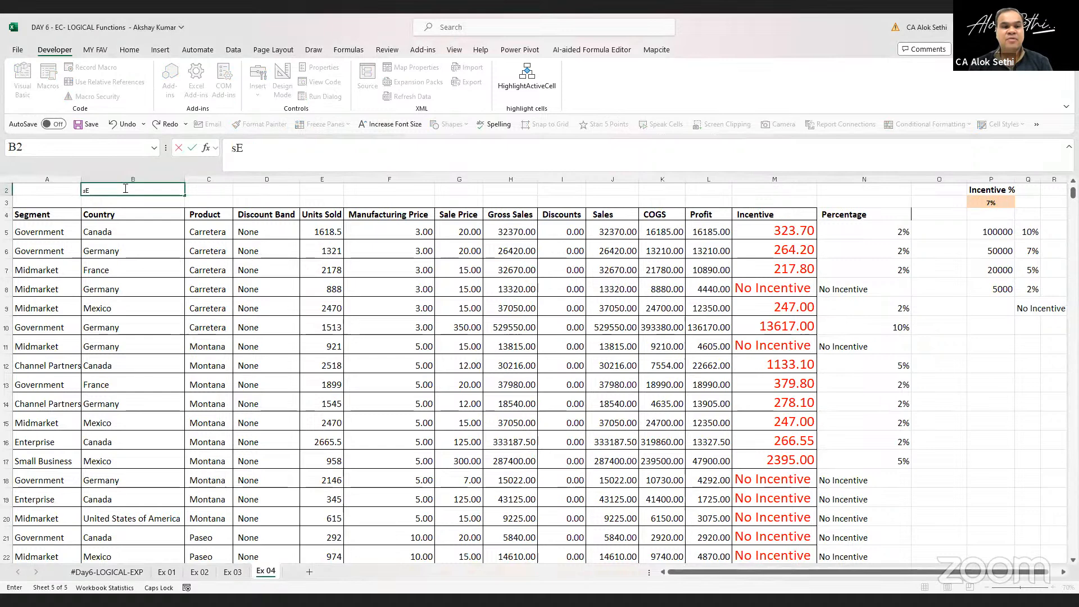
{"action": "type", "text": "egment"}
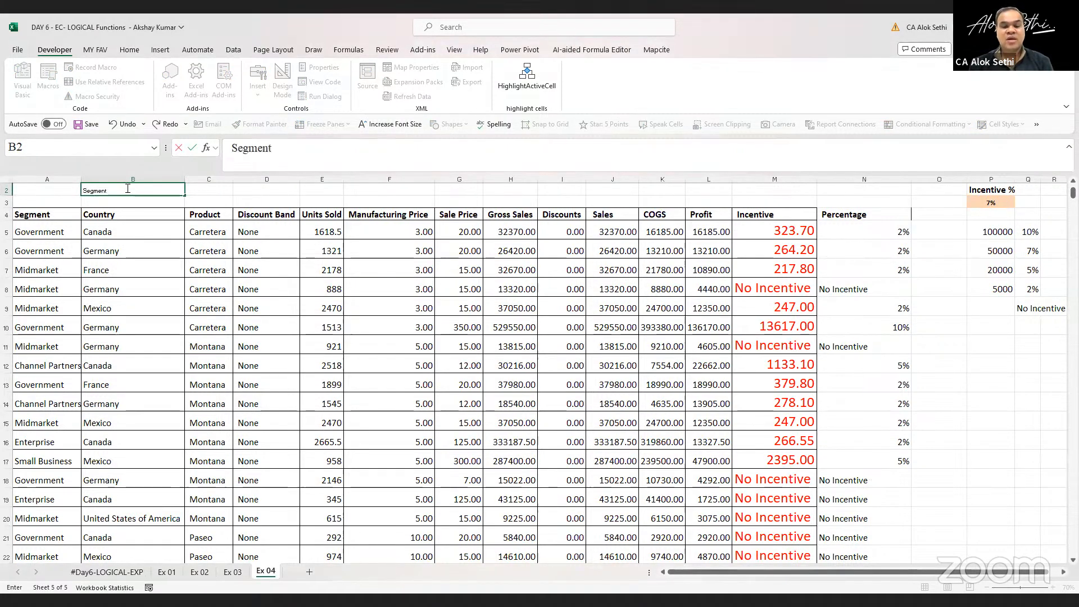
{"action": "type", "text": " = Goverment"}
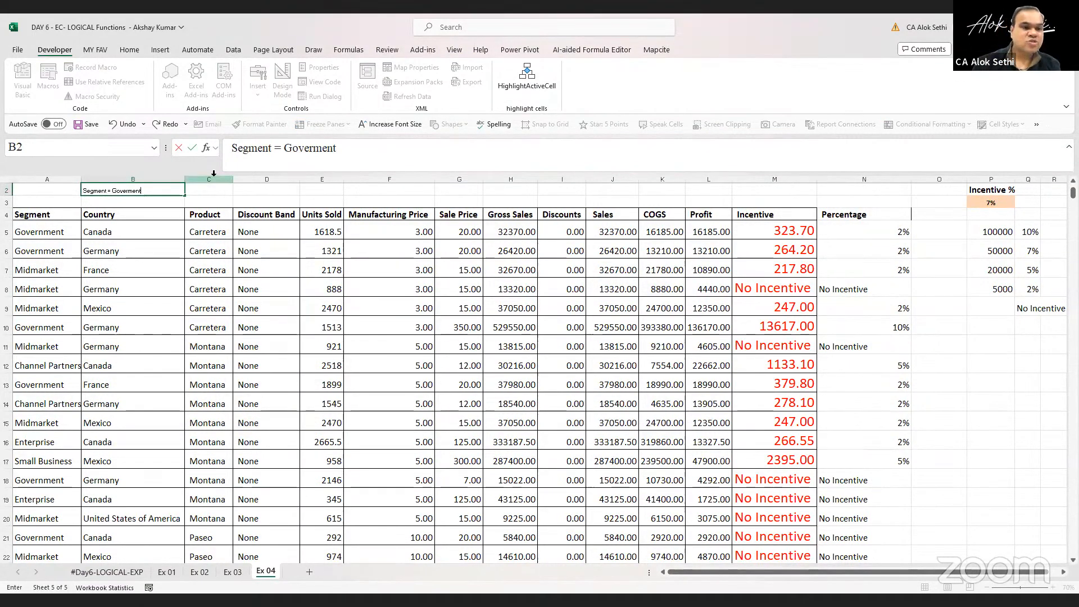
{"action": "key", "text": "Return"}
{"action": "key", "text": "Up"}
{"action": "left_click", "coordinate": [129, 51]}
{"action": "left_click", "coordinate": [170, 73]}
{"action": "left_click", "coordinate": [169, 73]}
{"action": "left_click", "coordinate": [170, 73]}
{"action": "left_click", "coordinate": [169, 73]}
{"action": "left_click", "coordinate": [170, 73]}
{"action": "left_click", "coordinate": [169, 73]}
{"action": "left_click", "coordinate": [170, 73]}
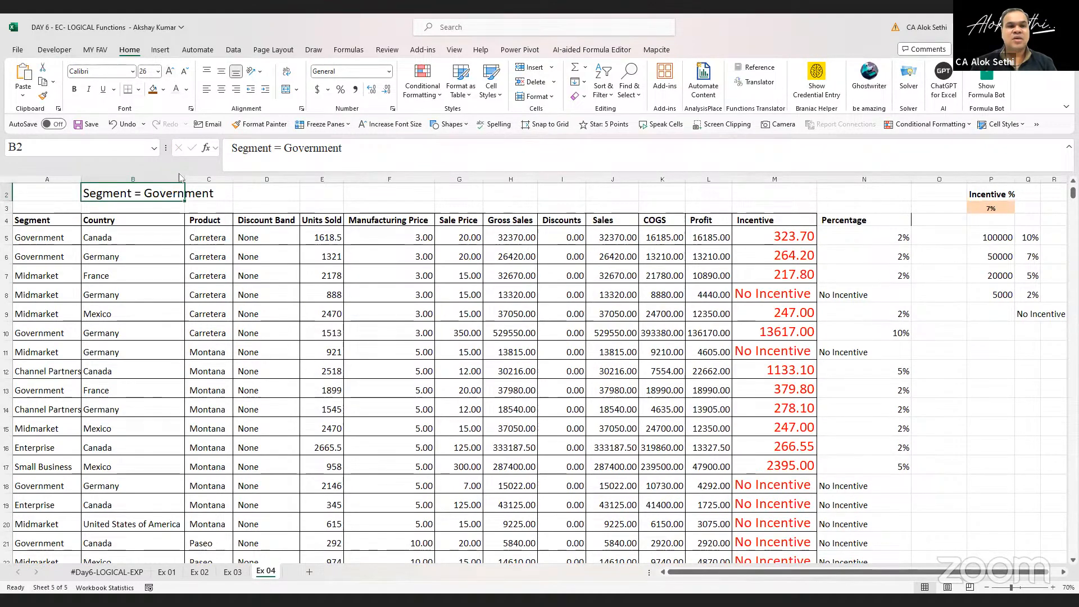
{"action": "left_click_drag", "start_coordinate": [184, 178], "coordinate": [229, 193]}
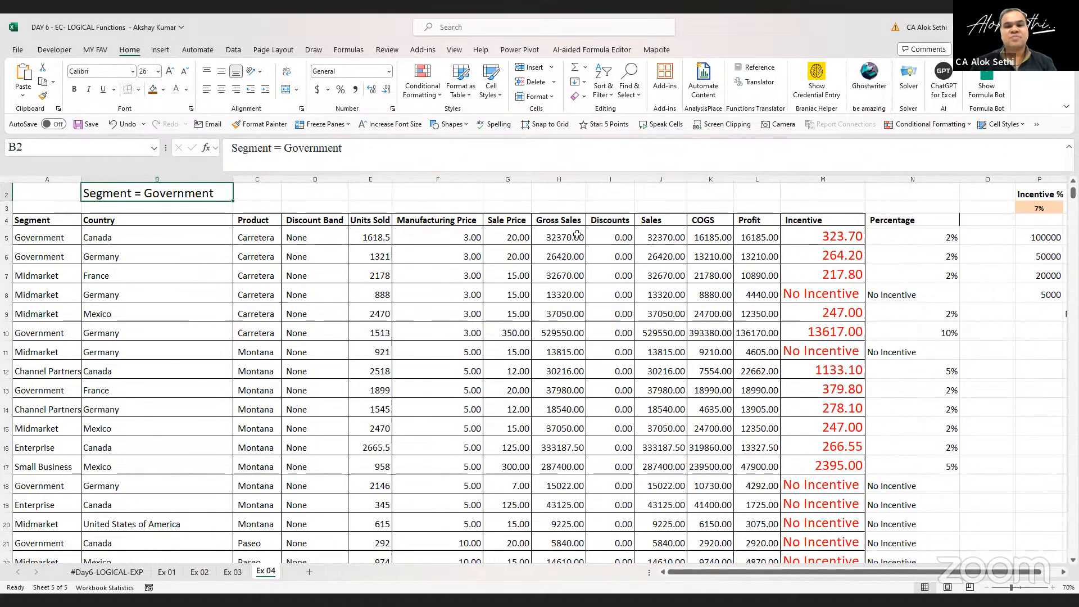
Enter the label Country = Germany in D2 and enlarge its font to 24 pt
{"action": "left_click", "coordinate": [331, 188]}
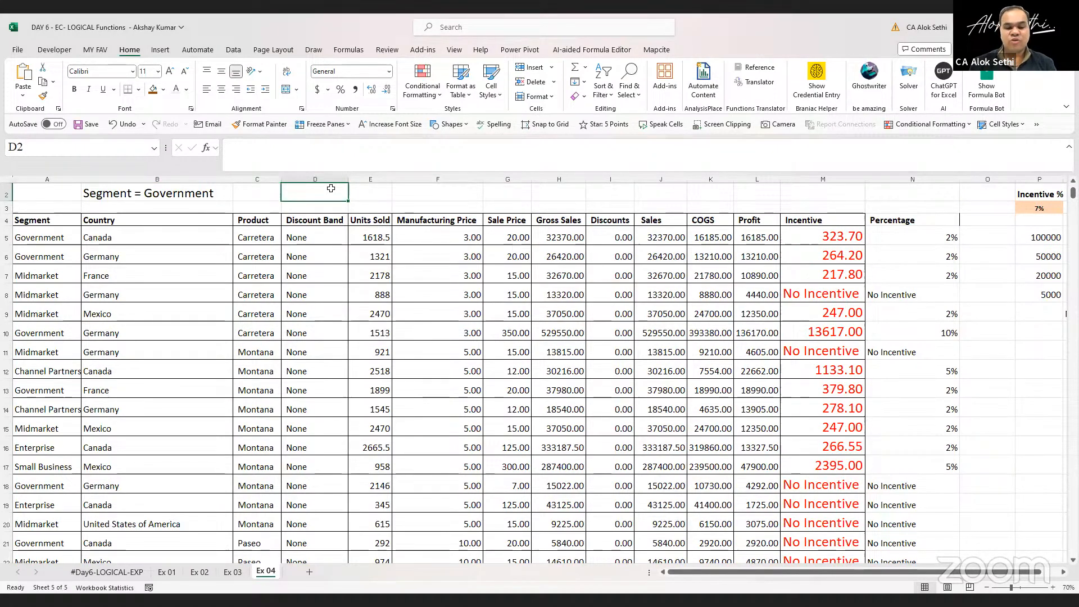
{"action": "type", "text": "Countrhy"}
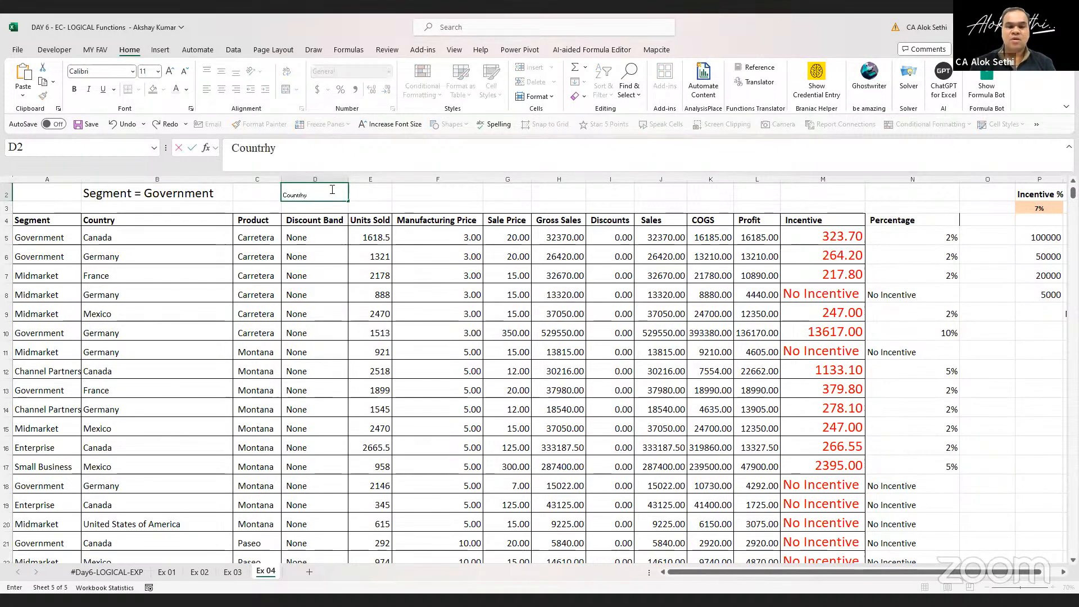
{"action": "key", "text": "BackSpace"}
{"action": "key", "text": "BackSpace"}
{"action": "key", "text": "BackSpace"}
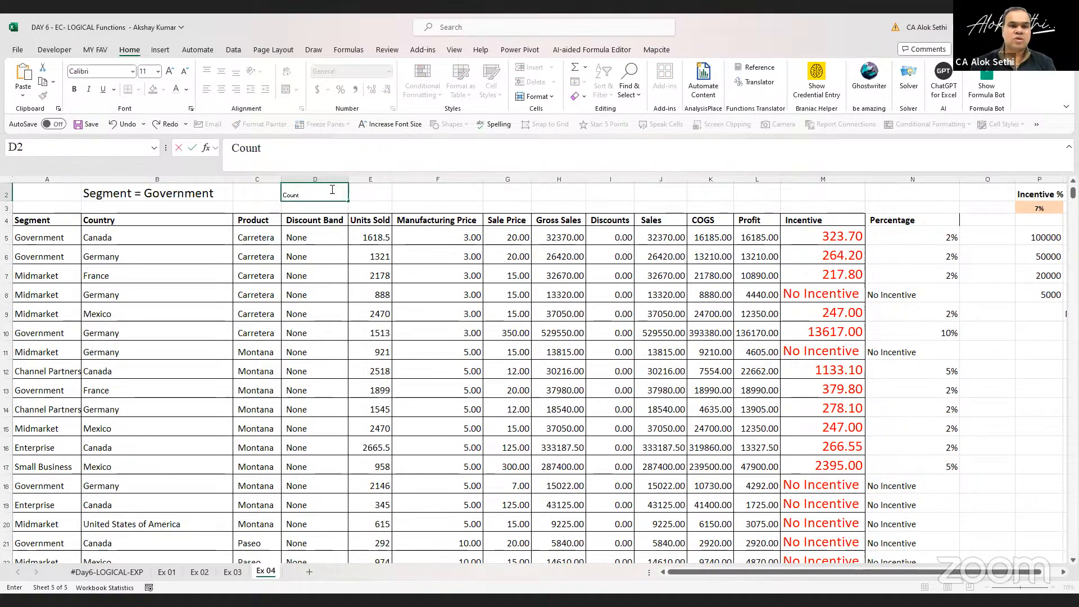
{"action": "type", "text": "r"}
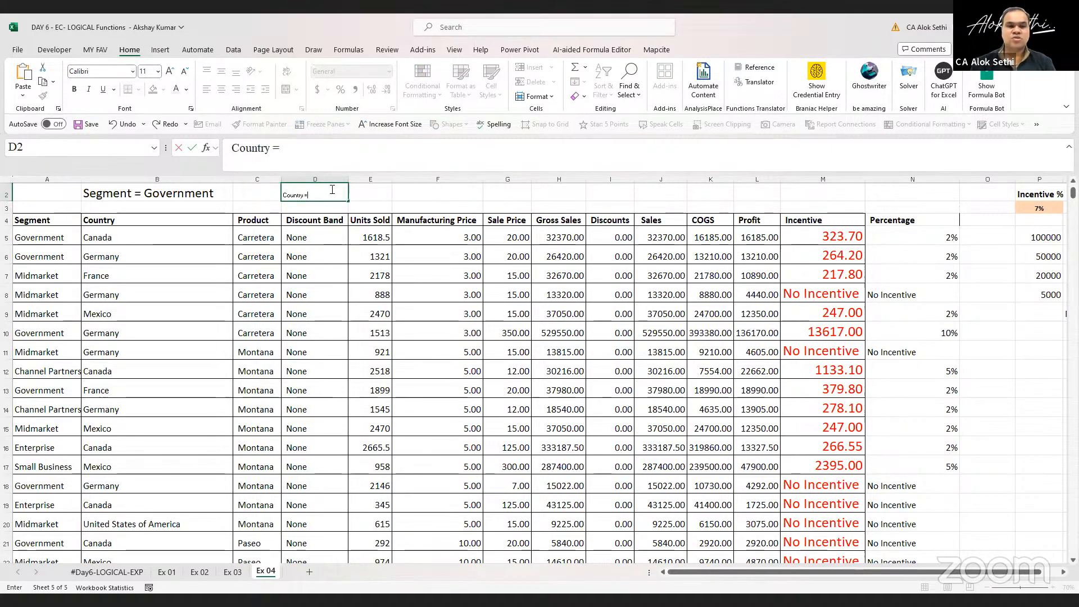
{"action": "type", "text": "y ="}
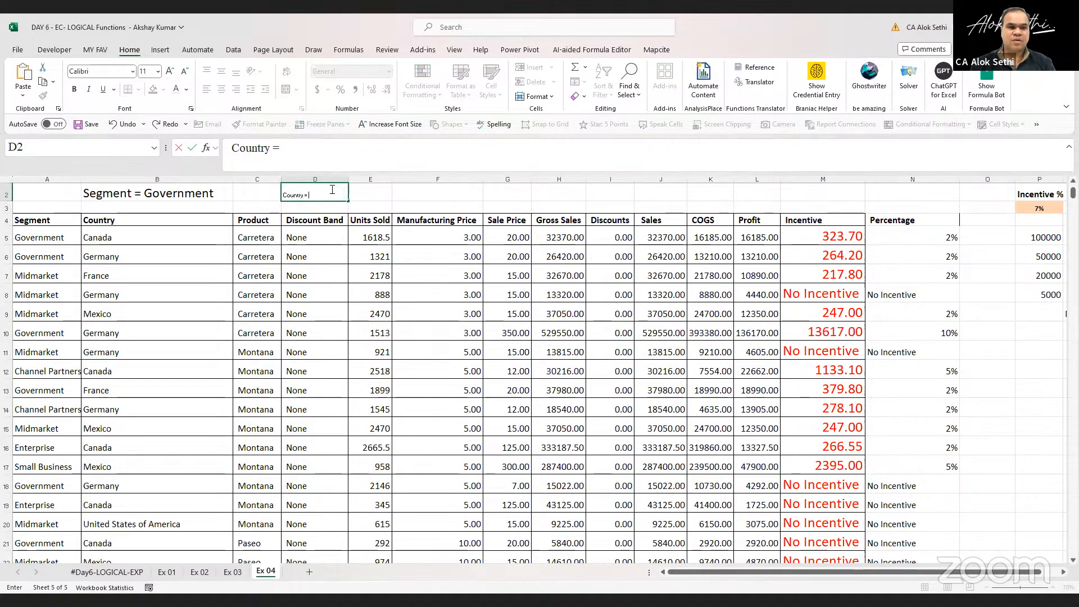
{"action": "type", "text": " Germany"}
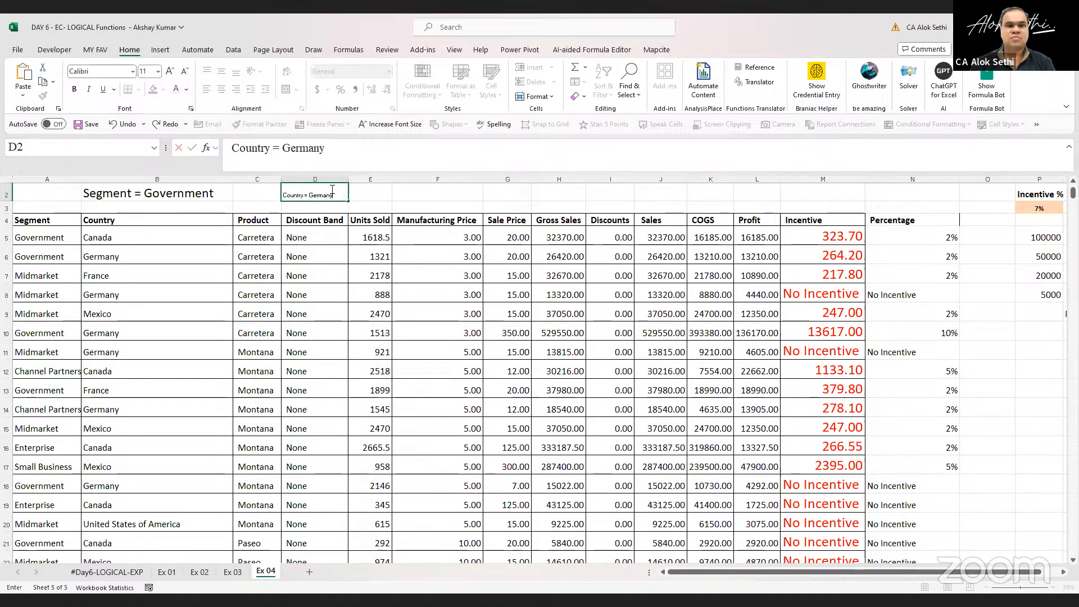
{"action": "key", "text": "ctrl+Return"}
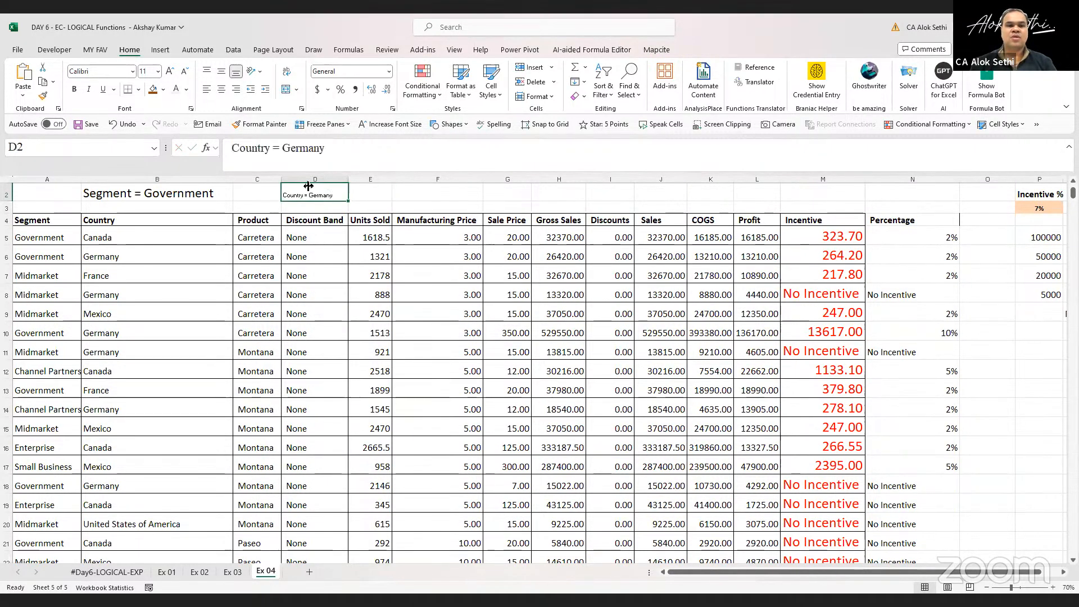
{"action": "left_click", "coordinate": [170, 72]}
{"action": "left_click", "coordinate": [169, 71]}
{"action": "left_click", "coordinate": [170, 72]}
{"action": "left_click", "coordinate": [169, 72]}
{"action": "left_click", "coordinate": [169, 71]}
{"action": "left_click", "coordinate": [169, 71]}
{"action": "left_click", "coordinate": [170, 71]}
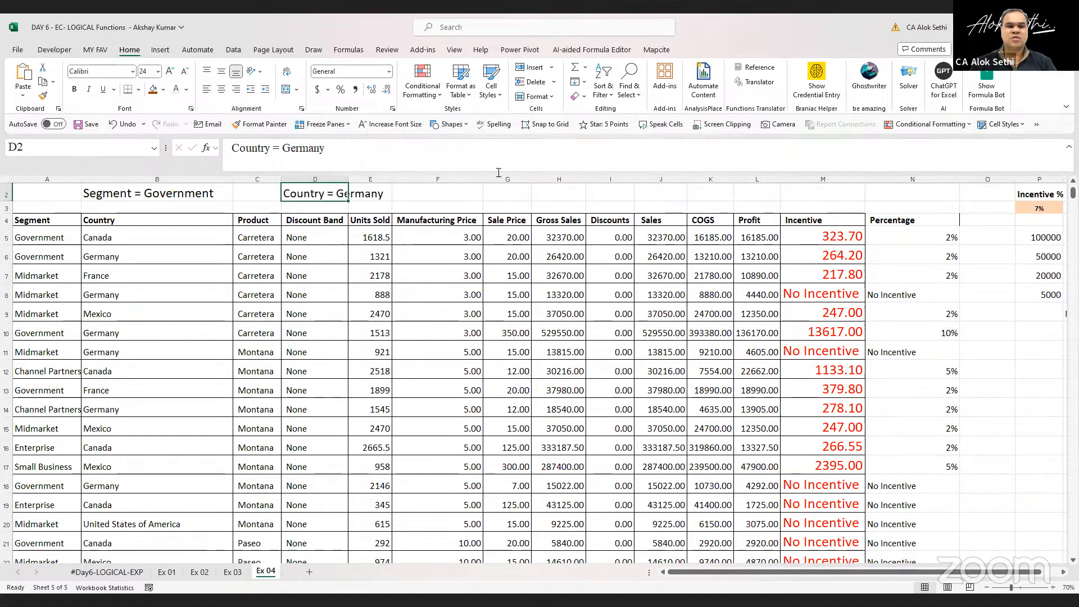
Enter the label Prodcut = Montana in G2 and enlarge its font to 24 pt
{"action": "left_click", "coordinate": [471, 195]}
{"action": "left_click", "coordinate": [506, 200]}
{"action": "type", "text": "Prodcut"}
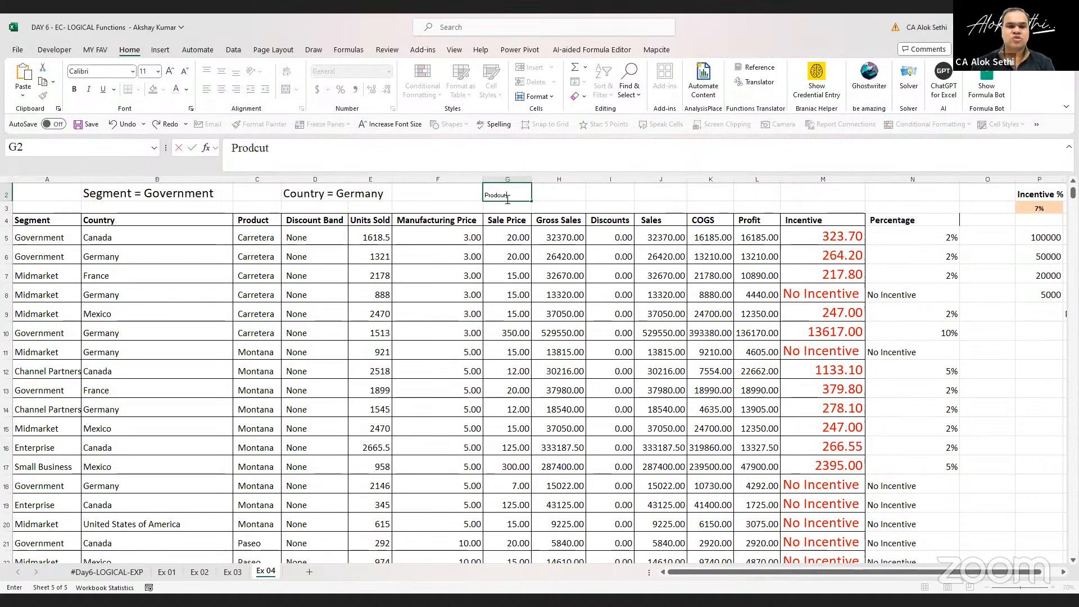
{"action": "type", "text": " = Montana"}
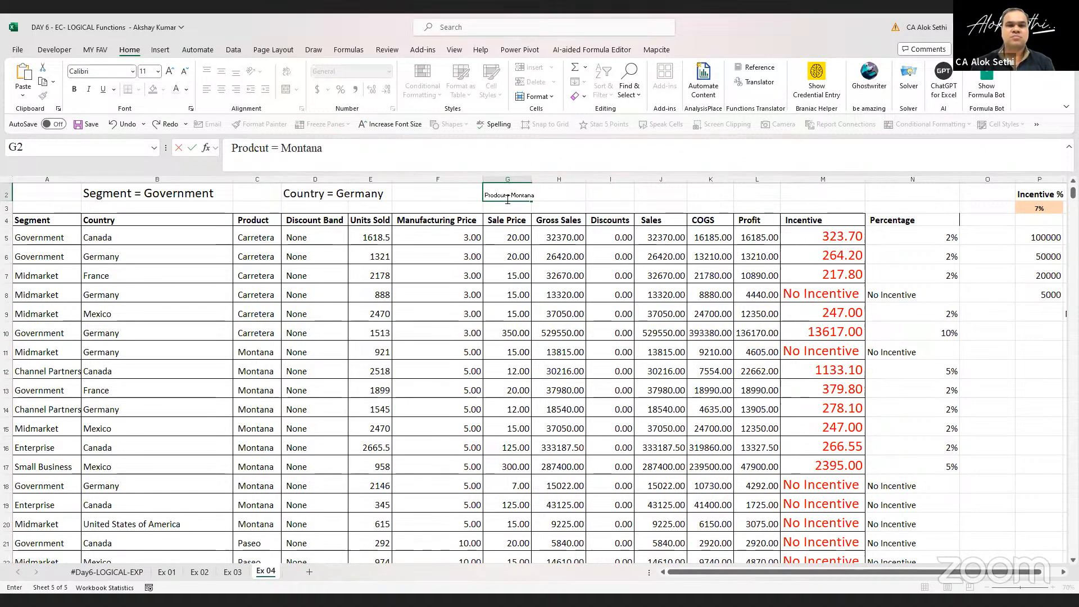
{"action": "key", "text": "ctrl+Return"}
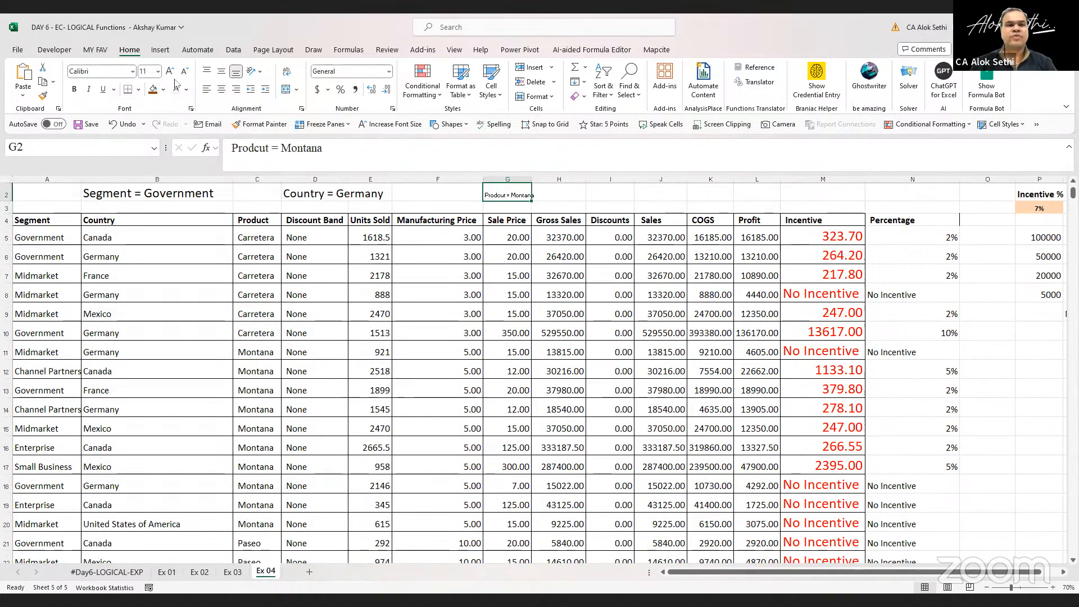
{"action": "left_click", "coordinate": [171, 75]}
{"action": "left_click", "coordinate": [172, 75]}
{"action": "left_click", "coordinate": [172, 75]}
{"action": "left_click", "coordinate": [171, 74]}
{"action": "left_click", "coordinate": [171, 74]}
{"action": "left_click", "coordinate": [172, 75]}
{"action": "left_click", "coordinate": [172, 75]}
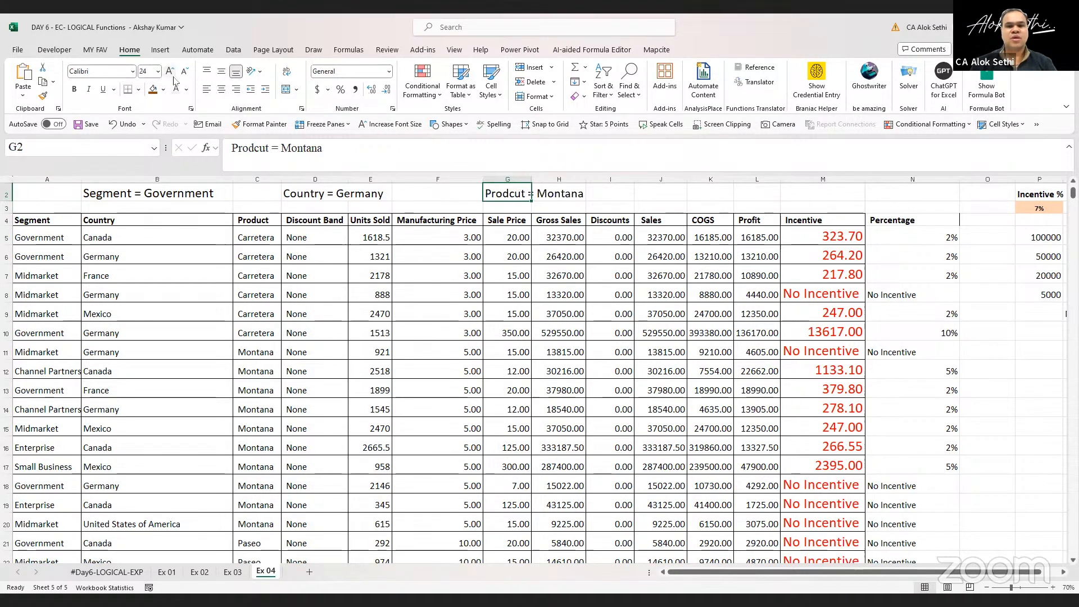
Bold the three criteria labels in G2, D2 and B2
{"action": "key", "text": "ctrl+b"}
{"action": "key", "text": "Left"}
{"action": "key", "text": "Left"}
{"action": "key", "text": "Left"}
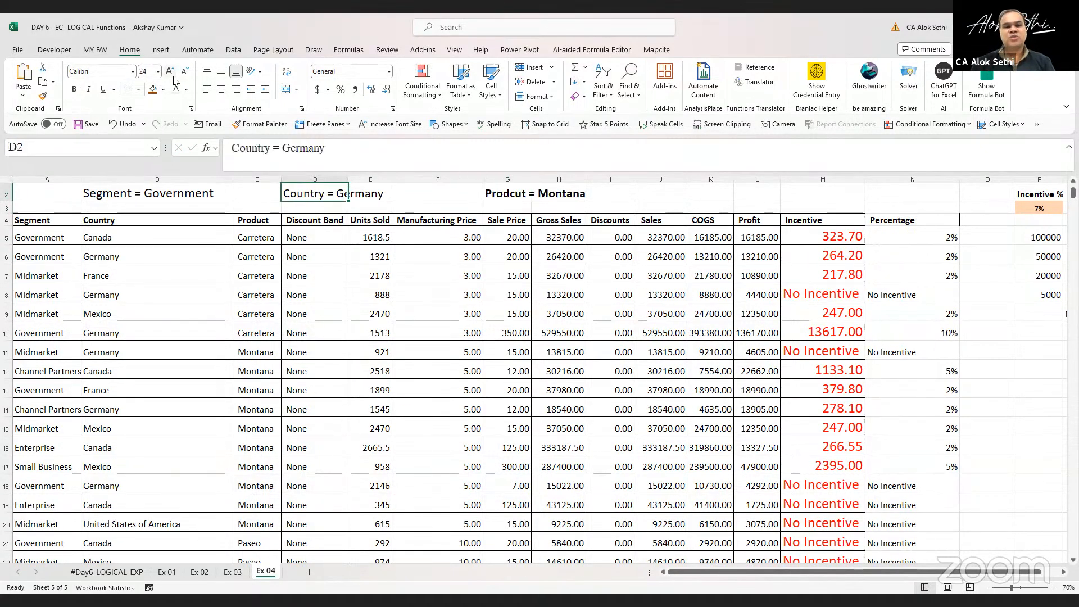
{"action": "key", "text": "ctrl+b"}
{"action": "key", "text": "Left"}
{"action": "key", "text": "Left"}
{"action": "key", "text": "Left"}
{"action": "key", "text": "Right"}
{"action": "key", "text": "ctrl+b"}
{"action": "left_click", "coordinate": [175, 80]}
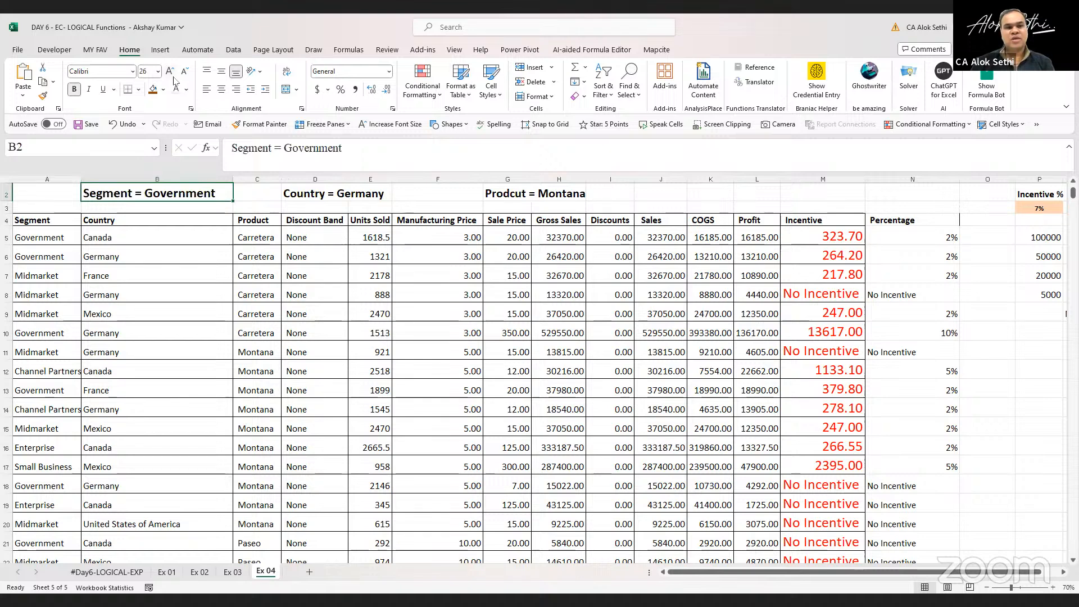
Enter a bold Total sales label in J2 at 28 pt and widen column J to fit it
{"action": "key", "text": "Right"}
{"action": "key", "text": "Right"}
{"action": "key", "text": "Right"}
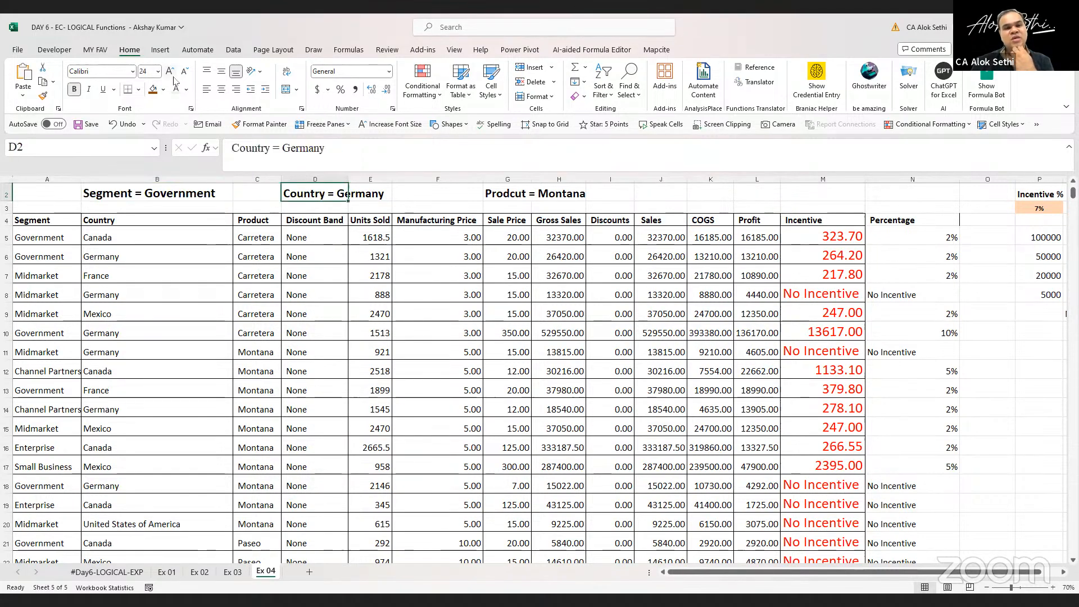
{"action": "key", "text": "Right"}
{"action": "key", "text": "Right"}
{"action": "key", "text": "Right"}
{"action": "key", "text": "Right"}
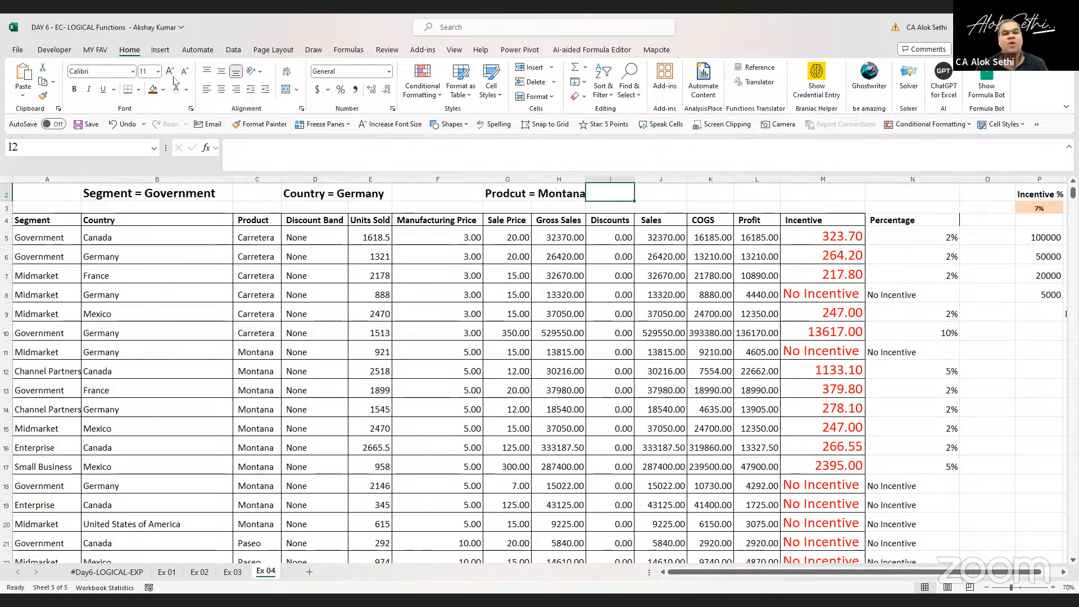
{"action": "key", "text": "Right"}
{"action": "type", "text": "Tota"}
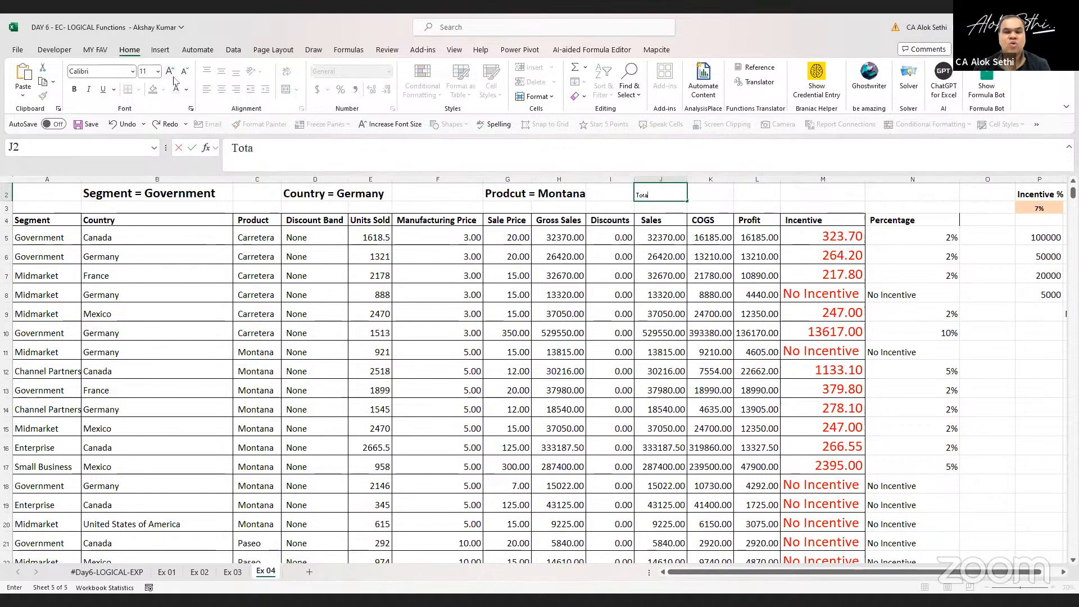
{"action": "type", "text": "l sales"}
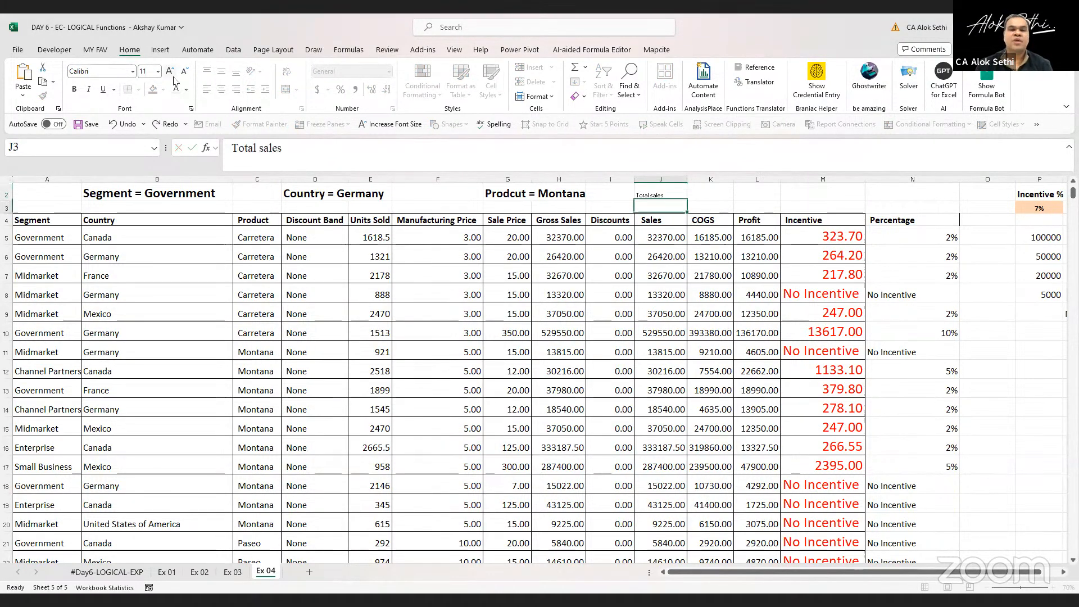
{"action": "key", "text": "ctrl+Return"}
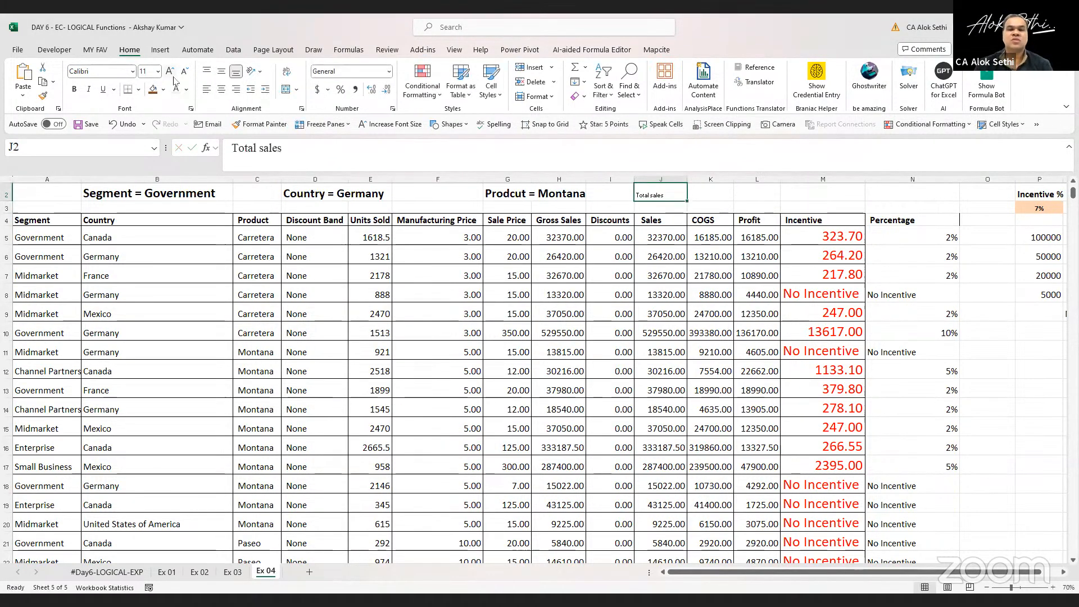
{"action": "left_click", "coordinate": [173, 75]}
{"action": "left_click", "coordinate": [174, 75]}
{"action": "left_click", "coordinate": [173, 75]}
{"action": "left_click", "coordinate": [174, 75]}
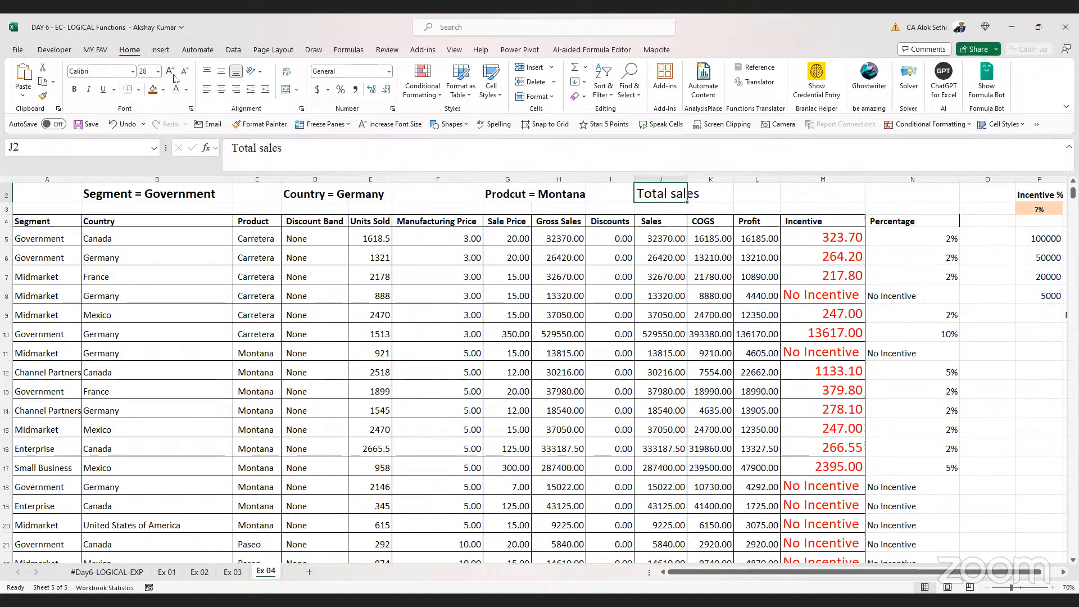
{"action": "key", "text": "ctrl+b"}
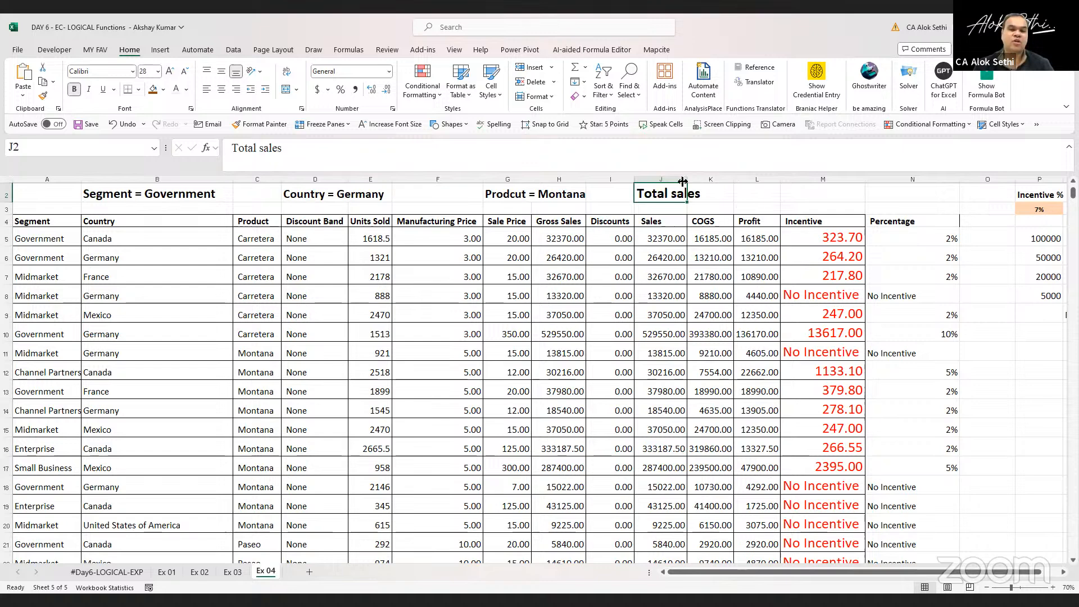
{"action": "left_click_drag", "start_coordinate": [693, 178], "coordinate": [707, 181]}
{"action": "left_click", "coordinate": [763, 195]}
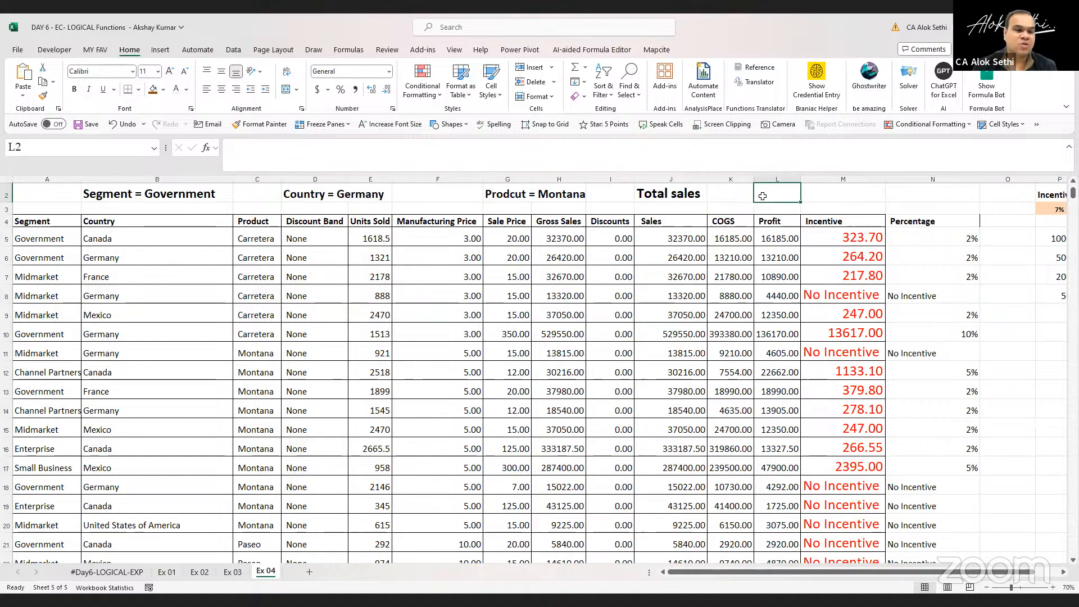
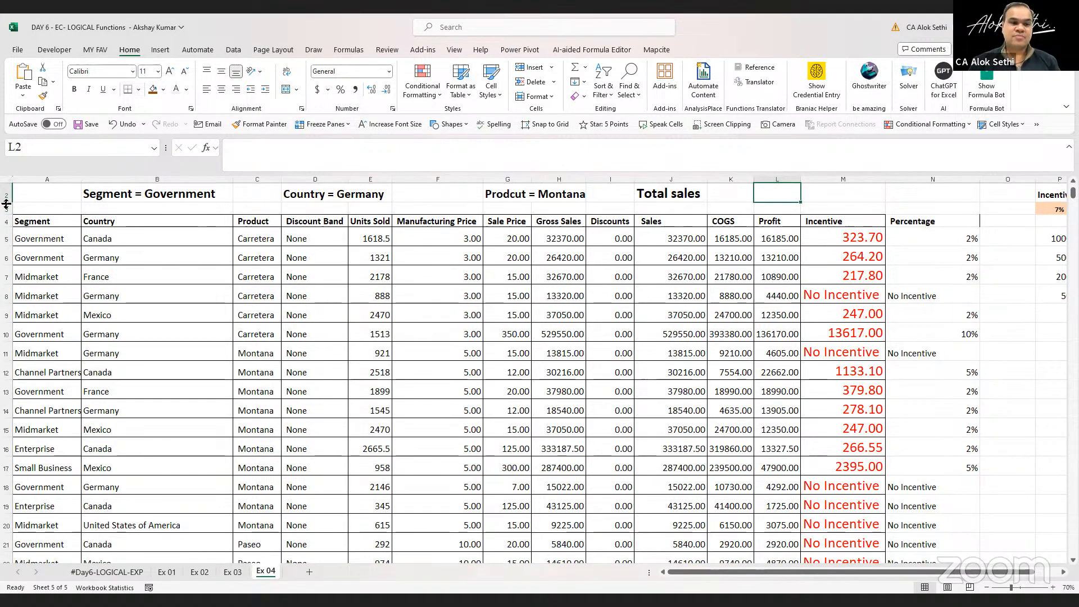
Make row 2 taller and widen column L next to the Total sales label
{"action": "left_click_drag", "start_coordinate": [6, 203], "coordinate": [6, 215]}
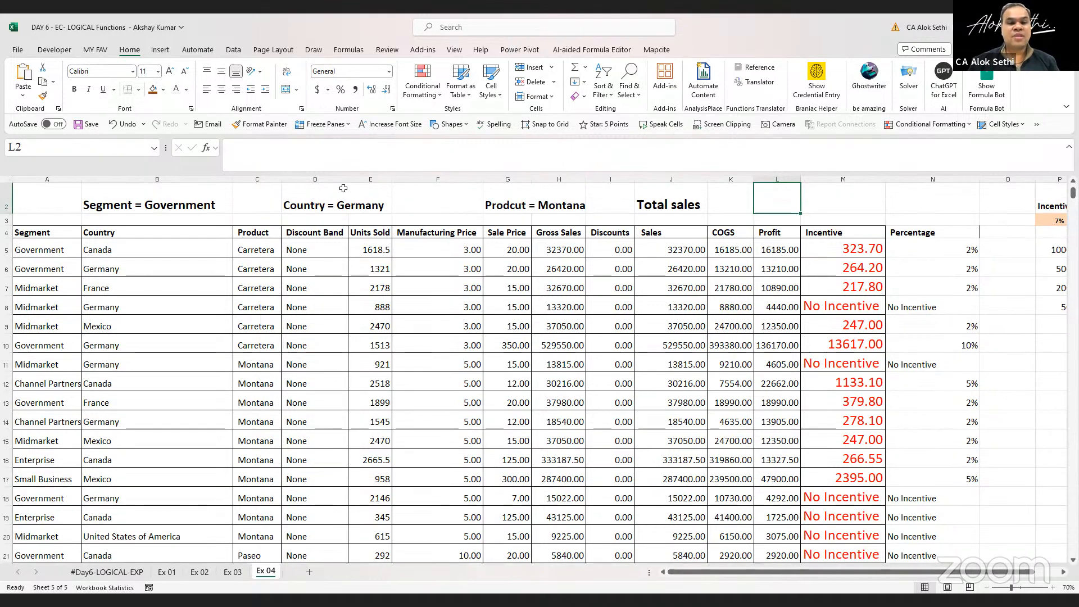
{"action": "left_click_drag", "start_coordinate": [799, 180], "coordinate": [828, 181]}
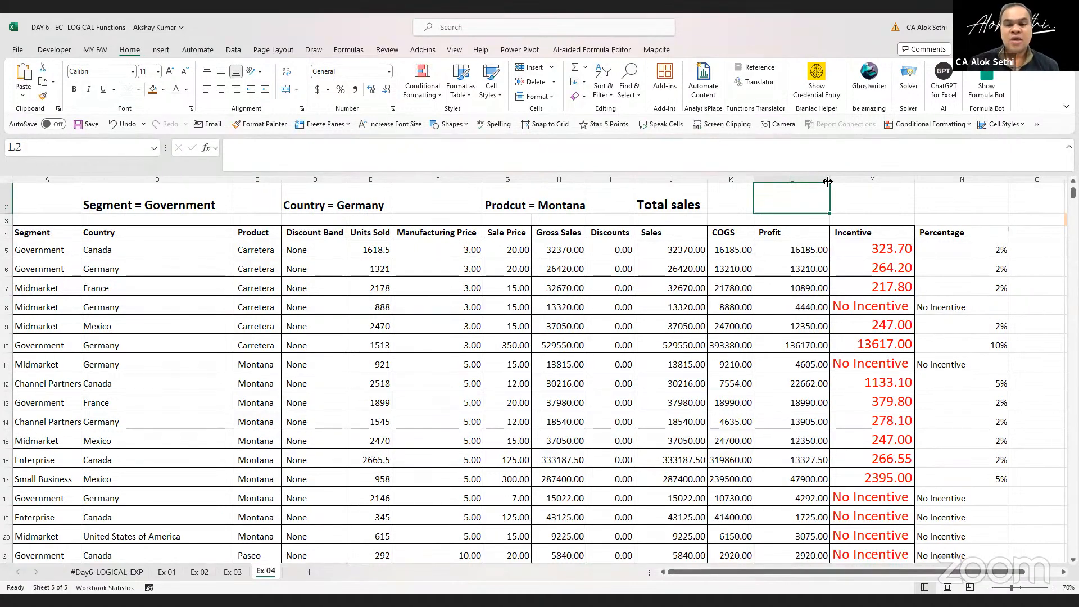
Increase the font size of cell L2 to 26 pt
{"action": "type", "text": "="}
{"action": "key", "text": "Escape"}
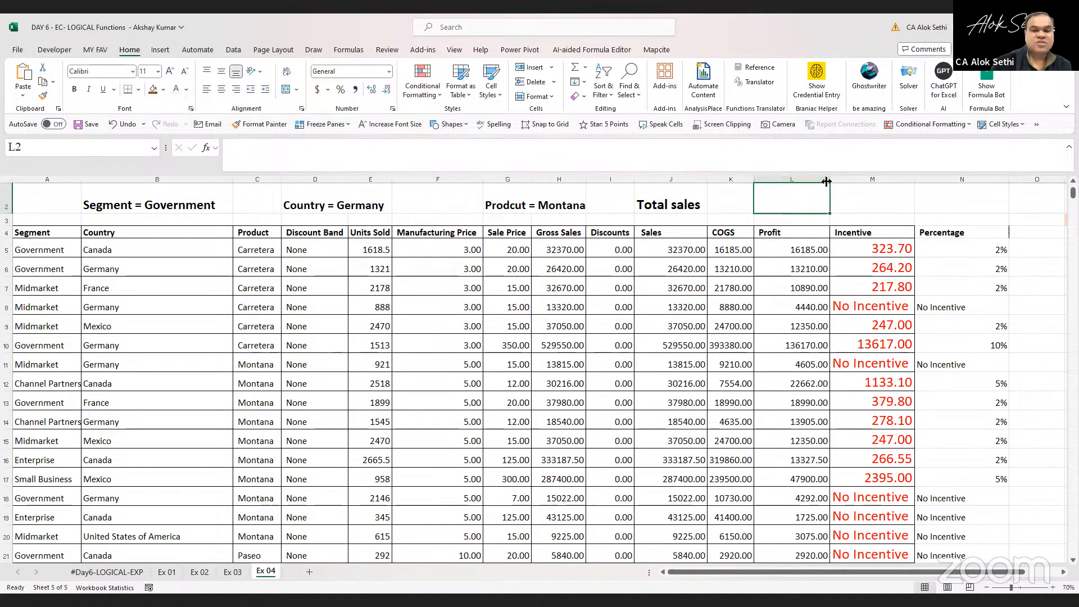
{"action": "left_click", "coordinate": [170, 72]}
{"action": "left_click", "coordinate": [170, 71]}
{"action": "left_click", "coordinate": [169, 71]}
{"action": "left_click", "coordinate": [170, 71]}
{"action": "left_click", "coordinate": [170, 71]}
{"action": "left_click", "coordinate": [169, 71]}
{"action": "left_click", "coordinate": [169, 71]}
{"action": "left_click", "coordinate": [169, 71]}
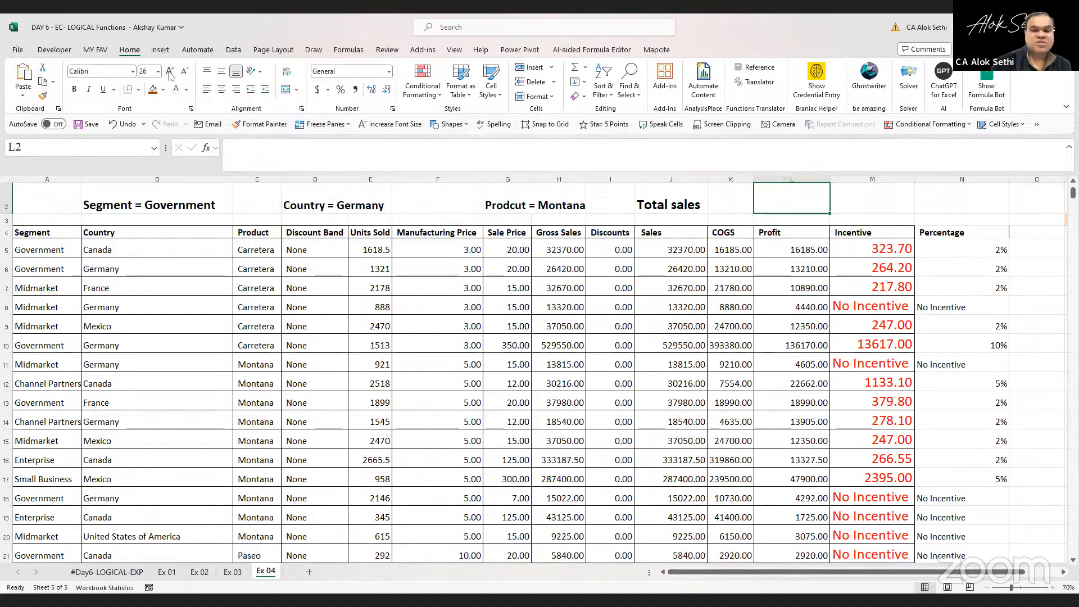
{"action": "type", "text": "=if"}
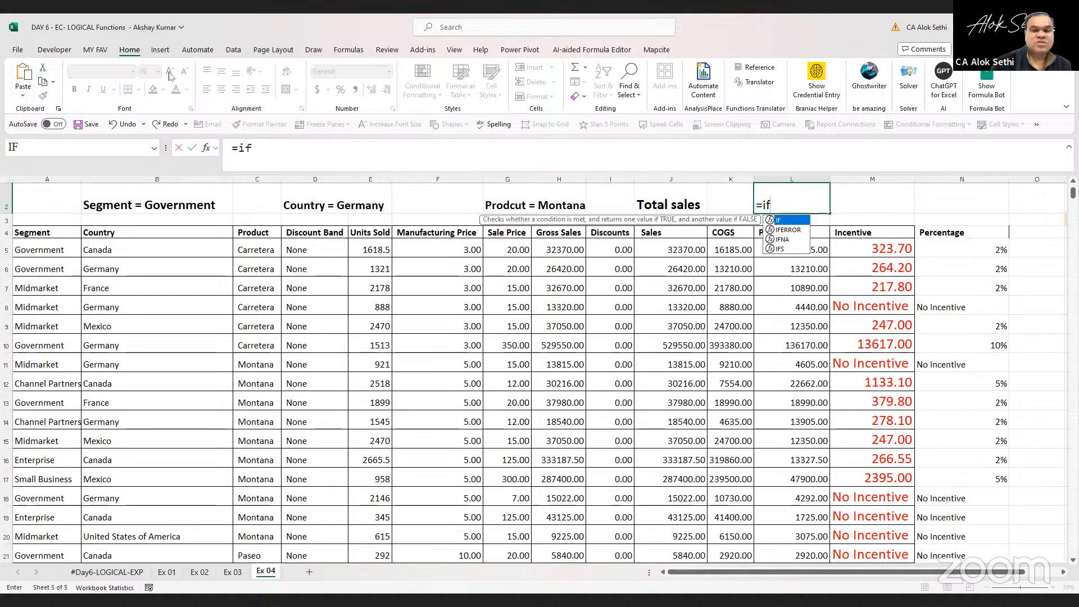
{"action": "type", "text": "("}
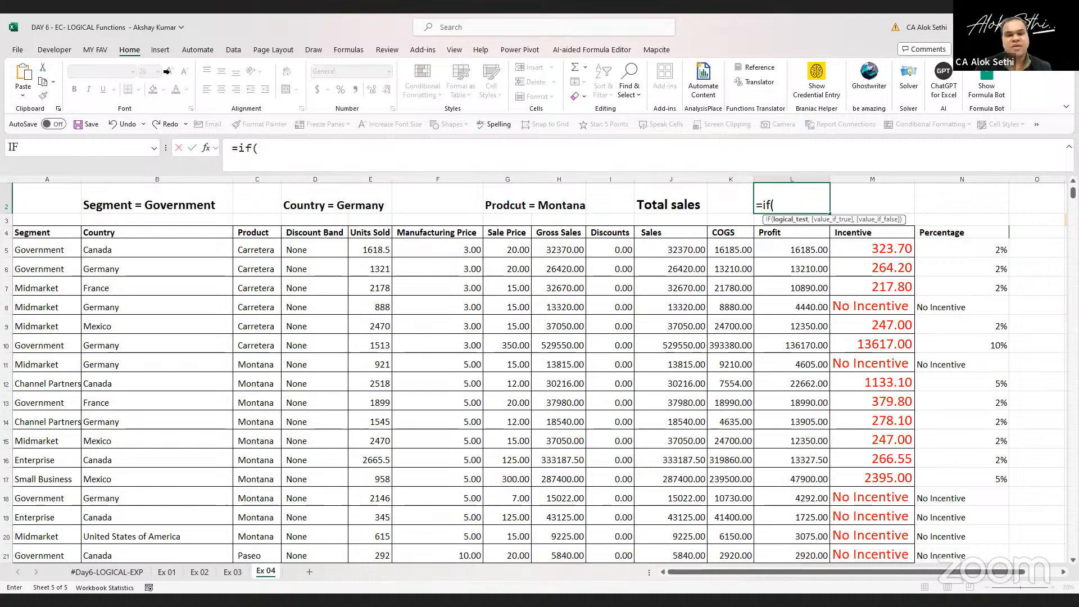
{"action": "key", "text": "Escape"}
Select the data table from A4 to its last cell and create named ranges from the header row, replacing existing definitions
{"action": "left_click", "coordinate": [44, 233]}
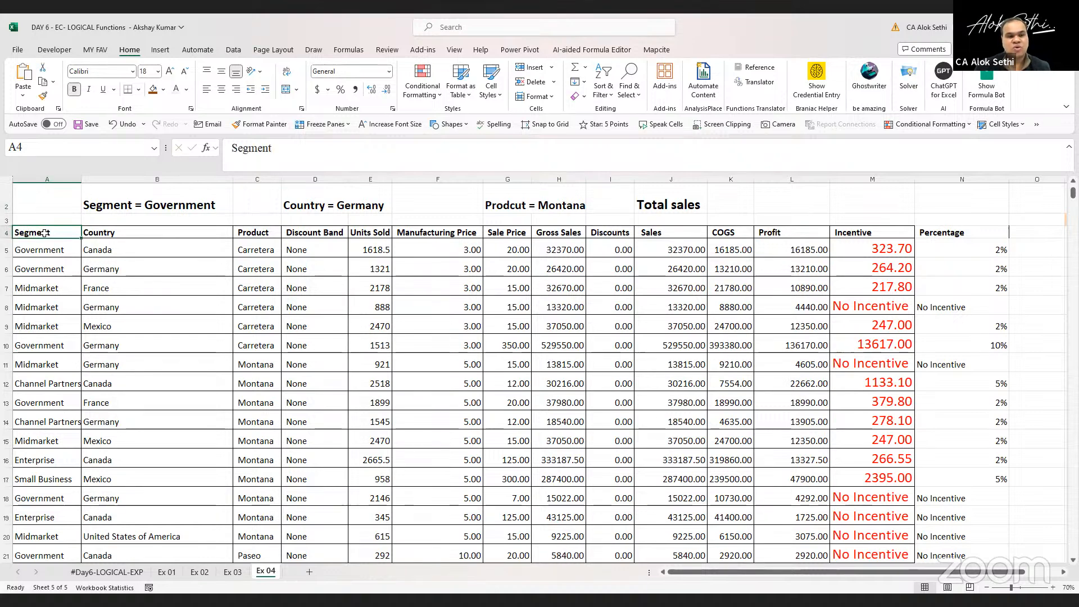
{"action": "key", "text": "ctrl+shift+End"}
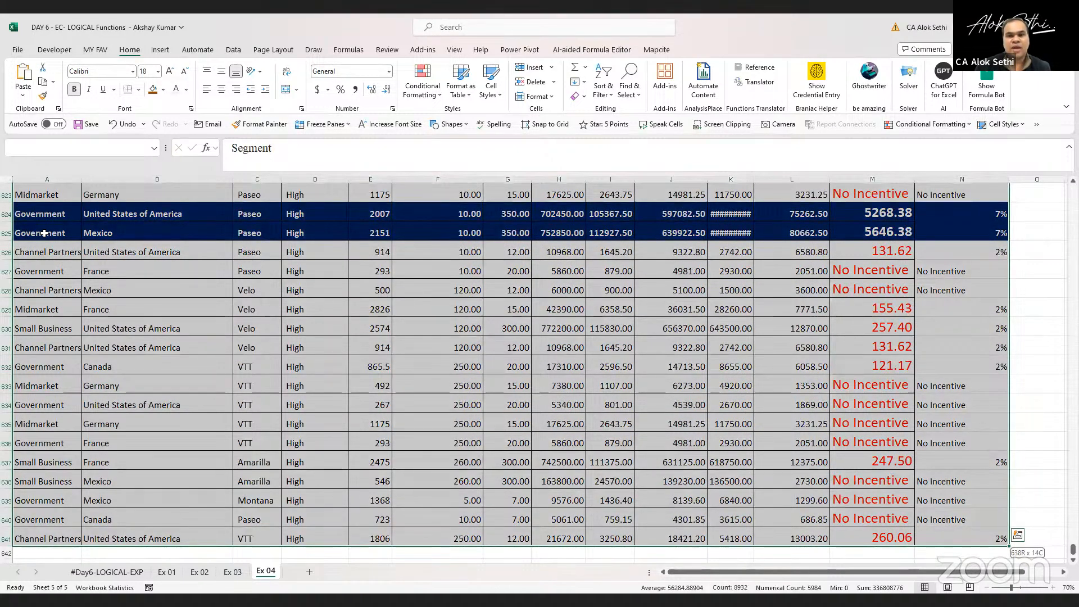
{"action": "key", "text": "ctrl+q"}
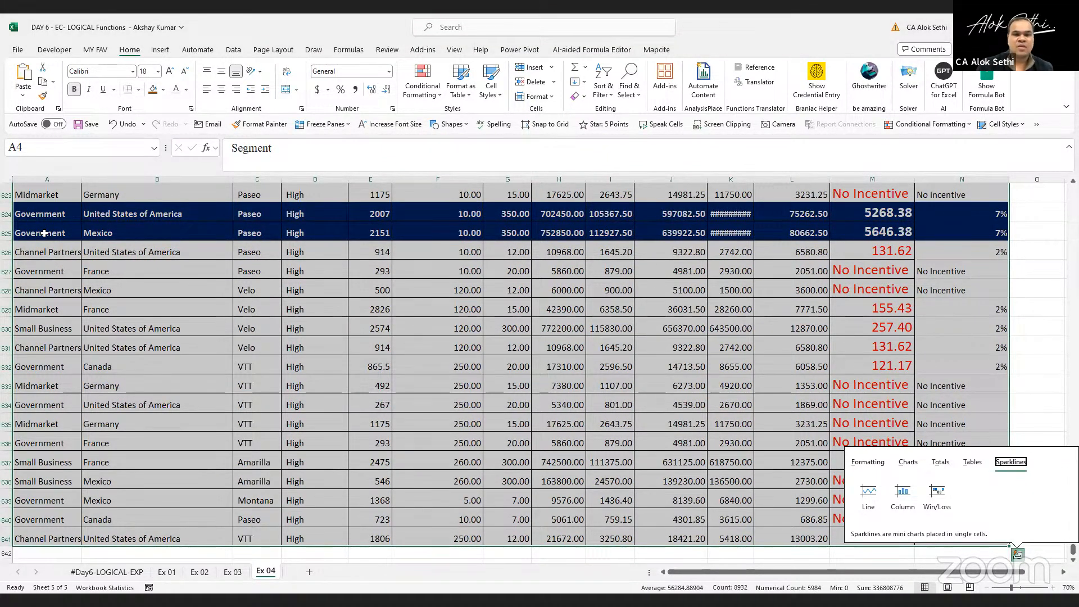
{"action": "scroll", "coordinate": [170, 247], "scroll_direction": "up", "scroll_amount": 3}
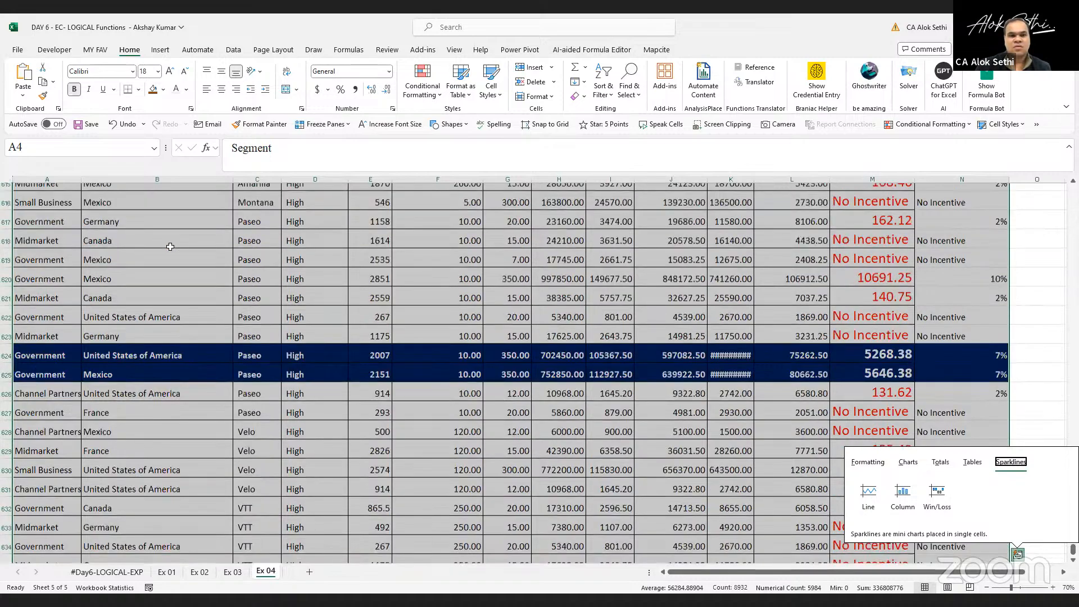
{"action": "scroll", "coordinate": [171, 246], "scroll_direction": "up", "scroll_amount": 20}
{"action": "scroll", "coordinate": [679, 348], "scroll_direction": "up", "scroll_amount": 11}
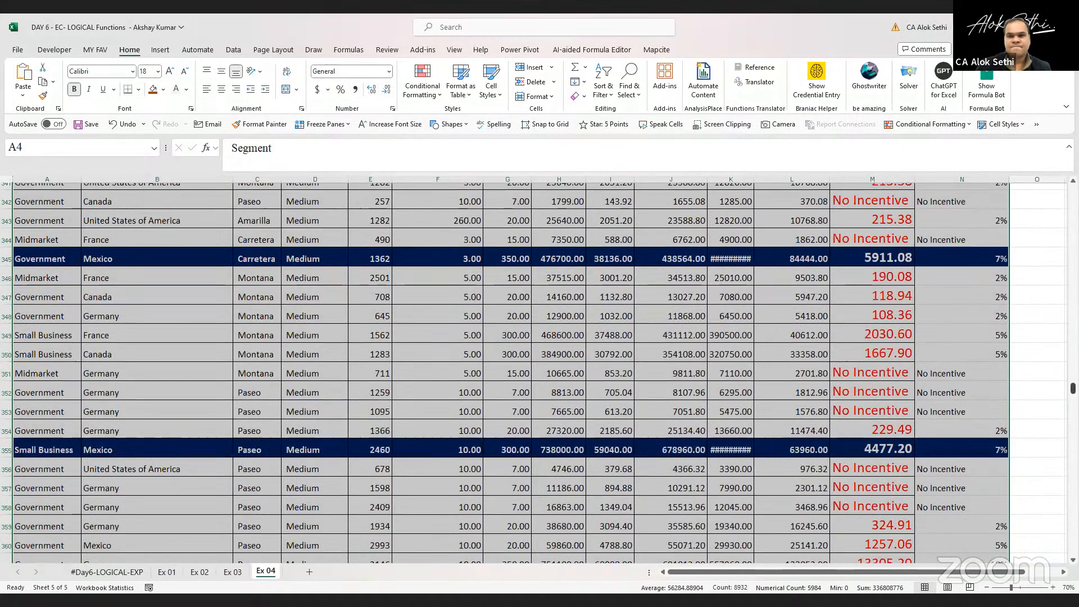
{"action": "left_click_drag", "start_coordinate": [1073, 389], "coordinate": [1073, 191]}
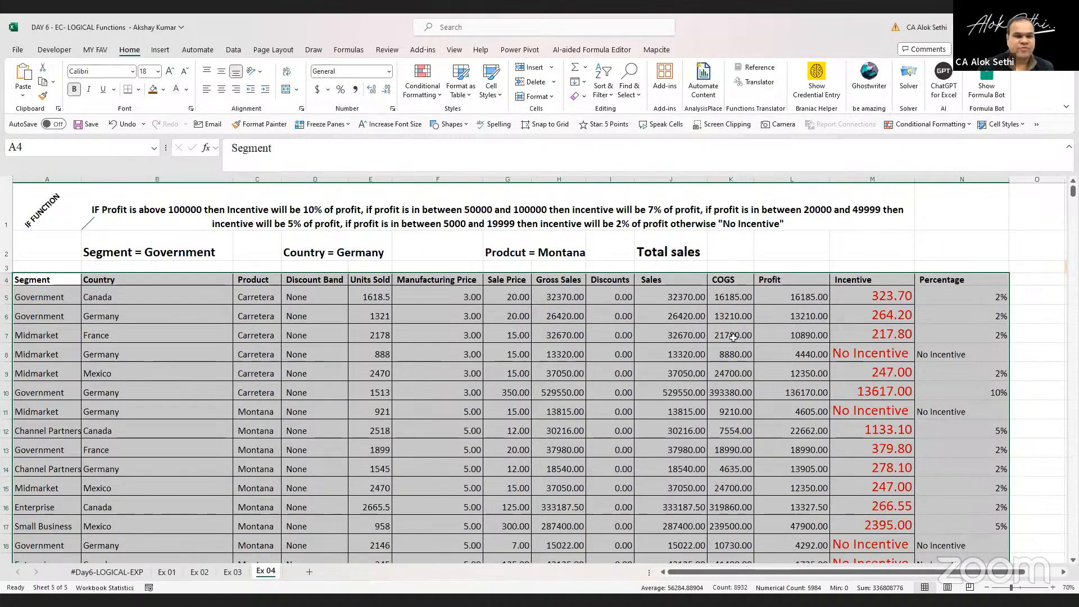
{"action": "key", "text": "ctrl+shift+F3"}
{"action": "left_click", "coordinate": [678, 262]}
{"action": "left_click", "coordinate": [707, 302]}
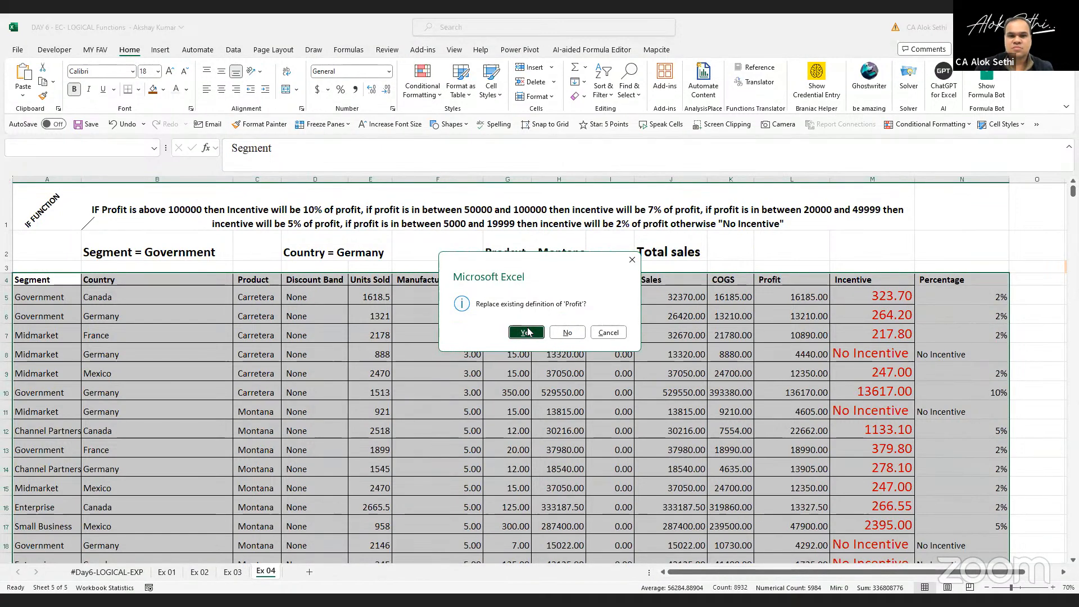
{"action": "left_click", "coordinate": [527, 332]}
Start an IF formula in L2 testing whether segment equals A5
{"action": "left_click", "coordinate": [759, 252]}
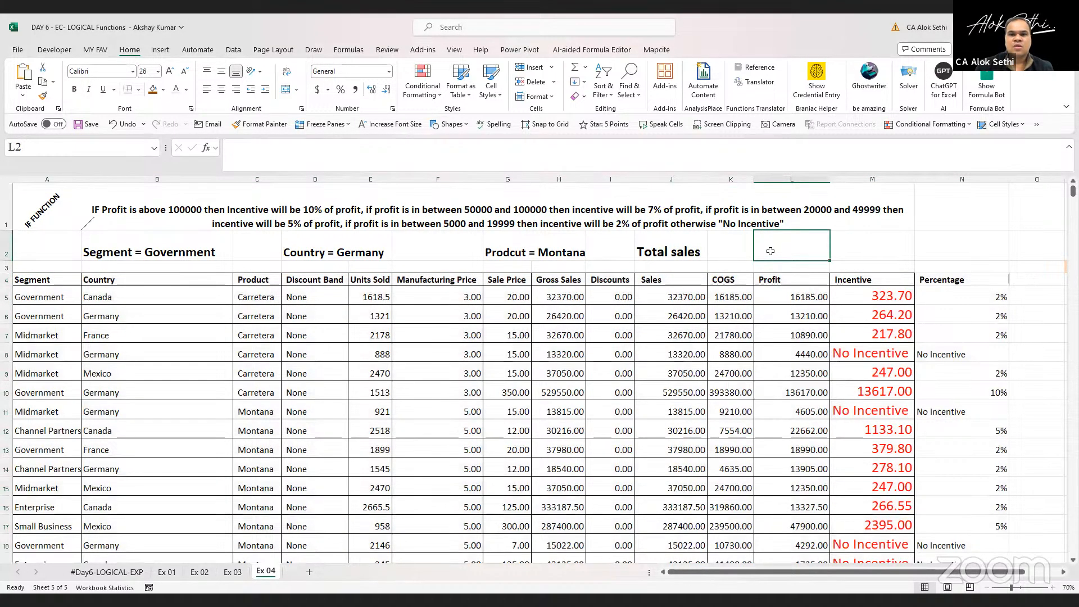
{"action": "type", "text": "="}
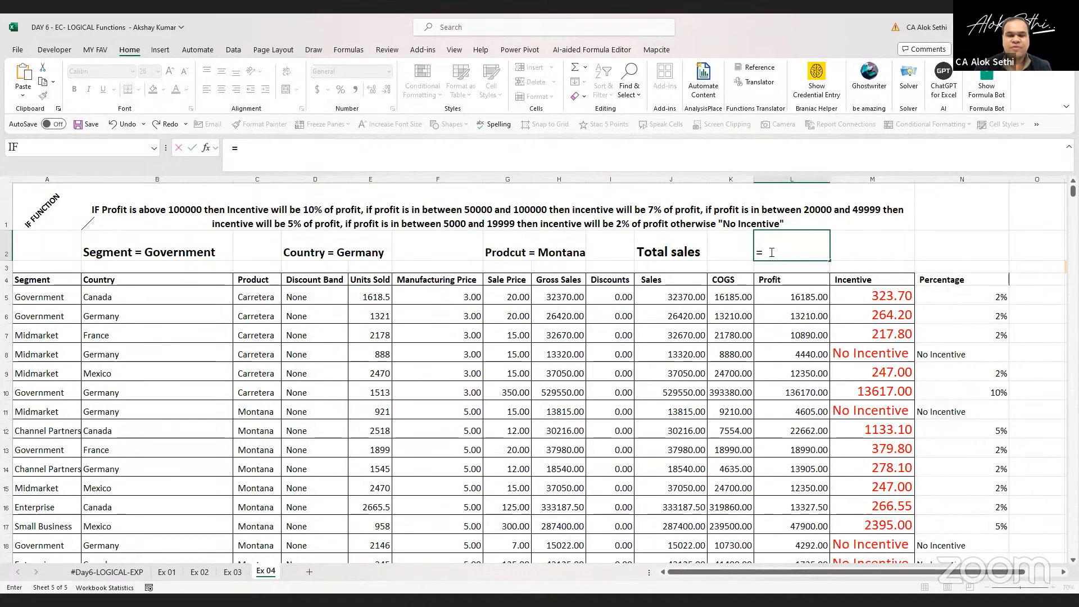
{"action": "type", "text": "if("}
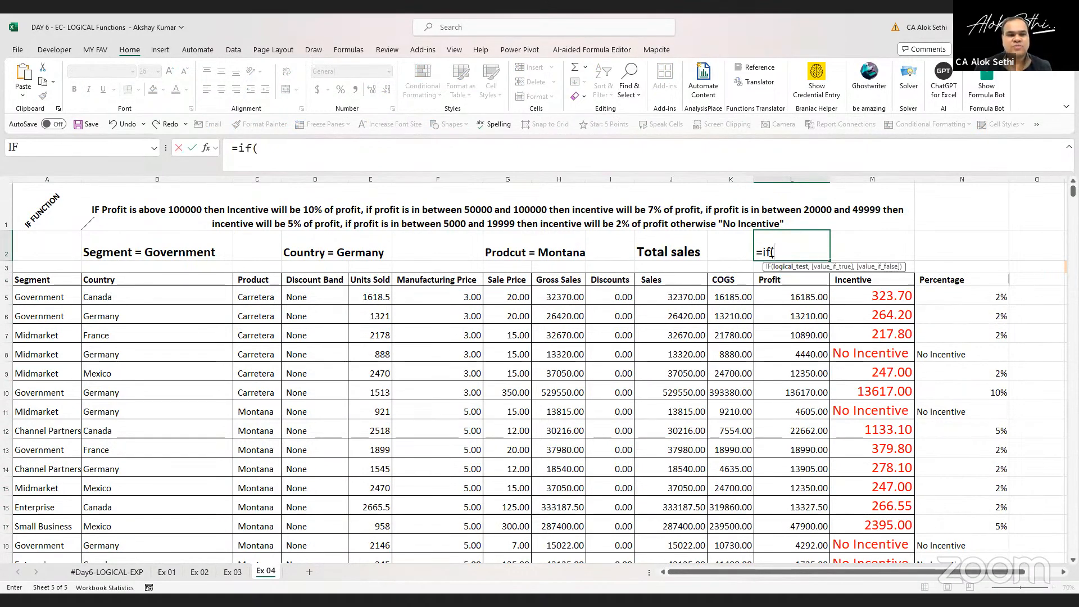
{"action": "type", "text": "segment"}
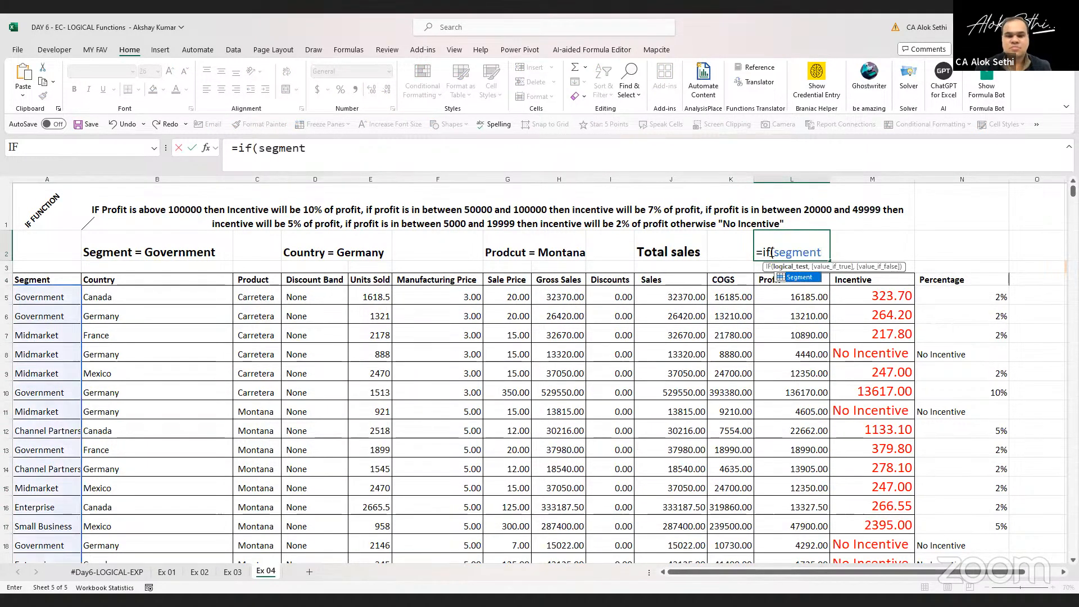
{"action": "type", "text": "="}
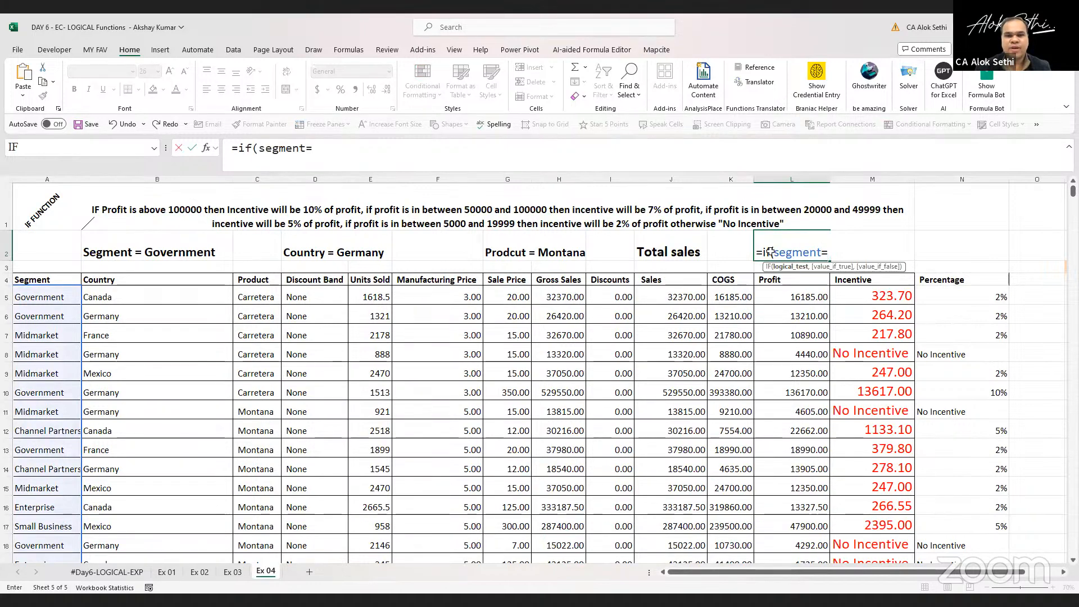
{"action": "left_click", "coordinate": [45, 298]}
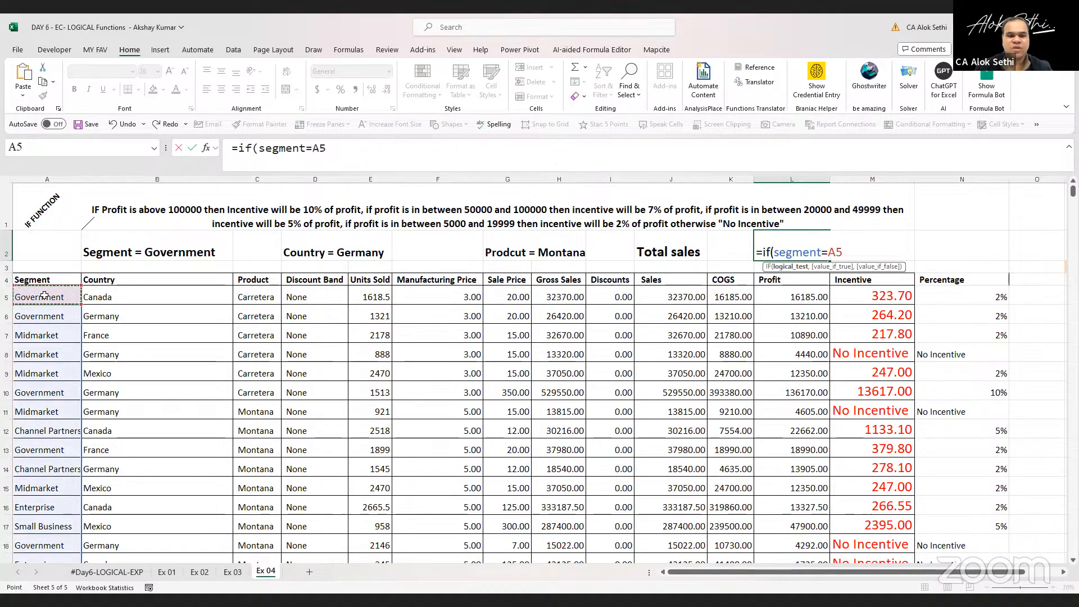
{"action": "type", "text": ","}
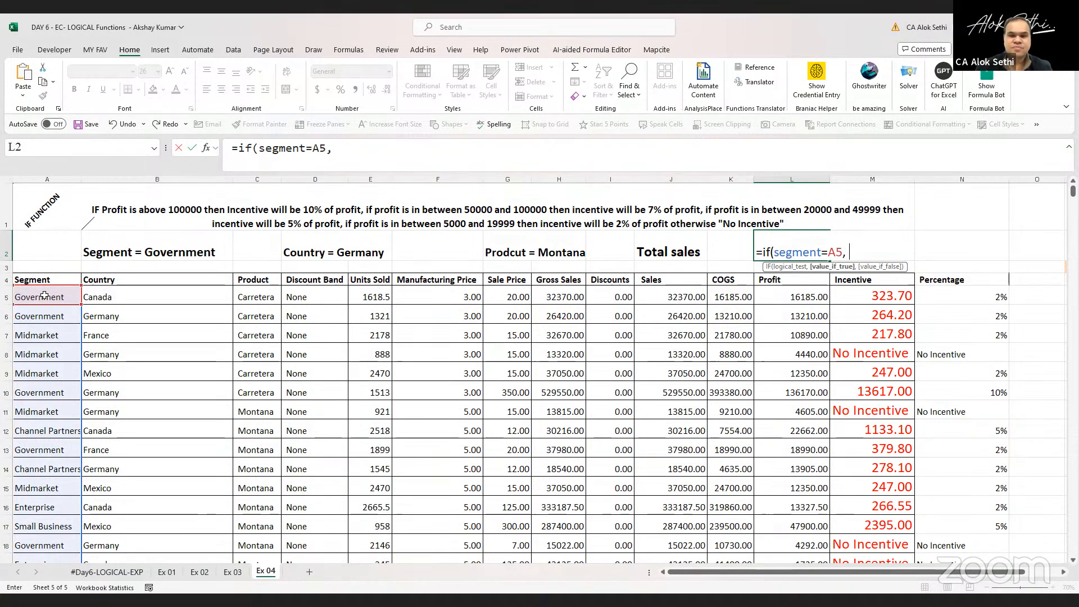
Nest a second IF as the true value, testing whether country equals B6
{"action": "type", "text": "if("}
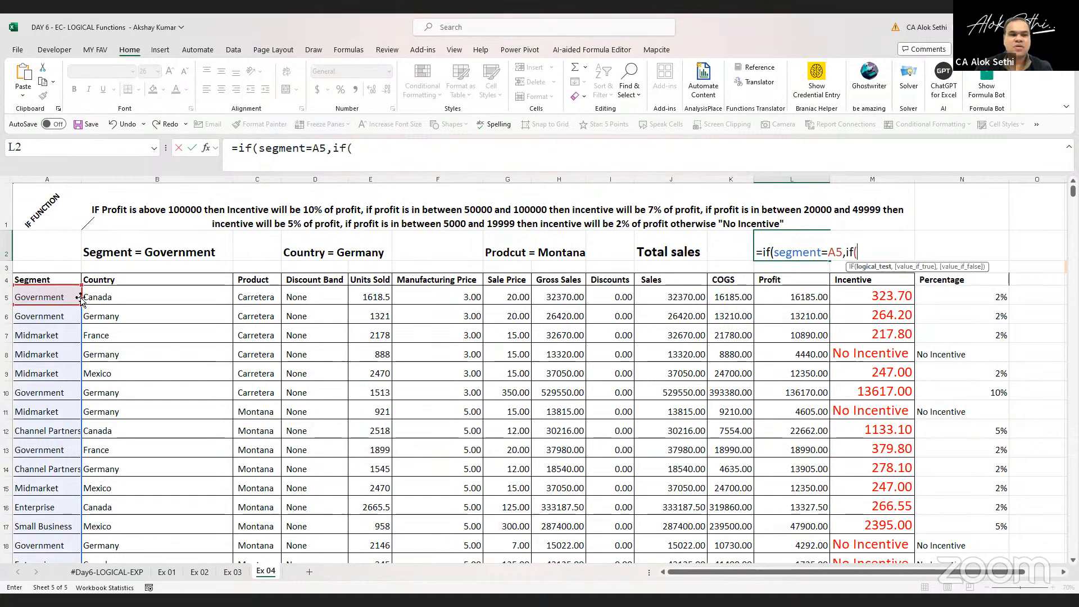
{"action": "type", "text": "cout"}
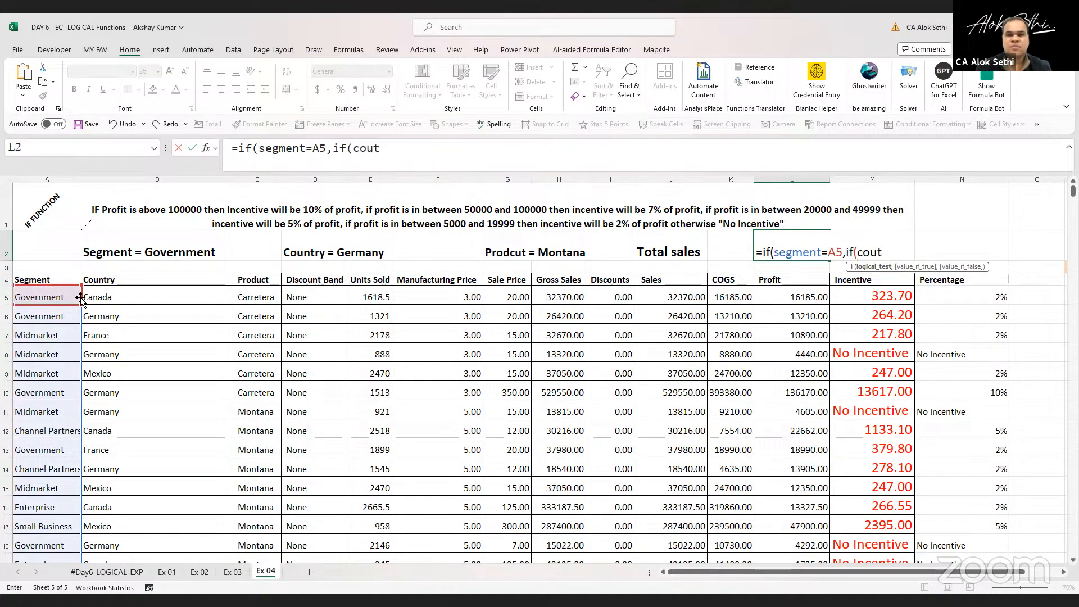
{"action": "key", "text": "BackSpace"}
{"action": "type", "text": "ntry"}
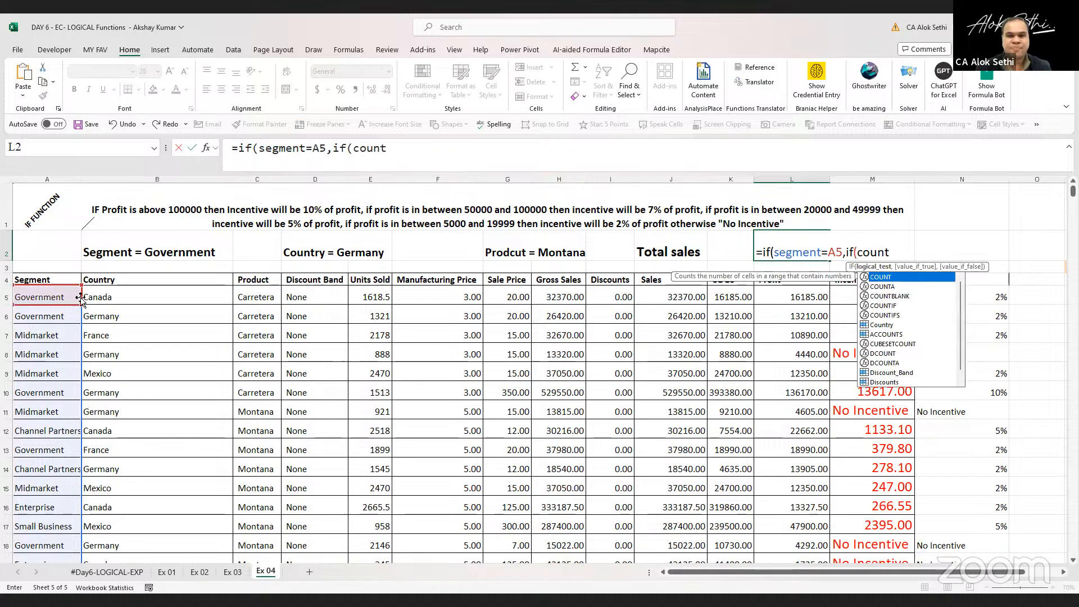
{"action": "type", "text": "="}
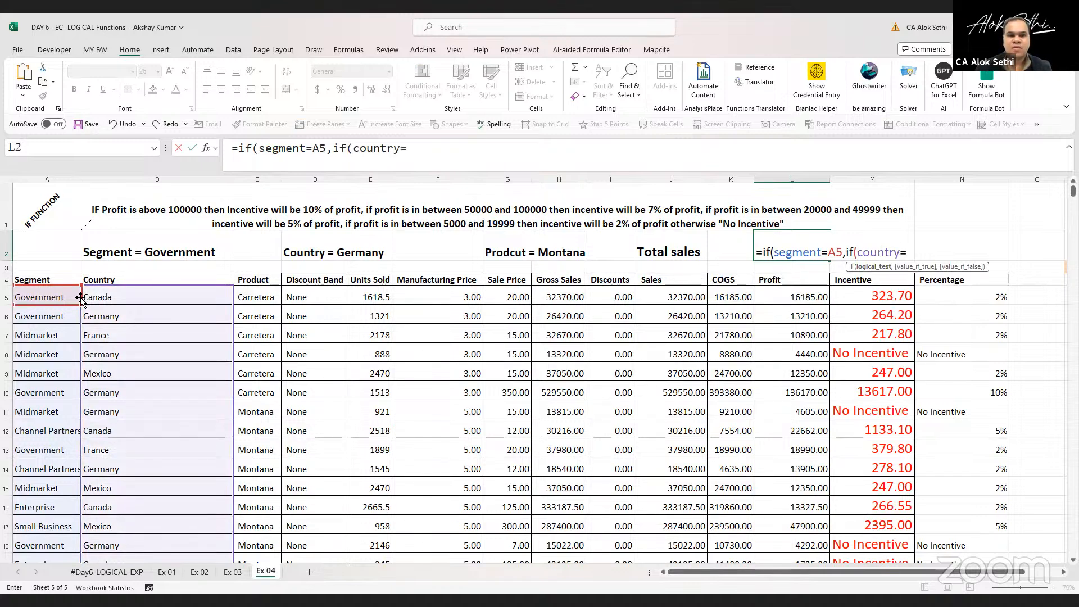
{"action": "left_click", "coordinate": [106, 318]}
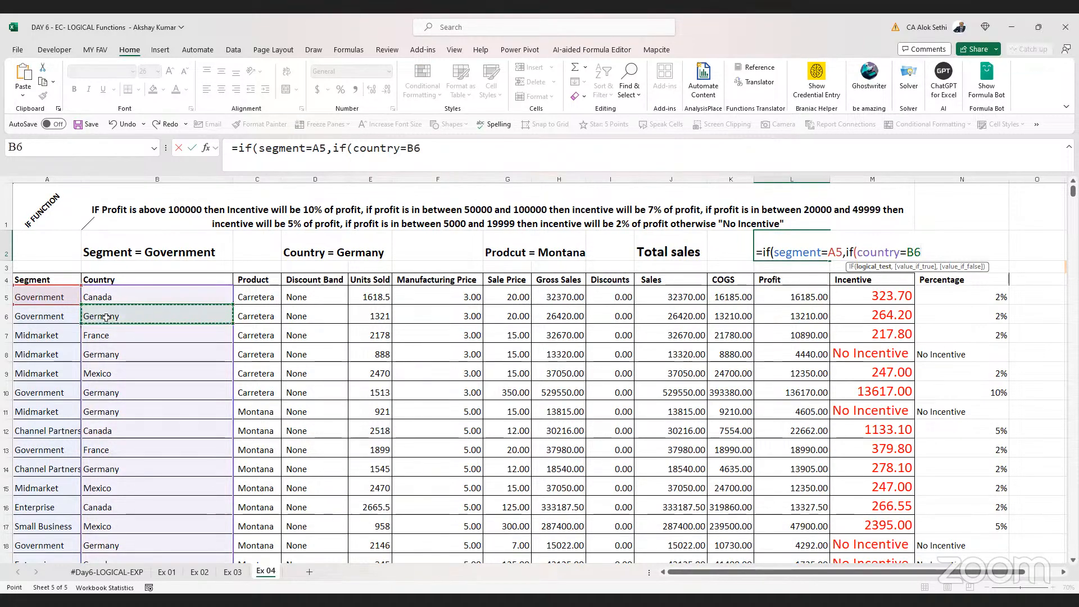
{"action": "type", "text": ","}
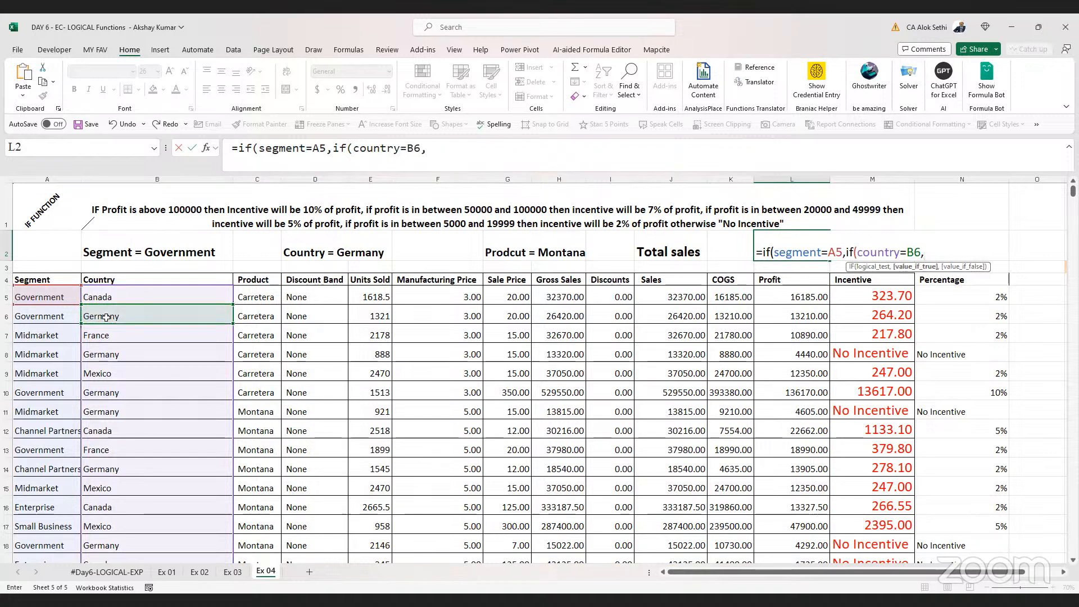
{"action": "type", "text": "if("}
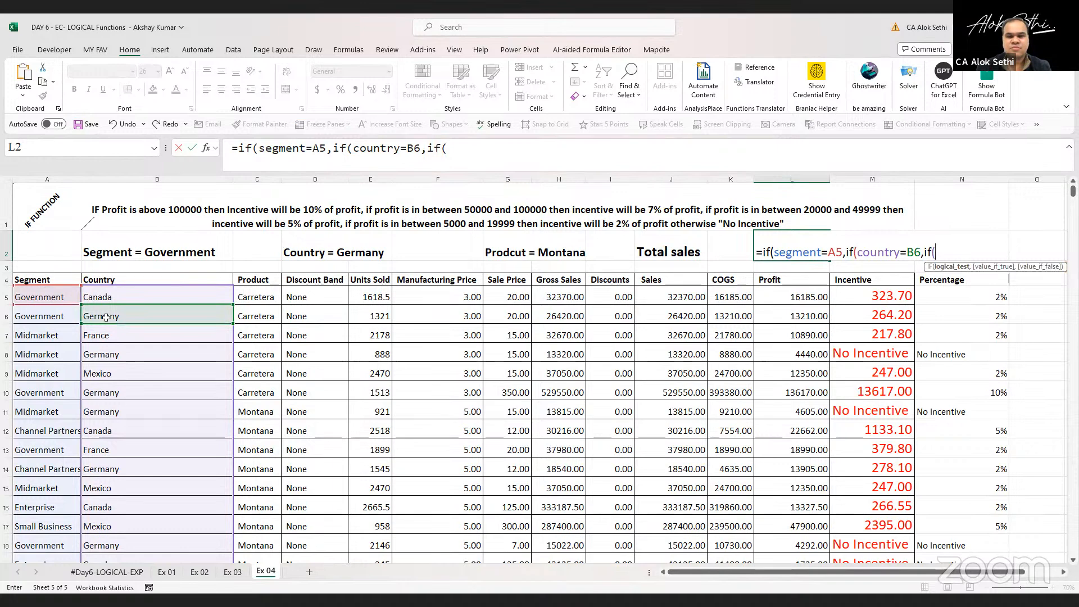
{"action": "type", "text": "Product="}
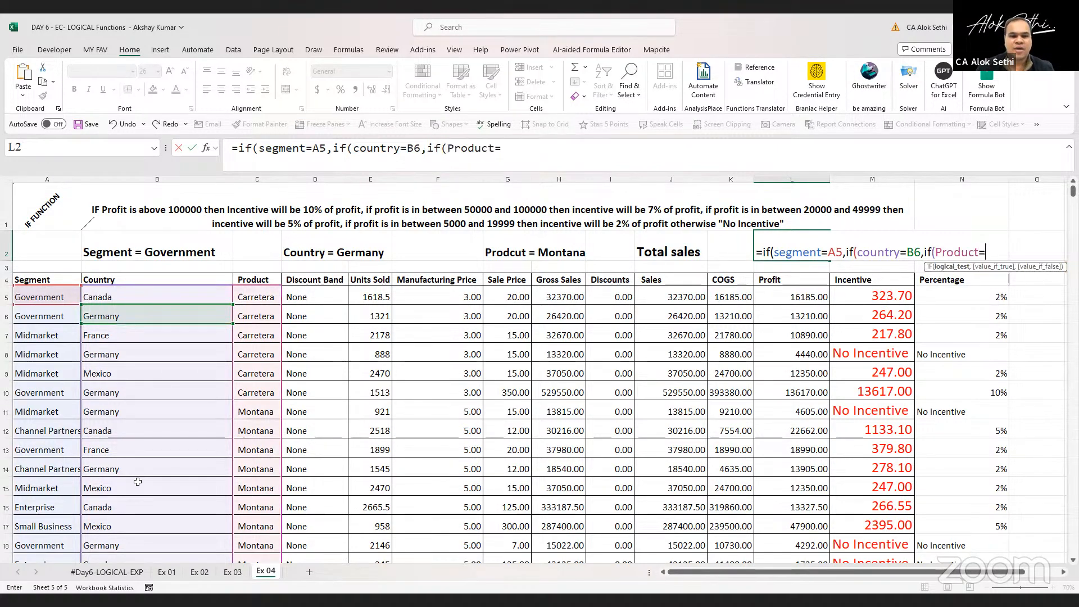
Nest a third IF testing whether Product equals C11
{"action": "left_click", "coordinate": [245, 412]}
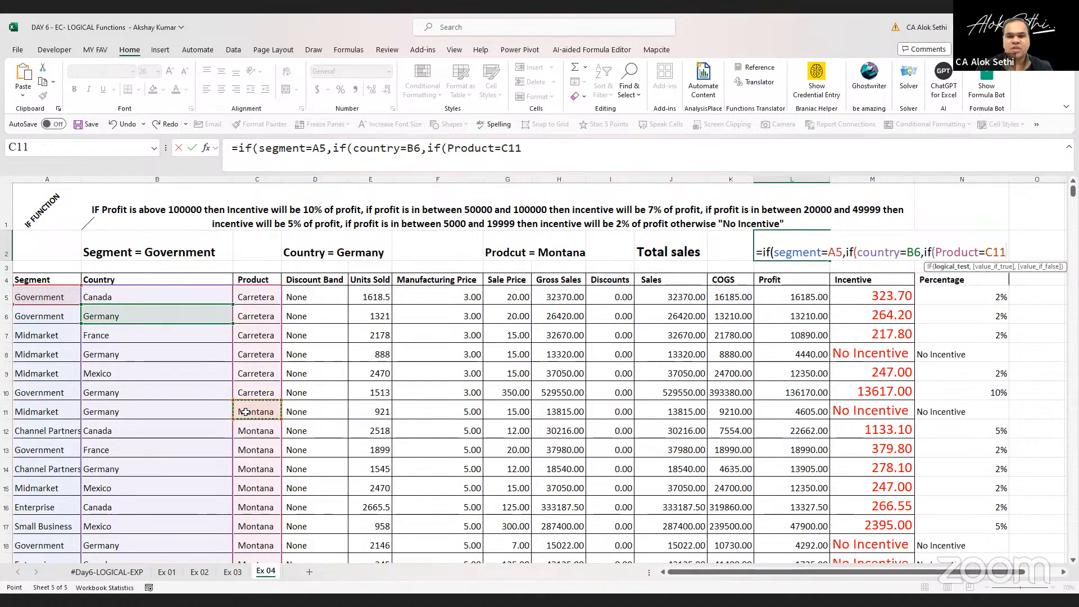
{"action": "type", "text": ","}
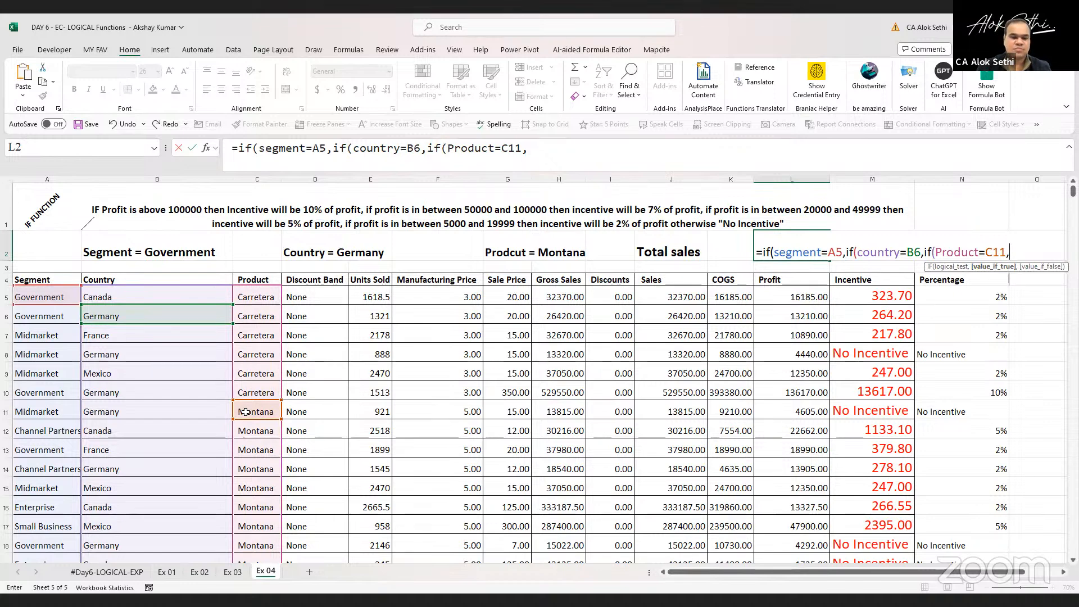
Complete the innermost IF with SUM(Sales) as the true value and 0 as the false value, and enter the formula
{"action": "type", "text": "sum"}
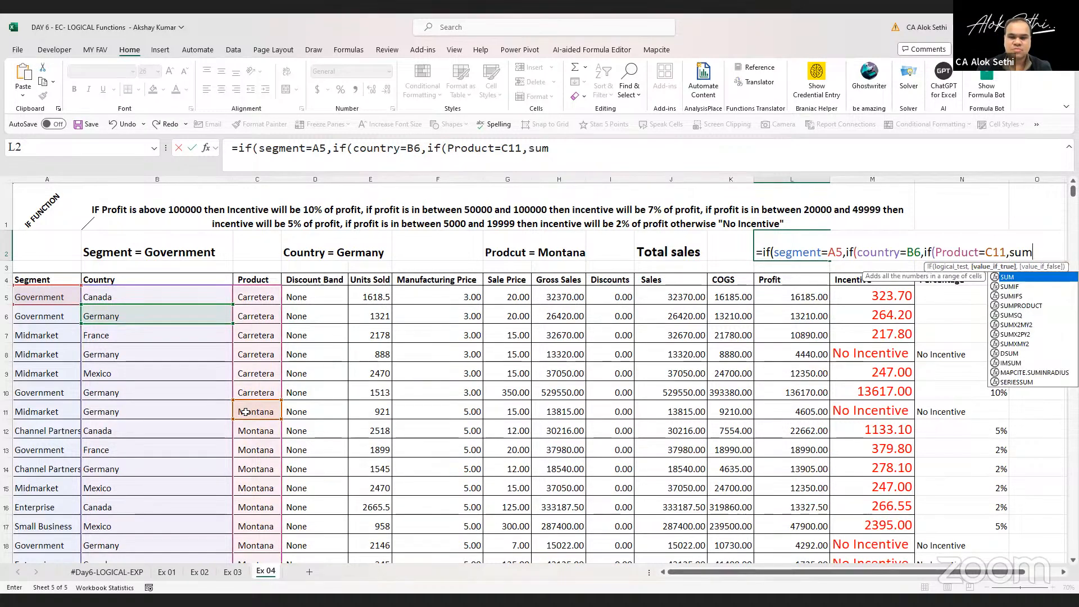
{"action": "type", "text": "("}
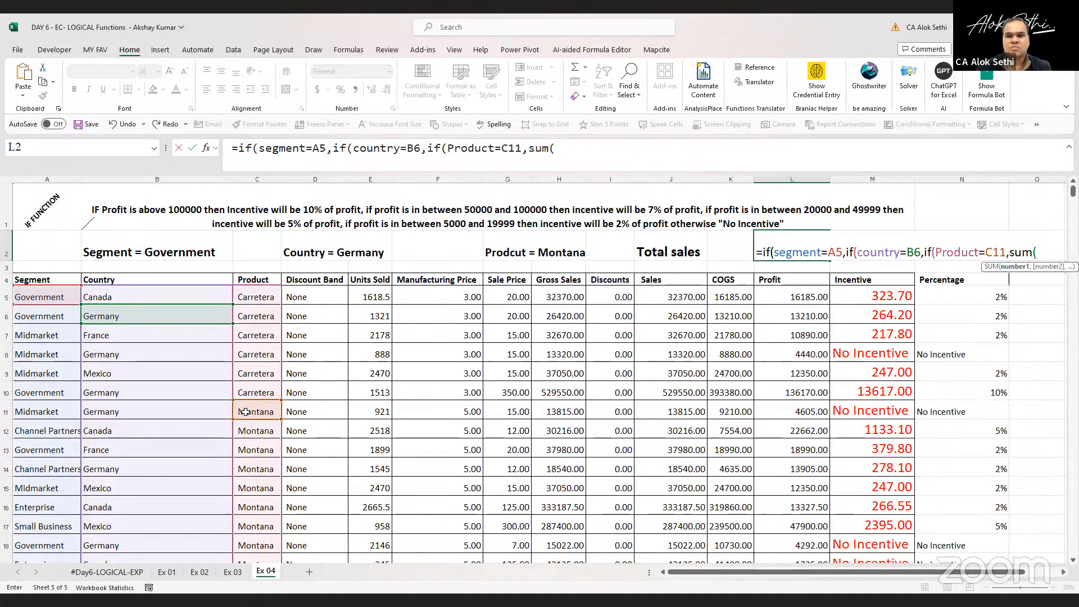
{"action": "type", "text": "sales"}
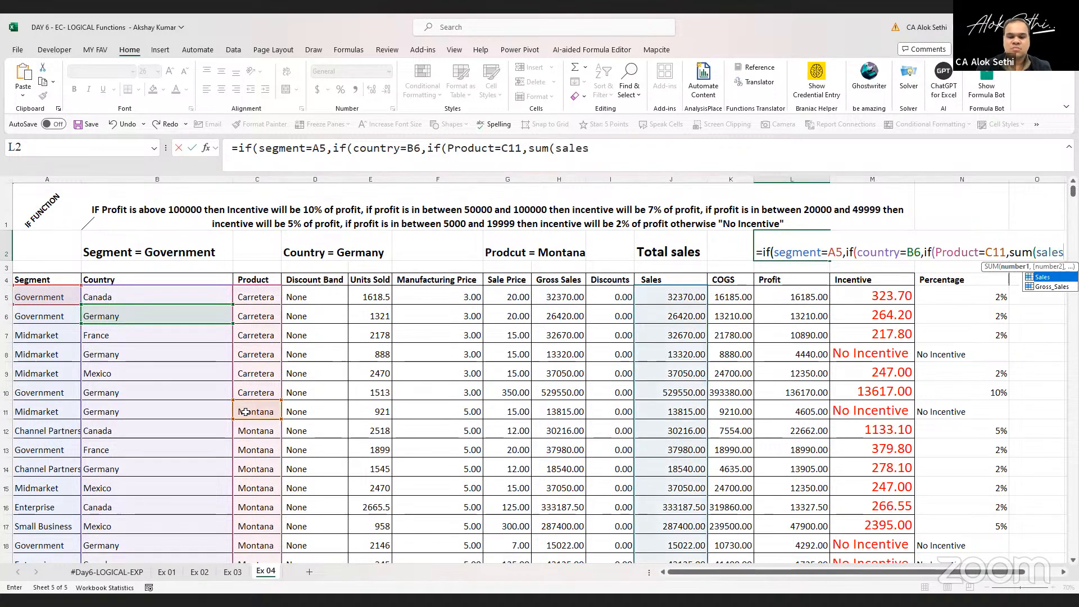
{"action": "type", "text": "),"}
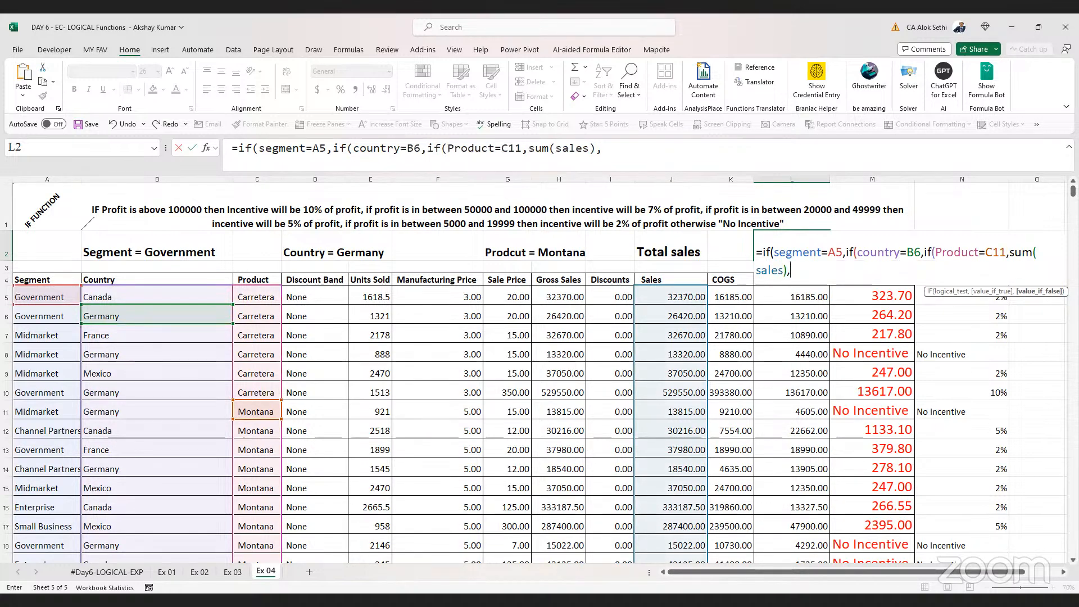
{"action": "key", "text": "alt+Tab"}
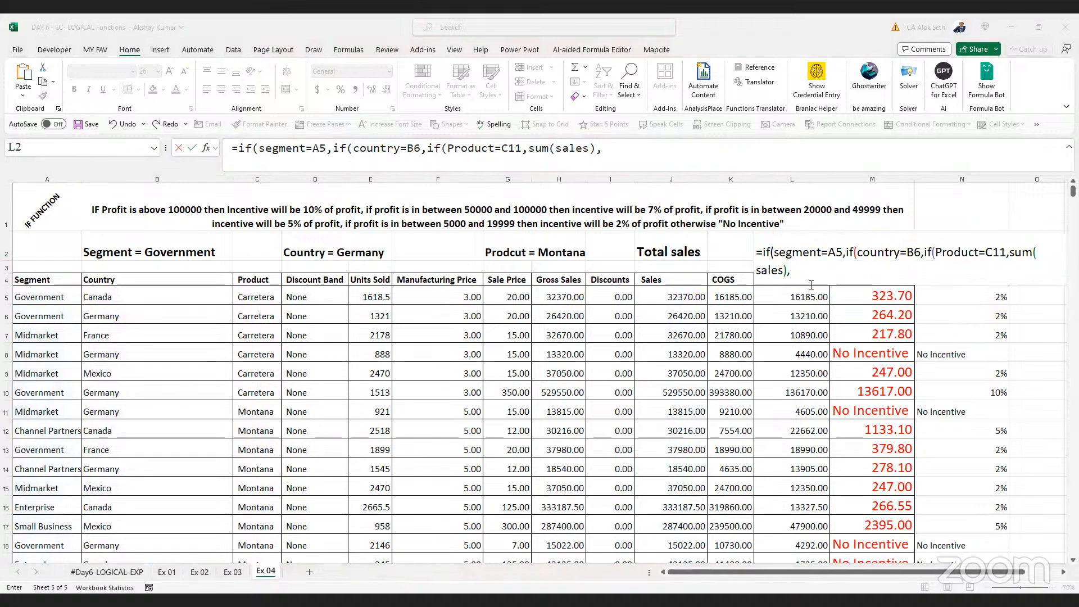
{"action": "left_click", "coordinate": [818, 270]}
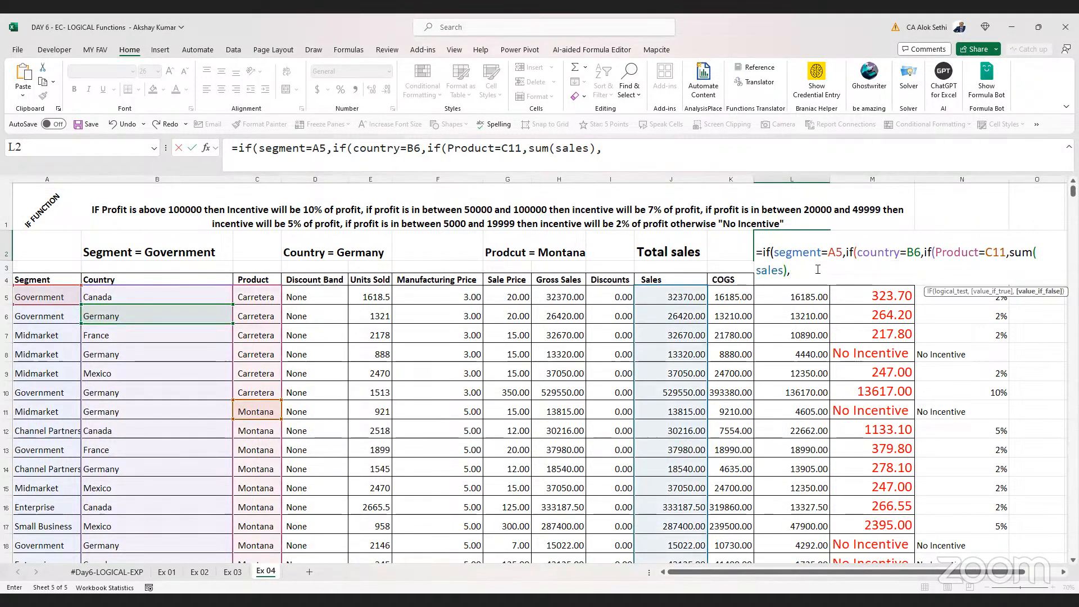
{"action": "type", "text": "0)"}
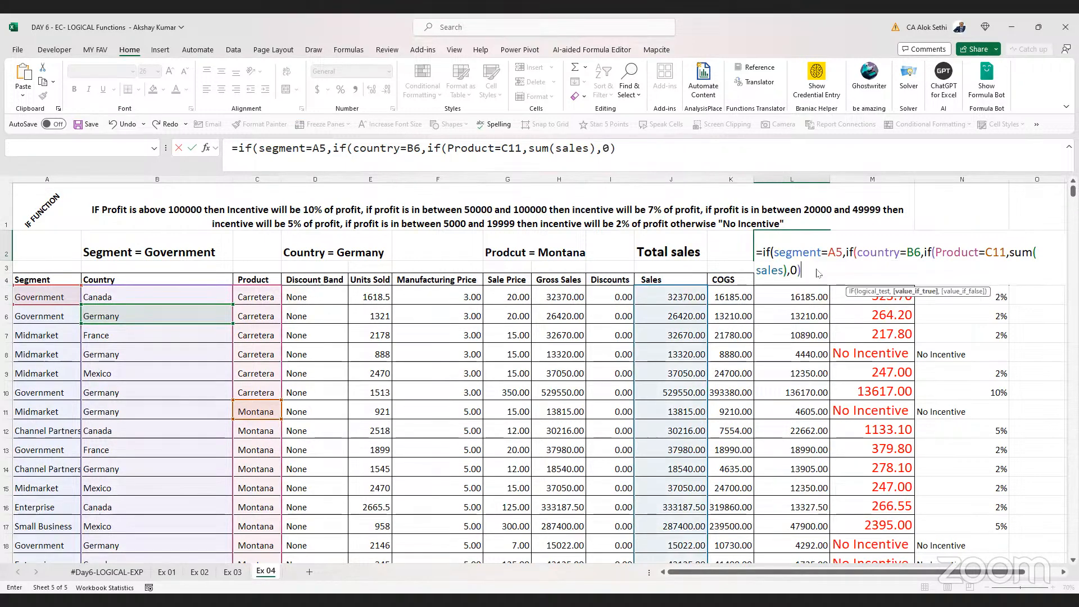
{"action": "key", "text": "Return"}
{"action": "key", "text": "Return"}
Fill the Segment = Government label cell with orange
{"action": "key", "text": "Up"}
{"action": "key", "text": "Left"}
{"action": "key", "text": "Left"}
{"action": "key", "text": "Left"}
{"action": "key", "text": "Left"}
{"action": "key", "text": "Left"}
{"action": "key", "text": "Left"}
{"action": "key", "text": "Left"}
{"action": "key", "text": "Left"}
{"action": "key", "text": "Left"}
{"action": "key", "text": "Left"}
{"action": "key", "text": "Left"}
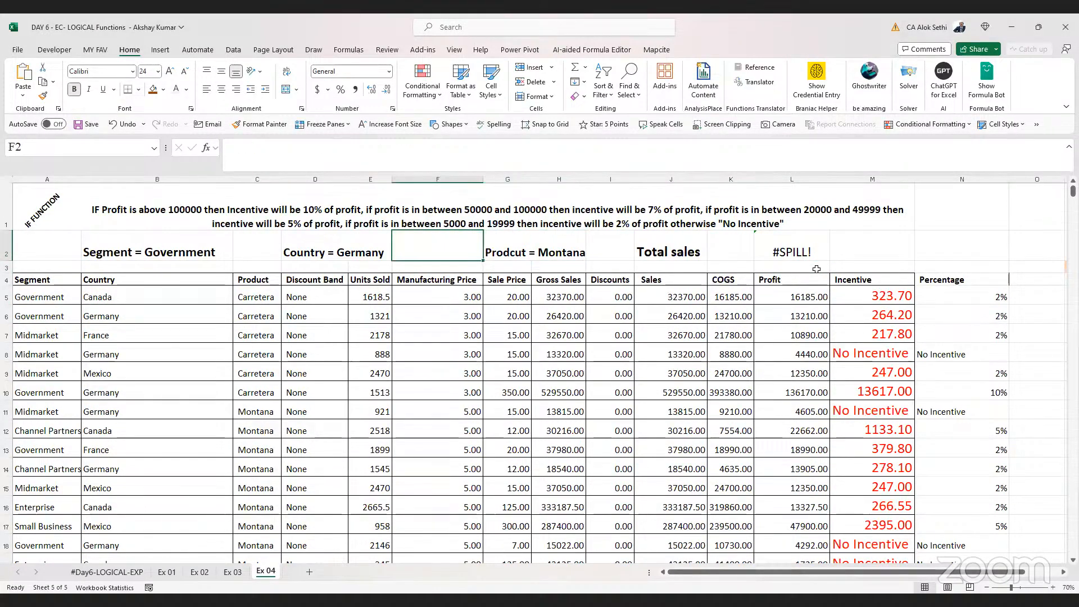
{"action": "key", "text": "Right"}
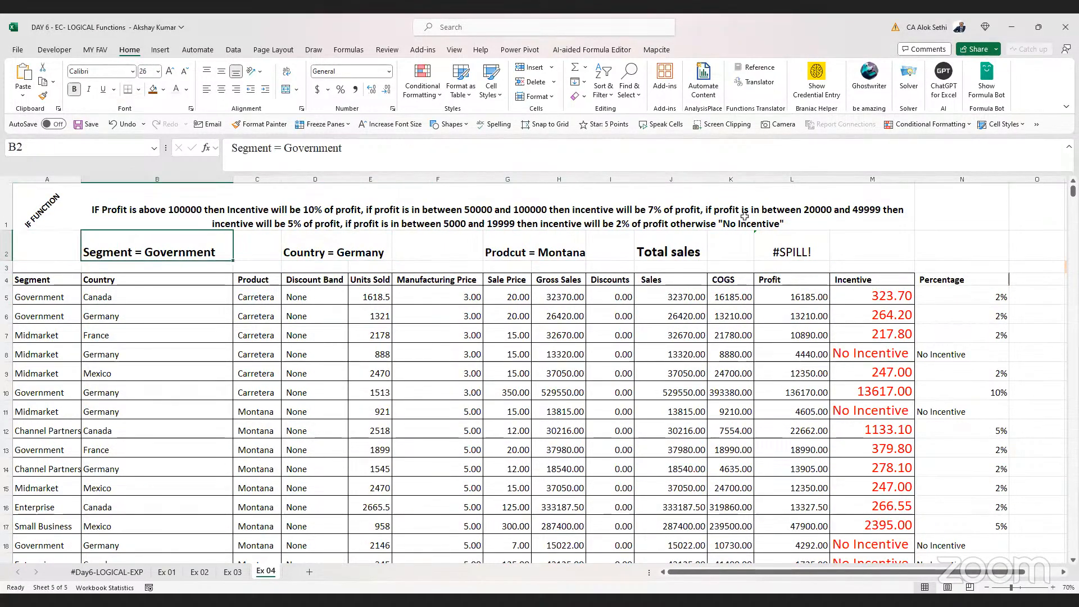
{"action": "left_click", "coordinate": [163, 89]}
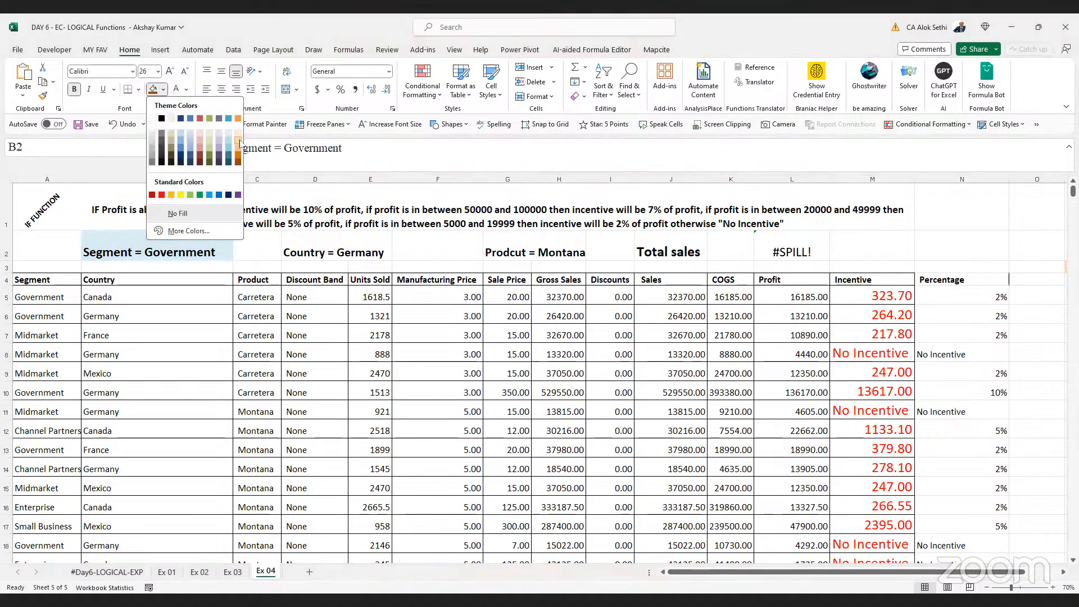
{"action": "left_click", "coordinate": [239, 141]}
Apply the same orange fill to the Country = Germany label and the product label cells G2:H2
{"action": "key", "text": "Right"}
{"action": "key", "text": "Right"}
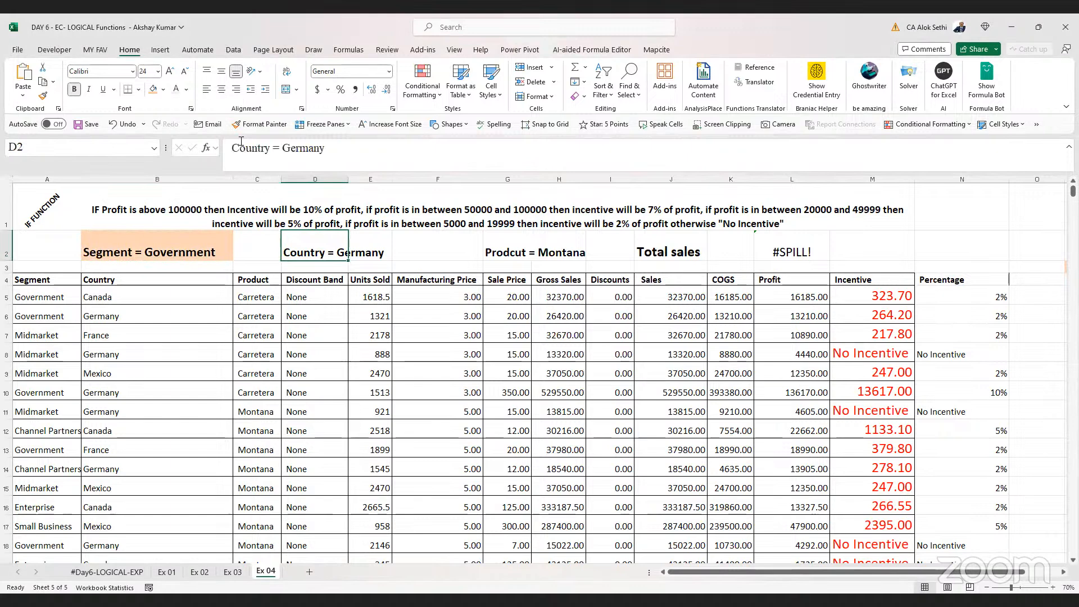
{"action": "left_click", "coordinate": [153, 90]}
{"action": "key", "text": "Right"}
{"action": "key", "text": "Right"}
{"action": "key", "text": "Right"}
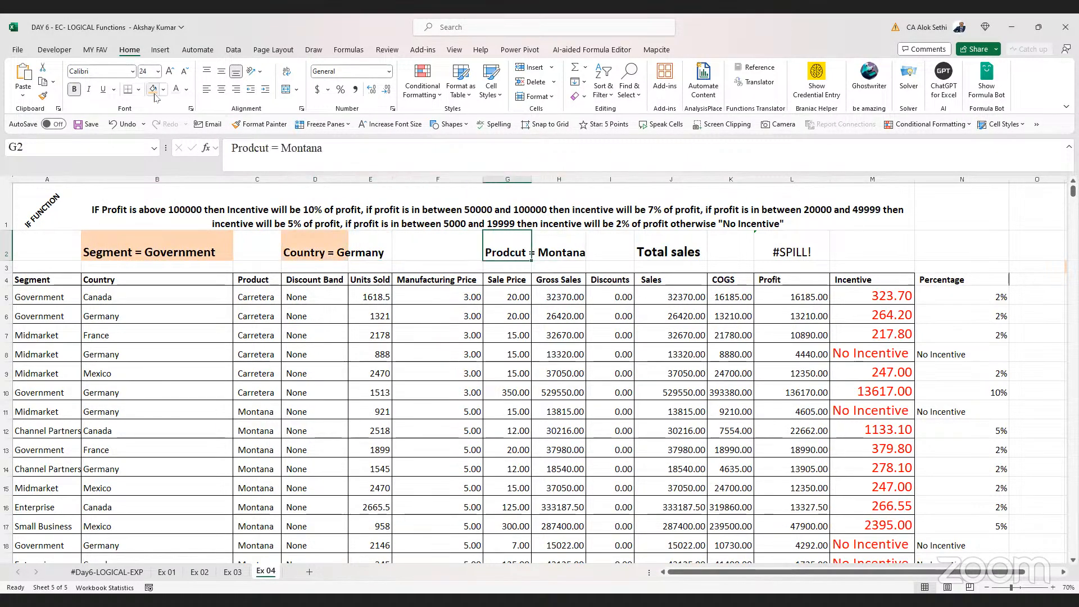
{"action": "left_click", "coordinate": [153, 89]}
{"action": "key", "text": "shift+Right"}
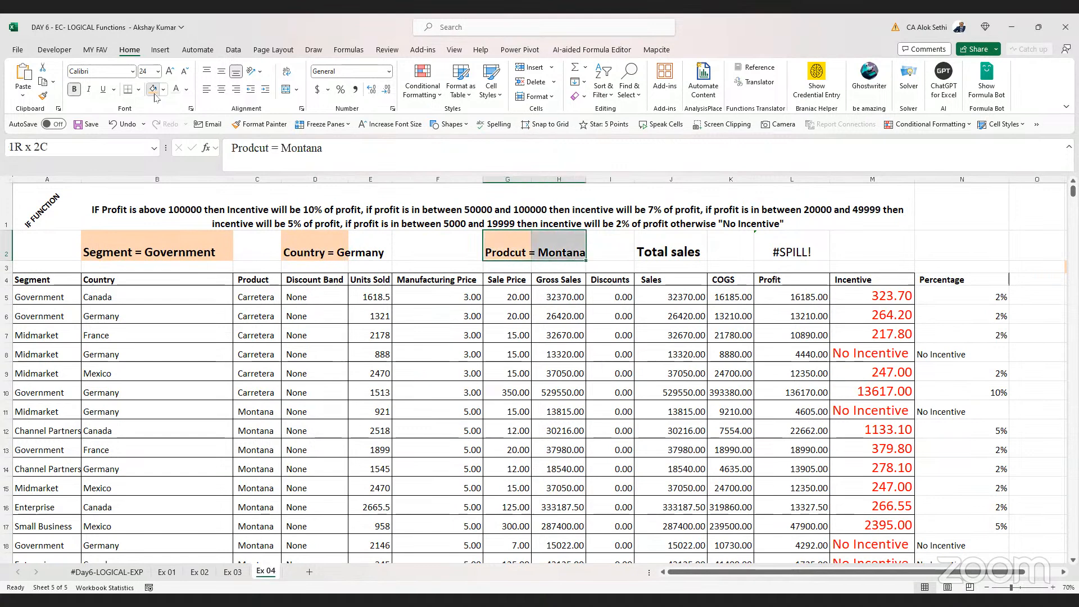
{"action": "left_click", "coordinate": [156, 96]}
Correct the misspelled product label in G2 to read Product = Montana
{"action": "key", "text": "Left"}
{"action": "key", "text": "Left"}
{"action": "key", "text": "Left"}
{"action": "key", "text": "Right"}
{"action": "key", "text": "Right"}
{"action": "key", "text": "Right"}
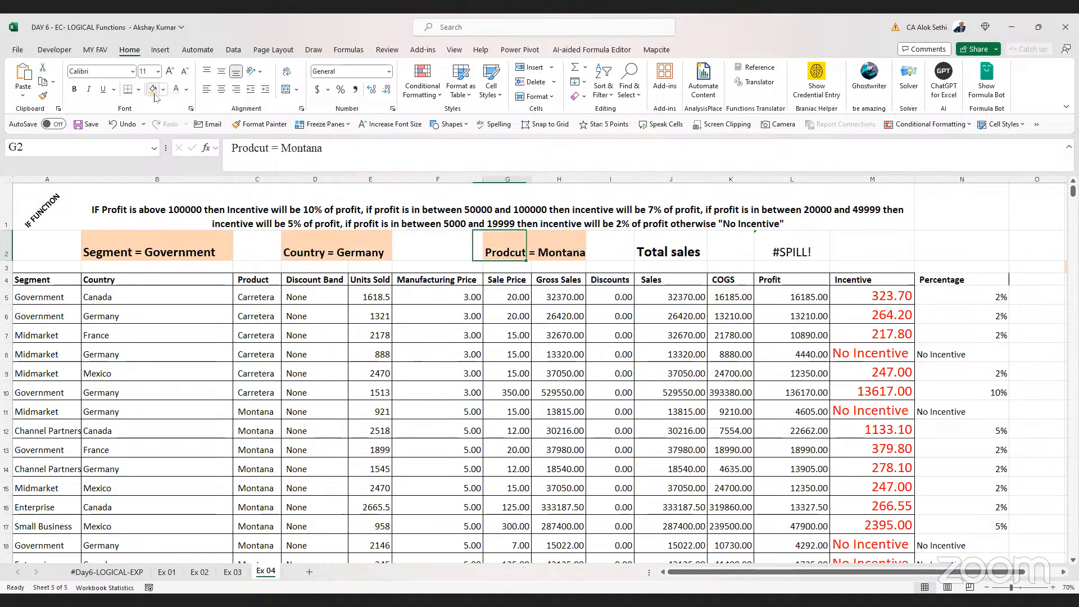
{"action": "key", "text": "F2"}
{"action": "key", "text": "Home"}
{"action": "key", "text": "Right"}
{"action": "key", "text": "Right"}
{"action": "key", "text": "Right"}
{"action": "key", "text": "Right"}
{"action": "key", "text": "Delete"}
{"action": "key", "text": "Delete"}
{"action": "type", "text": "uc"}
{"action": "key", "text": "Return"}
Open the L2 formula for review and re-enter it unchanged
{"action": "key", "text": "Right"}
{"action": "key", "text": "Right"}
{"action": "key", "text": "Right"}
{"action": "key", "text": "Right"}
{"action": "key", "text": "Right"}
{"action": "key", "text": "Up"}
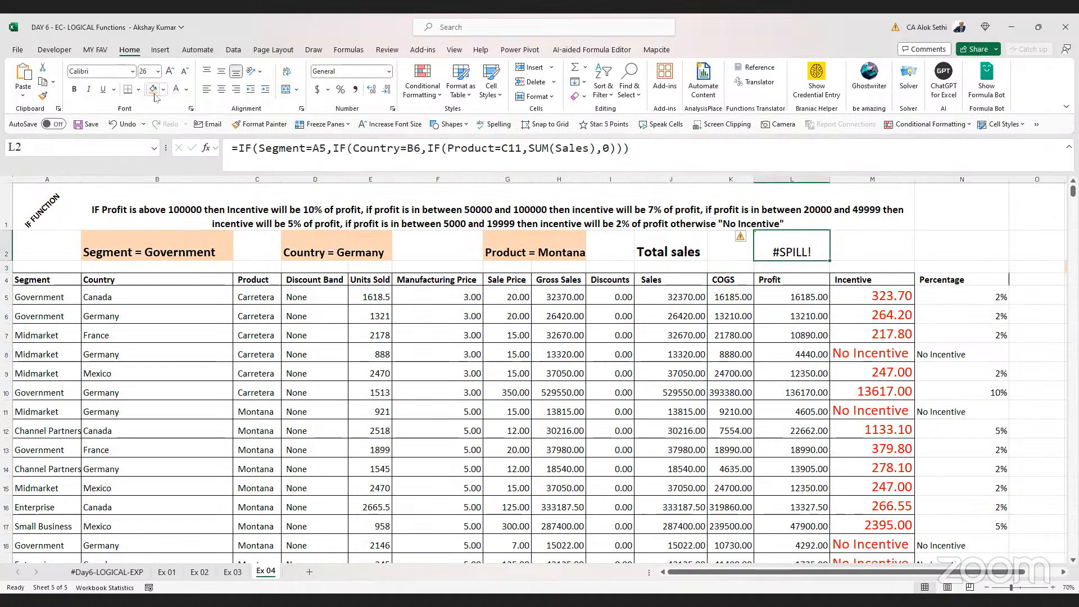
{"action": "key", "text": "F2"}
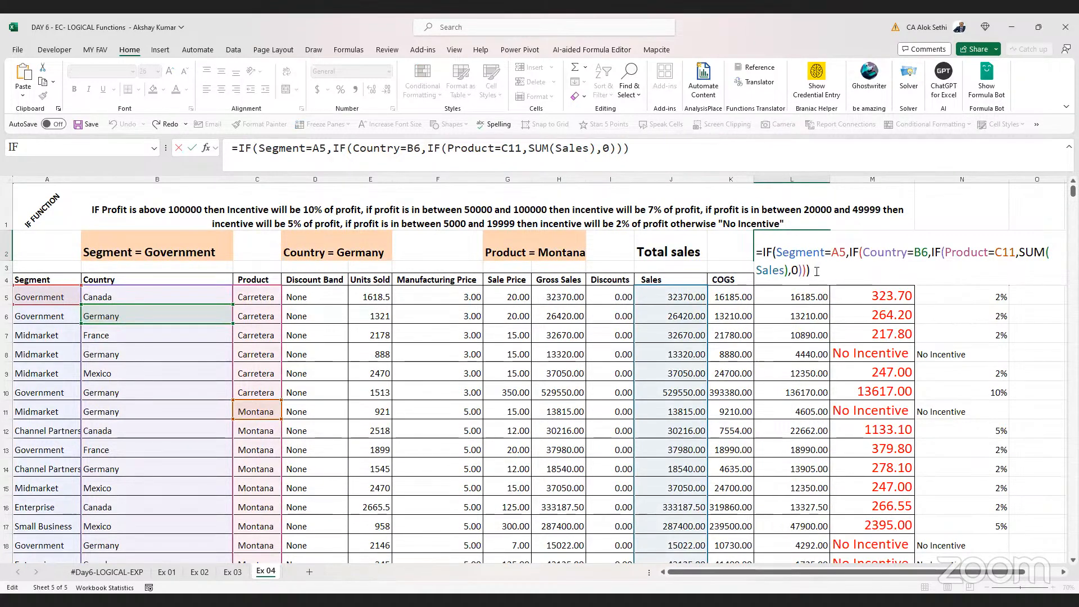
{"action": "key", "text": "ctrl+Return"}
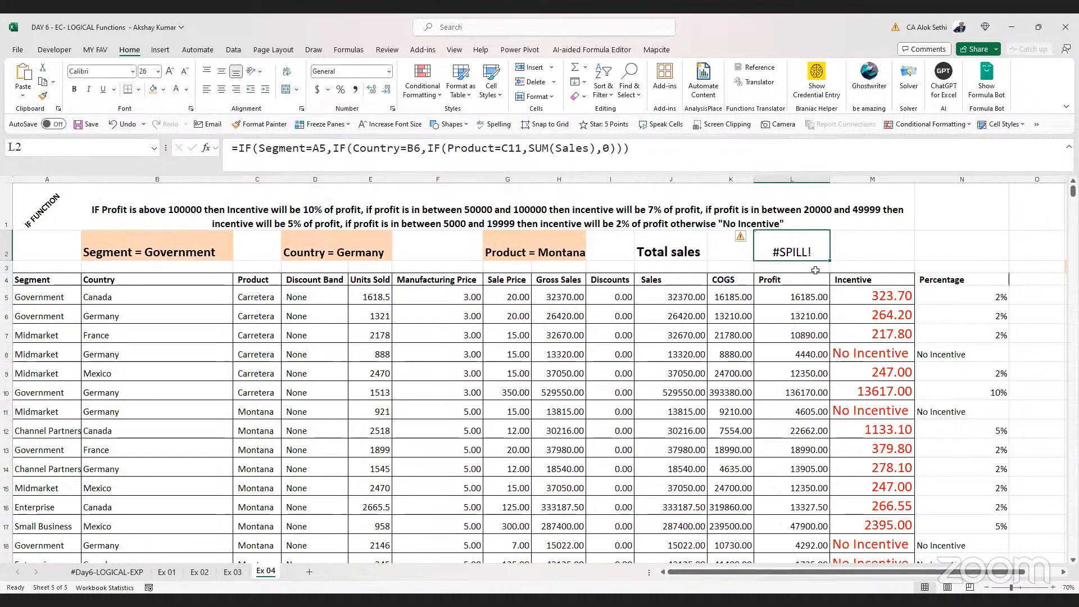
Copy the L2 formula, paste it into S4, and widen column S
{"action": "key", "text": "ctrl+c"}
{"action": "key", "text": "Right"}
{"action": "key", "text": "Right"}
{"action": "key", "text": "Right"}
{"action": "key", "text": "Right"}
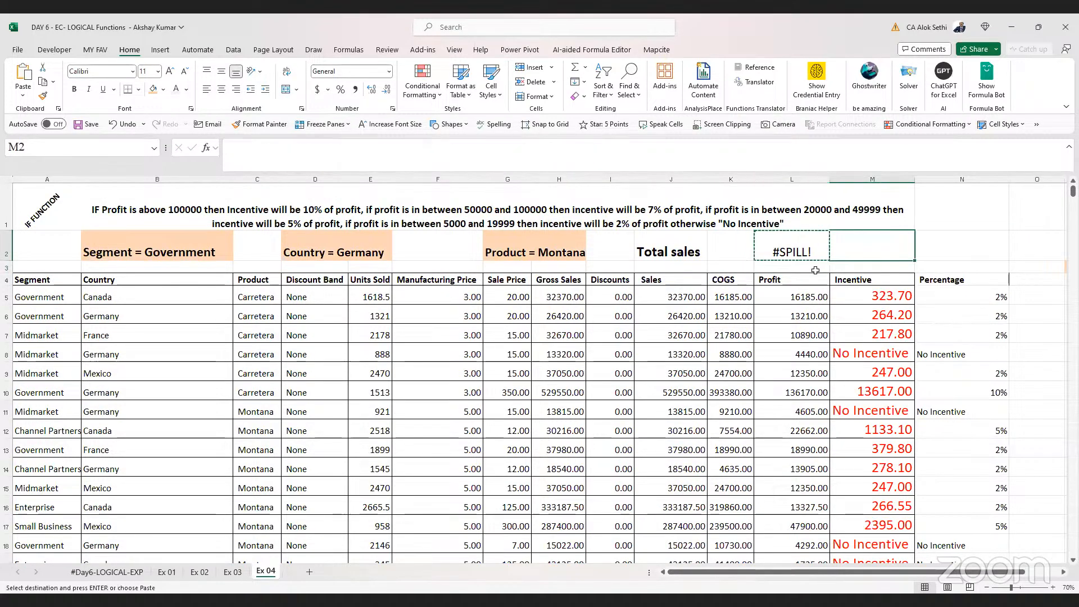
{"action": "key", "text": "Right"}
{"action": "key", "text": "Down"}
{"action": "key", "text": "Down"}
{"action": "key", "text": "Right"}
{"action": "key", "text": "Right"}
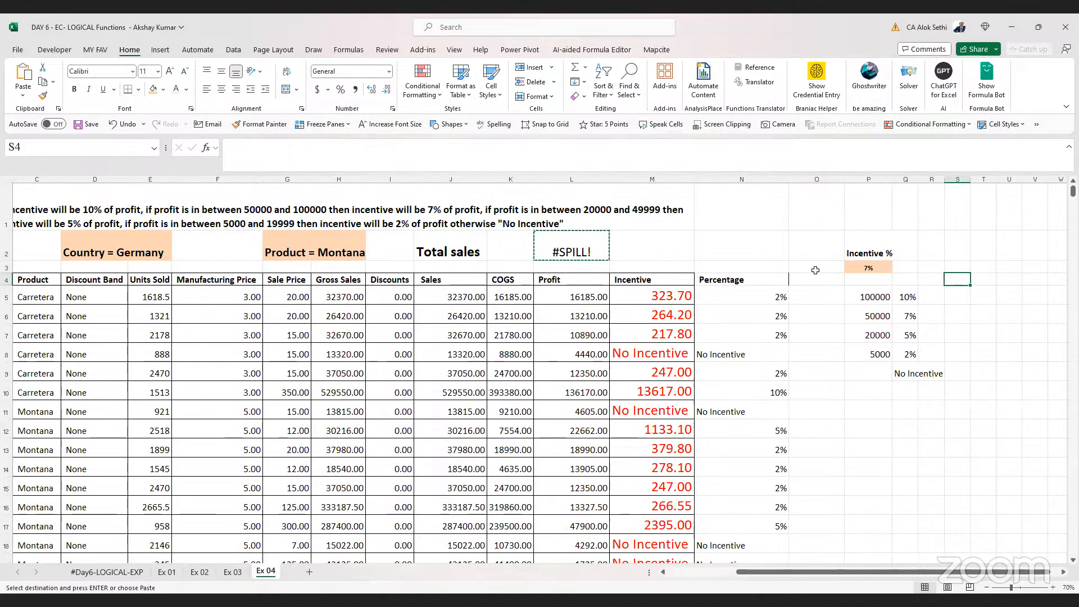
{"action": "key", "text": "ctrl+v"}
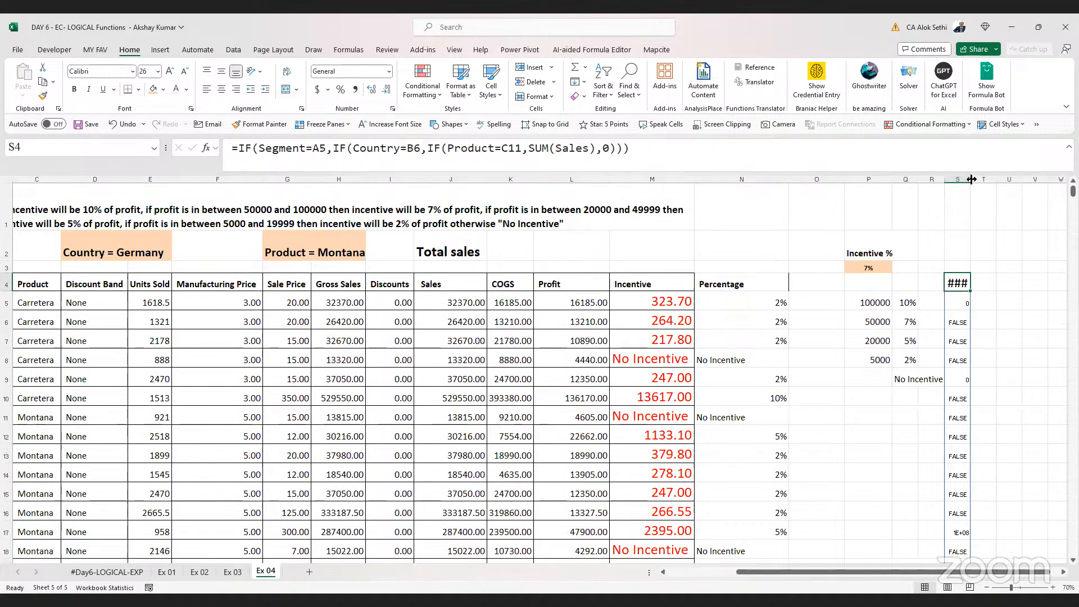
{"action": "left_click_drag", "start_coordinate": [971, 179], "coordinate": [1000, 178]}
{"action": "left_click", "coordinate": [868, 179]}
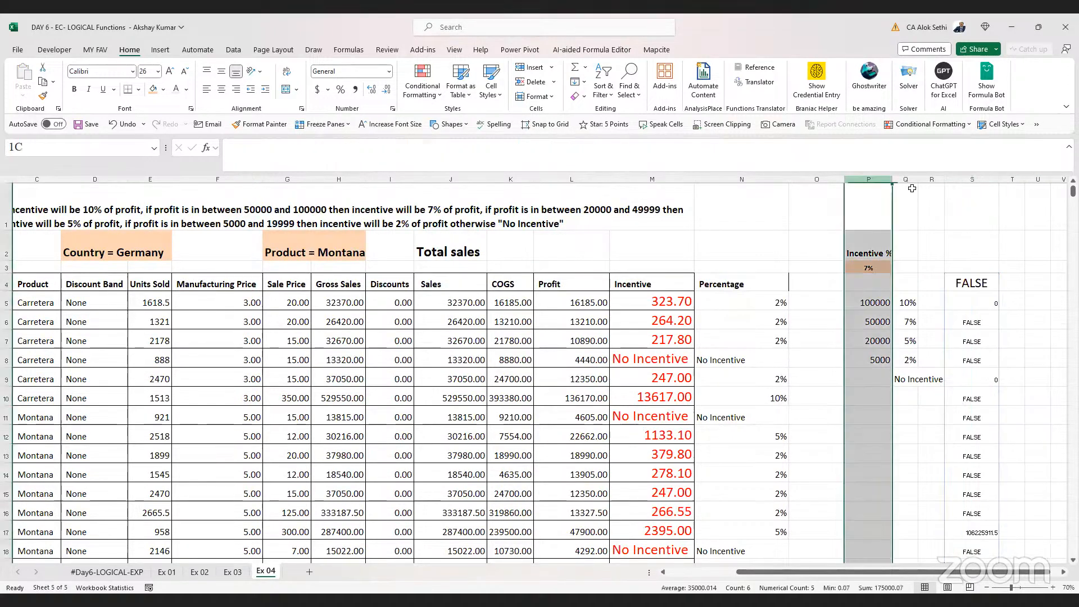
{"action": "left_click", "coordinate": [930, 187], "text": "shift"}
{"action": "key", "text": "Delete"}
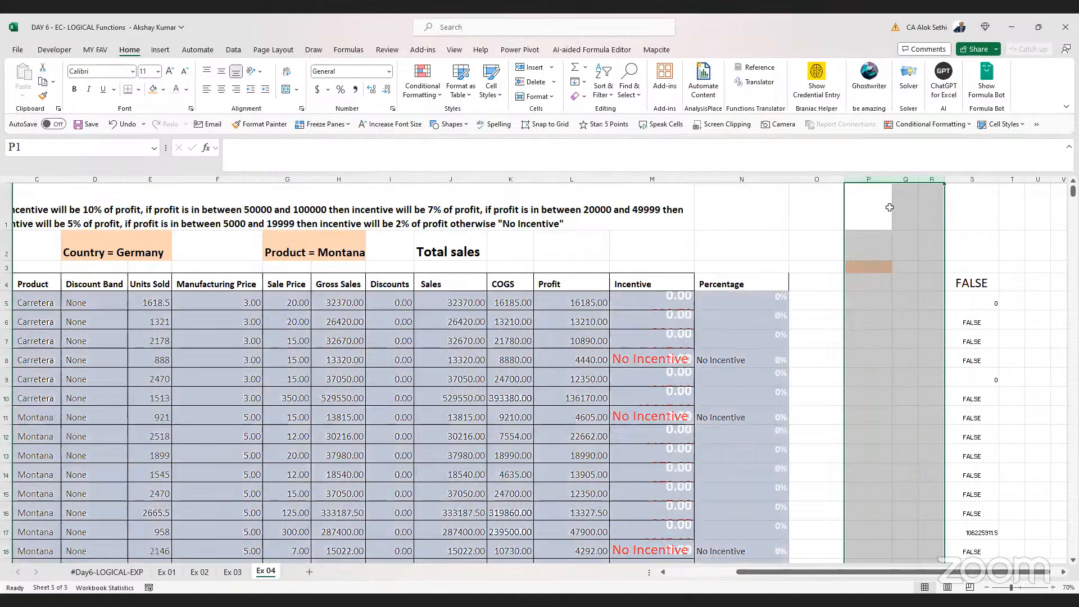
{"action": "key", "text": "ctrl+z"}
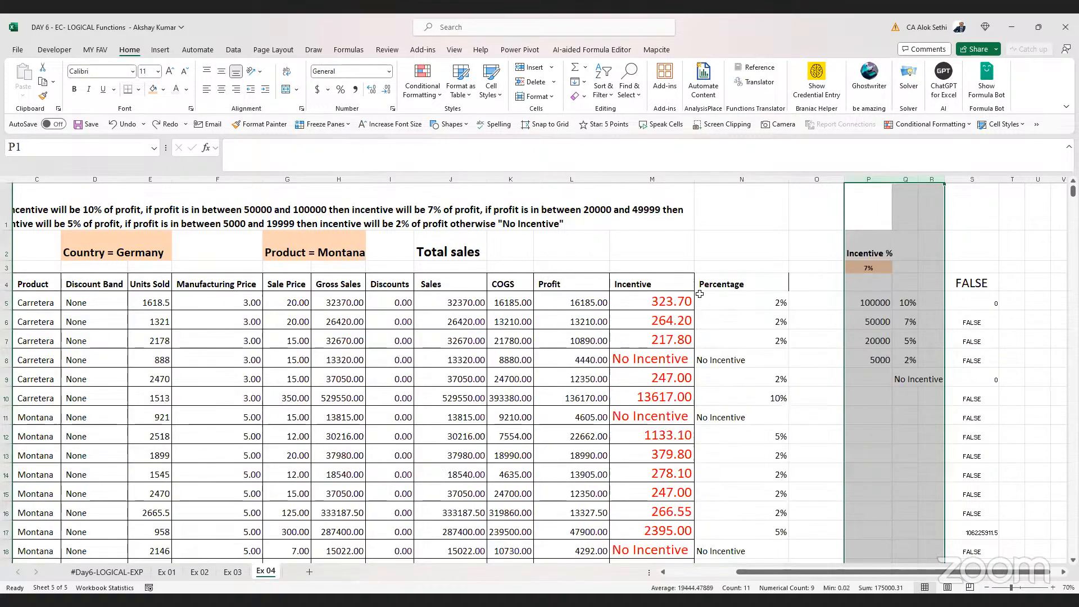
Copy the S4 formula and paste it back into L2
{"action": "left_click", "coordinate": [968, 283]}
{"action": "key", "text": "ctrl+c"}
{"action": "key", "text": "Left"}
{"action": "key", "text": "Left"}
{"action": "key", "text": "Left"}
{"action": "key", "text": "Left"}
{"action": "key", "text": "Left"}
{"action": "key", "text": "Left"}
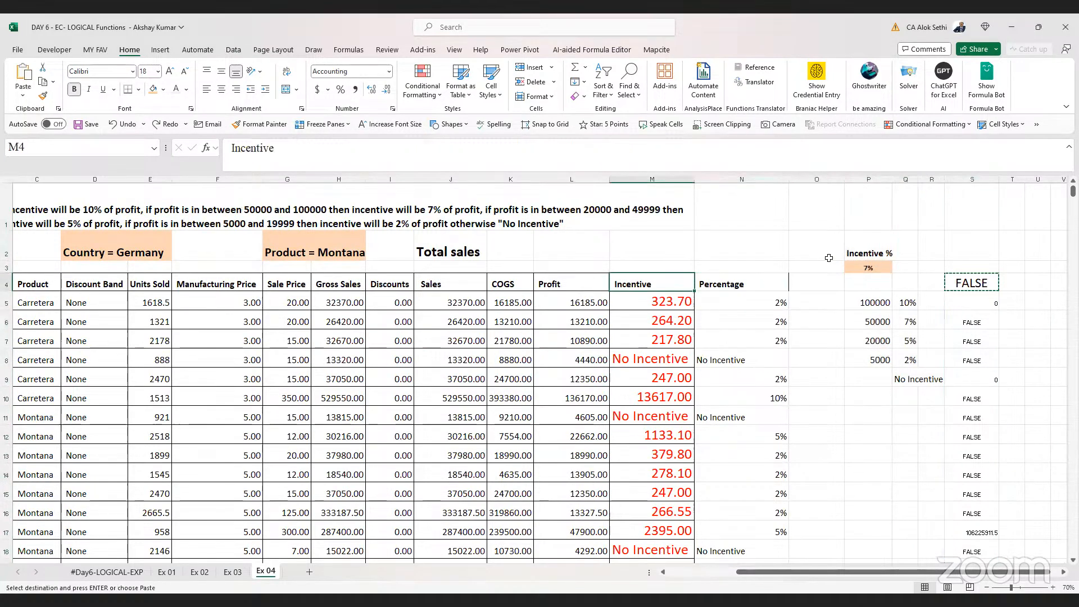
{"action": "key", "text": "Up"}
{"action": "key", "text": "Up"}
{"action": "key", "text": "Return"}
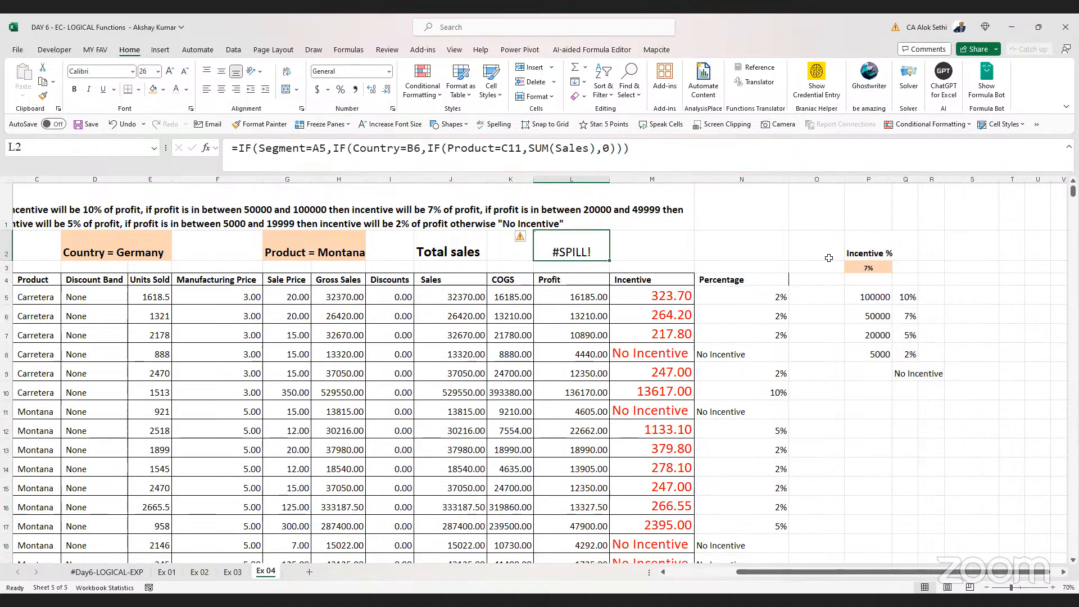
Review the L2 formula, then copy it and paste it into O5
{"action": "key", "text": "F2"}
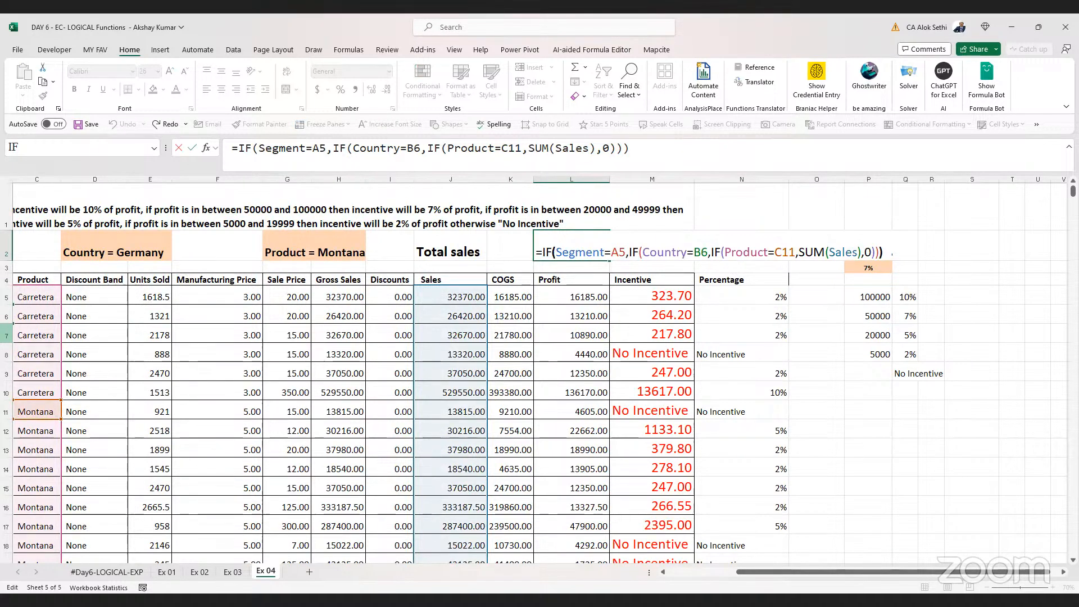
{"action": "left_click", "coordinate": [799, 252]}
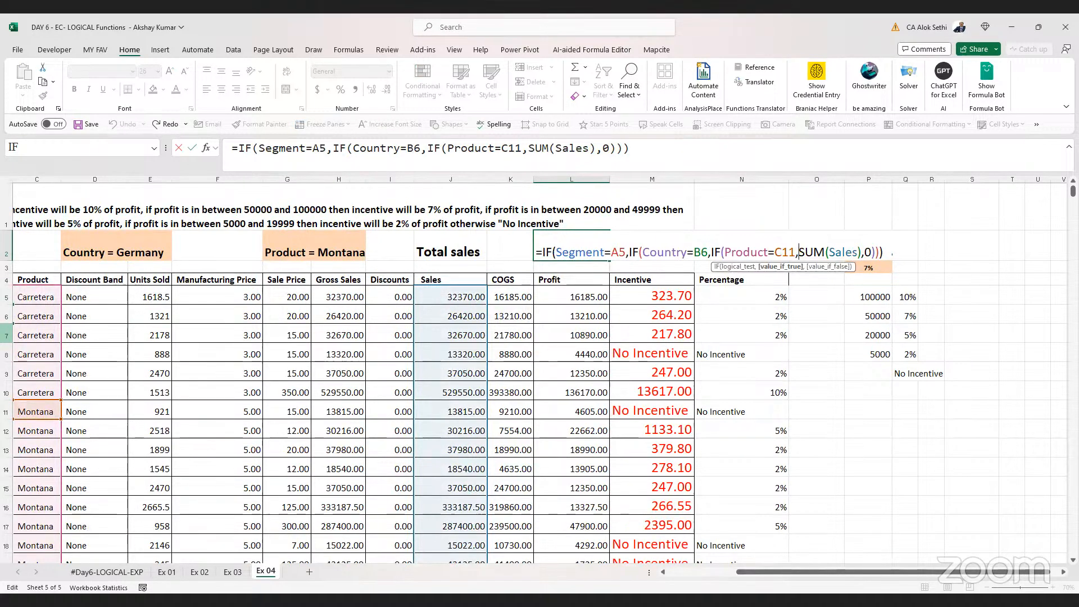
{"action": "key", "text": "Return"}
{"action": "key", "text": "Up"}
{"action": "key", "text": "ctrl+c"}
{"action": "key", "text": "Right"}
{"action": "key", "text": "Right"}
{"action": "key", "text": "Right"}
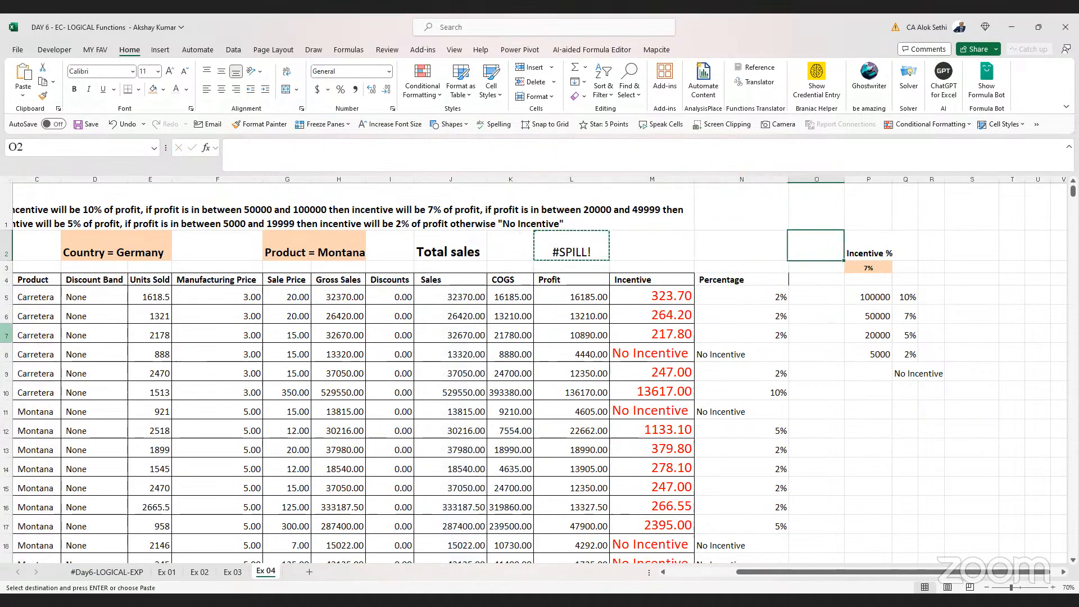
{"action": "key", "text": "Down"}
{"action": "key", "text": "Down"}
{"action": "key", "text": "Down"}
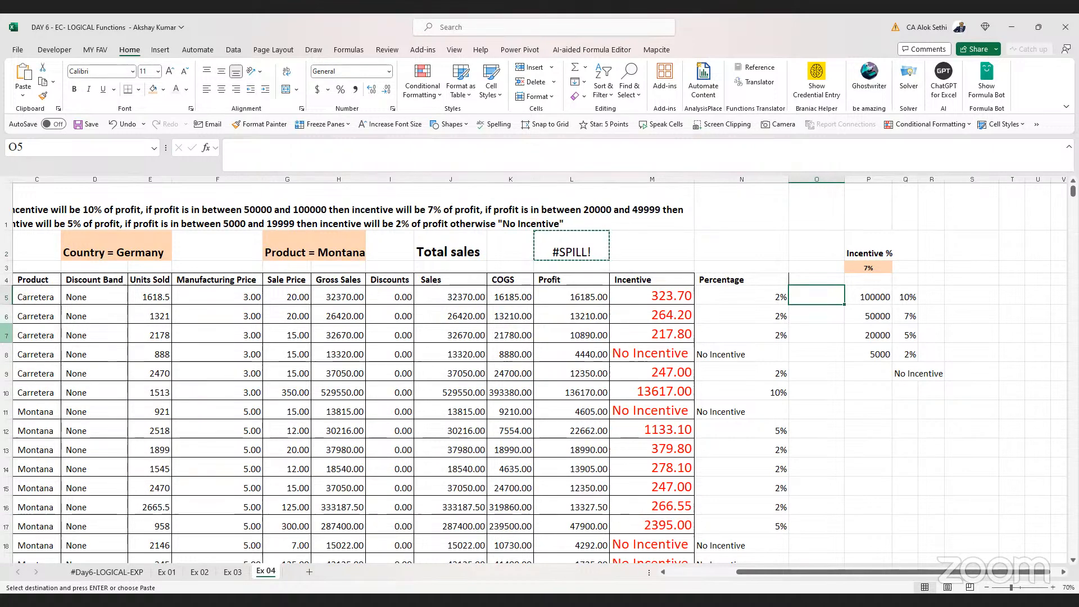
{"action": "key", "text": "ctrl+v"}
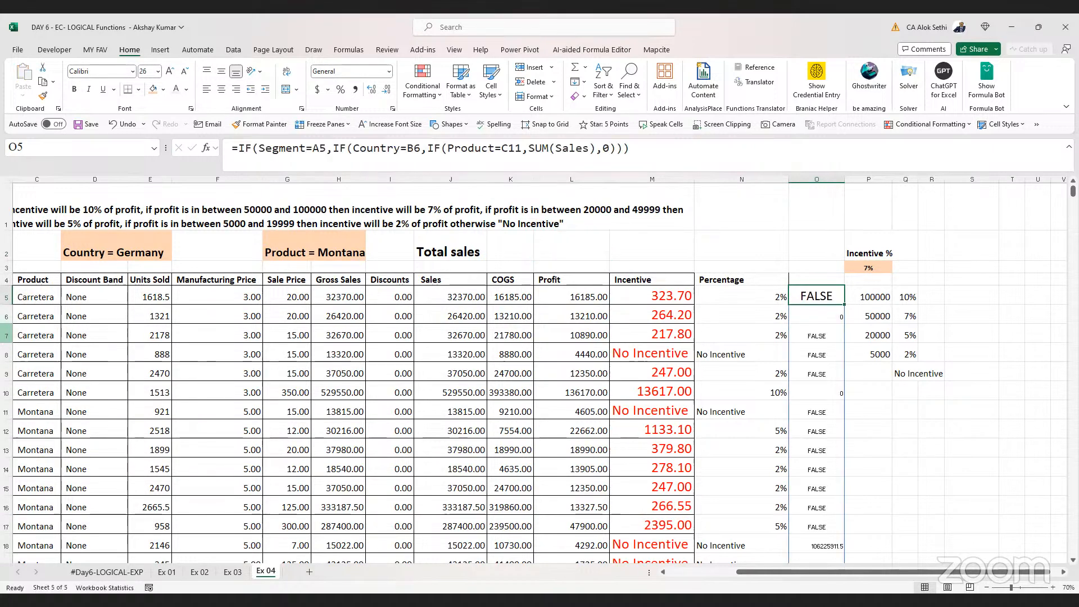
Examine the O5 formula and the row 5 Segment, Country and Product values it references
{"action": "key", "text": "F2"}
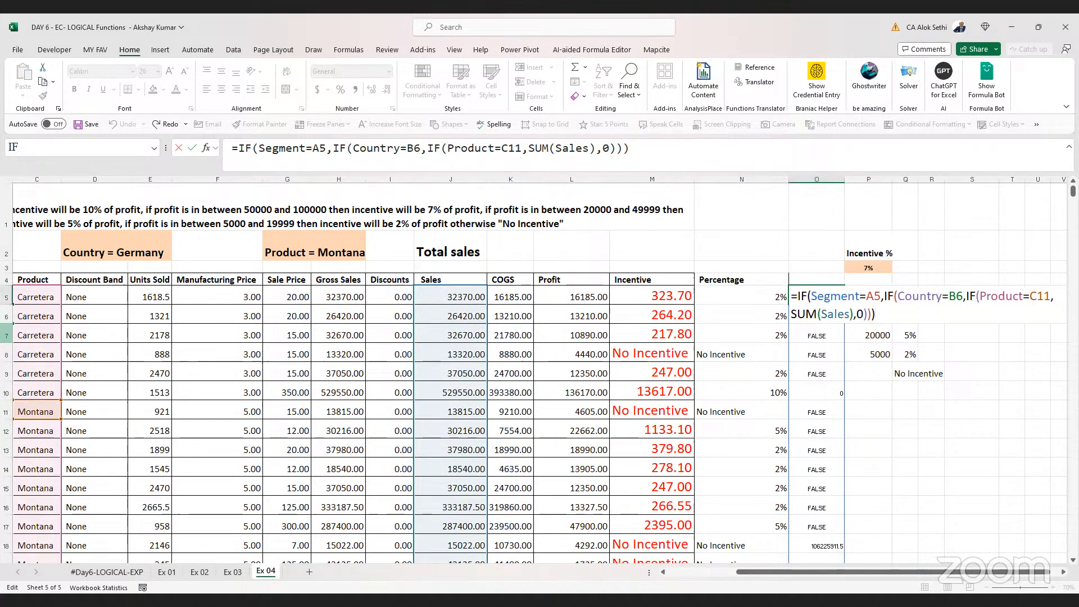
{"action": "key", "text": "Escape"}
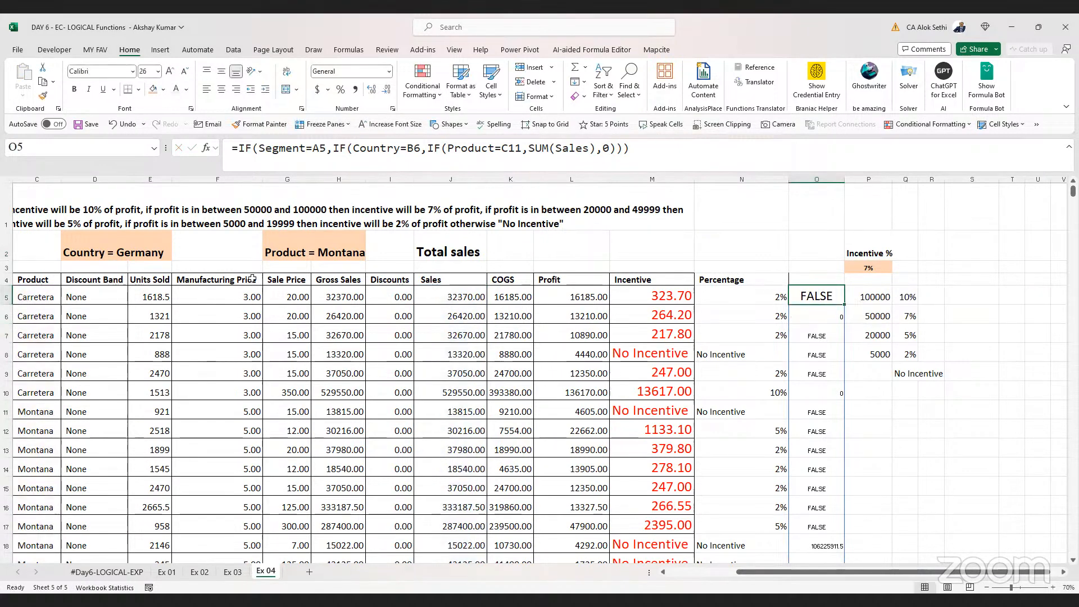
{"action": "key", "text": "F2"}
{"action": "key", "text": "Escape"}
{"action": "key", "text": "Left"}
{"action": "key", "text": "ctrl+Left"}
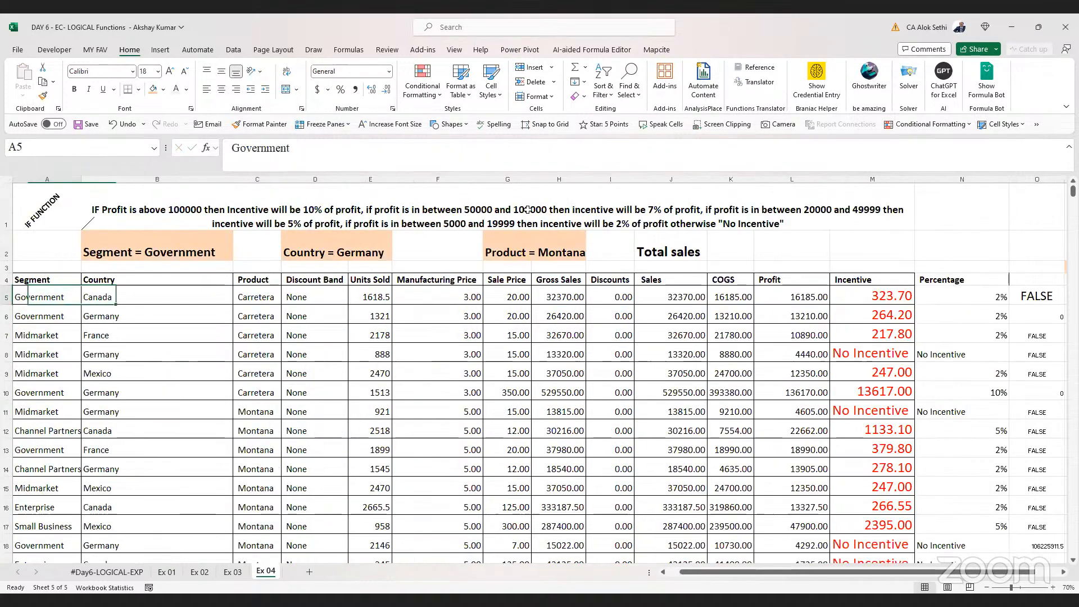
{"action": "key", "text": "Right"}
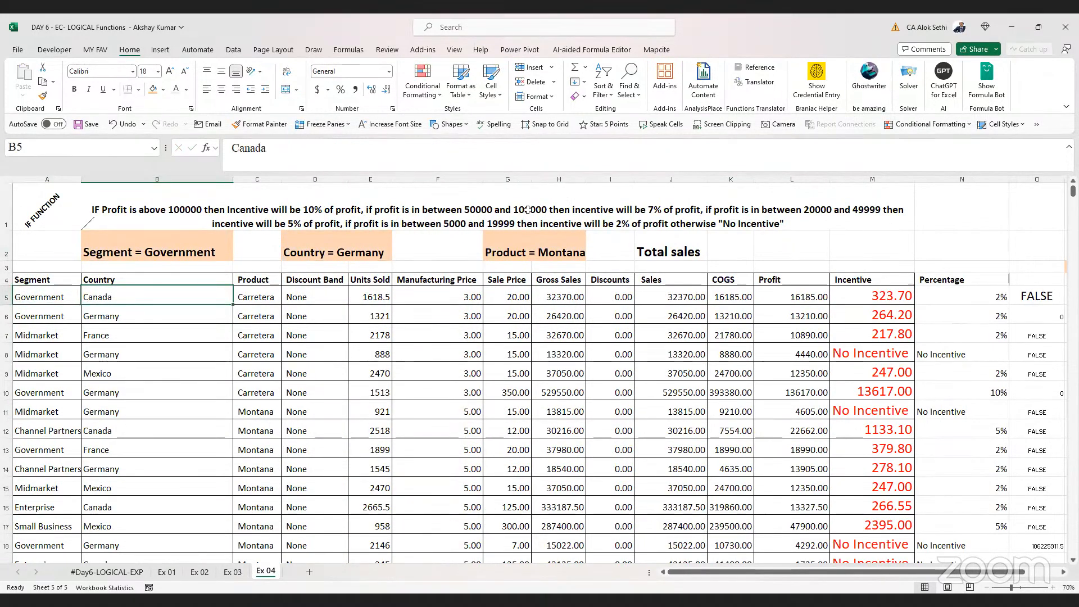
{"action": "key", "text": "Right"}
{"action": "key", "text": "Right"}
{"action": "key", "text": "Right"}
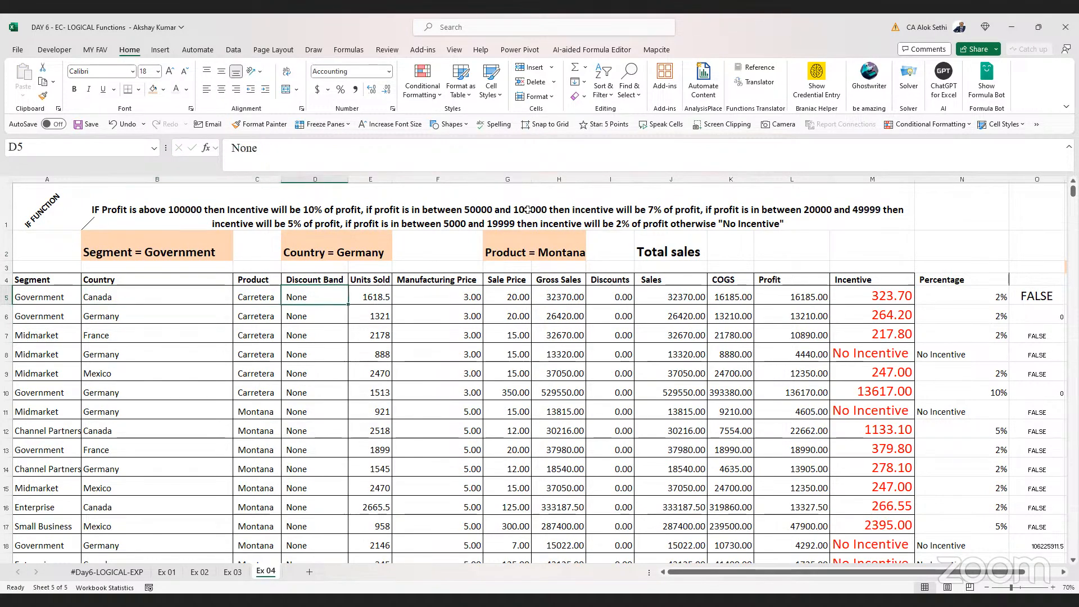
Step through the column O cells, opening their formulas to inspect the Segment, Country and Product references
{"action": "key", "text": "Left"}
{"action": "key", "text": "Left"}
{"action": "key", "text": "Right"}
{"action": "key", "text": "Right"}
{"action": "key", "text": "Right"}
{"action": "key", "text": "Right"}
{"action": "key", "text": "Right"}
{"action": "key", "text": "Right"}
{"action": "key", "text": "Right"}
{"action": "key", "text": "Right"}
{"action": "key", "text": "Right"}
{"action": "key", "text": "Right"}
{"action": "key", "text": "Right"}
{"action": "key", "text": "Right"}
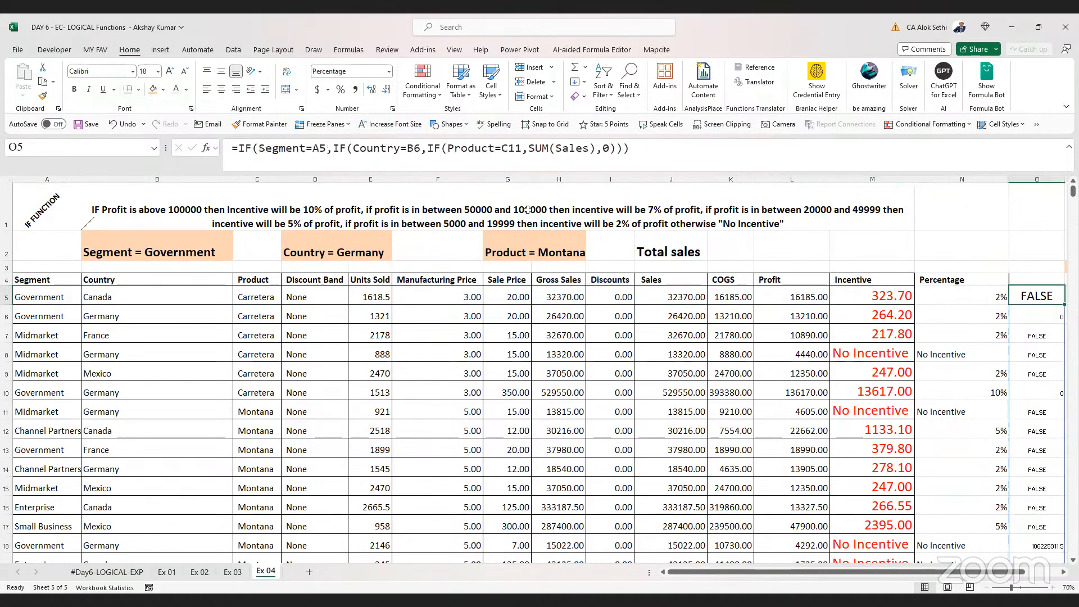
{"action": "key", "text": "Right"}
{"action": "key", "text": "Left"}
{"action": "key", "text": "F2"}
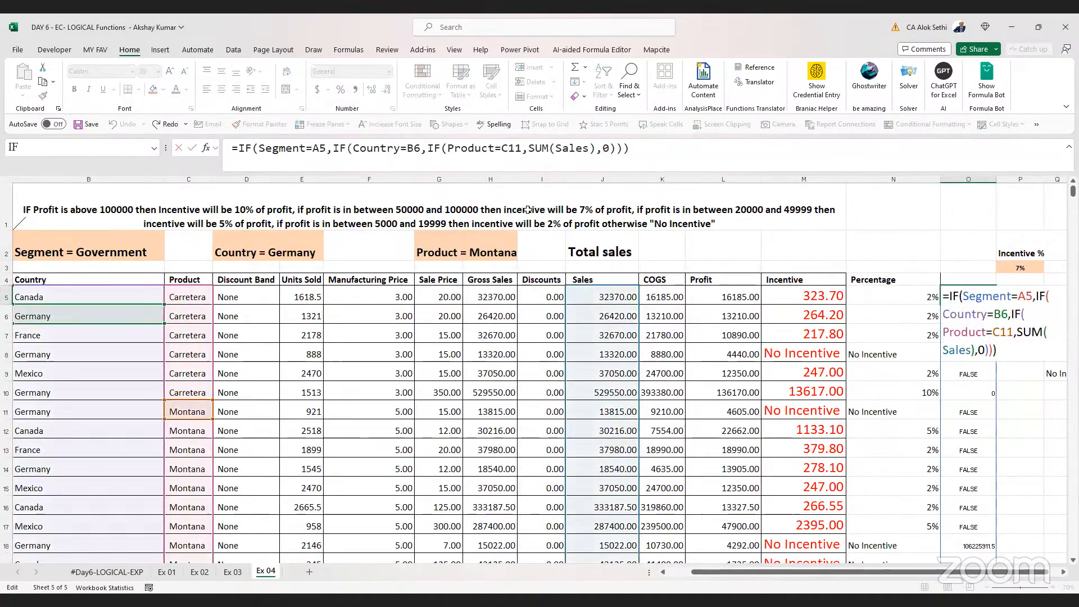
{"action": "key", "text": "ctrl+Return"}
{"action": "key", "text": "Down"}
{"action": "key", "text": "F2"}
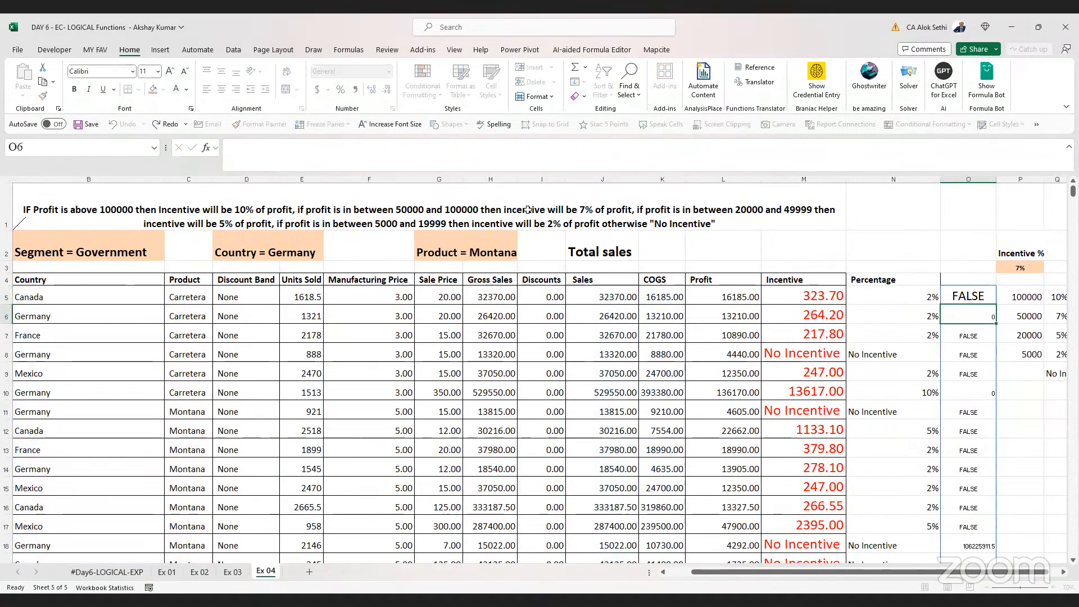
{"action": "key", "text": "Return"}
{"action": "key", "text": "F2"}
{"action": "key", "text": "Return"}
{"action": "key", "text": "Down"}
{"action": "key", "text": "Down"}
{"action": "key", "text": "Down"}
{"action": "key", "text": "Down"}
{"action": "key", "text": "Down"}
{"action": "key", "text": "Down"}
{"action": "key", "text": "Down"}
{"action": "key", "text": "Down"}
{"action": "key", "text": "Down"}
{"action": "key", "text": "Down"}
{"action": "key", "text": "F2"}
{"action": "key", "text": "Escape"}
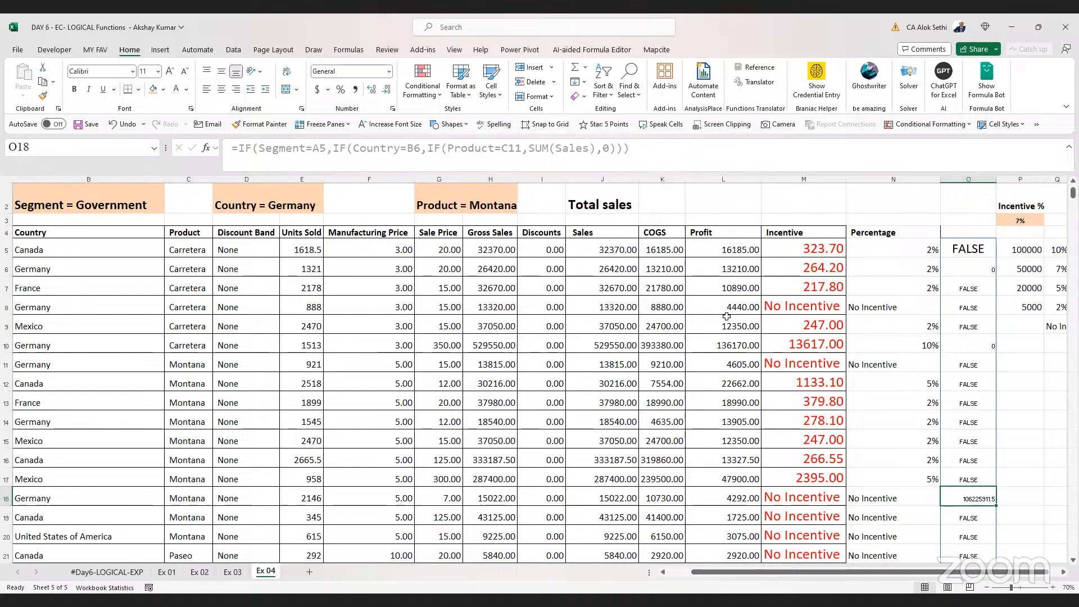
Increase the font size of cell O18 to 16
{"action": "left_click", "coordinate": [169, 70]}
{"action": "left_click", "coordinate": [169, 71]}
{"action": "left_click", "coordinate": [168, 71]}
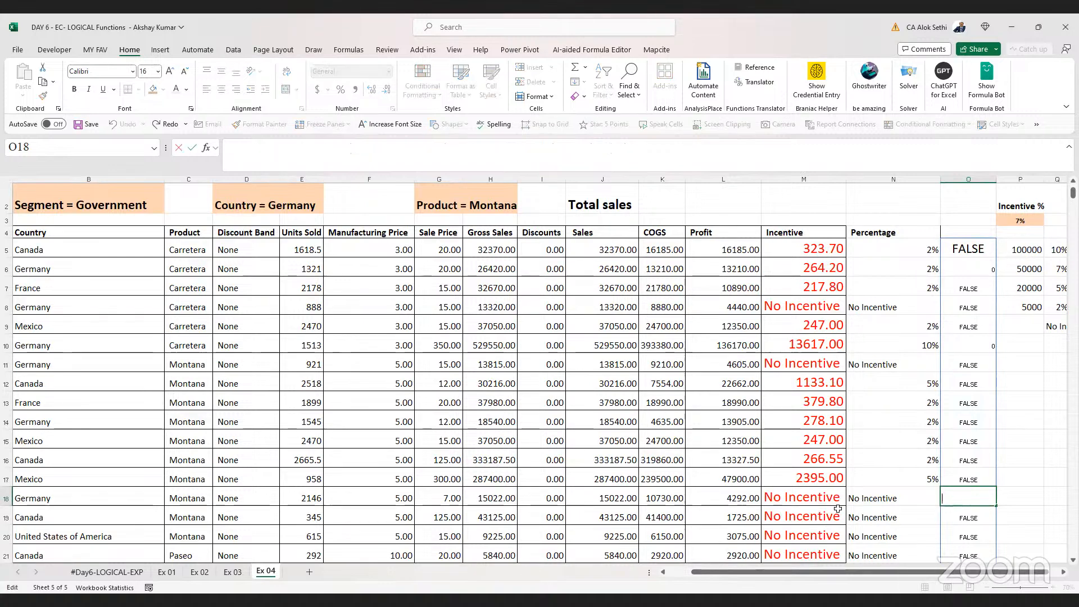
{"action": "key", "text": "Up"}
{"action": "key", "text": "Down"}
{"action": "key", "text": "Right"}
Scroll through the column O results down the sheet to compare them with the row data
{"action": "scroll", "coordinate": [838, 509], "scroll_direction": "right", "scroll_amount": 3}
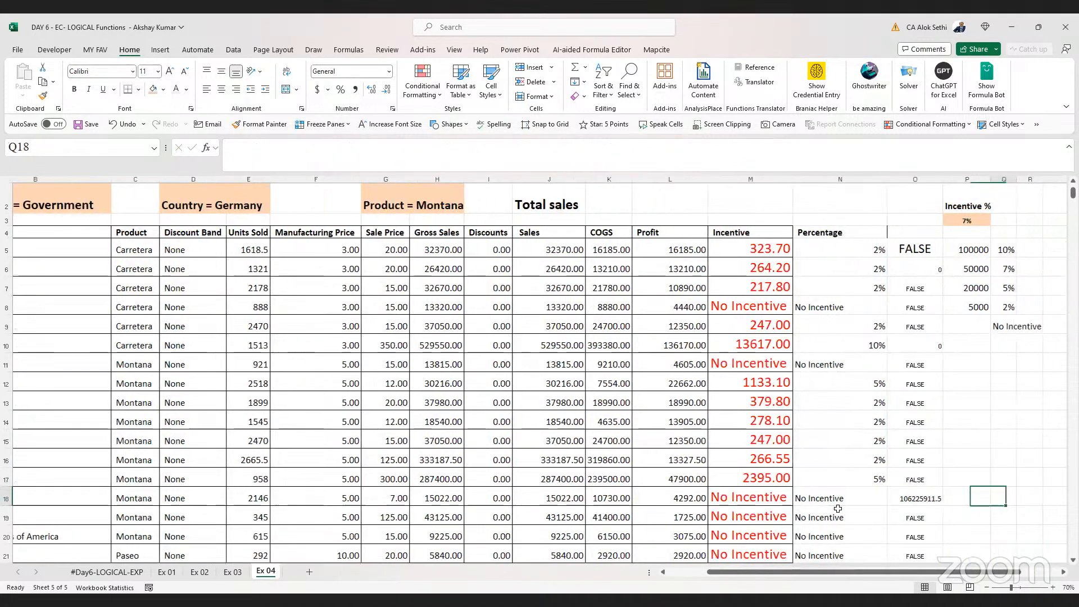
{"action": "key", "text": "Right"}
{"action": "key", "text": "Left"}
{"action": "key", "text": "Left"}
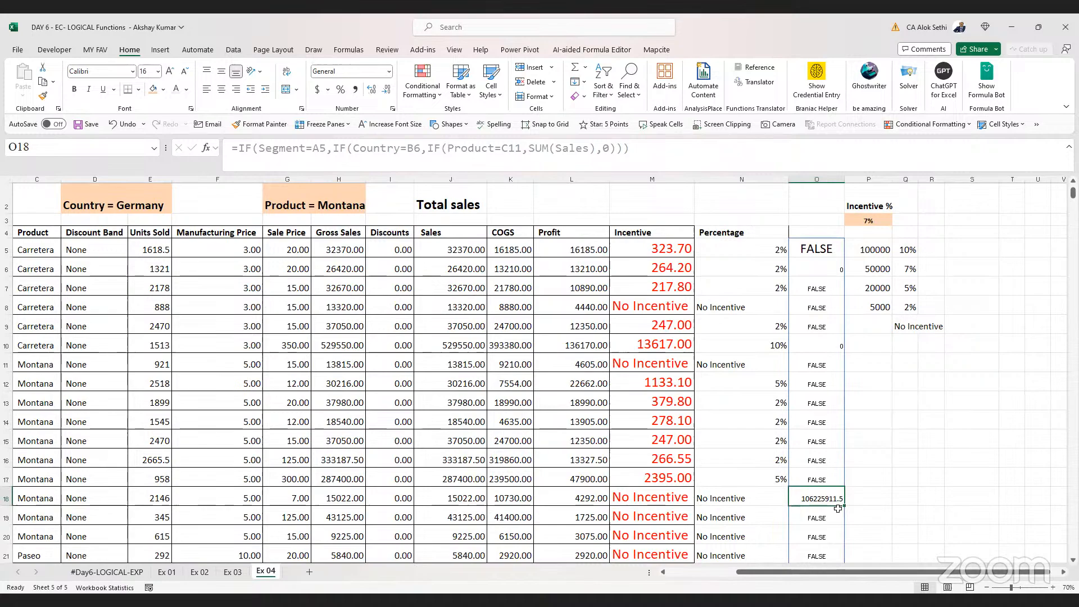
{"action": "key", "text": "Down"}
{"action": "key", "text": "Down"}
{"action": "key", "text": "Down"}
{"action": "key", "text": "Down"}
{"action": "key", "text": "Down"}
{"action": "key", "text": "Down"}
{"action": "key", "text": "Down"}
{"action": "key", "text": "Down"}
{"action": "key", "text": "Down"}
{"action": "key", "text": "Down"}
{"action": "key", "text": "Down"}
{"action": "key", "text": "Down"}
{"action": "key", "text": "Down"}
{"action": "key", "text": "Down"}
{"action": "key", "text": "Down"}
{"action": "key", "text": "Down"}
{"action": "key", "text": "Down"}
{"action": "key", "text": "Down"}
{"action": "key", "text": "Down"}
{"action": "key", "text": "Down"}
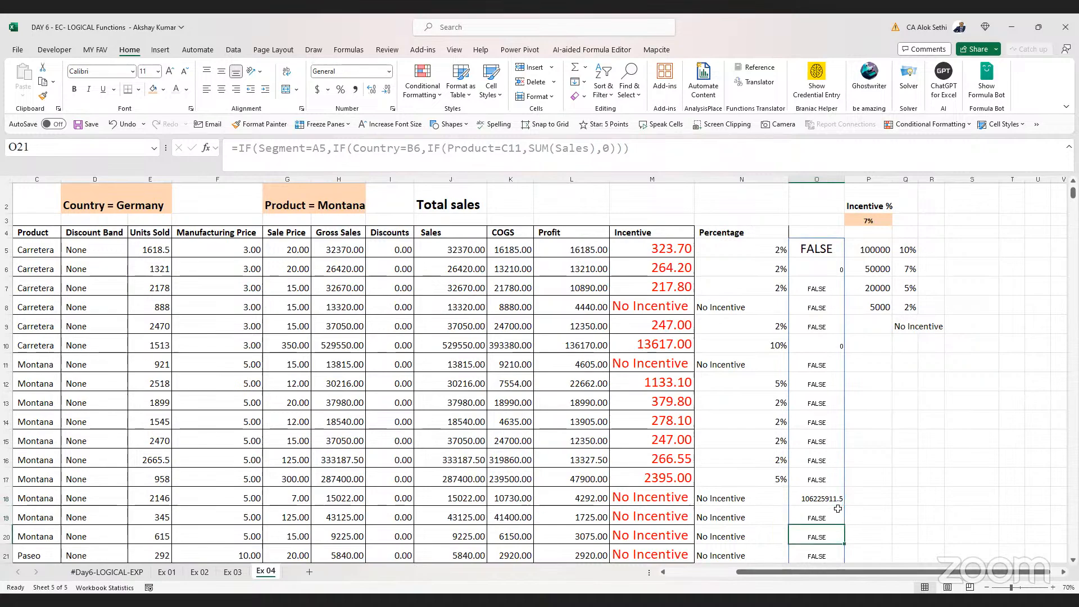
{"action": "key", "text": "Down"}
{"action": "key", "text": "Down"}
{"action": "key", "text": "Down"}
{"action": "key", "text": "Down"}
{"action": "key", "text": "Down"}
{"action": "key", "text": "Down"}
{"action": "key", "text": "Down"}
{"action": "key", "text": "Down"}
{"action": "key", "text": "Down"}
{"action": "key", "text": "Down"}
{"action": "key", "text": "Down"}
{"action": "key", "text": "Down"}
{"action": "key", "text": "Down"}
{"action": "key", "text": "Down"}
{"action": "key", "text": "Down"}
{"action": "key", "text": "Down"}
{"action": "key", "text": "Down"}
{"action": "key", "text": "Down"}
{"action": "key", "text": "Down"}
{"action": "key", "text": "Down"}
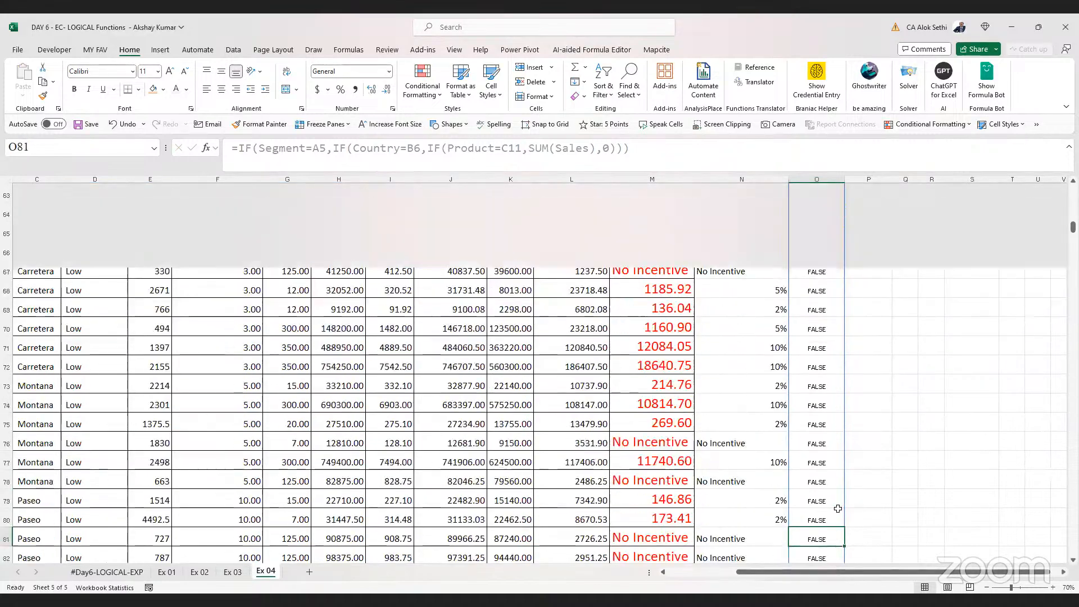
{"action": "key", "text": "Down"}
{"action": "key", "text": "Down"}
{"action": "key", "text": "Down"}
{"action": "key", "text": "Down"}
{"action": "key", "text": "Down"}
{"action": "key", "text": "Down"}
{"action": "key", "text": "Down"}
{"action": "key", "text": "Down"}
{"action": "key", "text": "Down"}
{"action": "key", "text": "Down"}
{"action": "key", "text": "Down"}
{"action": "key", "text": "Down"}
{"action": "key", "text": "Down"}
{"action": "key", "text": "Down"}
{"action": "key", "text": "Down"}
{"action": "key", "text": "Down"}
{"action": "key", "text": "Down"}
{"action": "key", "text": "Down"}
{"action": "key", "text": "Down"}
{"action": "key", "text": "Down"}
{"action": "key", "text": "Up"}
{"action": "key", "text": "Up"}
{"action": "key", "text": "Up"}
{"action": "key", "text": "Up"}
{"action": "key", "text": "Up"}
{"action": "key", "text": "Up"}
{"action": "key", "text": "Up"}
{"action": "key", "text": "Up"}
{"action": "key", "text": "Up"}
{"action": "key", "text": "Up"}
{"action": "key", "text": "Up"}
{"action": "key", "text": "Up"}
{"action": "key", "text": "Up"}
{"action": "key", "text": "Up"}
{"action": "key", "text": "Up"}
{"action": "key", "text": "Up"}
{"action": "key", "text": "Up"}
{"action": "key", "text": "Up"}
{"action": "key", "text": "Up"}
{"action": "key", "text": "Up"}
{"action": "key", "text": "Up"}
{"action": "key", "text": "Up"}
{"action": "key", "text": "Up"}
{"action": "key", "text": "Up"}
{"action": "key", "text": "Up"}
{"action": "key", "text": "Up"}
{"action": "key", "text": "Up"}
{"action": "key", "text": "Up"}
{"action": "key", "text": "Up"}
{"action": "key", "text": "Up"}
{"action": "key", "text": "Up"}
{"action": "key", "text": "Up"}
{"action": "key", "text": "Up"}
{"action": "key", "text": "Up"}
{"action": "key", "text": "Up"}
{"action": "key", "text": "Up"}
{"action": "key", "text": "Up"}
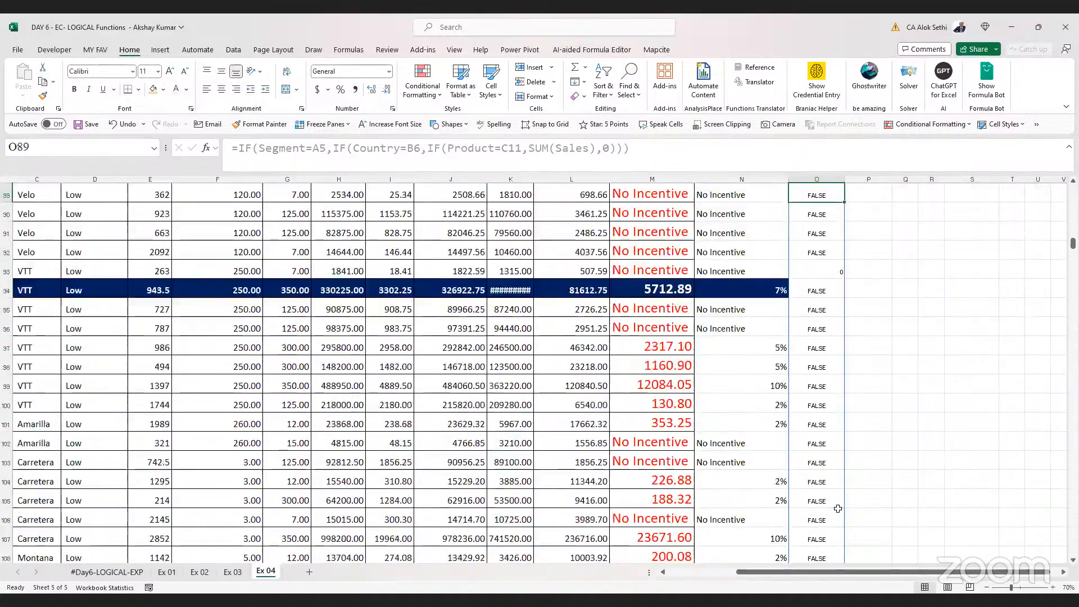
{"action": "key", "text": "Up"}
{"action": "key", "text": "Up"}
{"action": "key", "text": "Up"}
{"action": "key", "text": "Up"}
{"action": "key", "text": "Up"}
{"action": "key", "text": "Up"}
{"action": "key", "text": "Up"}
{"action": "key", "text": "Up"}
{"action": "key", "text": "Up"}
{"action": "key", "text": "Up"}
{"action": "key", "text": "Up"}
{"action": "key", "text": "Up"}
{"action": "key", "text": "Up"}
{"action": "key", "text": "Up"}
{"action": "key", "text": "Up"}
{"action": "key", "text": "Up"}
{"action": "key", "text": "Up"}
{"action": "key", "text": "Up"}
{"action": "key", "text": "Up"}
{"action": "key", "text": "Up"}
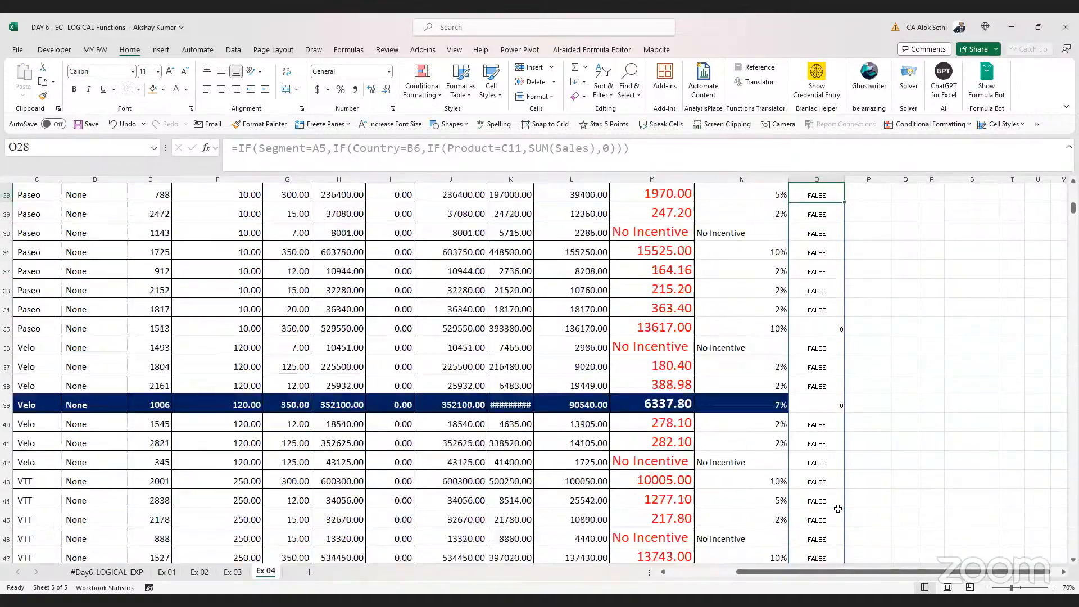
{"action": "key", "text": "Down"}
{"action": "key", "text": "Down"}
{"action": "key", "text": "Down"}
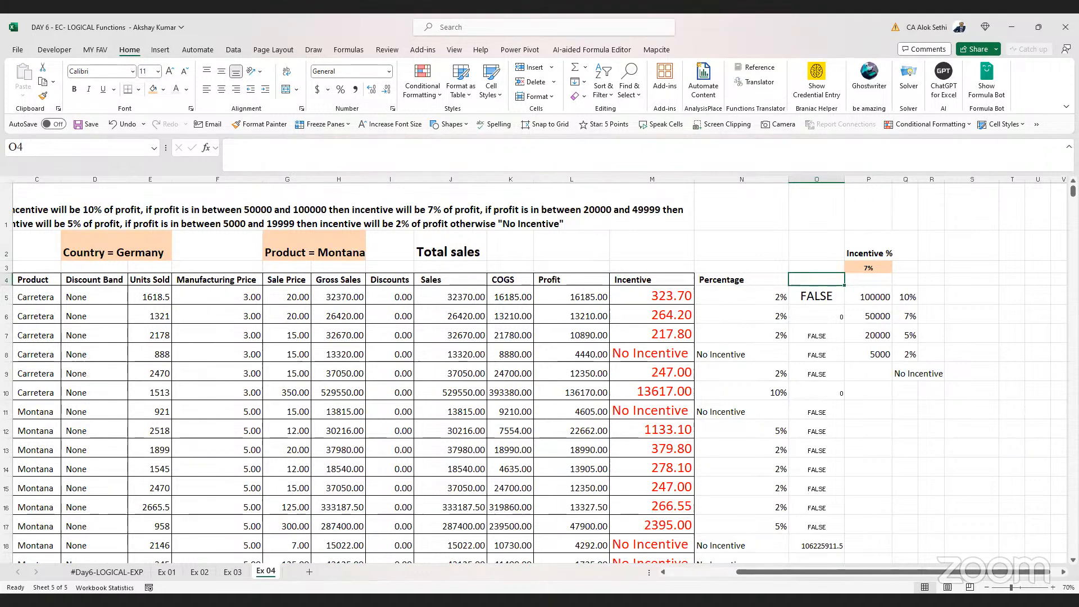
Copy the O5 formula and paste it into O2
{"action": "left_click", "coordinate": [809, 295]}
{"action": "key", "text": "ctrl+c"}
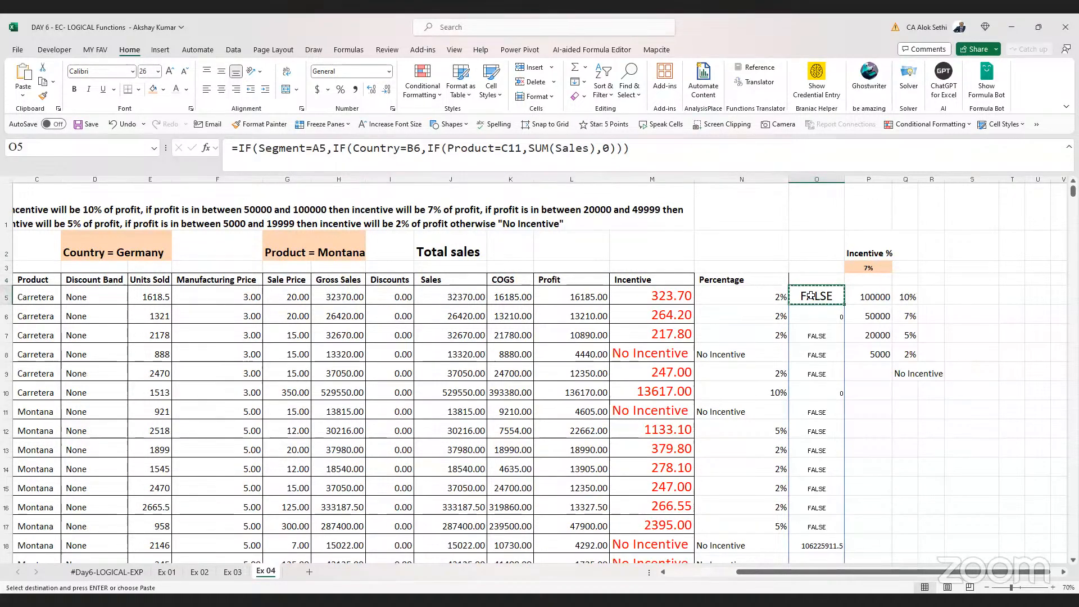
{"action": "key", "text": "Up"}
{"action": "key", "text": "Up"}
{"action": "key", "text": "Up"}
{"action": "key", "text": "Return"}
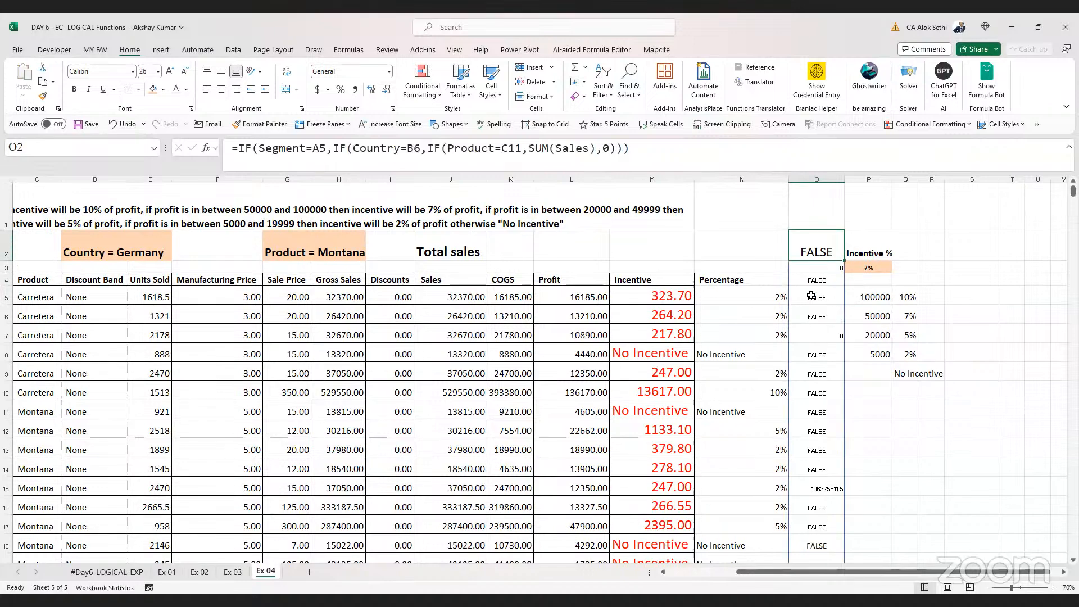
Rewrite the O2 formula as =IF(AND(Segment=A5,Country=B6,Product=C11),SUM(Sales),0), replacing the nested IFs
{"action": "key", "text": "F2"}
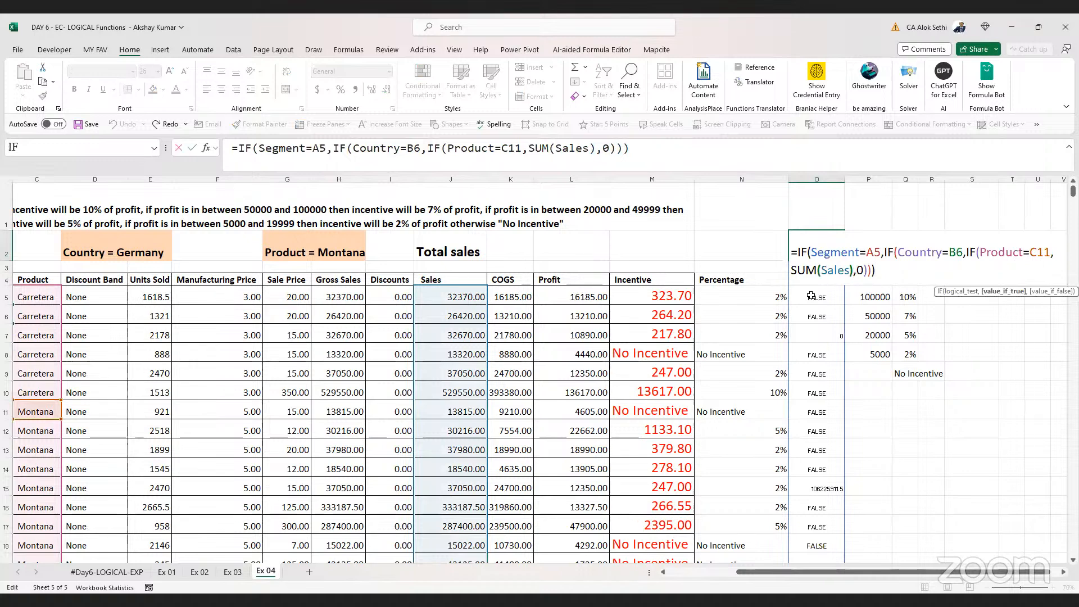
{"action": "key", "text": "Left"}
{"action": "key", "text": "Left"}
{"action": "key", "text": "Left"}
{"action": "key", "text": "Left"}
{"action": "key", "text": "Left"}
{"action": "key", "text": "Left"}
{"action": "key", "text": "Left"}
{"action": "key", "text": "Left"}
{"action": "key", "text": "Left"}
{"action": "key", "text": "Left"}
{"action": "key", "text": "Left"}
{"action": "key", "text": "Left"}
{"action": "key", "text": "Left"}
{"action": "key", "text": "Left"}
{"action": "key", "text": "Left"}
{"action": "key", "text": "Left"}
{"action": "key", "text": "Left"}
{"action": "key", "text": "Left"}
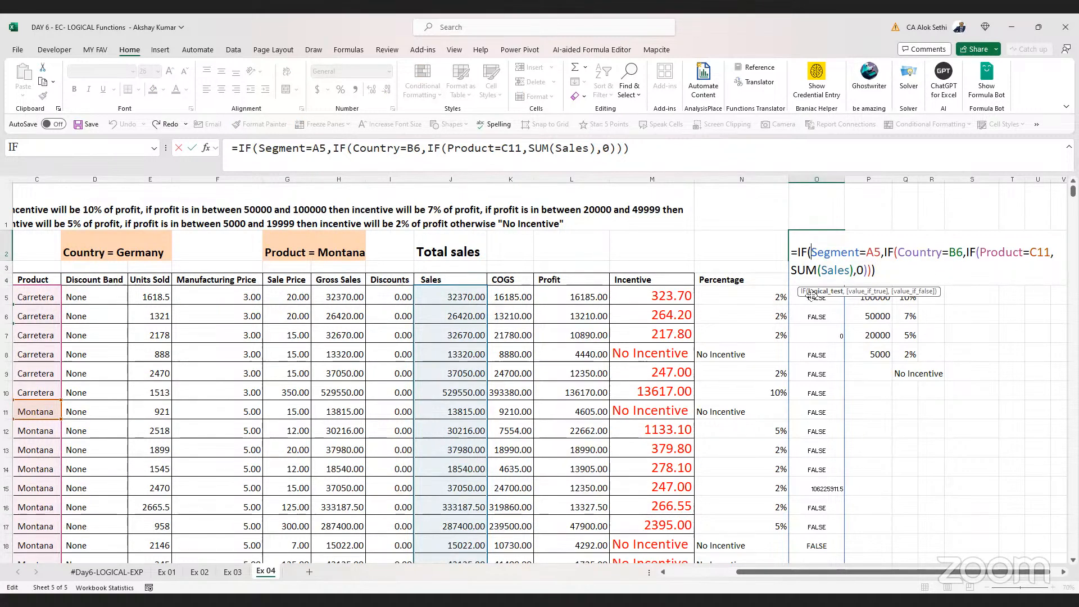
{"action": "type", "text": "and"}
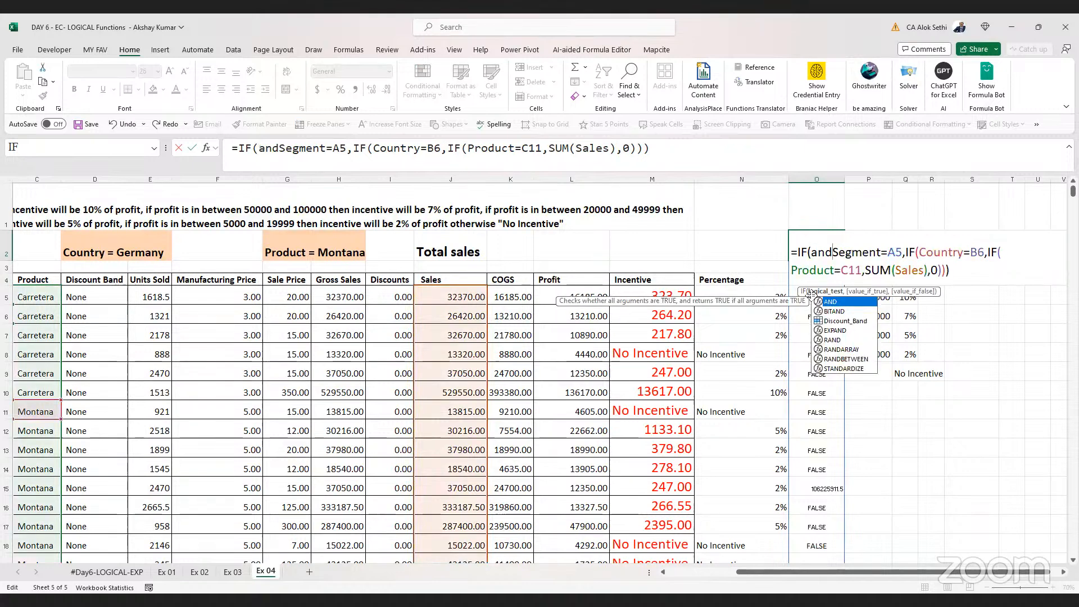
{"action": "type", "text": "("}
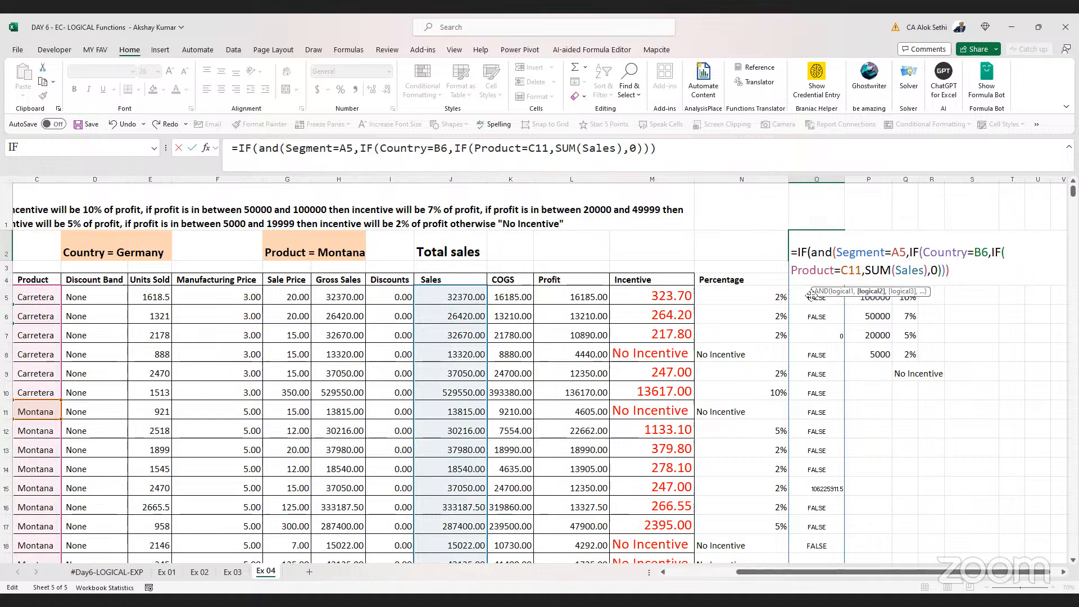
{"action": "key", "text": "Delete"}
{"action": "key", "text": "Delete"}
{"action": "key", "text": "Delete"}
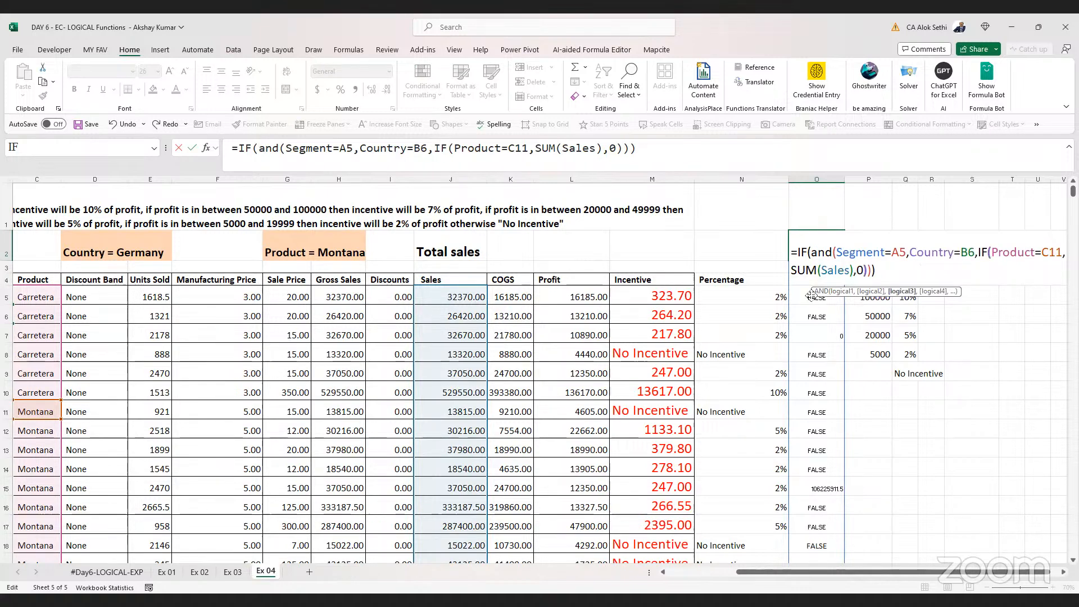
{"action": "key", "text": "Delete"}
{"action": "key", "text": "Delete"}
{"action": "key", "text": "Delete"}
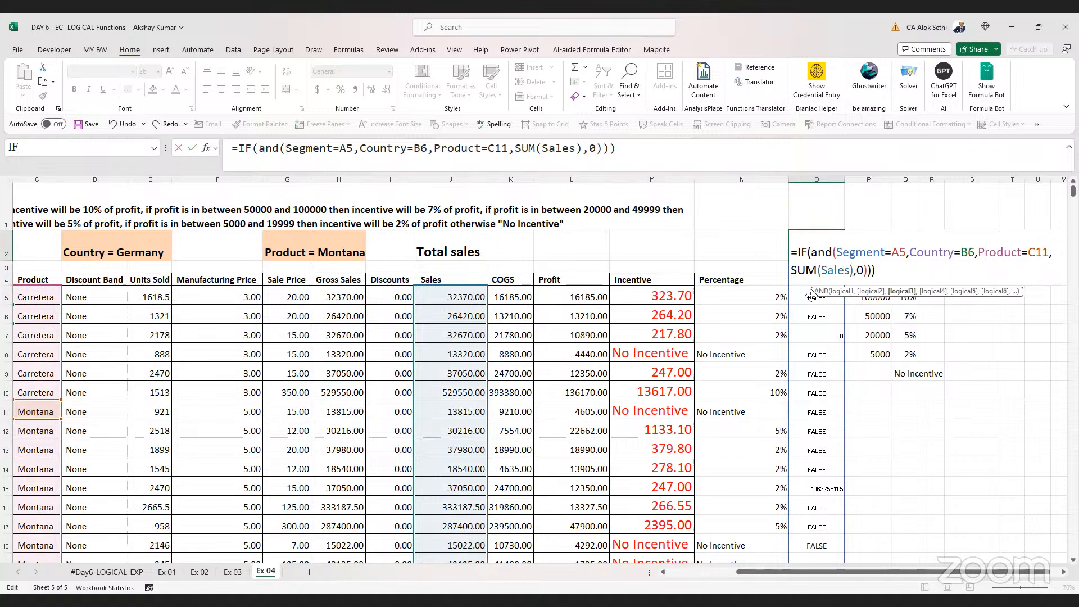
{"action": "key", "text": "Right"}
{"action": "key", "text": "Right"}
{"action": "key", "text": "Right"}
{"action": "key", "text": "Right"}
{"action": "key", "text": "Right"}
{"action": "key", "text": "Right"}
{"action": "key", "text": "Right"}
{"action": "key", "text": "Right"}
{"action": "key", "text": "Right"}
{"action": "key", "text": "Right"}
{"action": "key", "text": "Right"}
{"action": "key", "text": "Right"}
{"action": "key", "text": "Right"}
{"action": "key", "text": "Right"}
{"action": "key", "text": "Right"}
{"action": "key", "text": "Right"}
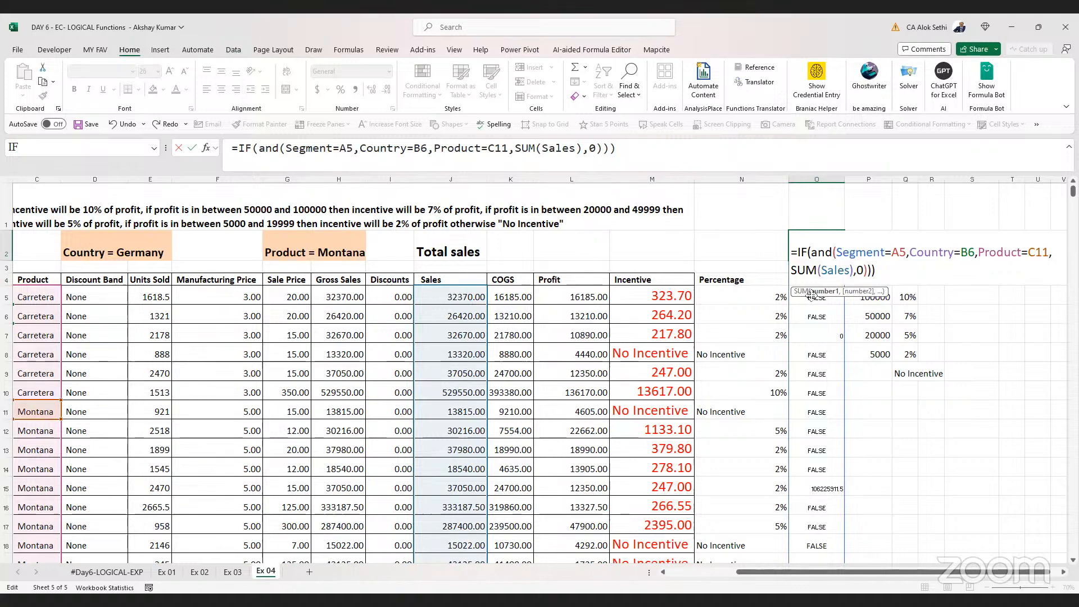
{"action": "key", "text": "Delete"}
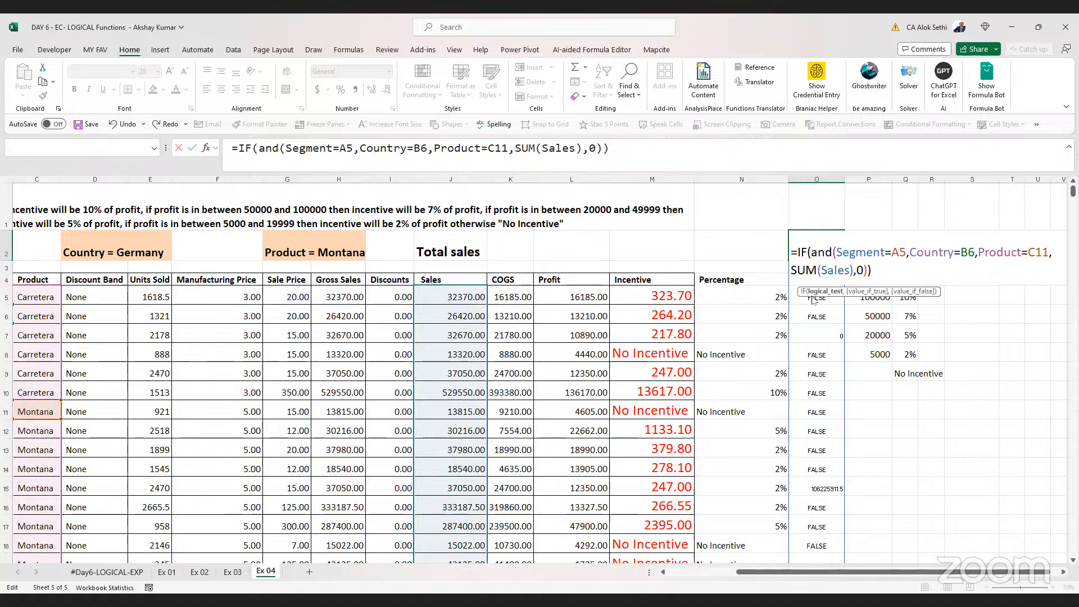
{"action": "key", "text": "Return"}
{"action": "key", "text": "Return"}
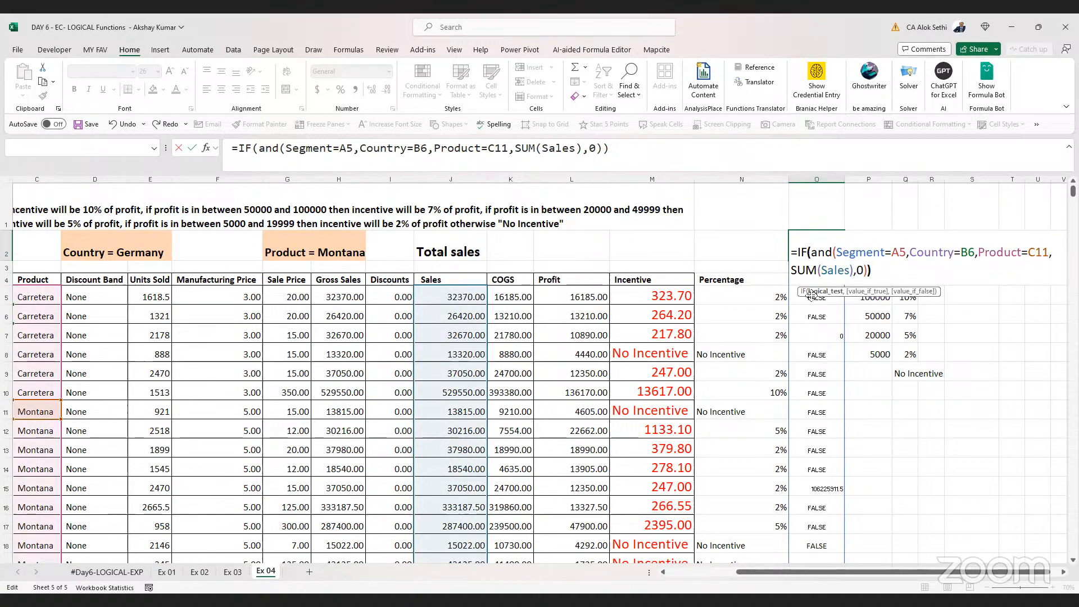
{"action": "key", "text": "End"}
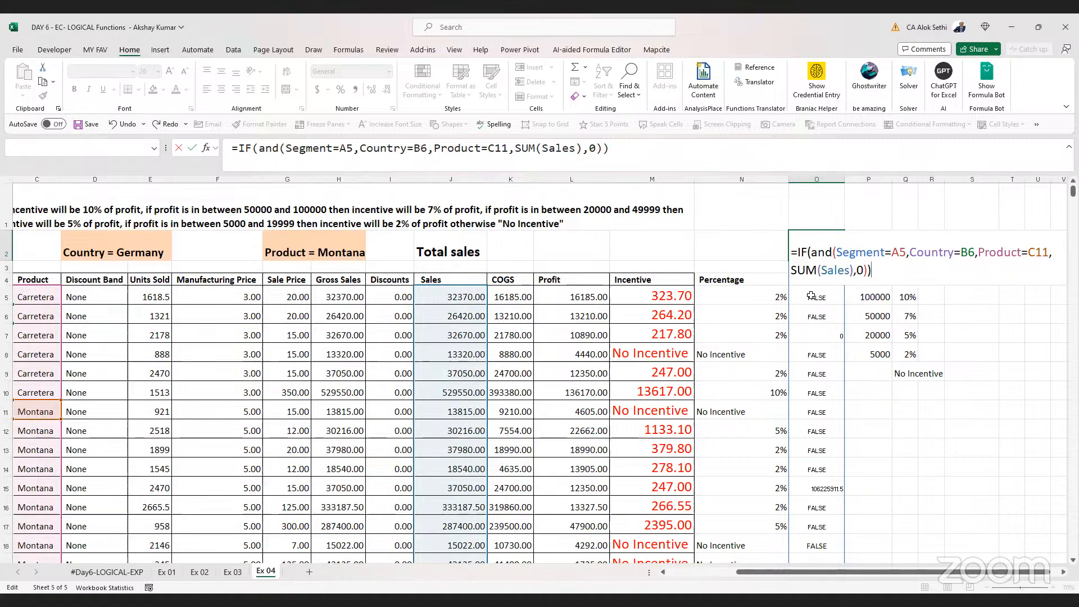
{"action": "key", "text": "Up"}
{"action": "key", "text": "ctrl+Right"}
{"action": "key", "text": "ctrl+Right"}
{"action": "key", "text": "ctrl+Right"}
{"action": "key", "text": "ctrl+Right"}
{"action": "key", "text": "ctrl+Right"}
{"action": "key", "text": "ctrl+Right"}
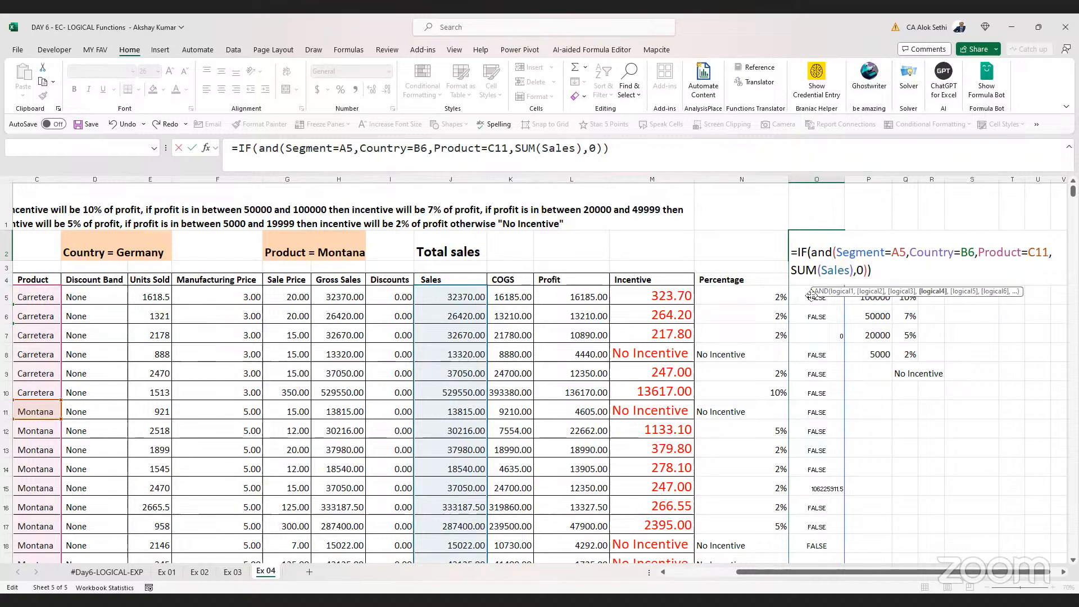
{"action": "key", "text": "Left"}
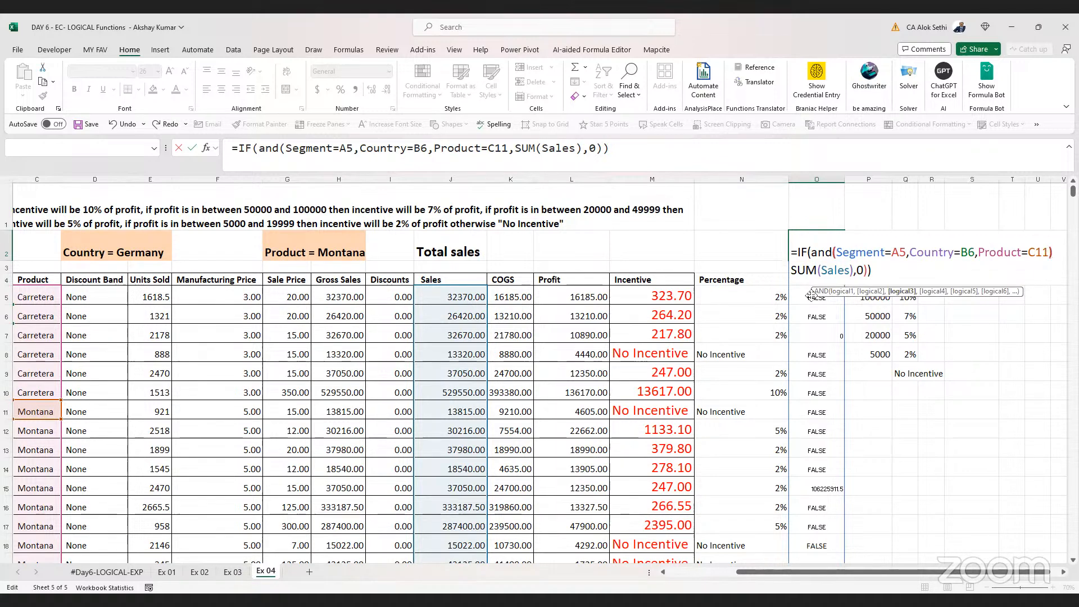
{"action": "key", "text": "ctrl+Return"}
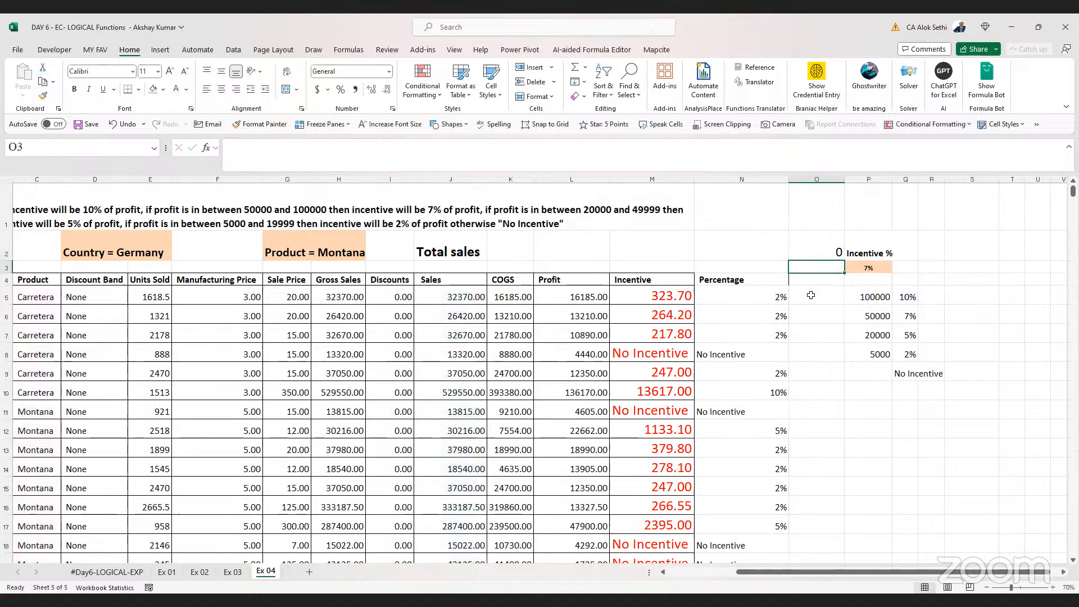
Review the AND conditions in the O2 formula
{"action": "key", "text": "F2"}
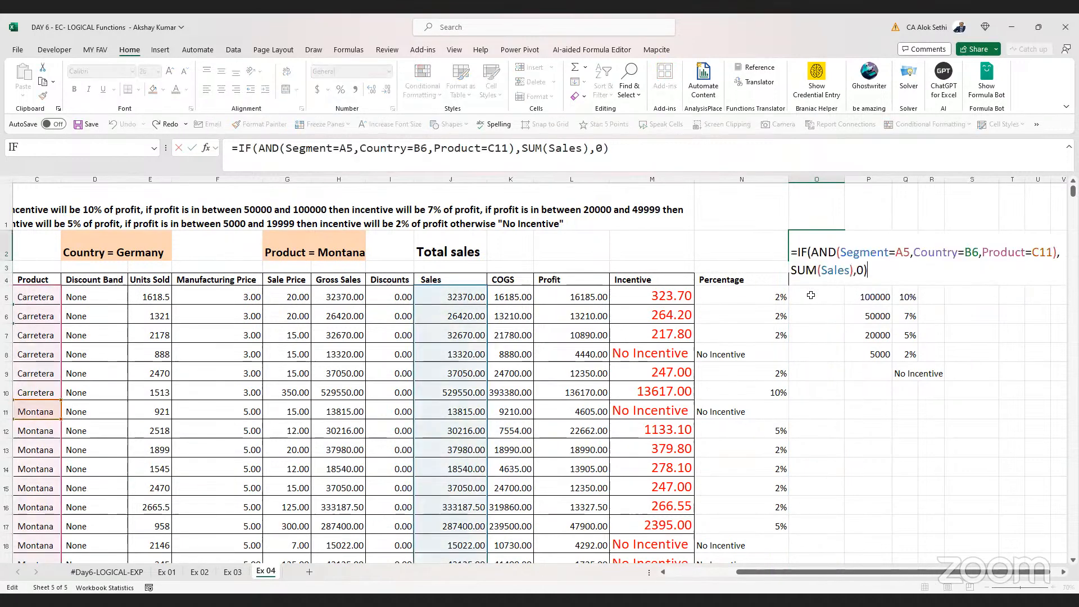
{"action": "key", "text": "Left"}
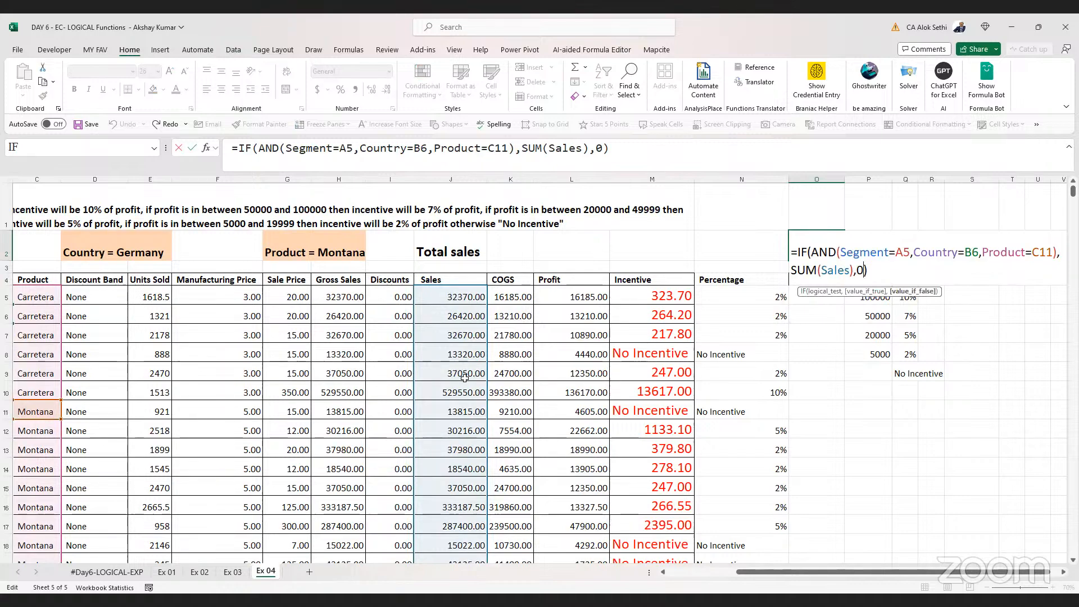
{"action": "scroll", "coordinate": [464, 377], "scroll_direction": "left", "scroll_amount": 3}
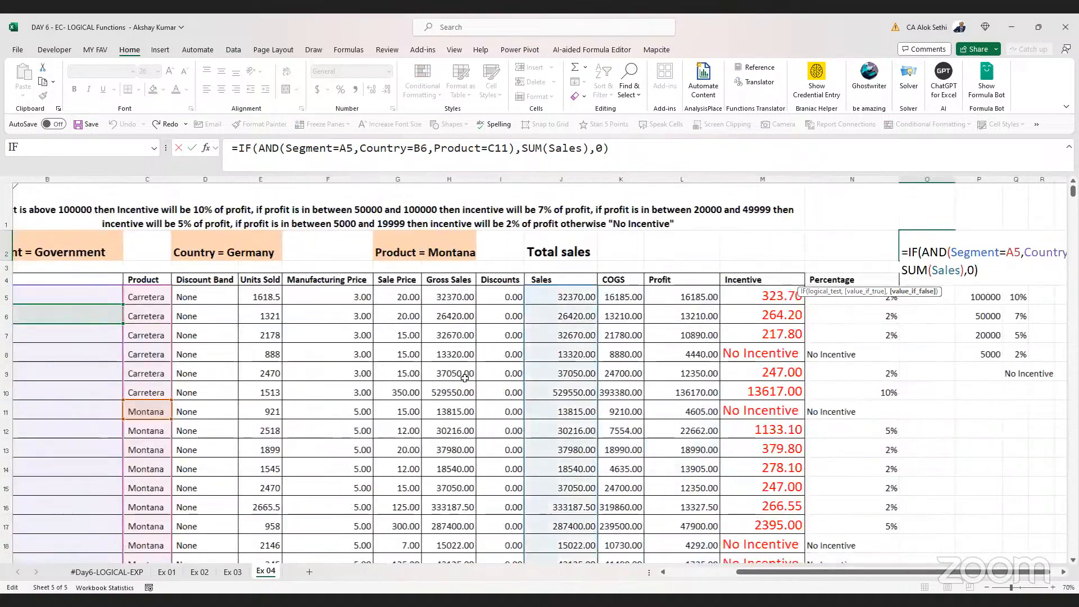
{"action": "scroll", "coordinate": [465, 378], "scroll_direction": "right", "scroll_amount": 3}
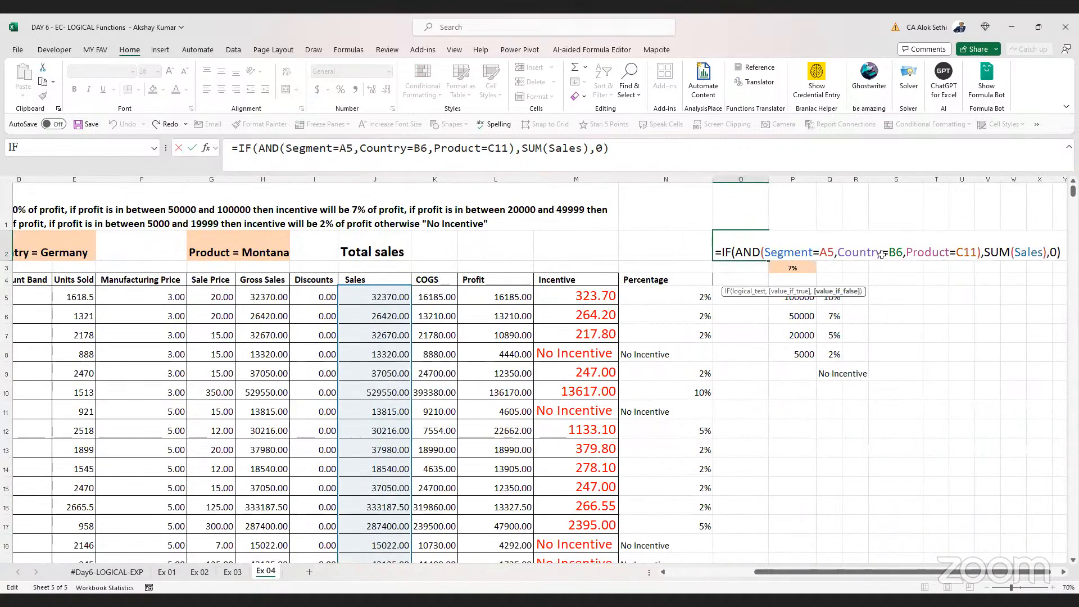
{"action": "left_click", "coordinate": [802, 254]}
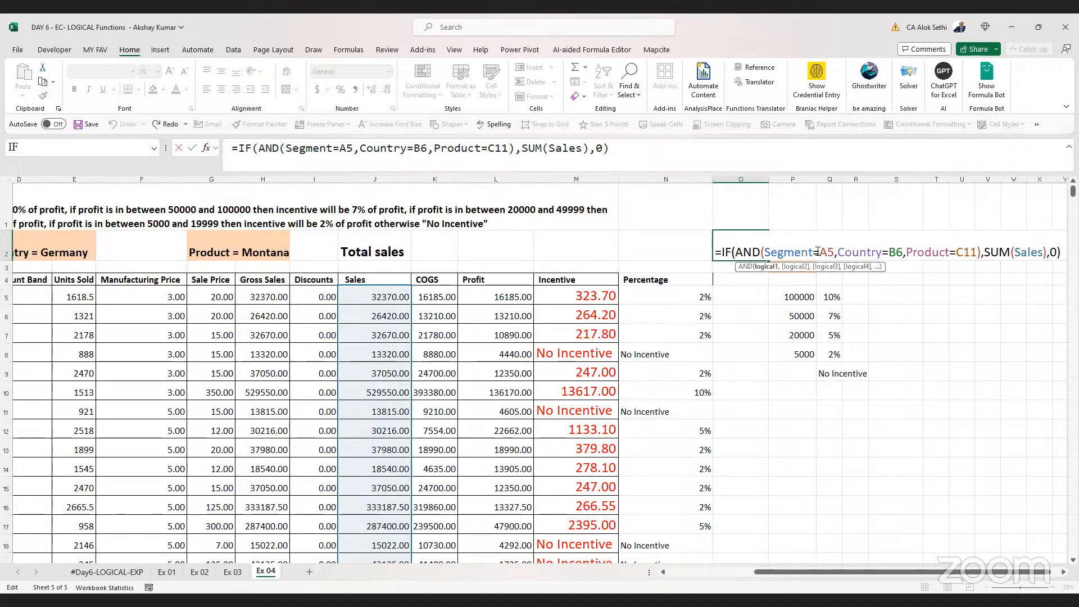
{"action": "key", "text": "Escape"}
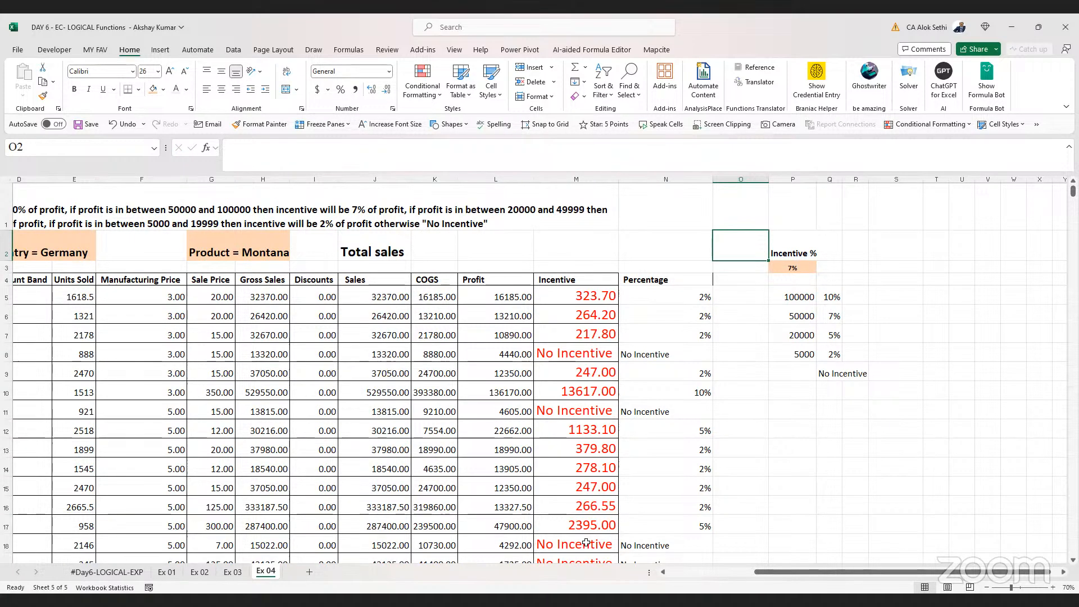
{"action": "key", "text": "alt+Tab"}
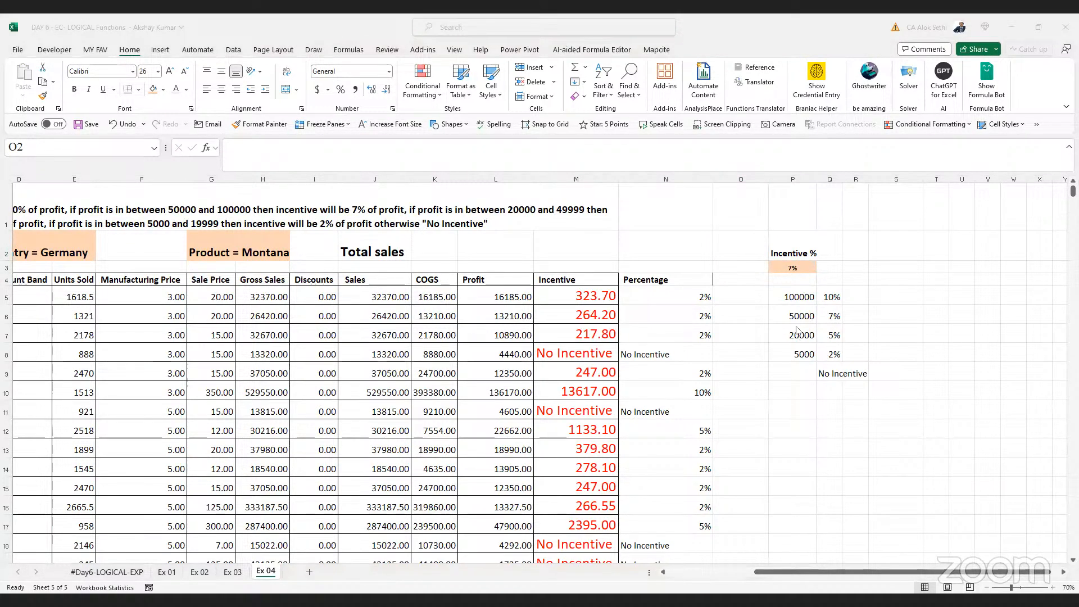
{"action": "left_click", "coordinate": [719, 246]}
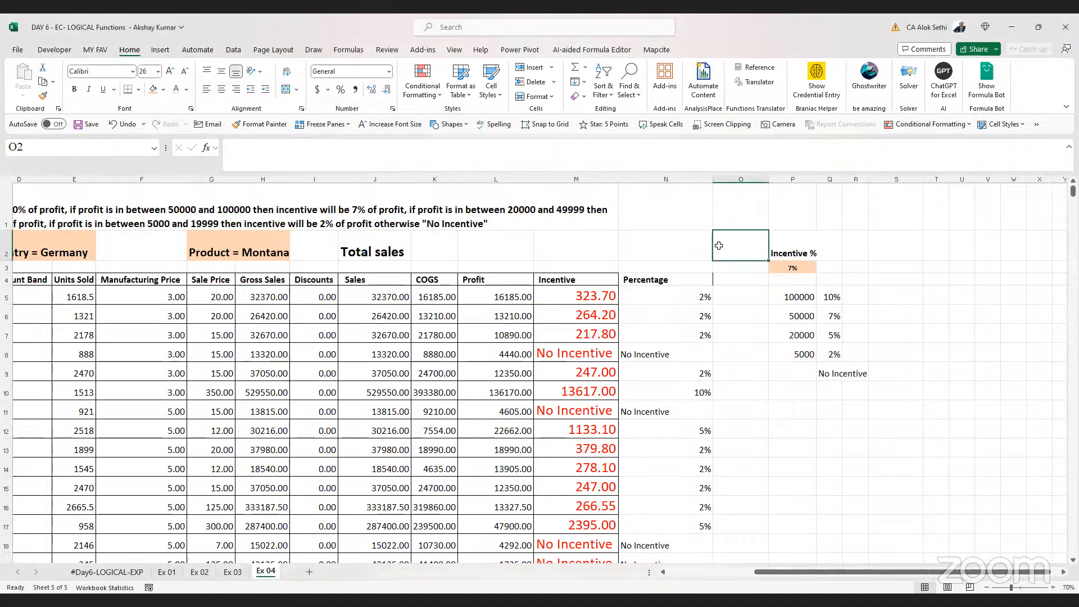
Make the A5, B6 and C11 references in the O2 formula absolute ($A$5, $B$6, $C$11)
{"action": "double_click", "coordinate": [719, 246]}
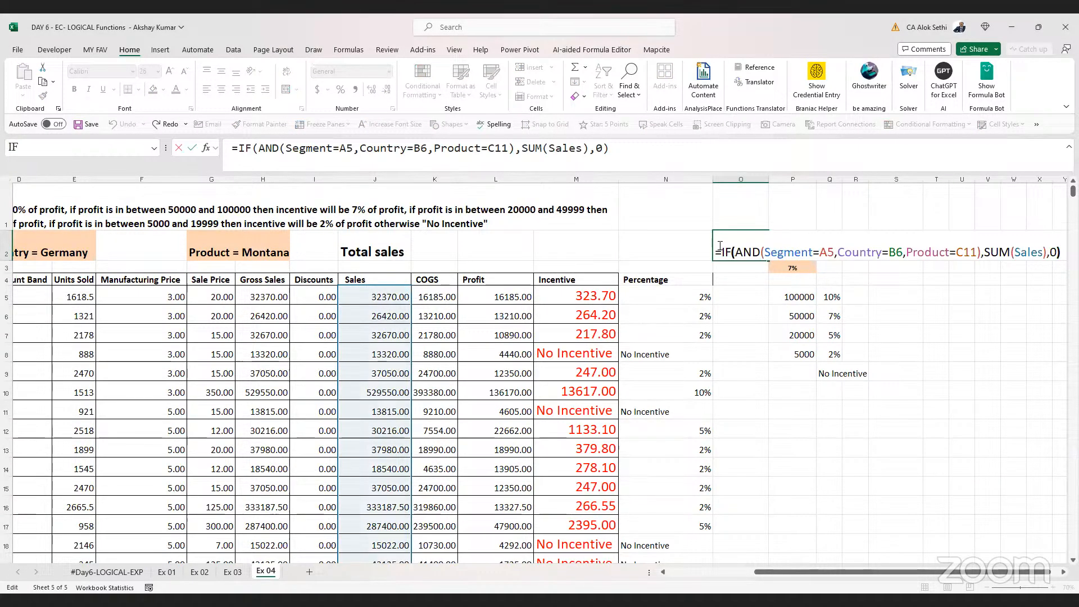
{"action": "key", "text": "Right"}
{"action": "key", "text": "Right"}
{"action": "key", "text": "Right"}
{"action": "key", "text": "Right"}
{"action": "key", "text": "Right"}
{"action": "key", "text": "Right"}
{"action": "key", "text": "Right"}
{"action": "key", "text": "Right"}
{"action": "key", "text": "Right"}
{"action": "key", "text": "Right"}
{"action": "key", "text": "Right"}
{"action": "key", "text": "Right"}
{"action": "key", "text": "shift+Right"}
{"action": "key", "text": "shift+Right"}
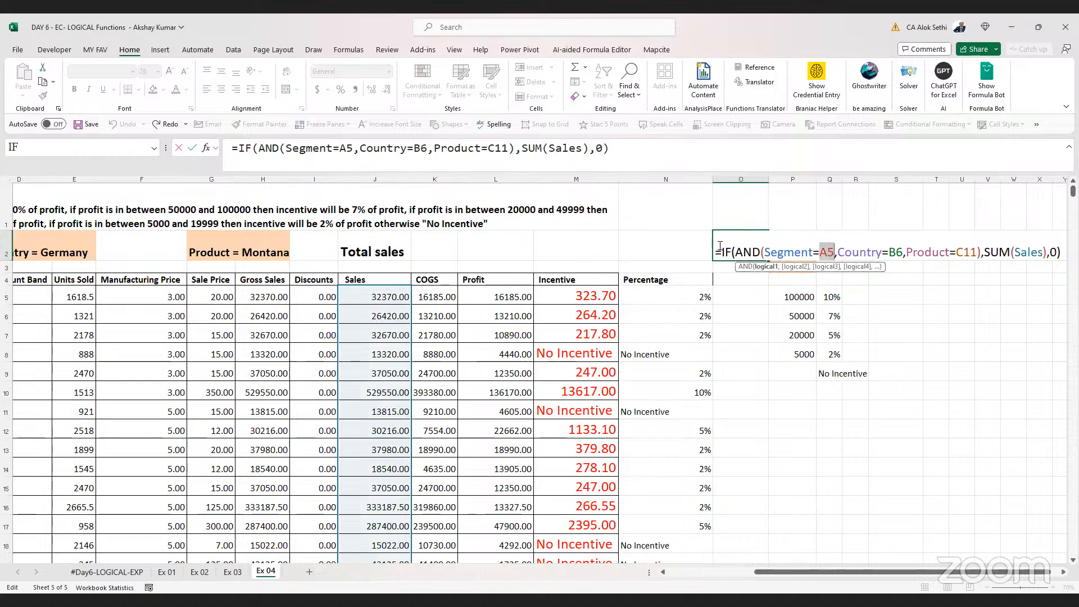
{"action": "key", "text": "F4"}
{"action": "key", "text": "Right"}
{"action": "key", "text": "Right"}
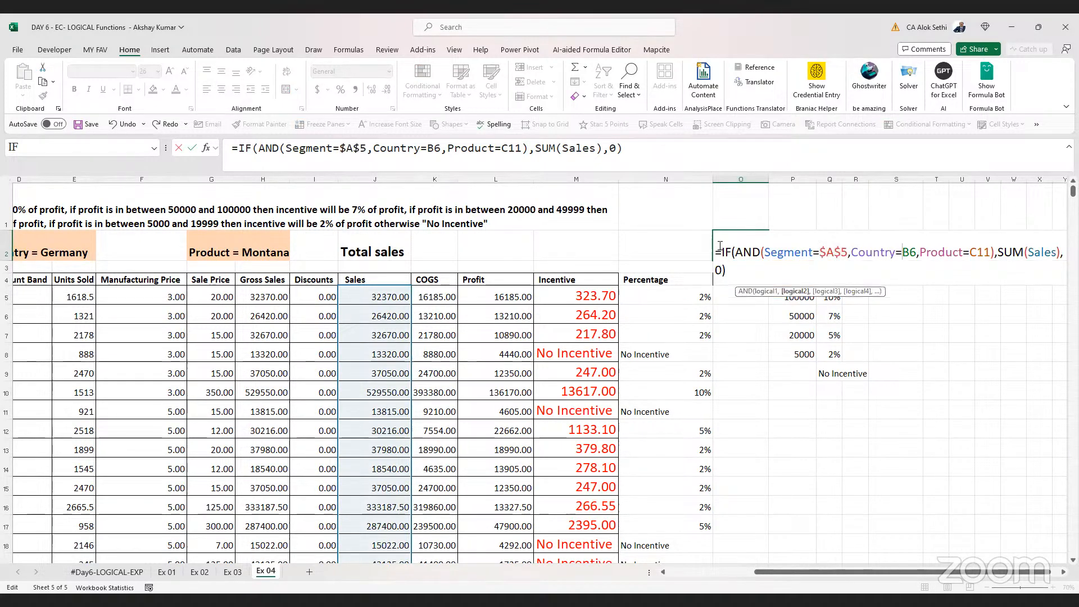
{"action": "key", "text": "Right"}
{"action": "key", "text": "shift+Right"}
{"action": "key", "text": "shift+Right"}
{"action": "key", "text": "shift+Right"}
{"action": "key", "text": "shift+Left"}
{"action": "key", "text": "F4"}
{"action": "key", "text": "Right"}
{"action": "key", "text": "Right"}
{"action": "key", "text": "Right"}
{"action": "key", "text": "Right"}
{"action": "key", "text": "Right"}
{"action": "key", "text": "Right"}
{"action": "key", "text": "Right"}
{"action": "key", "text": "Right"}
{"action": "key", "text": "Right"}
{"action": "key", "text": "shift+Right"}
{"action": "key", "text": "shift+Right"}
{"action": "key", "text": "shift+Right"}
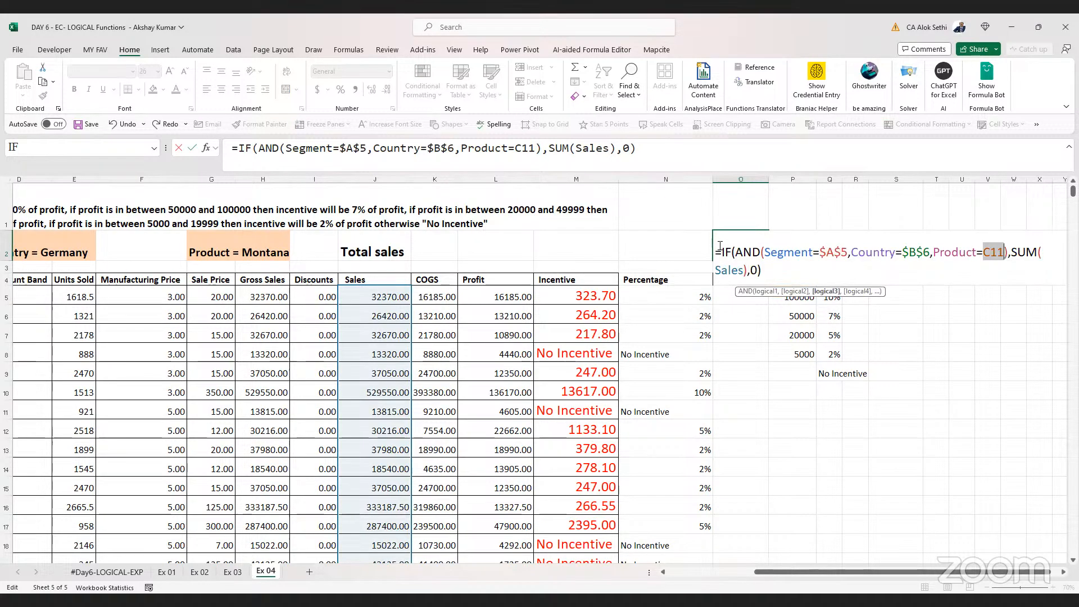
{"action": "key", "text": "F4"}
{"action": "key", "text": "ctrl+Return"}
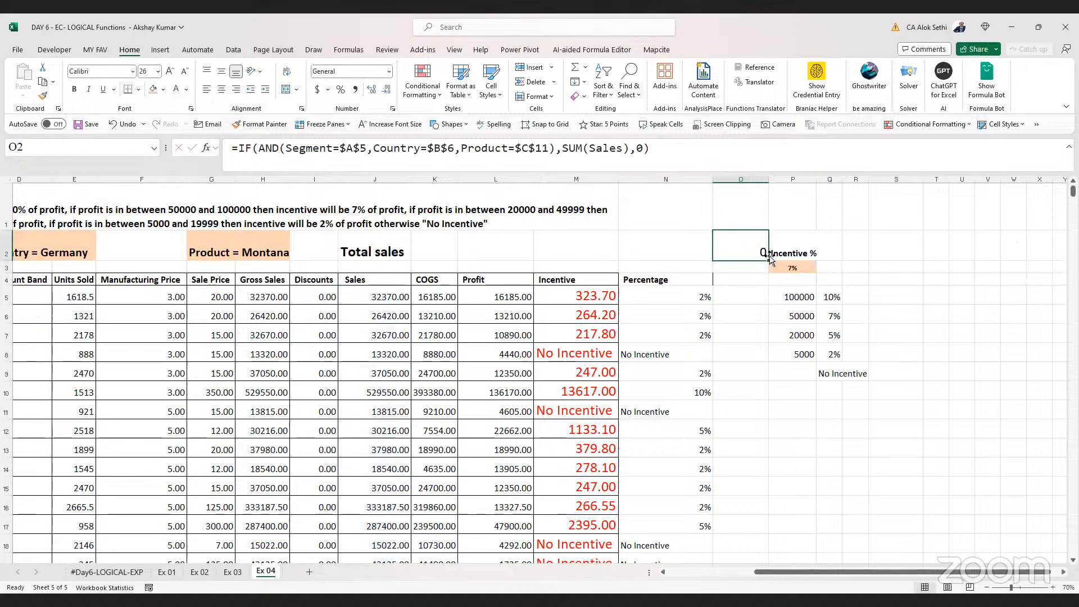
Fill the O2 formula down to O16, then clear O2:O16
{"action": "left_click_drag", "start_coordinate": [771, 258], "coordinate": [740, 507]}
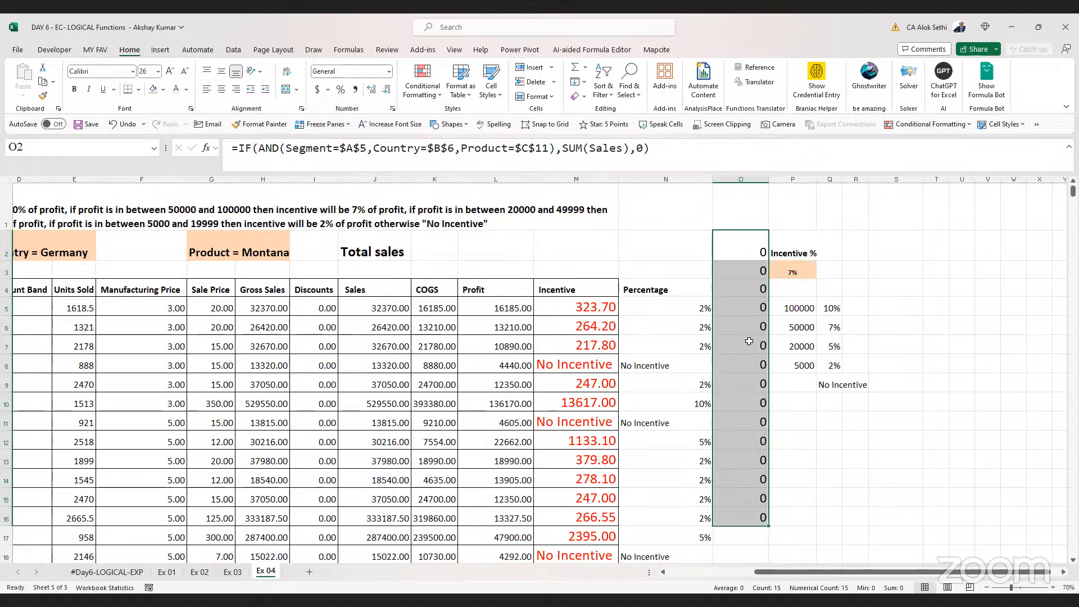
{"action": "key", "text": "Delete"}
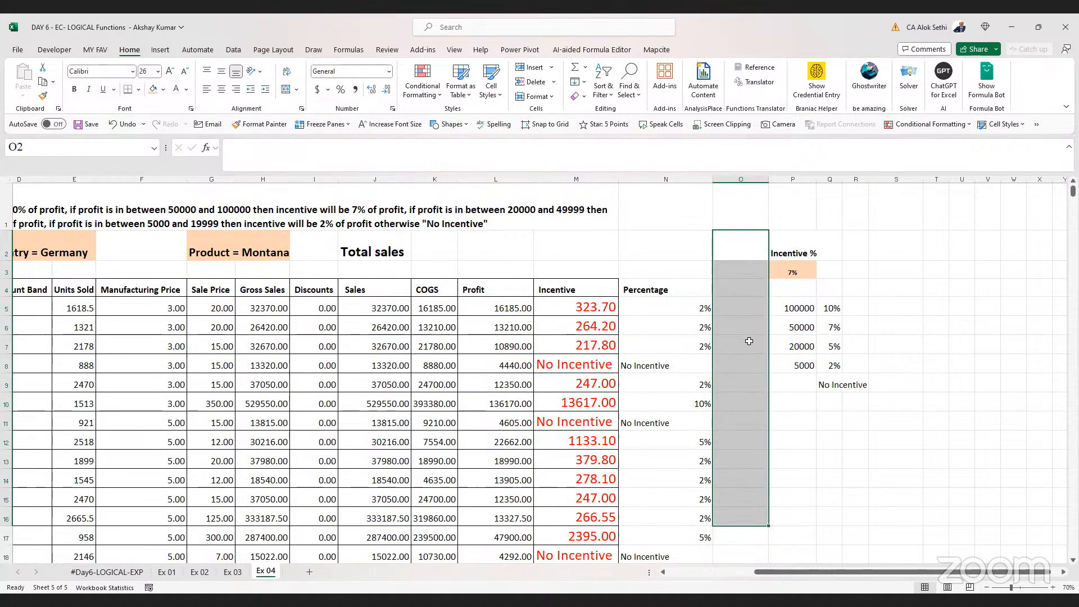
Open and review the nested IF incentive formula in M5
{"action": "scroll", "coordinate": [750, 341], "scroll_direction": "left", "scroll_amount": 4}
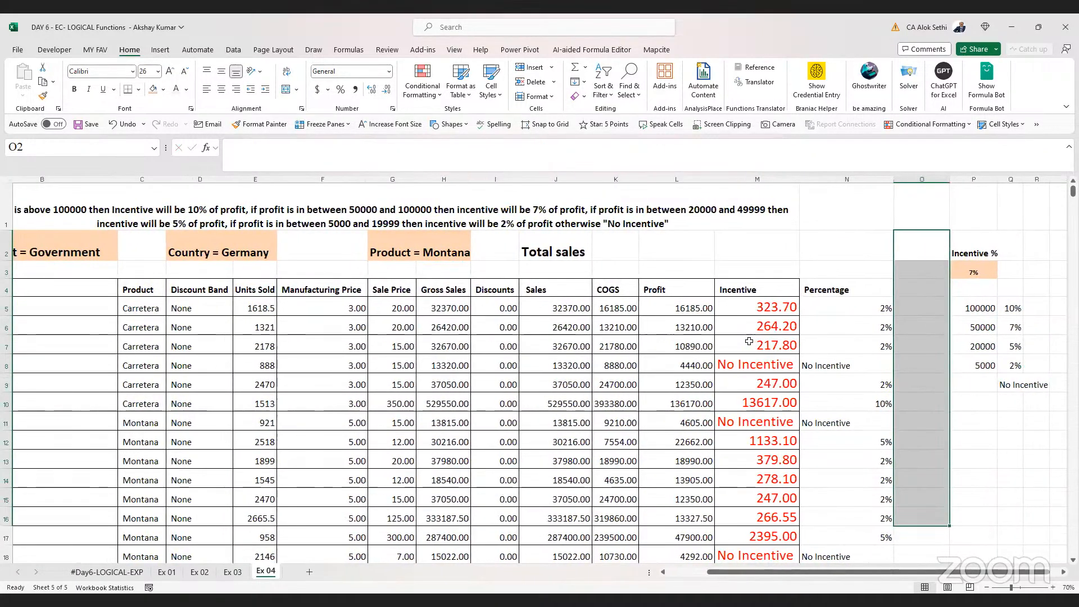
{"action": "scroll", "coordinate": [749, 342], "scroll_direction": "left", "scroll_amount": 3}
{"action": "scroll", "coordinate": [783, 341], "scroll_direction": "right", "scroll_amount": 1}
{"action": "scroll", "coordinate": [783, 342], "scroll_direction": "left", "scroll_amount": 2}
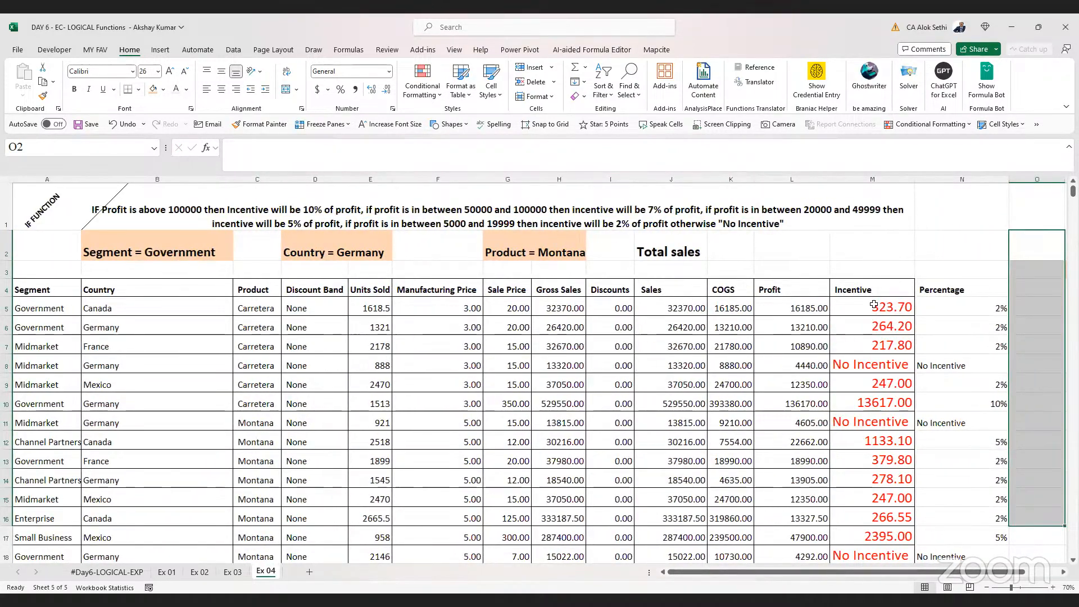
{"action": "left_click", "coordinate": [873, 304]}
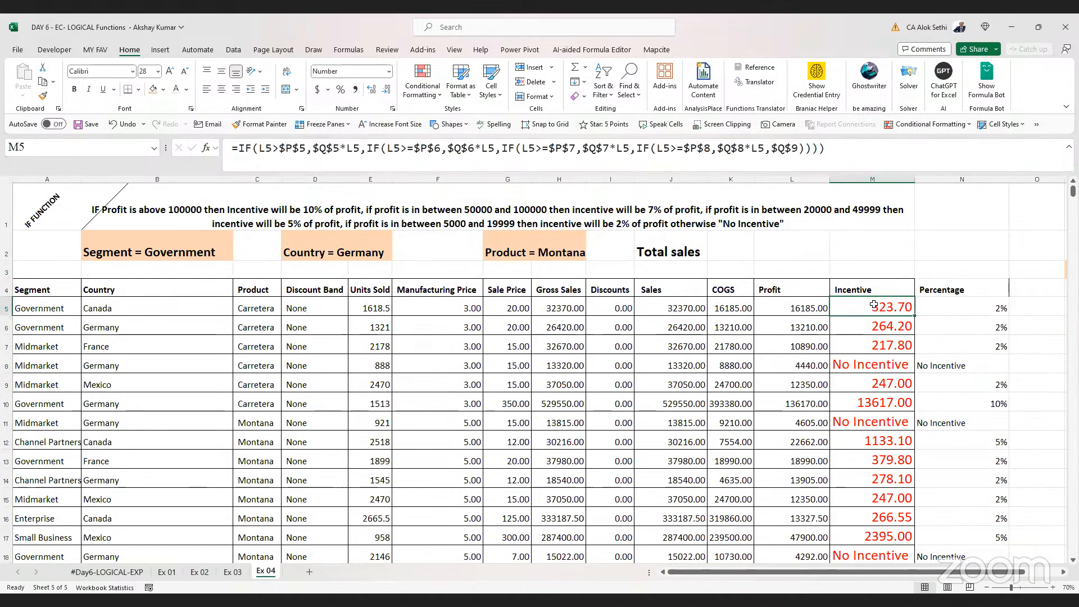
{"action": "double_click", "coordinate": [874, 305]}
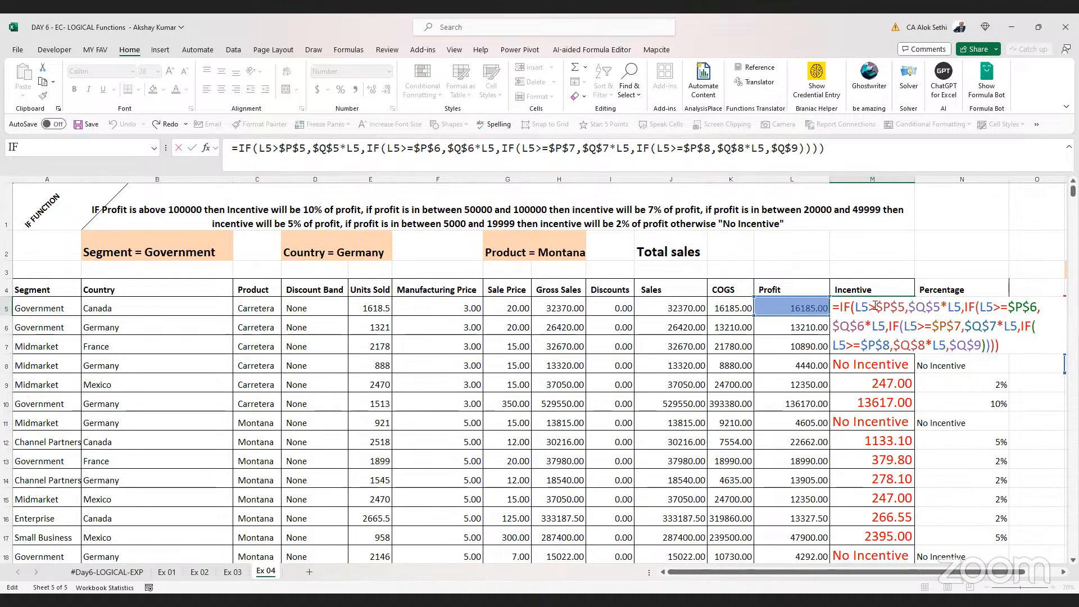
{"action": "key", "text": "ctrl+Return"}
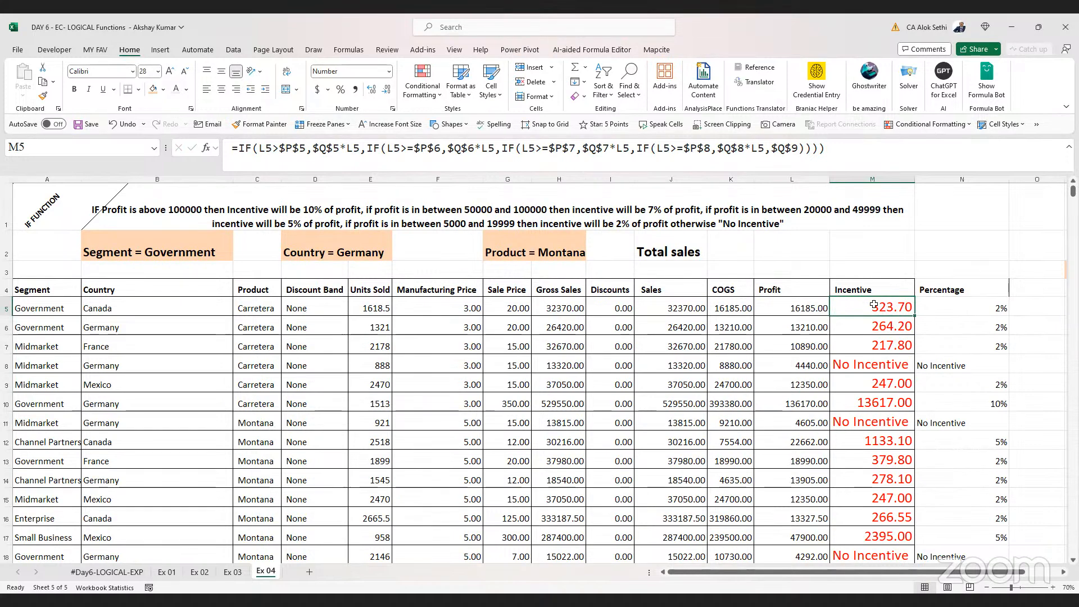
{"action": "double_click", "coordinate": [874, 305]}
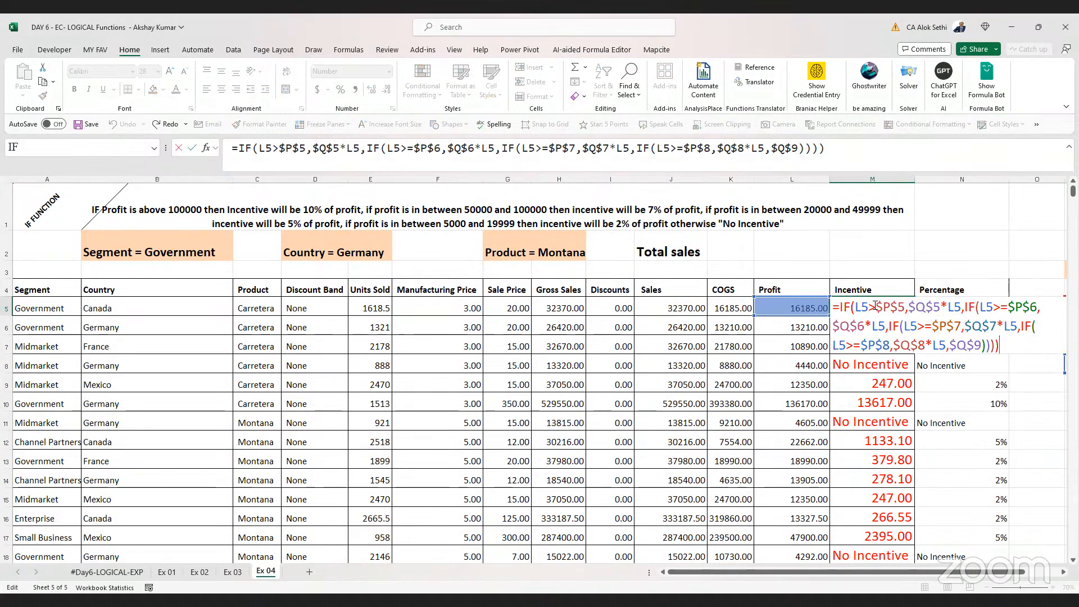
{"action": "key", "text": "ctrl+a"}
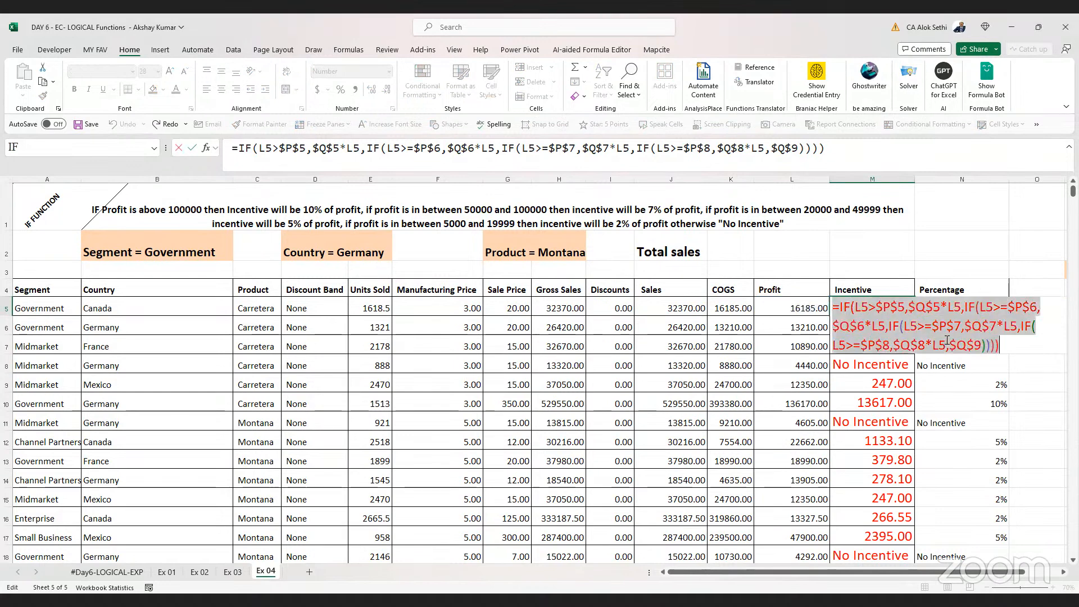
{"action": "key", "text": "Return"}
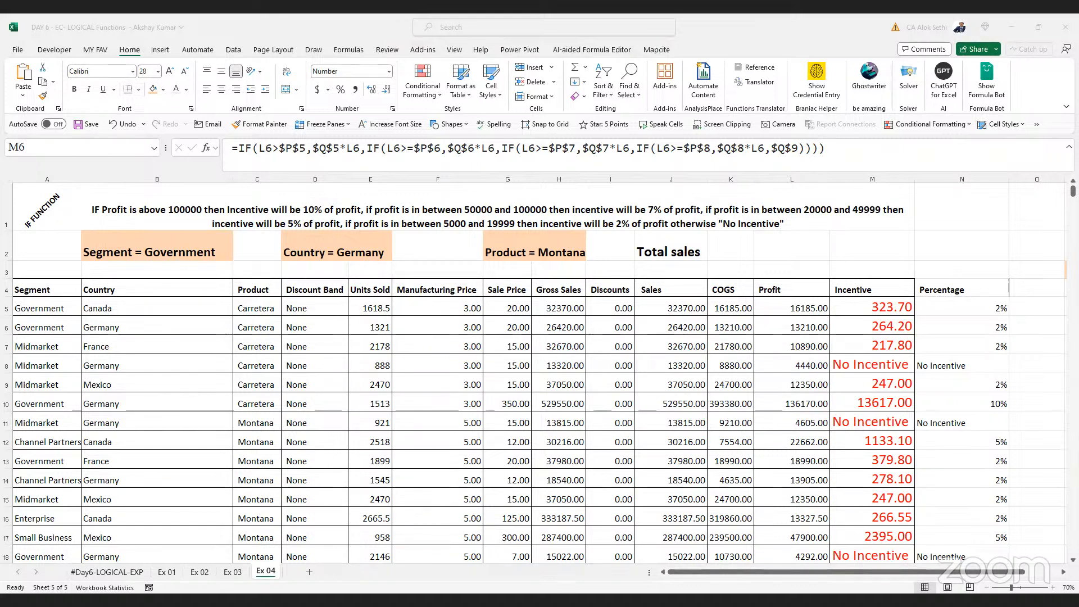
Fill the M5 formula down into M6, then clear M5
{"action": "left_click", "coordinate": [888, 301]}
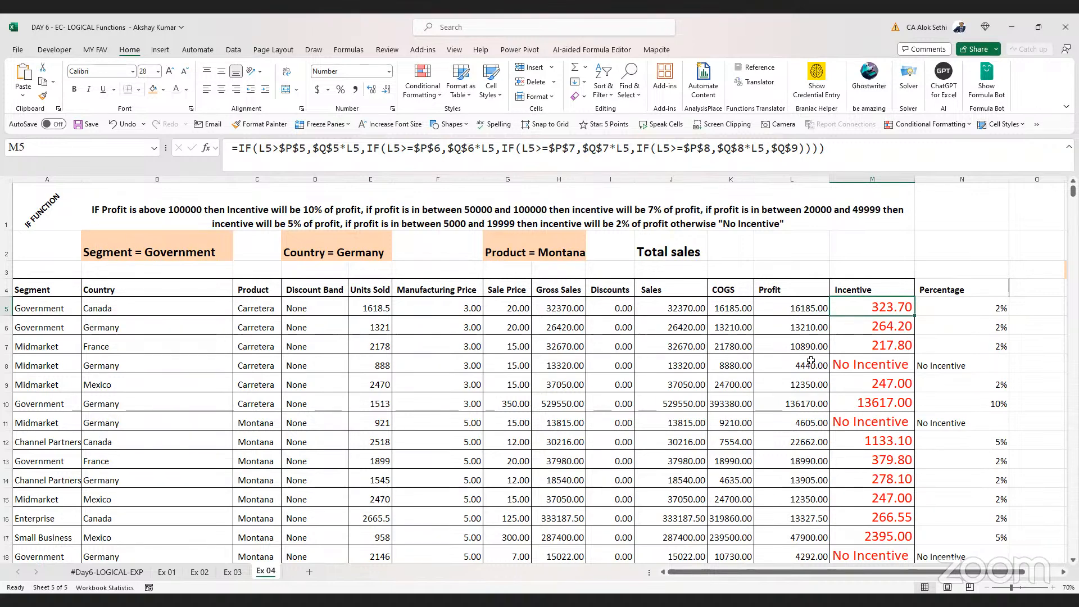
{"action": "key", "text": "shift+Down"}
{"action": "key", "text": "ctrl+d"}
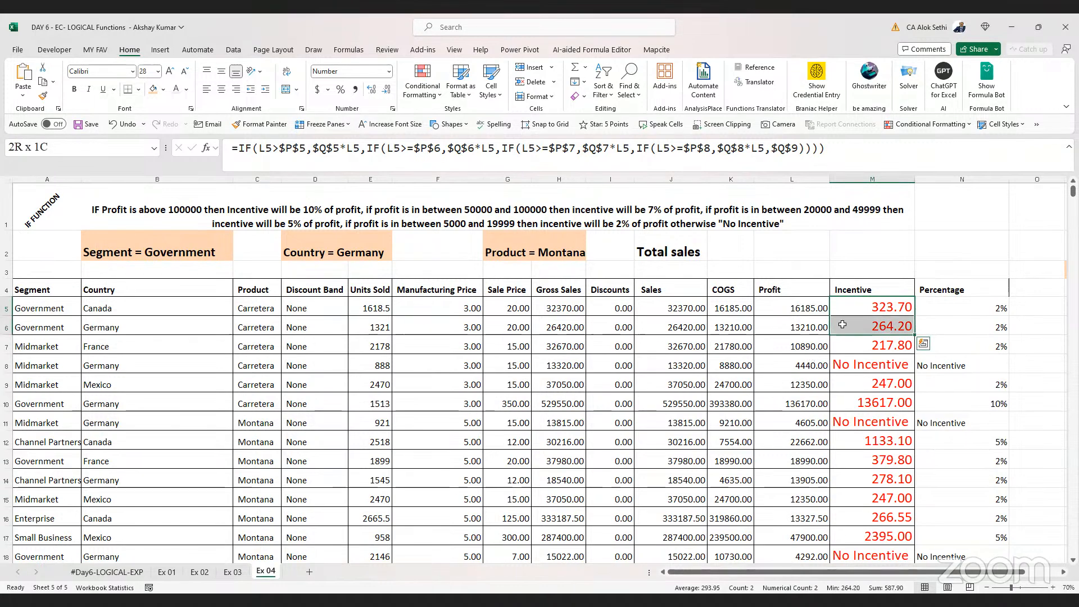
{"action": "key", "text": "Up"}
{"action": "key", "text": "Down"}
{"action": "key", "text": "Delete"}
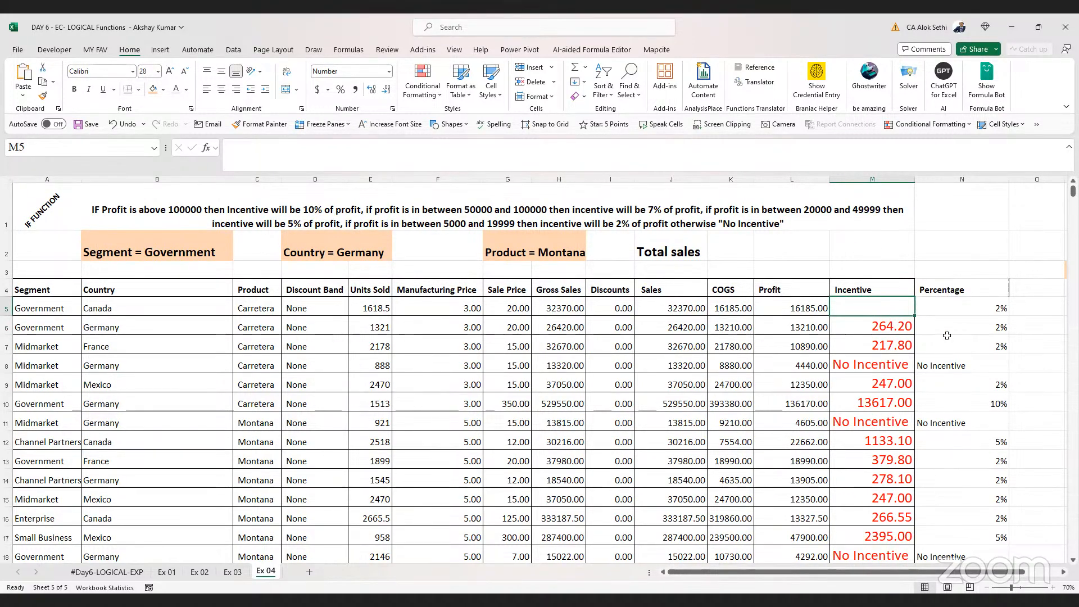
Label the incentive lookup table headers Bonus in Q4 and Profit in P4
{"action": "scroll", "coordinate": [948, 335], "scroll_direction": "right", "scroll_amount": 2}
{"action": "scroll", "coordinate": [947, 336], "scroll_direction": "right", "scroll_amount": 2}
{"action": "left_click", "coordinate": [880, 308]}
{"action": "key", "text": "Right"}
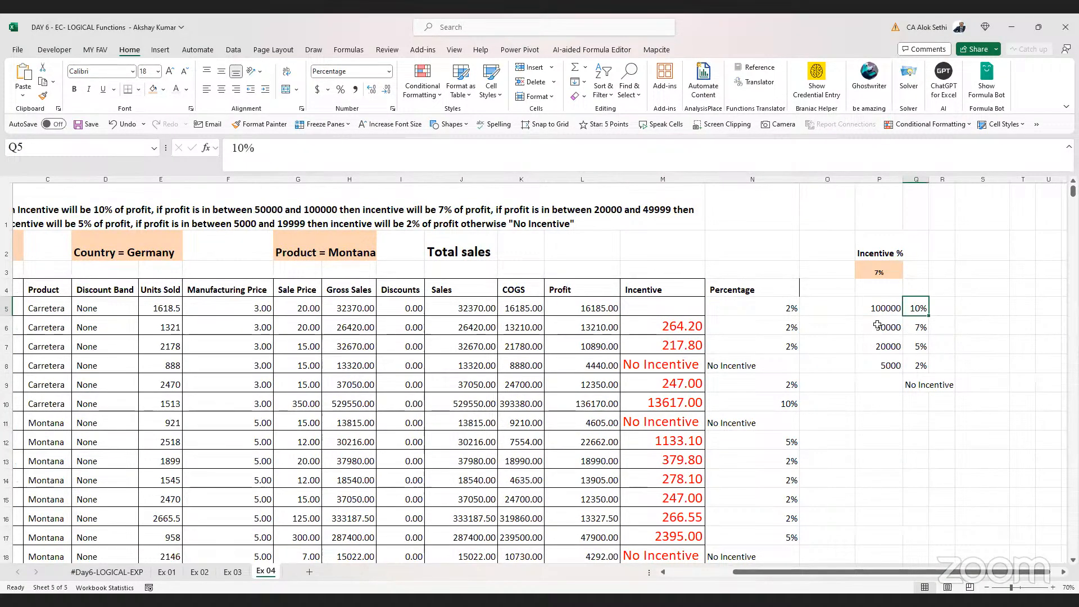
{"action": "key", "text": "Up"}
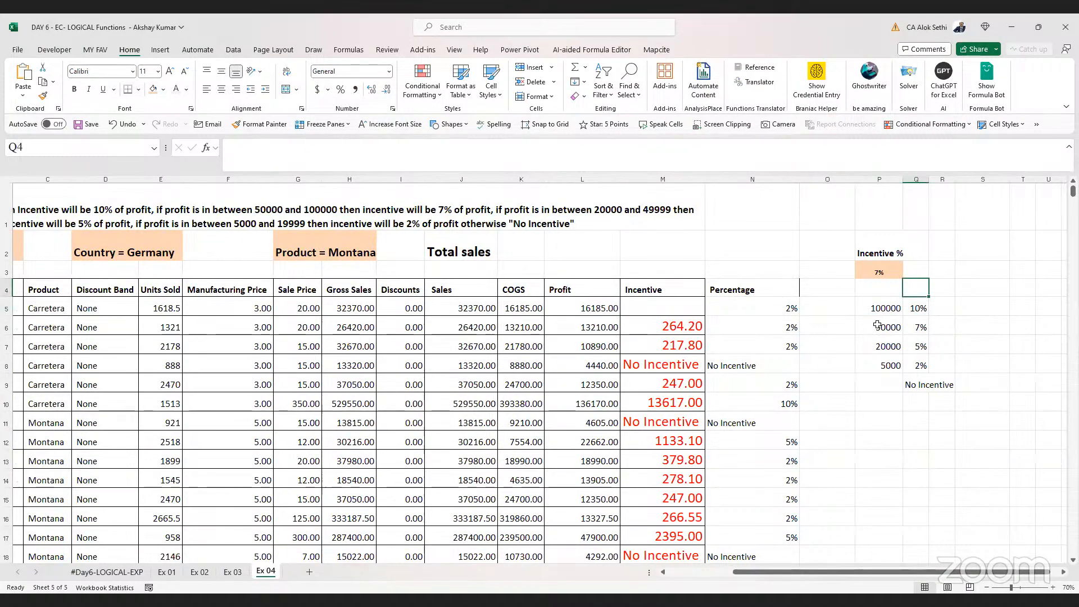
{"action": "type", "text": "Bonus"}
{"action": "key", "text": "Left"}
{"action": "type", "text": "Prof"}
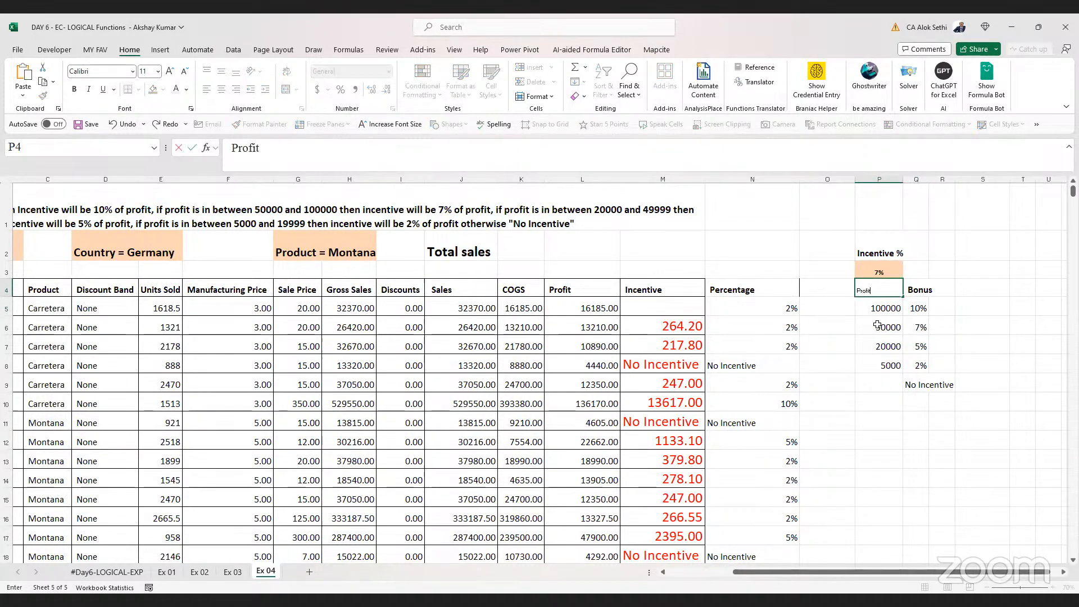
{"action": "type", "text": "it"}
{"action": "key", "text": "Return"}
Insert a new column before the Incentive column and undo the insertion
{"action": "key", "text": "Down"}
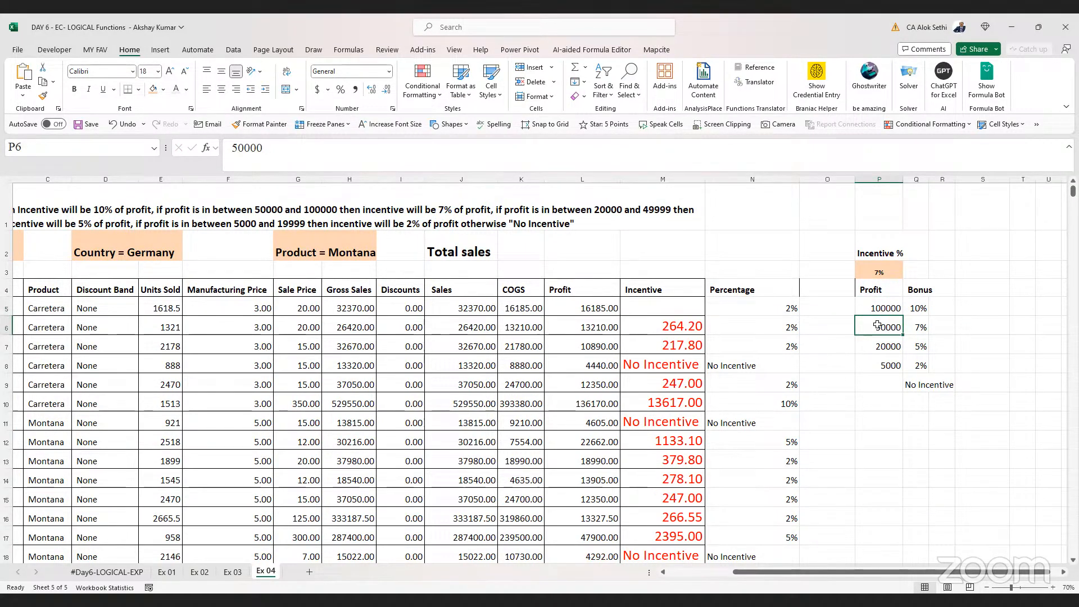
{"action": "key", "text": "Up"}
{"action": "key", "text": "Left"}
{"action": "key", "text": "Left"}
{"action": "key", "text": "Left"}
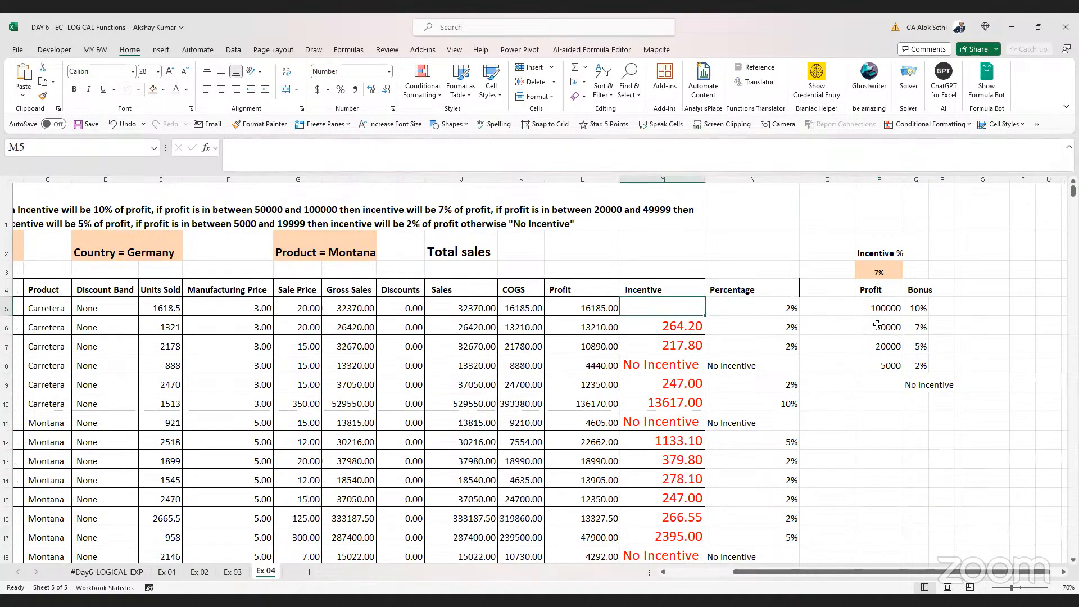
{"action": "left_click", "coordinate": [664, 178]}
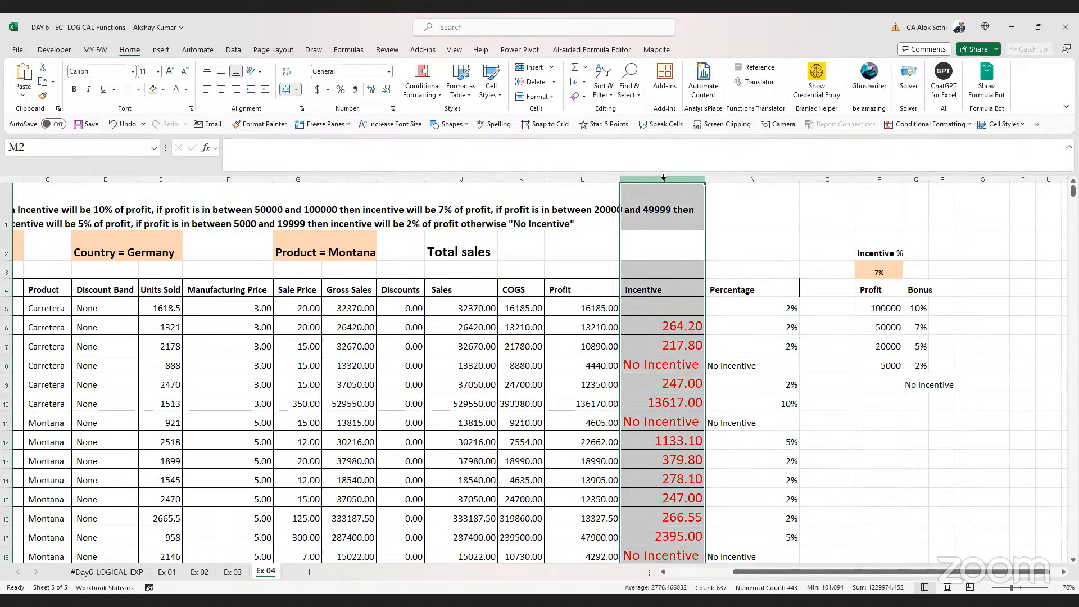
{"action": "key", "text": "ctrl+shift+plus"}
{"action": "key", "text": "Down"}
{"action": "key", "text": "Down"}
{"action": "key", "text": "Down"}
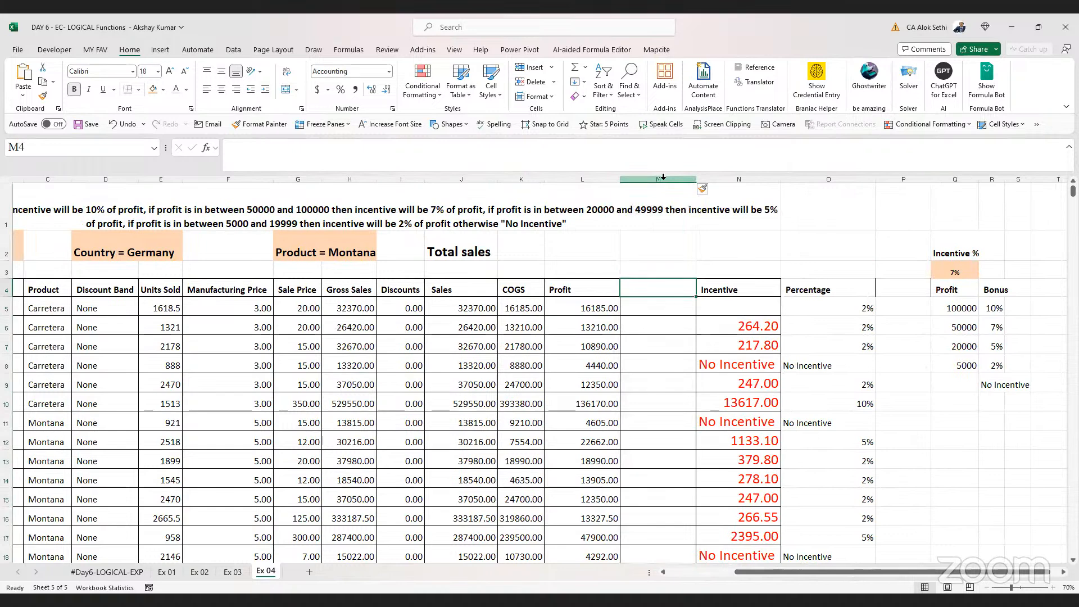
{"action": "key", "text": "Right"}
{"action": "key", "text": "Left"}
{"action": "key", "text": "Right"}
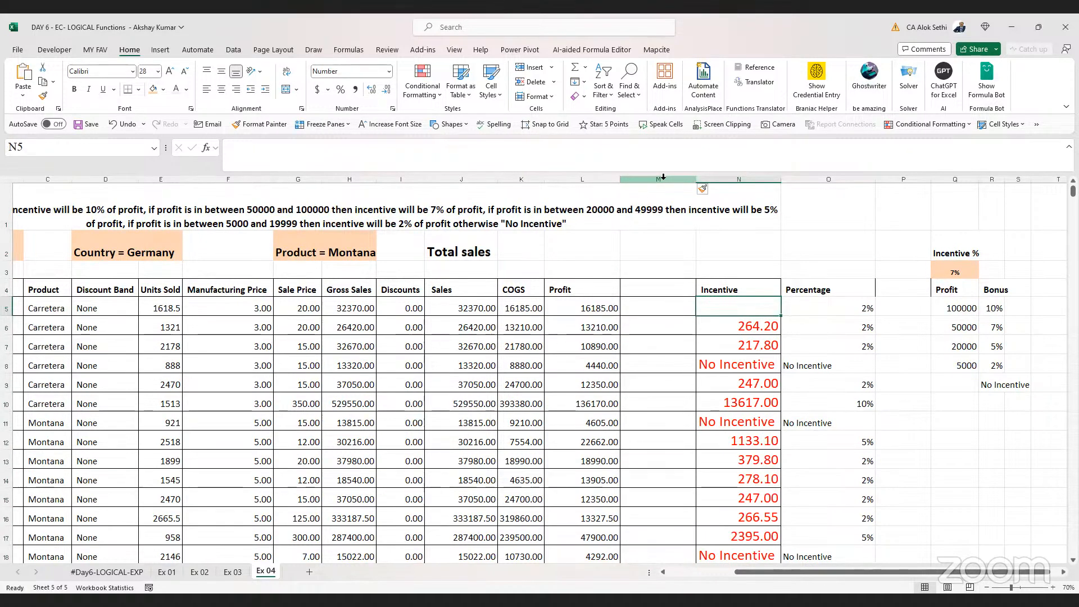
{"action": "key", "text": "ctrl+z"}
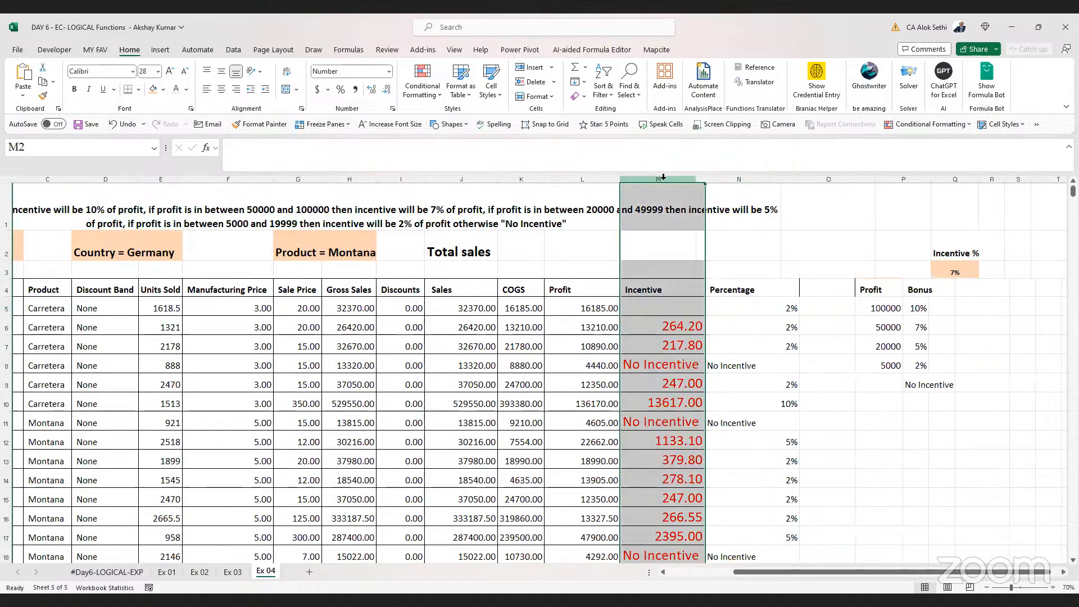
Clear the Incentive formulas from M6 down to the end of the column
{"action": "key", "text": "Down"}
{"action": "key", "text": "Down"}
{"action": "key", "text": "Down"}
{"action": "key", "text": "Down"}
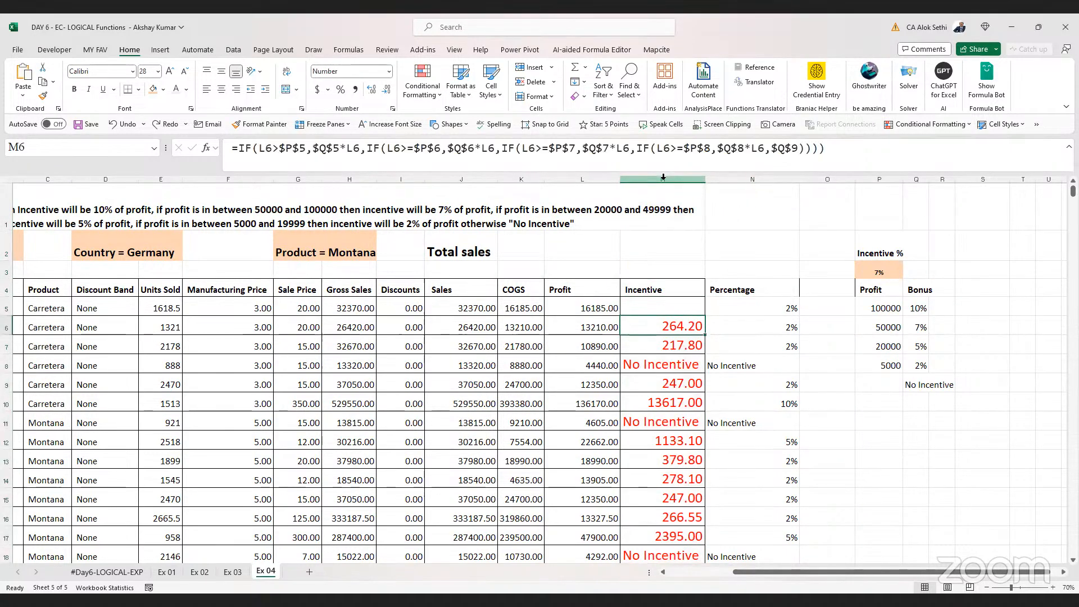
{"action": "key", "text": "ctrl+shift+Down"}
{"action": "key", "text": "Delete"}
{"action": "key", "text": "Up"}
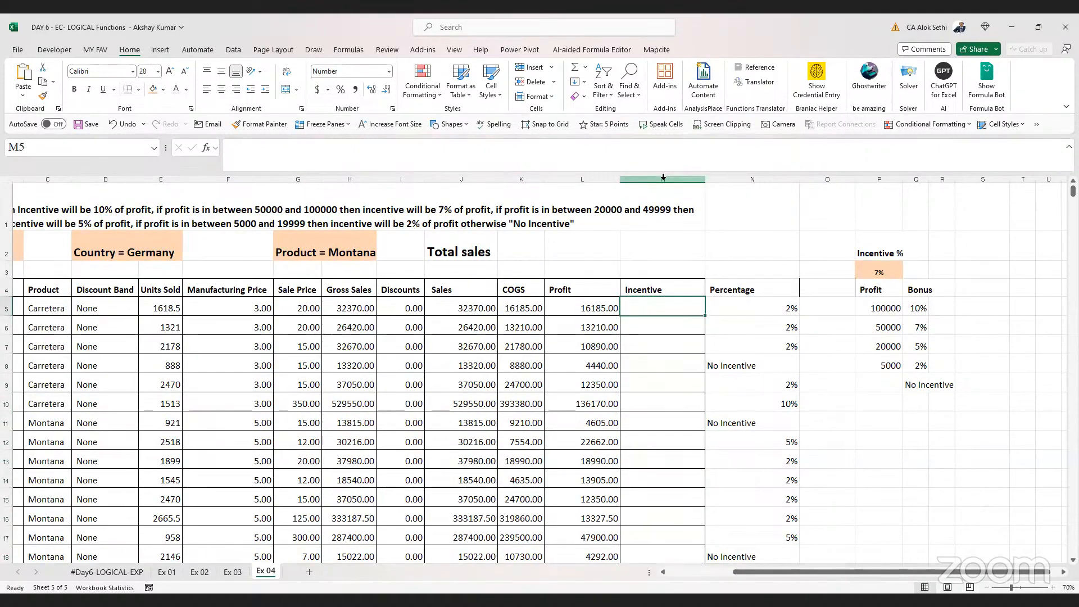
{"action": "type", "text": "="}
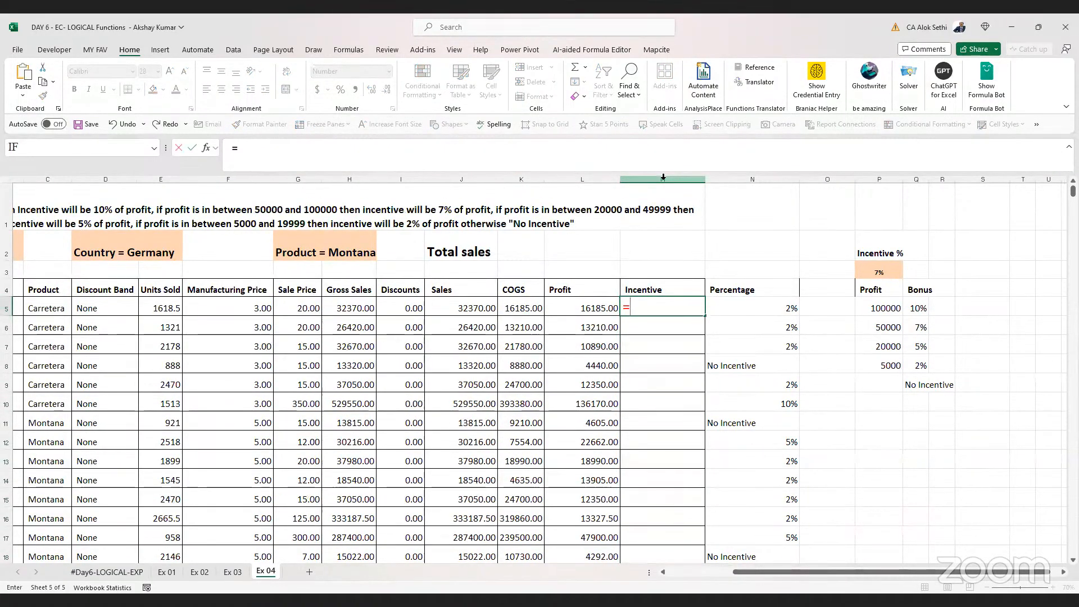
{"action": "type", "text": "vlookup("}
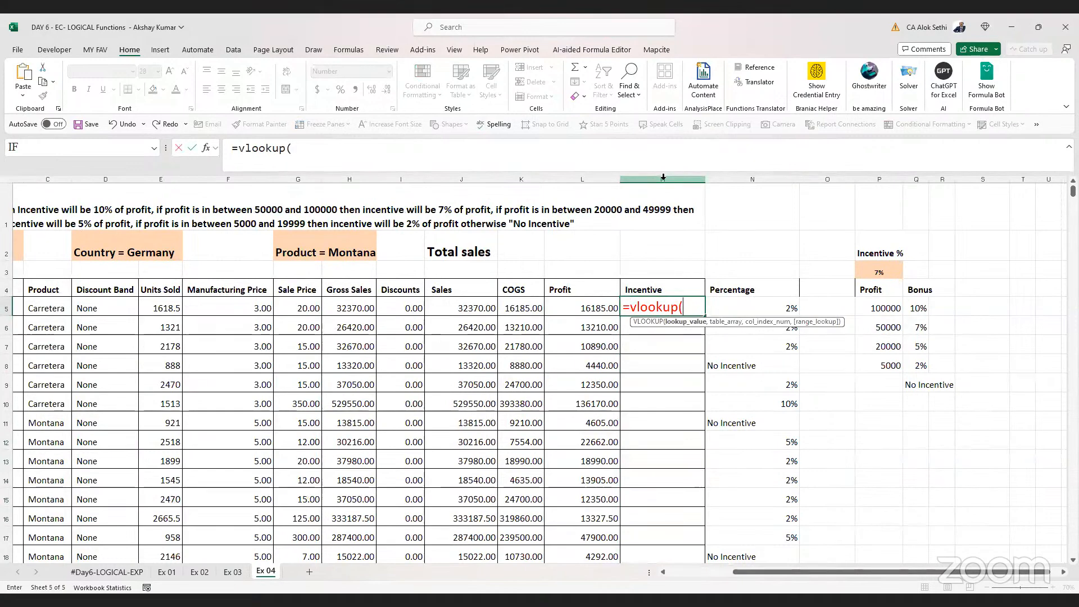
{"action": "key", "text": "Escape"}
Turn on filters for the data table and open the Sales column's filter list, then close it
{"action": "key", "text": "Left"}
{"action": "key", "text": "Left"}
{"action": "key", "text": "Left"}
{"action": "key", "text": "Left"}
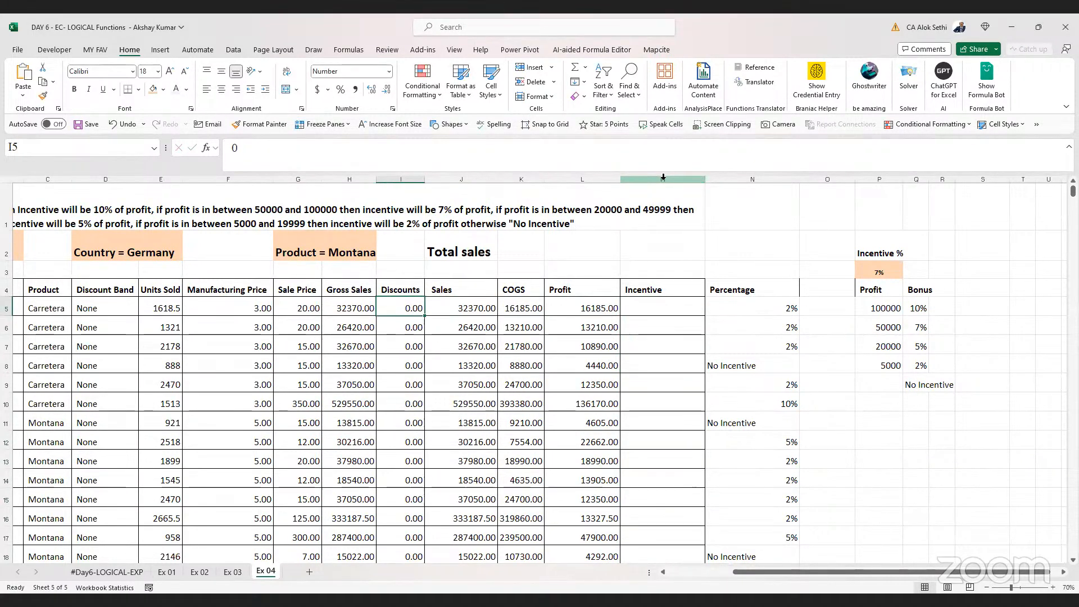
{"action": "key", "text": "Left"}
{"action": "key", "text": "Left"}
{"action": "key", "text": "Left"}
{"action": "key", "text": "Left"}
{"action": "key", "text": "Left"}
{"action": "key", "text": "Left"}
{"action": "key", "text": "Left"}
{"action": "key", "text": "Left"}
{"action": "key", "text": "Right"}
{"action": "key", "text": "ctrl+Right"}
{"action": "key", "text": "Left"}
{"action": "key", "text": "Left"}
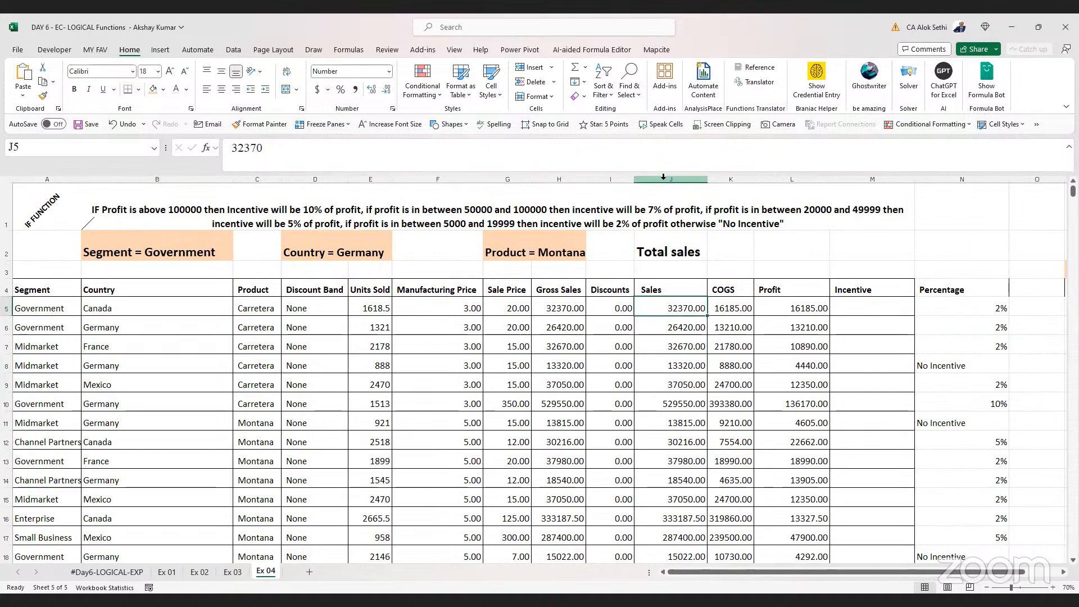
{"action": "key", "text": "Up"}
{"action": "key", "text": "ctrl+shift+l"}
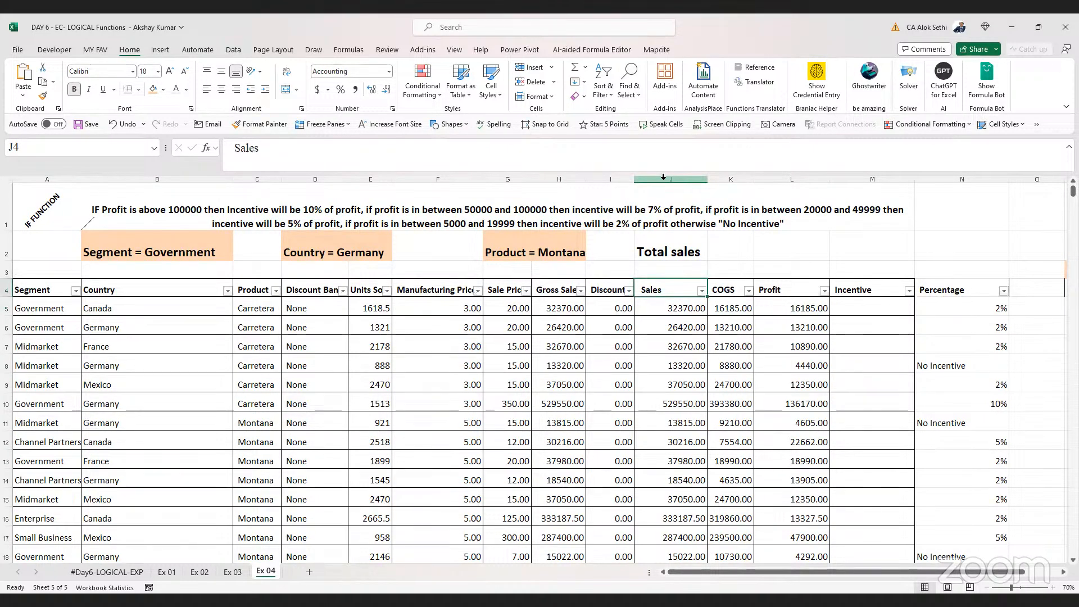
{"action": "key", "text": "alt+Down"}
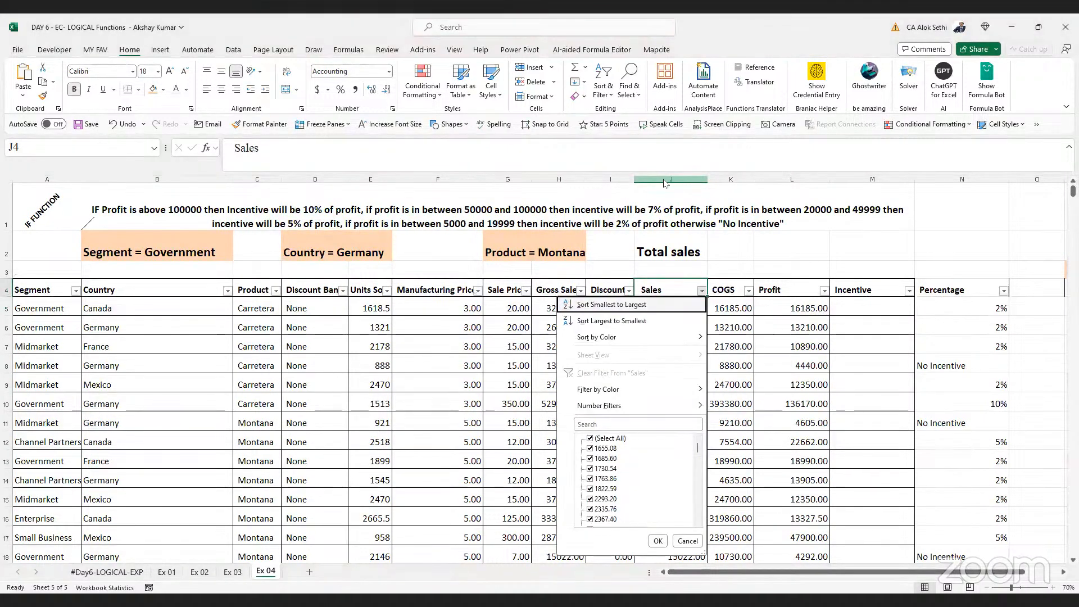
{"action": "key", "text": "Escape"}
{"action": "key", "text": "ctrl+Right"}
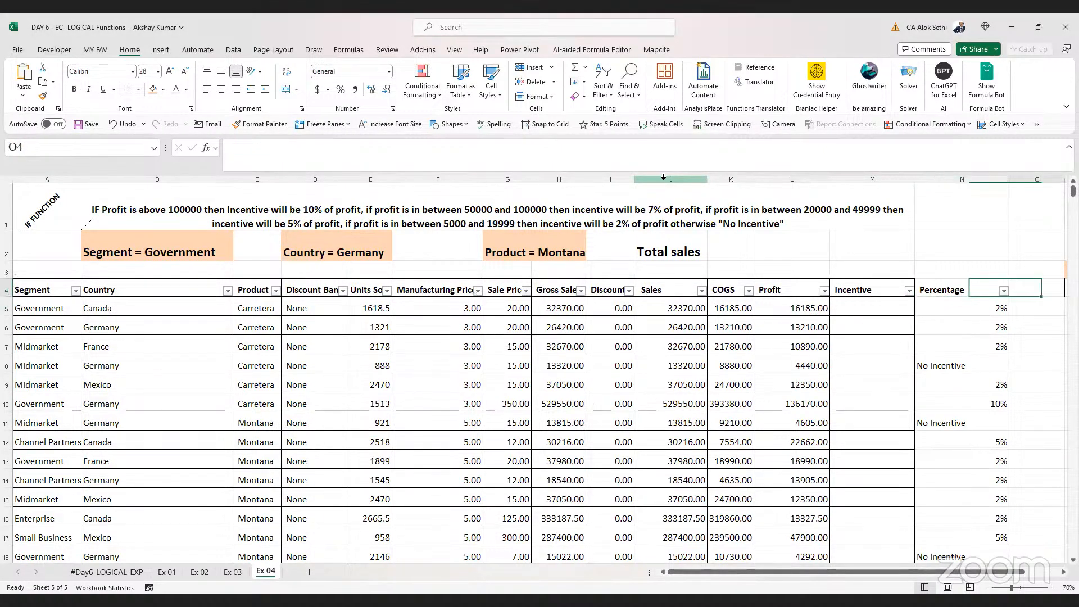
{"action": "key", "text": "ctrl+Right"}
{"action": "key", "text": "Right"}
{"action": "key", "text": "Left"}
{"action": "key", "text": "ctrl+Left"}
{"action": "key", "text": "Left"}
{"action": "key", "text": "Down"}
{"action": "type", "text": "="}
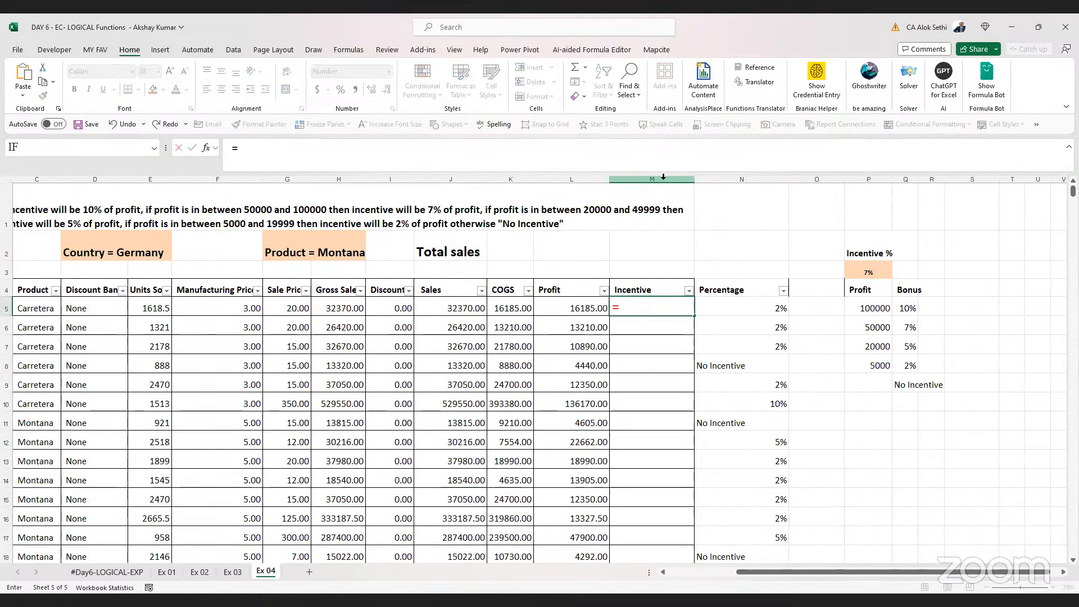
{"action": "type", "text": "vlookup("}
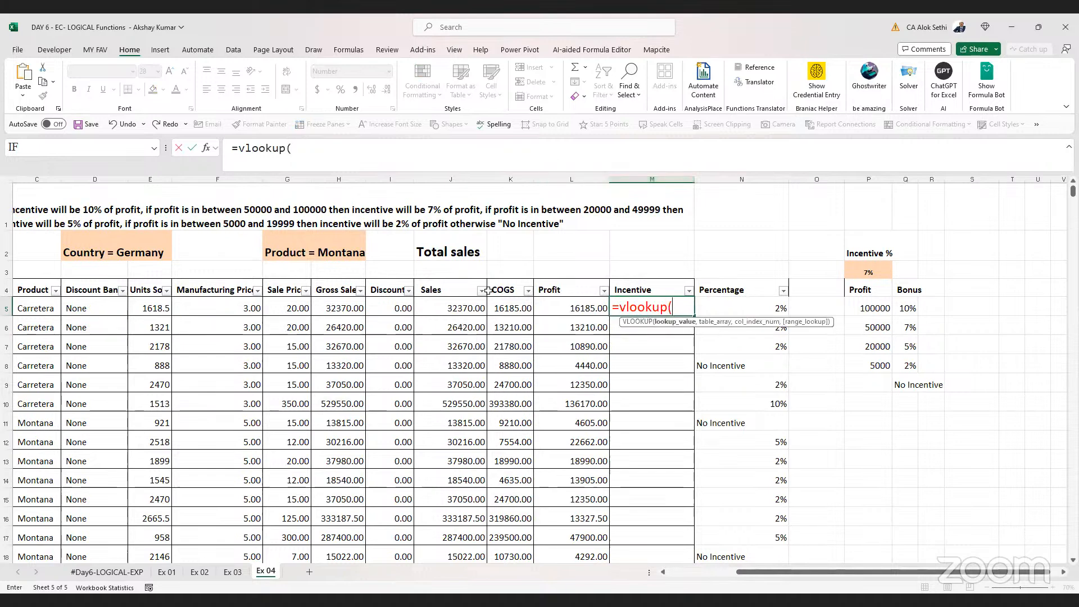
{"action": "left_click", "coordinate": [470, 314]}
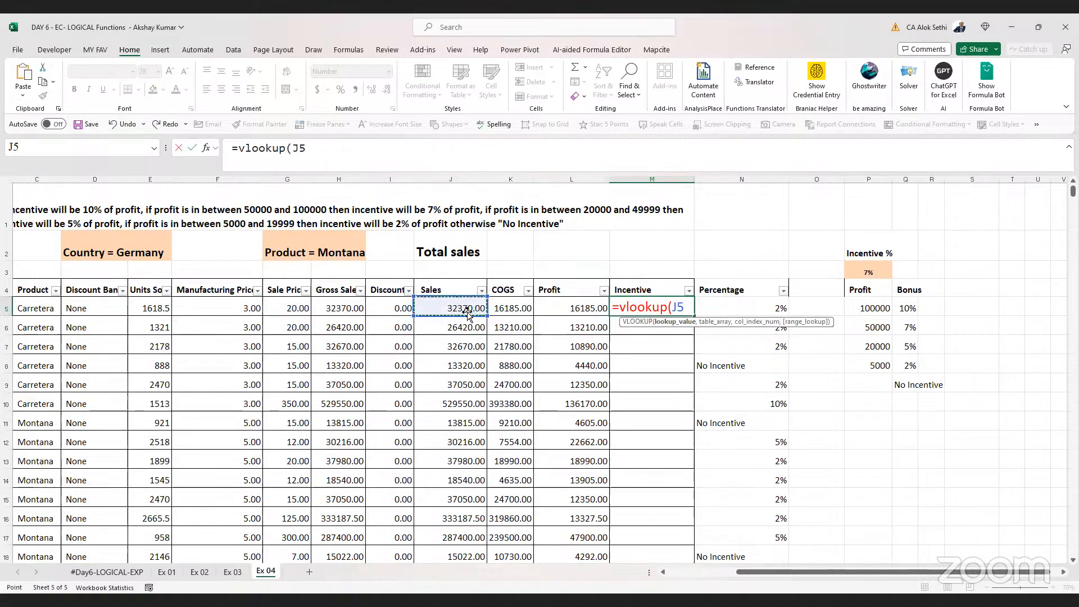
{"action": "key", "text": "BackSpace"}
{"action": "key", "text": "BackSpace"}
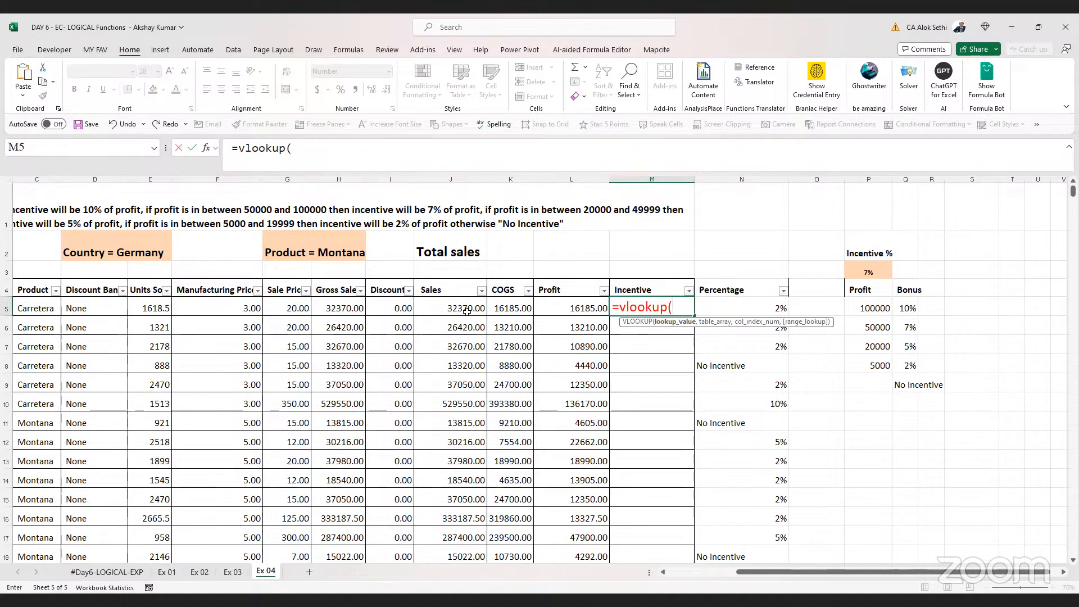
{"action": "left_click", "coordinate": [564, 310]}
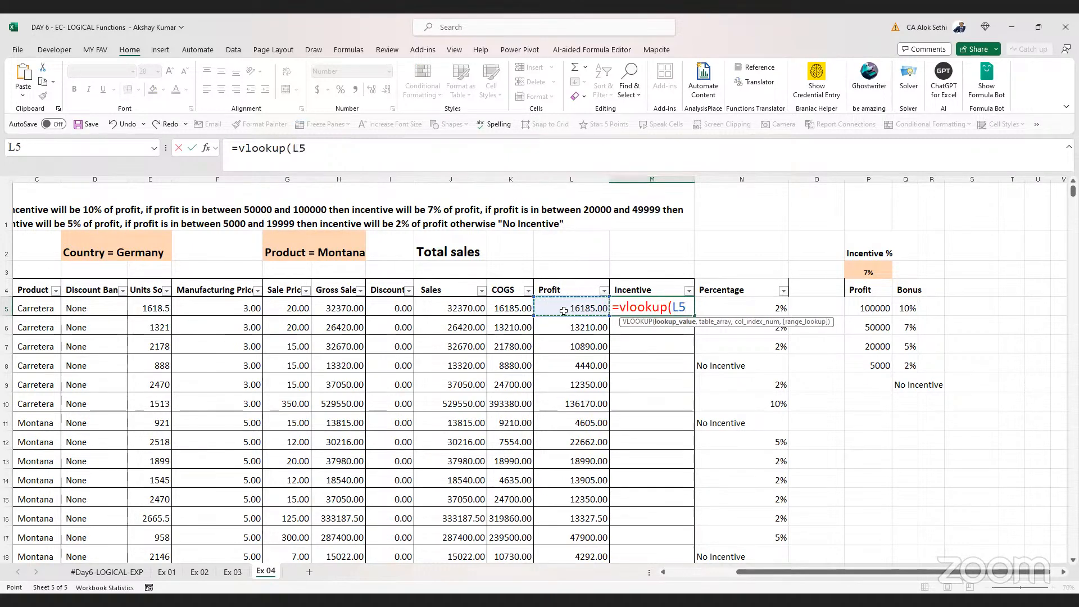
{"action": "key", "text": "Escape"}
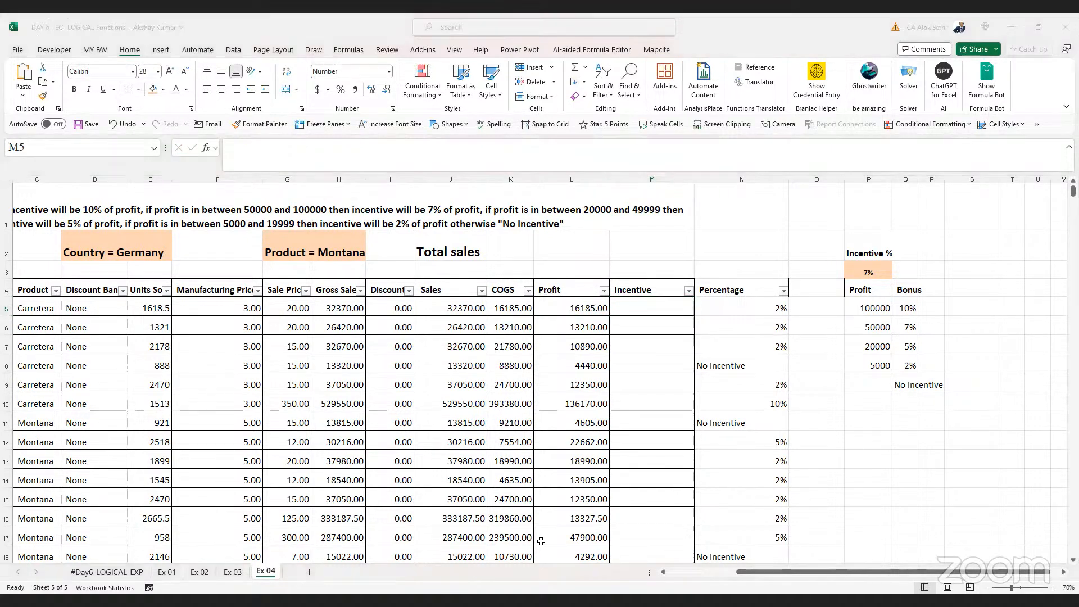
Insert a new column before the Incentive column and label its header Bonus
{"action": "scroll", "coordinate": [541, 541], "scroll_direction": "down", "scroll_amount": 1}
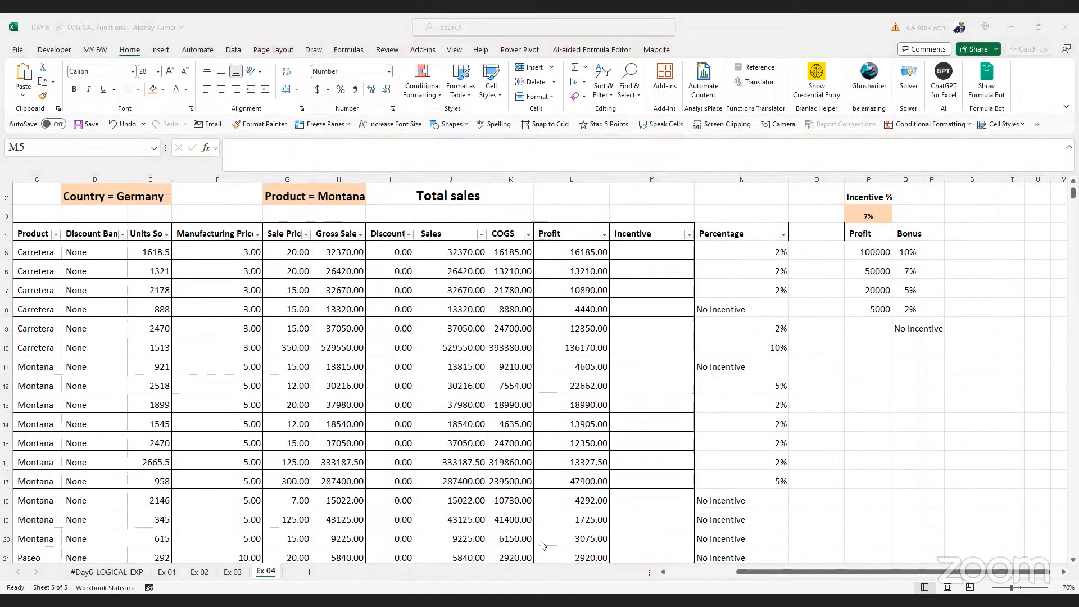
{"action": "scroll", "coordinate": [542, 543], "scroll_direction": "up", "scroll_amount": 1}
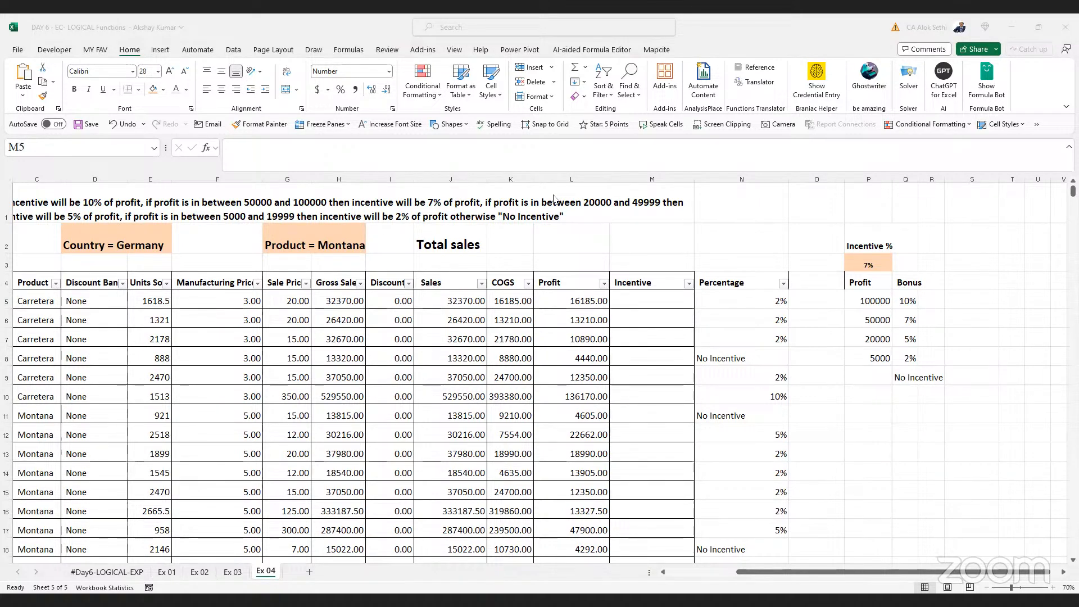
{"action": "left_click", "coordinate": [641, 301]}
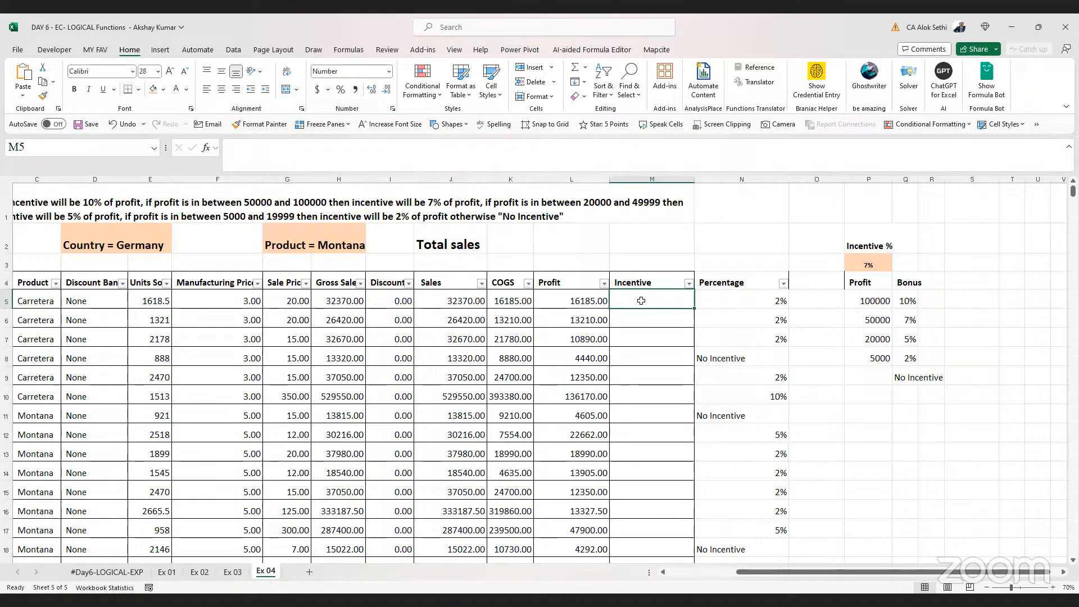
{"action": "left_click", "coordinate": [642, 175]}
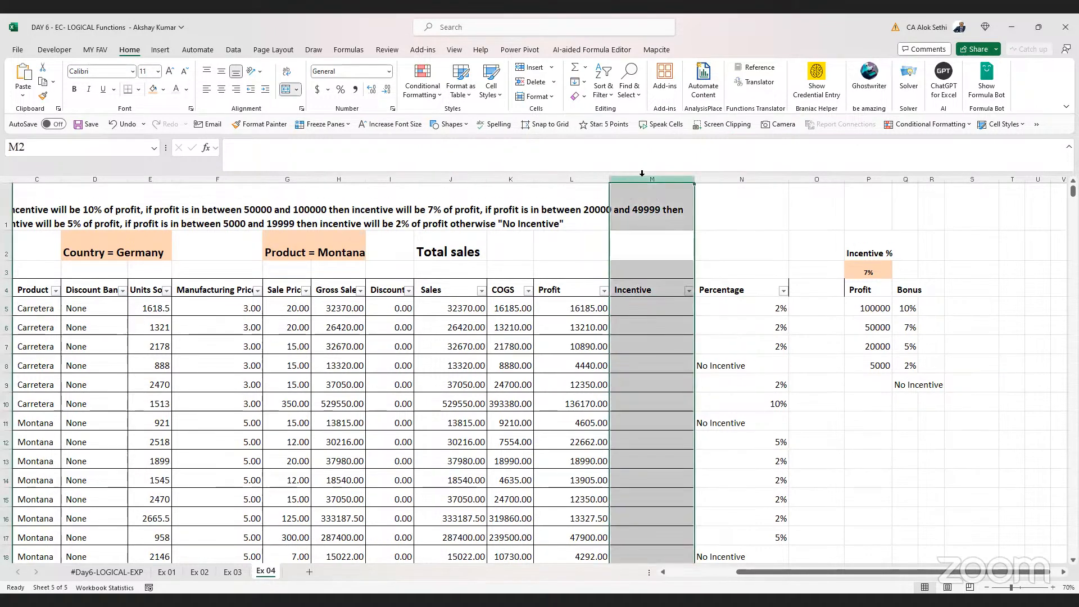
{"action": "key", "text": "ctrl+shift+plus"}
{"action": "key", "text": "Down"}
{"action": "key", "text": "Down"}
{"action": "key", "text": "Down"}
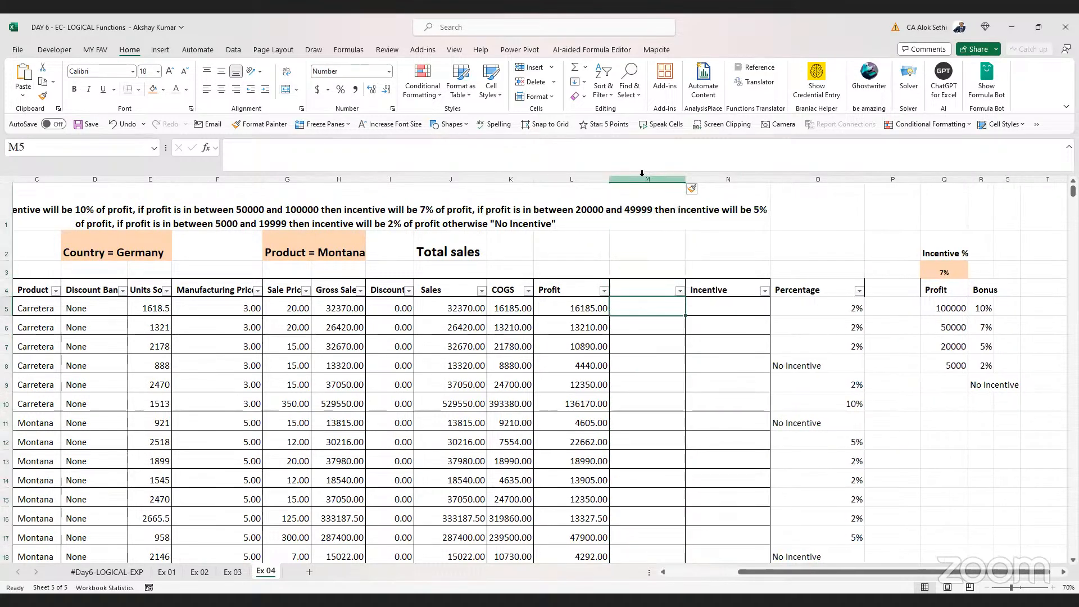
{"action": "key", "text": "Up"}
{"action": "type", "text": "Bonus"}
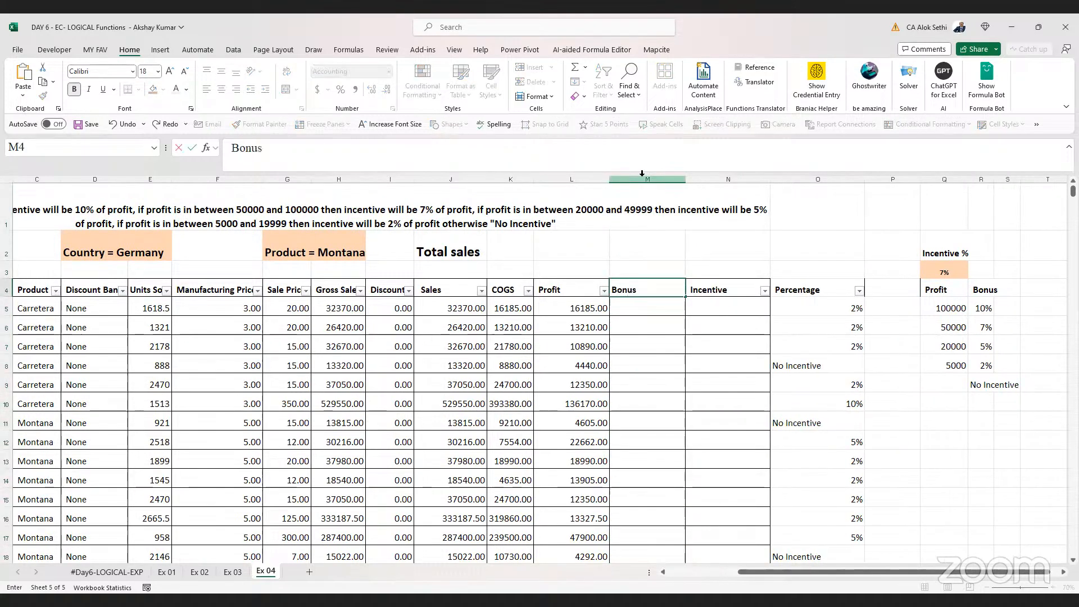
{"action": "key", "text": "Return"}
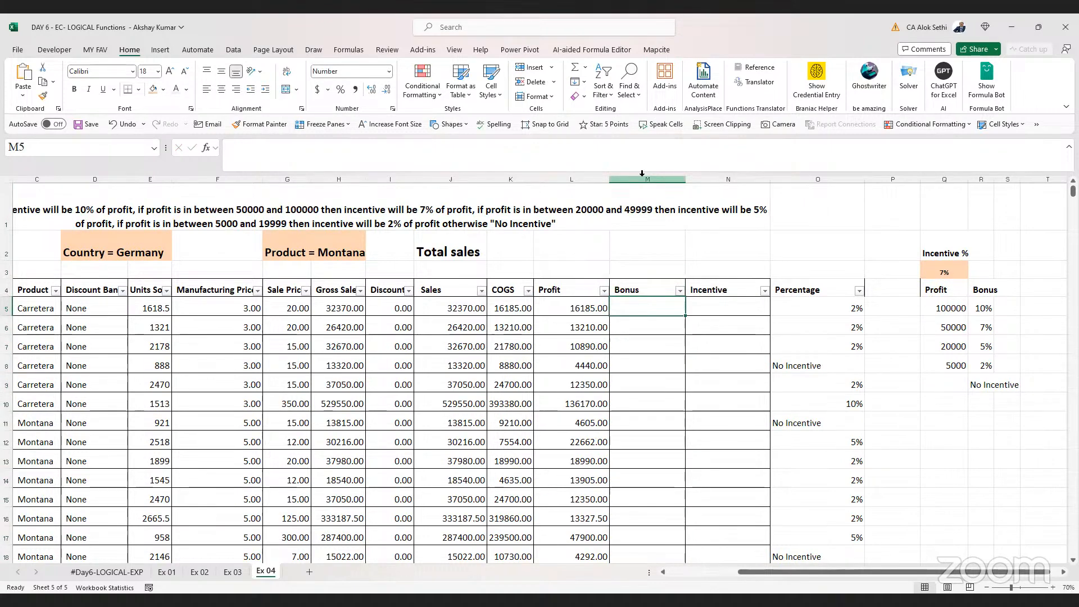
Enter a VLOOKUP in M5 that looks up the profit L5 in Q5:R8, returning column 2 with match type 0
{"action": "key", "text": "Right"}
{"action": "key", "text": "Right"}
{"action": "key", "text": "Right"}
{"action": "key", "text": "Right"}
{"action": "key", "text": "Right"}
{"action": "key", "text": "Down"}
{"action": "key", "text": "Right"}
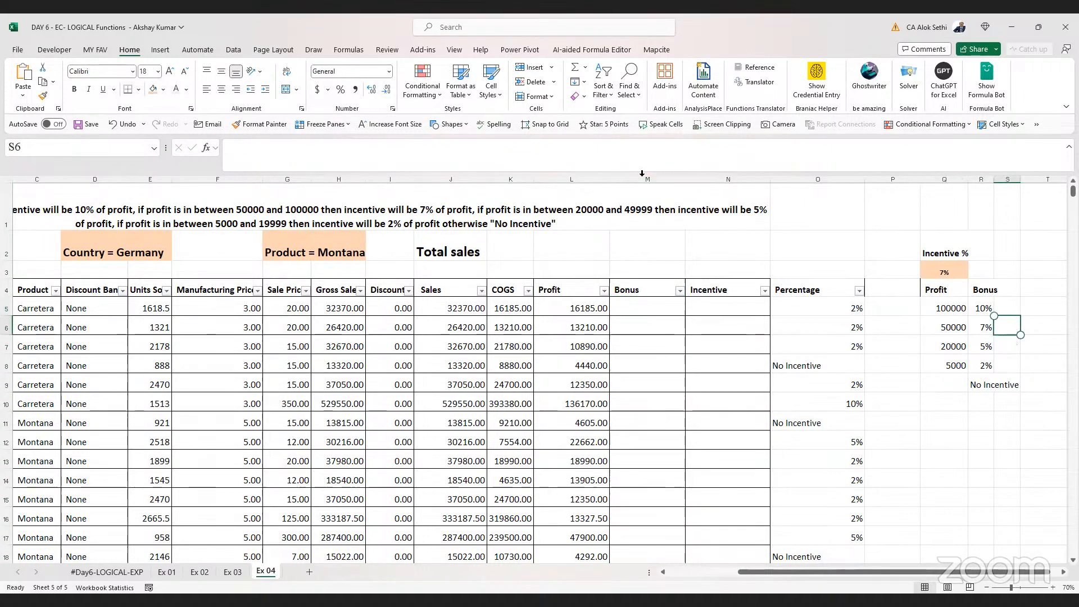
{"action": "left_click", "coordinate": [646, 303]}
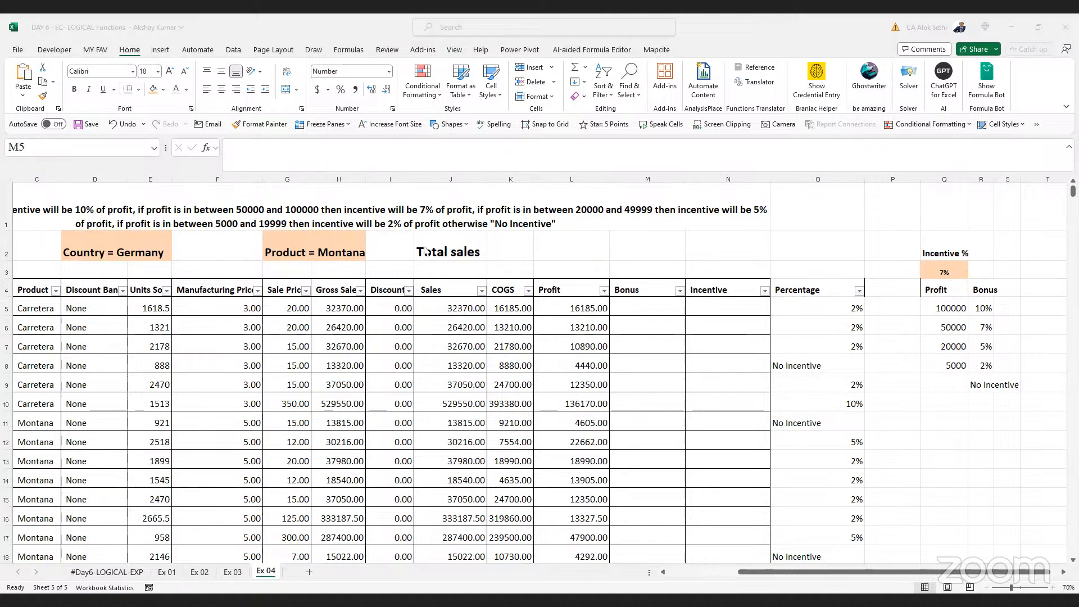
{"action": "left_click", "coordinate": [638, 307]}
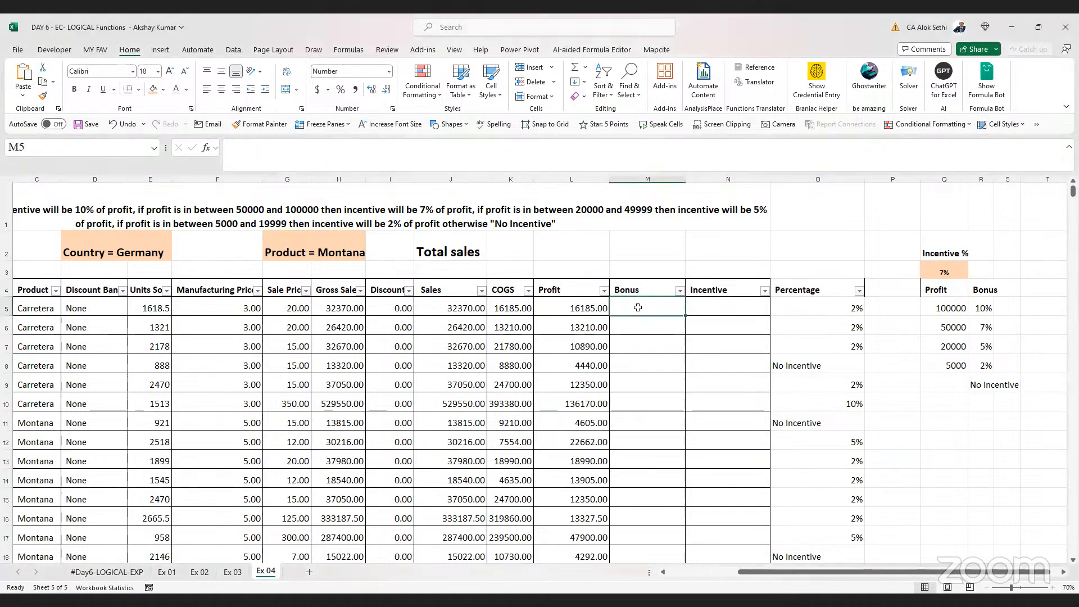
{"action": "type", "text": "="}
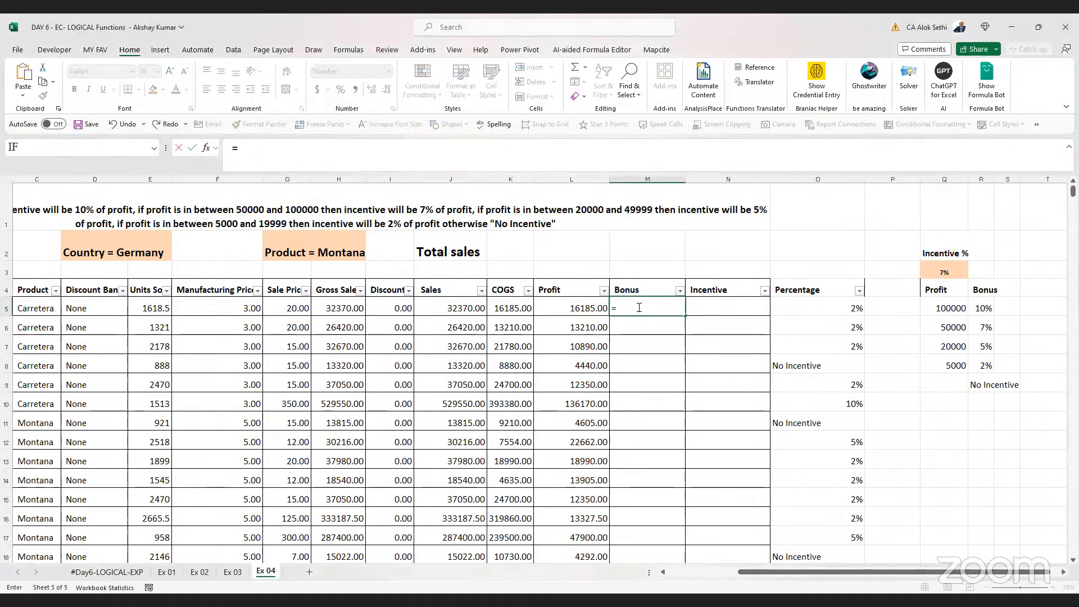
{"action": "type", "text": "if"}
{"action": "key", "text": "BackSpace"}
{"action": "key", "text": "BackSpace"}
{"action": "type", "text": "vlook"}
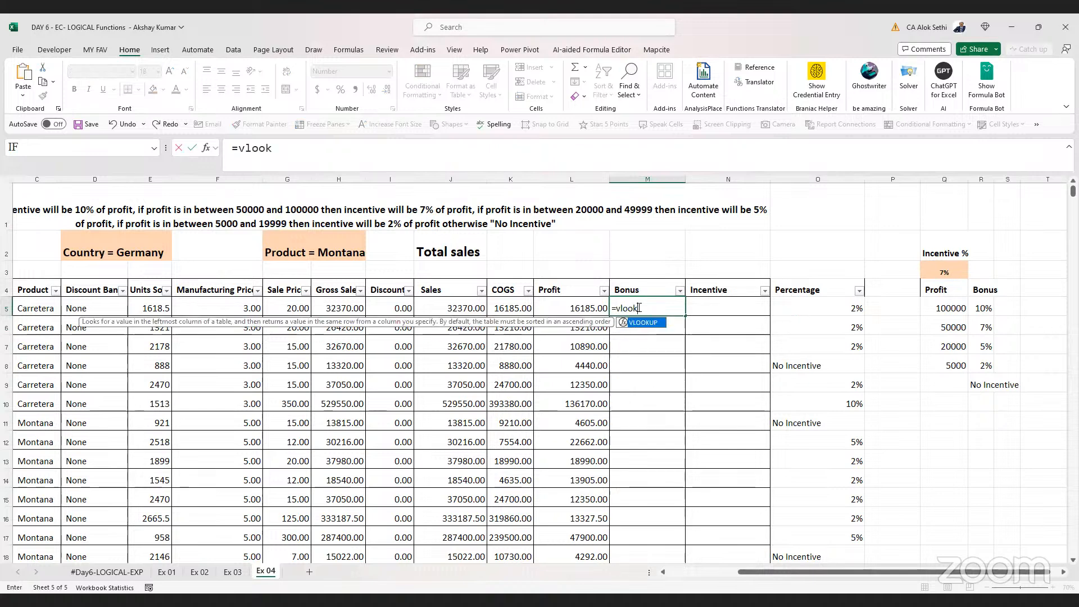
{"action": "type", "text": "up("}
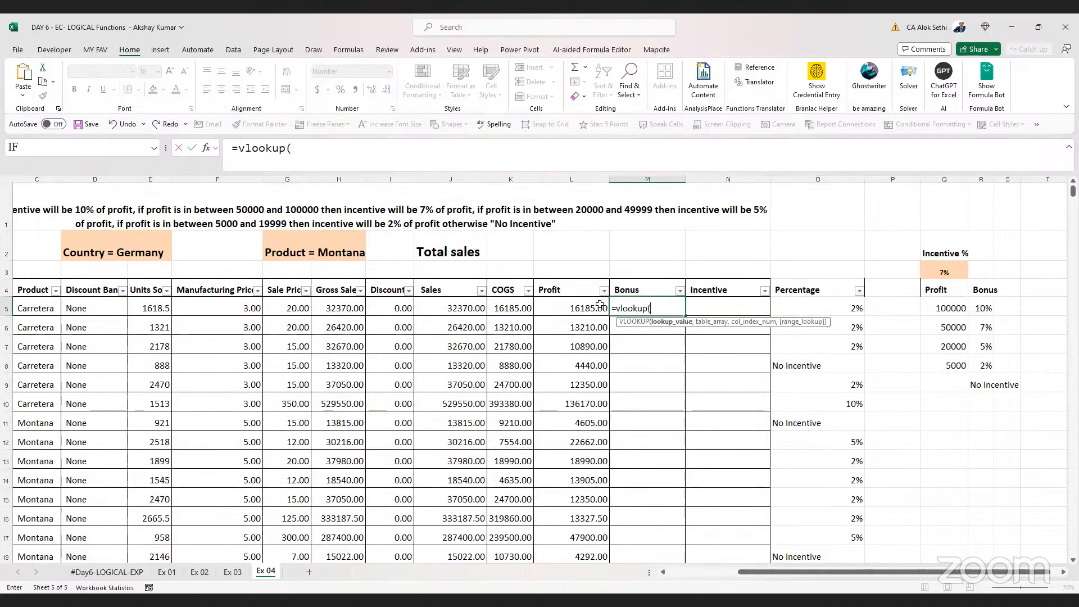
{"action": "left_click", "coordinate": [600, 305]}
{"action": "type", "text": ","}
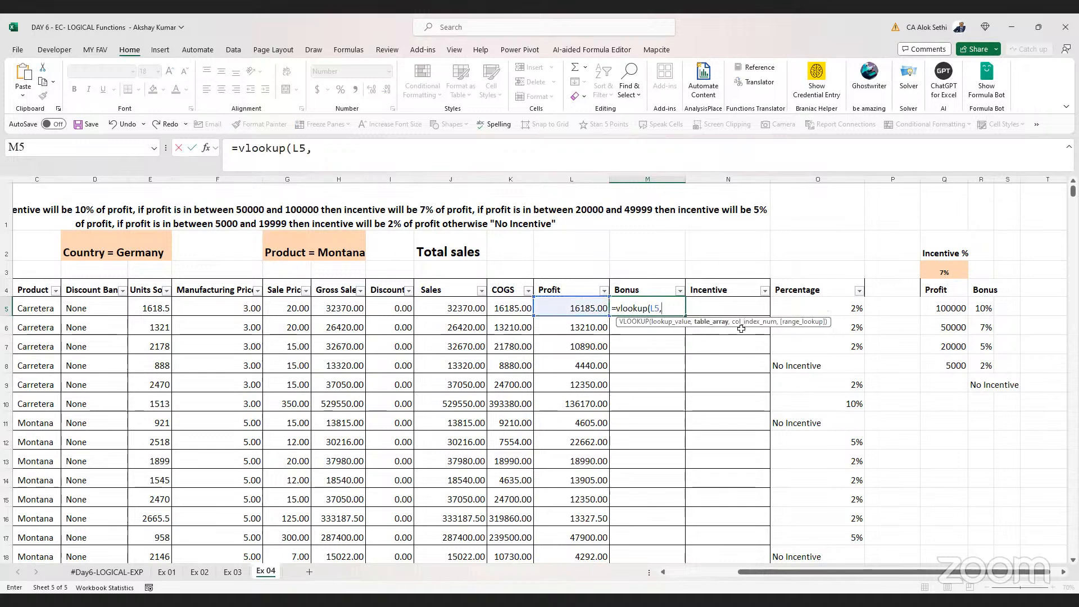
{"action": "left_click", "coordinate": [940, 312]}
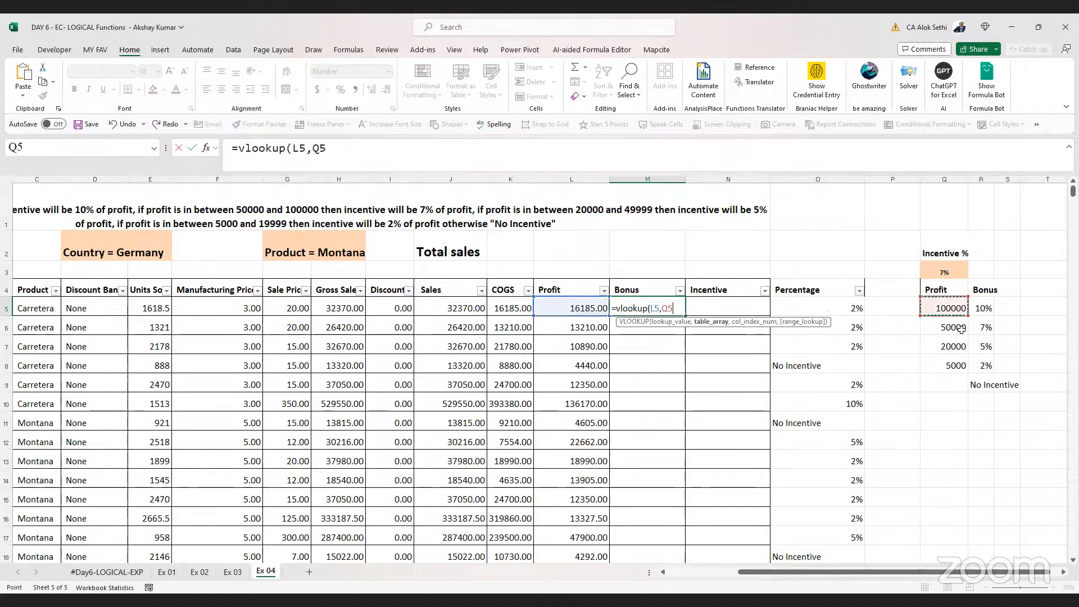
{"action": "left_click", "coordinate": [983, 371], "text": "shift"}
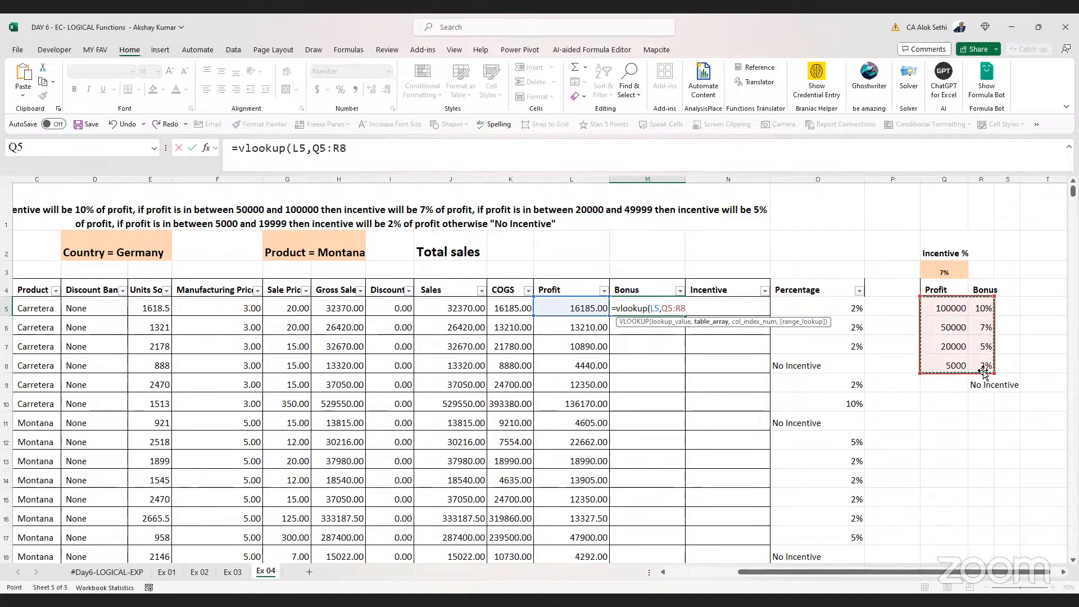
{"action": "type", "text": ",2,0"}
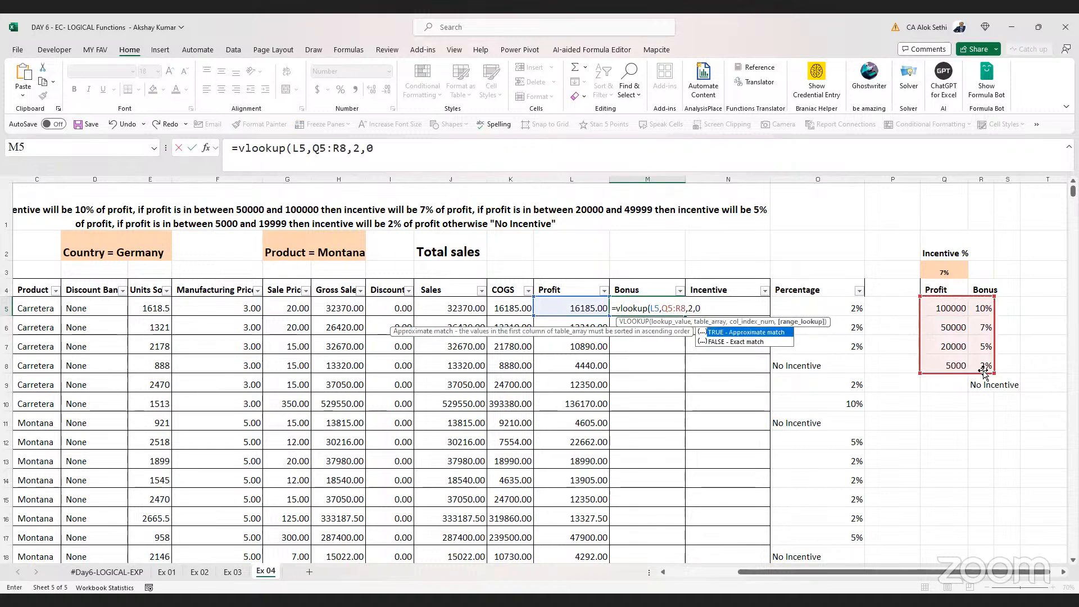
{"action": "key", "text": "Return"}
Change the VLOOKUP's match argument in M5 from exact to 1 for approximate match
{"action": "key", "text": "Up"}
{"action": "key", "text": "F2"}
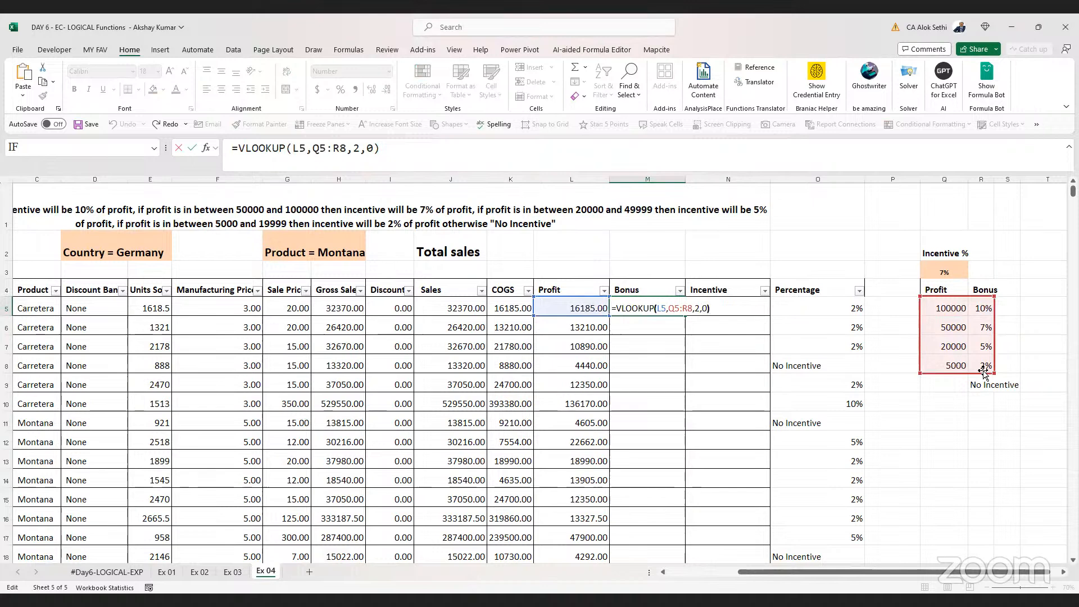
{"action": "key", "text": "Left"}
{"action": "key", "text": "Left"}
{"action": "key", "text": "Left"}
{"action": "key", "text": "Right"}
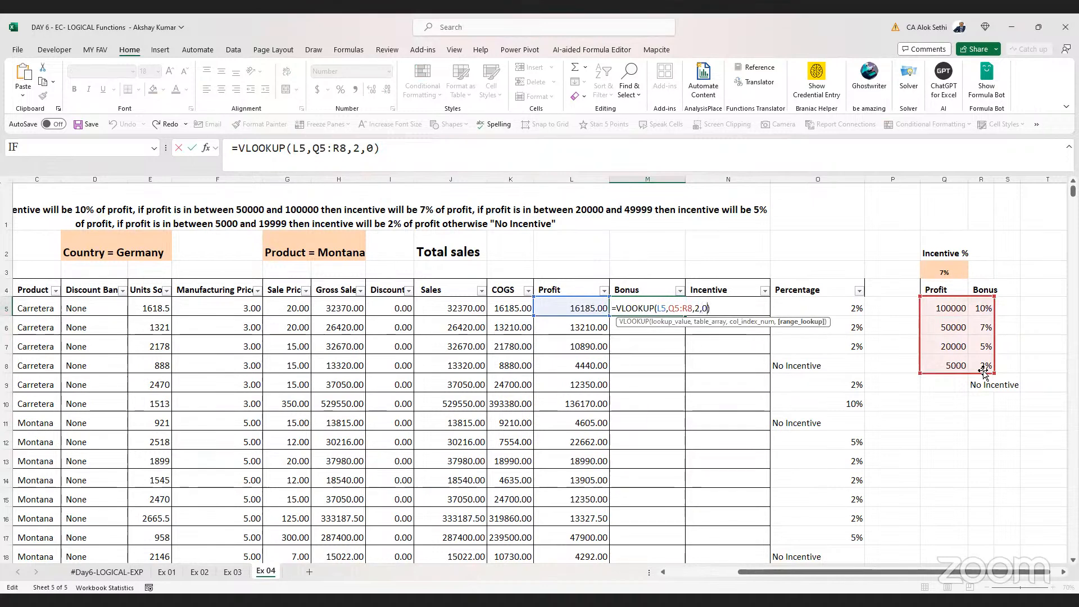
{"action": "key", "text": "BackSpace"}
{"action": "type", "text": "1"}
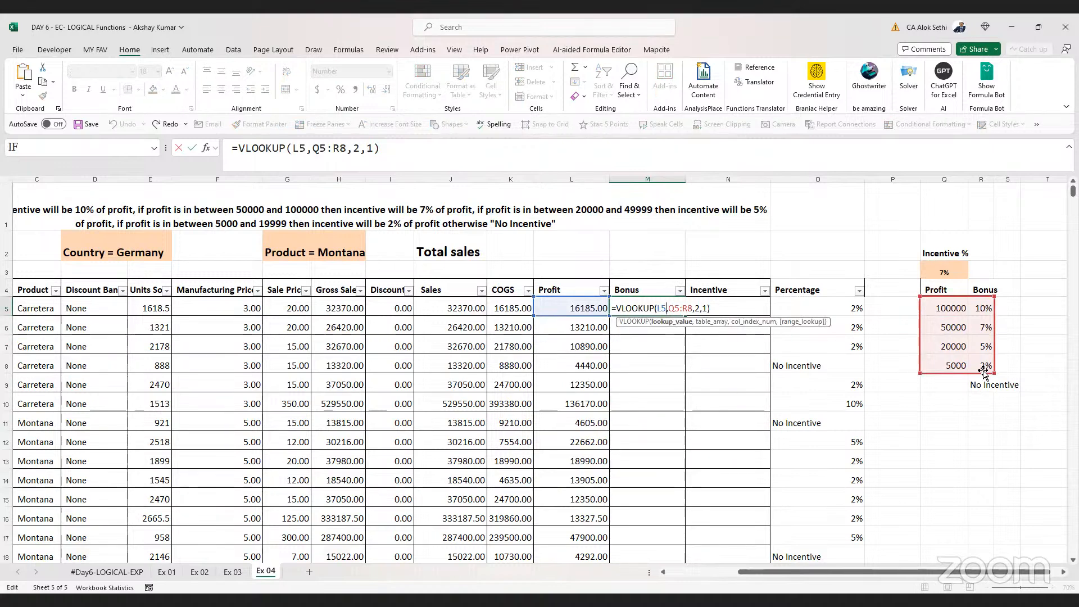
{"action": "key", "text": "Return"}
Move the filter from the data table to the lookup table Q4:R8 and sort it ascending by Profit
{"action": "key", "text": "Up"}
{"action": "key", "text": "Up"}
{"action": "key", "text": "Up"}
{"action": "key", "text": "Right"}
{"action": "key", "text": "Right"}
{"action": "key", "text": "Right"}
{"action": "key", "text": "Right"}
{"action": "key", "text": "Right"}
{"action": "key", "text": "Right"}
{"action": "key", "text": "Down"}
{"action": "key", "text": "Down"}
{"action": "key", "text": "Down"}
{"action": "key", "text": "Left"}
{"action": "key", "text": "Left"}
{"action": "key", "text": "Up"}
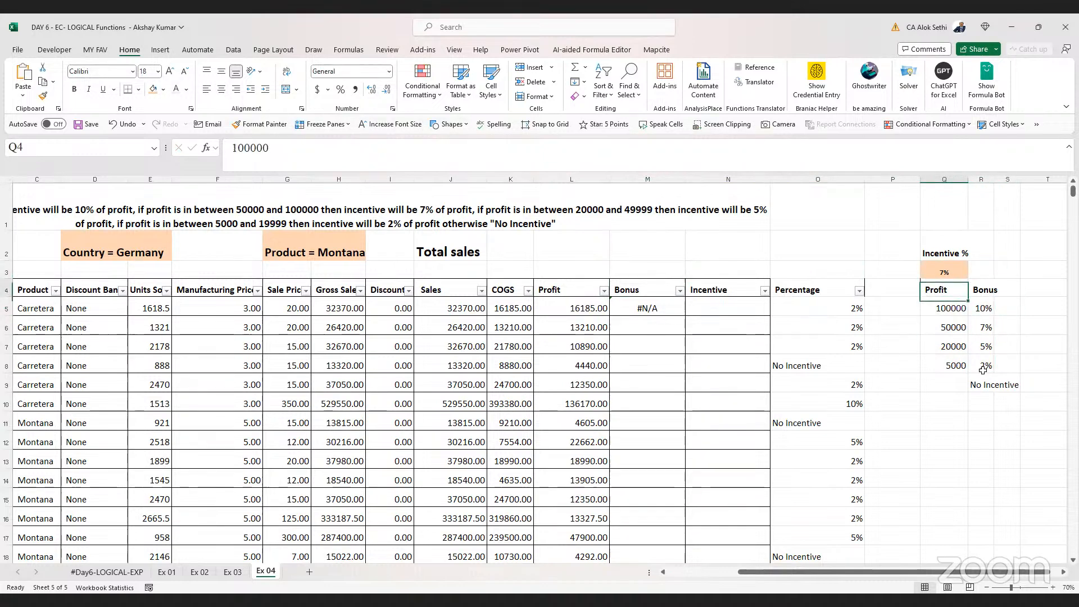
{"action": "key", "text": "Up"}
{"action": "key", "text": "shift+Right"}
{"action": "key", "text": "shift+Down"}
{"action": "key", "text": "shift+Down"}
{"action": "key", "text": "shift+Down"}
{"action": "key", "text": "shift+Down"}
{"action": "key", "text": "shift+Down"}
{"action": "key", "text": "shift+Up"}
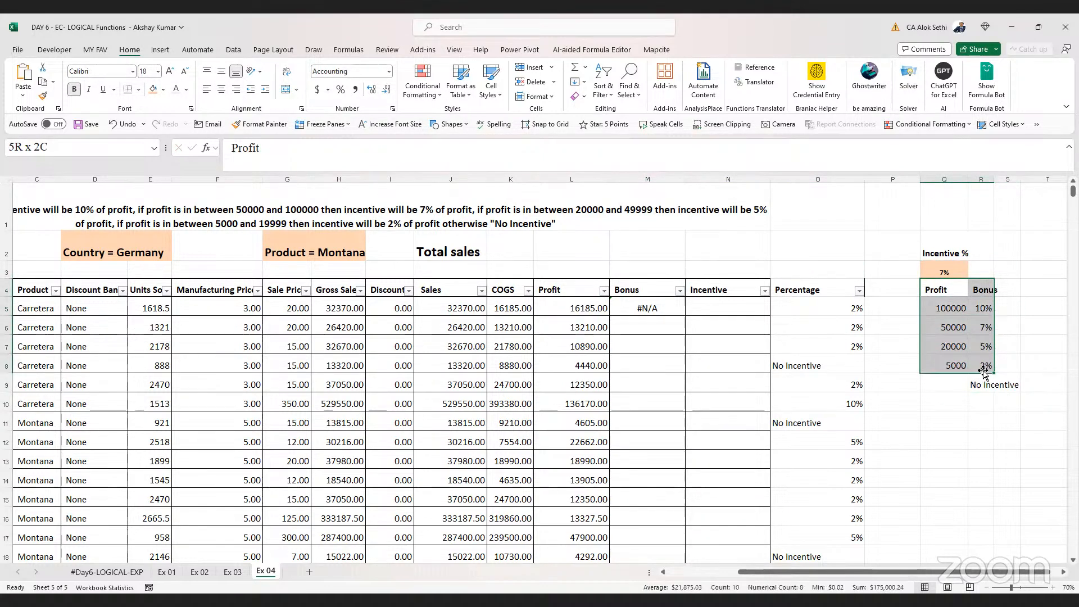
{"action": "key", "text": "ctrl+shift+l"}
{"action": "key", "text": "ctrl+shift+l"}
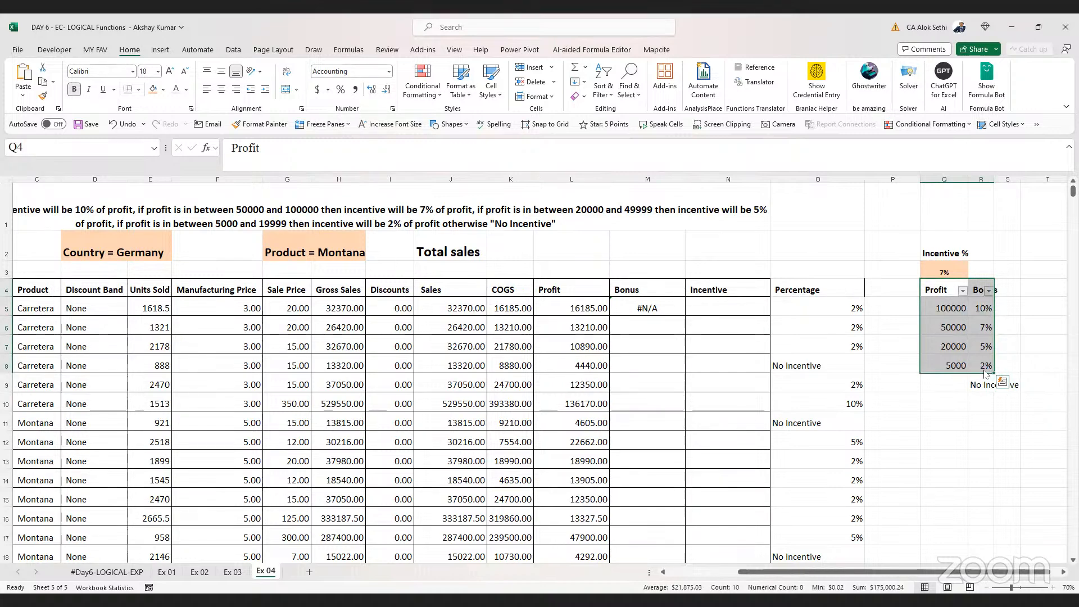
{"action": "key", "text": "alt+a"}
{"action": "key", "text": "s"}
{"action": "key", "text": "a"}
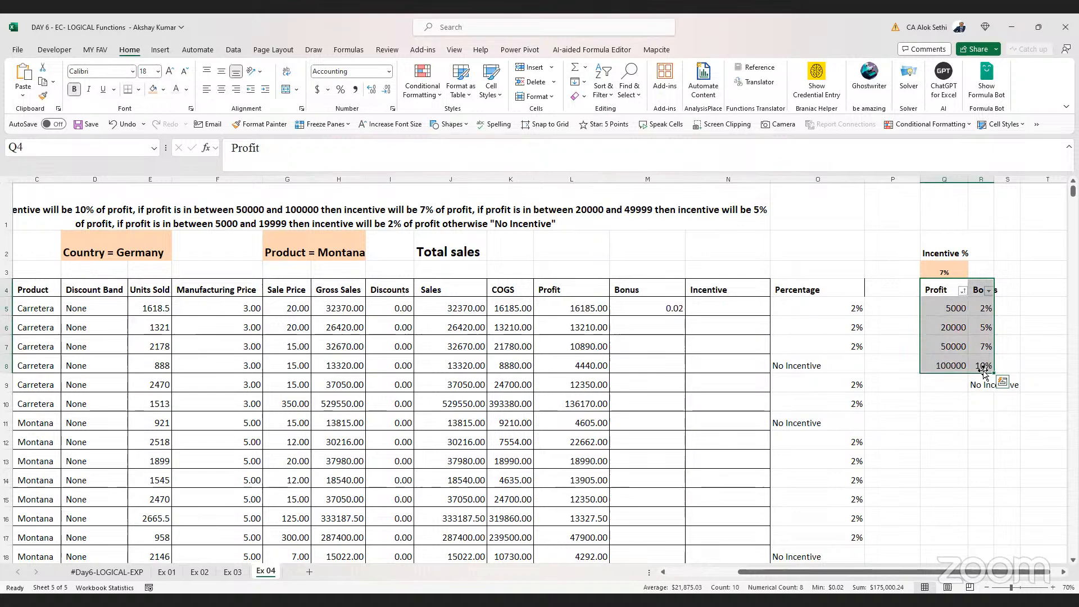
Format the Bonus result in M5 as a percentage and enlarge its font size to 28
{"action": "key", "text": "Left"}
{"action": "key", "text": "Left"}
{"action": "key", "text": "Down"}
{"action": "key", "text": "Left"}
{"action": "key", "text": "Left"}
{"action": "key", "text": "F2"}
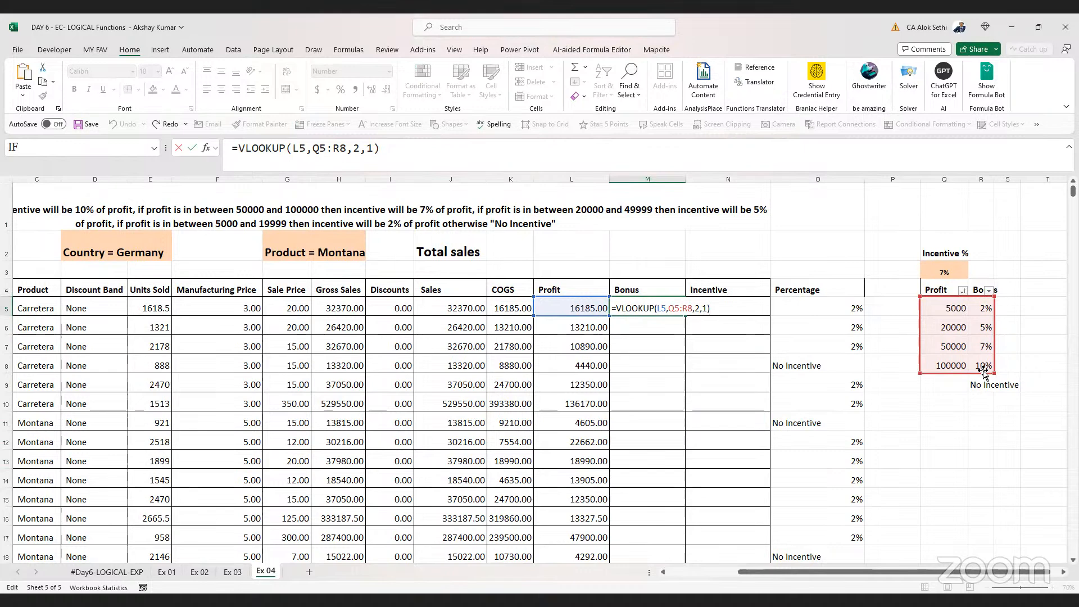
{"action": "key", "text": "ctrl+Return"}
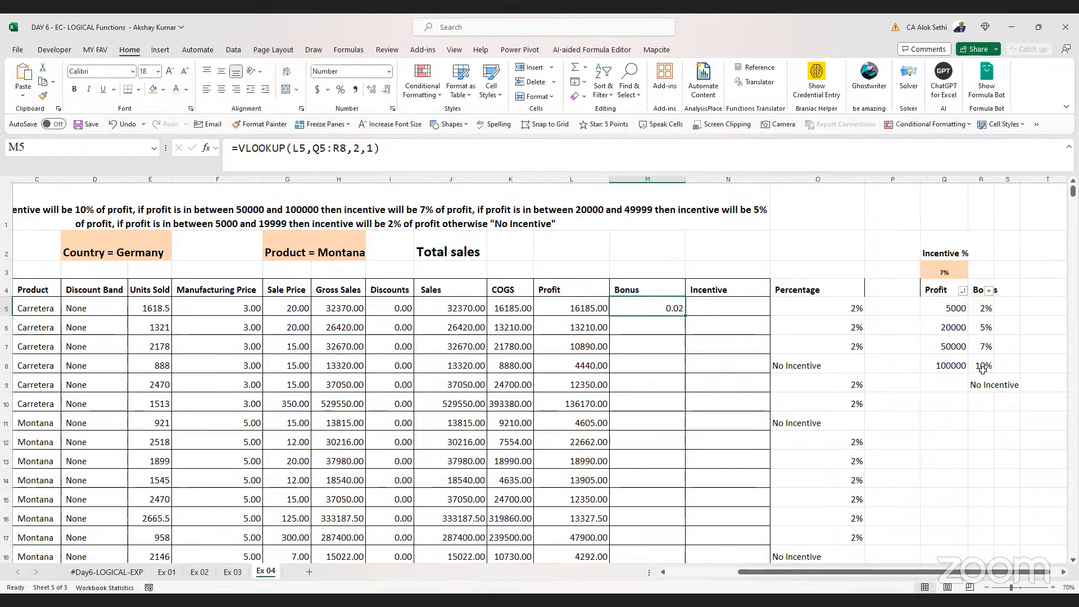
{"action": "key", "text": "ctrl+shift+5"}
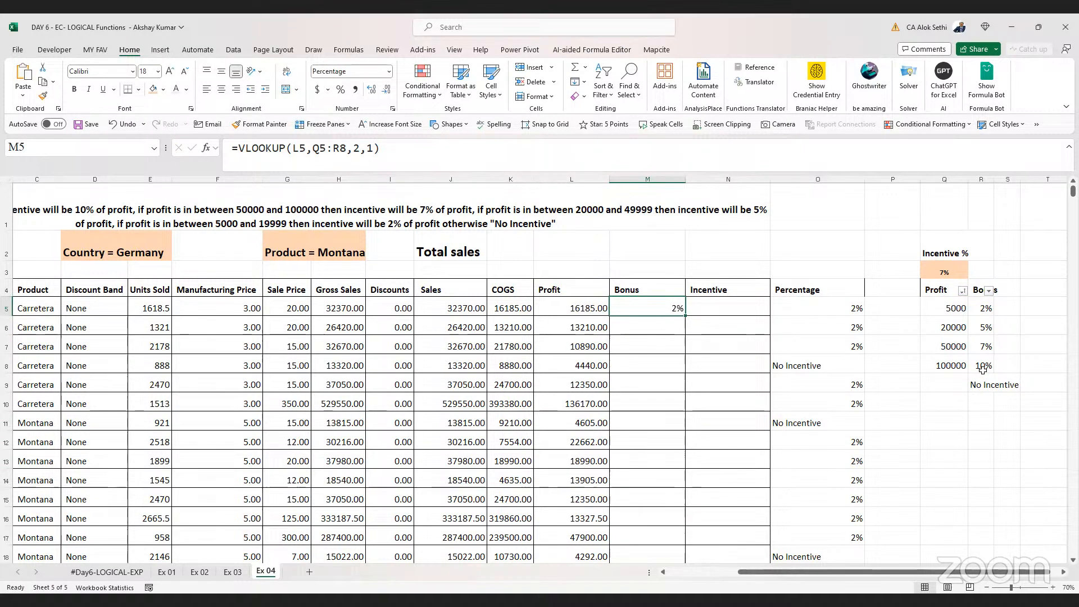
{"action": "left_click", "coordinate": [370, 93]}
{"action": "left_click", "coordinate": [386, 89]}
{"action": "left_click", "coordinate": [170, 73]}
{"action": "left_click", "coordinate": [169, 73]}
{"action": "left_click", "coordinate": [169, 73]}
{"action": "left_click", "coordinate": [169, 73]}
{"action": "left_click", "coordinate": [170, 73]}
{"action": "key", "text": "F2"}
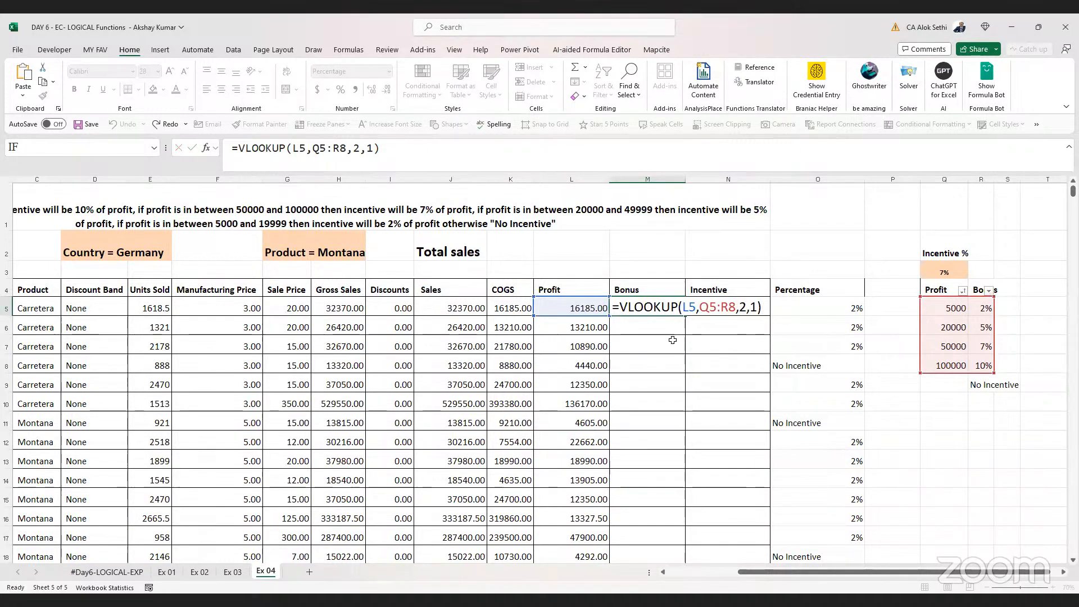
{"action": "key", "text": "ctrl+Return"}
{"action": "key", "text": "F2"}
{"action": "key", "text": "ctrl+Return"}
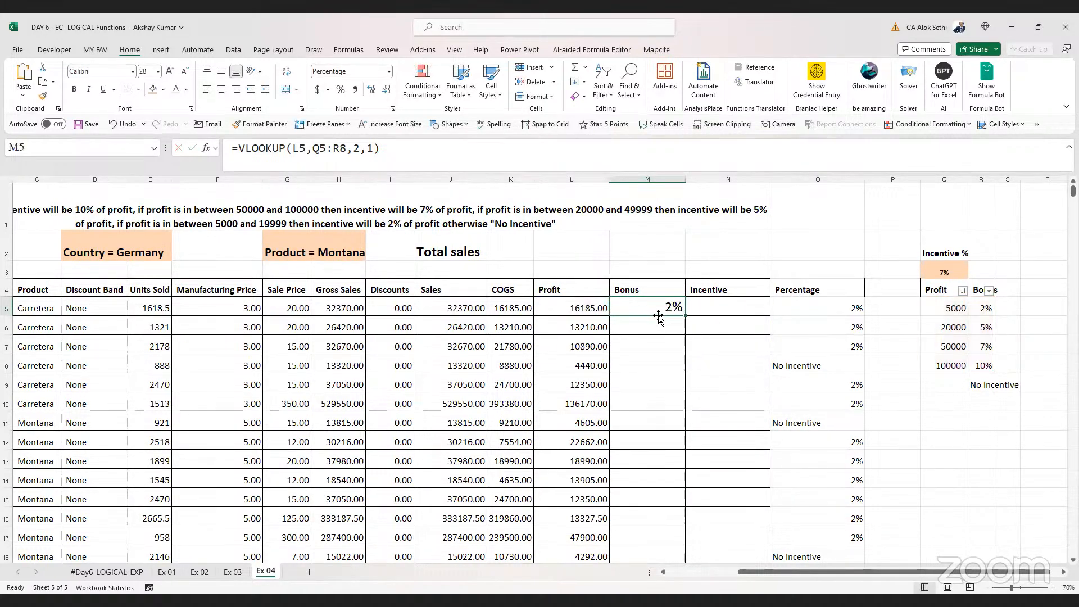
Make the lookup range in M5's VLOOKUP absolute as $Q$5:$R$8 and lock the lookup column as $L5
{"action": "double_click", "coordinate": [657, 318]}
{"action": "left_click_drag", "start_coordinate": [699, 307], "coordinate": [736, 307]}
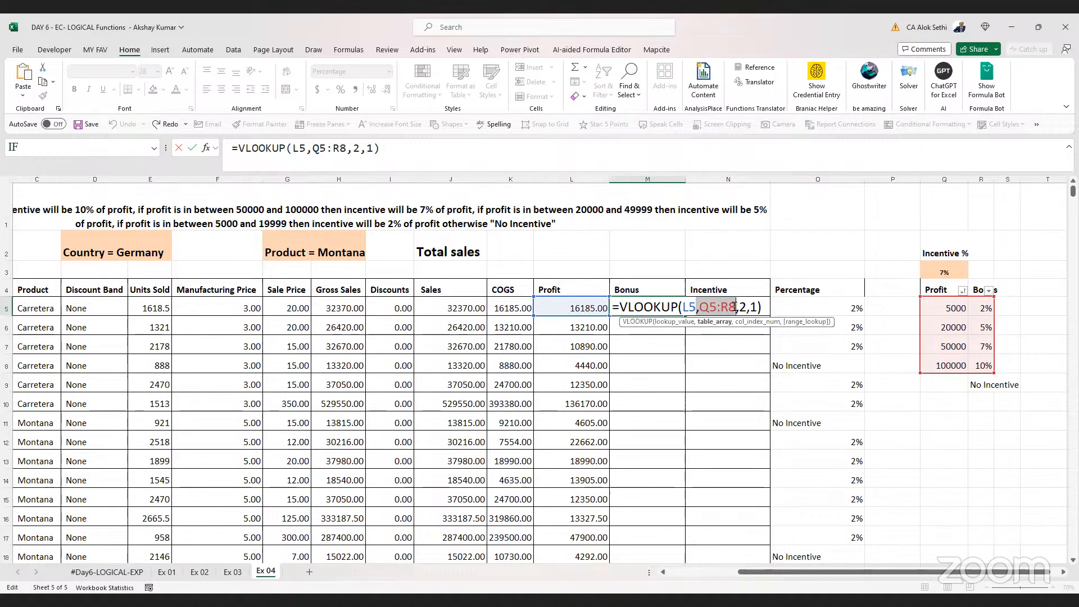
{"action": "key", "text": "F4"}
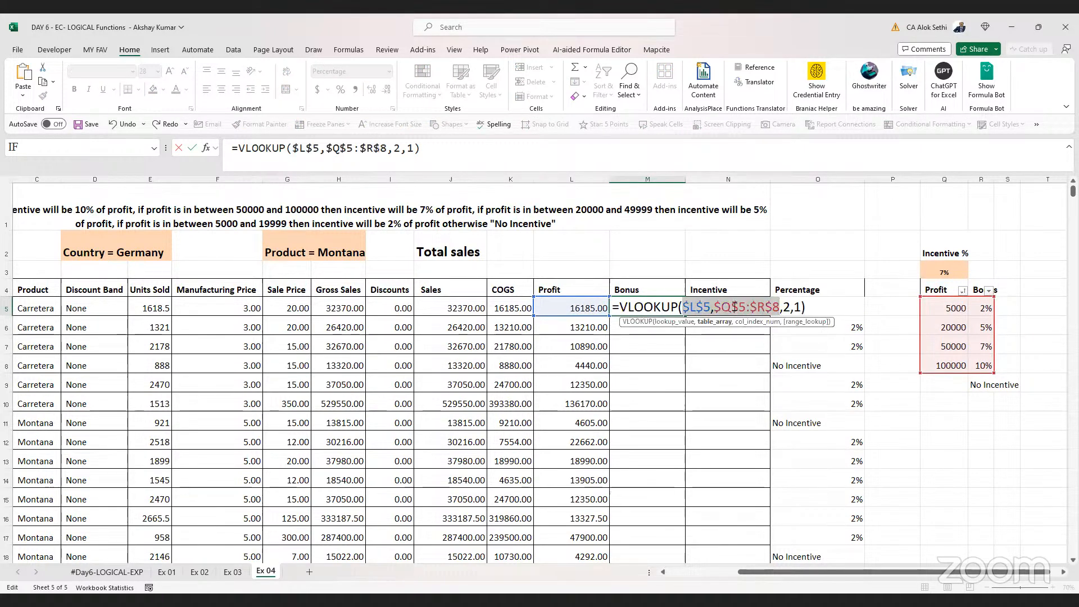
{"action": "left_click", "coordinate": [696, 308]}
{"action": "key", "text": "BackSpace"}
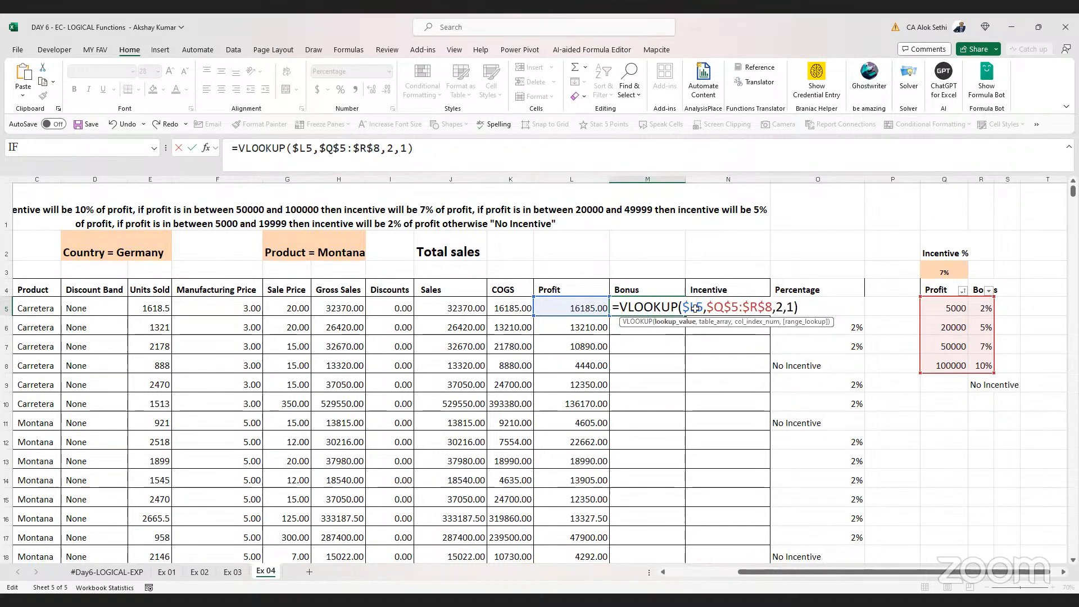
{"action": "key", "text": "ctrl+Return"}
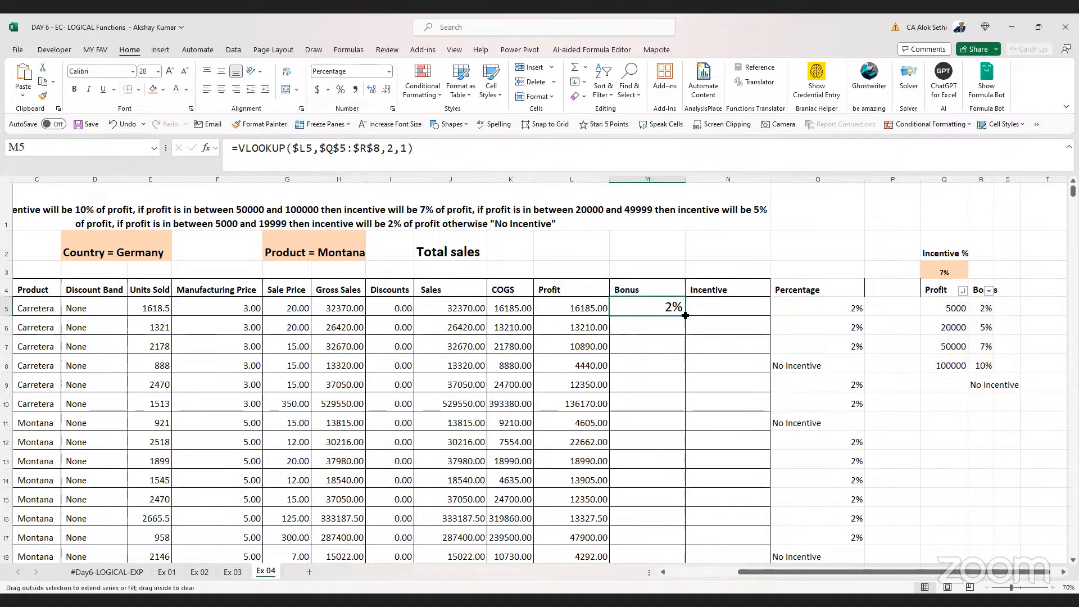
Fill the Bonus formula down the whole Bonus column
{"action": "double_click", "coordinate": [683, 316]}
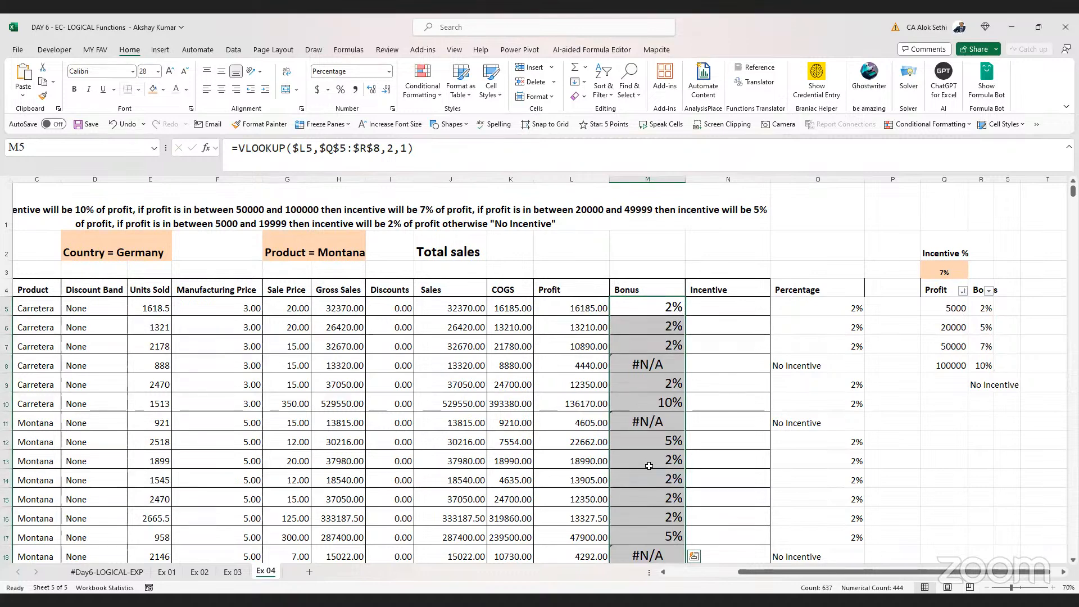
{"action": "key", "text": "Down"}
{"action": "key", "text": "Down"}
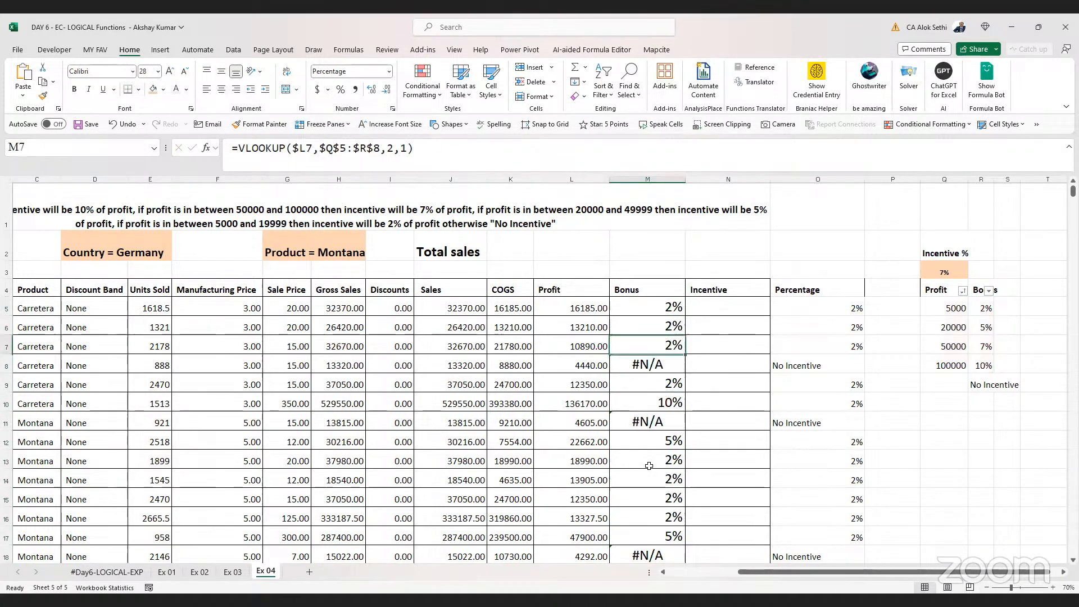
{"action": "key", "text": "Up"}
{"action": "key", "text": "Up"}
Insert a new row 5 and add a zero-profit tier with a 0% bonus to the lookup table
{"action": "key", "text": "Right"}
{"action": "key", "text": "Right"}
{"action": "key", "text": "Right"}
{"action": "key", "text": "Right"}
{"action": "key", "text": "alt"}
{"action": "key", "text": "h"}
{"action": "key", "text": "i"}
{"action": "key", "text": "r"}
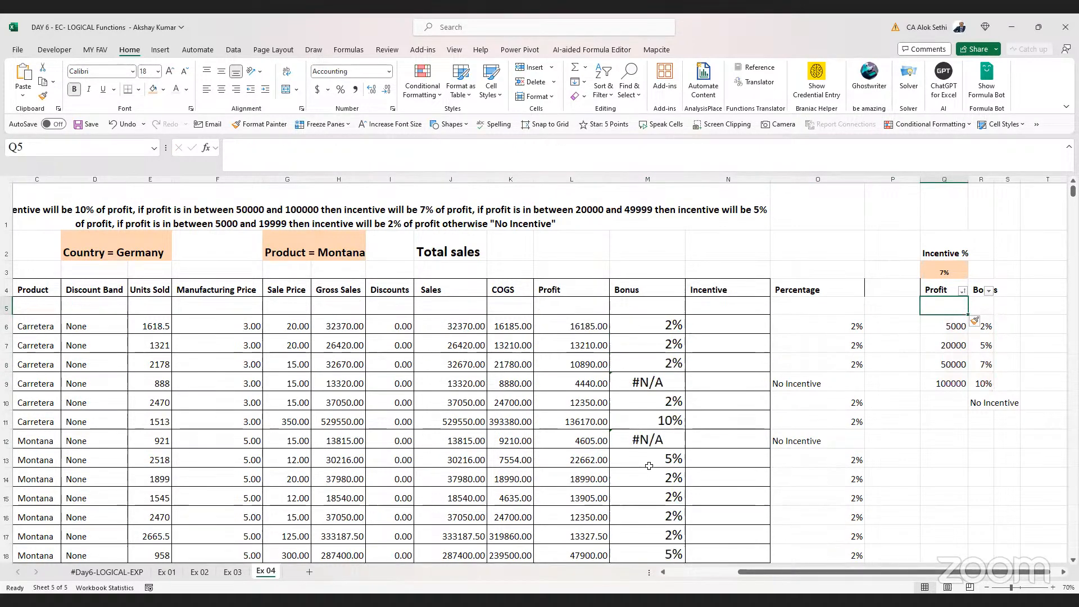
{"action": "key", "text": "Right"}
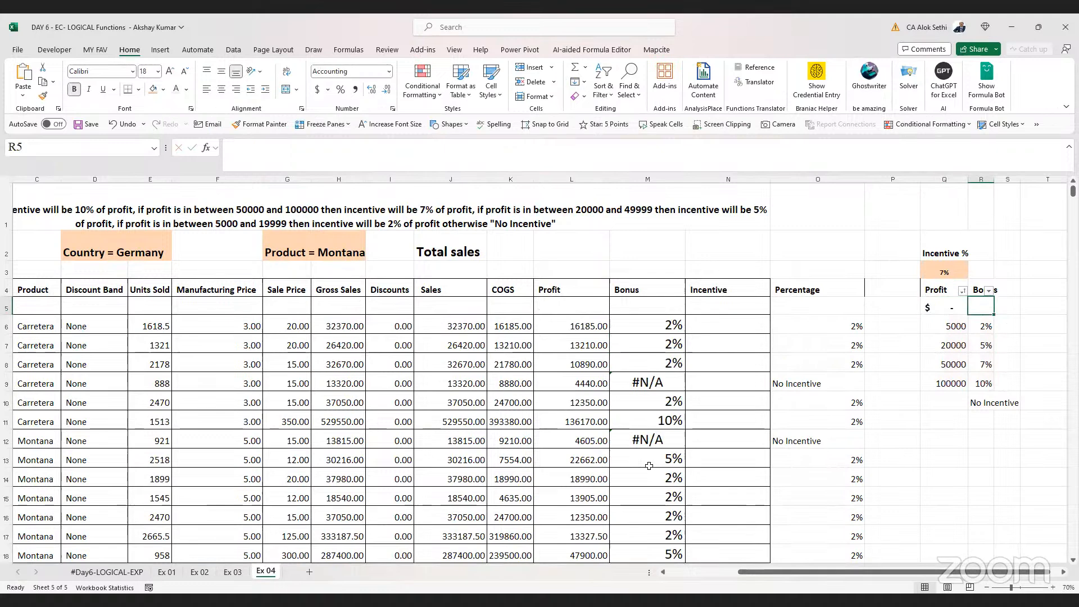
{"action": "type", "text": "0%"}
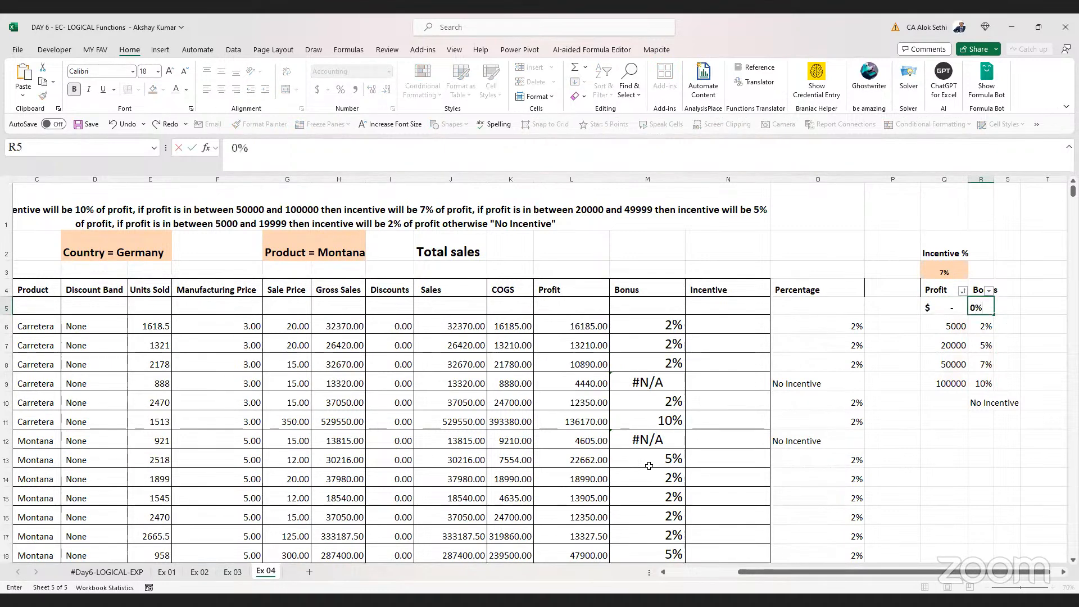
{"action": "key", "text": "Return"}
Change the lookup range in M6's VLOOKUP to $Q$5:$R$9 and fill the formula down the Bonus column
{"action": "key", "text": "Left"}
{"action": "key", "text": "Left"}
{"action": "key", "text": "Left"}
{"action": "key", "text": "Left"}
{"action": "key", "text": "Left"}
{"action": "key", "text": "Left"}
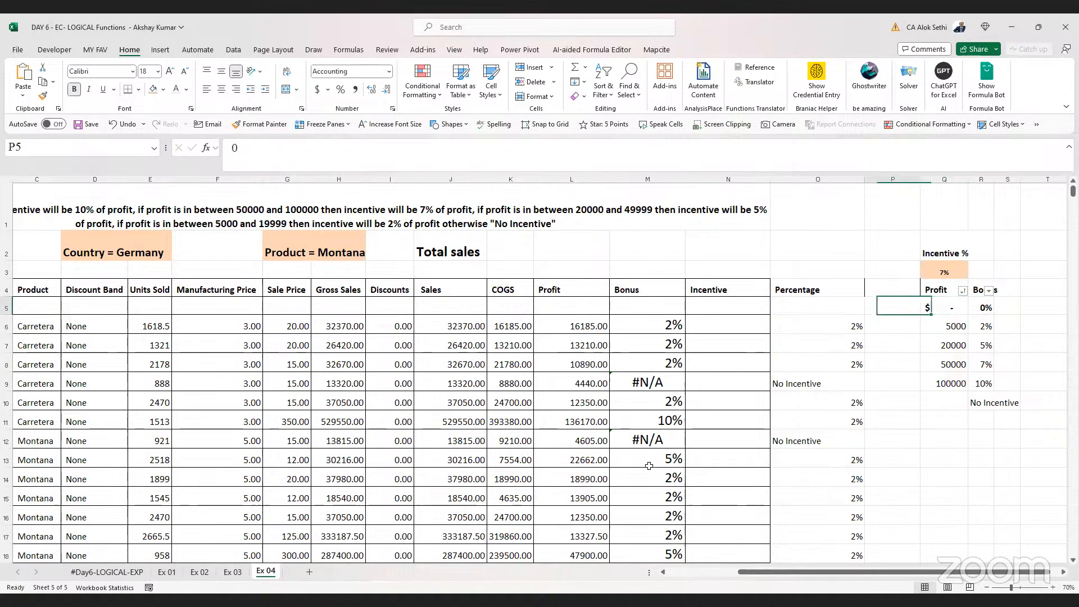
{"action": "key", "text": "Right"}
{"action": "key", "text": "F2"}
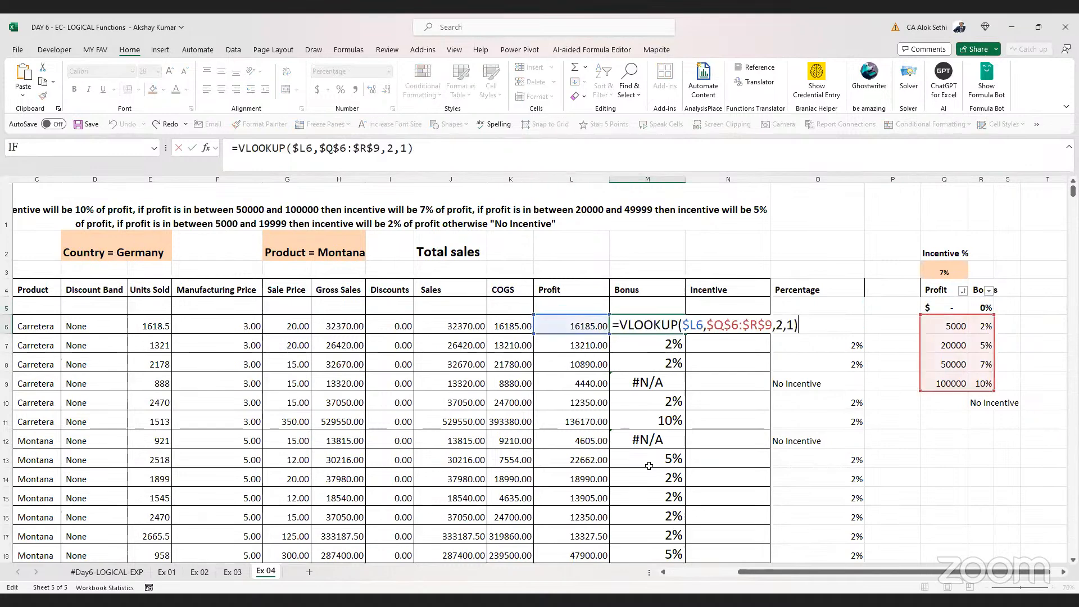
{"action": "key", "text": "Left"}
{"action": "key", "text": "Left"}
{"action": "key", "text": "Left"}
{"action": "key", "text": "Left"}
{"action": "key", "text": "Left"}
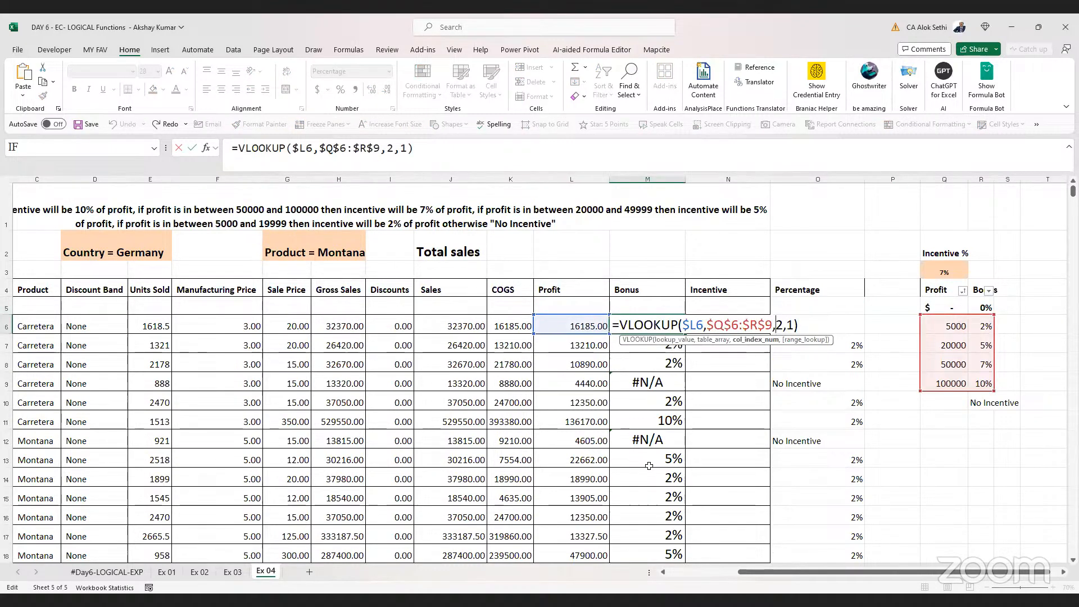
{"action": "key", "text": "Left"}
{"action": "key", "text": "BackSpace"}
{"action": "type", "text": "5"}
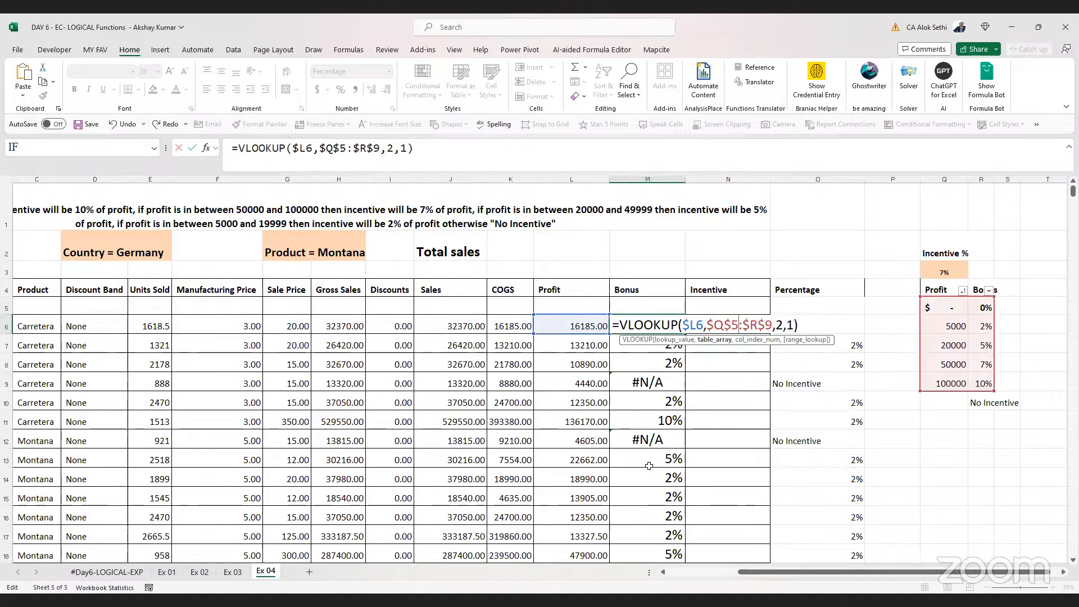
{"action": "key", "text": "ctrl+Return"}
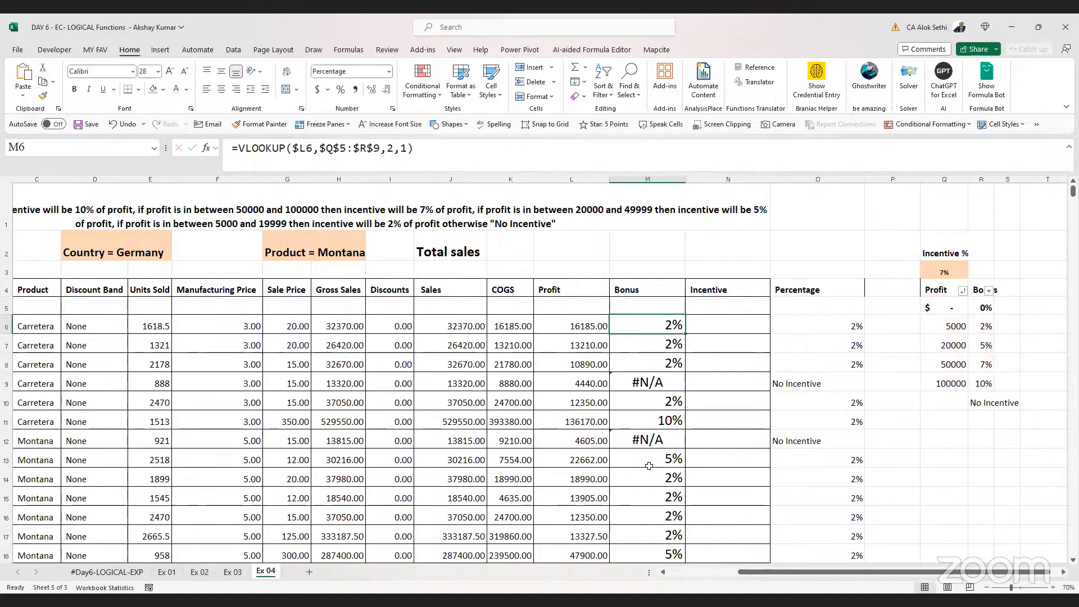
{"action": "double_click", "coordinate": [684, 335]}
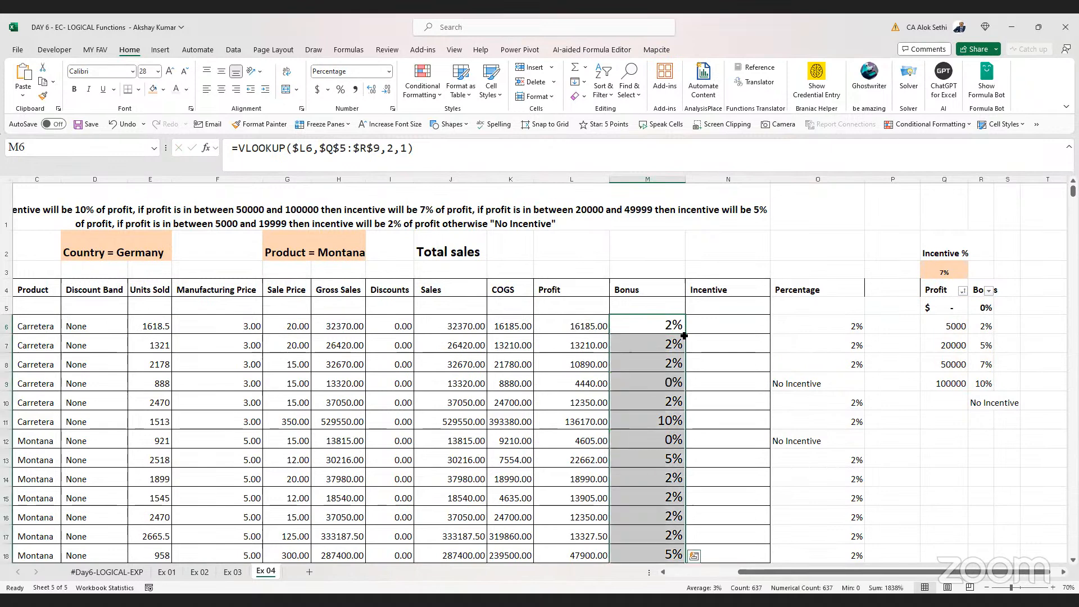
Bold the profits in L11 and L13 and give the M11 bonus cell an orange fill
{"action": "left_click", "coordinate": [640, 358]}
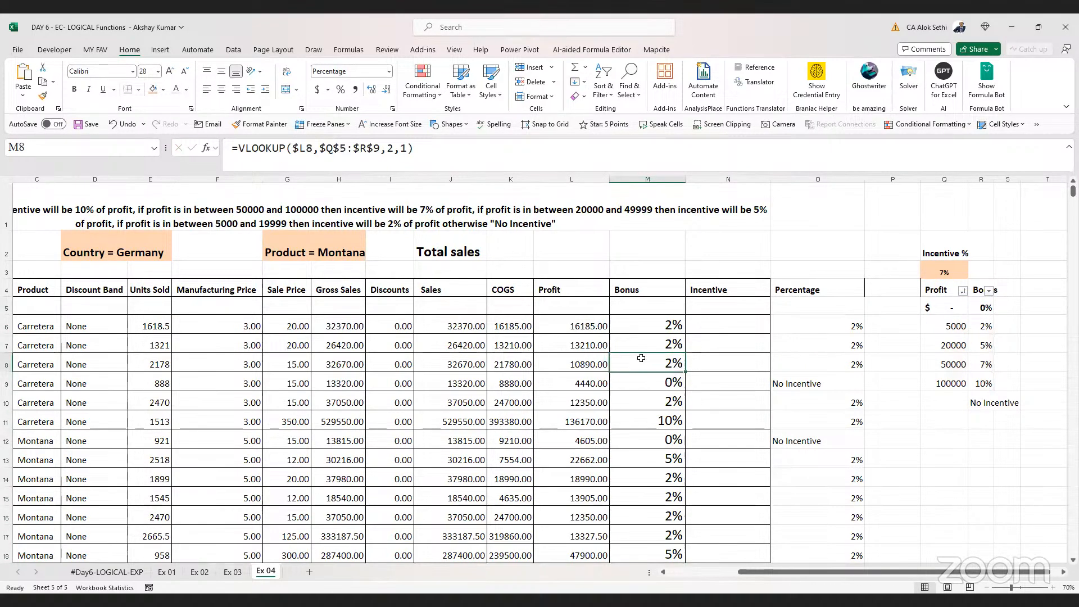
{"action": "left_click", "coordinate": [649, 325]}
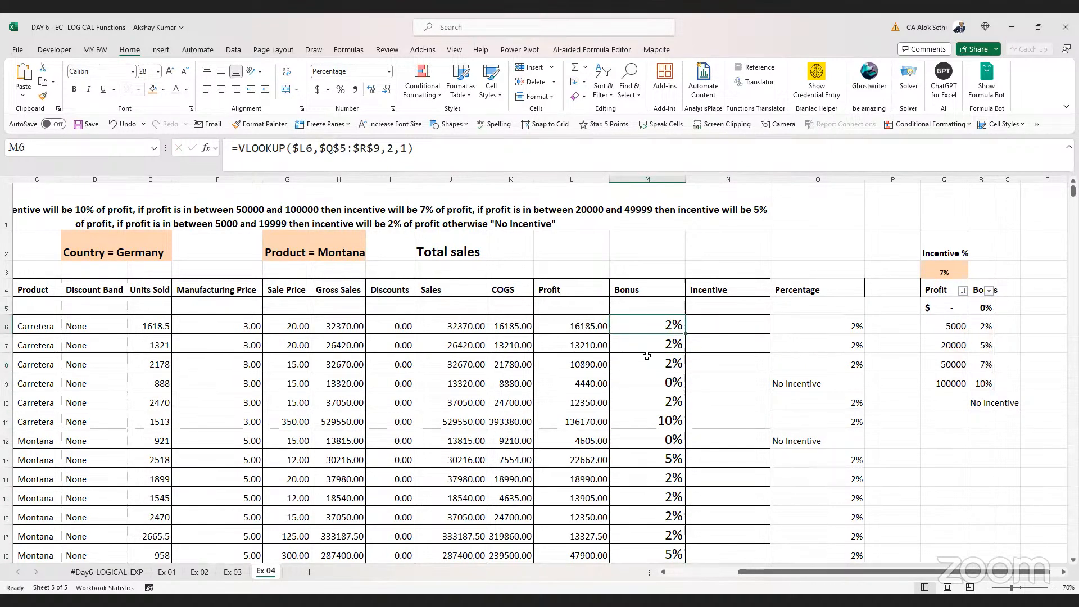
{"action": "key", "text": "F2"}
{"action": "key", "text": "Escape"}
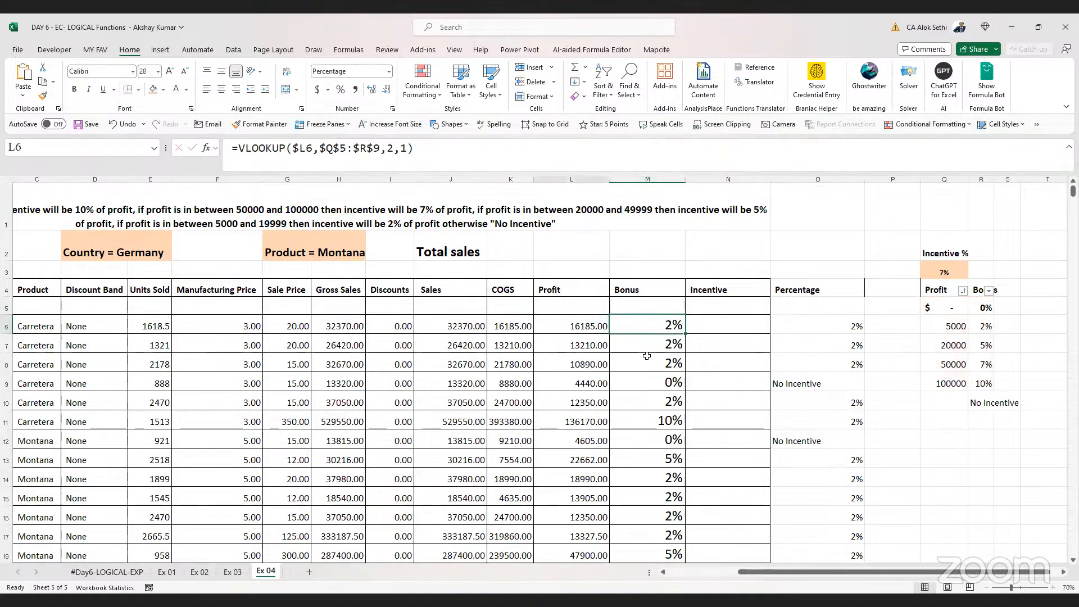
{"action": "key", "text": "Left"}
{"action": "key", "text": "Down"}
{"action": "key", "text": "Down"}
{"action": "key", "text": "Down"}
{"action": "key", "text": "Down"}
{"action": "key", "text": "Down"}
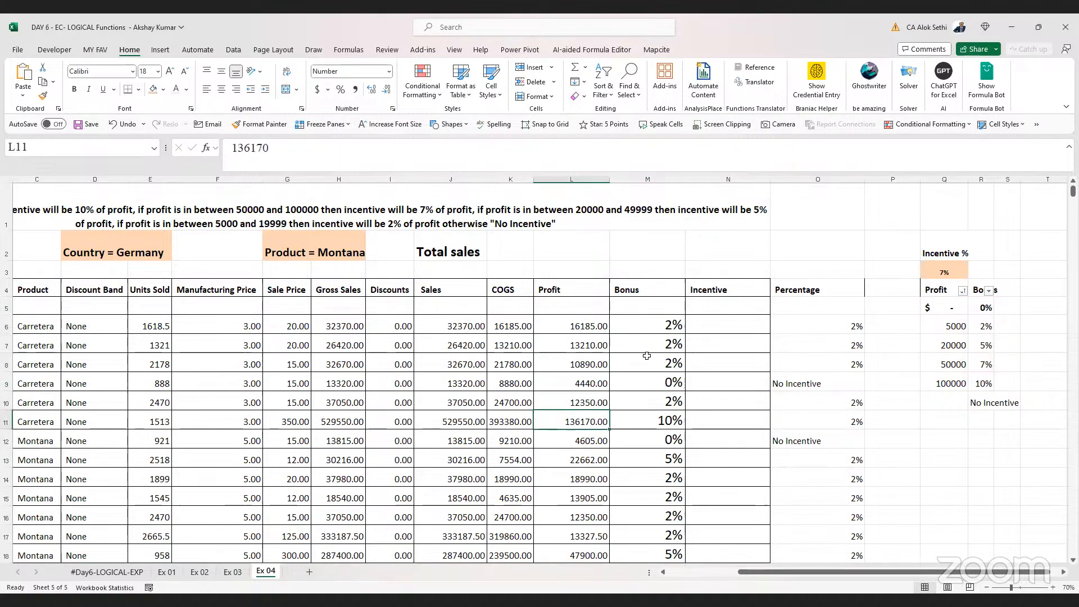
{"action": "key", "text": "ctrl+b"}
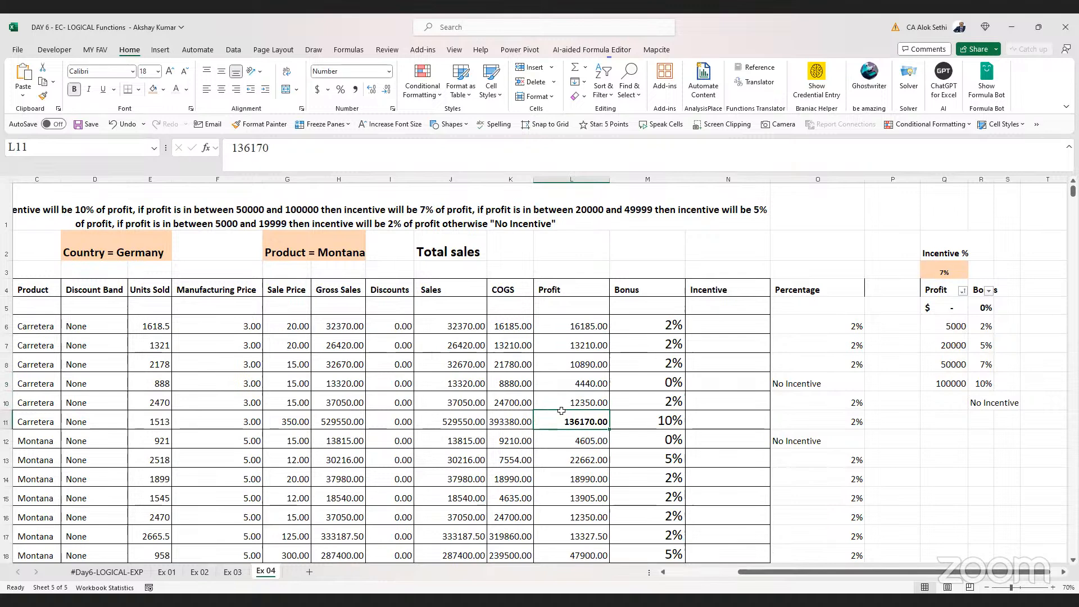
{"action": "key", "text": "Right"}
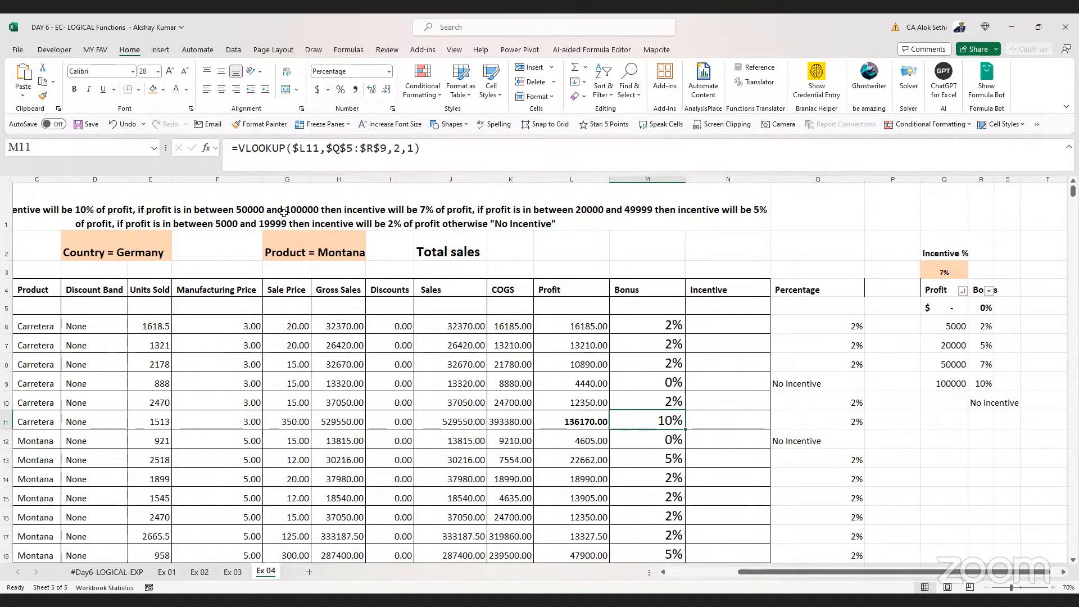
{"action": "left_click", "coordinate": [152, 93]}
{"action": "key", "text": "Down"}
{"action": "key", "text": "Down"}
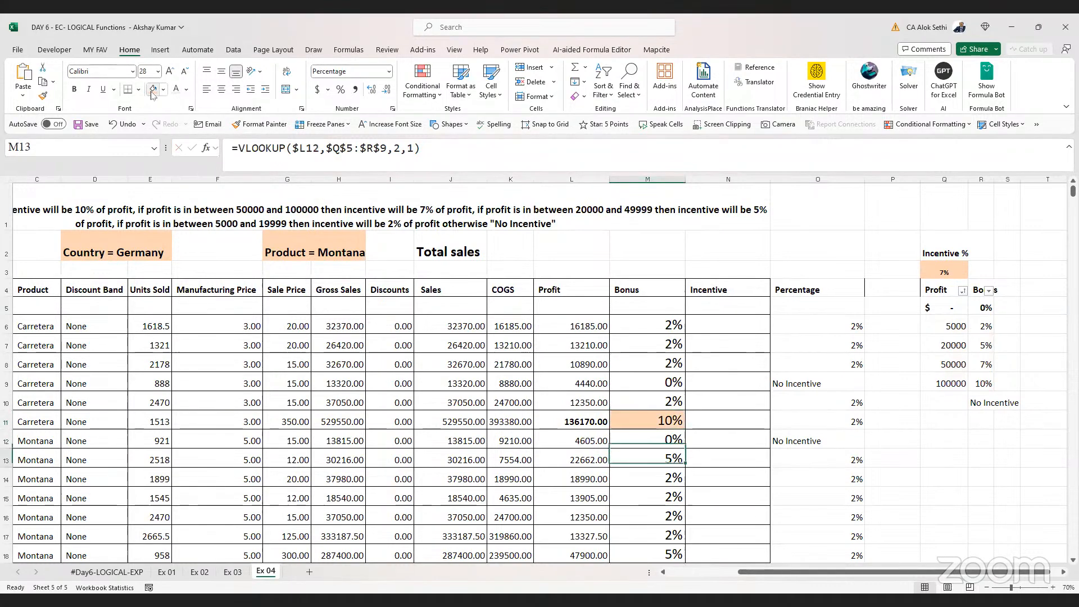
{"action": "key", "text": "Left"}
{"action": "key", "text": "ctrl+b"}
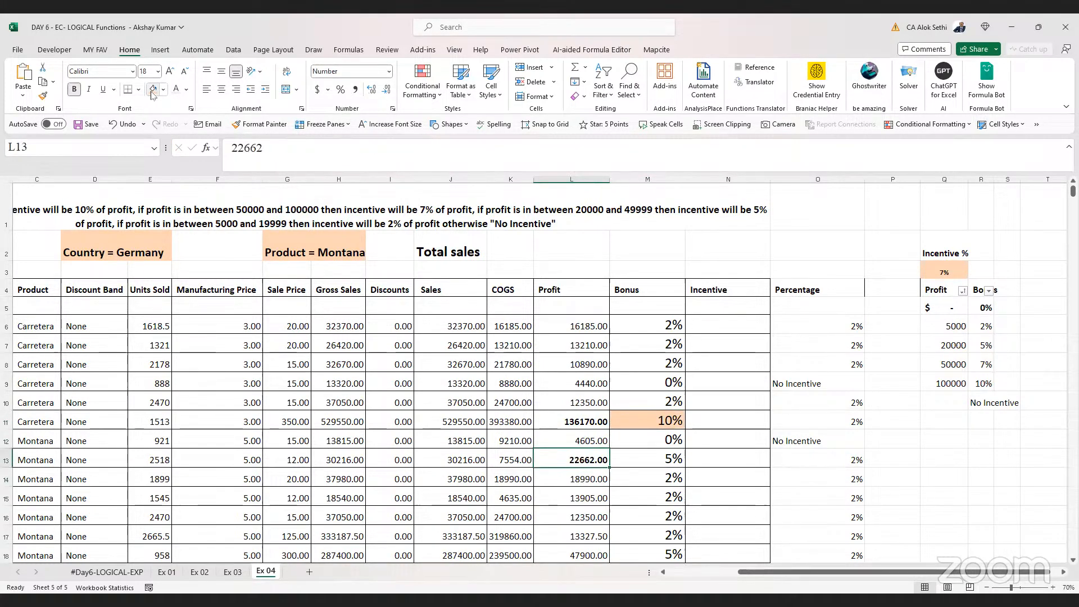
Examine the lookup table's profit tiers and the Bonus formula in M13 against the profits
{"action": "left_click", "coordinate": [987, 343]}
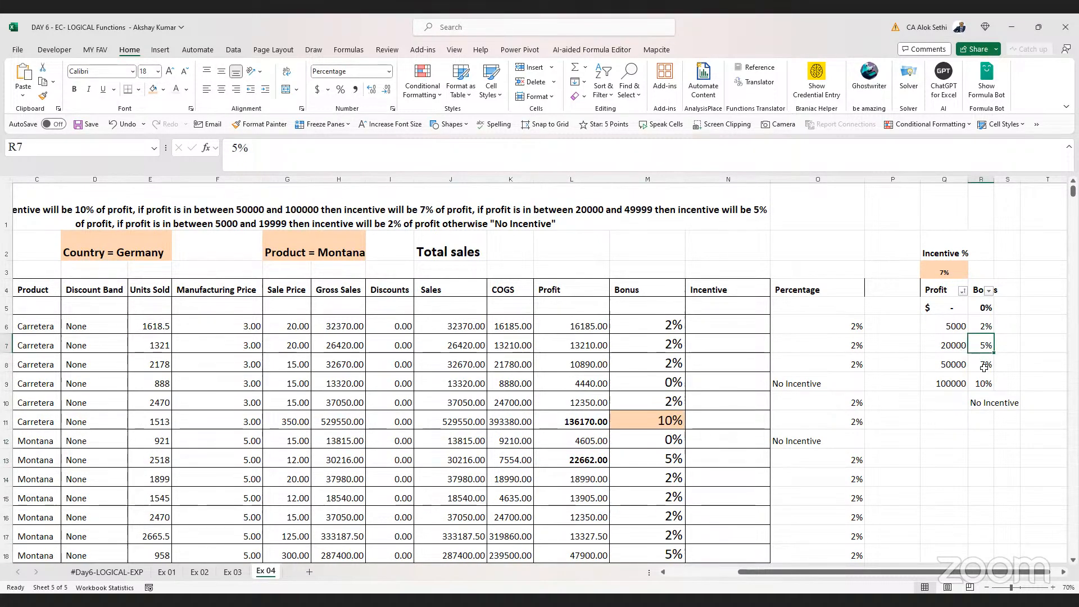
{"action": "left_click", "coordinate": [984, 367]}
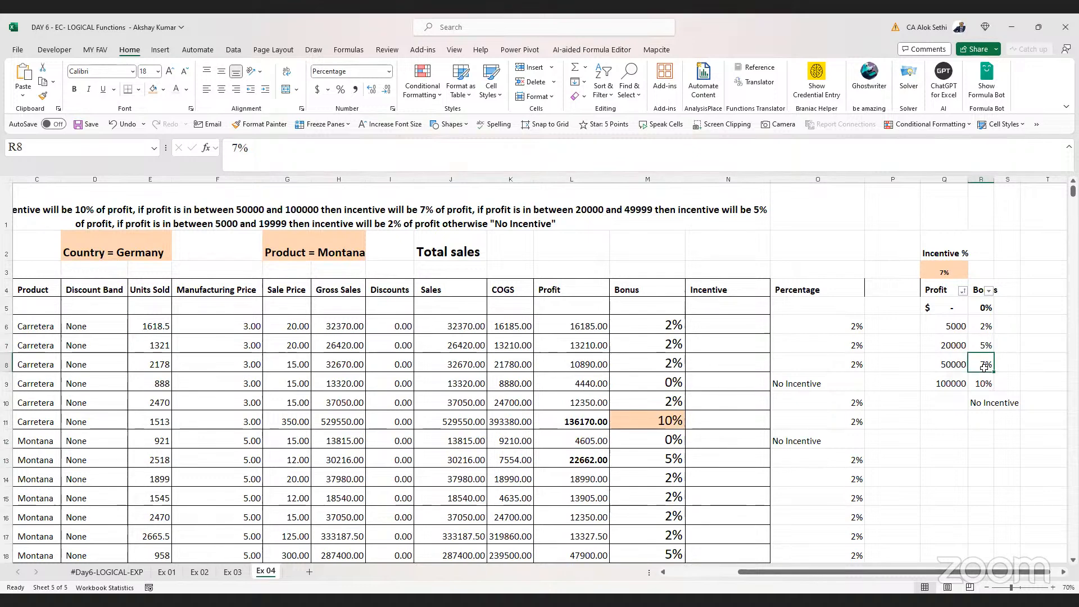
{"action": "left_click", "coordinate": [670, 458]}
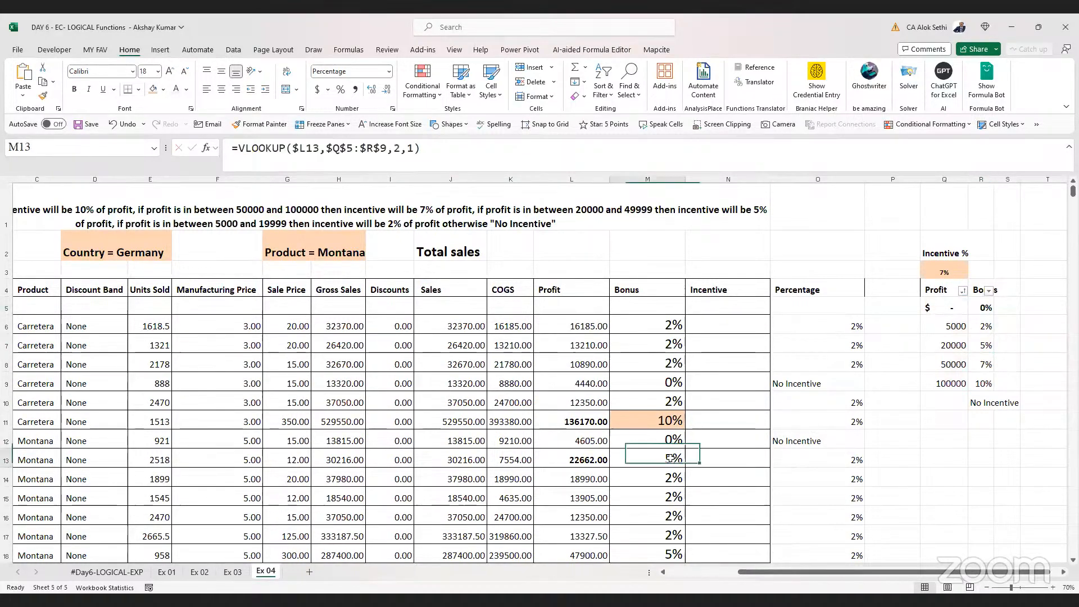
{"action": "key", "text": "F2"}
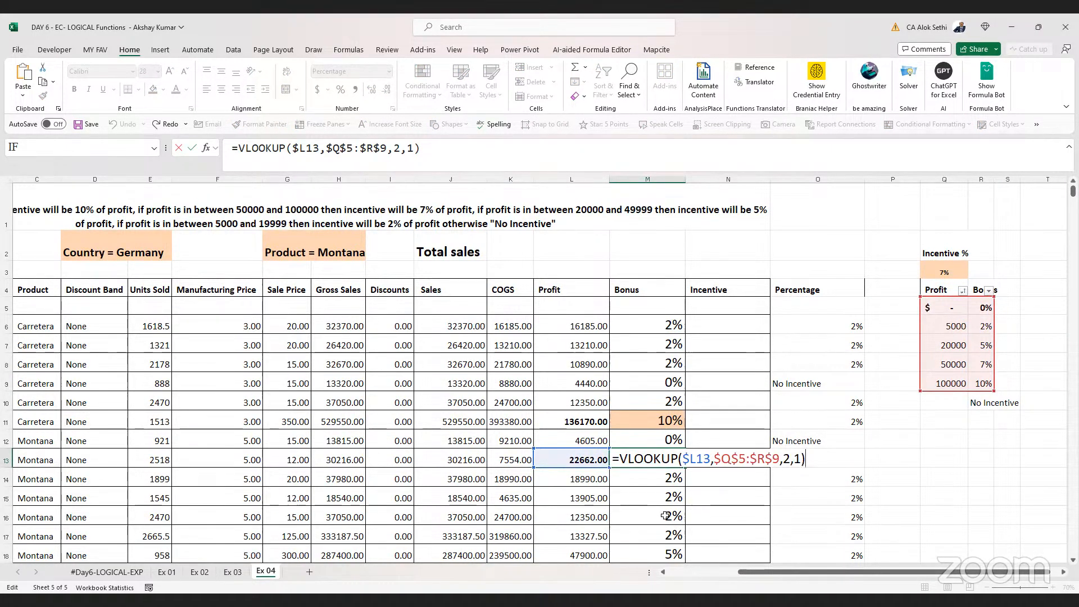
{"action": "key", "text": "ctrl+Return"}
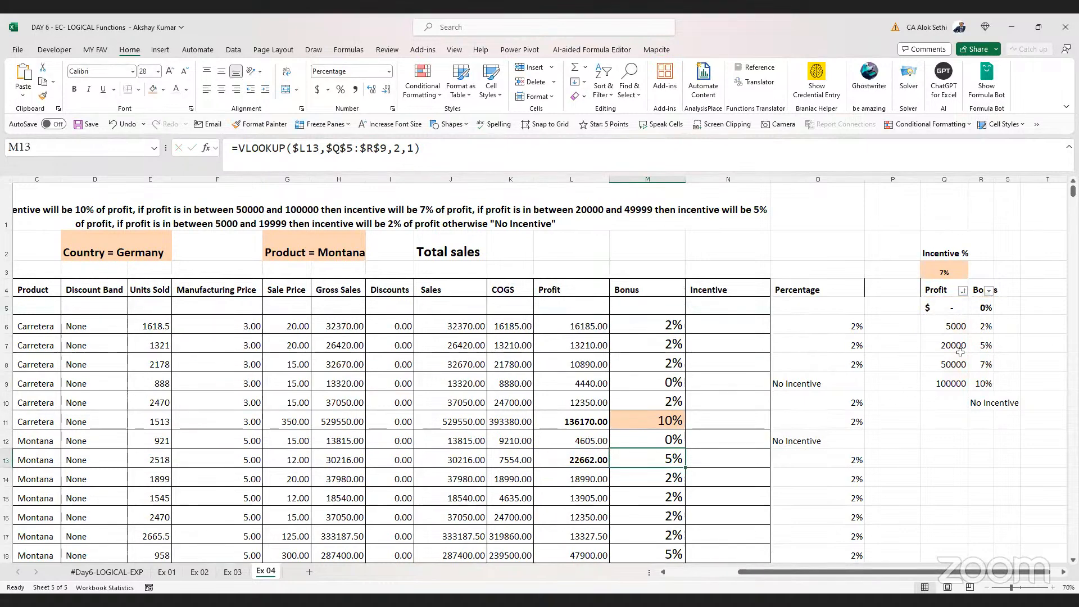
{"action": "scroll", "coordinate": [654, 468], "scroll_direction": "down", "scroll_amount": 1}
{"action": "left_click", "coordinate": [568, 492]}
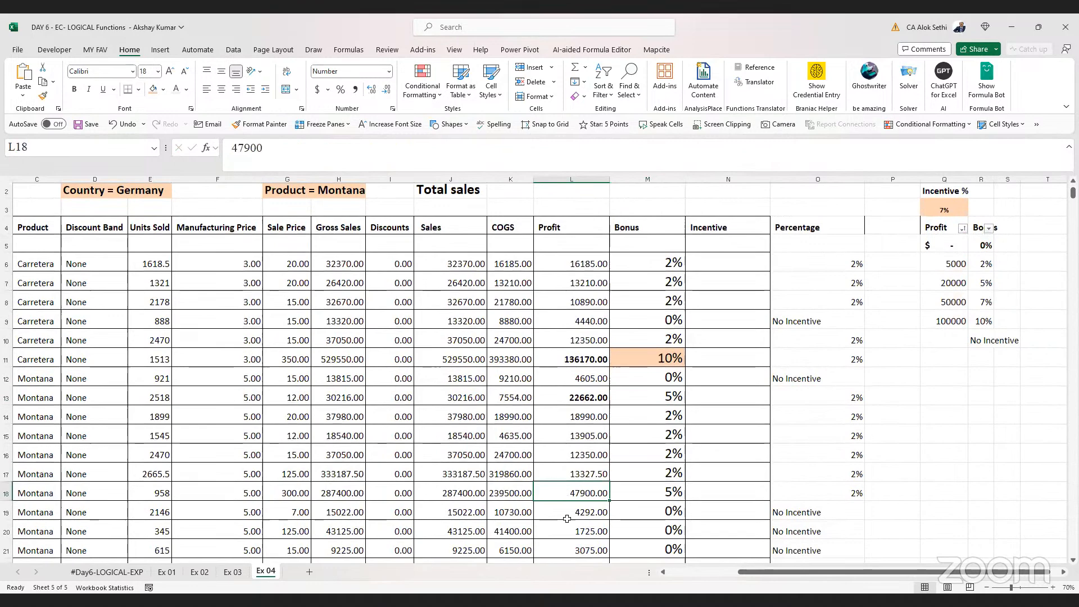
{"action": "scroll", "coordinate": [568, 474], "scroll_direction": "up", "scroll_amount": 1}
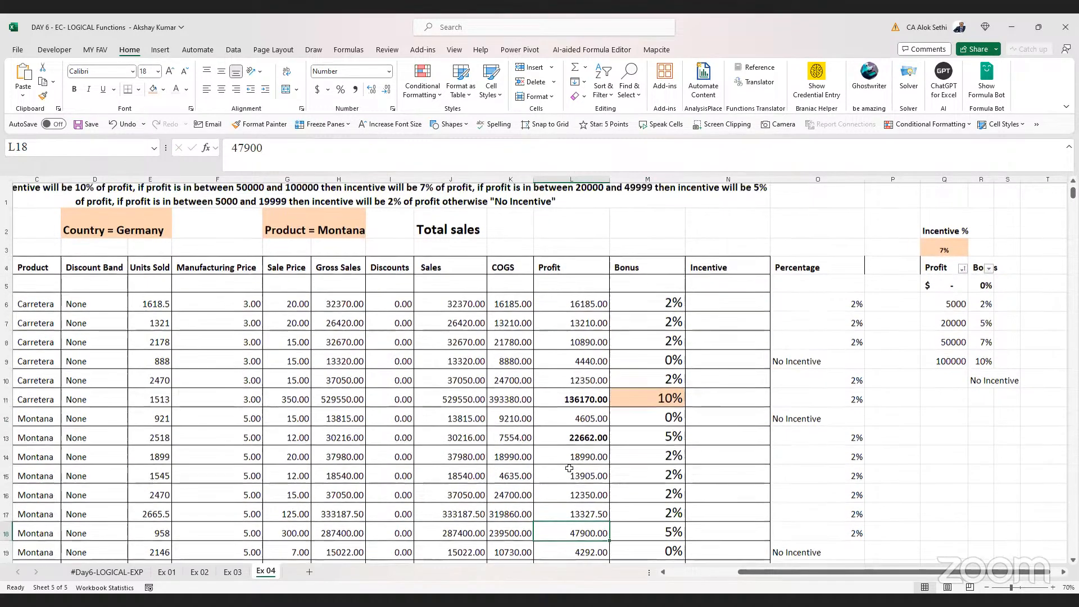
Change the profit in L15 to 63000
{"action": "left_click", "coordinate": [567, 476]}
{"action": "type", "text": "63"}
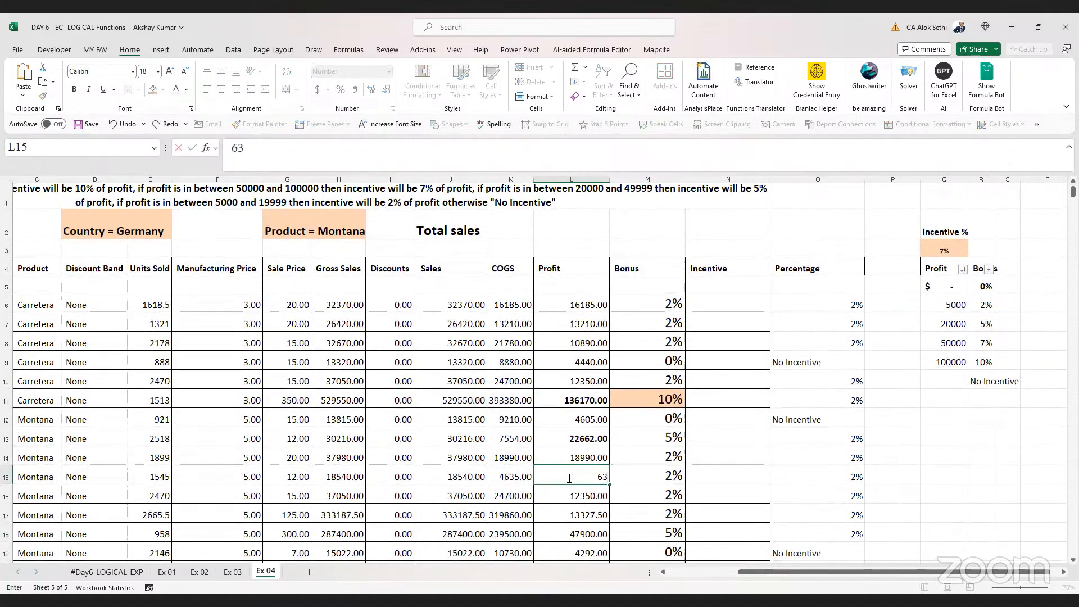
{"action": "type", "text": "000"}
{"action": "key", "text": "Return"}
Give the M15 bonus cell and the L15 profit cell an orange fill
{"action": "key", "text": "Up"}
{"action": "key", "text": "Right"}
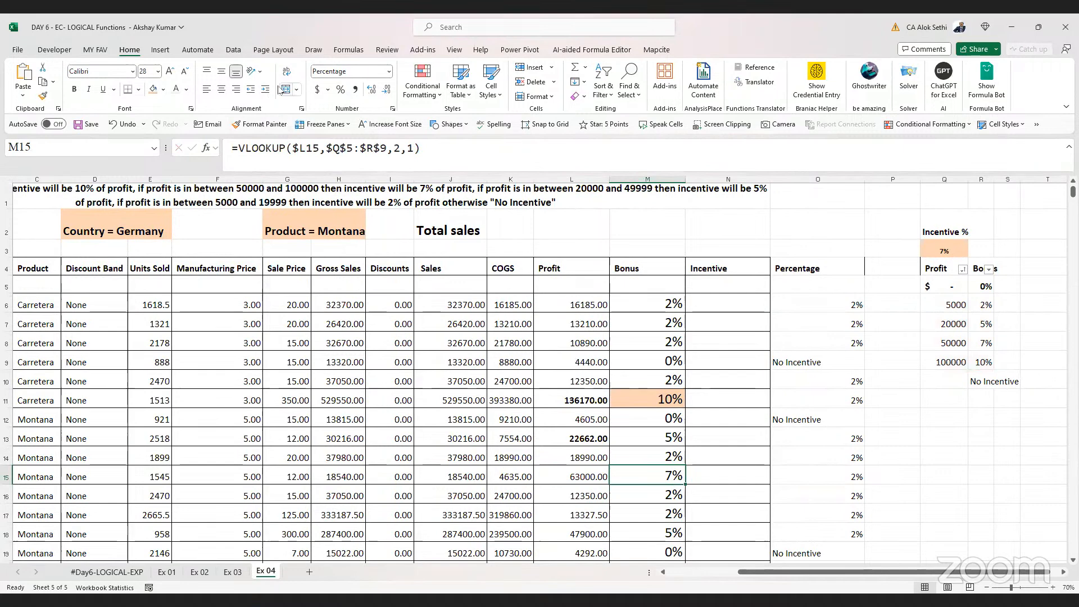
{"action": "left_click", "coordinate": [152, 90]}
{"action": "key", "text": "Left"}
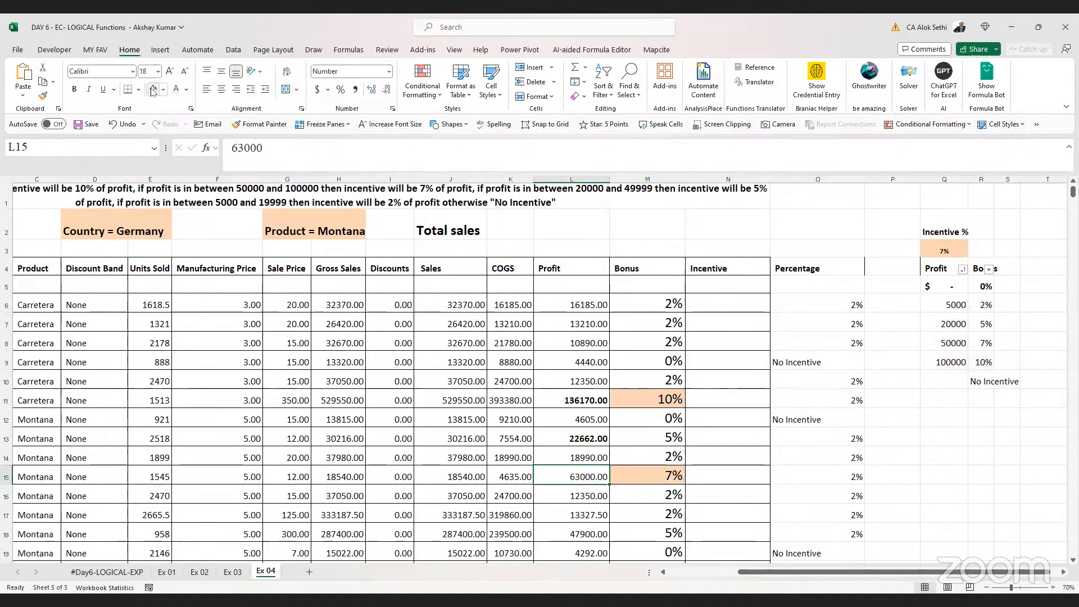
{"action": "left_click", "coordinate": [153, 90]}
Replace the Bonus formula in M6 with =XLOOKUP(L6,Q5:Q9,R5:R9,"-") using the lookup table's profit and bonus columns
{"action": "key", "text": "Right"}
{"action": "key", "text": "Up"}
{"action": "key", "text": "Up"}
{"action": "key", "text": "Up"}
{"action": "key", "text": "Up"}
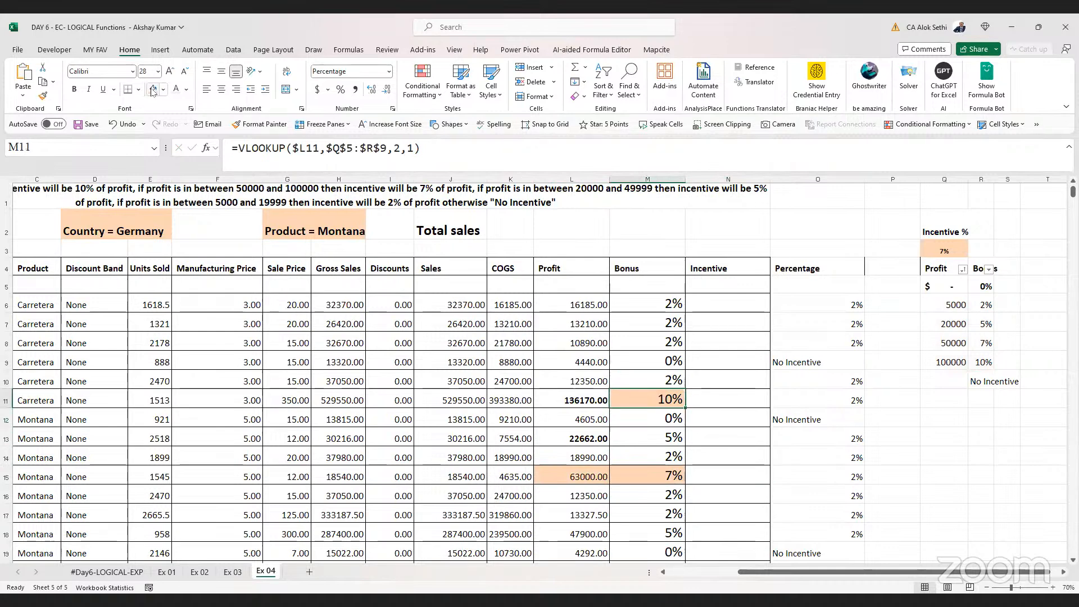
{"action": "key", "text": "F2"}
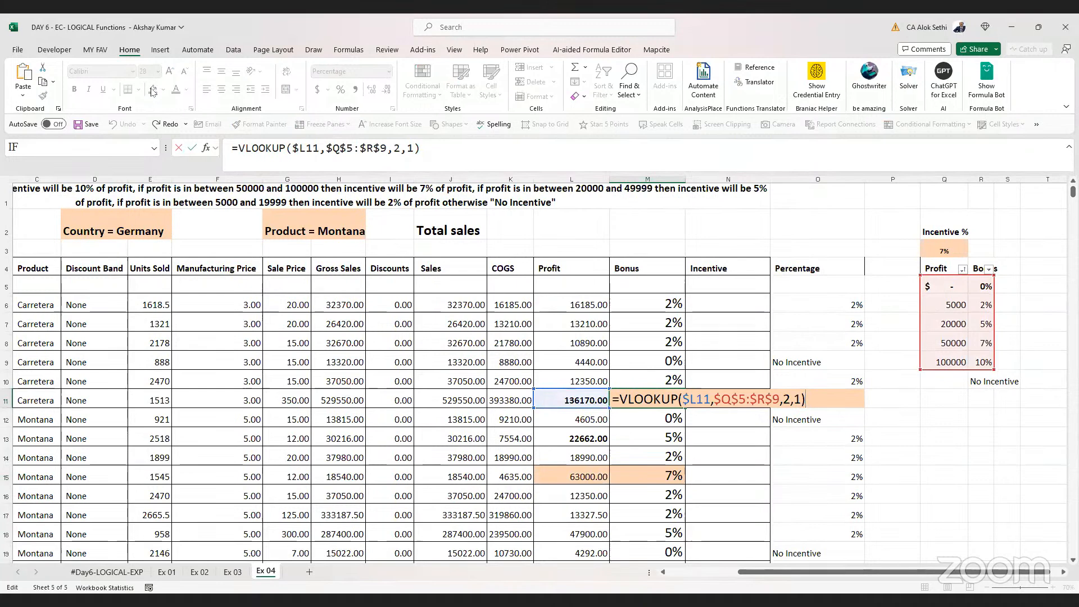
{"action": "key", "text": "ctrl+Return"}
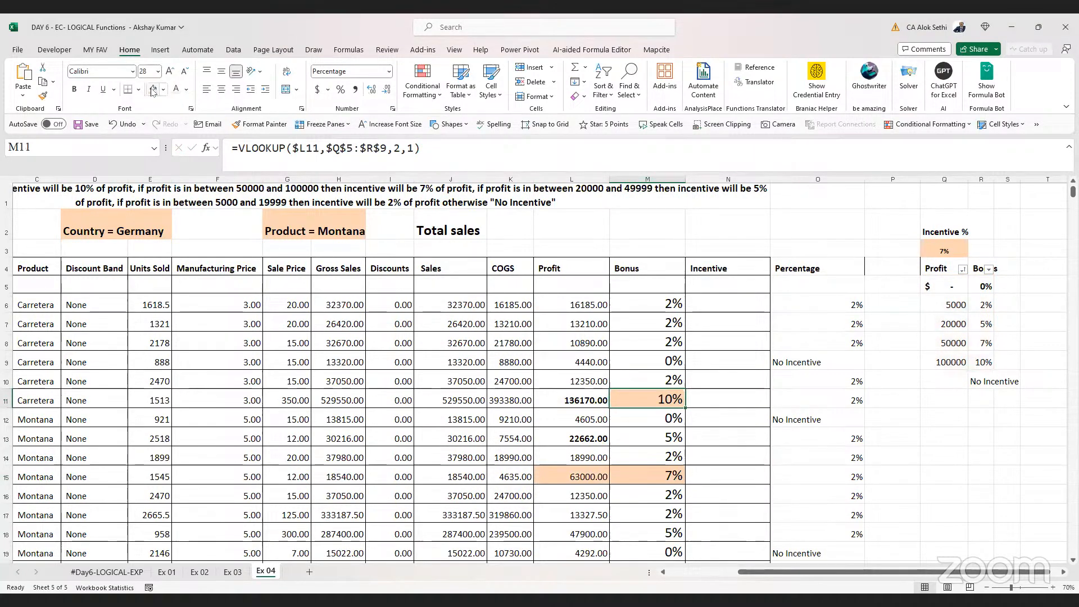
{"action": "key", "text": "Up"}
{"action": "key", "text": "Up"}
{"action": "key", "text": "Up"}
{"action": "key", "text": "Up"}
{"action": "key", "text": "Up"}
{"action": "key", "text": "F2"}
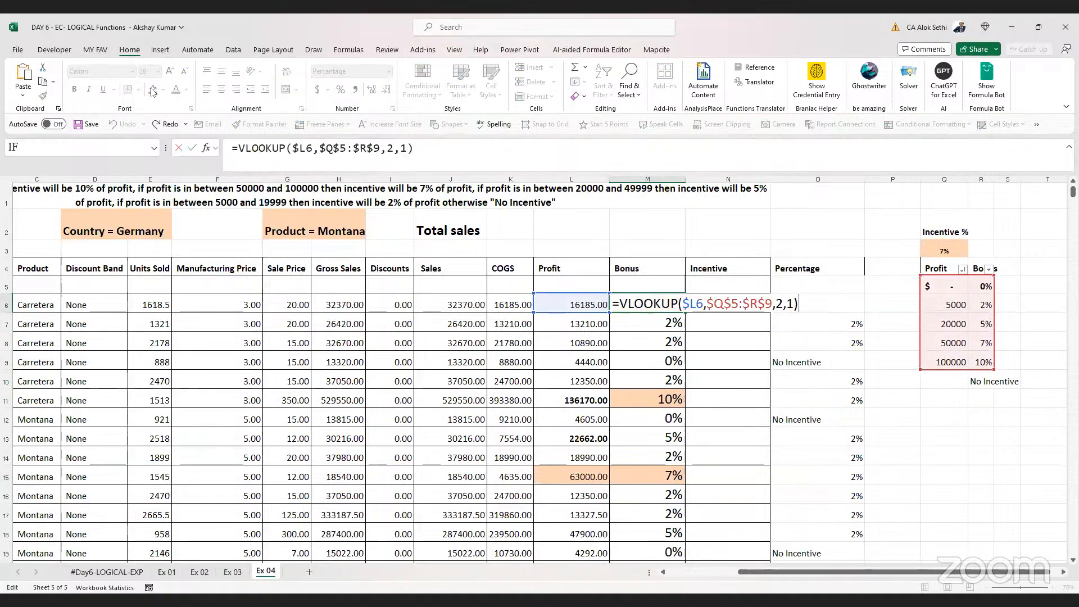
{"action": "key", "text": "BackSpace"}
{"action": "key", "text": "BackSpace"}
{"action": "key", "text": "BackSpace"}
{"action": "key", "text": "BackSpace"}
{"action": "key", "text": "BackSpace"}
{"action": "key", "text": "BackSpace"}
{"action": "key", "text": "BackSpace"}
{"action": "key", "text": "BackSpace"}
{"action": "key", "text": "BackSpace"}
{"action": "key", "text": "BackSpace"}
{"action": "key", "text": "BackSpace"}
{"action": "key", "text": "BackSpace"}
{"action": "key", "text": "BackSpace"}
{"action": "key", "text": "BackSpace"}
{"action": "key", "text": "BackSpace"}
{"action": "key", "text": "BackSpace"}
{"action": "key", "text": "BackSpace"}
{"action": "key", "text": "BackSpace"}
{"action": "key", "text": "BackSpace"}
{"action": "key", "text": "BackSpace"}
{"action": "key", "text": "BackSpace"}
{"action": "key", "text": "BackSpace"}
{"action": "type", "text": "x"}
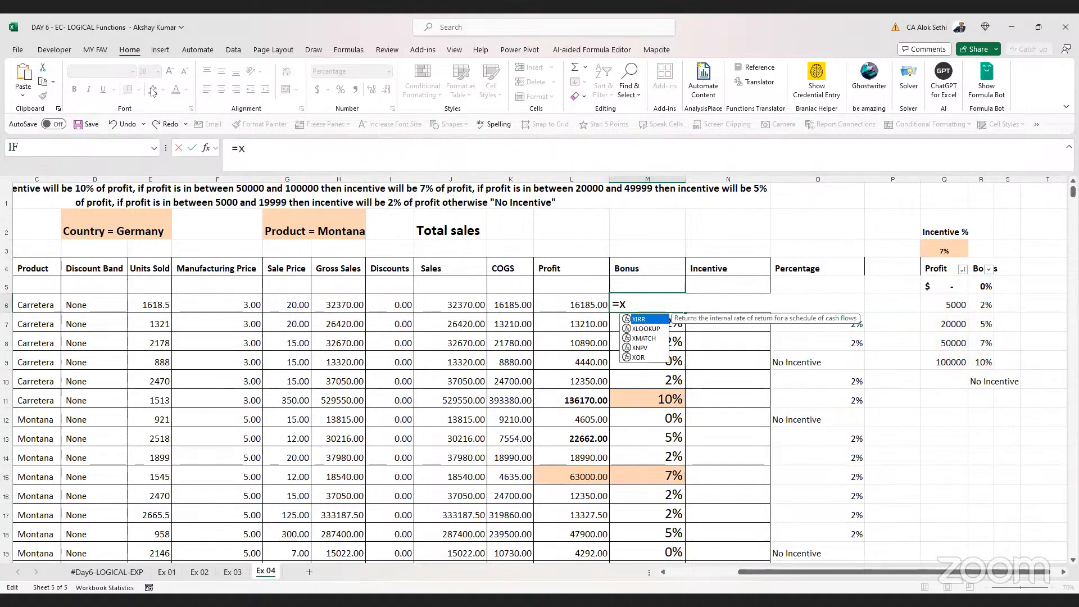
{"action": "type", "text": "lookup"}
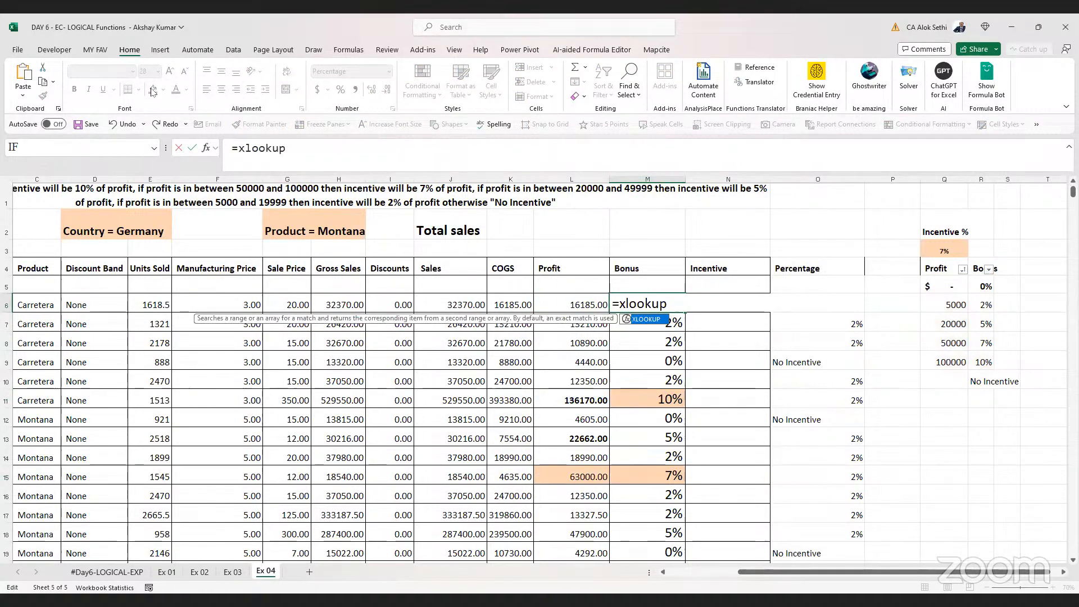
{"action": "type", "text": "("}
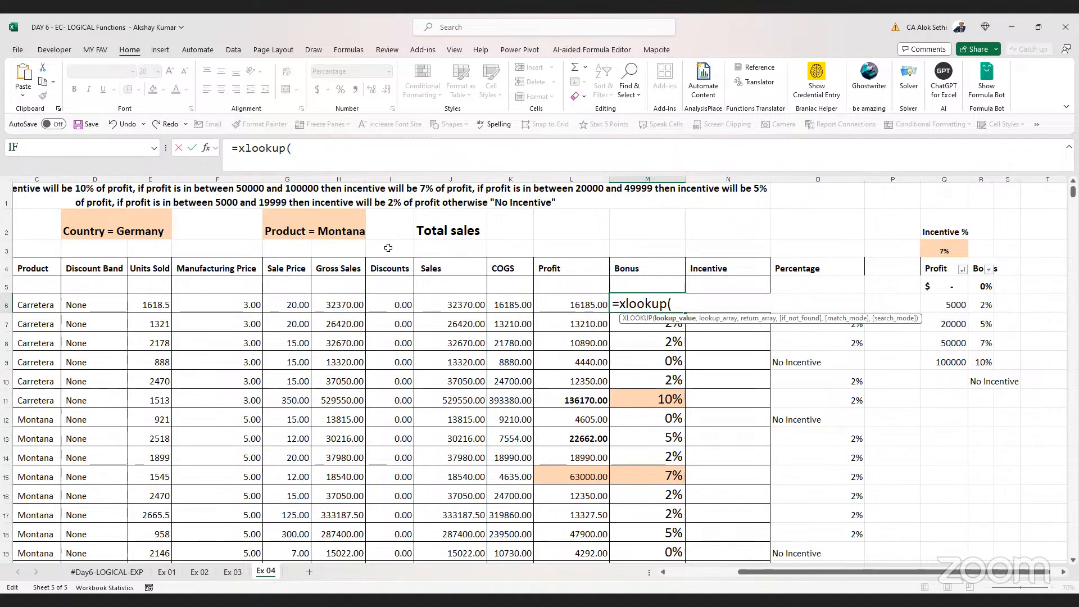
{"action": "left_click", "coordinate": [555, 299]}
{"action": "type", "text": ","}
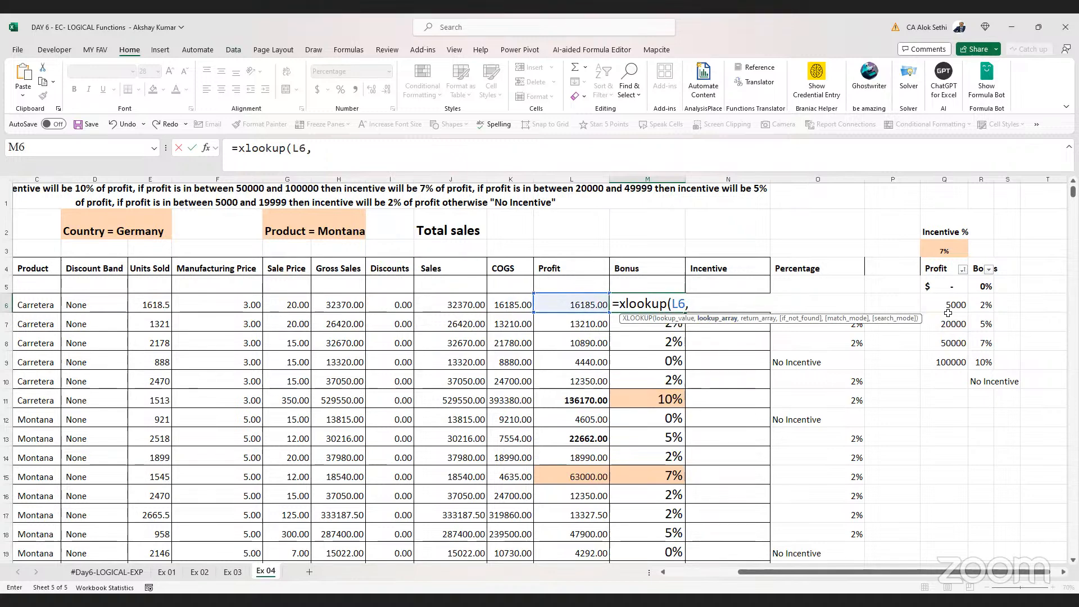
{"action": "left_click", "coordinate": [947, 286]}
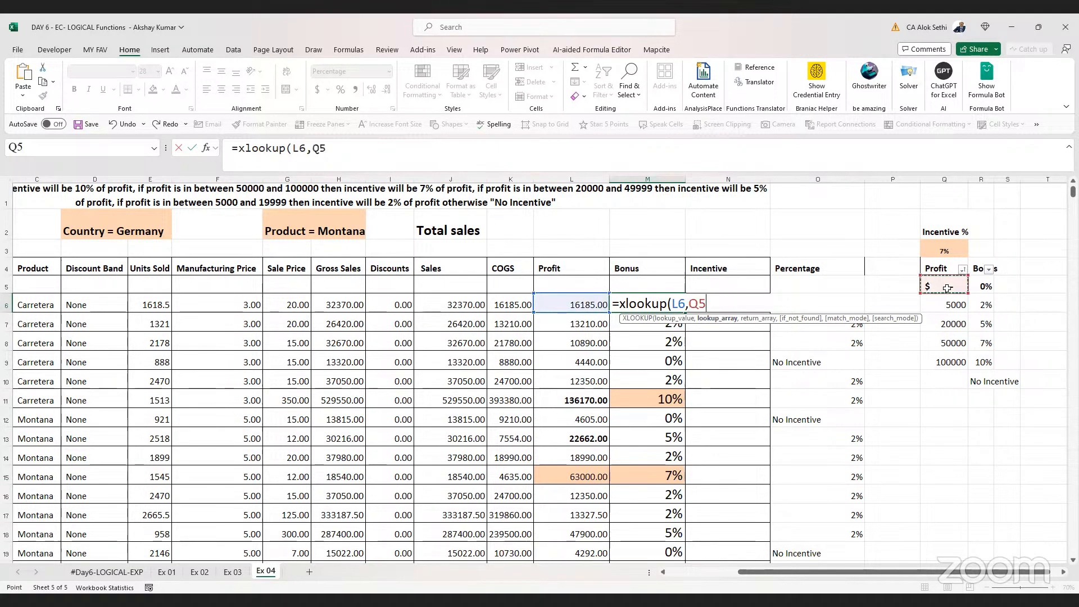
{"action": "left_click", "coordinate": [950, 360], "text": "shift"}
{"action": "type", "text": ","}
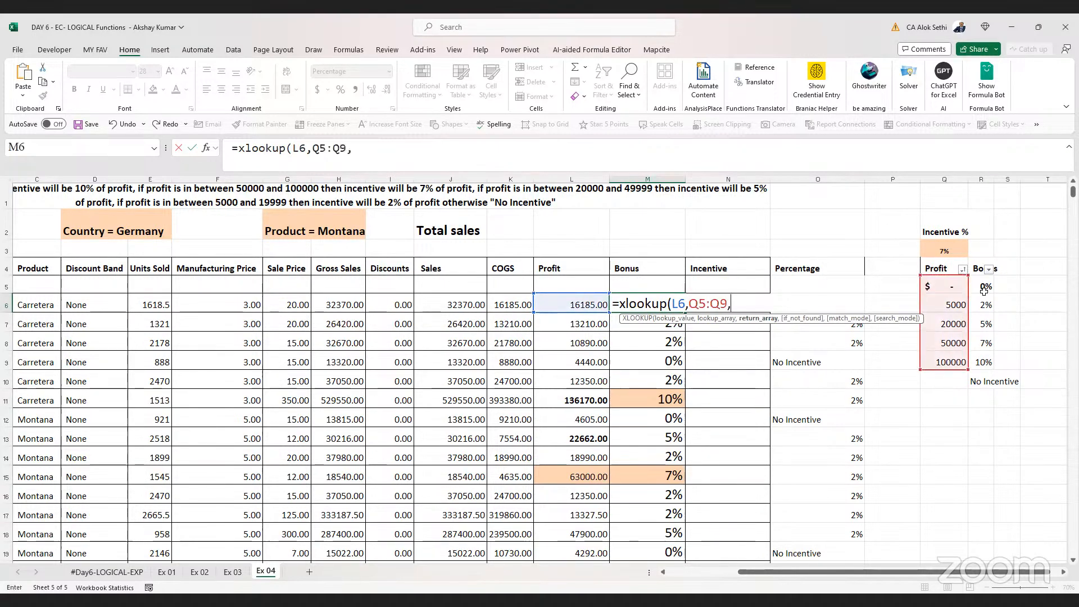
{"action": "left_click_drag", "start_coordinate": [984, 290], "coordinate": [987, 364]}
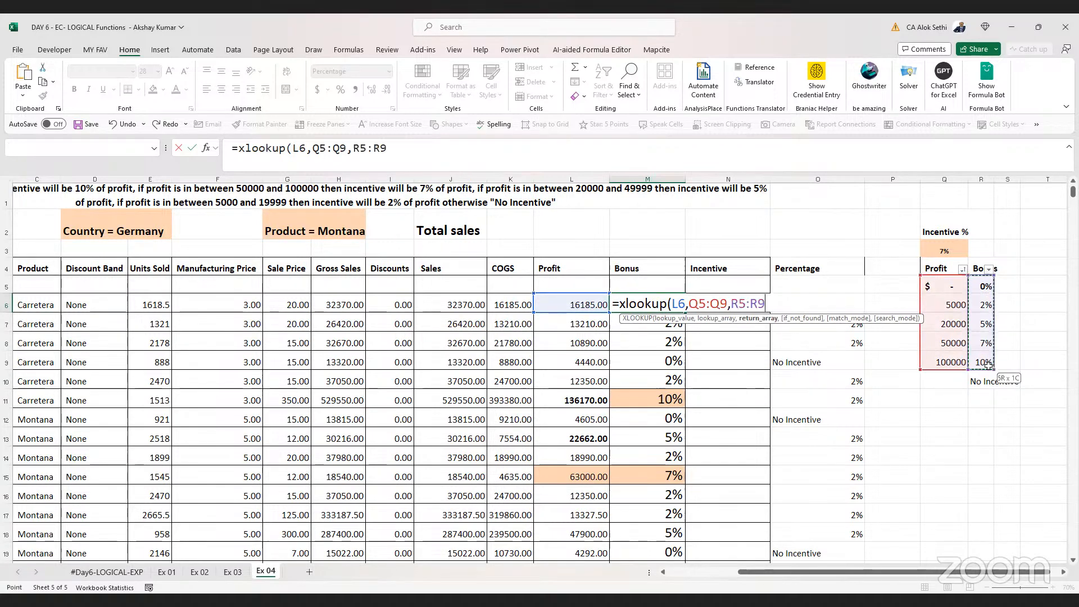
{"action": "type", "text": ","}
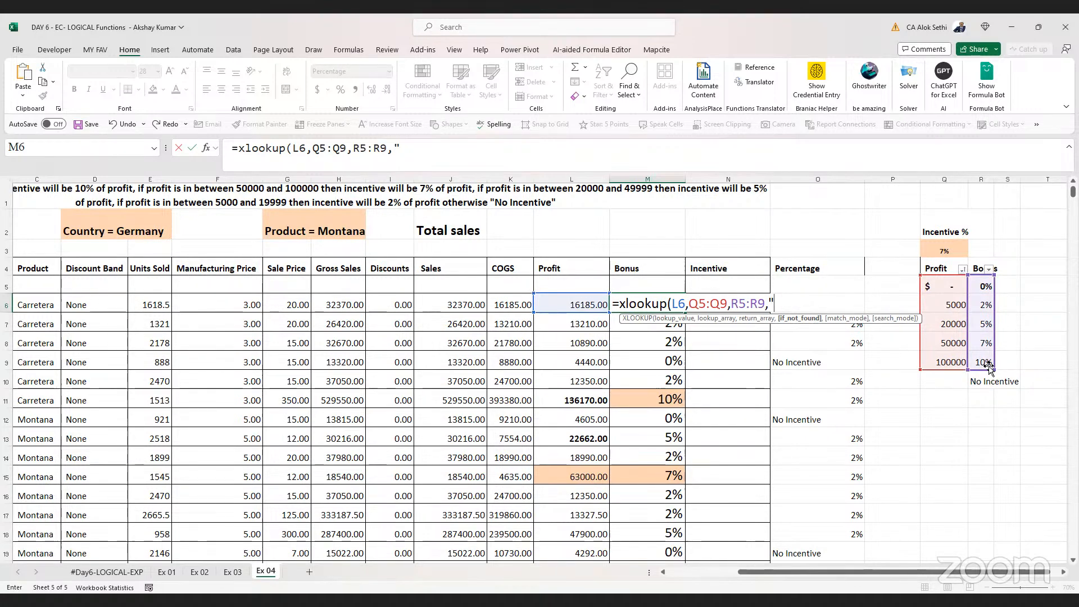
{"action": "type", "text": "\"-\")"}
{"action": "key", "text": "Return"}
Add match mode -1 (exact match or next smaller item) to M6's XLOOKUP
{"action": "key", "text": "Up"}
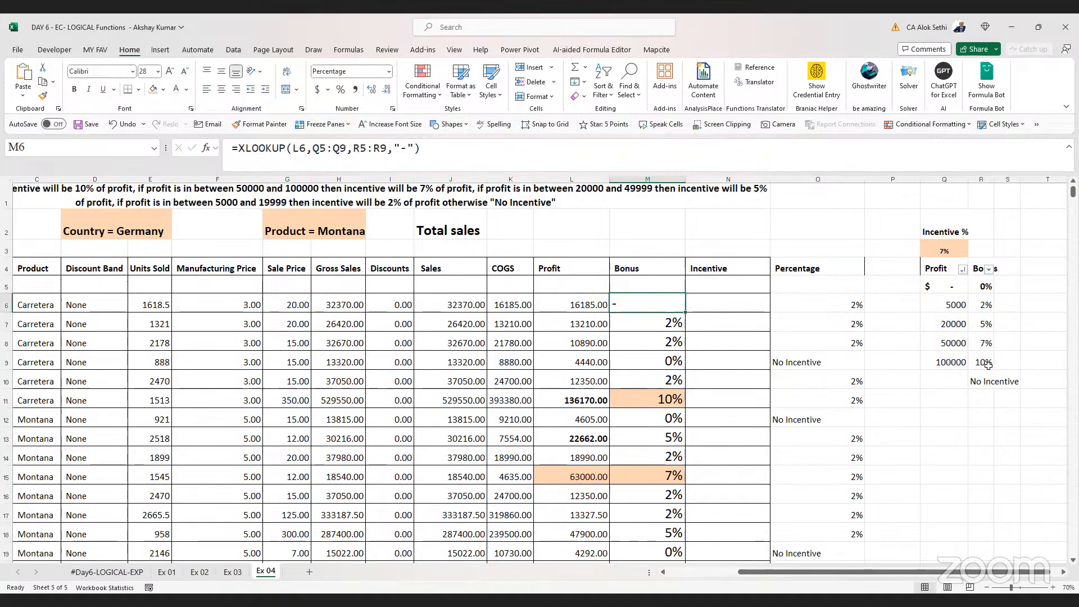
{"action": "key", "text": "F2"}
{"action": "key", "text": "Left"}
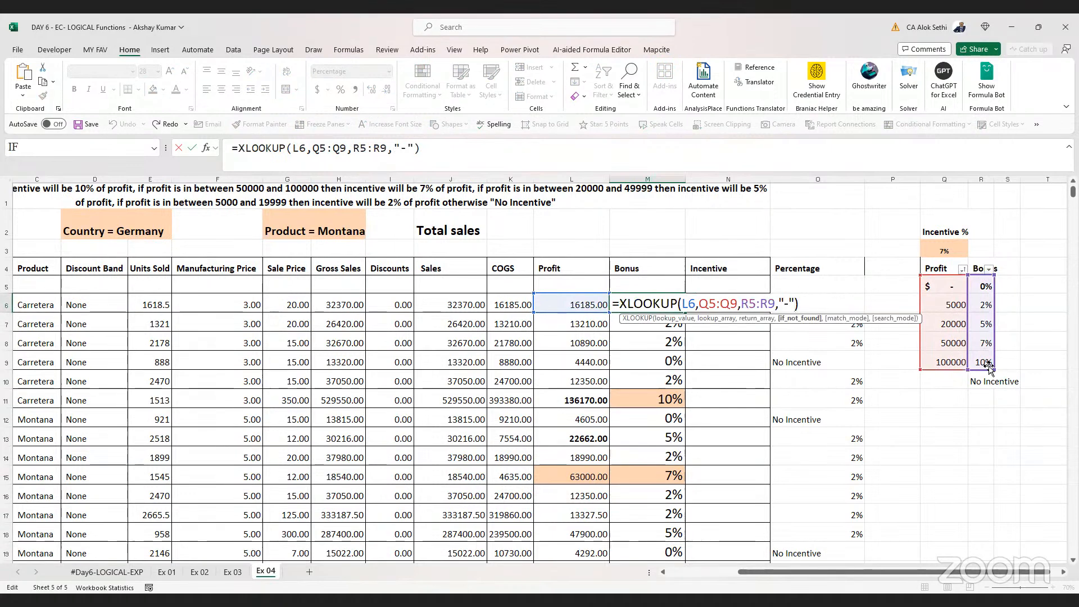
{"action": "type", "text": ","}
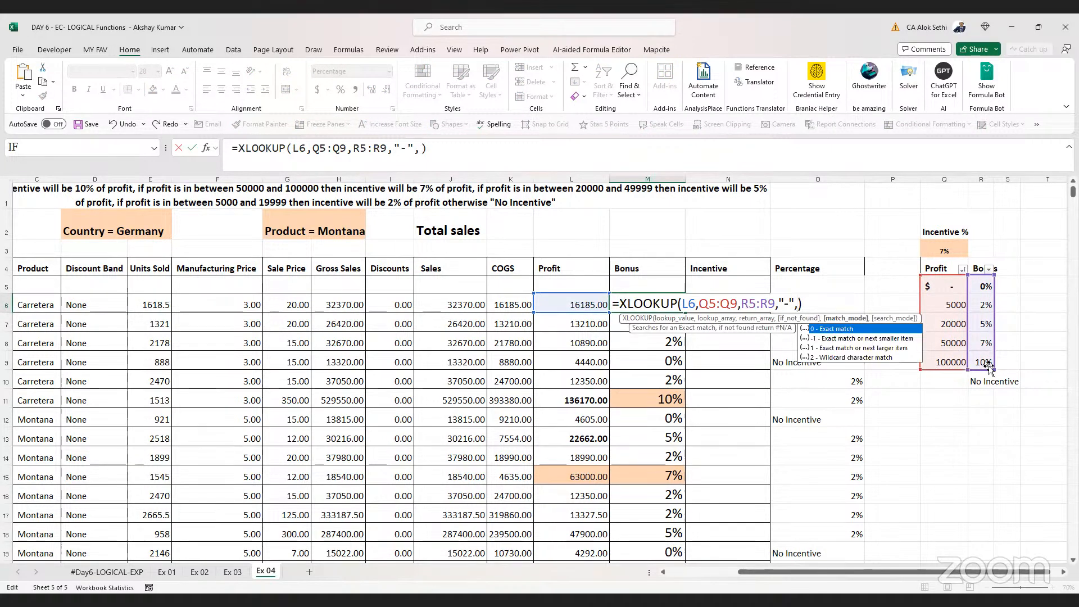
{"action": "key", "text": "Down"}
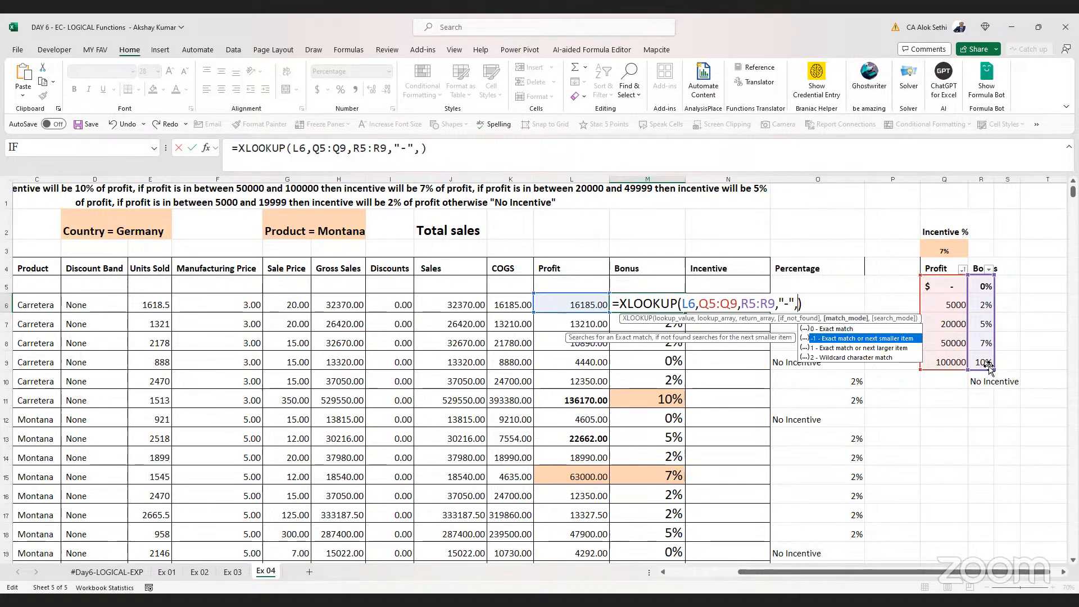
{"action": "key", "text": "Escape"}
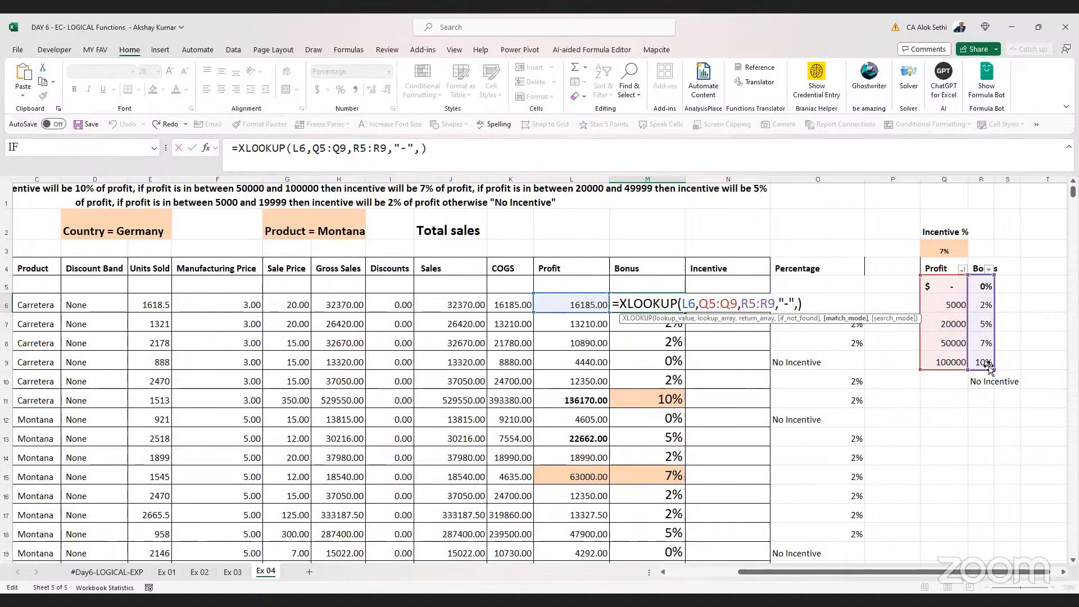
{"action": "key", "text": "BackSpace"}
{"action": "type", "text": ","}
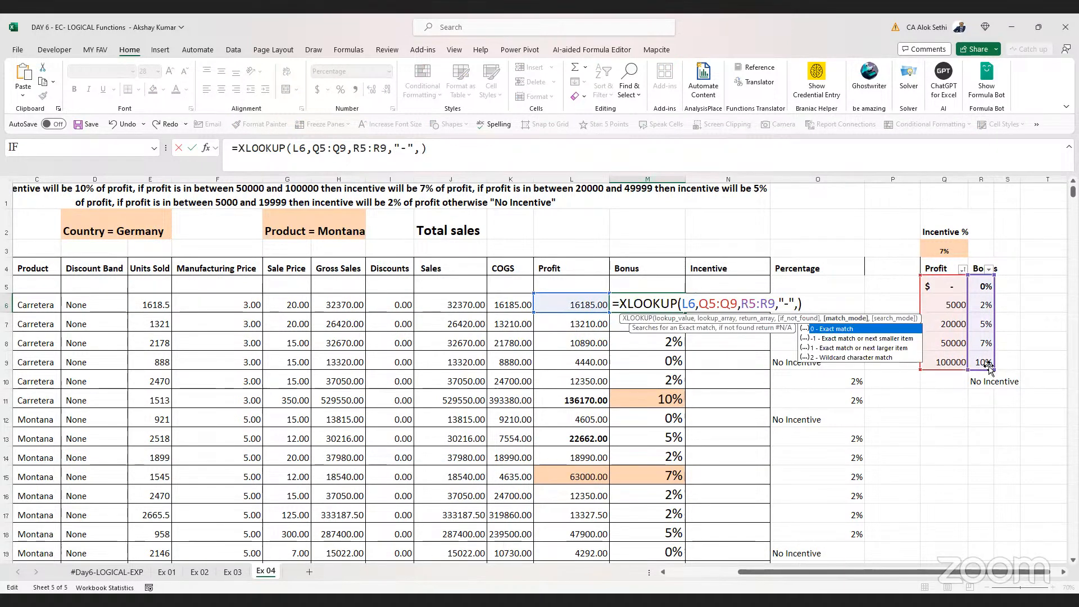
{"action": "type", "text": "-1"}
{"action": "key", "text": "ctrl+Return"}
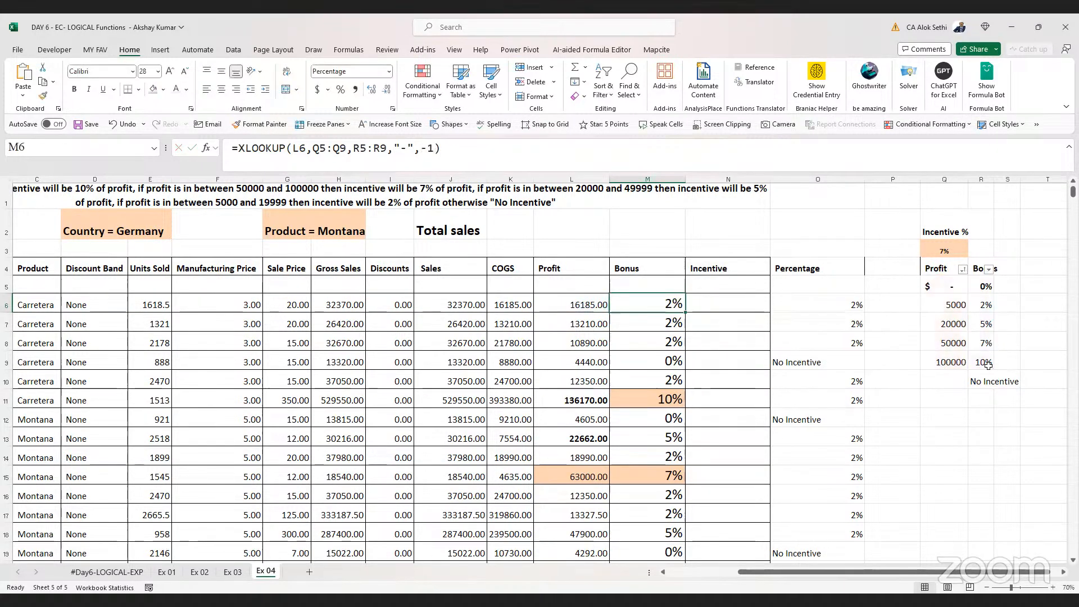
Make M6's lookup and return ranges absolute ($Q$5:$Q$9, $R$5:$R$9) and fill the XLOOKUP down the Bonus column
{"action": "double_click", "coordinate": [687, 313]}
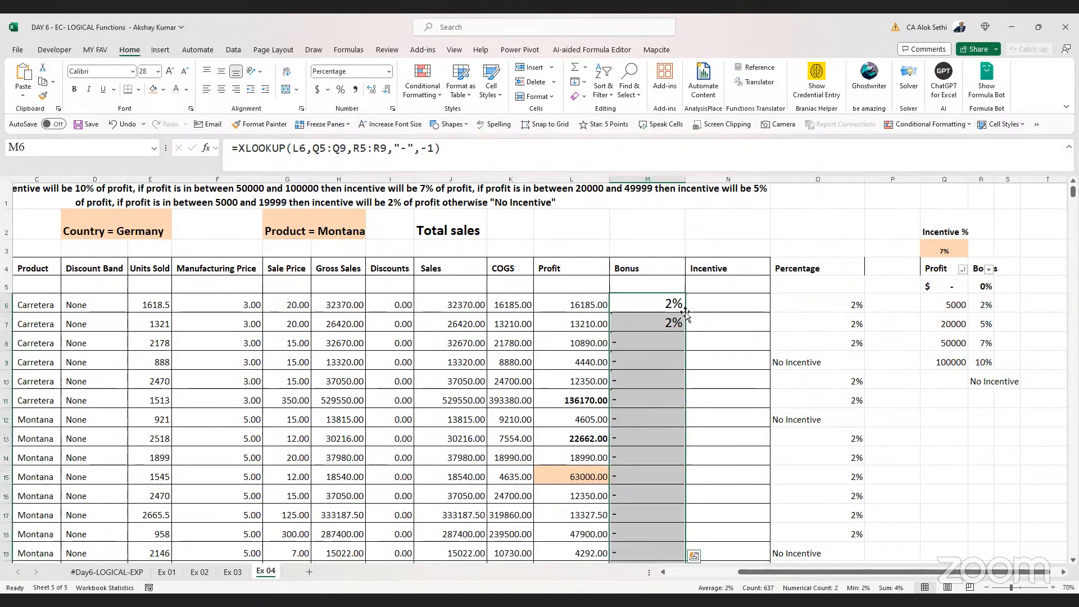
{"action": "left_click", "coordinate": [664, 309]}
{"action": "double_click", "coordinate": [664, 309]}
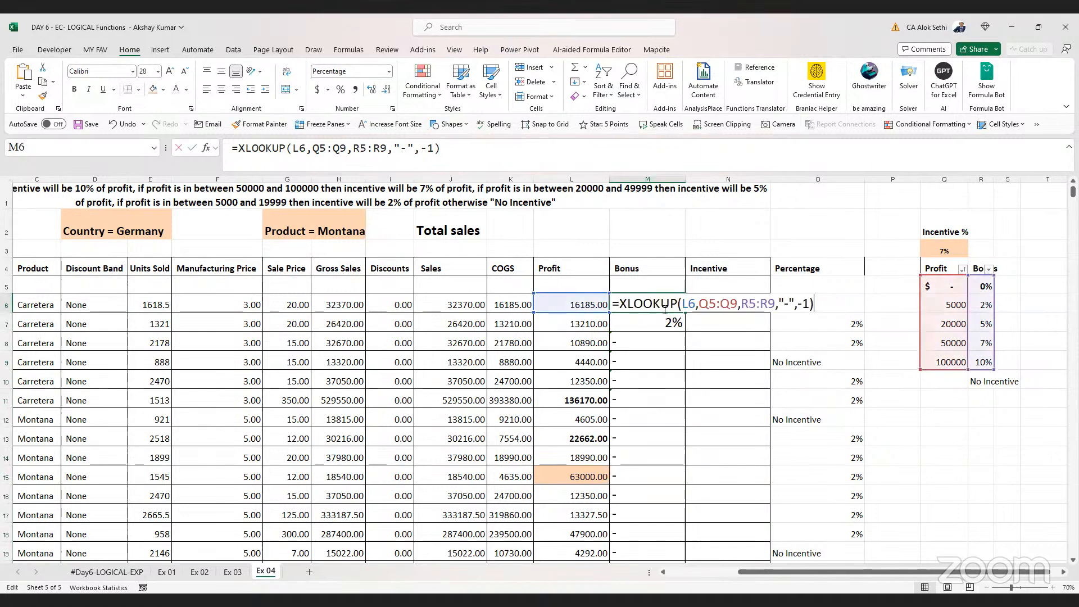
{"action": "left_click_drag", "start_coordinate": [700, 304], "coordinate": [774, 304]}
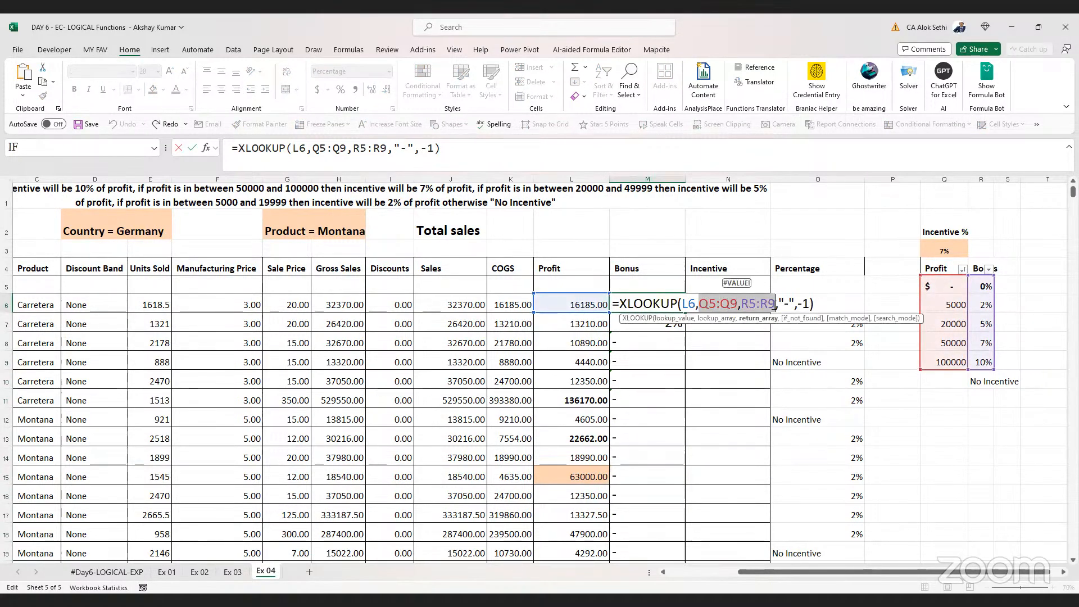
{"action": "key", "text": "F4"}
{"action": "key", "text": "ctrl+Return"}
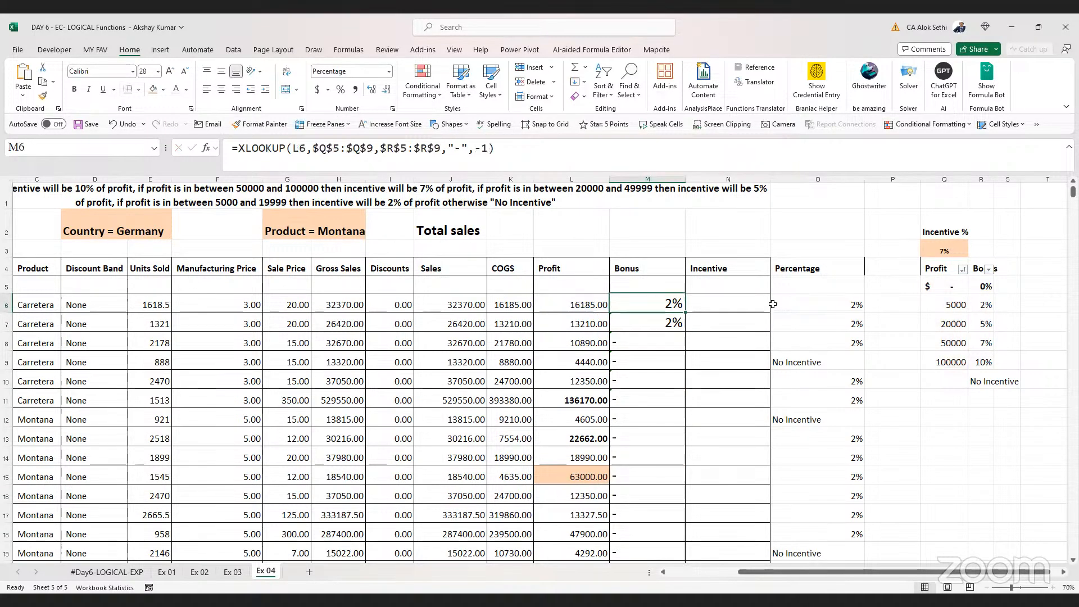
{"action": "double_click", "coordinate": [685, 311]}
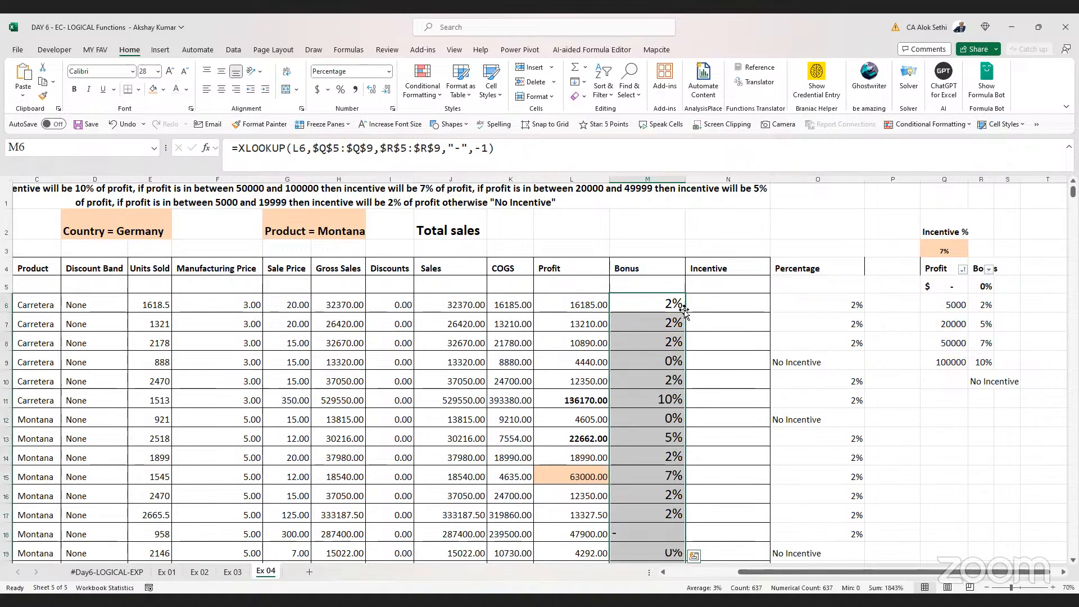
Retype the -1 match mode in M6's XLOOKUP
{"action": "key", "text": "F2"}
{"action": "key", "text": "Left"}
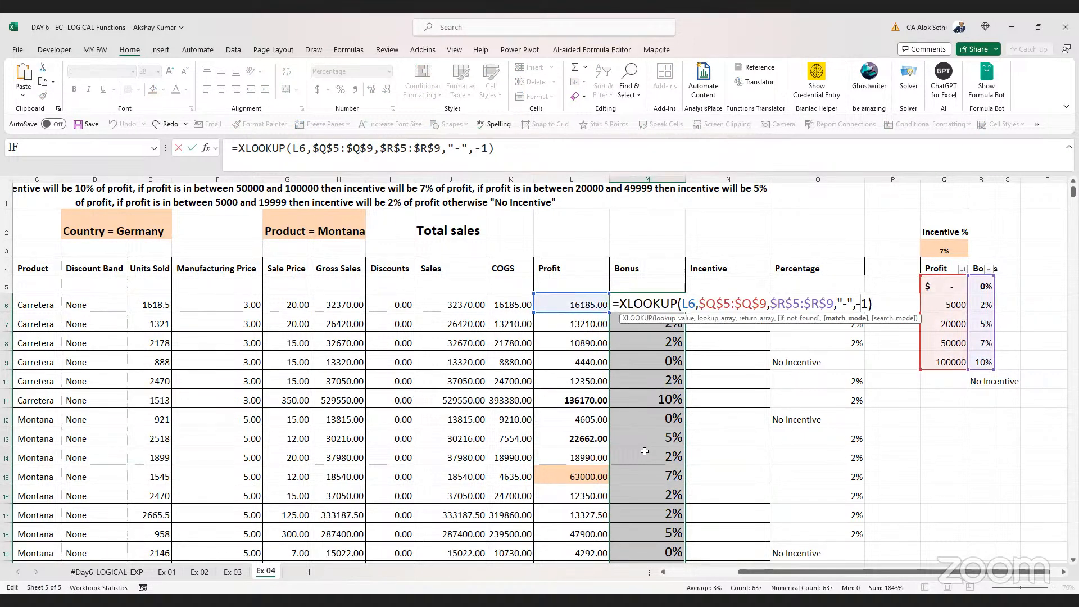
{"action": "key", "text": "BackSpace"}
{"action": "key", "text": "BackSpace"}
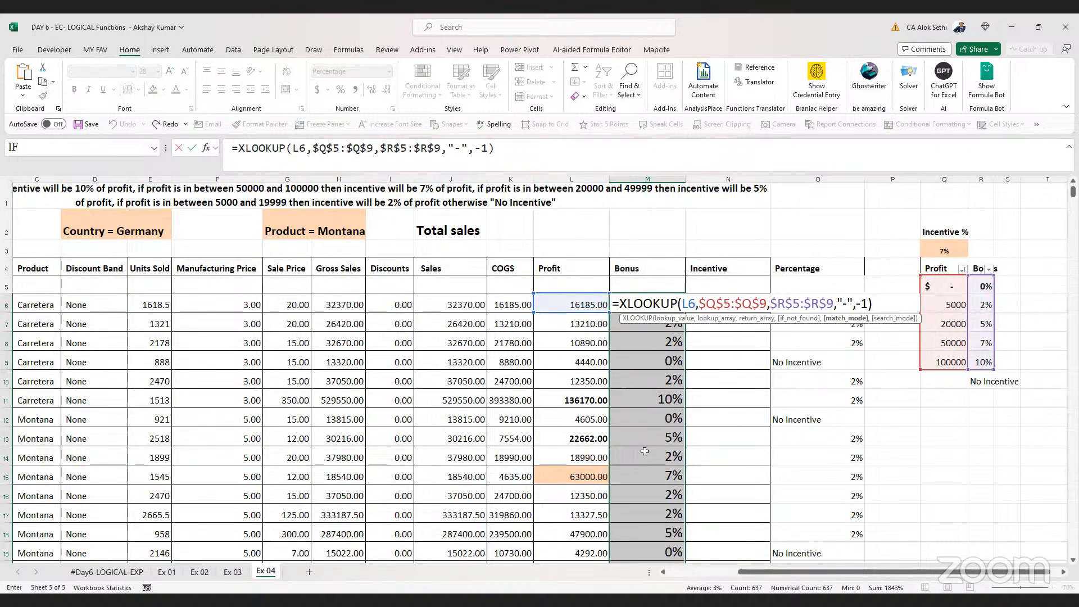
{"action": "type", "text": "-"}
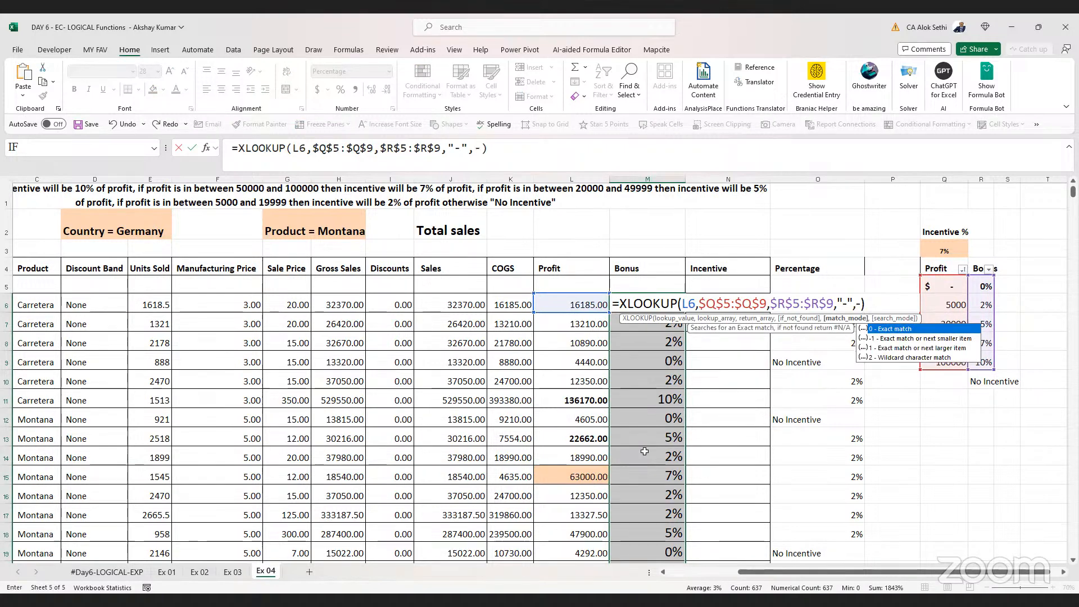
{"action": "type", "text": "1"}
{"action": "key", "text": "Return"}
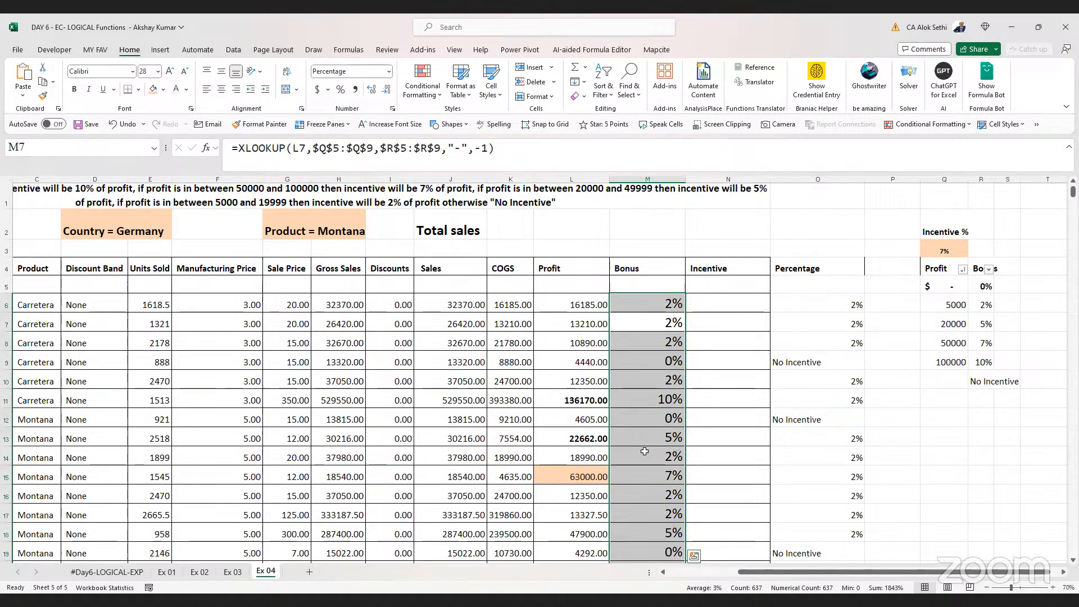
Check the filled XLOOKUP in M7 and save the workbook
{"action": "key", "text": "F2"}
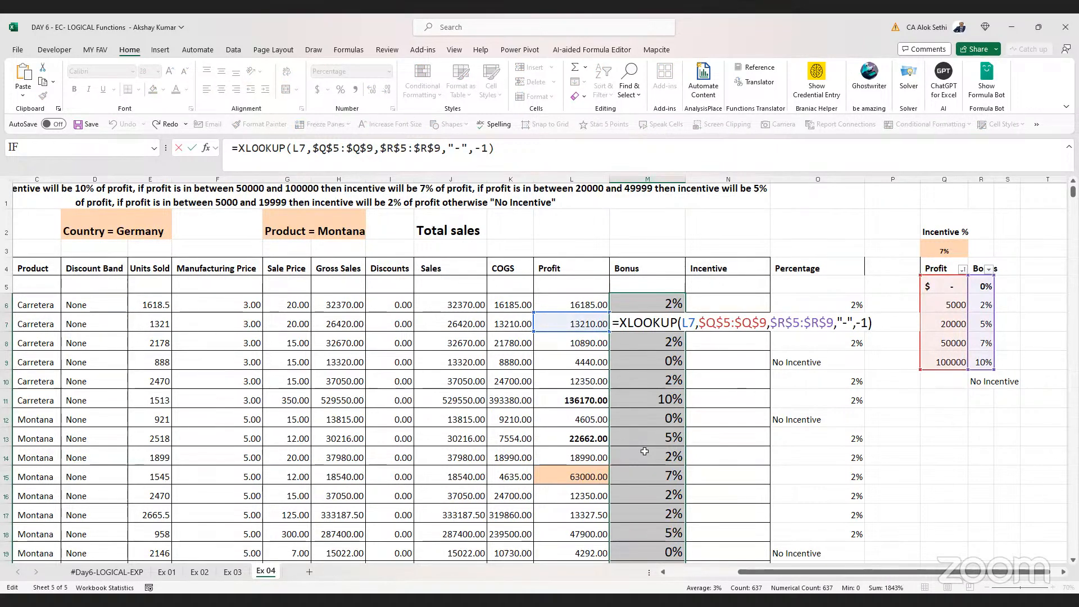
{"action": "key", "text": "Escape"}
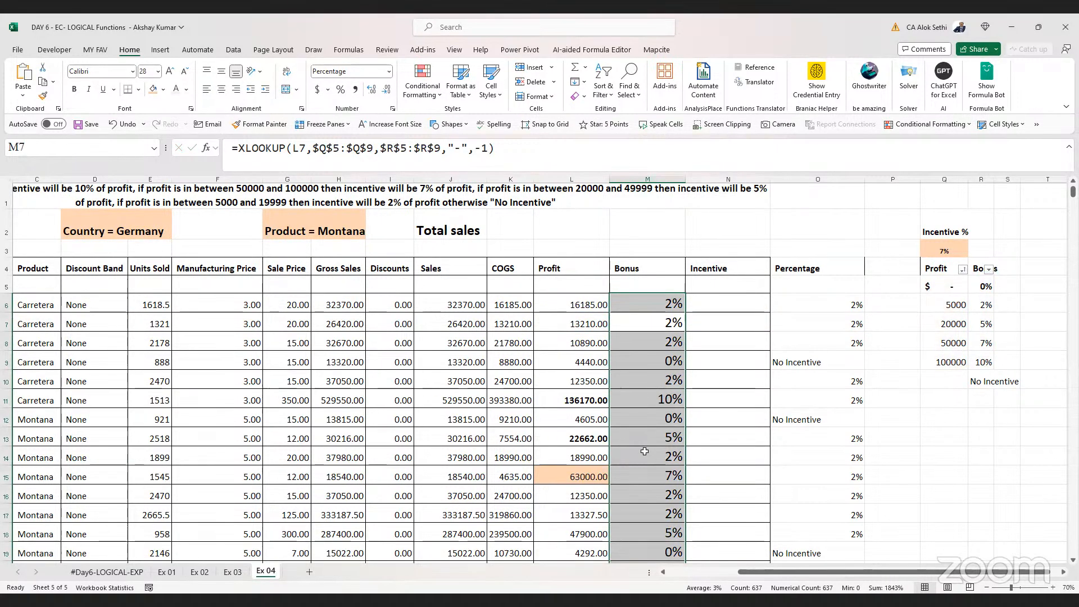
{"action": "key", "text": "ctrl+s"}
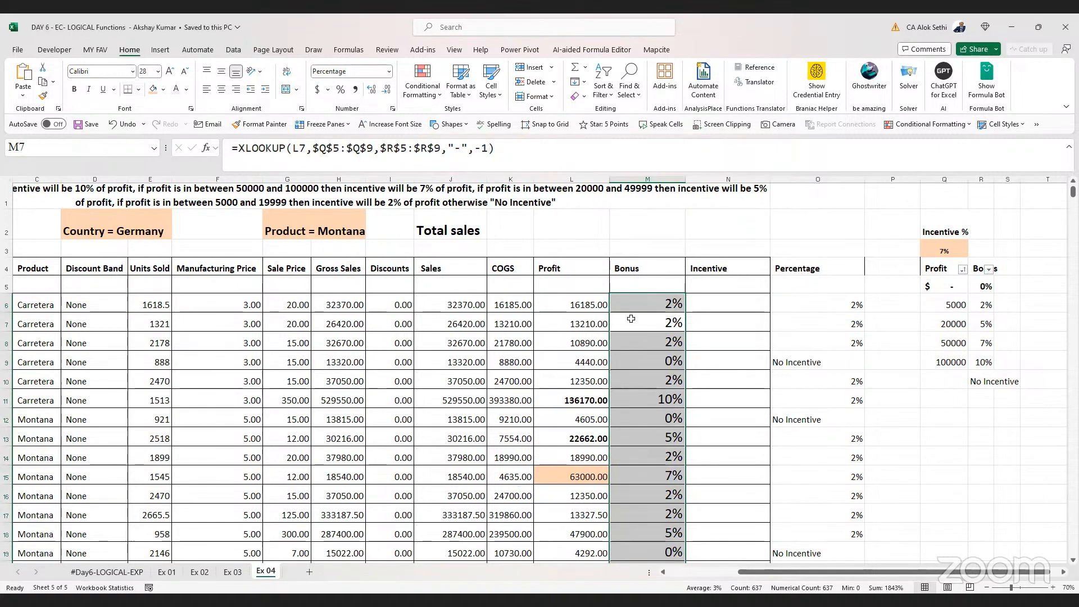
Select the first Incentive cell N6 to start the incentive calculation
{"action": "scroll", "coordinate": [654, 268], "scroll_direction": "down", "scroll_amount": 1}
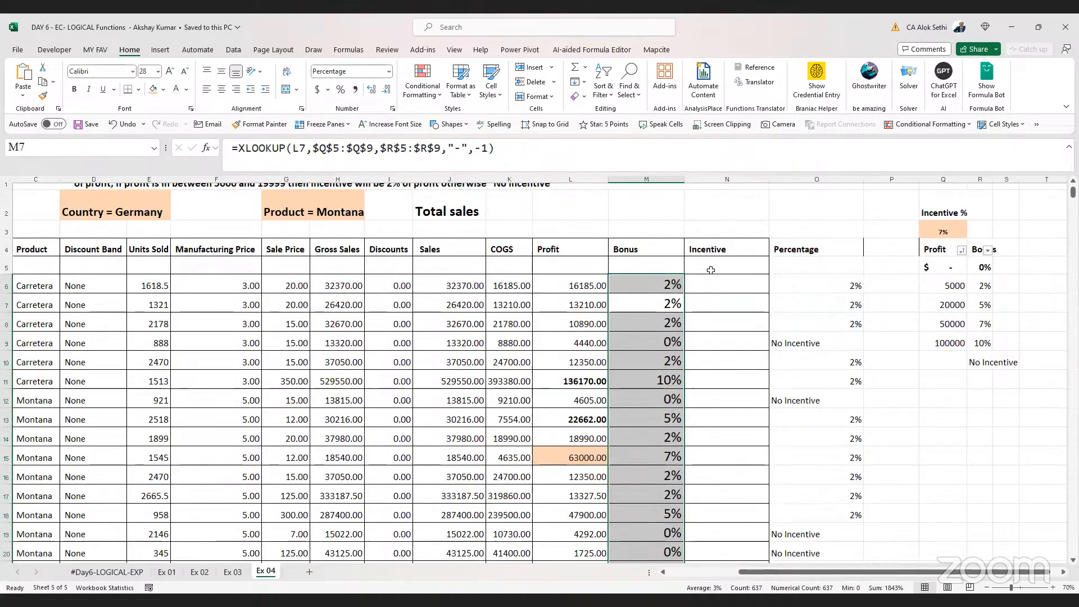
{"action": "left_click", "coordinate": [727, 283]}
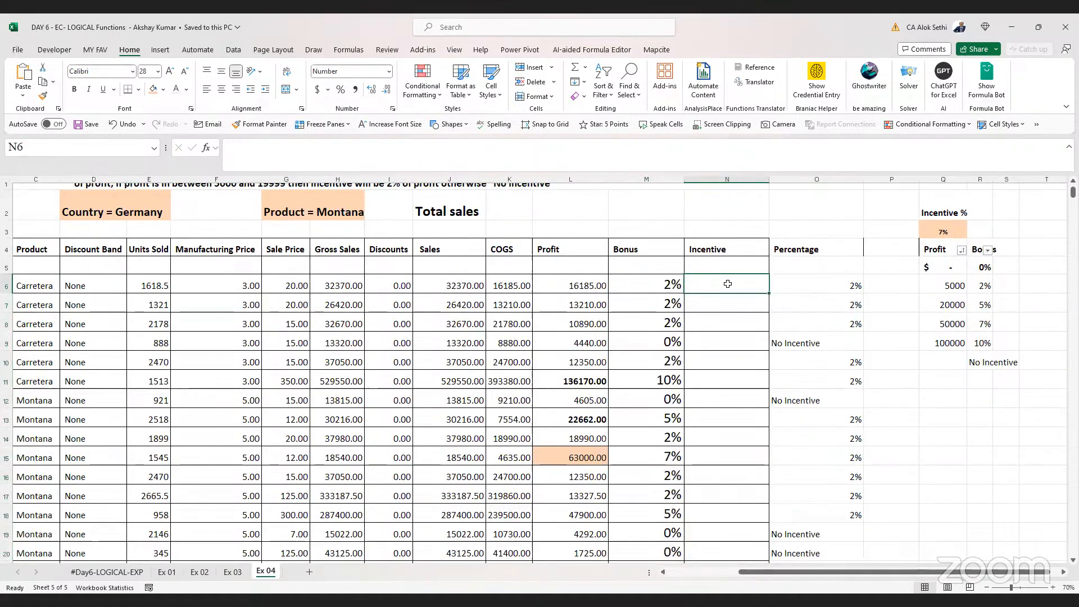
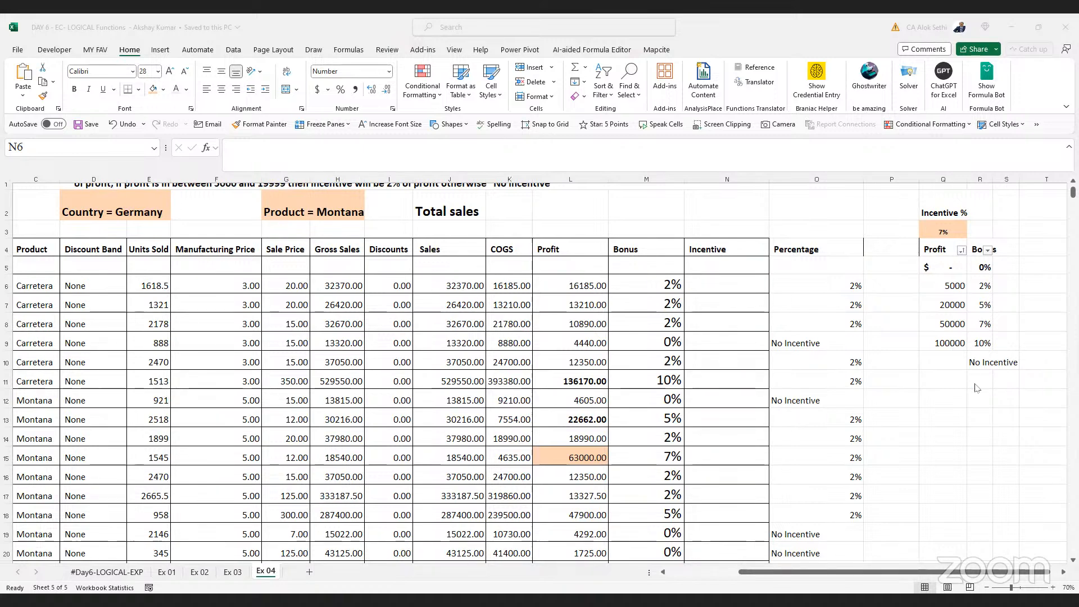
Enter a bold, enlarged "Country" header in cell Q12 below the profit-bonus table
{"action": "left_click", "coordinate": [954, 400]}
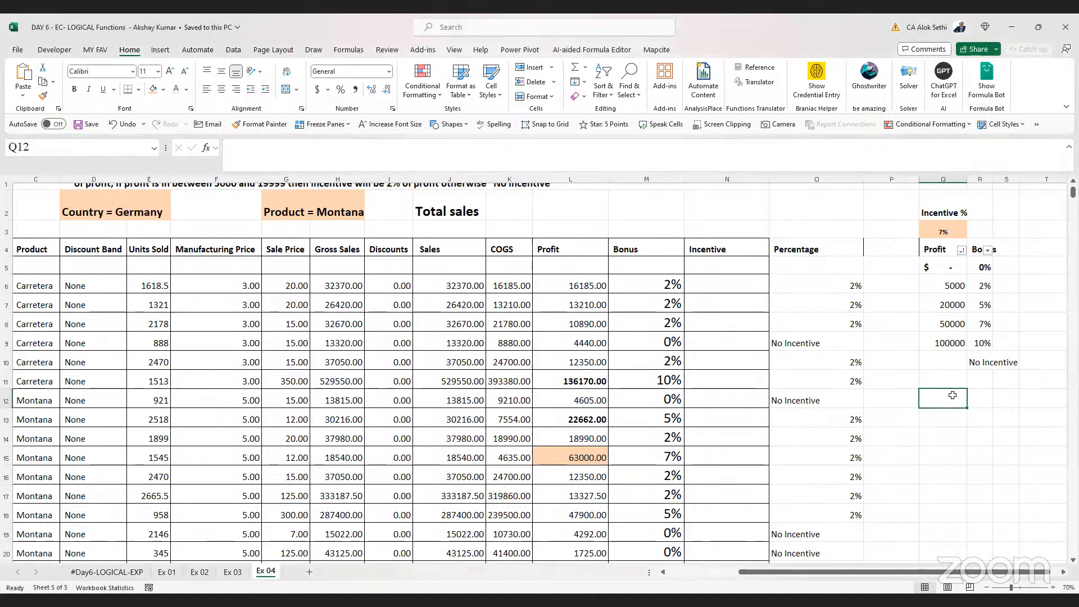
{"action": "type", "text": "Country"}
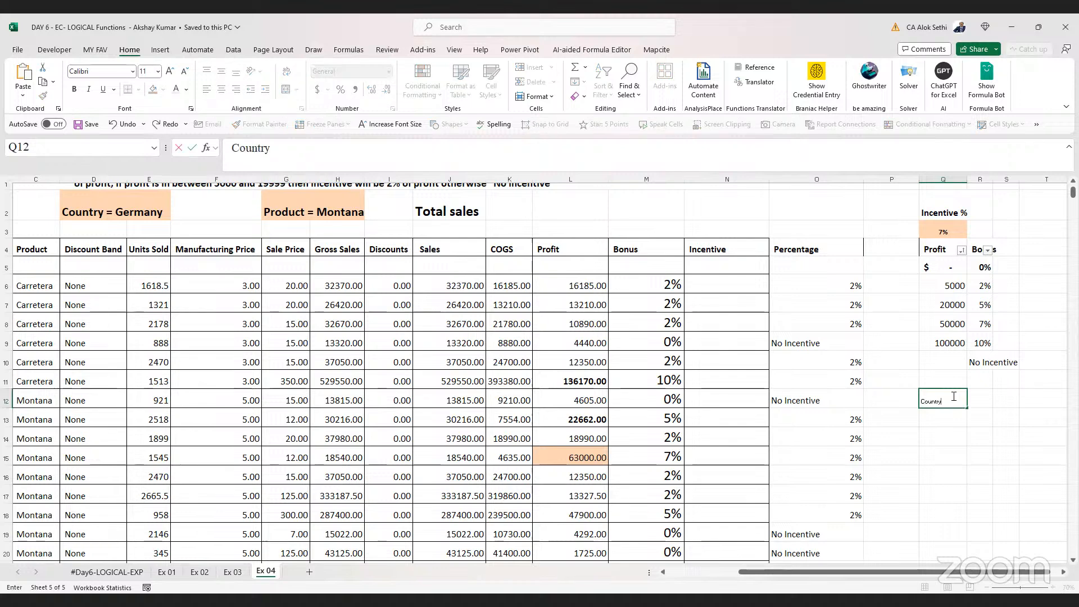
{"action": "key", "text": "ctrl+Return"}
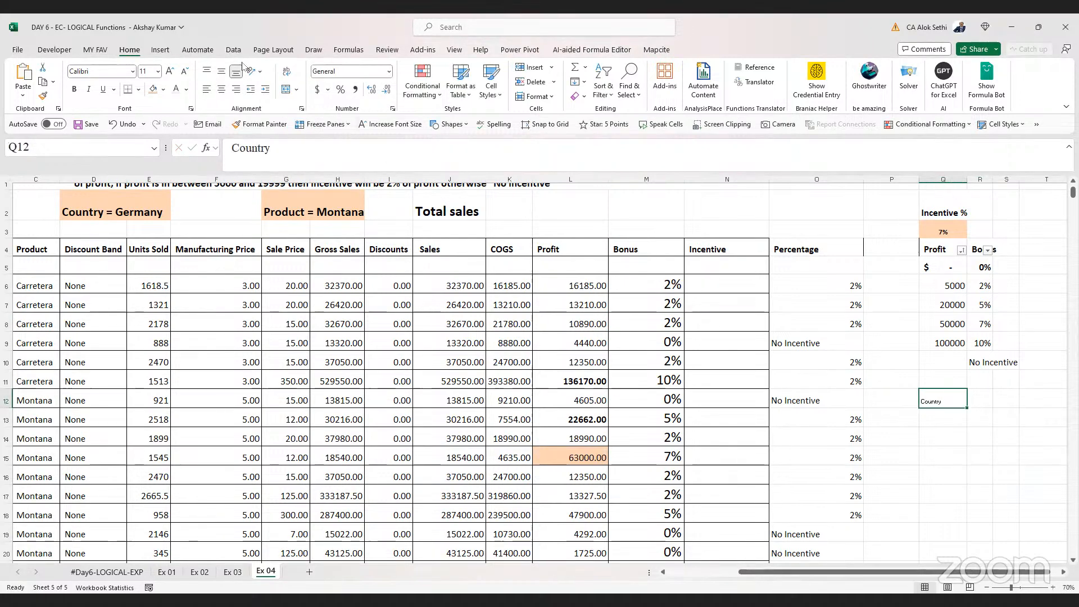
{"action": "left_click", "coordinate": [169, 72]}
{"action": "left_click", "coordinate": [169, 71]}
{"action": "left_click", "coordinate": [169, 72]}
{"action": "left_click", "coordinate": [170, 72]}
{"action": "key", "text": "ctrl+b"}
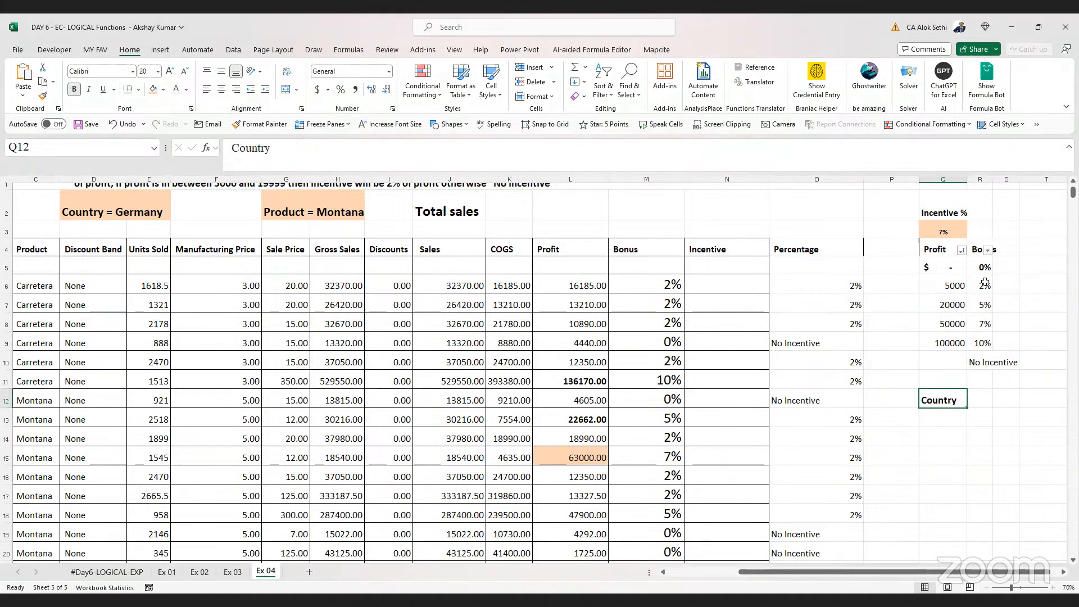
Copy the Bonus header and its percentages from R4:R9 to R12 beside the Country header
{"action": "left_click", "coordinate": [978, 254]}
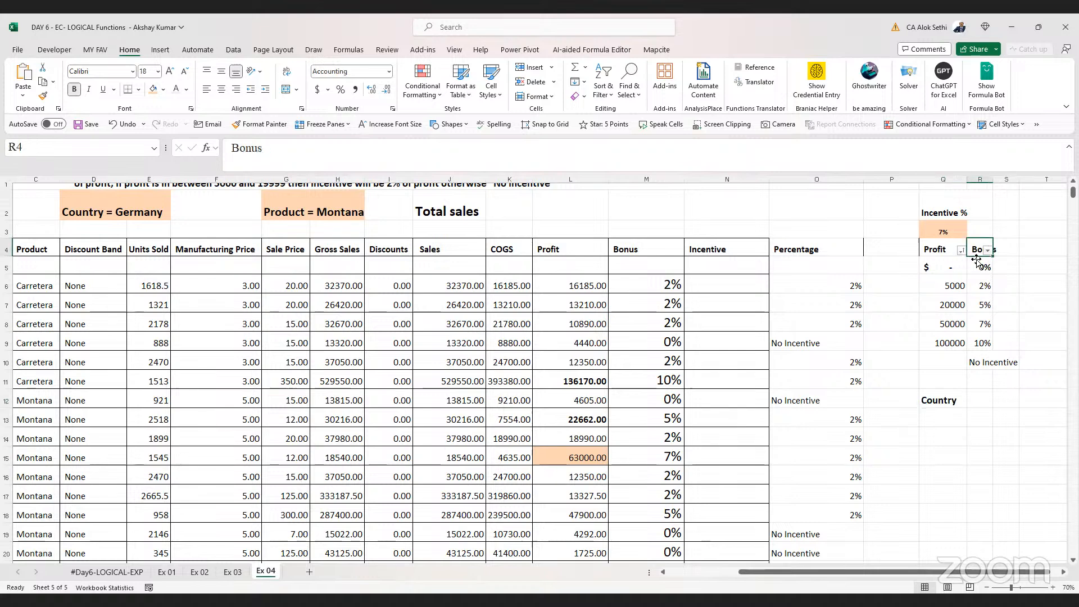
{"action": "left_click_drag", "start_coordinate": [977, 260], "coordinate": [976, 340]}
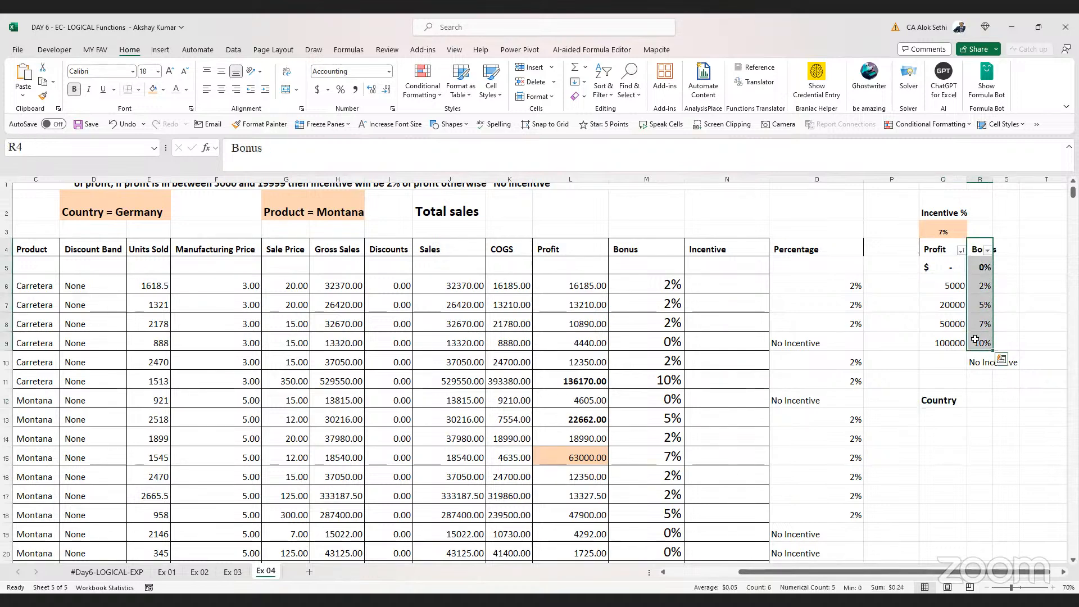
{"action": "key", "text": "ctrl+c"}
{"action": "key", "text": "Down"}
{"action": "key", "text": "Down"}
{"action": "key", "text": "Down"}
{"action": "key", "text": "Down"}
{"action": "key", "text": "Down"}
{"action": "key", "text": "Down"}
{"action": "key", "text": "Down"}
{"action": "key", "text": "Down"}
{"action": "key", "text": "ctrl+v"}
{"action": "key", "text": "Escape"}
Enter Canada and Germany as the first two countries under the Country header
{"action": "left_click", "coordinate": [941, 418]}
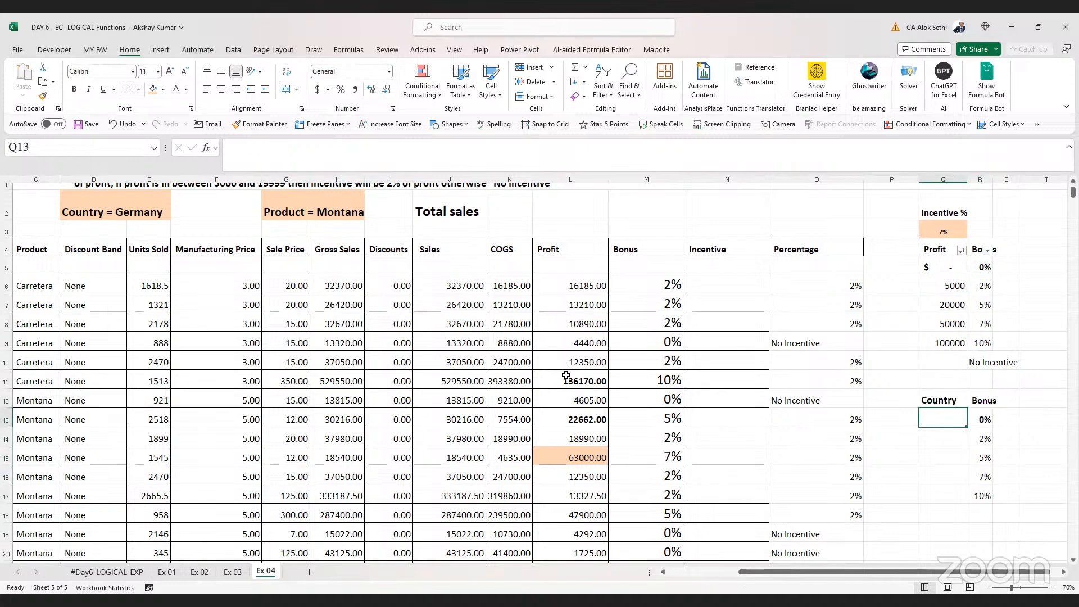
{"action": "scroll", "coordinate": [566, 375], "scroll_direction": "left", "scroll_amount": 2}
{"action": "scroll", "coordinate": [566, 375], "scroll_direction": "right", "scroll_amount": 3}
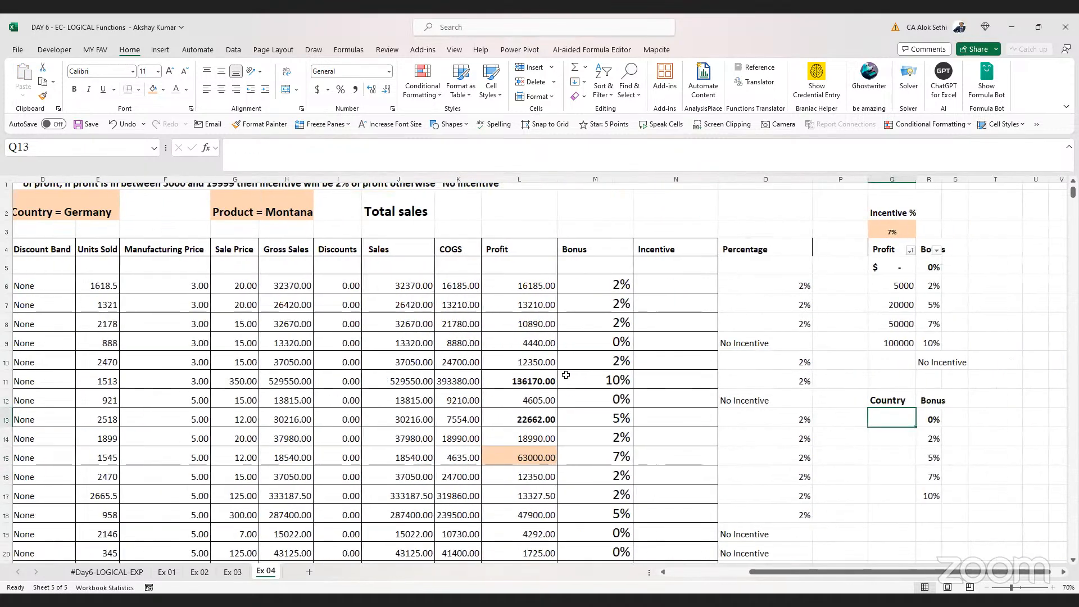
{"action": "scroll", "coordinate": [566, 375], "scroll_direction": "right", "scroll_amount": 2}
{"action": "type", "text": "Canada"}
{"action": "key", "text": "Return"}
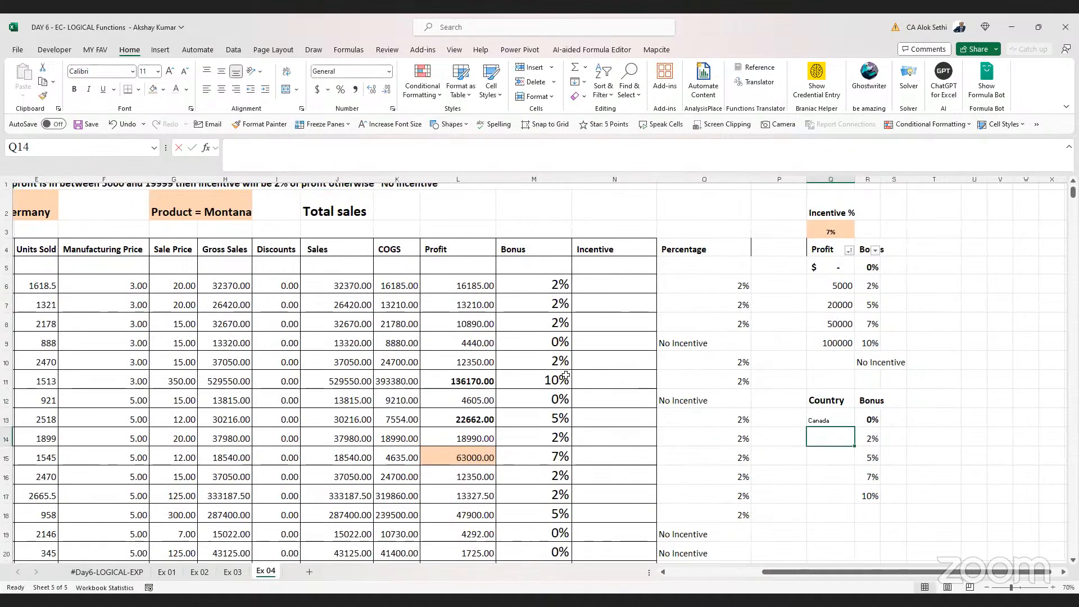
{"action": "type", "text": "Gen"}
{"action": "type", "text": "many"}
{"action": "key", "text": "Return"}
Enlarge the font of the country cells Q13:Q17
{"action": "key", "text": "Up"}
{"action": "key", "text": "Up"}
{"action": "key", "text": "shift+Down"}
{"action": "key", "text": "shift+Down"}
{"action": "key", "text": "shift+Down"}
{"action": "key", "text": "shift+Down"}
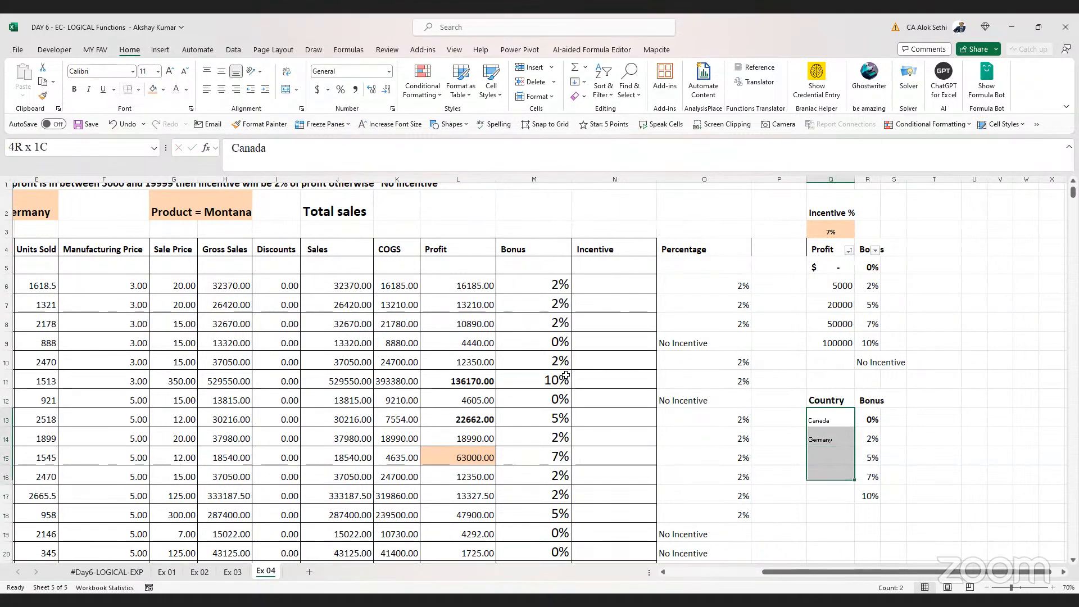
{"action": "left_click", "coordinate": [170, 73]}
{"action": "left_click", "coordinate": [170, 73]}
{"action": "left_click", "coordinate": [169, 73]}
{"action": "left_click", "coordinate": [170, 73]}
{"action": "left_click", "coordinate": [169, 73]}
{"action": "left_click", "coordinate": [170, 73]}
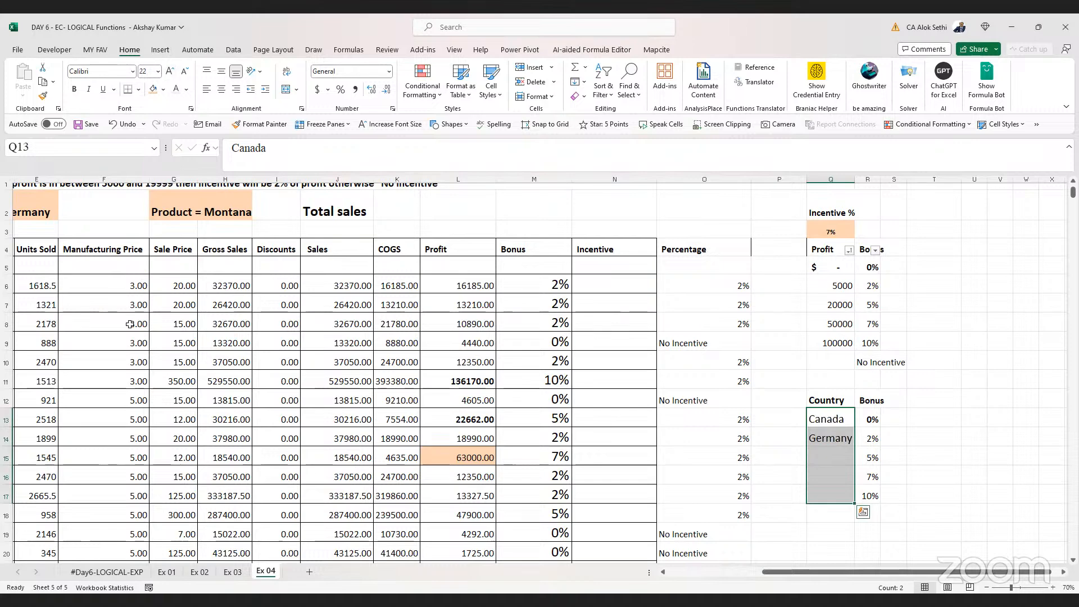
Add Mexico and France as the next two countries in the list
{"action": "scroll", "coordinate": [130, 324], "scroll_direction": "left", "scroll_amount": 5}
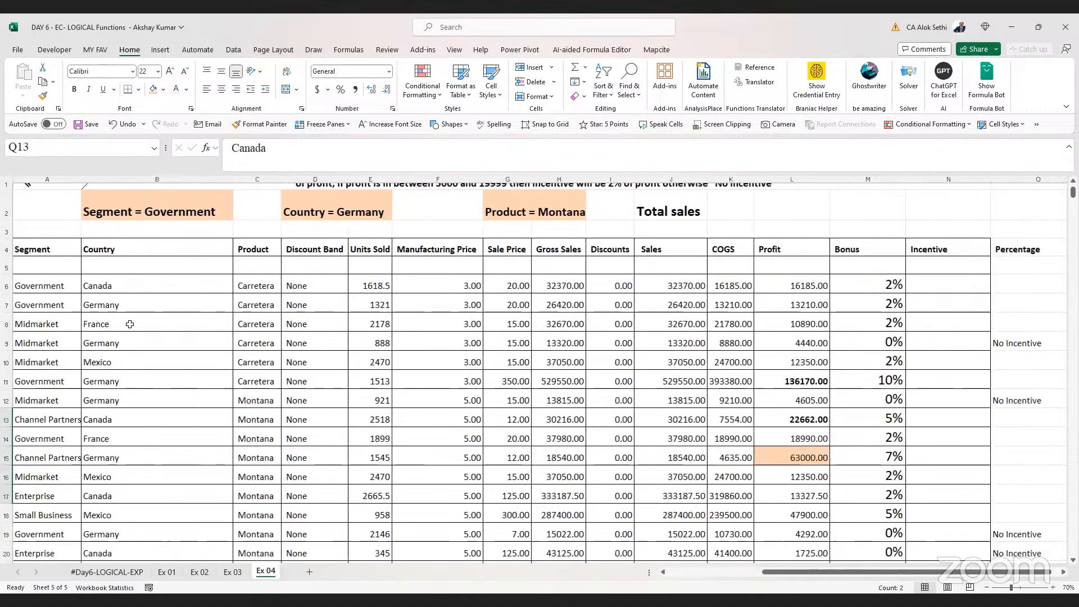
{"action": "scroll", "coordinate": [130, 325], "scroll_direction": "right", "scroll_amount": 4}
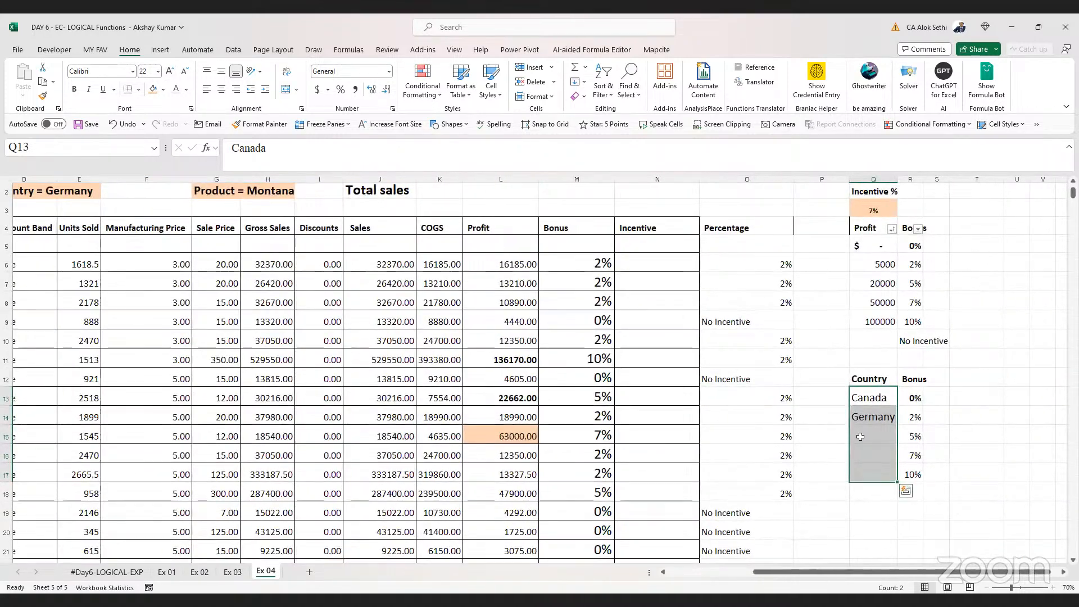
{"action": "left_click", "coordinate": [861, 436]}
{"action": "type", "text": "Mexico"}
{"action": "key", "text": "Return"}
{"action": "type", "text": "fra"}
{"action": "key", "text": "BackSpace"}
{"action": "type", "text": "France"}
{"action": "key", "text": "Return"}
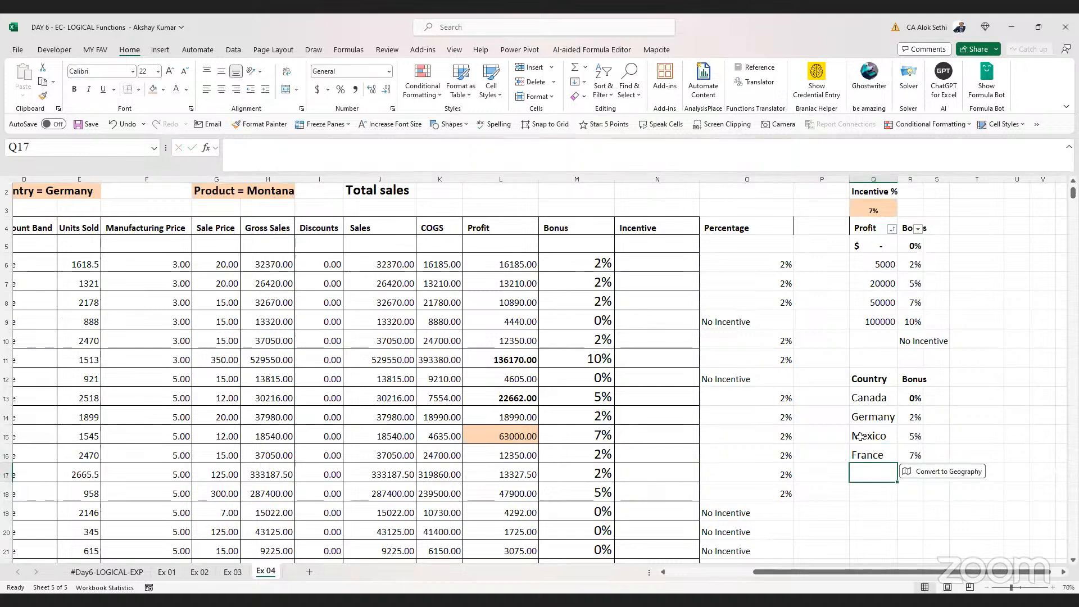
Copy "United States of America" from the Country column into Q17 as the fifth country
{"action": "scroll", "coordinate": [187, 403], "scroll_direction": "left", "scroll_amount": 1}
{"action": "scroll", "coordinate": [187, 403], "scroll_direction": "left", "scroll_amount": 2}
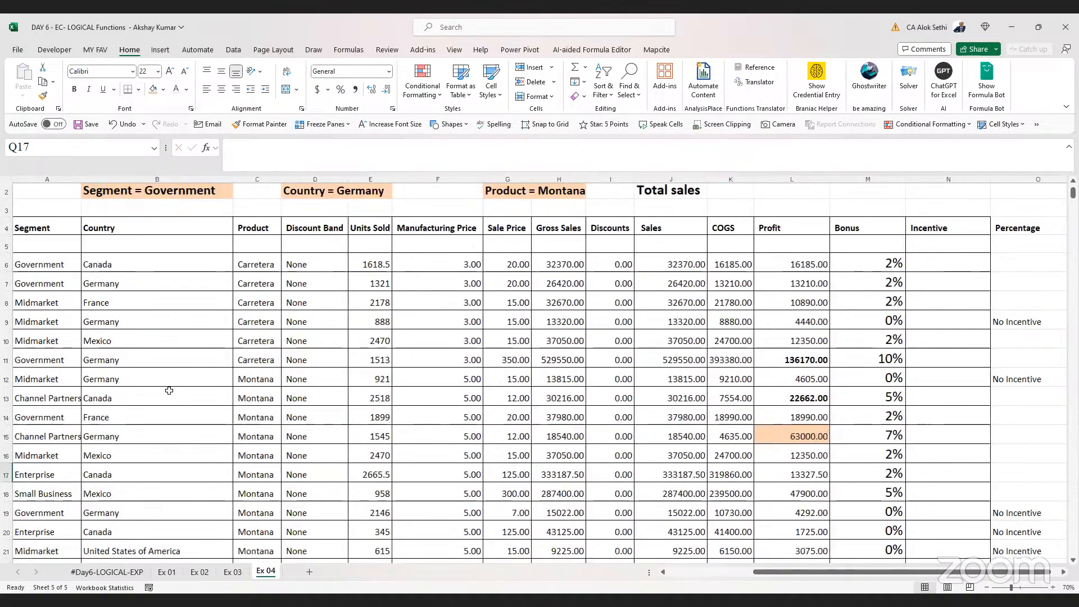
{"action": "scroll", "coordinate": [180, 396], "scroll_direction": "down", "scroll_amount": 4}
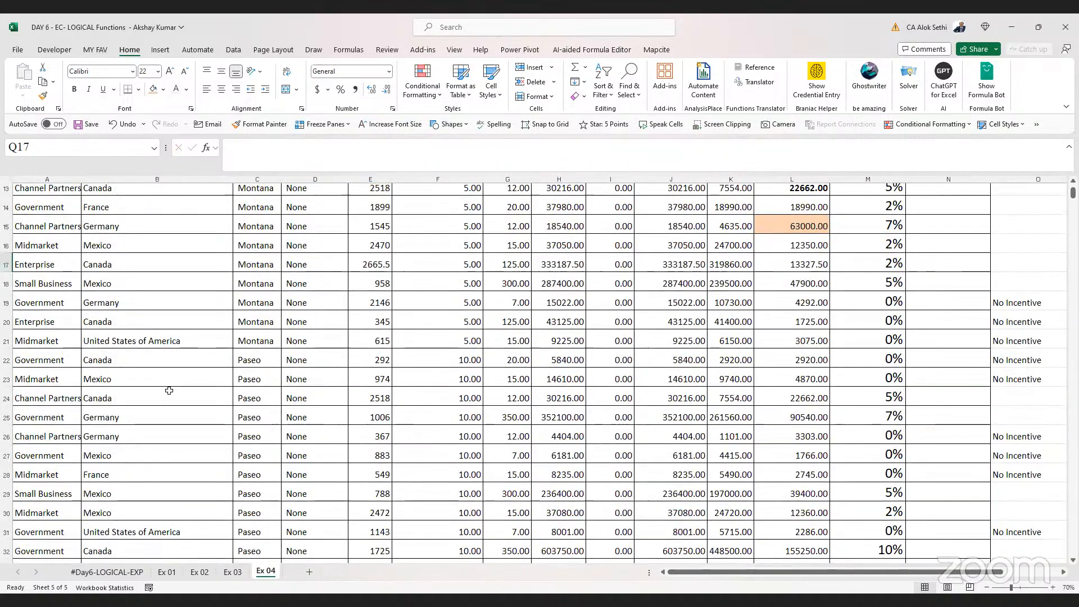
{"action": "scroll", "coordinate": [169, 390], "scroll_direction": "up", "scroll_amount": 4}
{"action": "scroll", "coordinate": [169, 390], "scroll_direction": "down", "scroll_amount": 2}
{"action": "scroll", "coordinate": [169, 390], "scroll_direction": "down", "scroll_amount": 2}
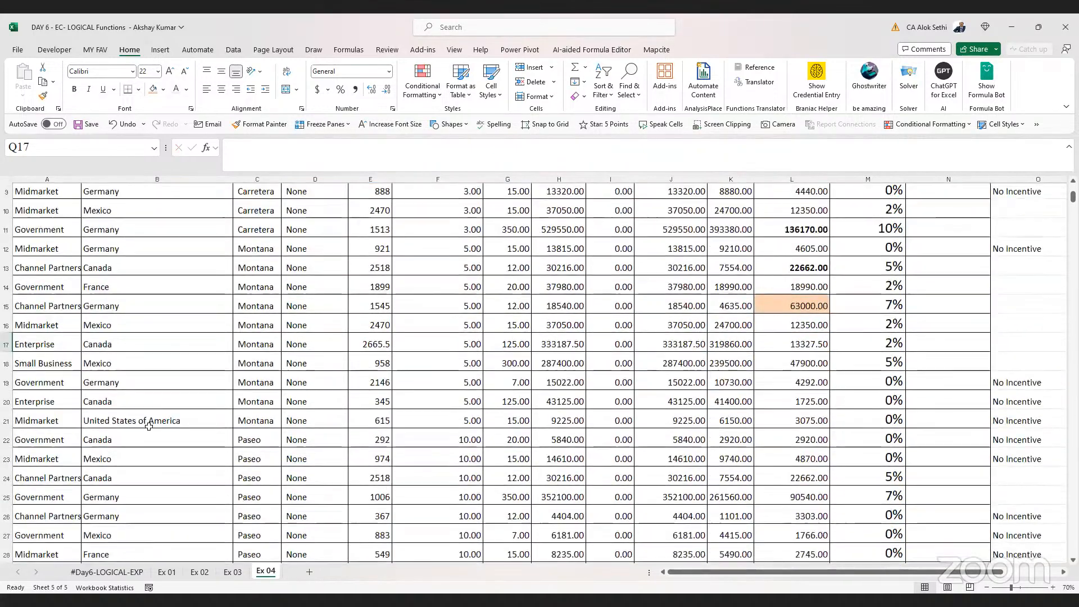
{"action": "left_click", "coordinate": [149, 425]}
{"action": "key", "text": "ctrl+c"}
{"action": "scroll", "coordinate": [150, 430], "scroll_direction": "right", "scroll_amount": 6}
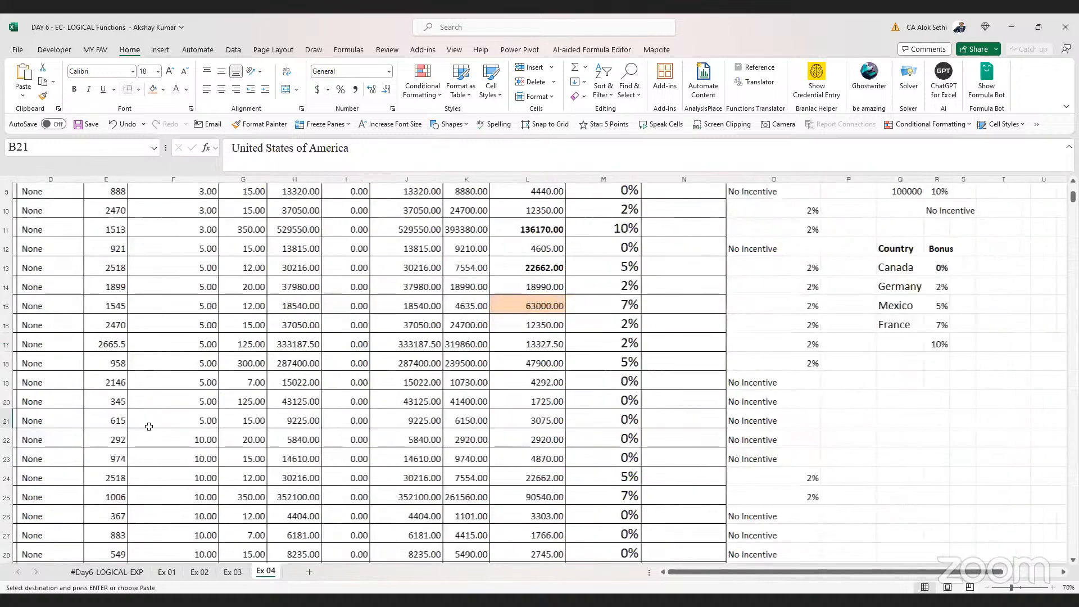
{"action": "left_click", "coordinate": [653, 337]}
{"action": "key", "text": "ctrl+v"}
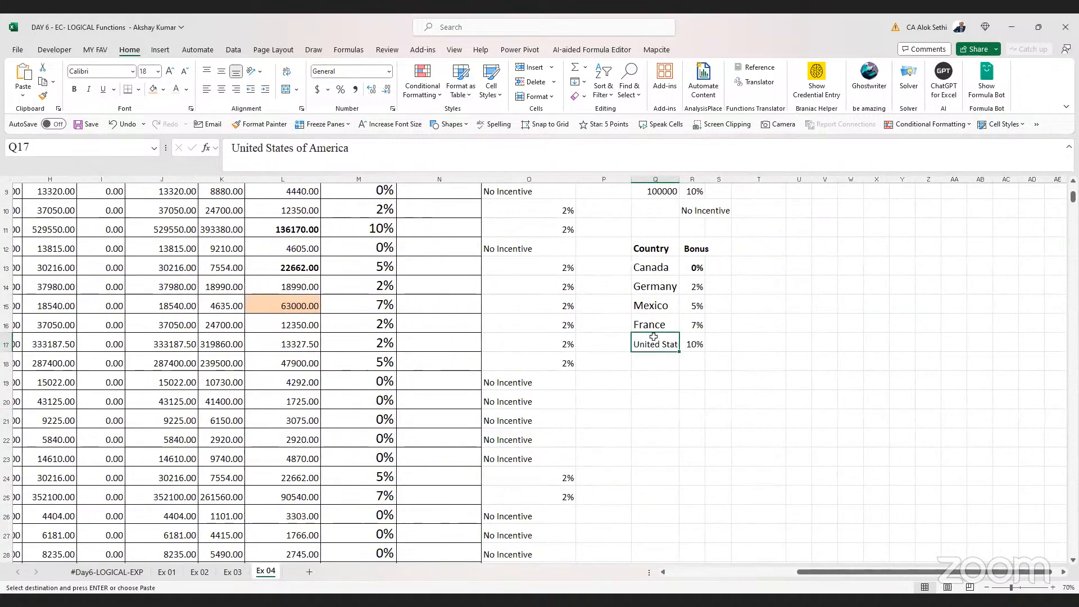
{"action": "key", "text": "ctrl+Up"}
{"action": "key", "text": "ctrl+Up"}
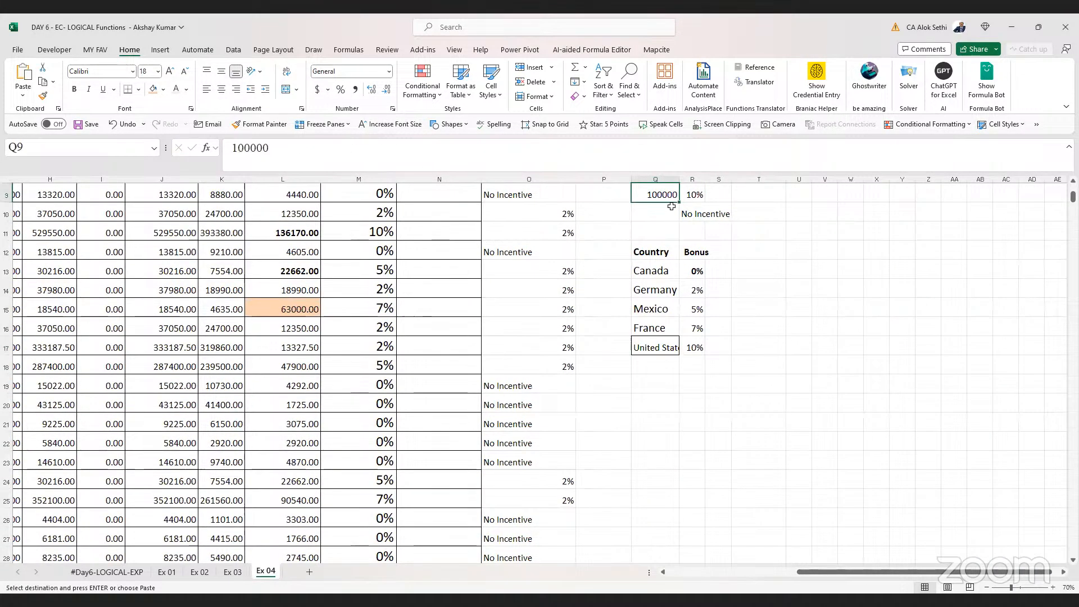
{"action": "left_click_drag", "start_coordinate": [678, 188], "coordinate": [635, 316]}
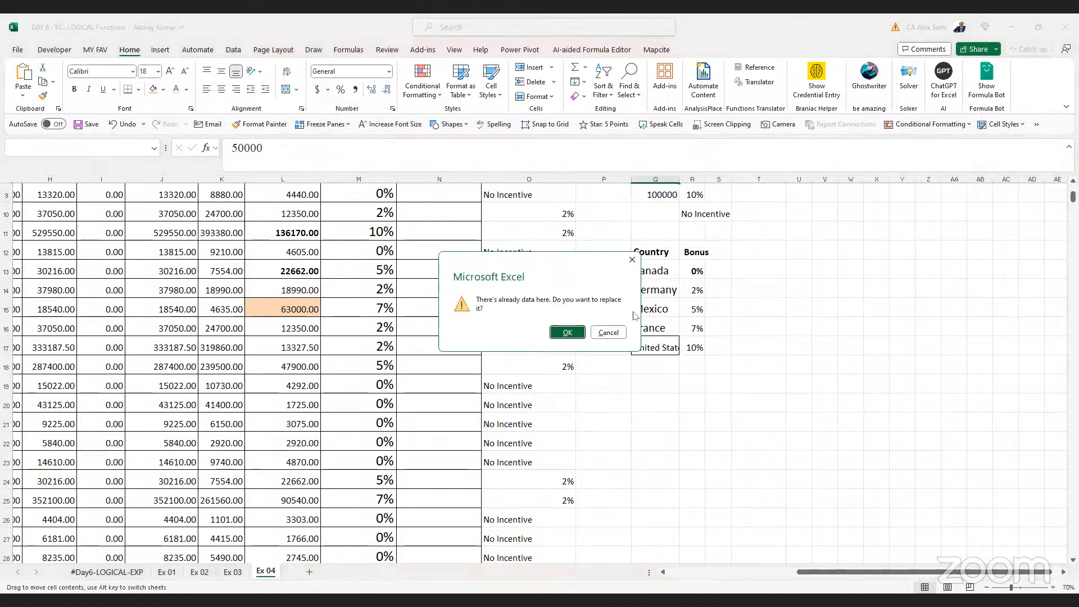
{"action": "left_click", "coordinate": [608, 332]}
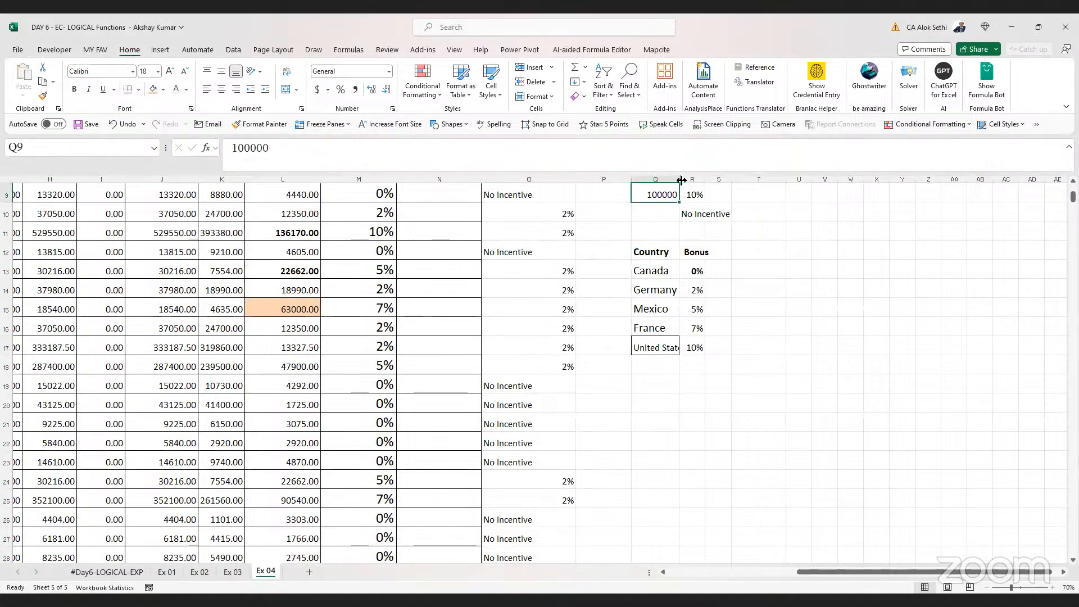
Clear the existing Bonus formulas in column M from M6 downward
{"action": "scroll", "coordinate": [352, 236], "scroll_direction": "up", "scroll_amount": 3}
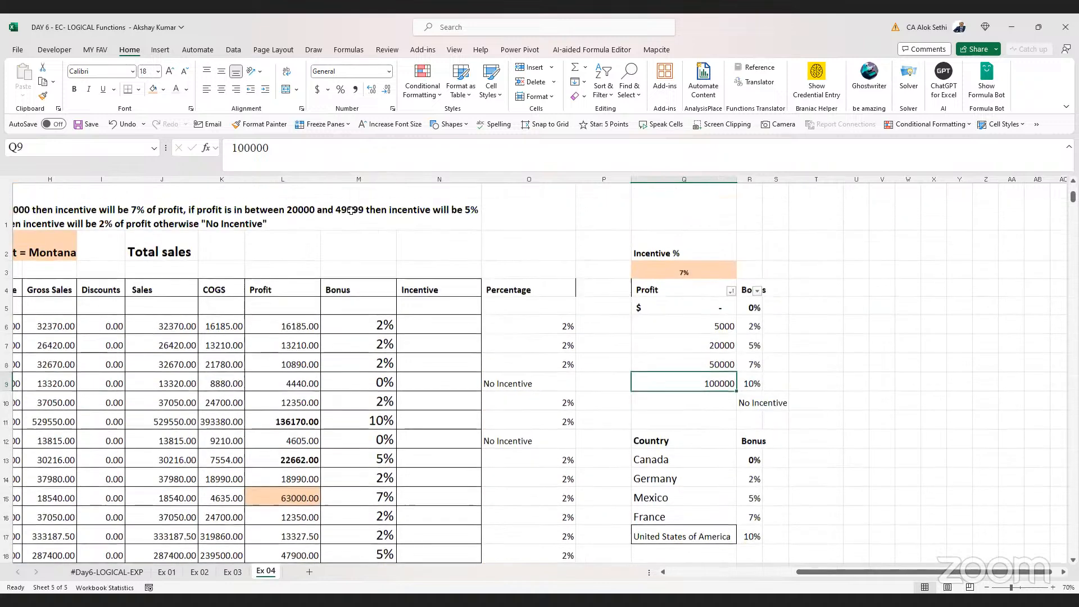
{"action": "left_click", "coordinate": [349, 327]}
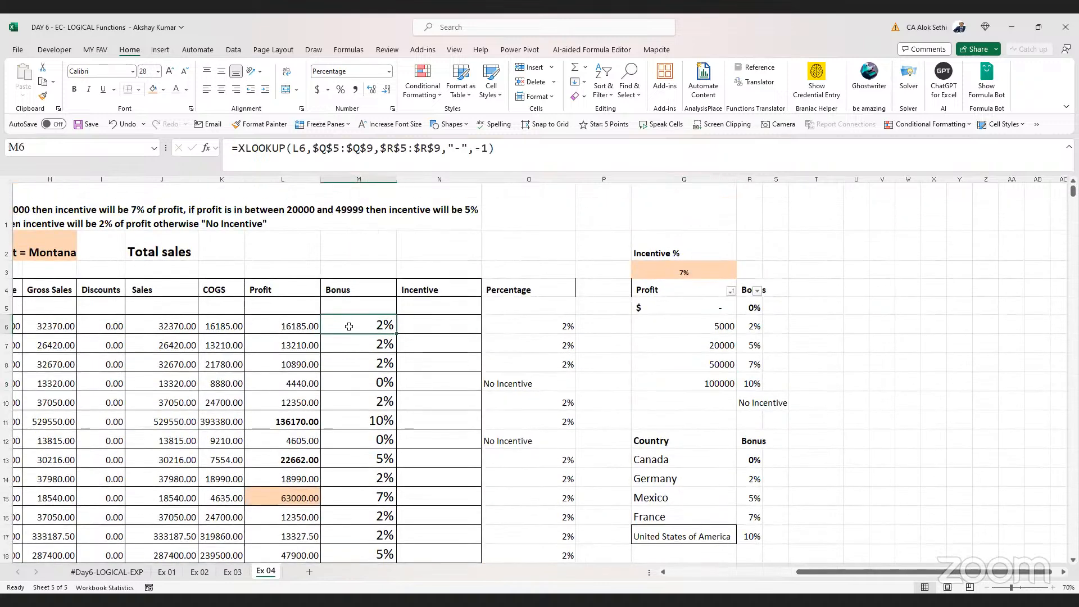
{"action": "key", "text": "ctrl+shift+Down"}
{"action": "key", "text": "Delete"}
{"action": "scroll", "coordinate": [349, 326], "scroll_direction": "up", "scroll_amount": 3}
{"action": "left_click", "coordinate": [349, 326]}
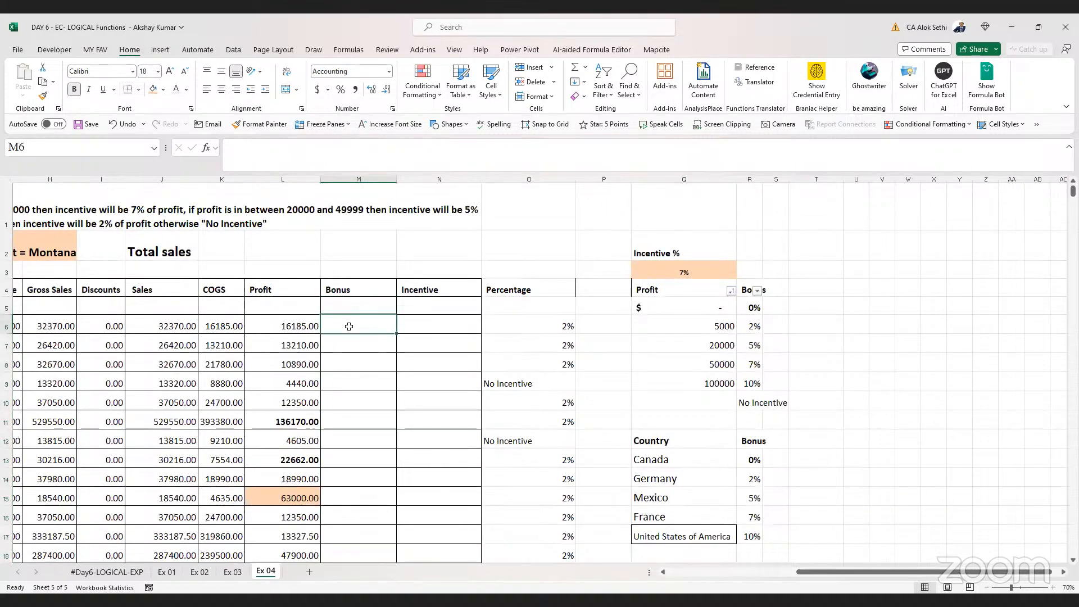
Begin an XLOOKUP formula in M6 using the country in B6 as the lookup value
{"action": "type", "text": "="}
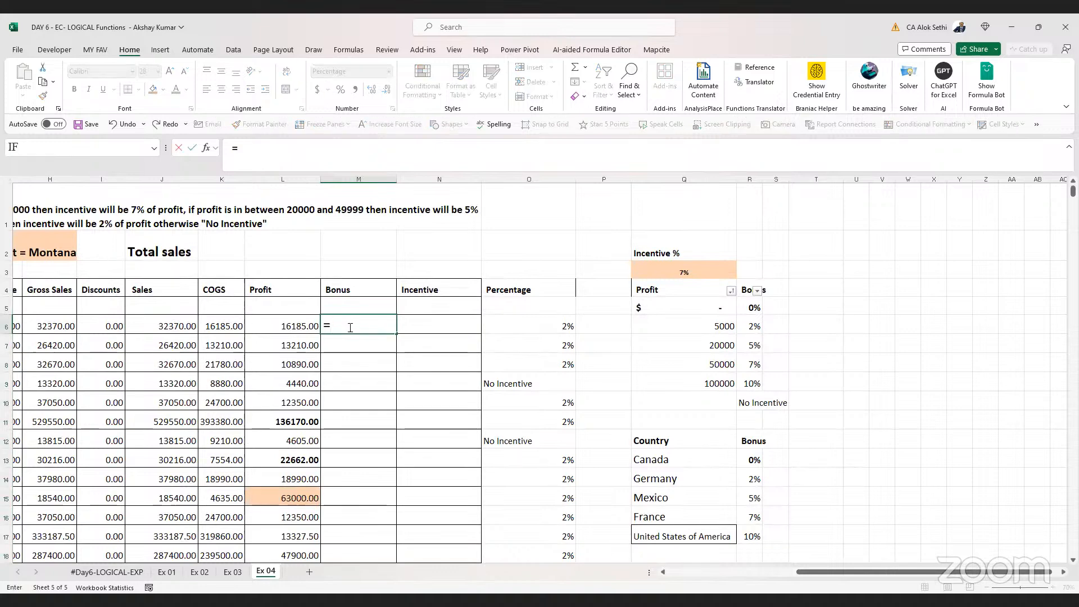
{"action": "type", "text": "xlook"}
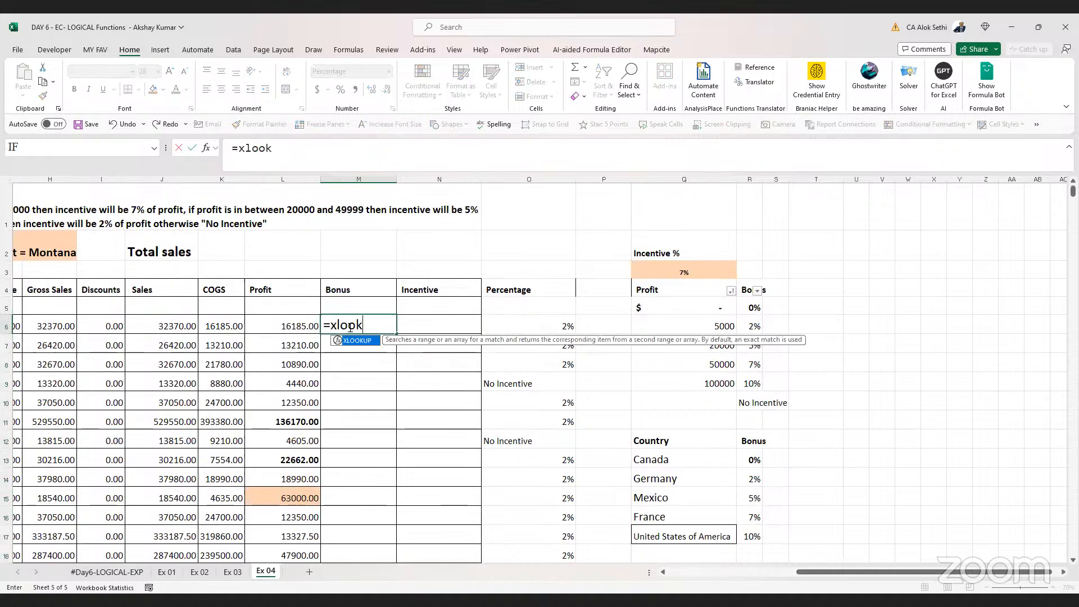
{"action": "type", "text": "up("}
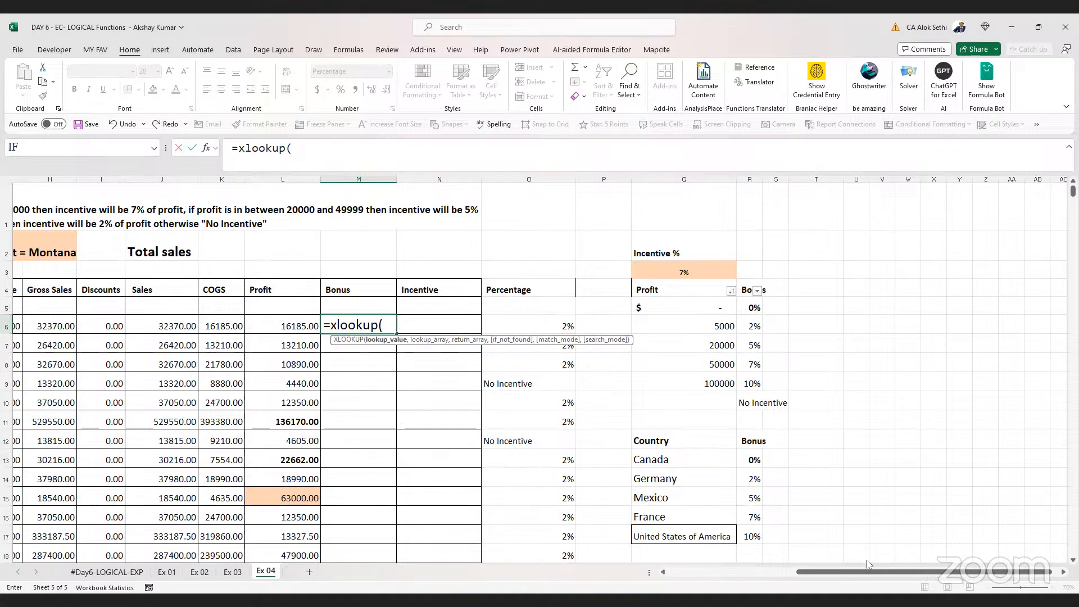
{"action": "scroll", "coordinate": [150, 332], "scroll_direction": "left", "scroll_amount": 5}
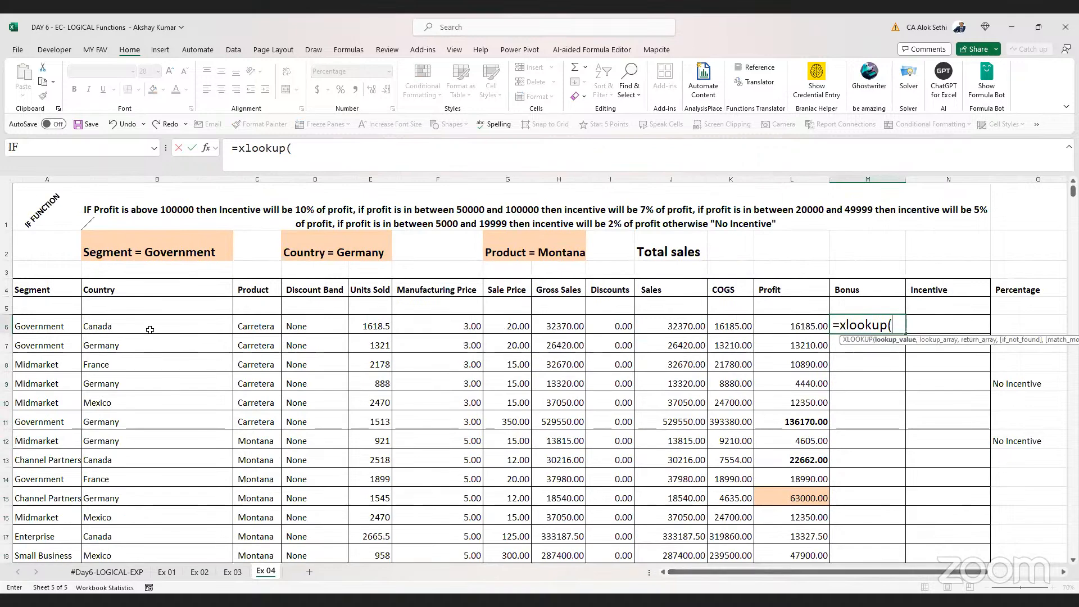
{"action": "left_click", "coordinate": [150, 331]}
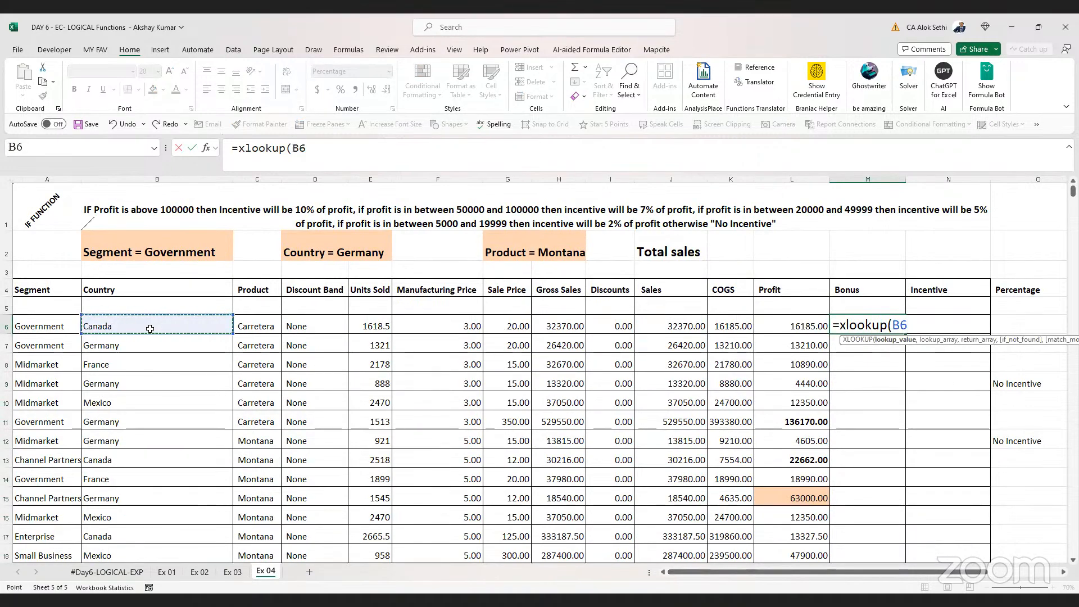
{"action": "type", "text": ","}
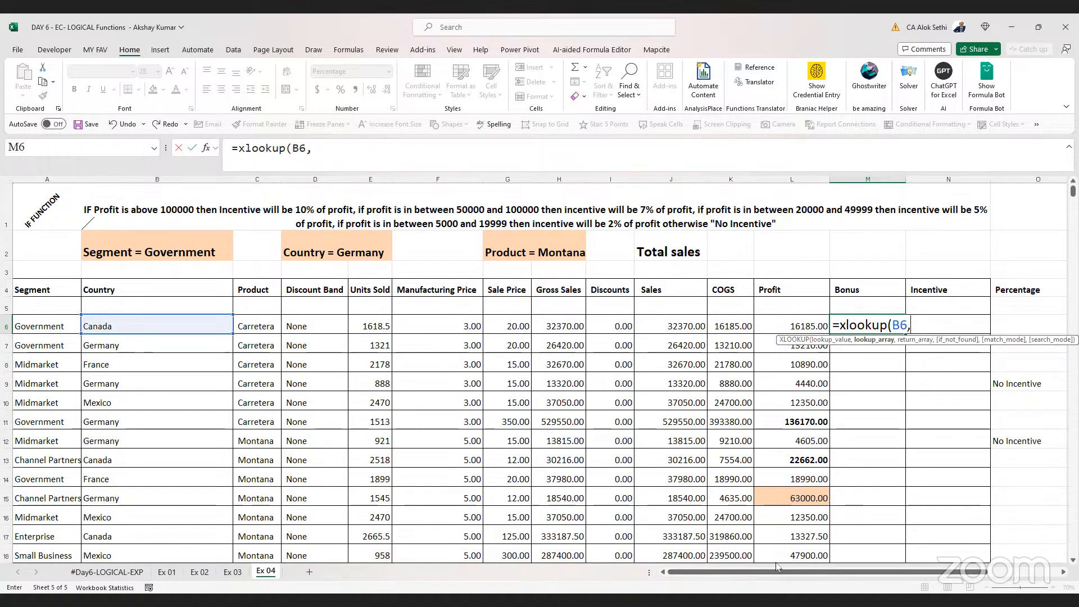
Complete the XLOOKUP in M6 with Q13:Q17 as lookup array, R13:R17 as return array, "-" if not found, and exact match 0
{"action": "left_click_drag", "start_coordinate": [975, 572], "coordinate": [1044, 572]}
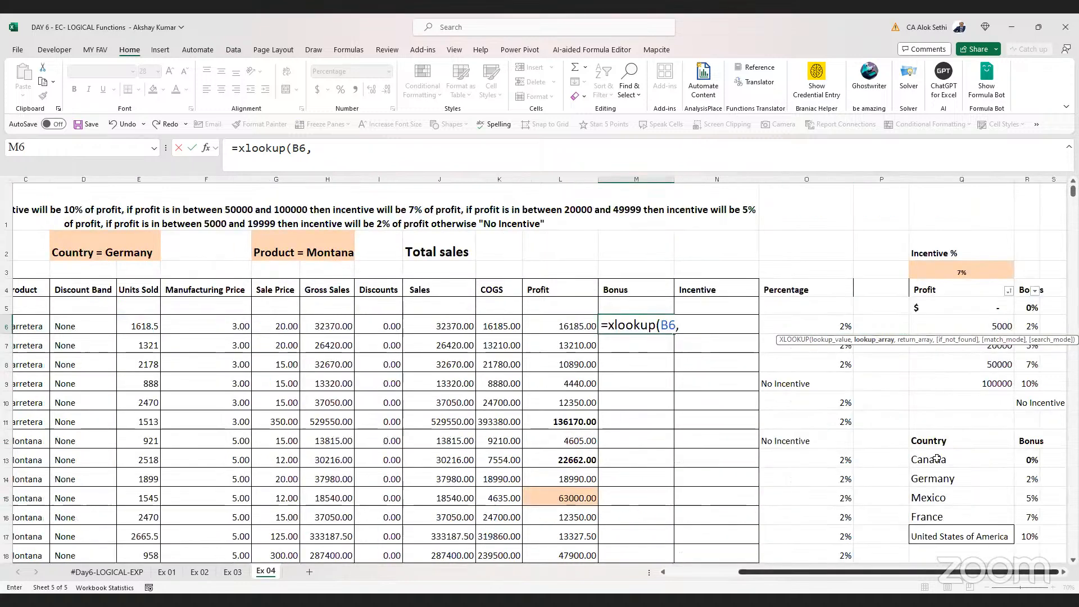
{"action": "left_click", "coordinate": [944, 460]}
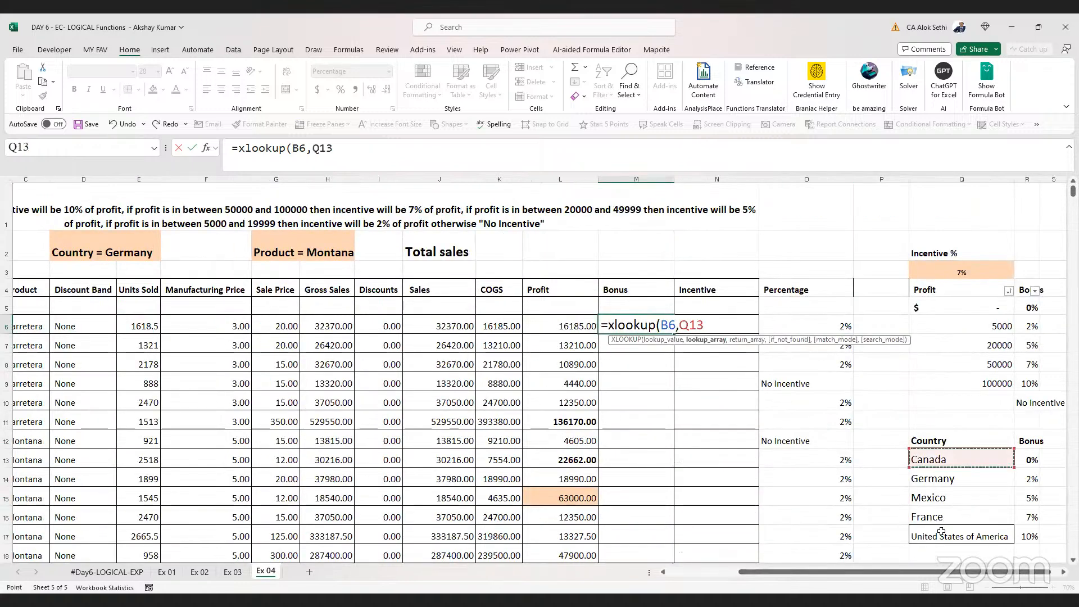
{"action": "left_click", "coordinate": [941, 532], "text": "shift"}
{"action": "type", "text": ","}
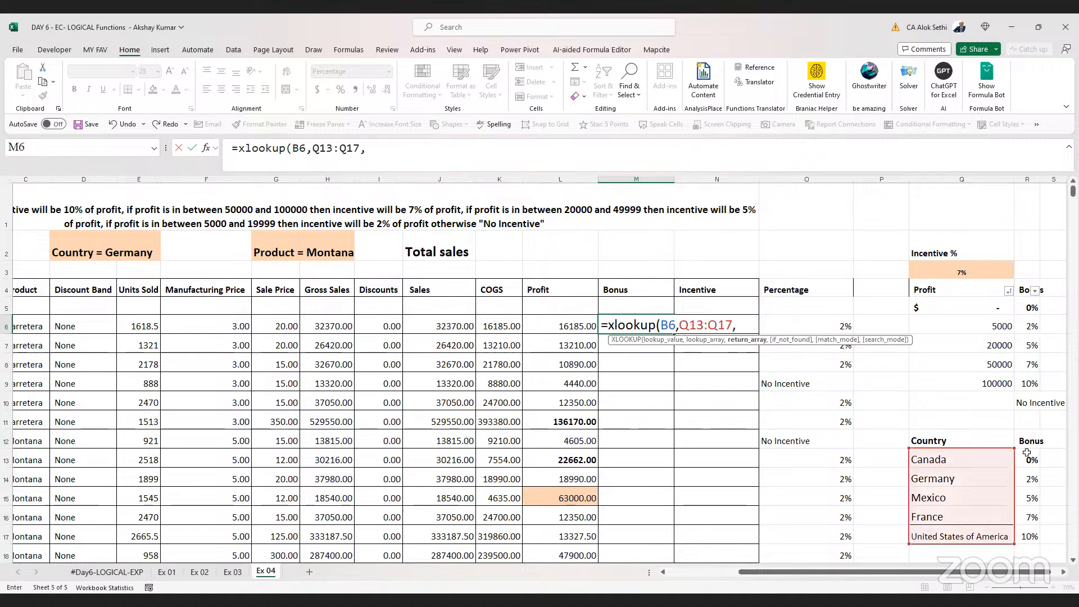
{"action": "left_click", "coordinate": [1027, 454]}
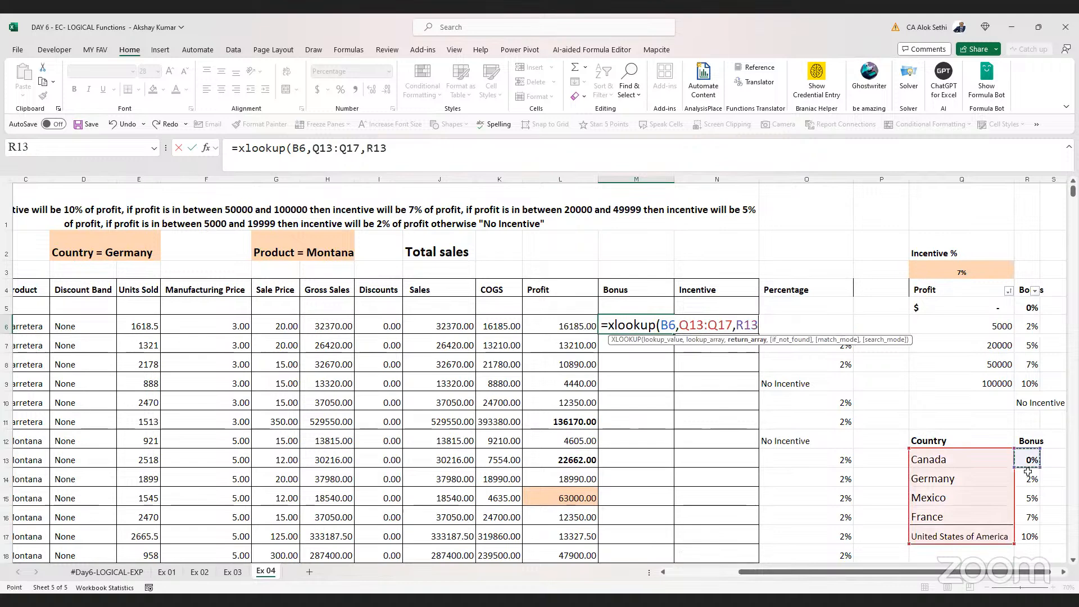
{"action": "left_click", "coordinate": [1027, 530], "text": "shift"}
{"action": "type", "text": ",\""}
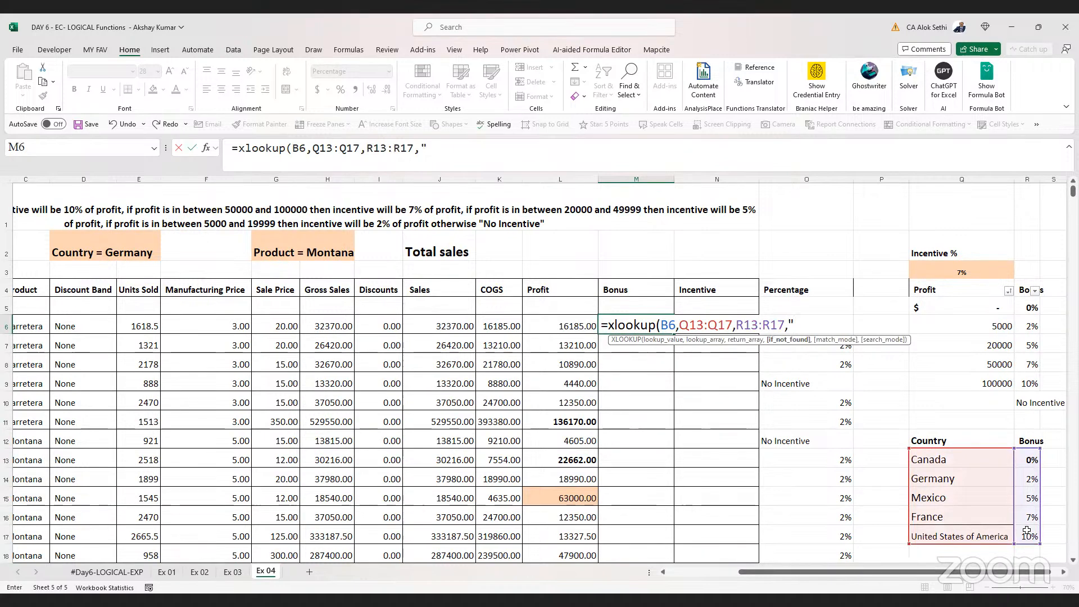
{"action": "type", "text": "-\","}
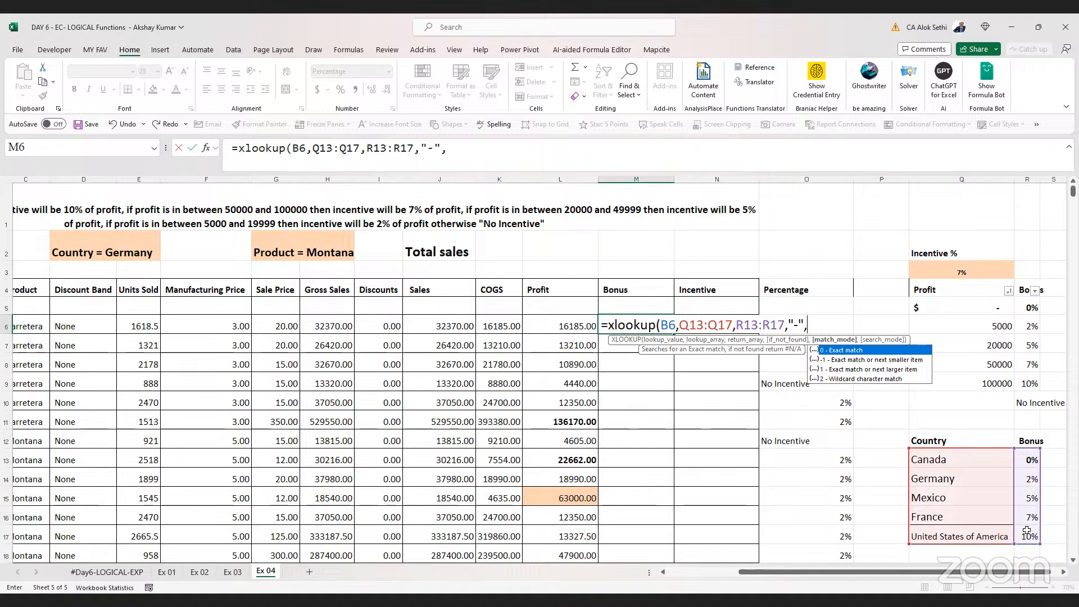
{"action": "type", "text": "0"}
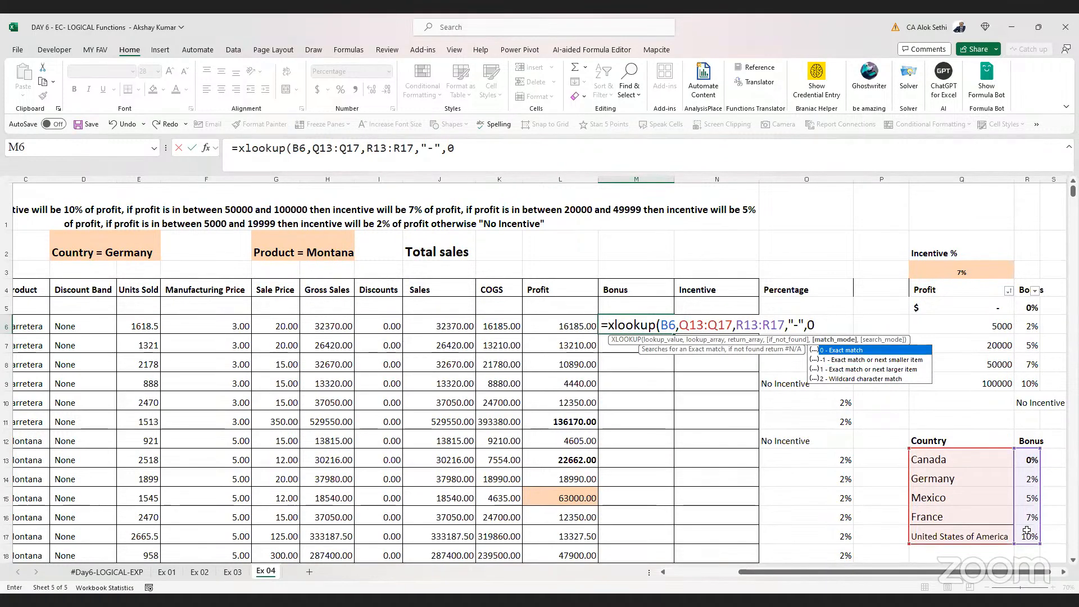
{"action": "key", "text": "ctrl+Return"}
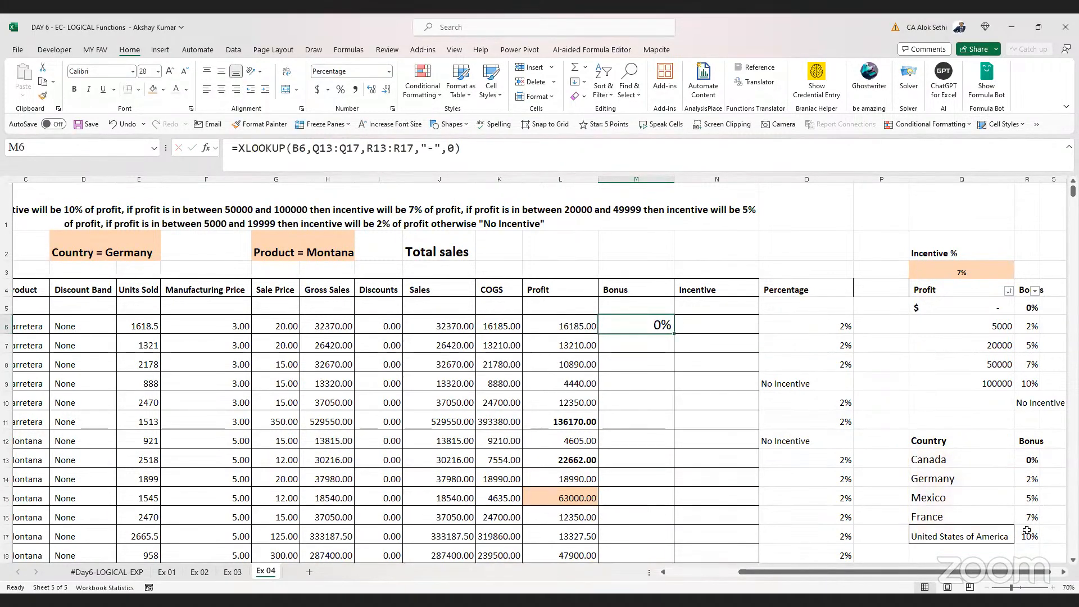
Fill the formula down the Bonus column and inspect the copied formula in M7
{"action": "double_click", "coordinate": [673, 336]}
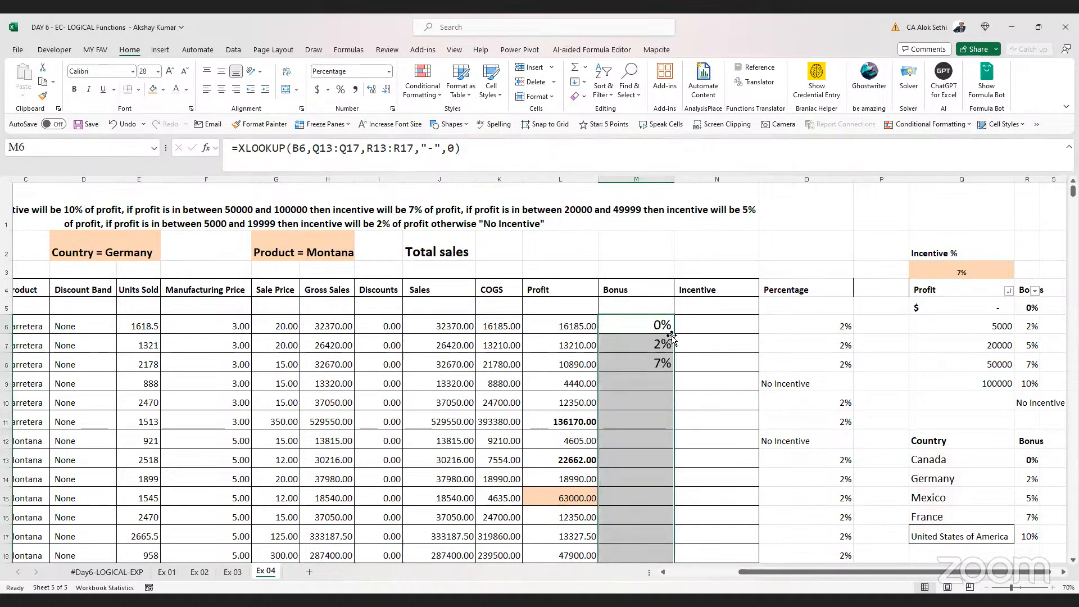
{"action": "left_click", "coordinate": [634, 324]}
{"action": "key", "text": "Down"}
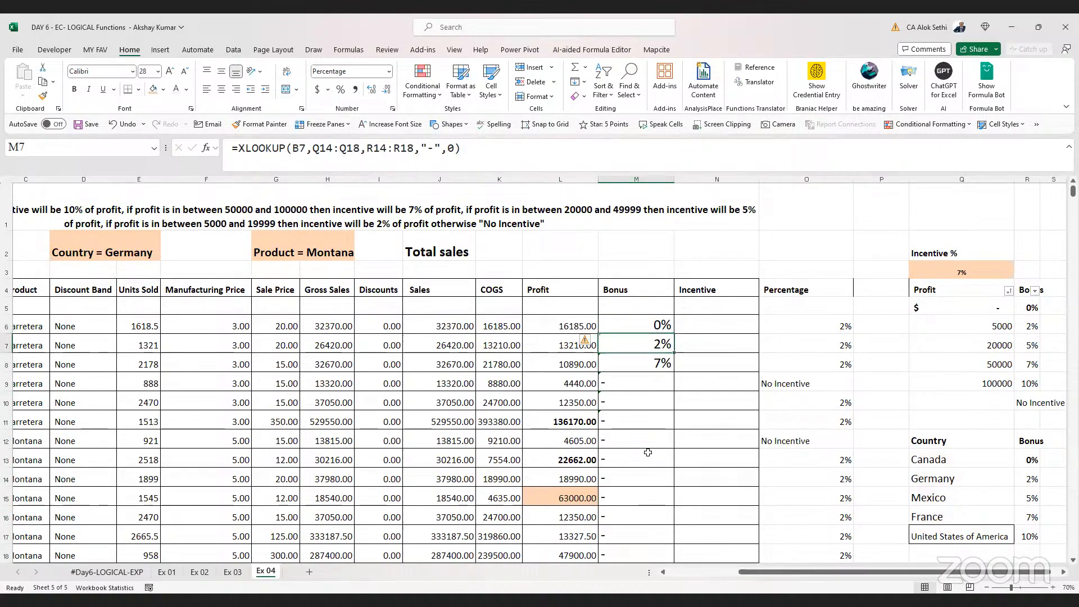
{"action": "key", "text": "F2"}
{"action": "key", "text": "Escape"}
{"action": "key", "text": "Up"}
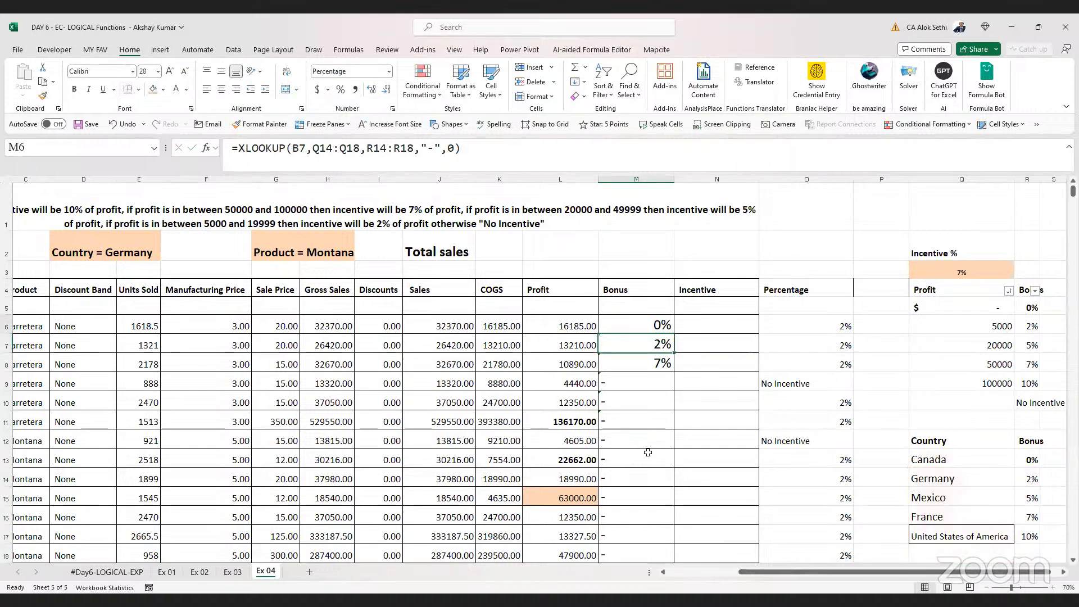
Make the lookup and return ranges in M6's formula absolute: $Q$13:$Q$17 and $R$13:$R$17
{"action": "key", "text": "F2"}
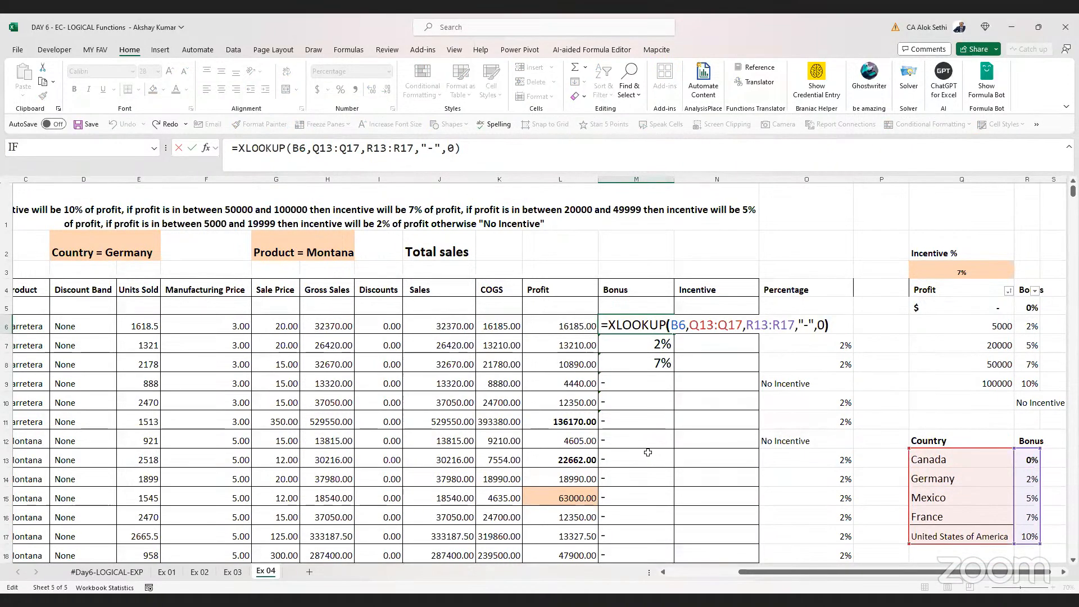
{"action": "key", "text": "Left"}
{"action": "key", "text": "Left"}
{"action": "key", "text": "Left"}
{"action": "key", "text": "Left"}
{"action": "key", "text": "Left"}
{"action": "key", "text": "Left"}
{"action": "key", "text": "Left"}
{"action": "key", "text": "shift+Left"}
{"action": "key", "text": "shift+Left"}
{"action": "key", "text": "shift+Left"}
{"action": "key", "text": "shift+Left"}
{"action": "key", "text": "shift+Left"}
{"action": "key", "text": "shift+Left"}
{"action": "key", "text": "shift+Left"}
{"action": "key", "text": "shift+Left"}
{"action": "key", "text": "shift+Left"}
{"action": "key", "text": "shift+Left"}
{"action": "key", "text": "shift+Left"}
{"action": "key", "text": "shift+Left"}
{"action": "key", "text": "shift+Left"}
{"action": "key", "text": "shift+Left"}
{"action": "key", "text": "shift+Left"}
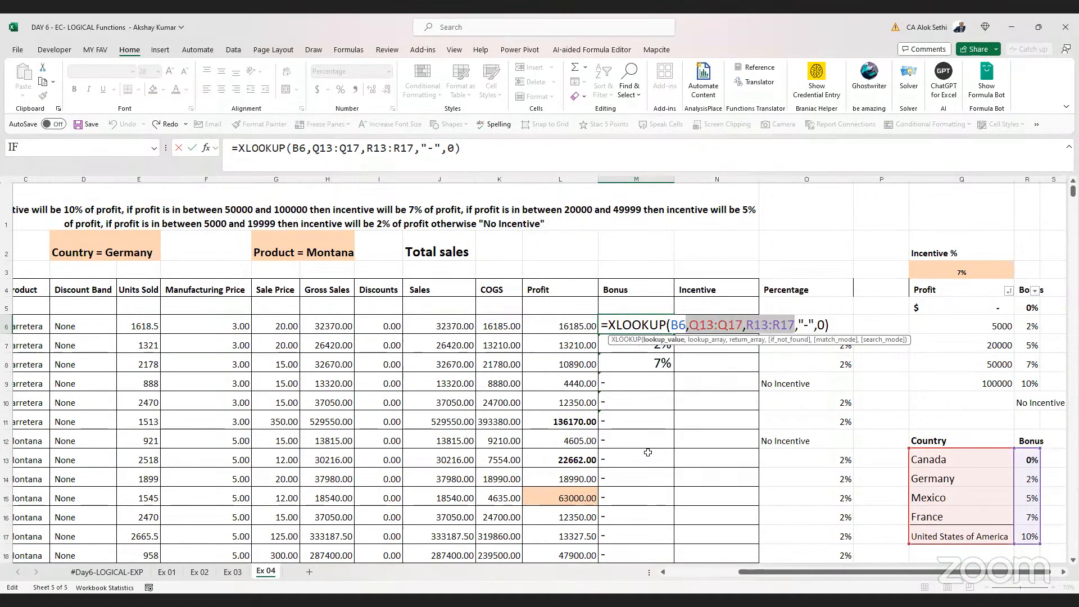
{"action": "key", "text": "F4"}
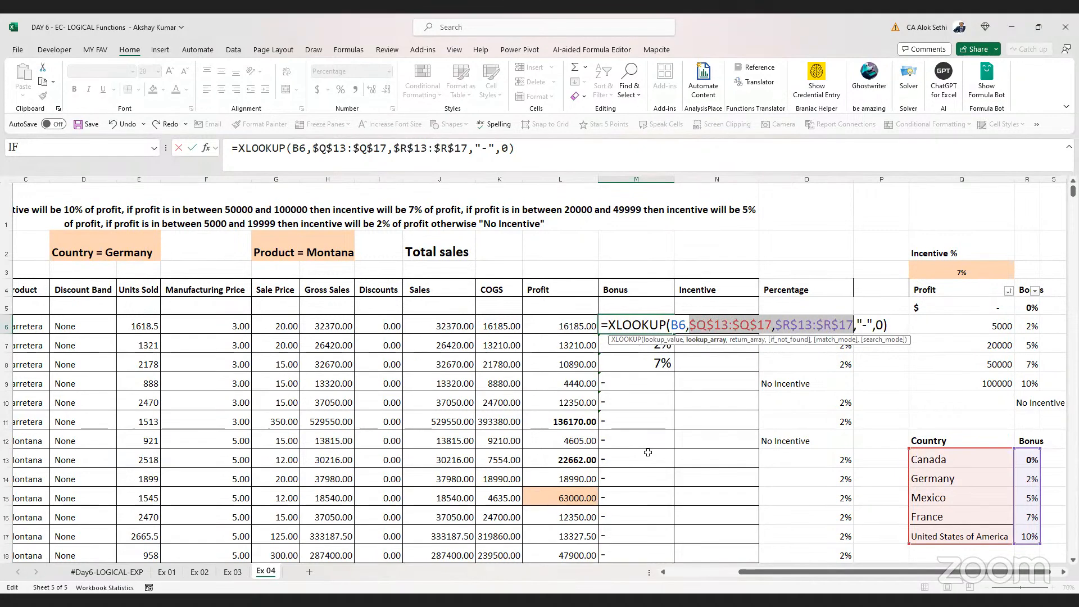
{"action": "key", "text": "Return"}
{"action": "left_click", "coordinate": [640, 322]}
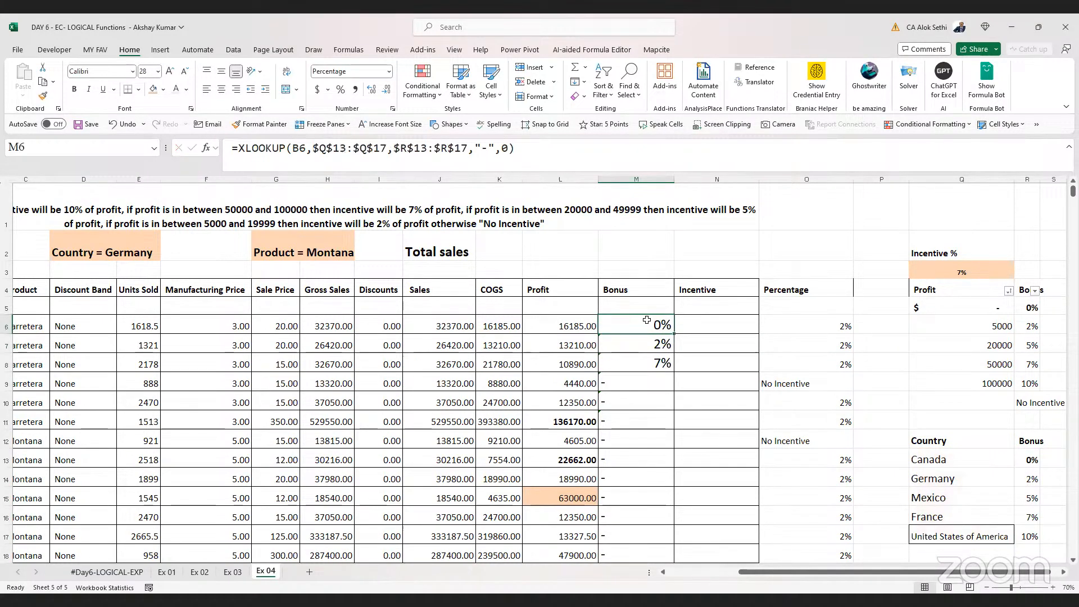
Fill the corrected XLOOKUP formula down the whole Bonus column
{"action": "double_click", "coordinate": [676, 332]}
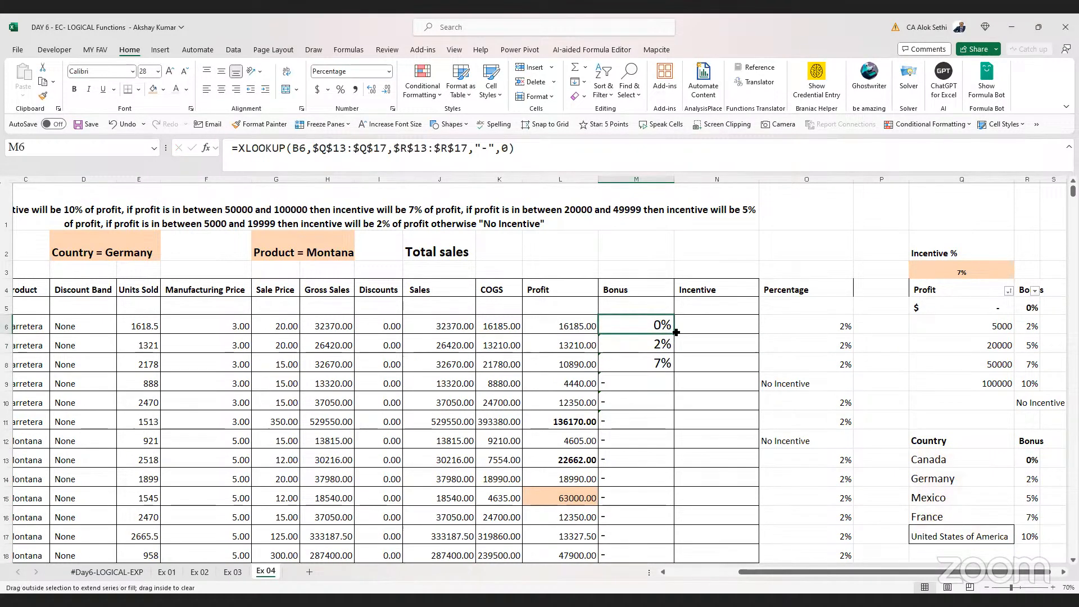
{"action": "left_click", "coordinate": [622, 459]}
{"action": "scroll", "coordinate": [623, 459], "scroll_direction": "down", "scroll_amount": 7}
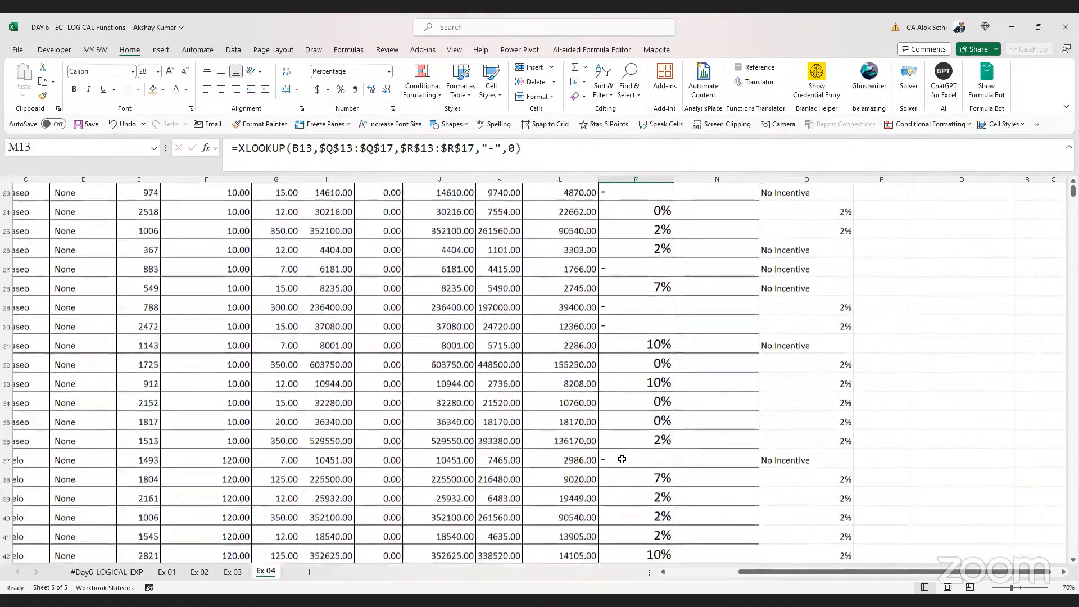
{"action": "scroll", "coordinate": [622, 459], "scroll_direction": "up", "scroll_amount": 7}
Inspect the Mexico row's country in B10 and the Bonus formula in M10 against the lookup table
{"action": "left_click", "coordinate": [612, 406]}
{"action": "key", "text": "Left"}
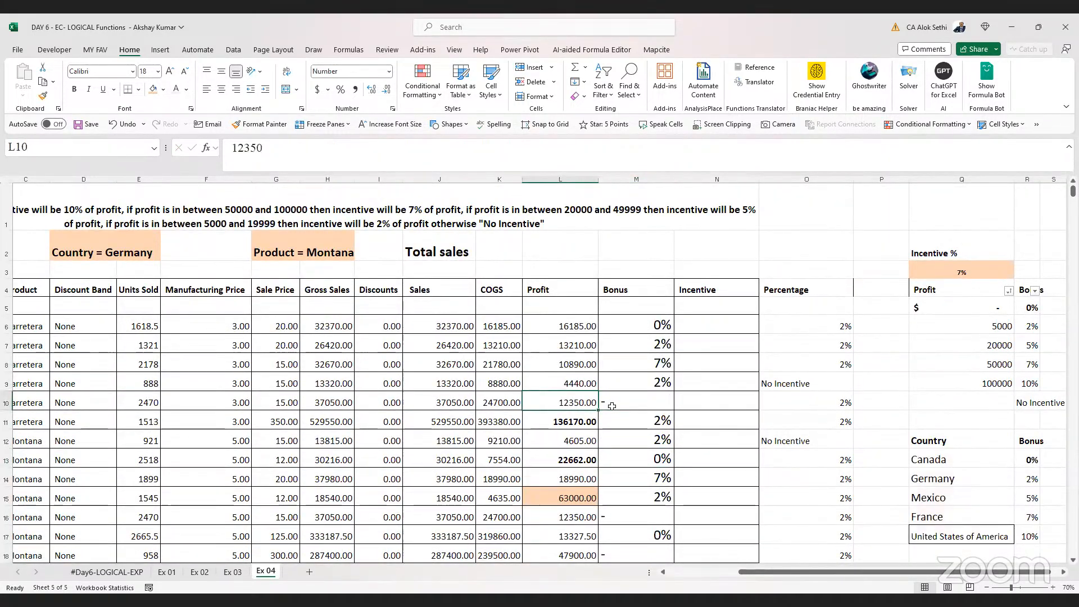
{"action": "key", "text": "Left"}
{"action": "key", "text": "Left"}
{"action": "key", "text": "Left"}
{"action": "key", "text": "Left"}
{"action": "key", "text": "Left"}
{"action": "key", "text": "Left"}
{"action": "key", "text": "Left"}
{"action": "key", "text": "Left"}
{"action": "key", "text": "Left"}
{"action": "key", "text": "Left"}
{"action": "key", "text": "Left"}
{"action": "key", "text": "Right"}
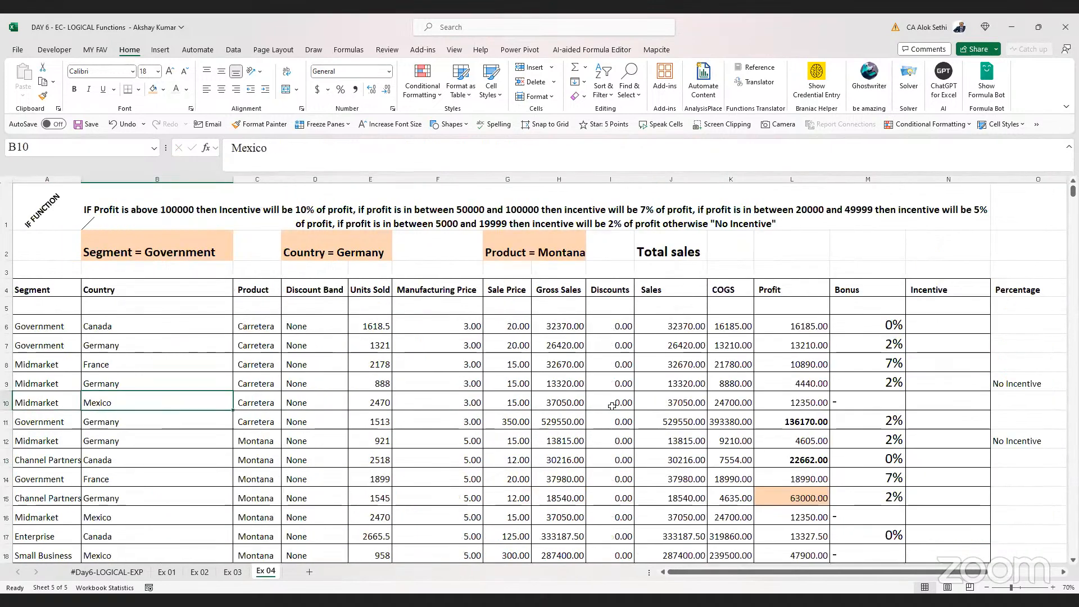
{"action": "key", "text": "Right"}
{"action": "key", "text": "Right"}
{"action": "key", "text": "Right"}
{"action": "key", "text": "Right"}
{"action": "key", "text": "Right"}
{"action": "key", "text": "Right"}
{"action": "key", "text": "Right"}
{"action": "key", "text": "Right"}
{"action": "key", "text": "Right"}
{"action": "key", "text": "Right"}
{"action": "key", "text": "Right"}
{"action": "key", "text": "Right"}
{"action": "key", "text": "Right"}
{"action": "key", "text": "Right"}
{"action": "key", "text": "Right"}
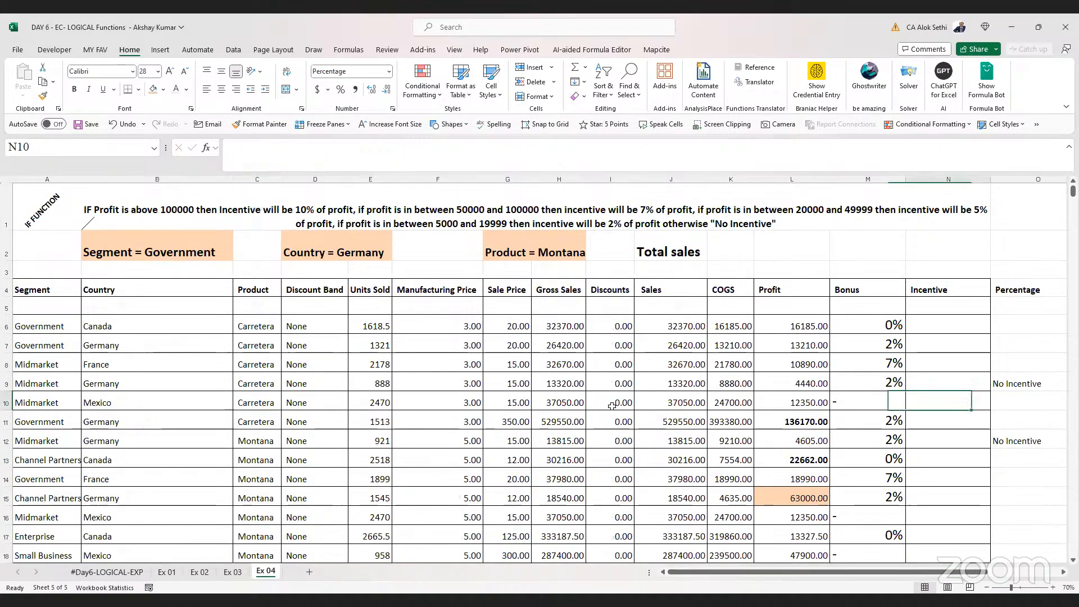
{"action": "key", "text": "Down"}
{"action": "key", "text": "Down"}
{"action": "key", "text": "Down"}
{"action": "key", "text": "Down"}
{"action": "key", "text": "Down"}
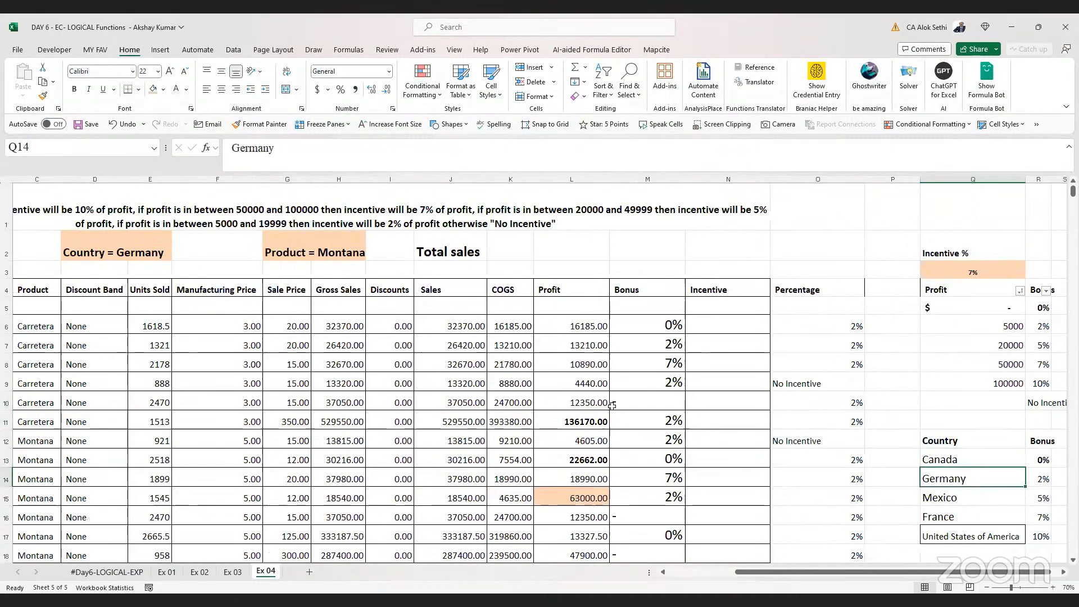
{"action": "key", "text": "Up"}
{"action": "key", "text": "Up"}
{"action": "key", "text": "Left"}
{"action": "key", "text": "Left"}
{"action": "key", "text": "Left"}
{"action": "key", "text": "Left"}
{"action": "key", "text": "Up"}
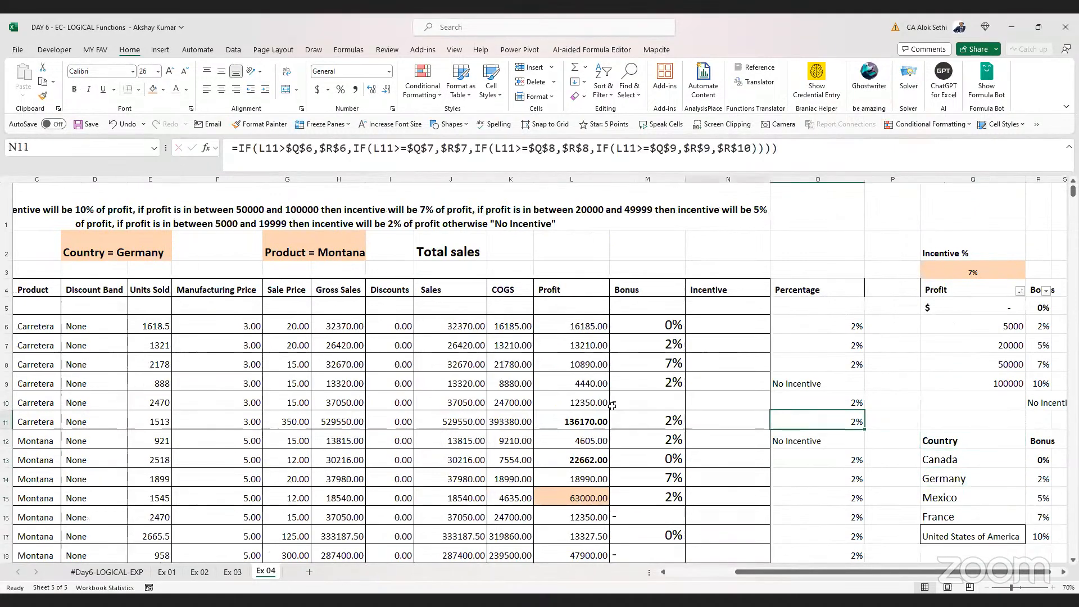
{"action": "key", "text": "F2"}
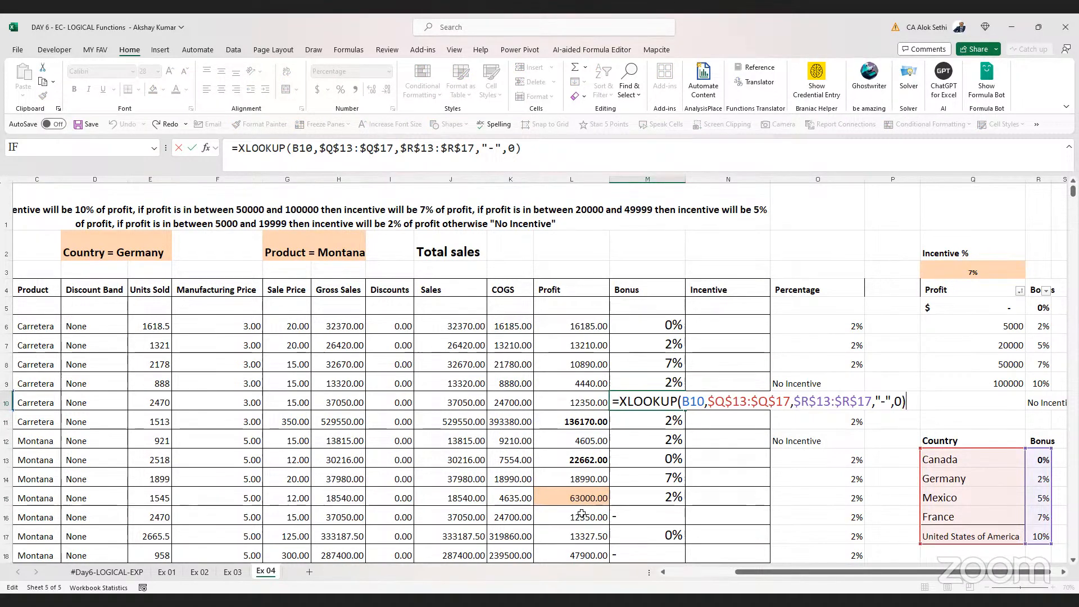
{"action": "key", "text": "Escape"}
{"action": "key", "text": "Left"}
{"action": "key", "text": "Left"}
{"action": "key", "text": "Left"}
{"action": "key", "text": "Left"}
{"action": "key", "text": "Left"}
{"action": "key", "text": "Left"}
{"action": "key", "text": "Left"}
{"action": "key", "text": "Left"}
{"action": "key", "text": "Left"}
{"action": "key", "text": "Left"}
{"action": "key", "text": "Left"}
{"action": "key", "text": "Left"}
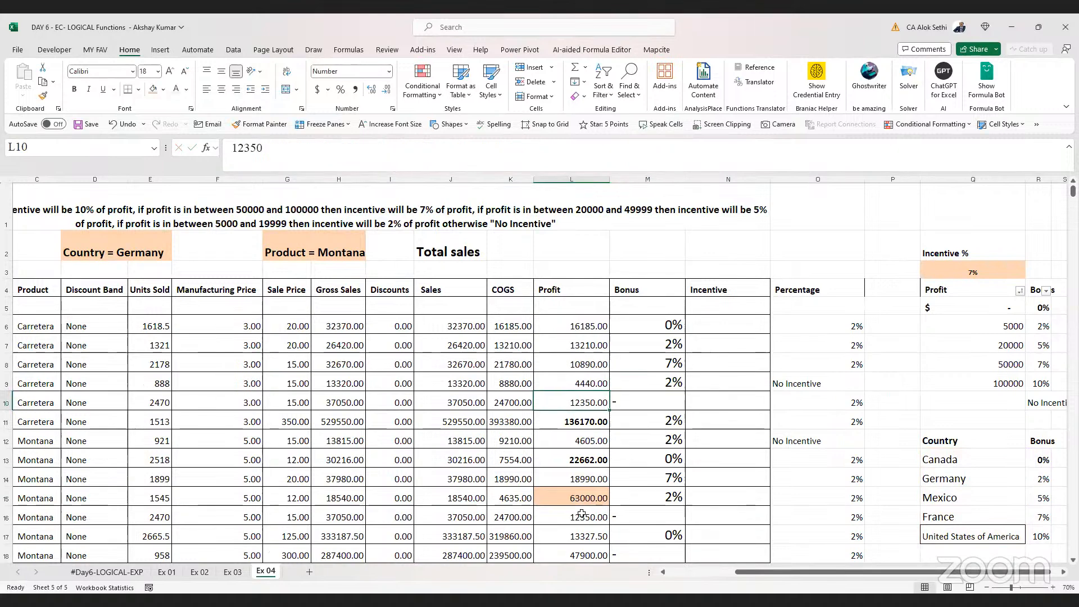
{"action": "key", "text": "Right"}
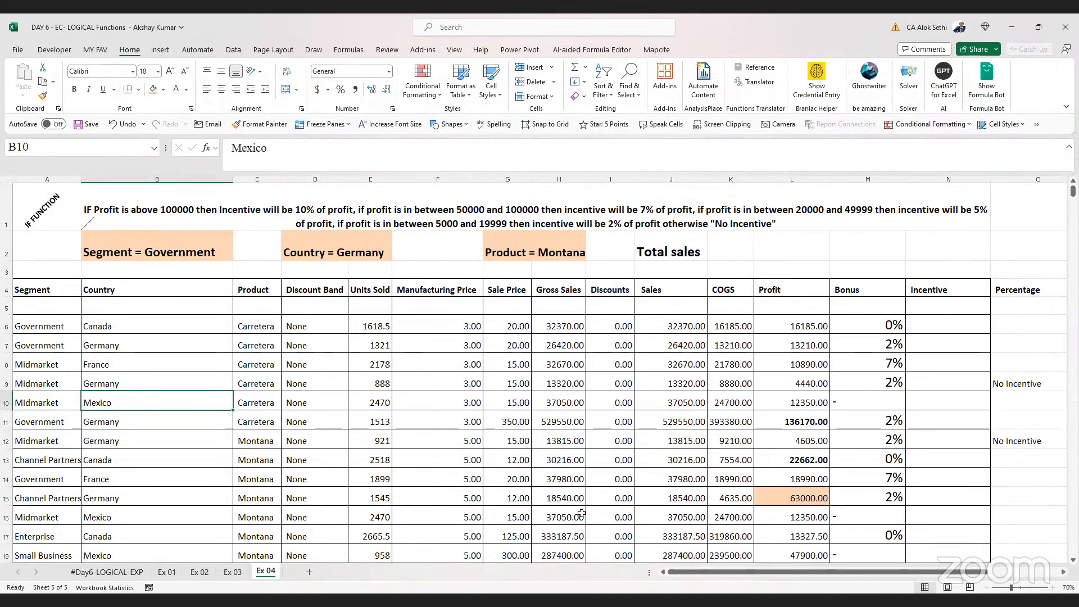
{"action": "key", "text": "shift+Left"}
{"action": "key", "text": "shift+Left"}
{"action": "key", "text": "Return"}
Review M10's XLOOKUP formula and the Mexico entry in the lookup table's Country list
{"action": "key", "text": "Up"}
{"action": "key", "text": "Right"}
{"action": "key", "text": "Right"}
{"action": "key", "text": "Right"}
{"action": "key", "text": "Right"}
{"action": "key", "text": "Right"}
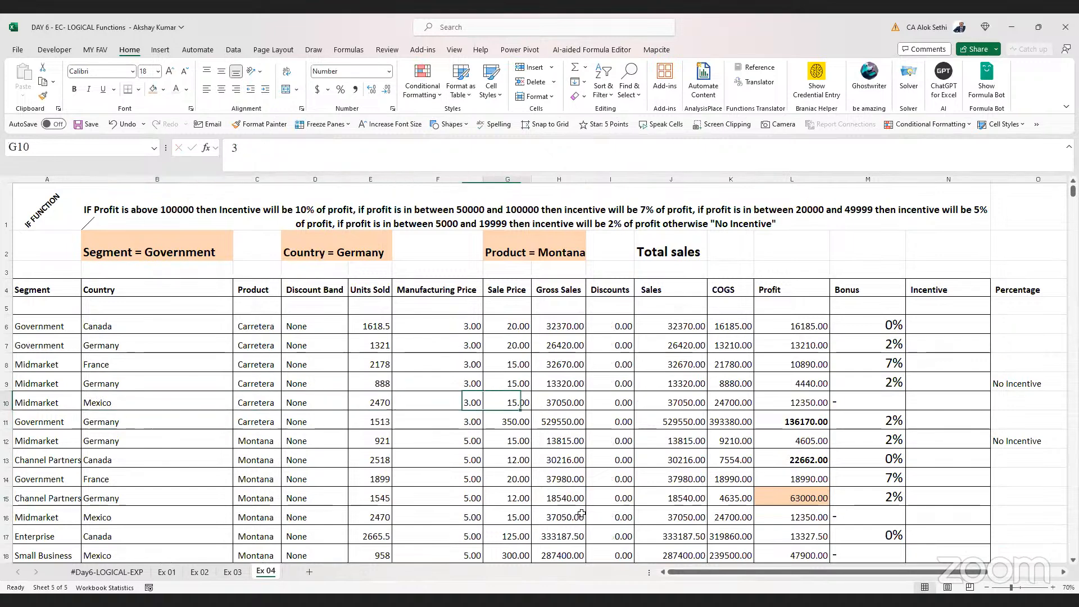
{"action": "key", "text": "Right"}
{"action": "key", "text": "Right"}
{"action": "key", "text": "Right"}
{"action": "key", "text": "Right"}
{"action": "key", "text": "F2"}
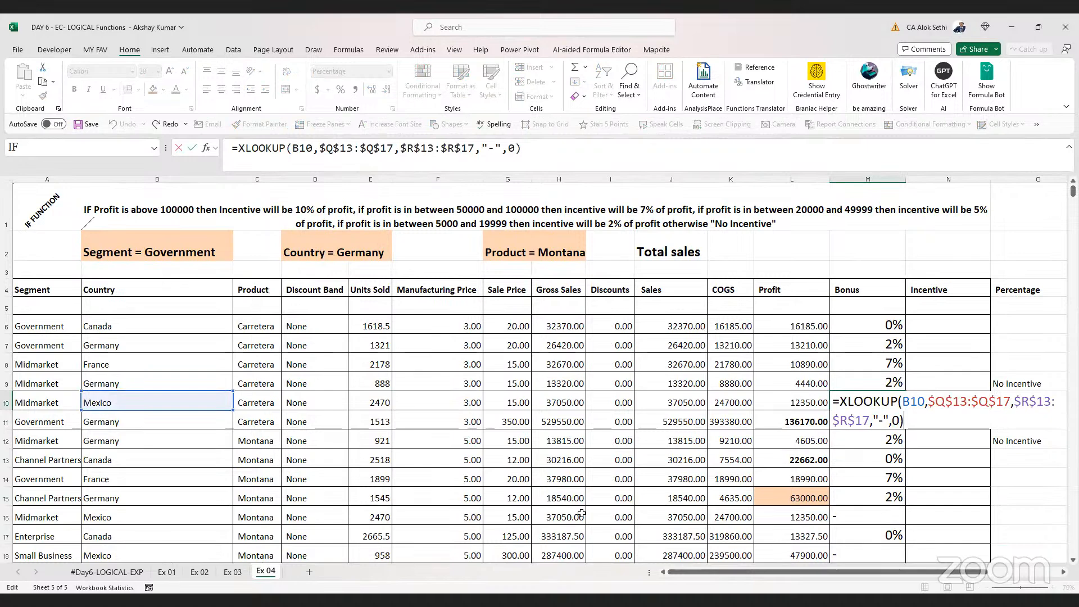
{"action": "key", "text": "Escape"}
{"action": "key", "text": "Right"}
{"action": "key", "text": "Right"}
{"action": "key", "text": "Right"}
{"action": "key", "text": "Down"}
{"action": "key", "text": "Down"}
{"action": "key", "text": "Down"}
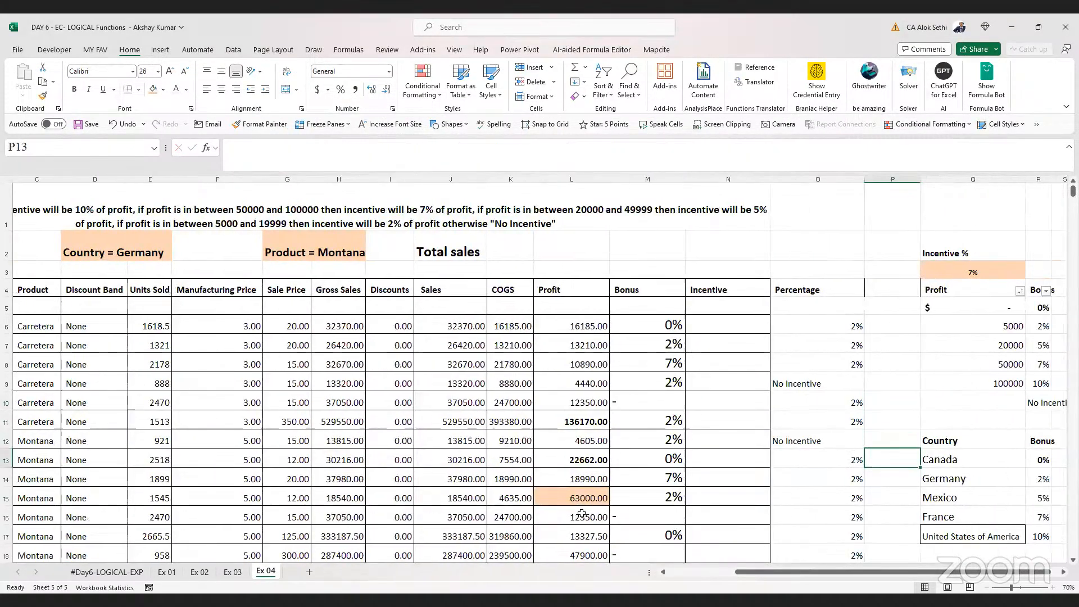
{"action": "key", "text": "Right"}
{"action": "key", "text": "Up"}
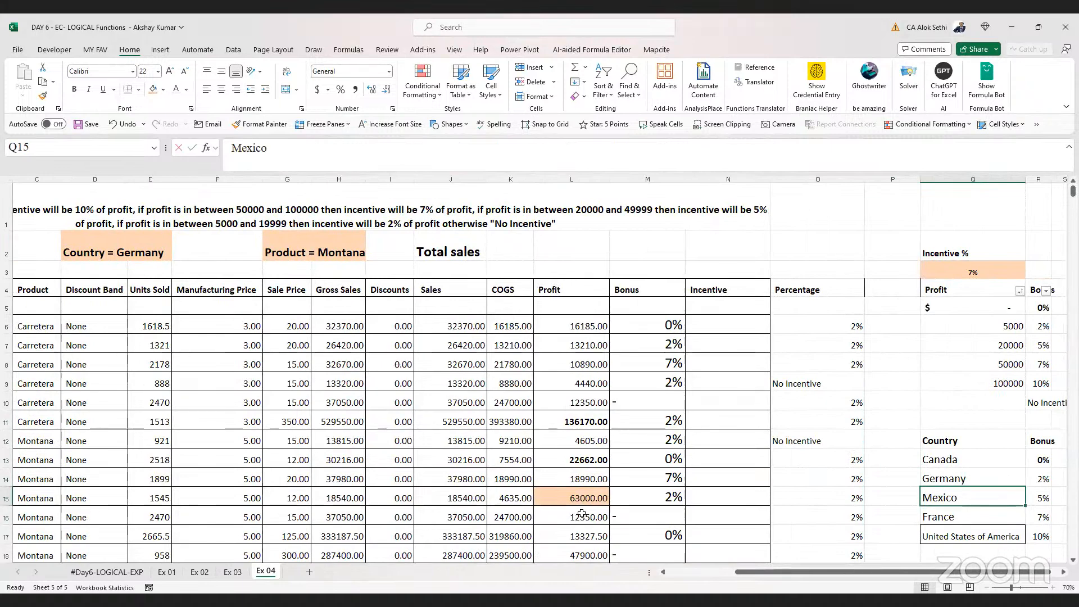
Re-enter Mexico as the country name in Q15 of the lookup table
{"action": "type", "text": "Me"}
{"action": "key", "text": "Return"}
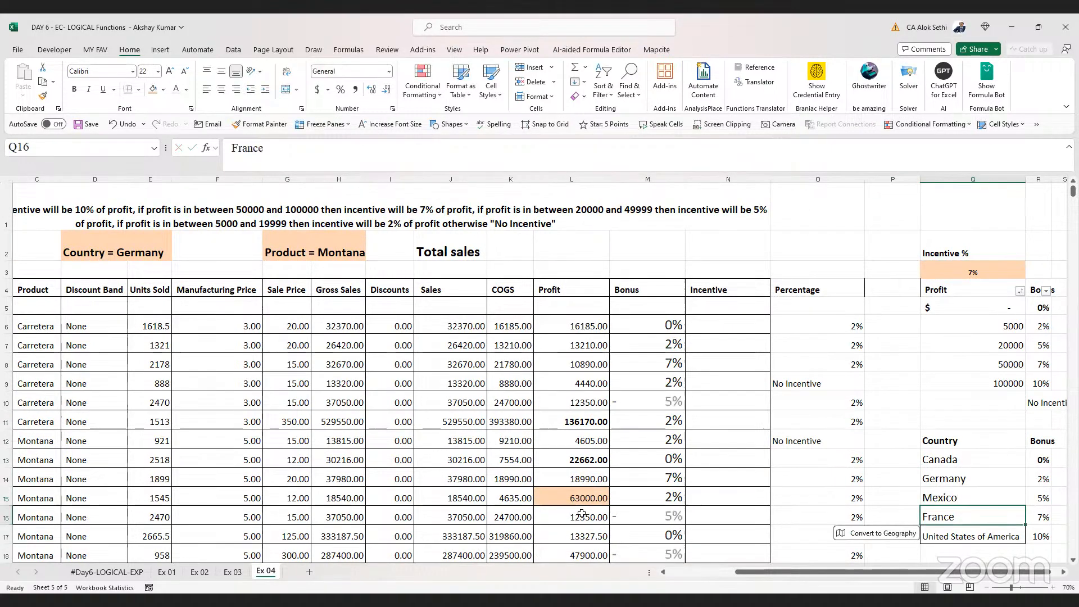
{"action": "key", "text": "Up"}
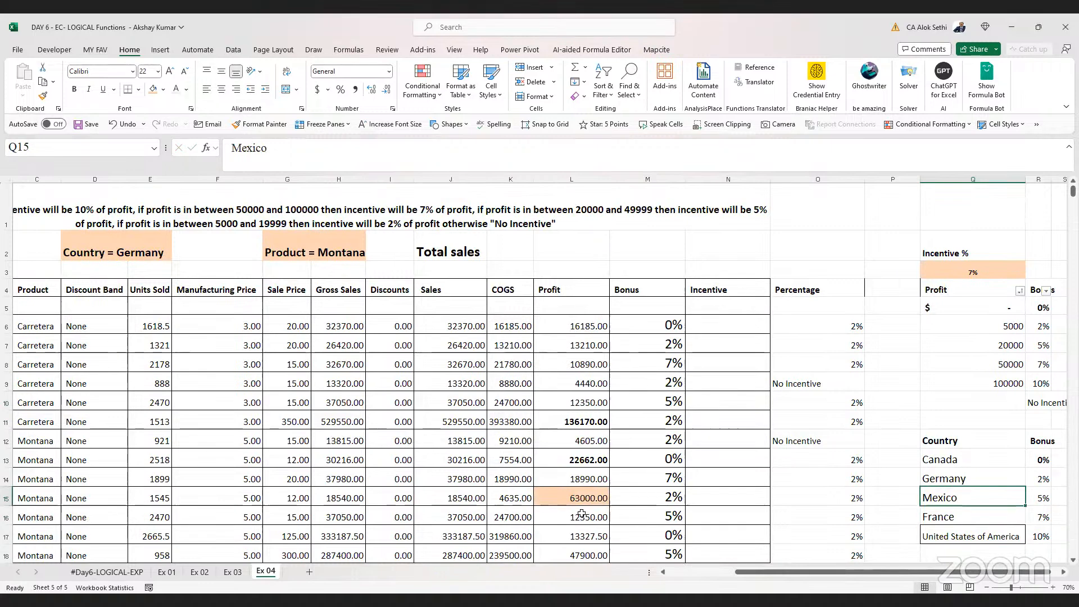
Check the Bonus result in M10 for the Mexico row and scroll through the filled Bonus column
{"action": "key", "text": "Left"}
{"action": "key", "text": "Left"}
{"action": "key", "text": "Left"}
{"action": "key", "text": "Left"}
{"action": "key", "text": "Left"}
{"action": "key", "text": "Up"}
{"action": "key", "text": "Up"}
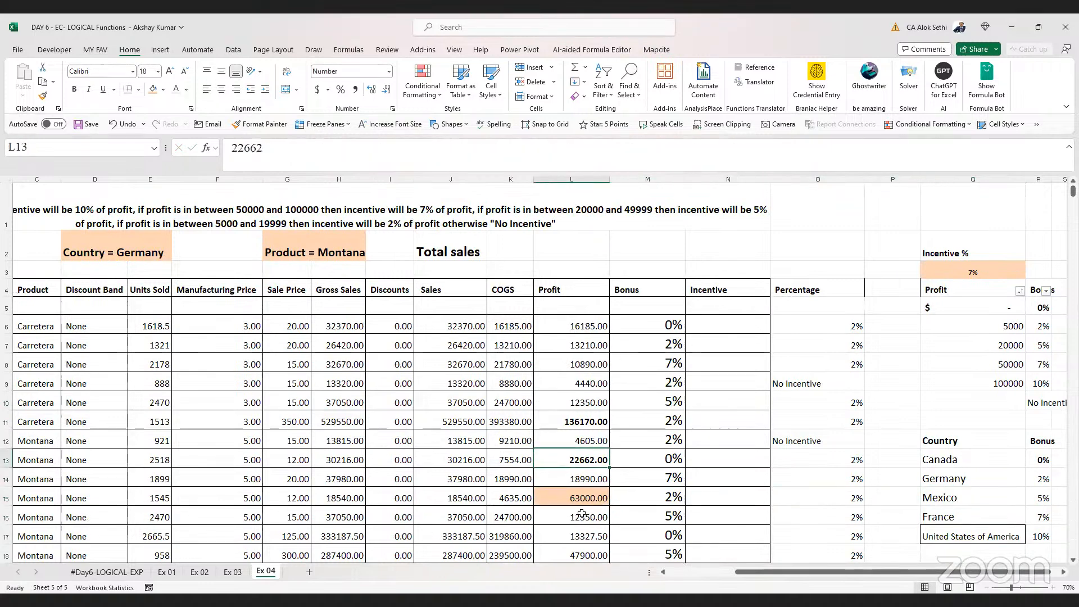
{"action": "key", "text": "Up"}
{"action": "key", "text": "Right"}
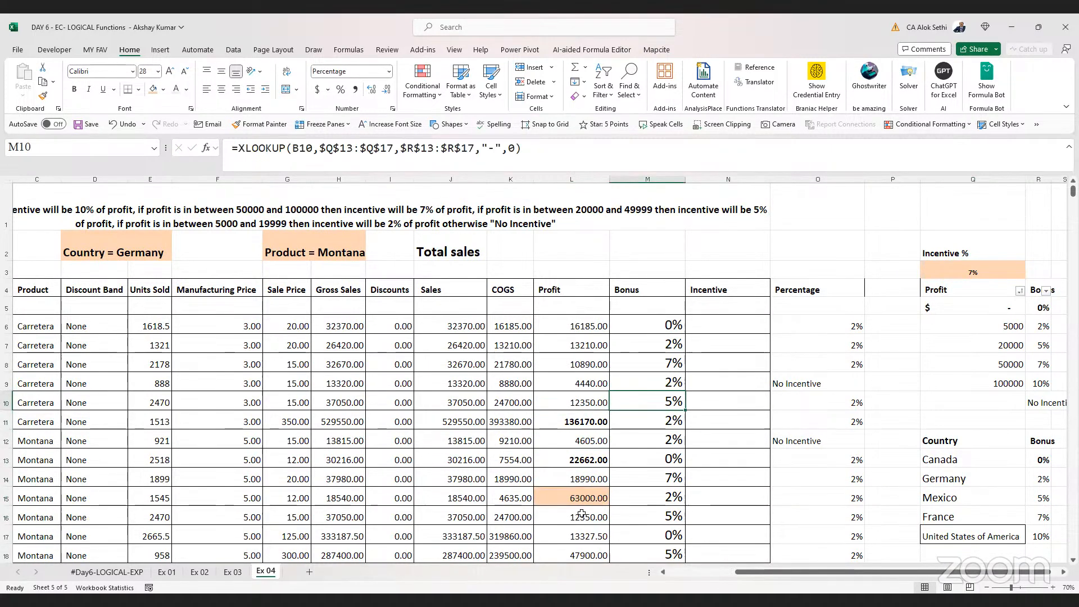
{"action": "type", "text": "-"}
{"action": "key", "text": "Escape"}
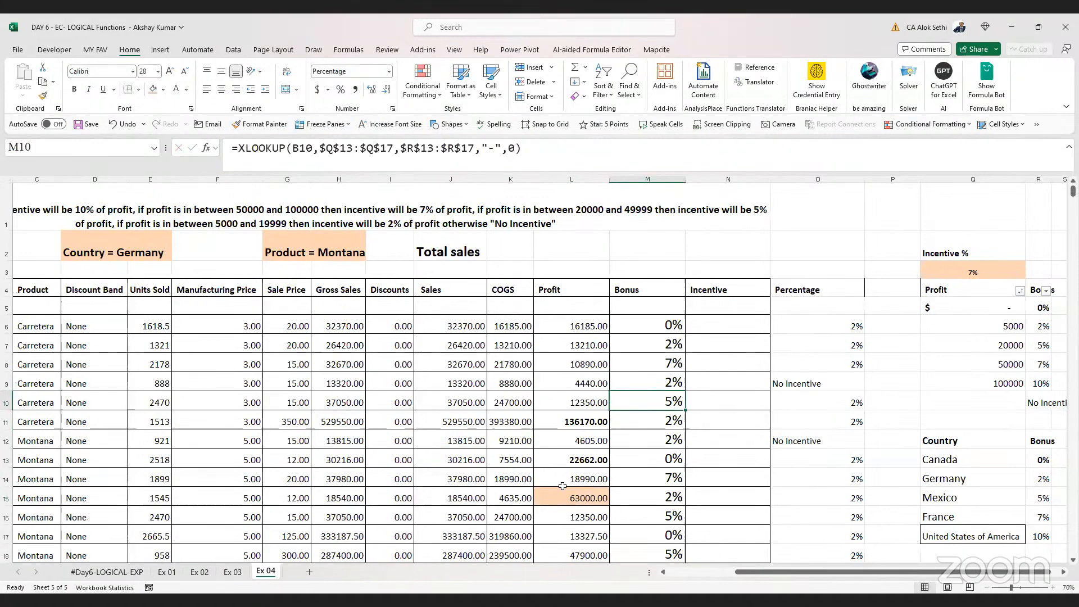
{"action": "scroll", "coordinate": [562, 485], "scroll_direction": "down", "scroll_amount": 3, "text": "ctrl"}
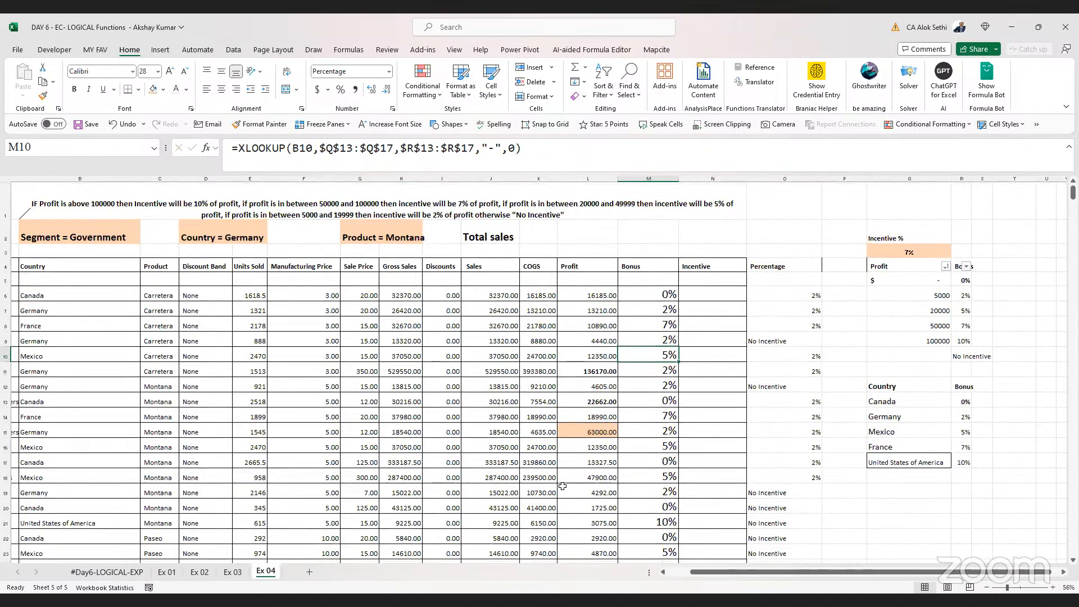
{"action": "scroll", "coordinate": [562, 485], "scroll_direction": "down", "scroll_amount": 6}
{"action": "scroll", "coordinate": [562, 486], "scroll_direction": "up", "scroll_amount": 6}
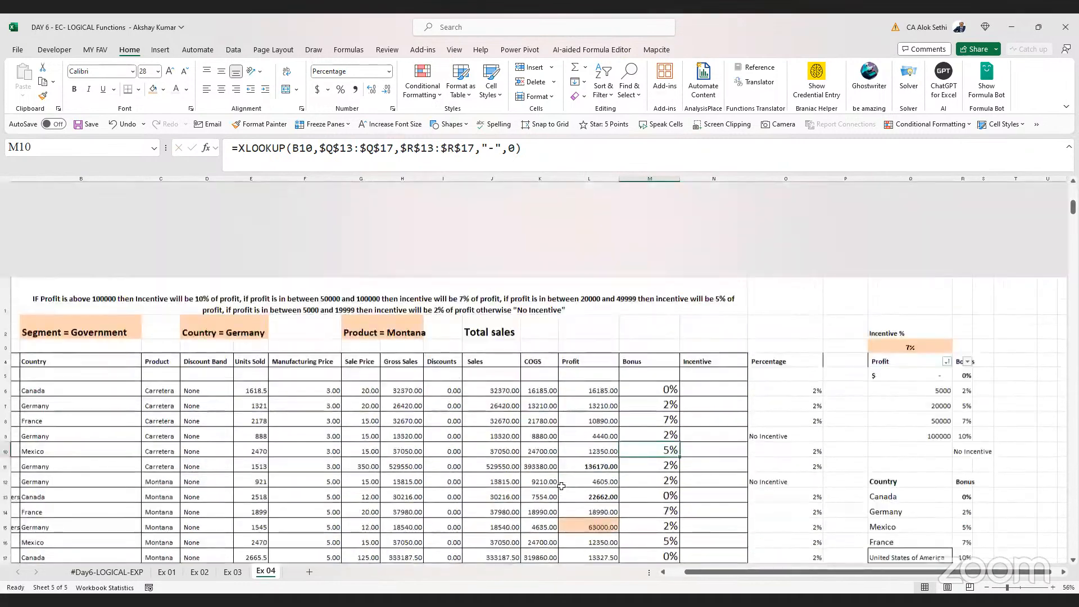